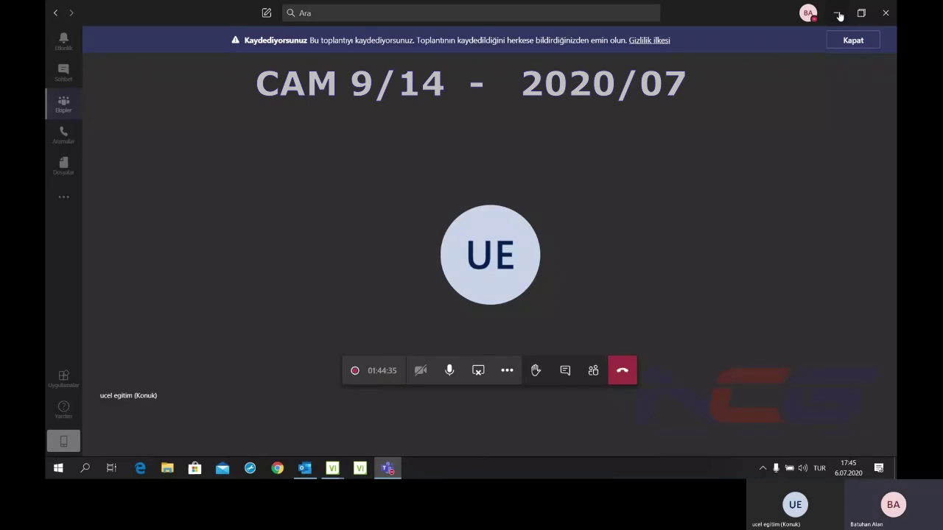
Minimize the Teams meeting to a floating call view, revealing the VISI Rest Machining workspace
left_click(838, 13)
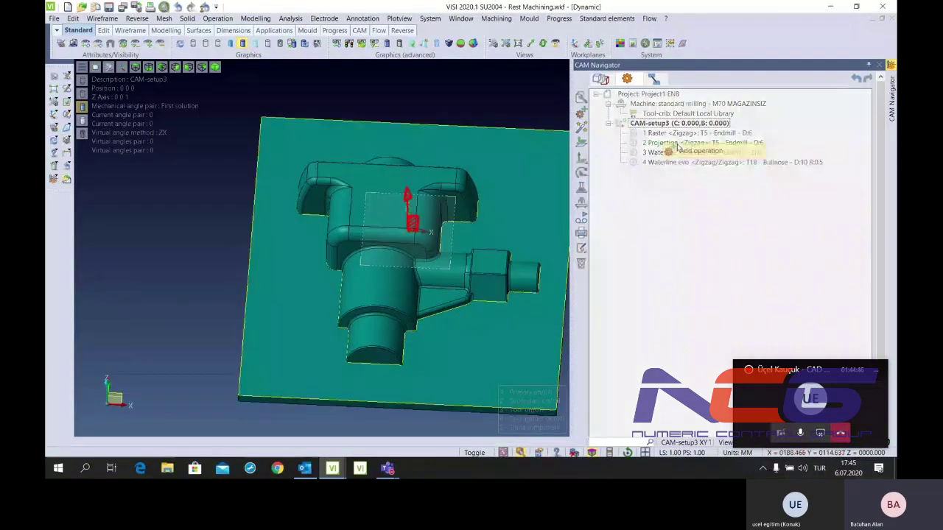
Add a 3-axis Constant z hybrid operation using tool T18, the D10 R0.5 bullnose
left_click(696, 150)
left_click(352, 177)
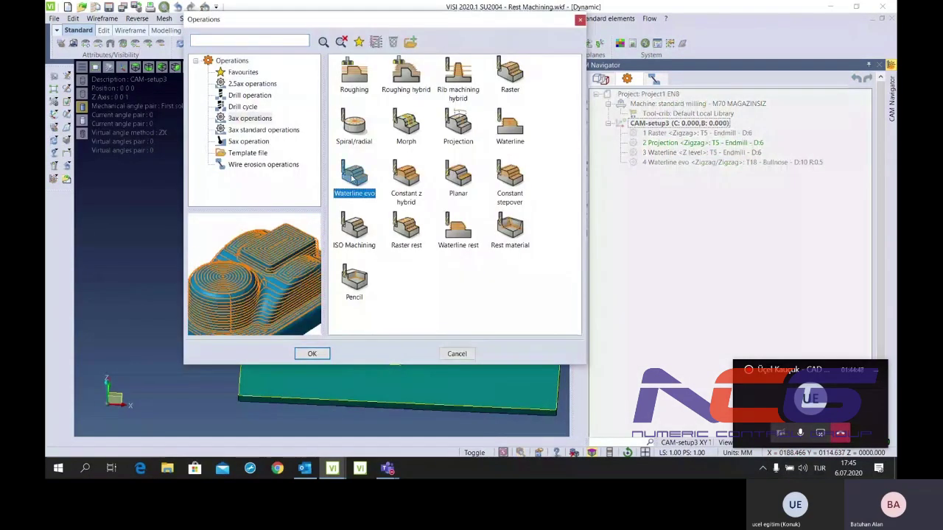
left_click(406, 177)
left_click(312, 354)
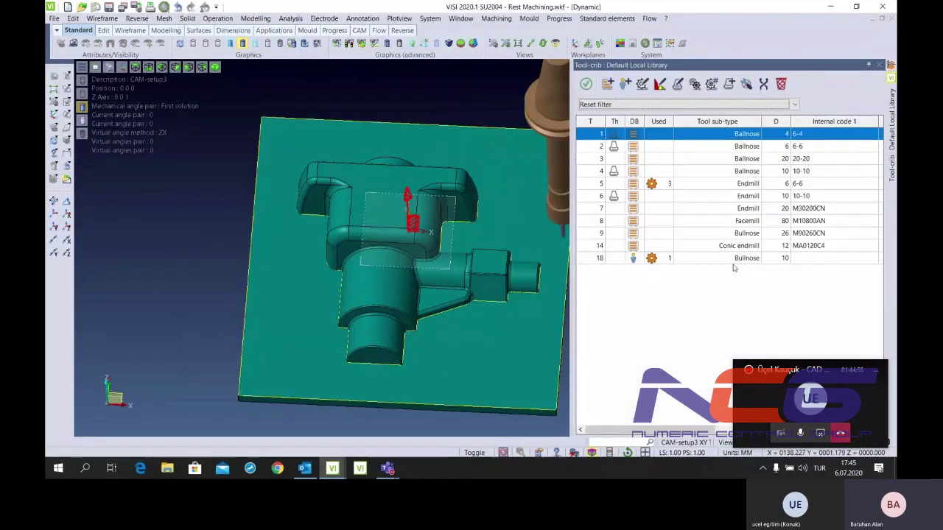
left_click(734, 259)
scroll(382, 169, "up", 3)
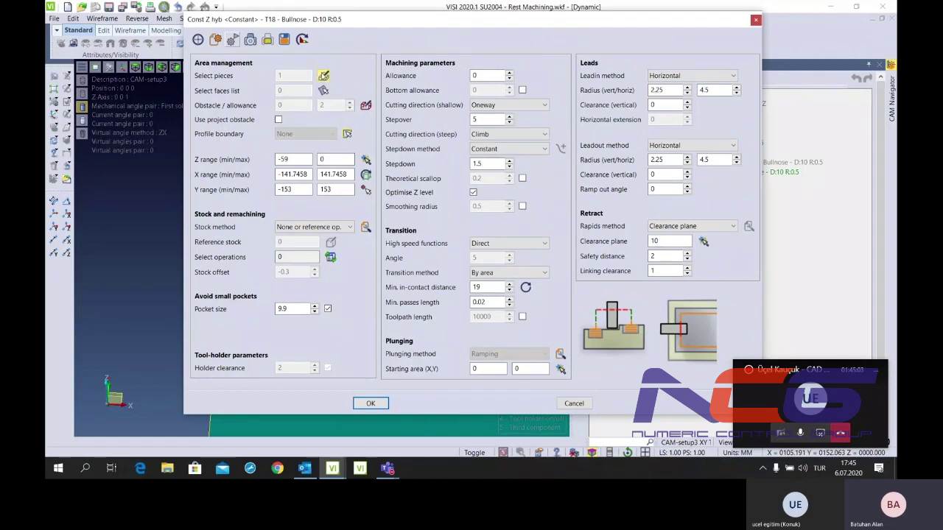
Confirm the machined piece and leave the faces list empty
left_click(323, 75)
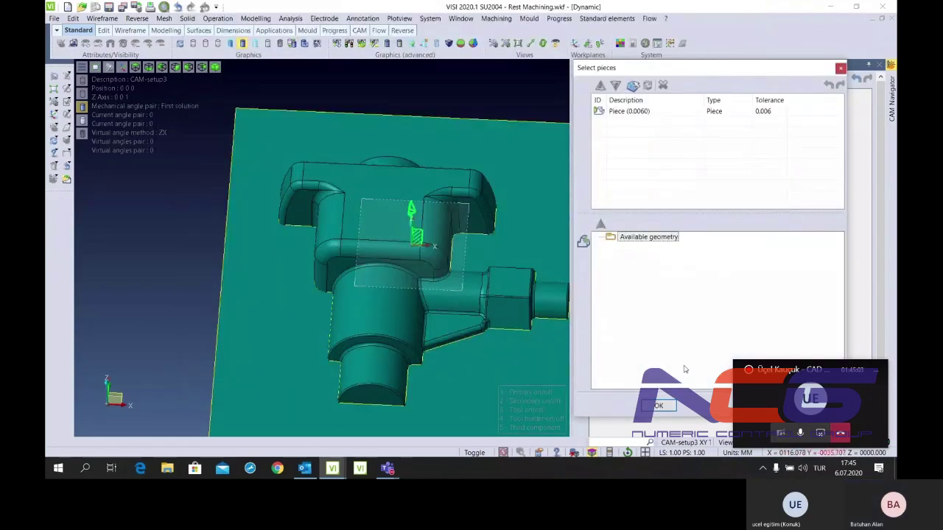
left_click(657, 405)
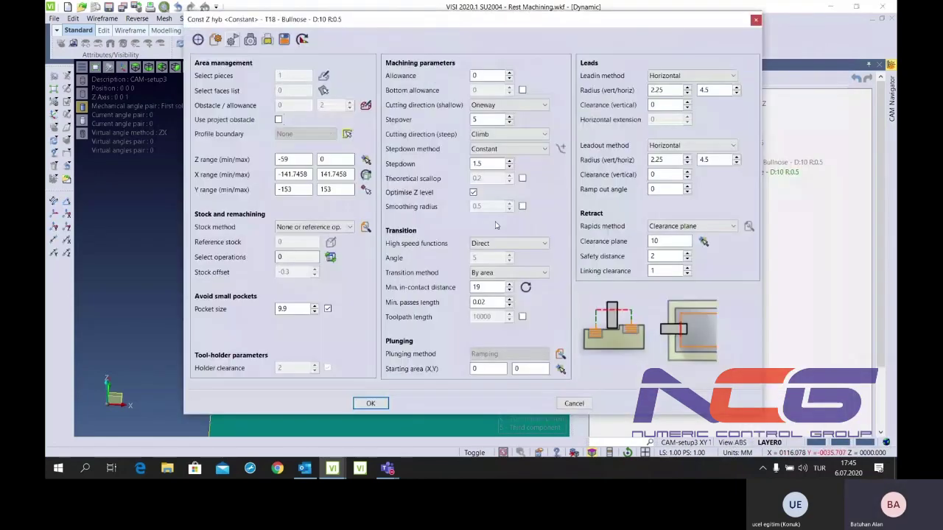
left_click(322, 89)
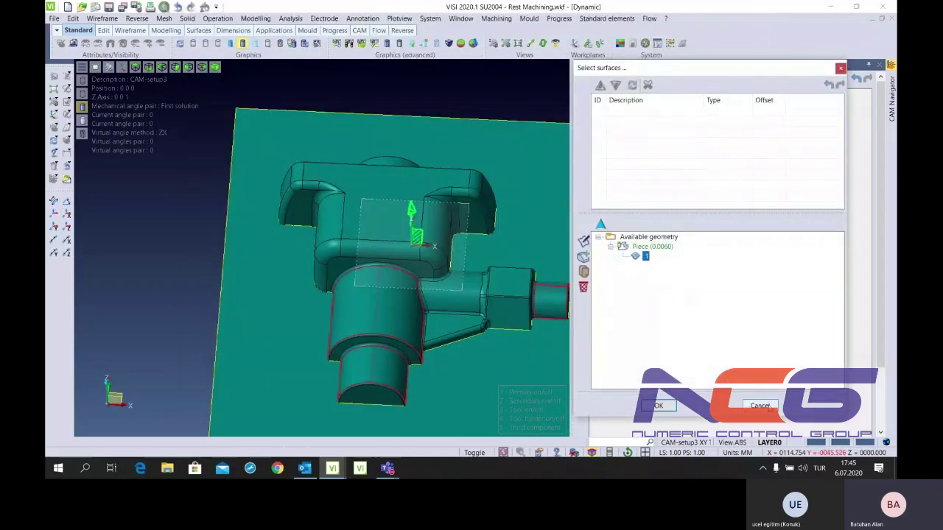
left_click(600, 223)
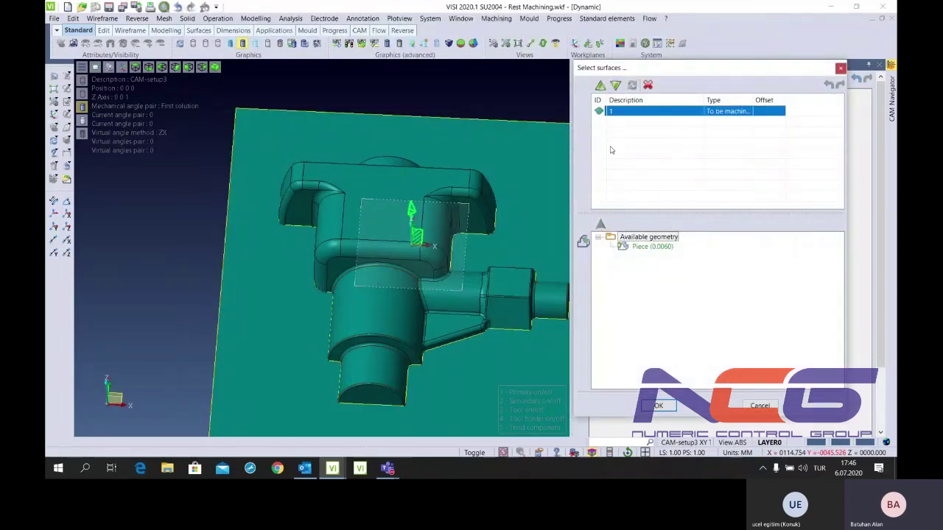
left_click(632, 111)
left_click(615, 85)
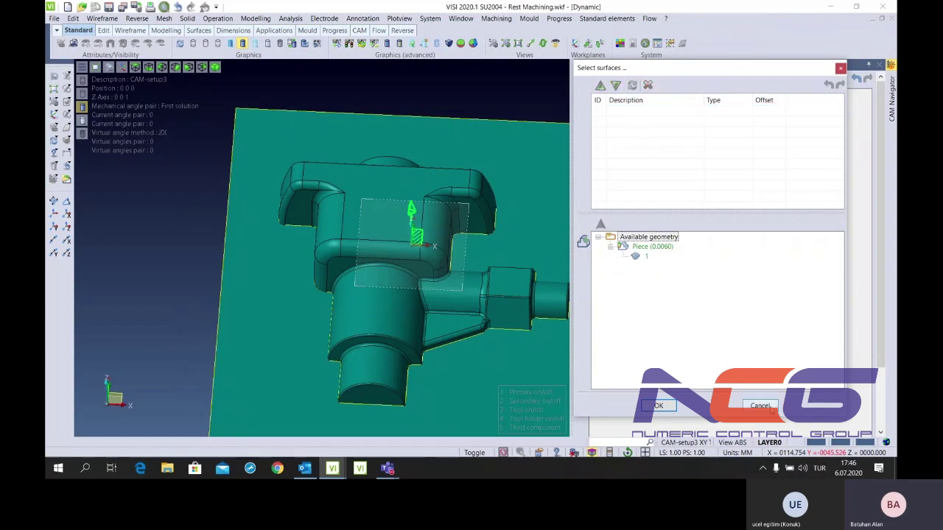
left_click(768, 407)
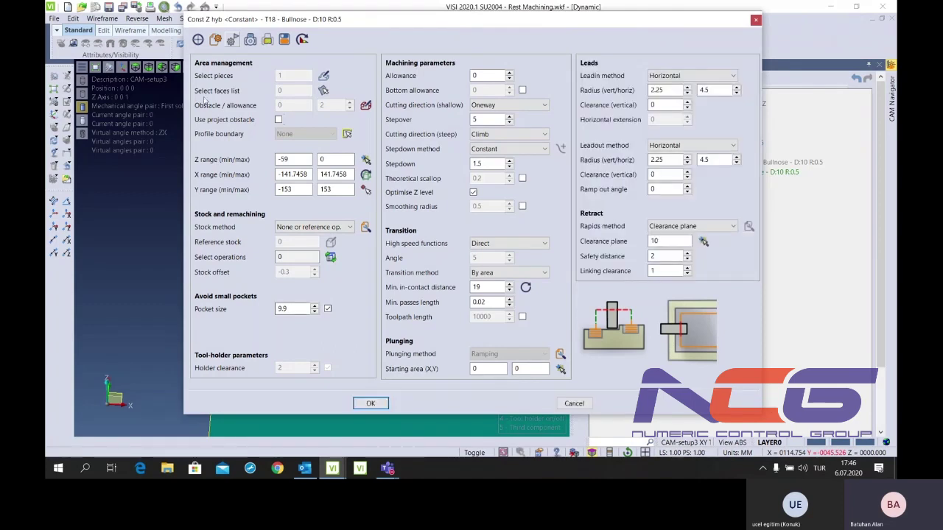
Pick a profile boundary in the viewport to limit the machining area
left_click(343, 134)
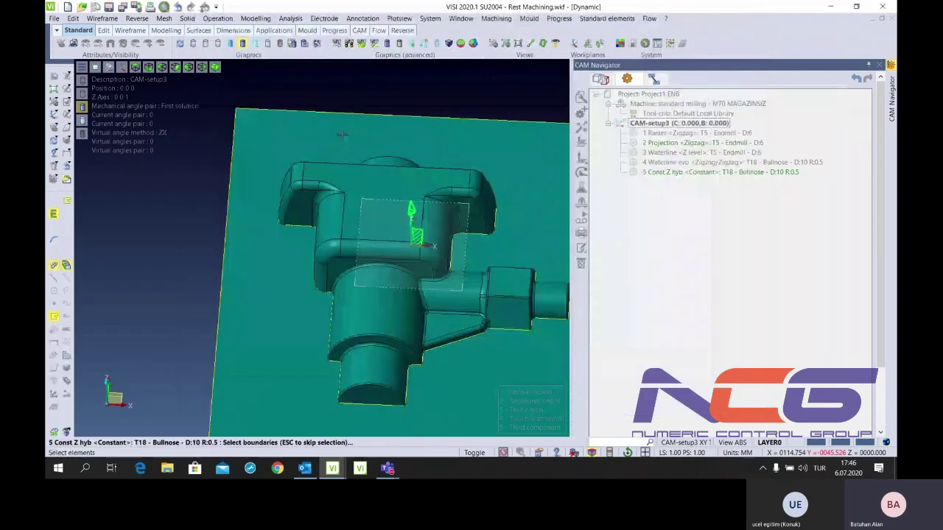
left_click(341, 134)
left_click(611, 391)
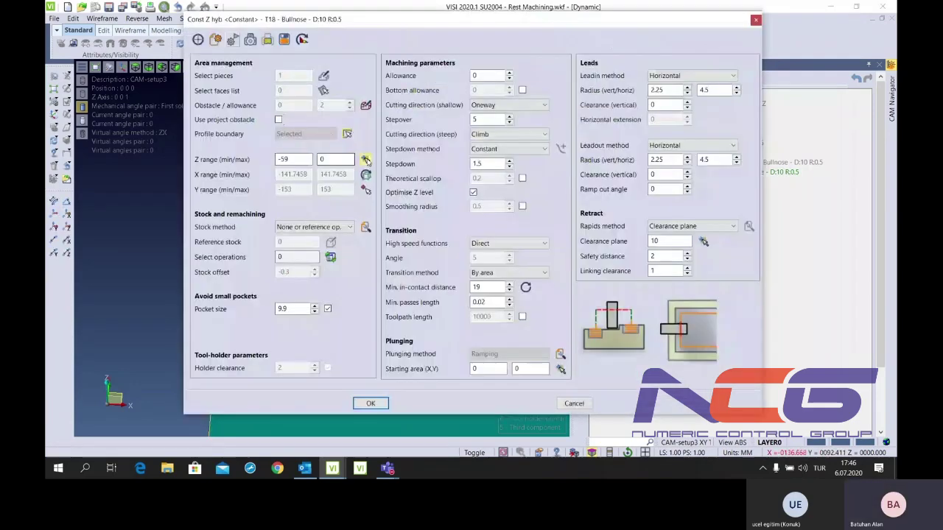
Take the Z range -50 to 0 from the model and keep stock method None
left_click(366, 161)
left_click(294, 315)
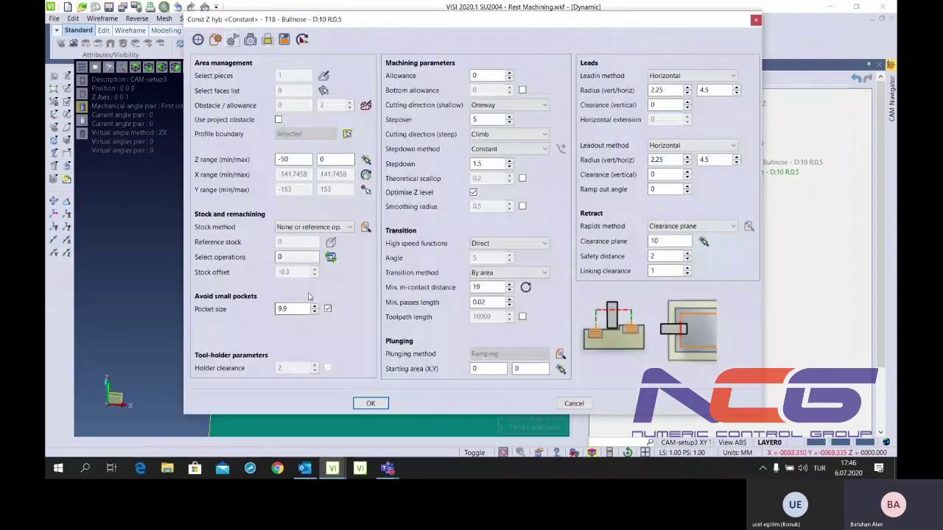
left_click(299, 227)
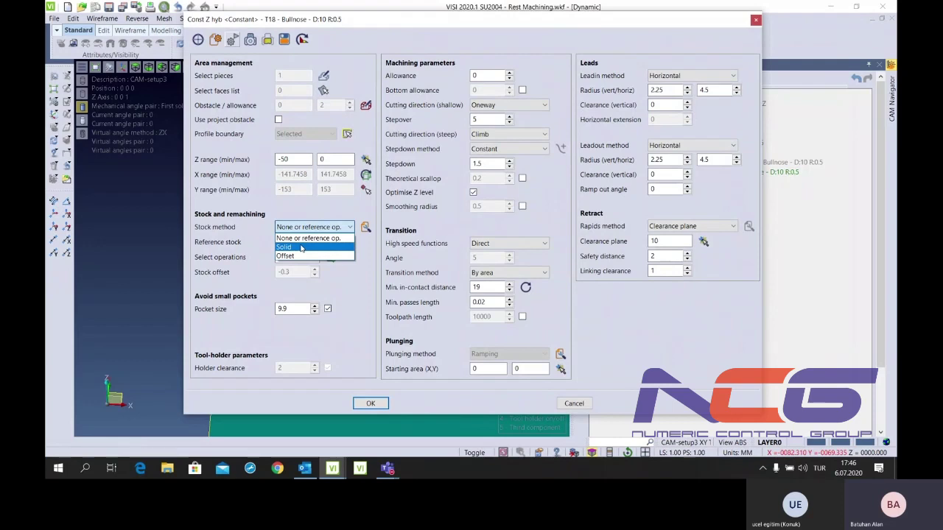
left_click(305, 238)
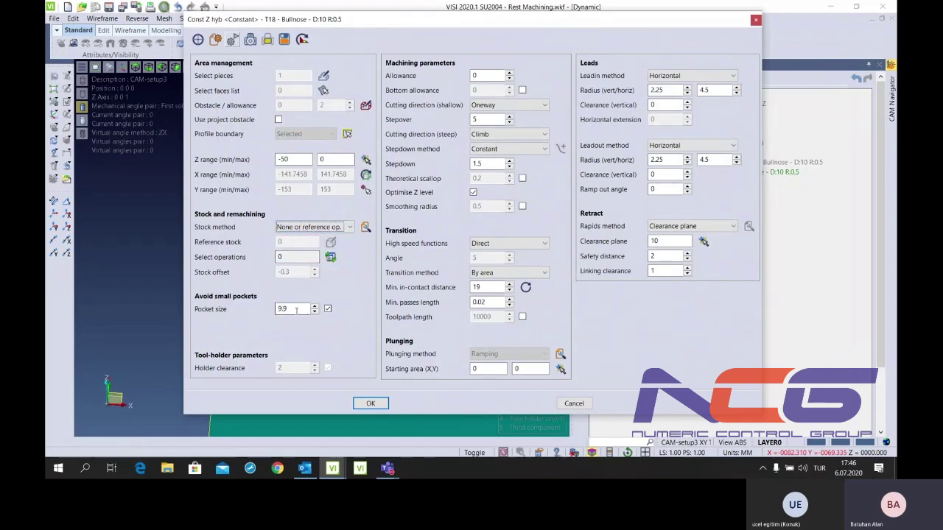
Turn off small-pocket avoidance and enable a bottom allowance of 0
left_click(296, 309)
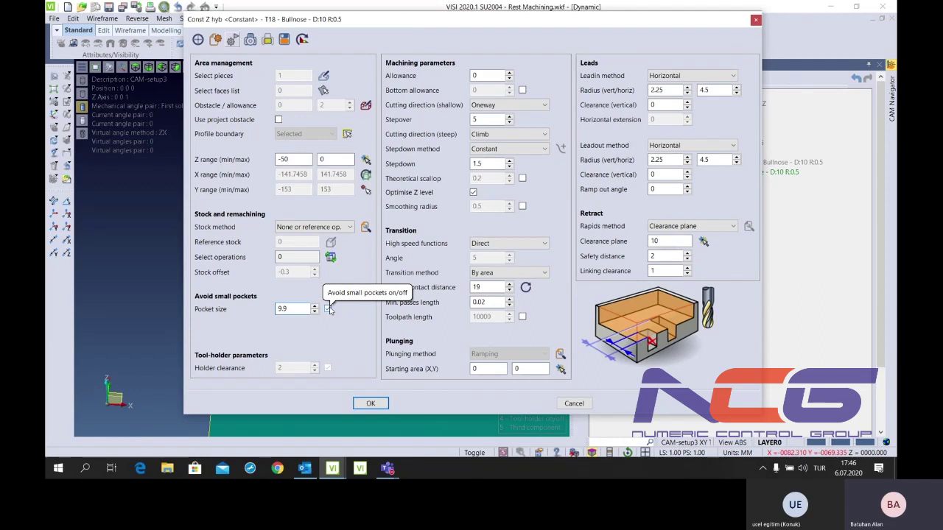
left_click(329, 308)
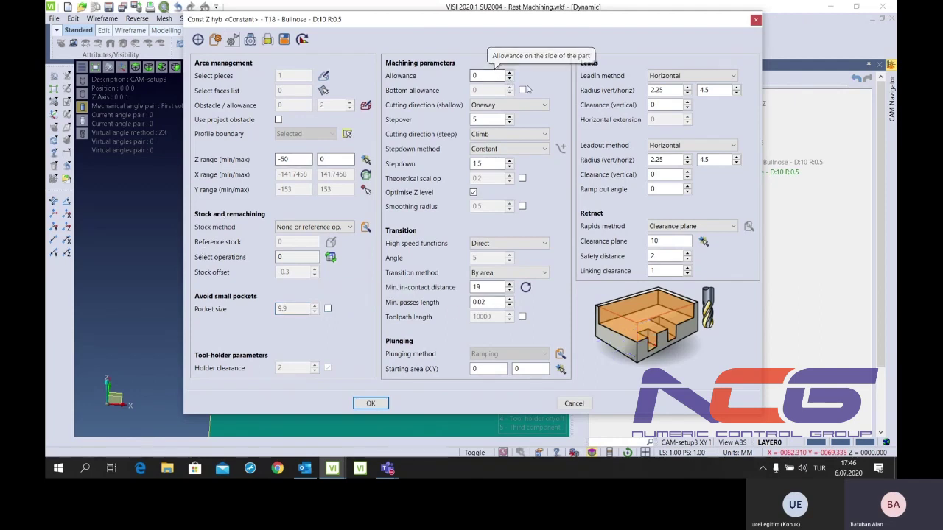
left_click(522, 90)
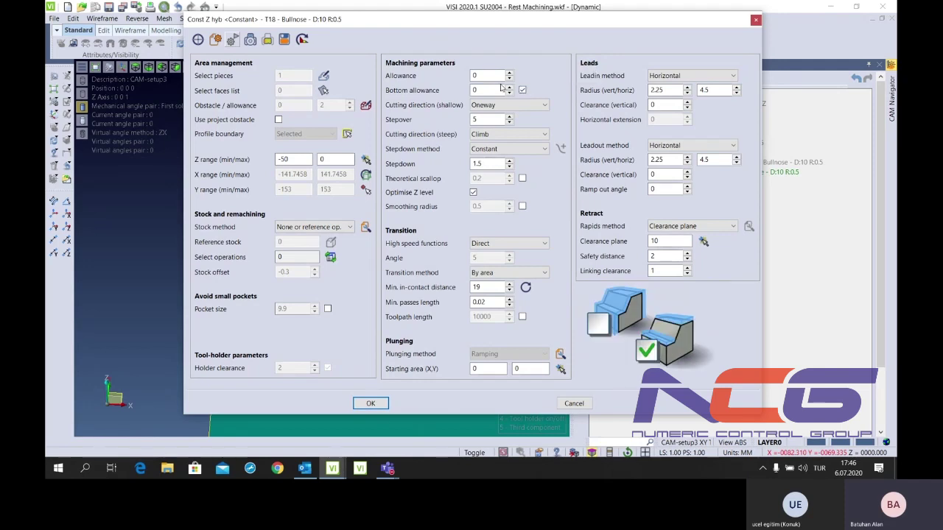
left_click(491, 87)
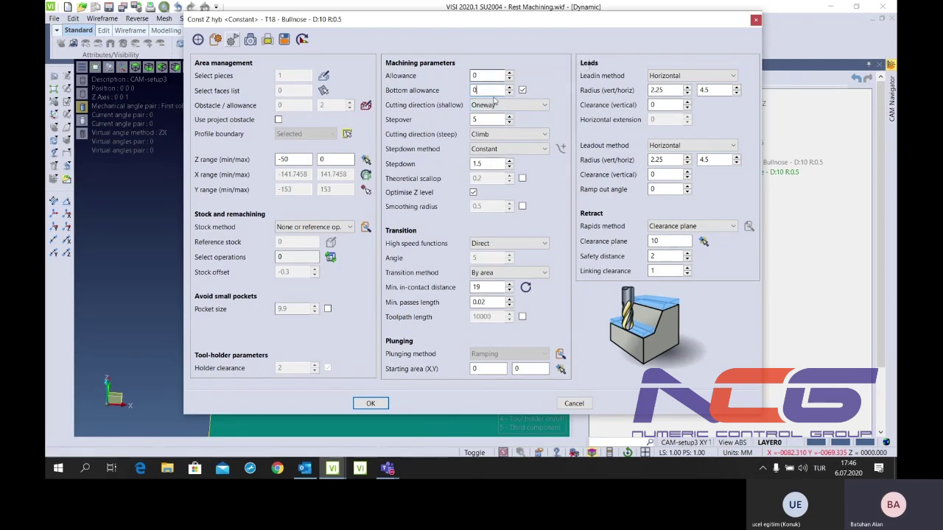
Set the shallow-area cutting direction to Zigzag with a stepover of 1
left_click(495, 106)
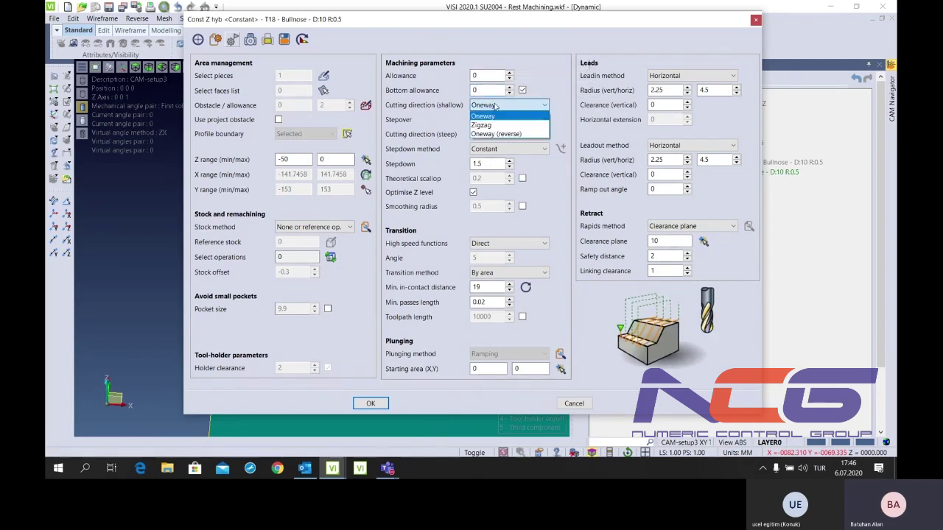
left_click(447, 104)
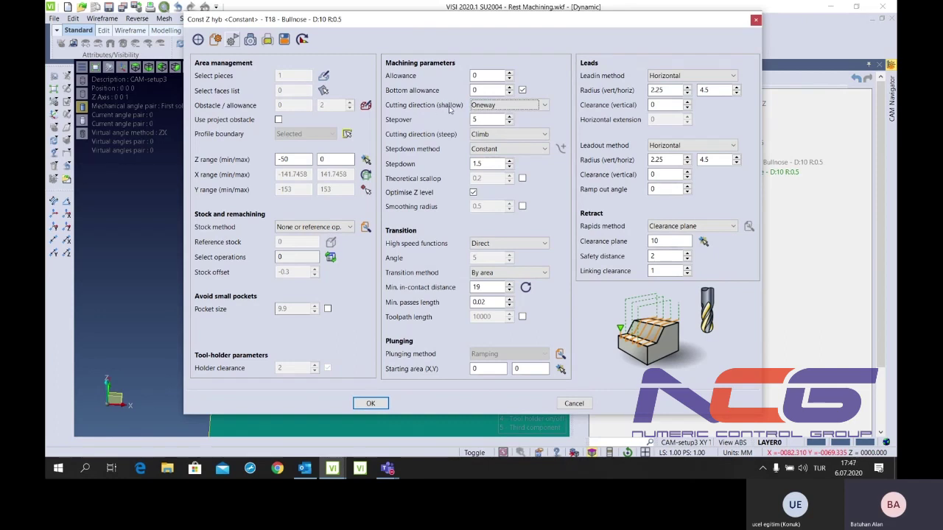
left_click(486, 105)
left_click(482, 112)
left_click(495, 140)
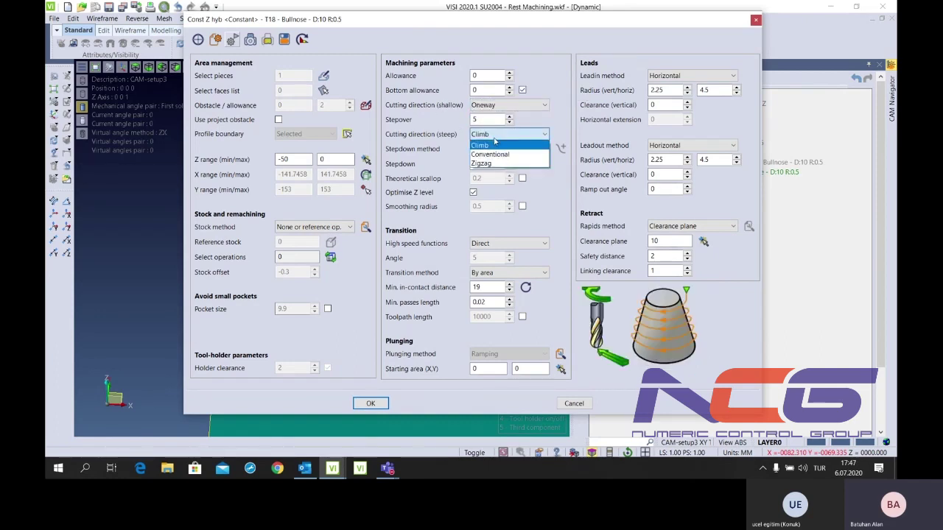
left_click(504, 146)
left_click(506, 139)
left_click(506, 144)
left_click(504, 109)
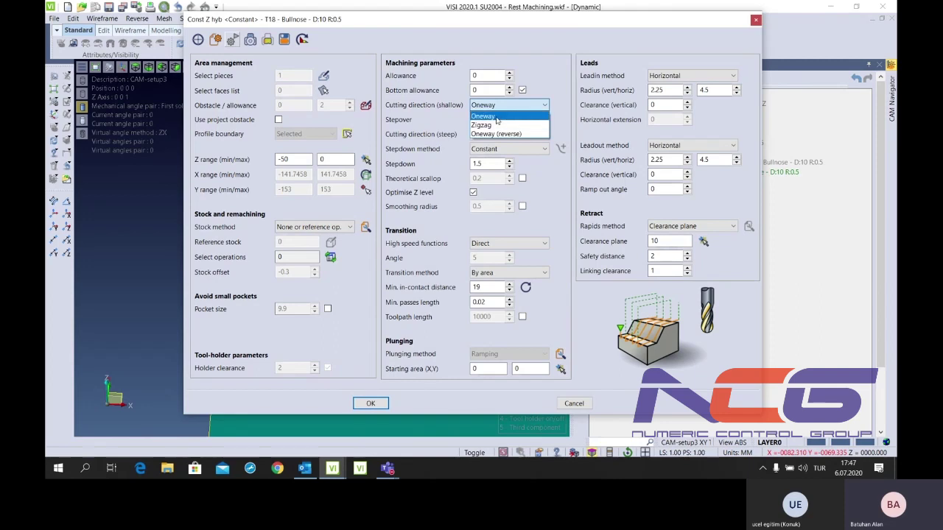
left_click(497, 119)
left_click(514, 109)
left_click(506, 126)
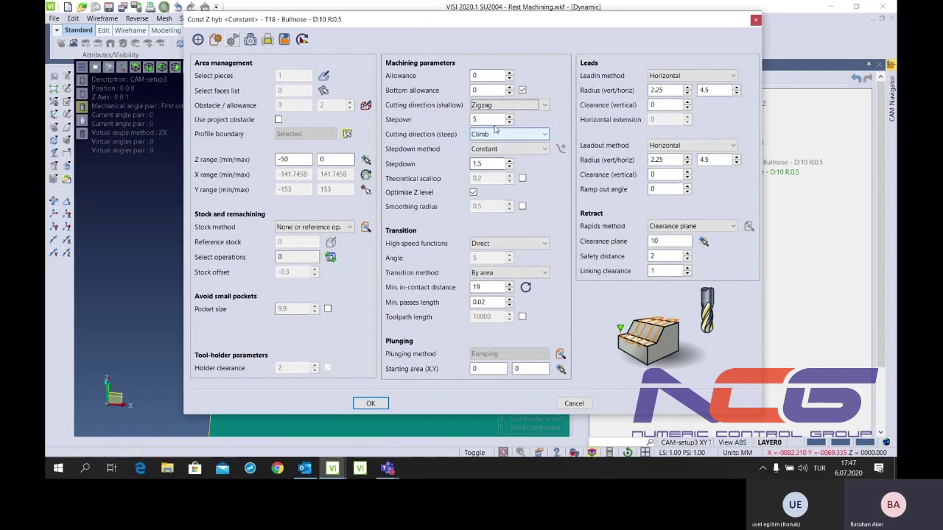
double_click(489, 120)
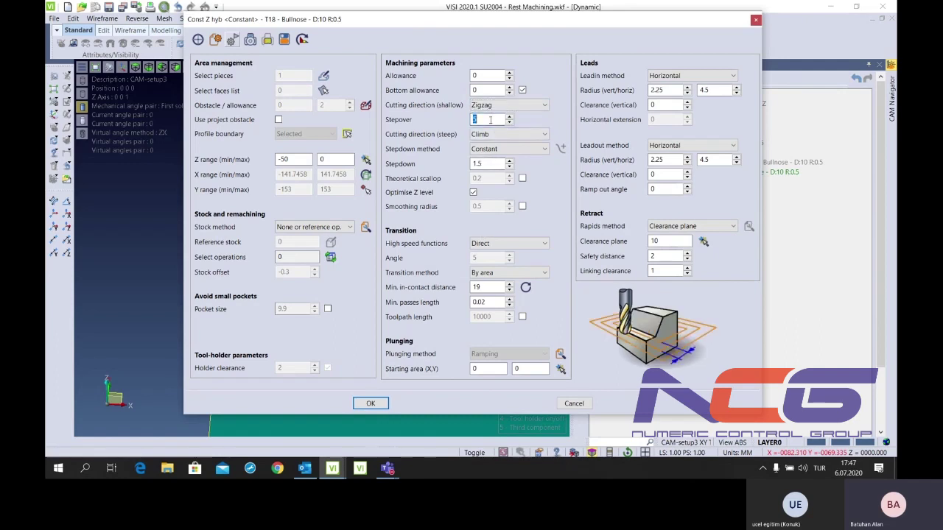
type("1")
Set the steep-area cutting direction to Zigzag and a Constant stepdown of 1
left_click(491, 134)
left_click(490, 134)
left_click(509, 135)
left_click(509, 163)
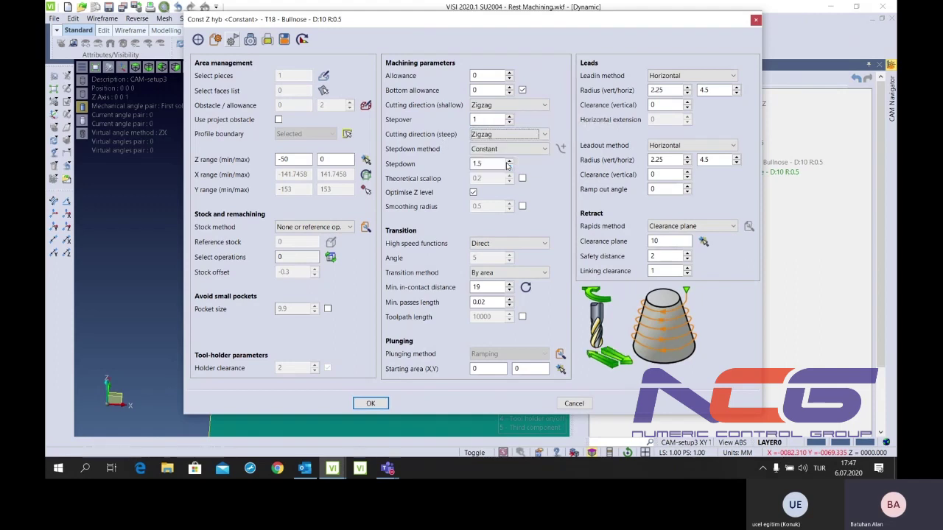
left_click(499, 150)
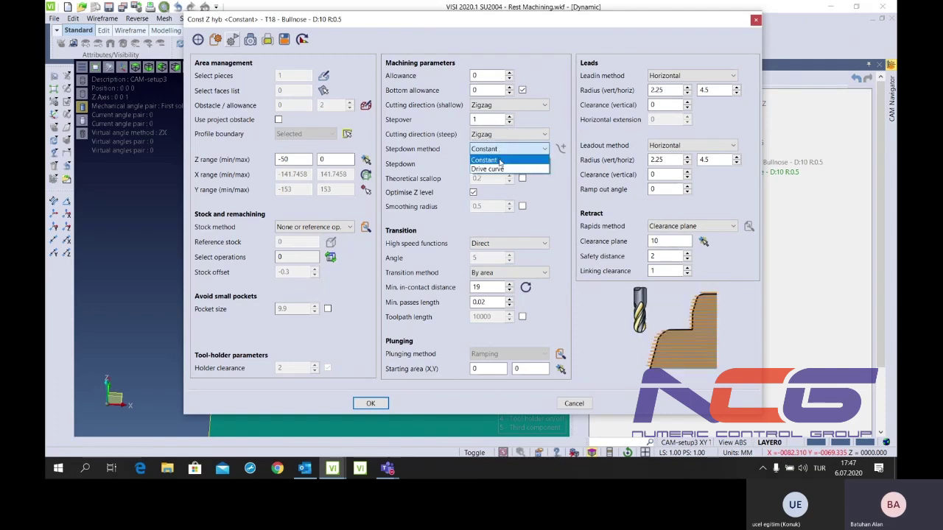
left_click(499, 160)
left_click(498, 151)
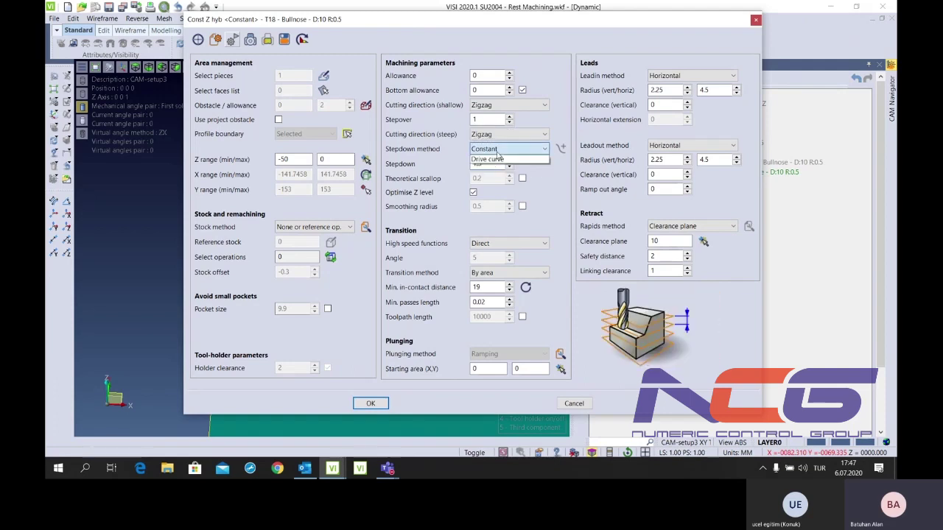
left_click(499, 169)
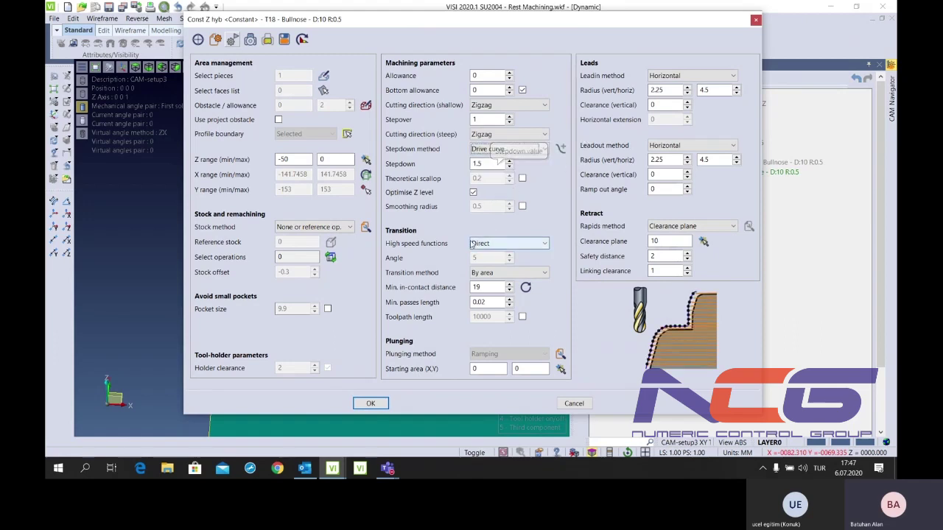
left_click(499, 150)
left_click(498, 160)
left_click(497, 162)
type("1")
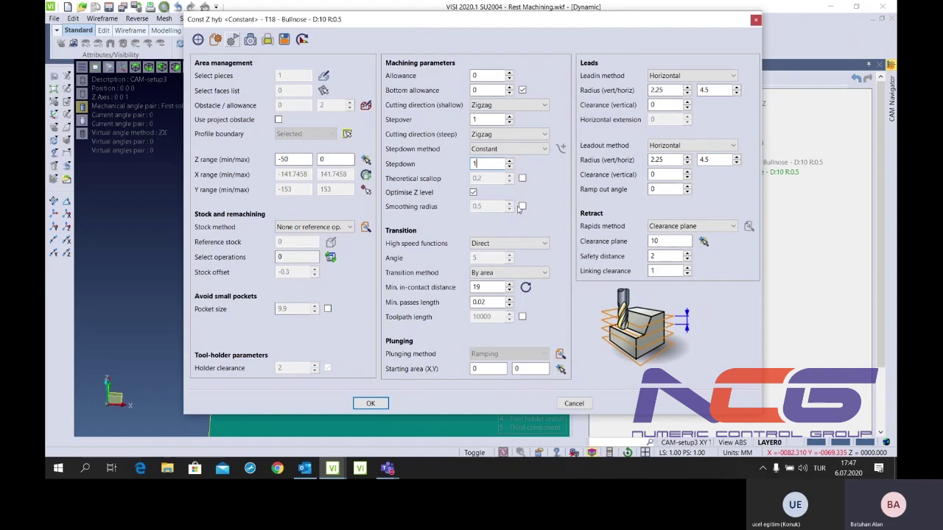
Preview the corner smoothing radius option and leave it switched off
left_click(521, 208)
left_click(522, 208)
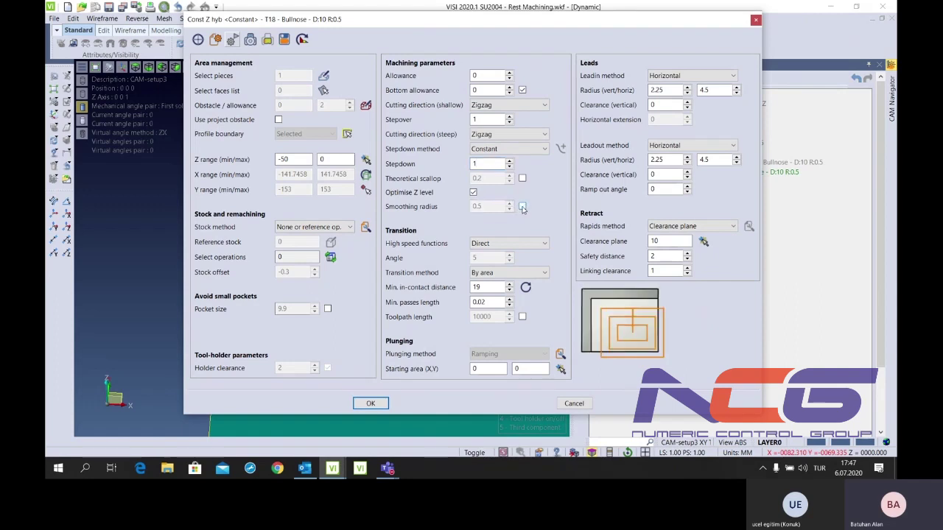
left_click(521, 208)
left_click(521, 208)
Set the high speed transition function to Smooth ramp
left_click(498, 242)
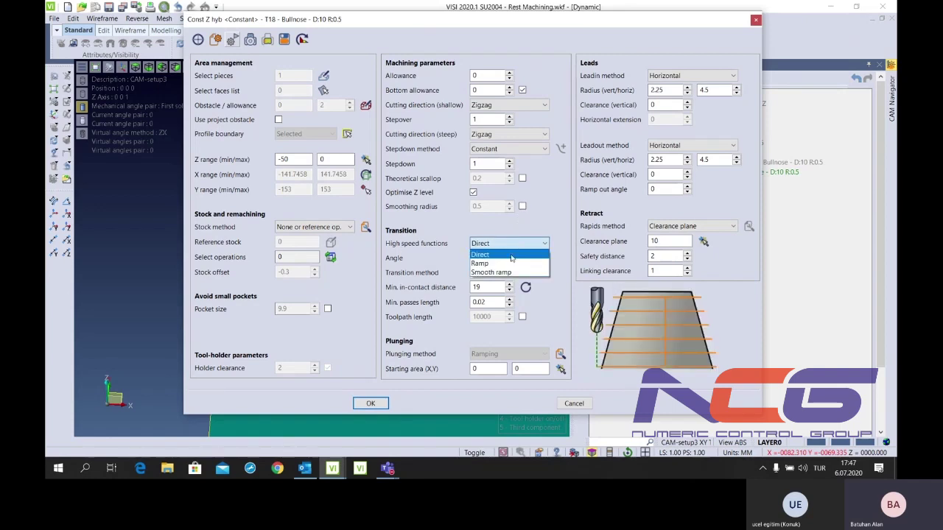
left_click(511, 254)
left_click(511, 243)
left_click(511, 263)
left_click(511, 243)
left_click(500, 273)
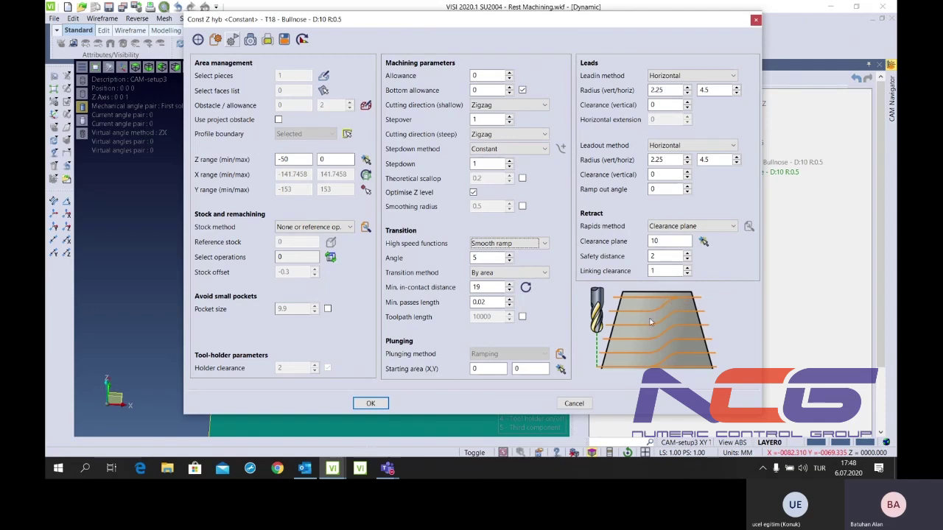
Keep ramp angle 5° and By area, and set minimum in-contact distance to 10
left_click(486, 258)
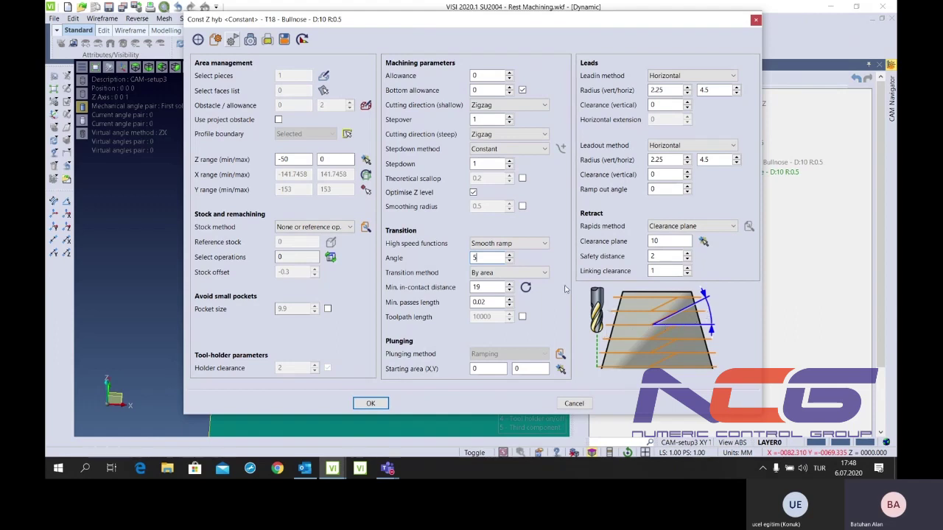
left_click(508, 272)
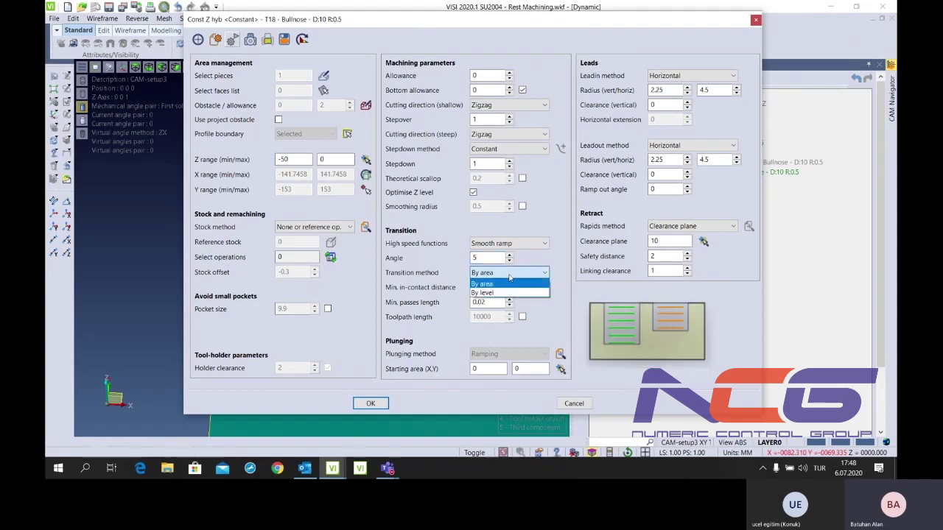
left_click(507, 285)
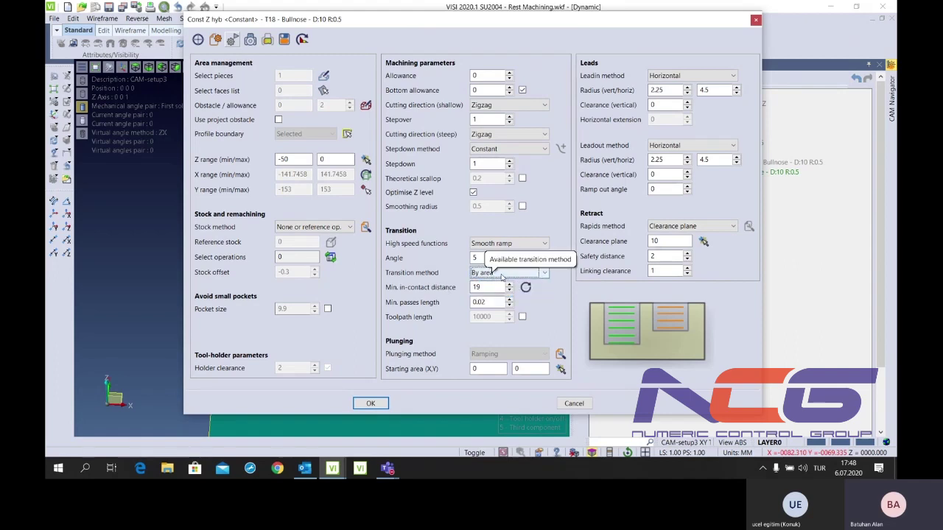
left_click(492, 287)
type("1")
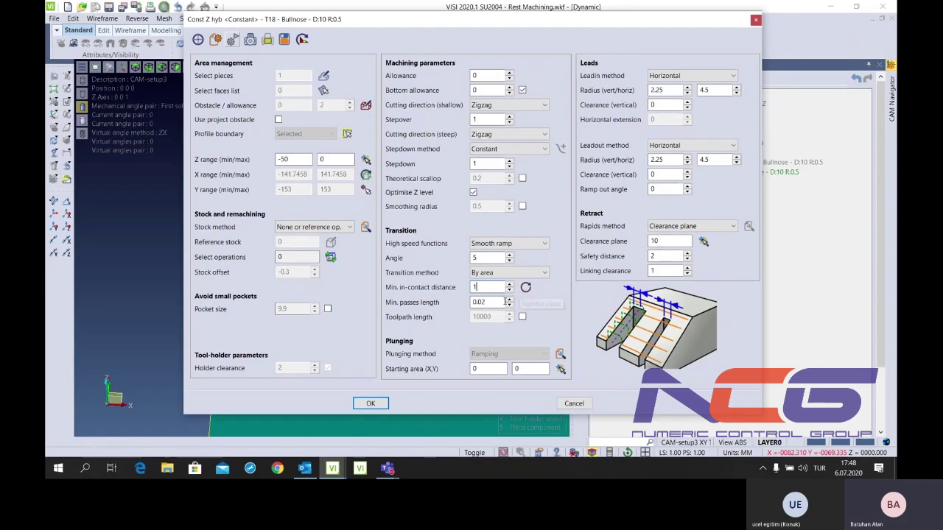
type("0")
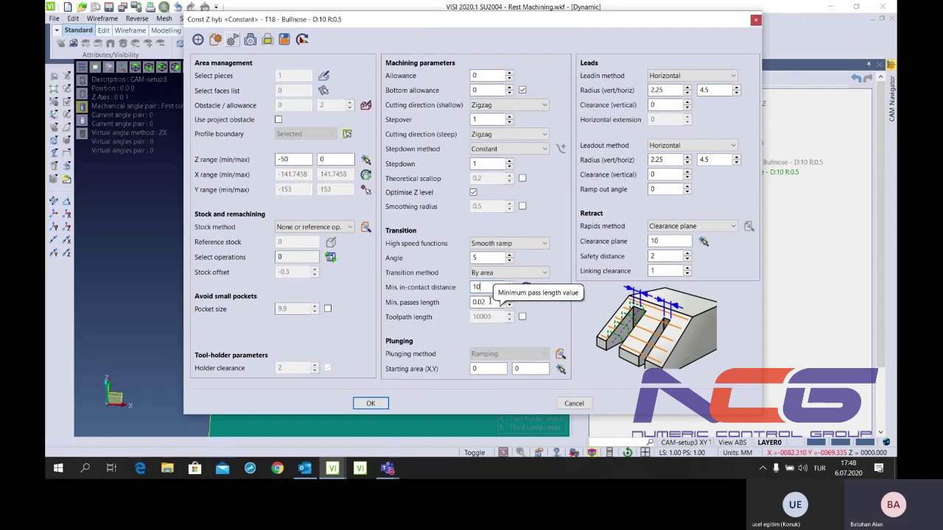
left_click(490, 301)
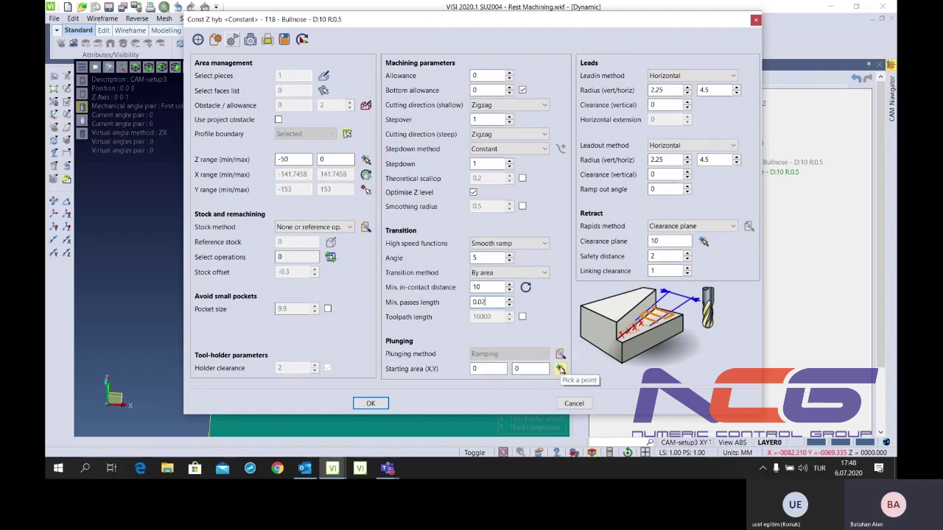
left_click(560, 369)
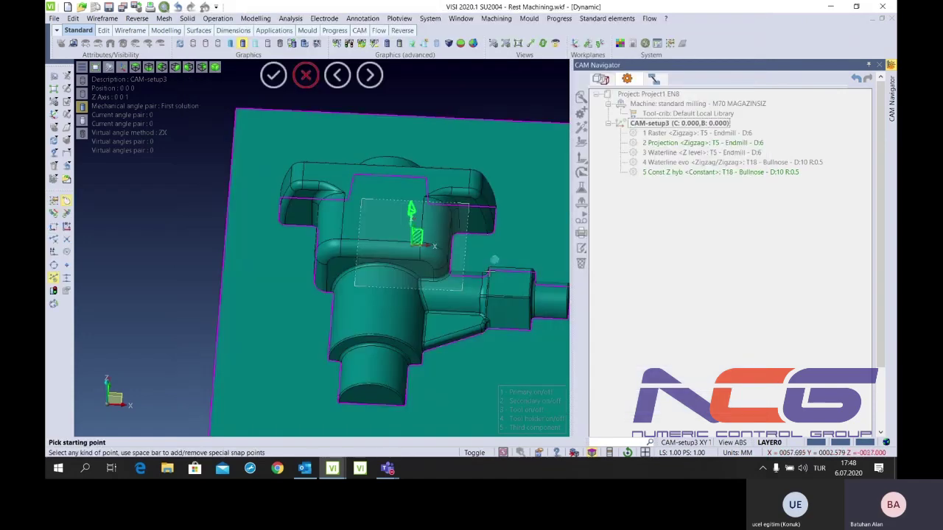
Set the lead-in method to Horizontal with a 1.5 lead-in clearance
left_click(302, 86)
left_click(686, 76)
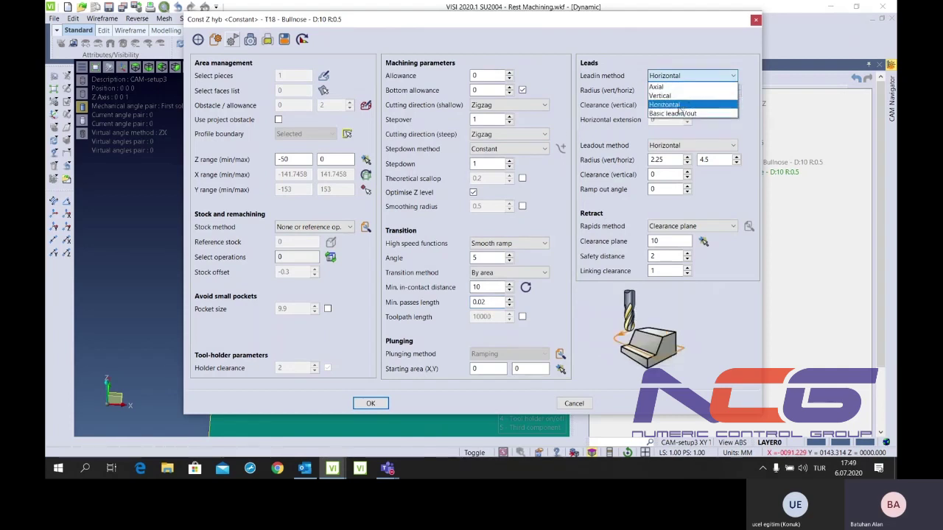
left_click(678, 113)
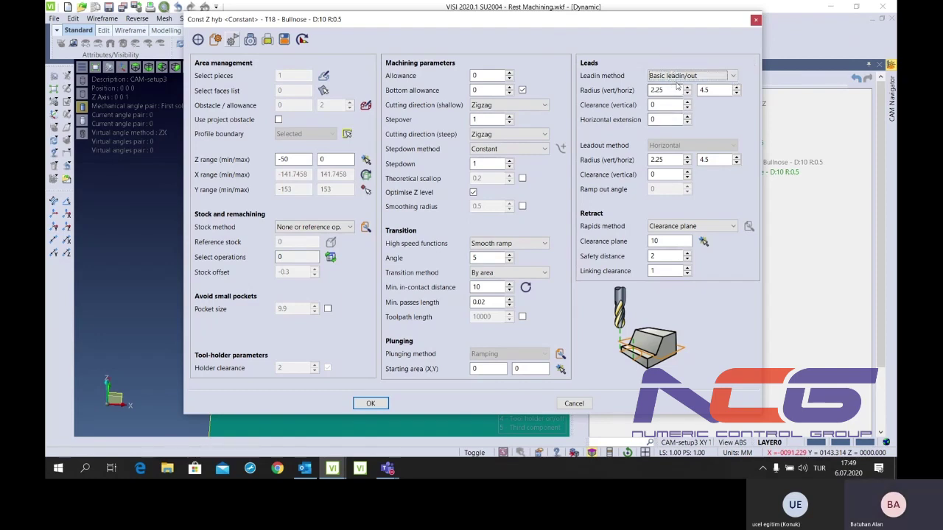
left_click(732, 76)
left_click(676, 104)
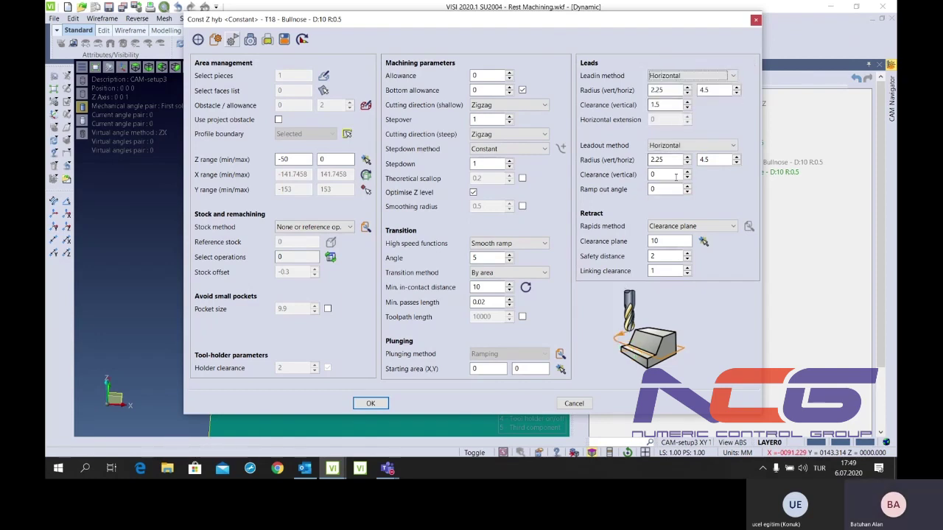
left_click(668, 91)
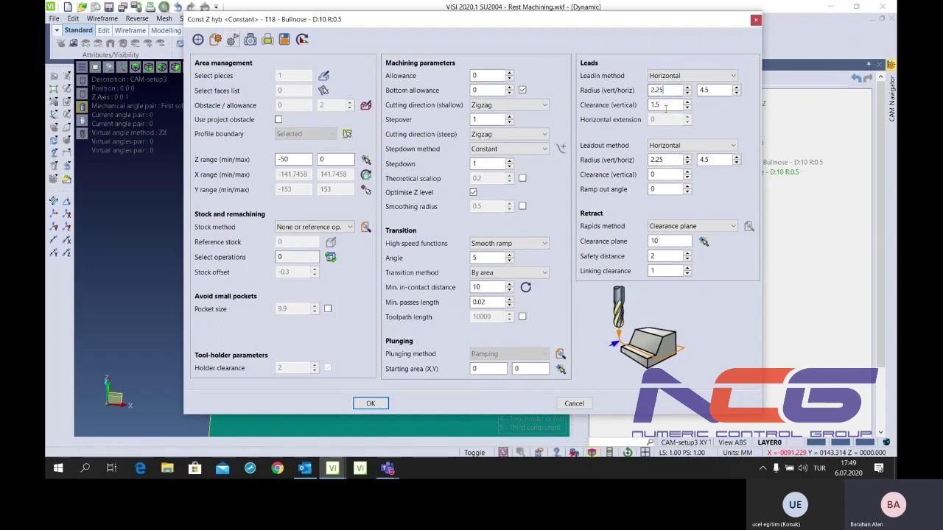
key("Tab")
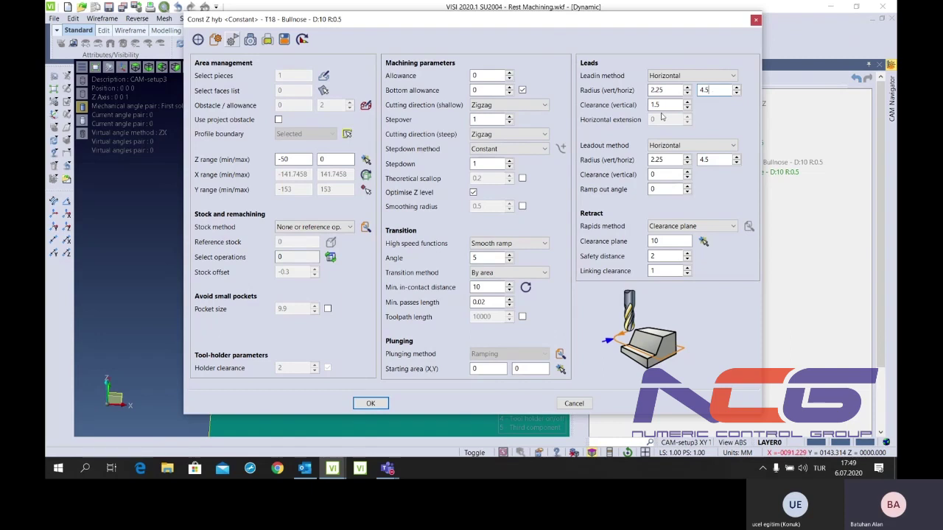
left_click(661, 104)
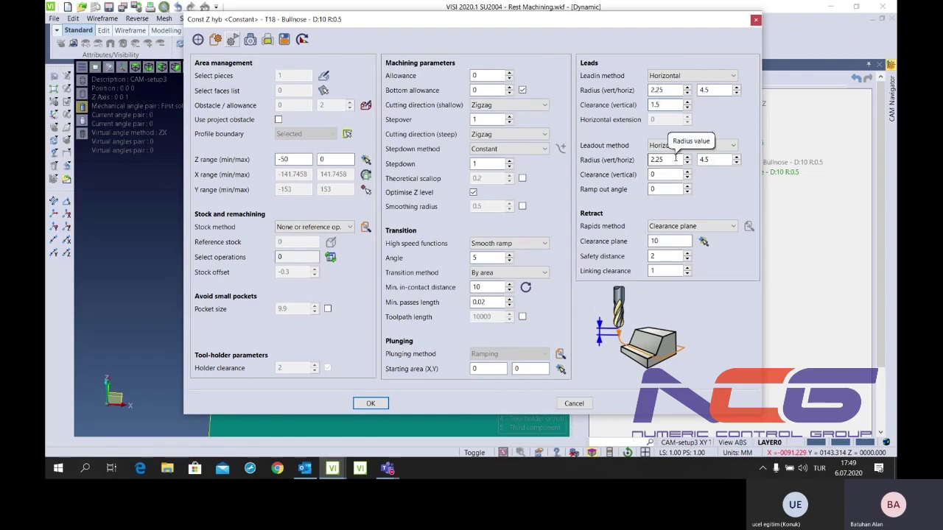
Make rapids use Safety distance 5 with clearance plane 100, and create the operation
left_click(675, 225)
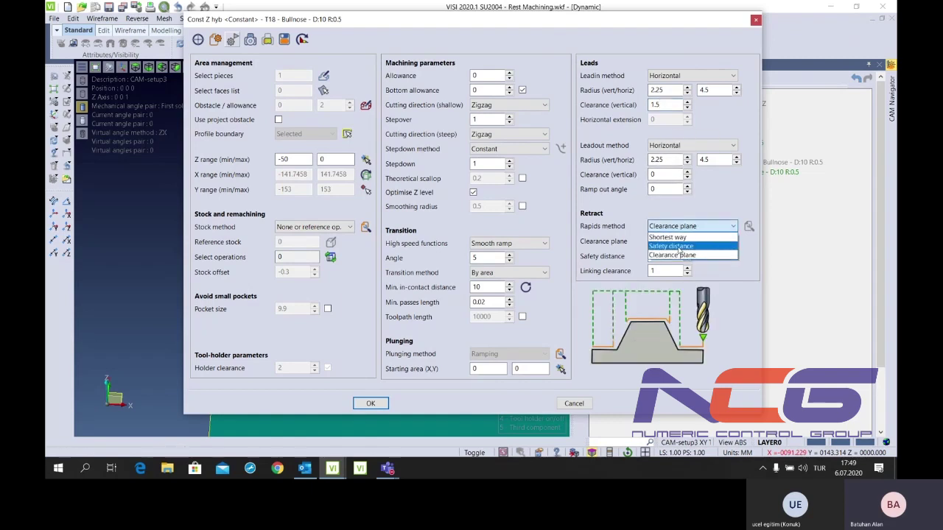
left_click(670, 246)
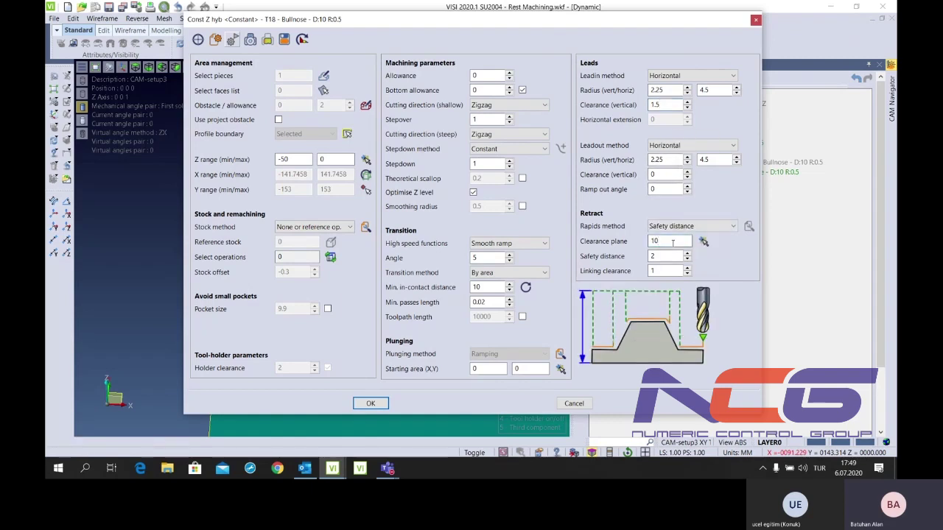
type("0")
double_click(669, 257)
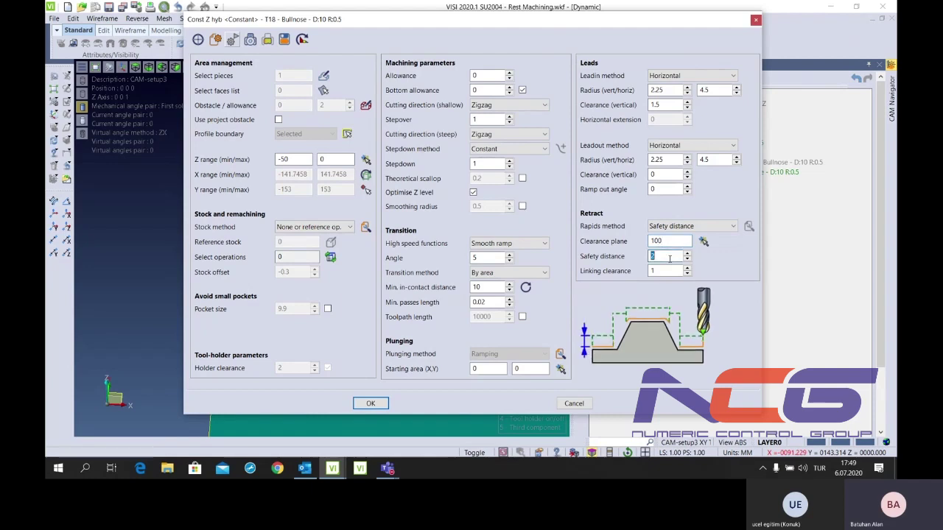
type("5")
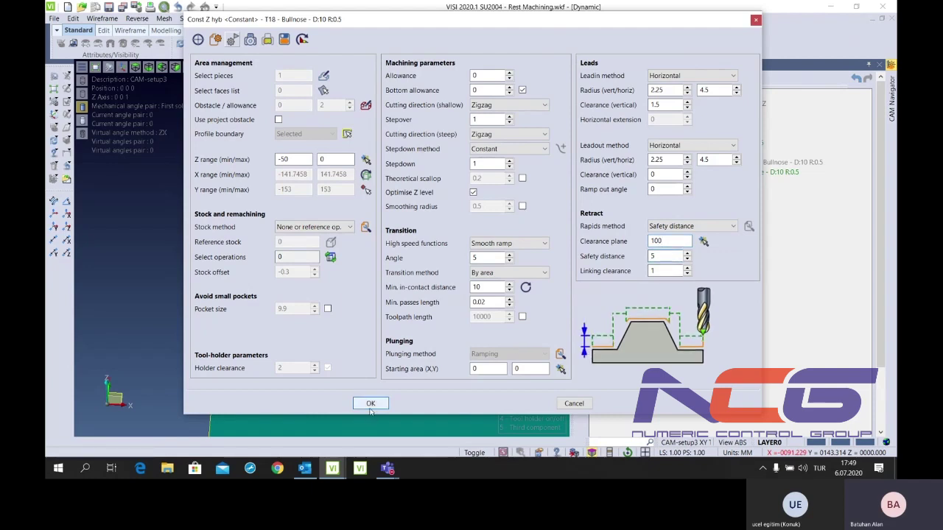
left_click(370, 405)
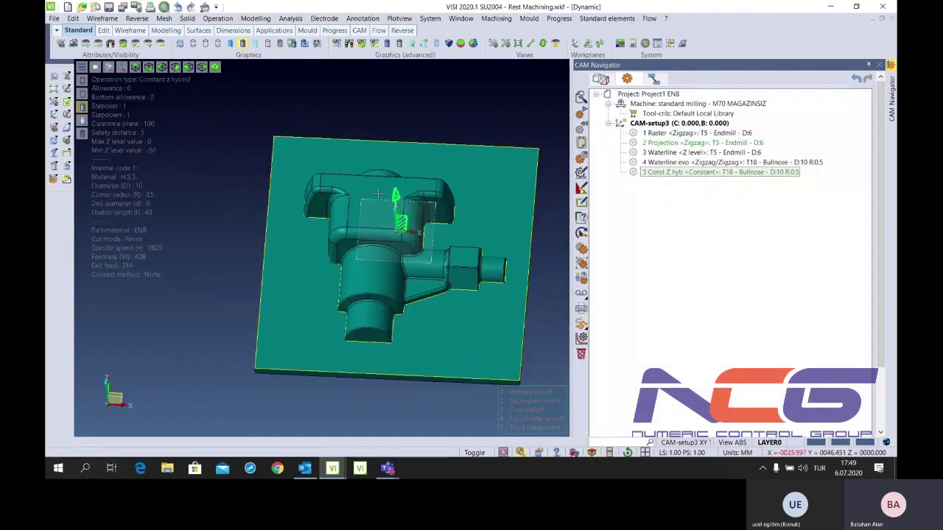
Display operation 5's Const Z hyb toolpath and zoom in to inspect it
scroll(493, 183, "down", 1)
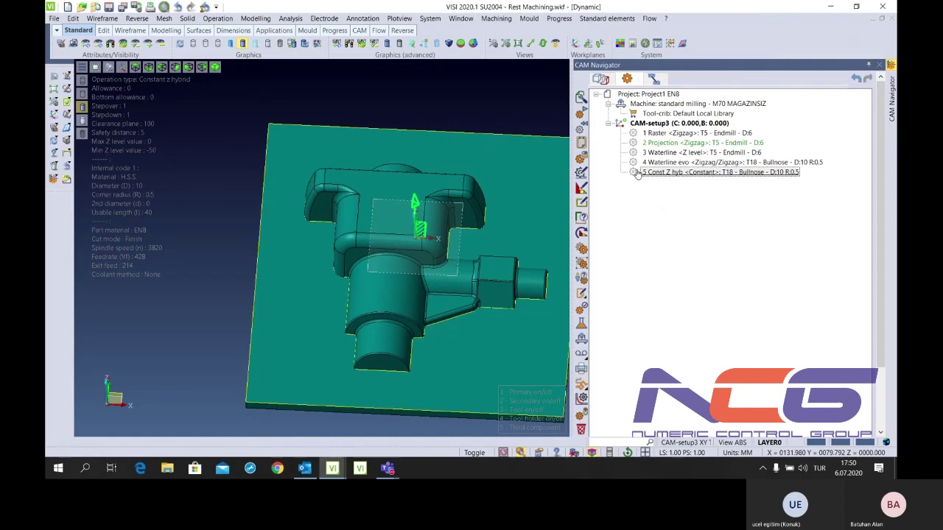
left_click(636, 174)
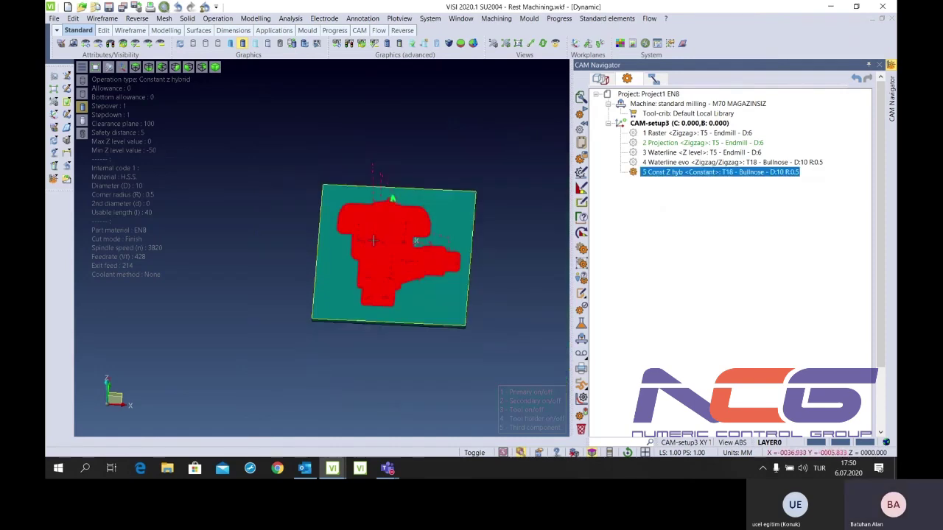
scroll(373, 240, "up", 5)
scroll(374, 241, "down", 3)
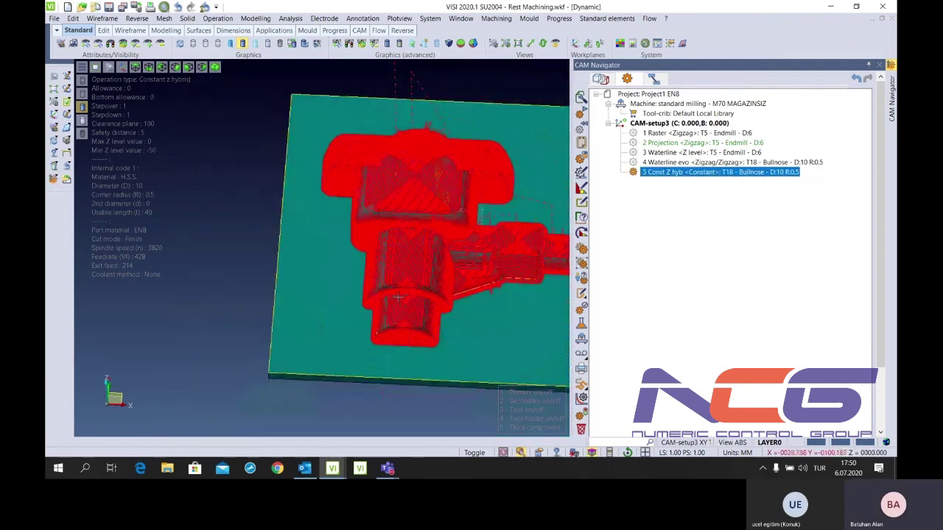
scroll(398, 298, "up", 3)
scroll(421, 187, "up", 3)
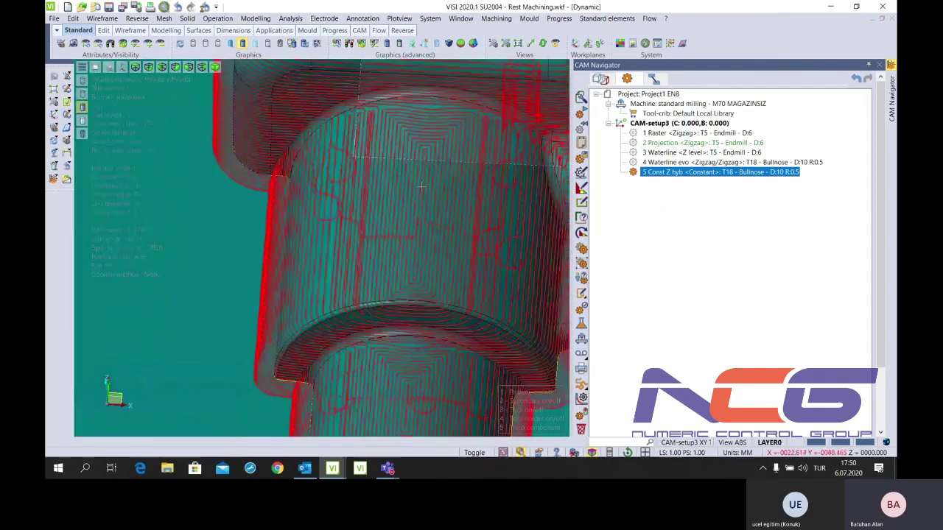
scroll(421, 187, "down", 1)
scroll(362, 234, "down", 4)
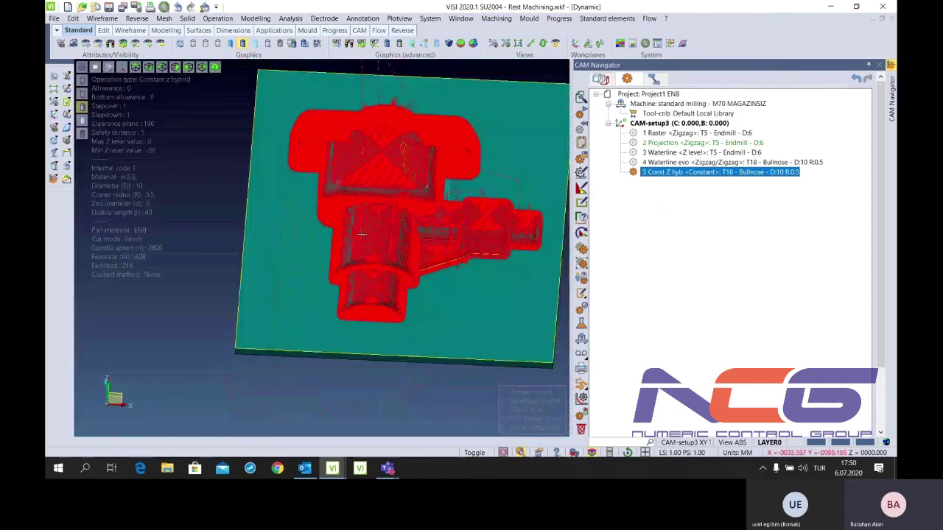
scroll(361, 234, "up", 4)
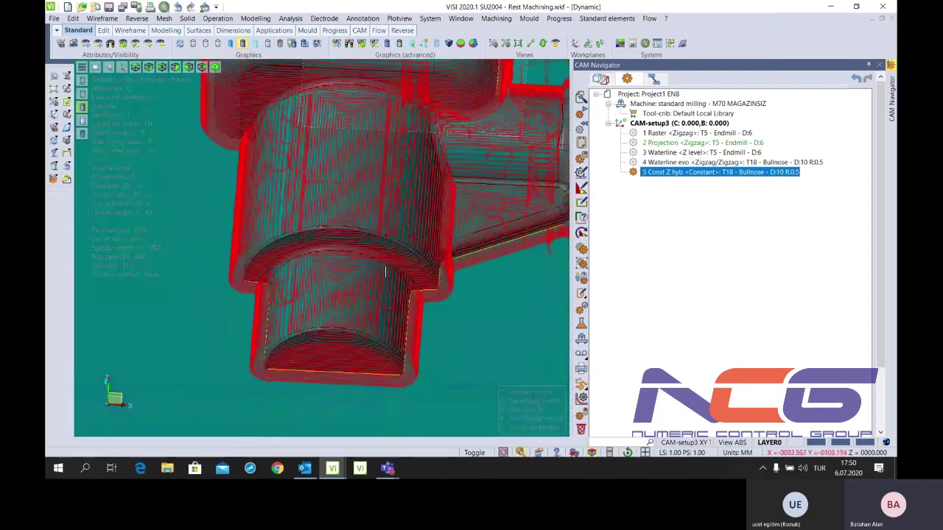
scroll(452, 220, "up", 3)
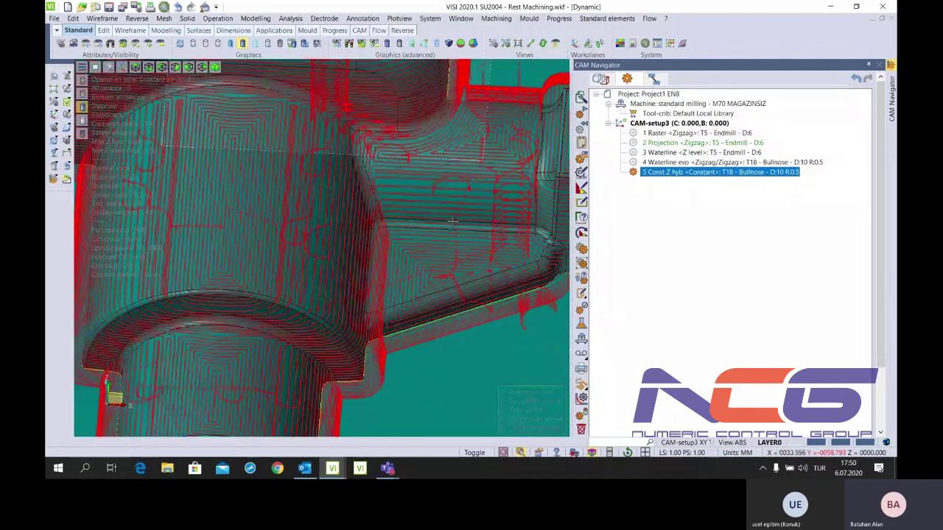
scroll(366, 187, "down", 6)
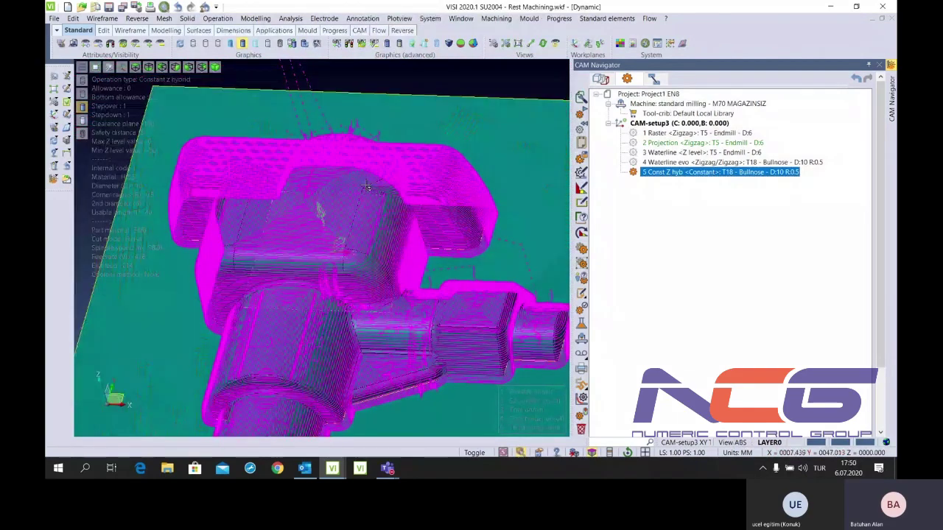
scroll(366, 187, "up", 2)
scroll(366, 187, "up", 5)
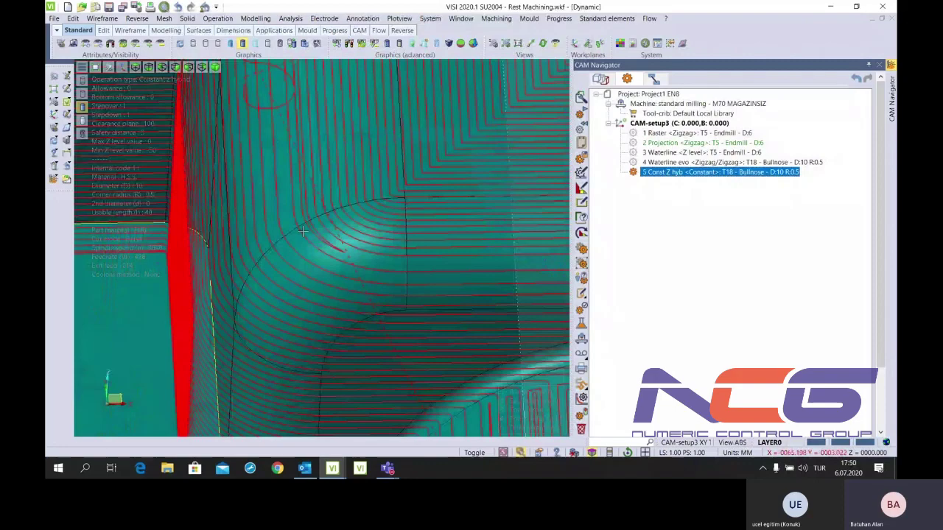
scroll(299, 236, "down", 6)
scroll(298, 236, "up", 2)
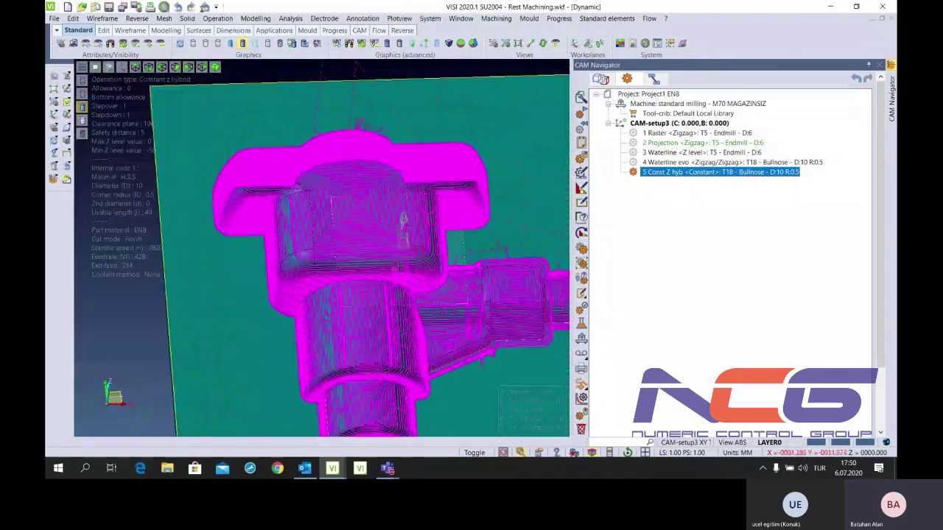
scroll(321, 274, "down", 3)
Orbit to a top-down view, then show operation 4's Waterline evo toolpath instead
middle_click_drag(321, 273, 330, 293)
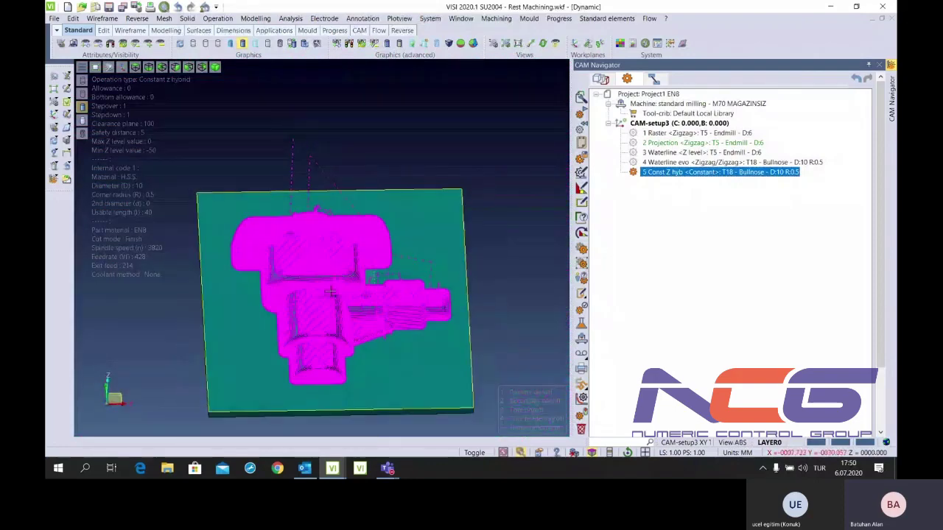
scroll(330, 293, "up", 3)
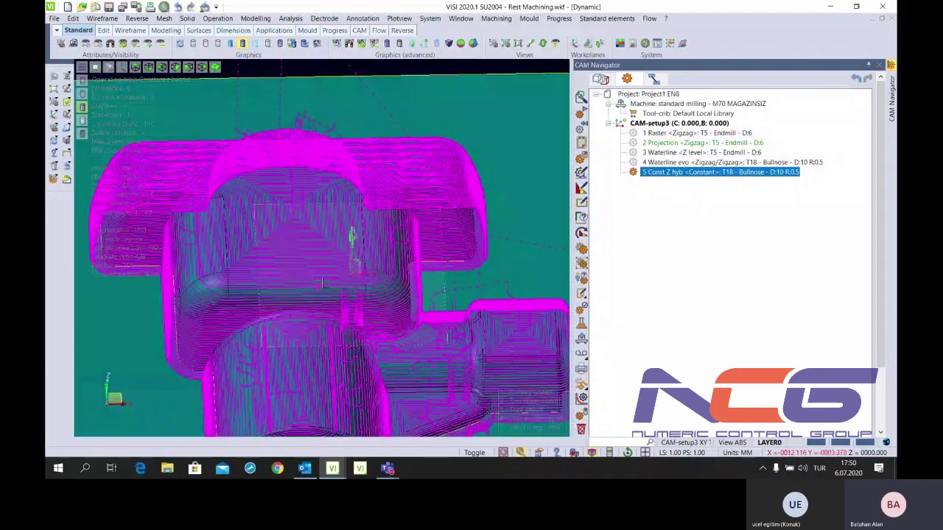
scroll(322, 283, "up", 3)
scroll(376, 299, "down", 3)
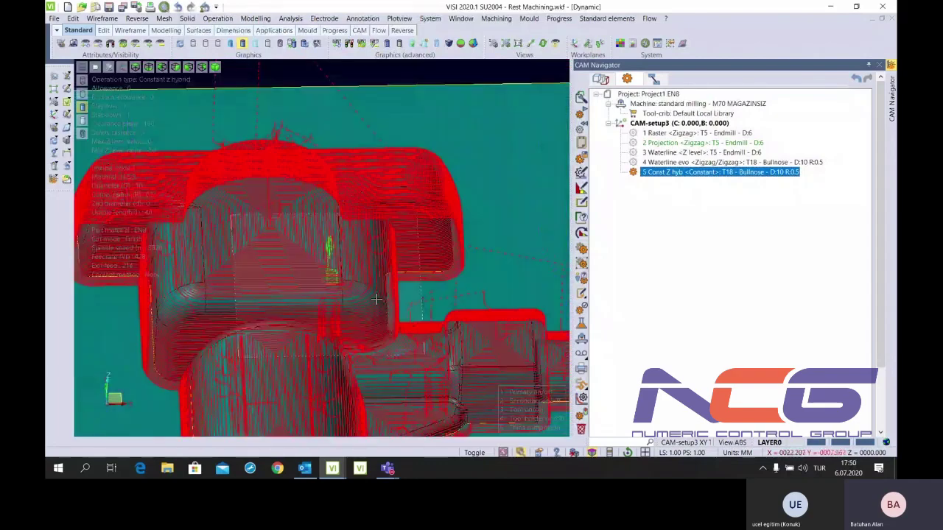
middle_click_drag(376, 299, 249, 293)
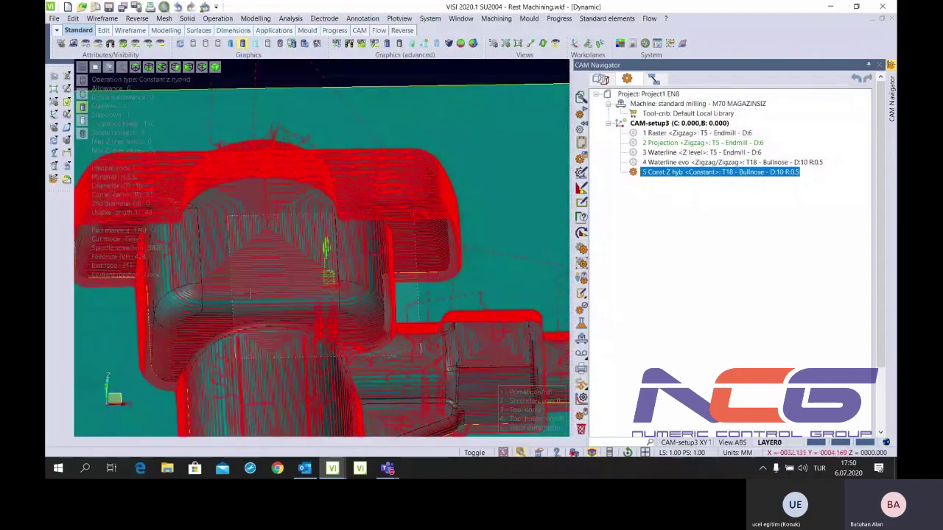
scroll(252, 193, "up", 3)
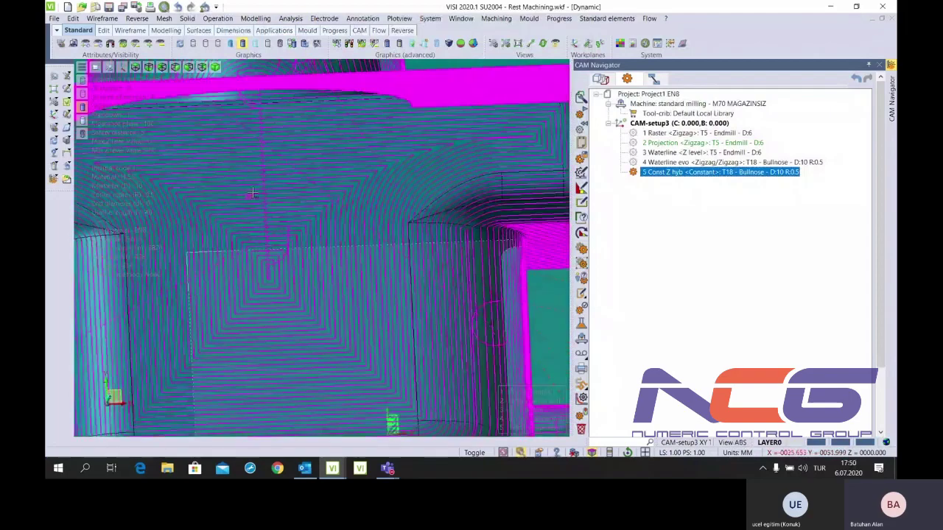
scroll(252, 193, "down", 3)
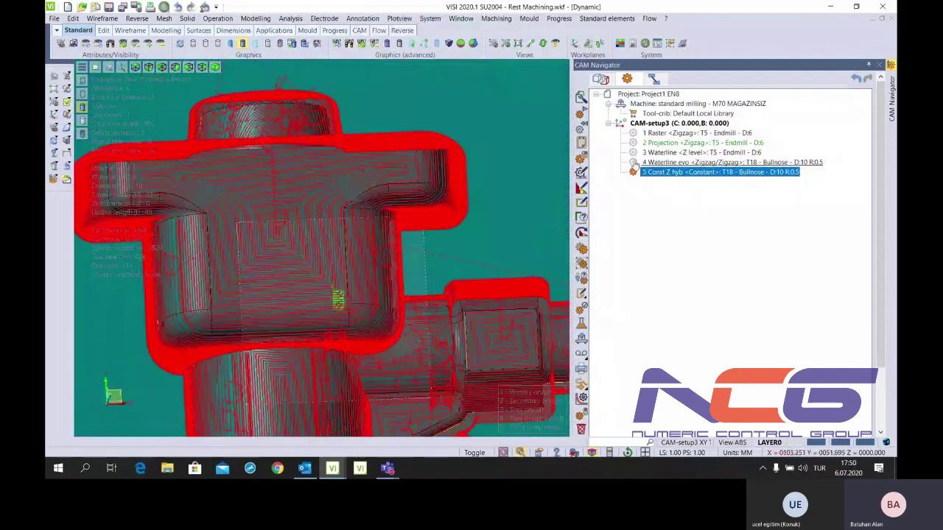
left_click(633, 162)
left_click(632, 173)
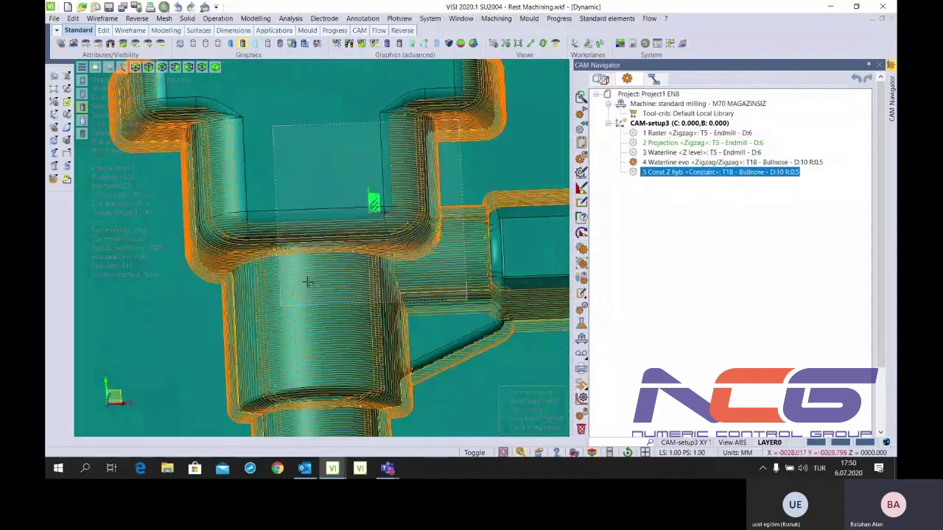
Review the Waterline evo and Const Z hyb parameters without changes and redisplay operation 5
double_click(651, 164)
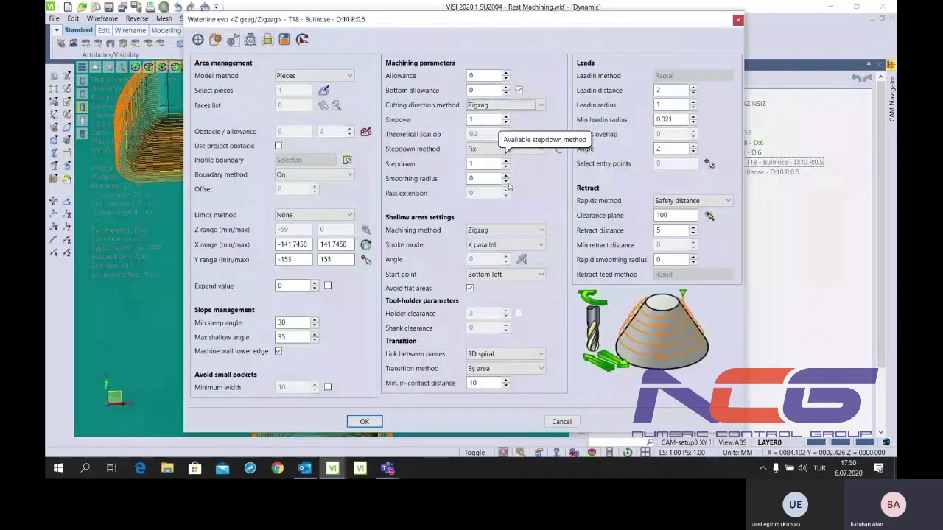
left_click(504, 231)
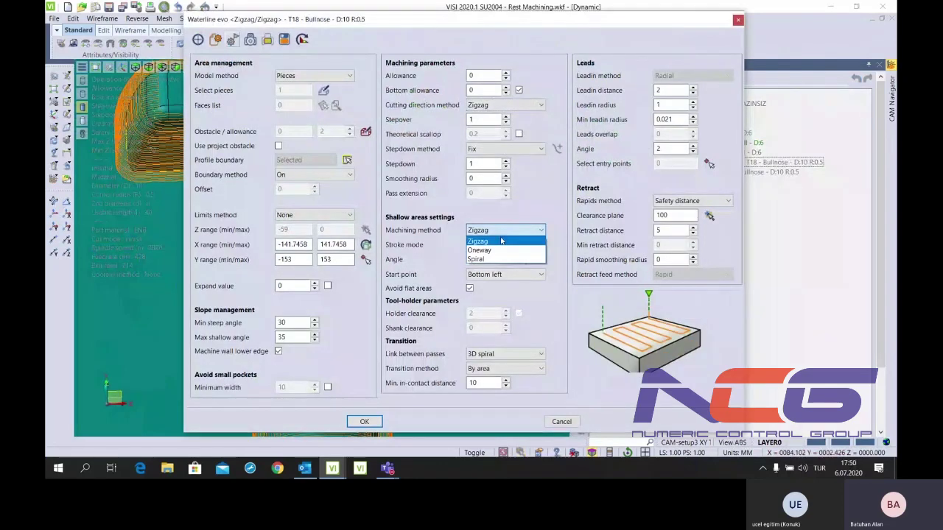
left_click(500, 241)
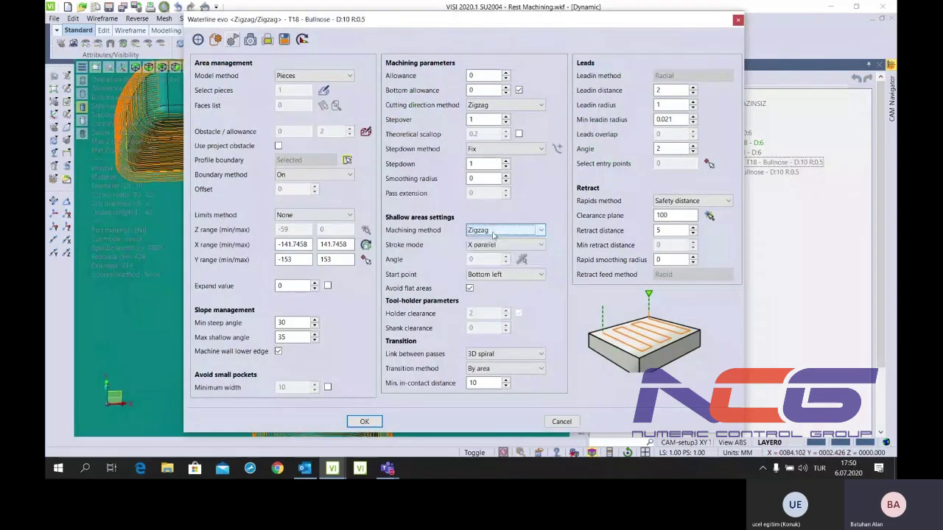
left_click(552, 423)
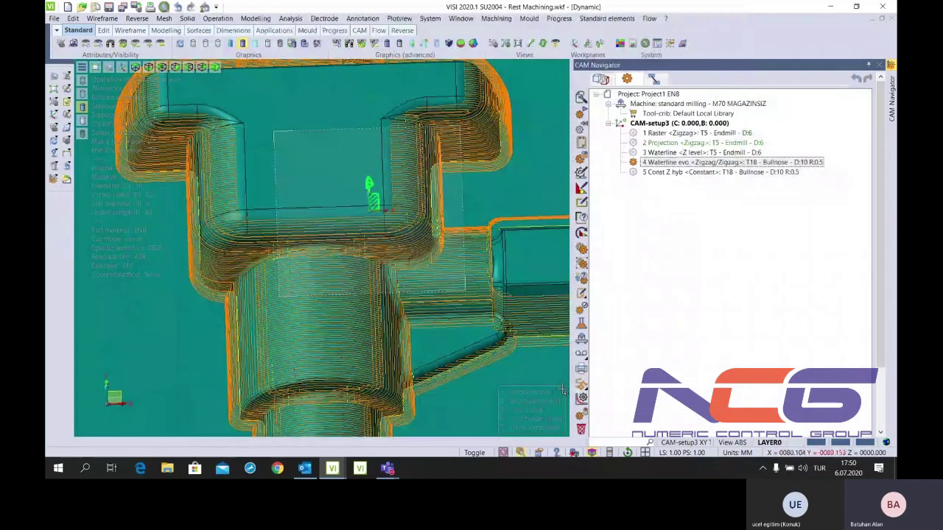
double_click(718, 171)
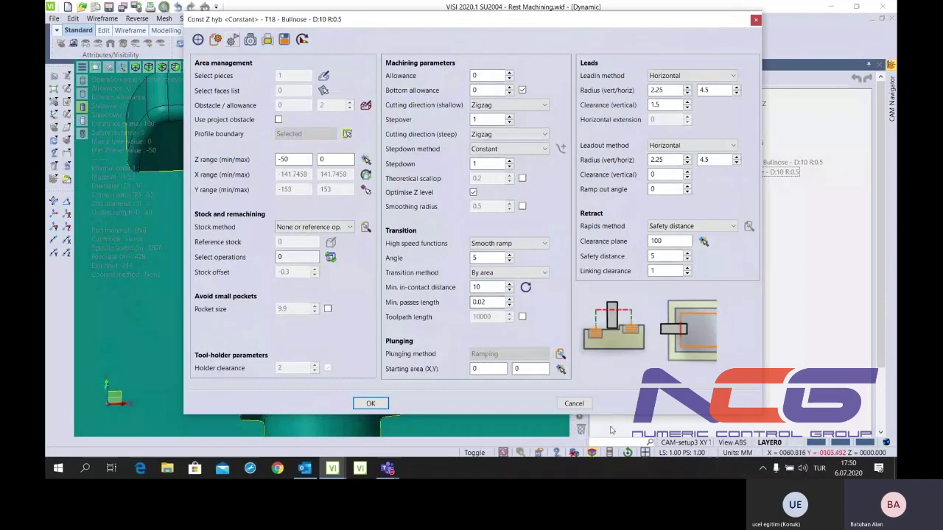
left_click(570, 405)
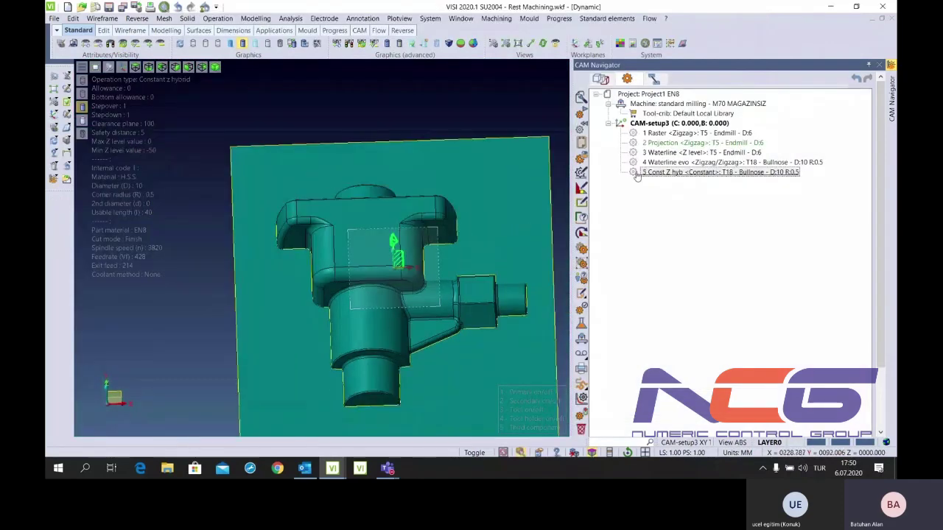
left_click(636, 172)
scroll(367, 263, "up", 5)
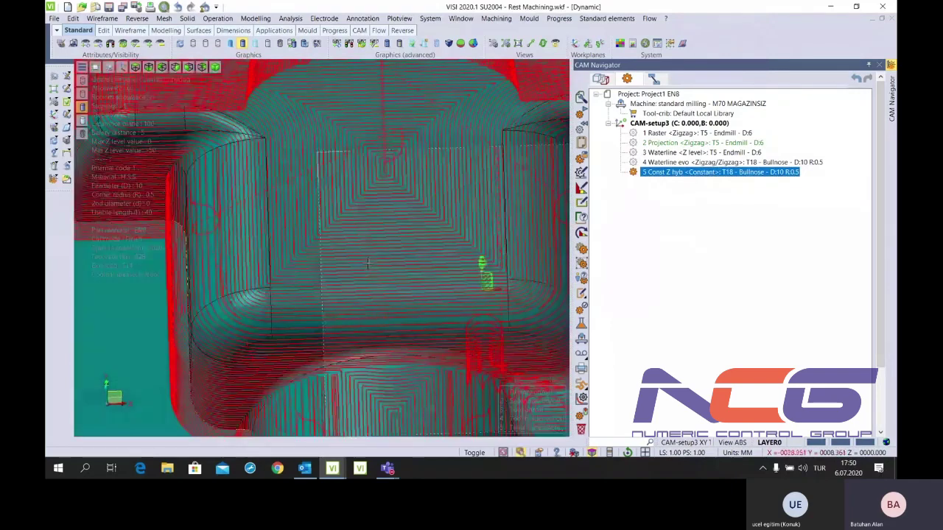
scroll(367, 264, "down", 5)
Abandon adding a Planar operation to CAM-setup3 and bring the MFR plate window forward
left_click(677, 123)
right_click(678, 123)
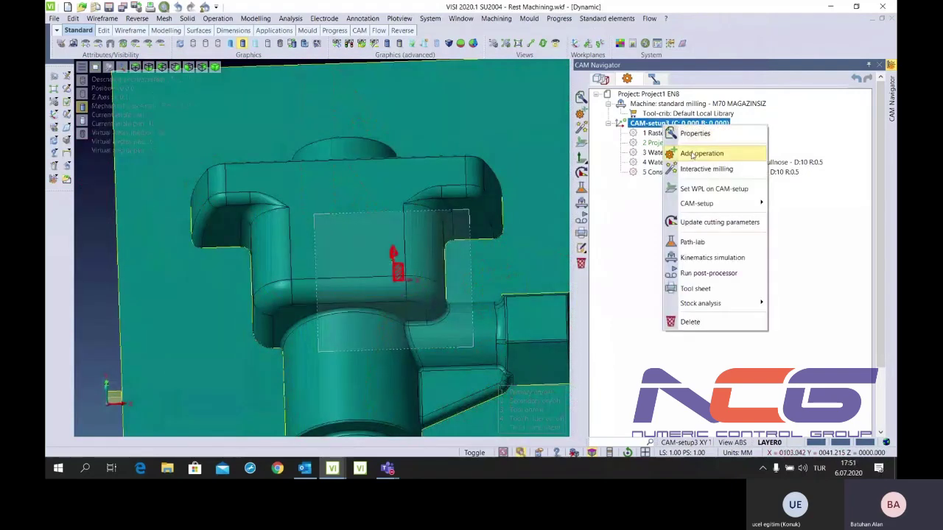
left_click(685, 153)
left_click(450, 177)
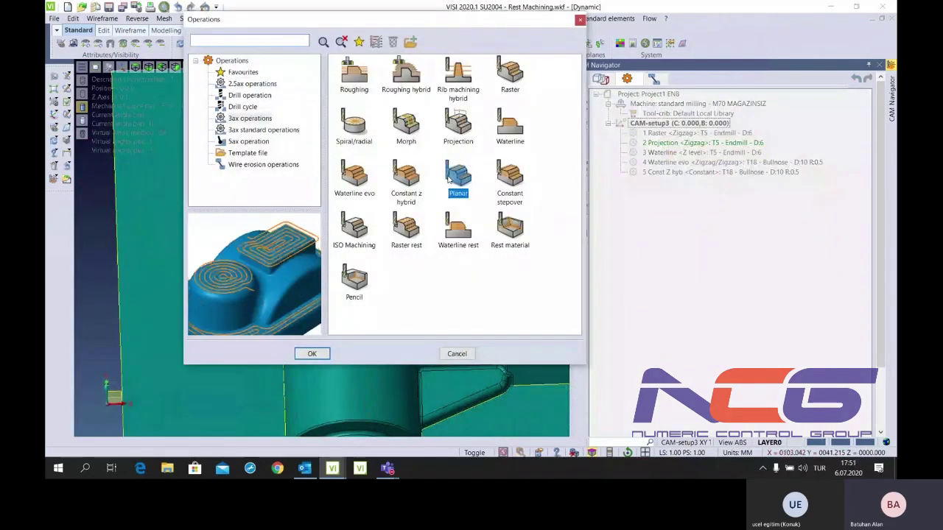
left_click(456, 354)
mouse_move(360, 468)
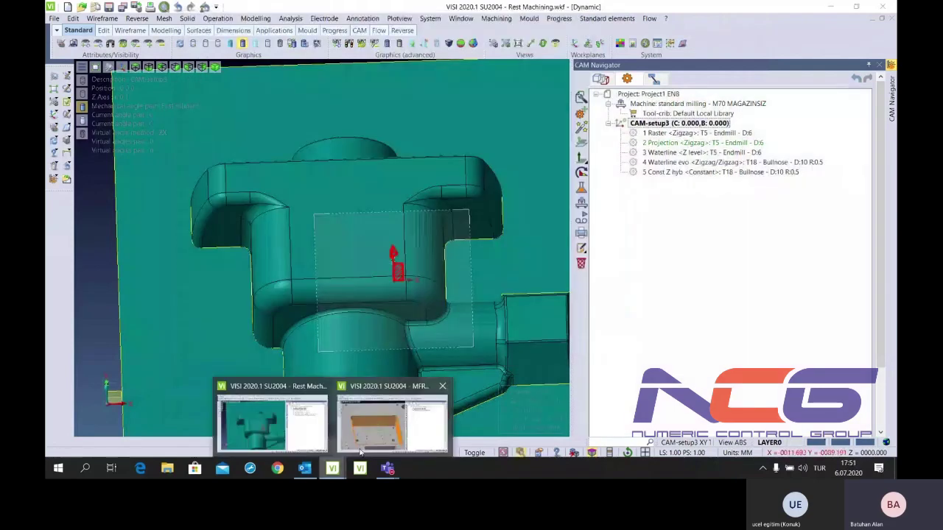
left_click(360, 427)
scroll(350, 237, "down", 5)
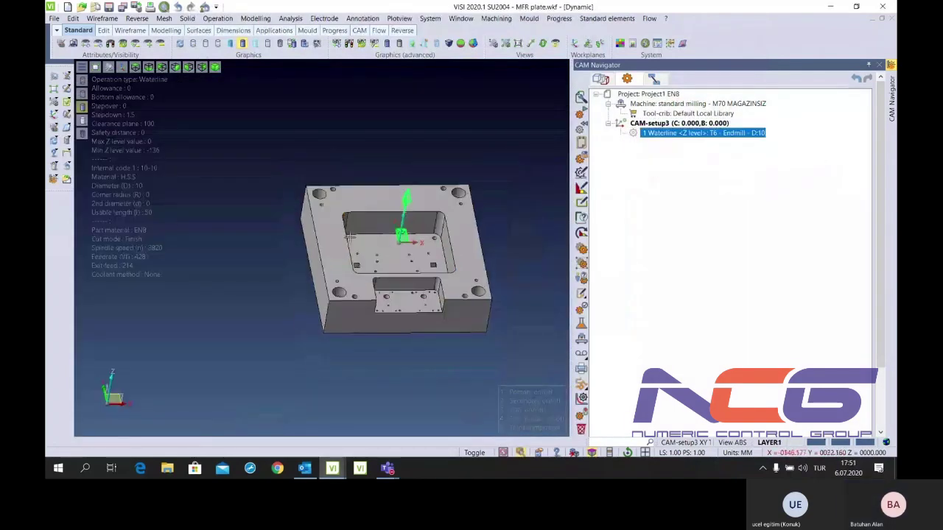
Add a Planar operation to CAM-setup3 with the T7 D20 endmill, model method Faces list
middle_click_drag(350, 237, 337, 257)
left_click(662, 123)
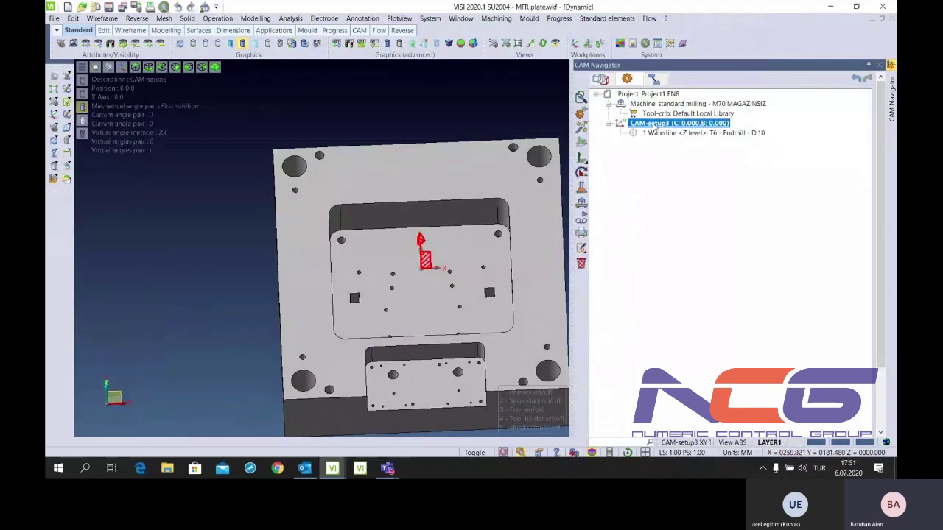
right_click(663, 123)
left_click(684, 151)
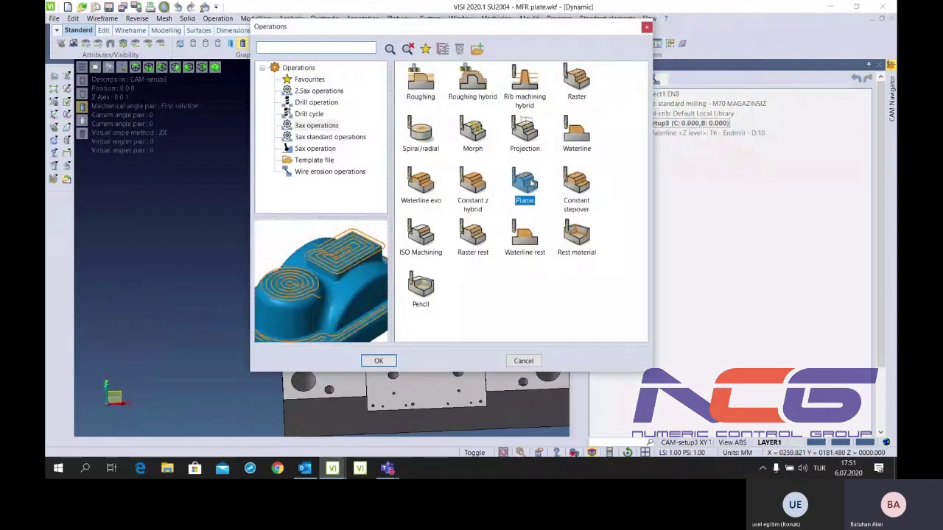
left_click(378, 360)
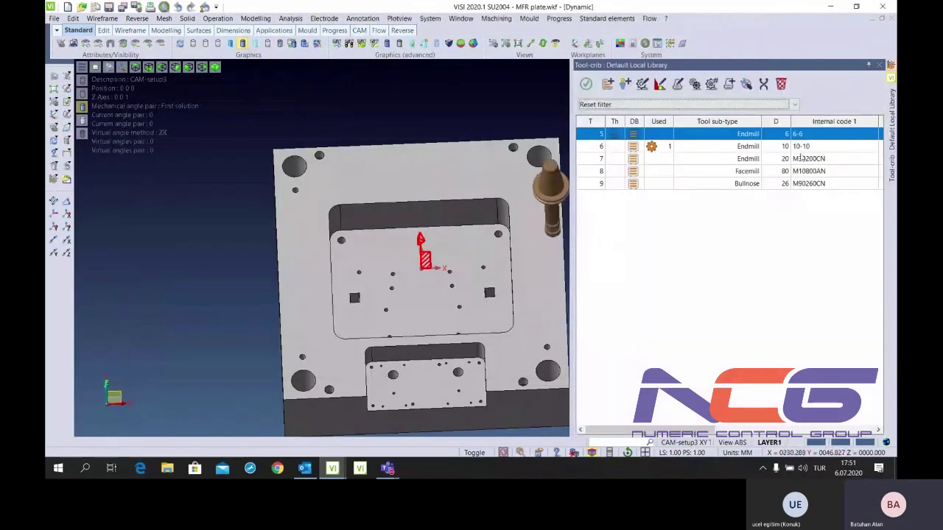
left_click(773, 147)
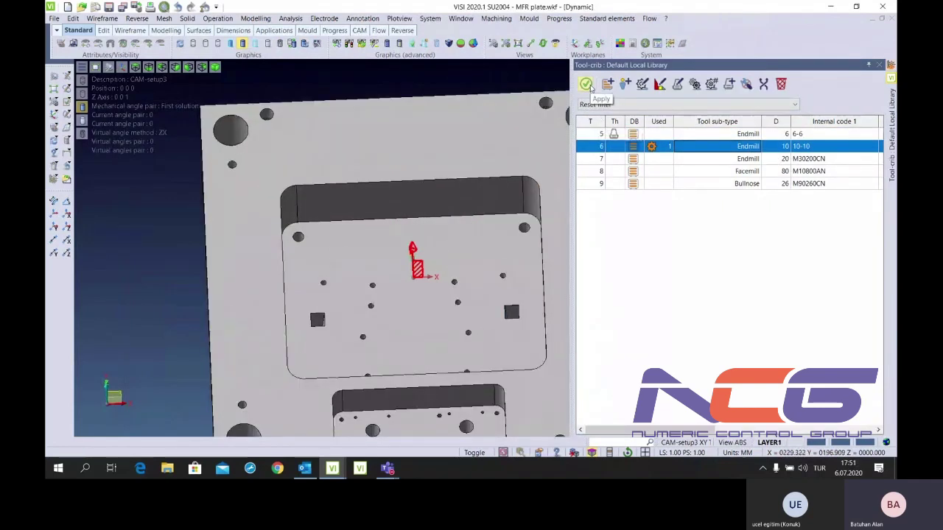
left_click(705, 158)
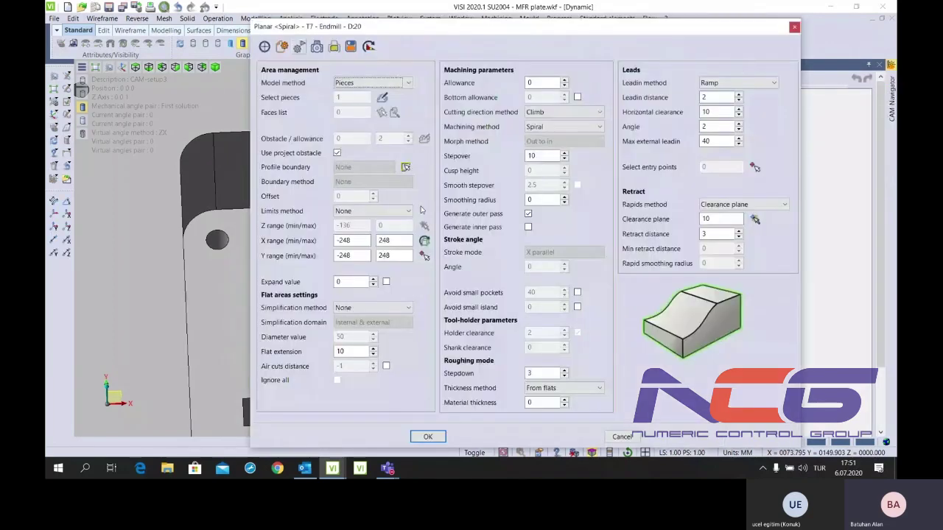
left_click(373, 83)
left_click(361, 97)
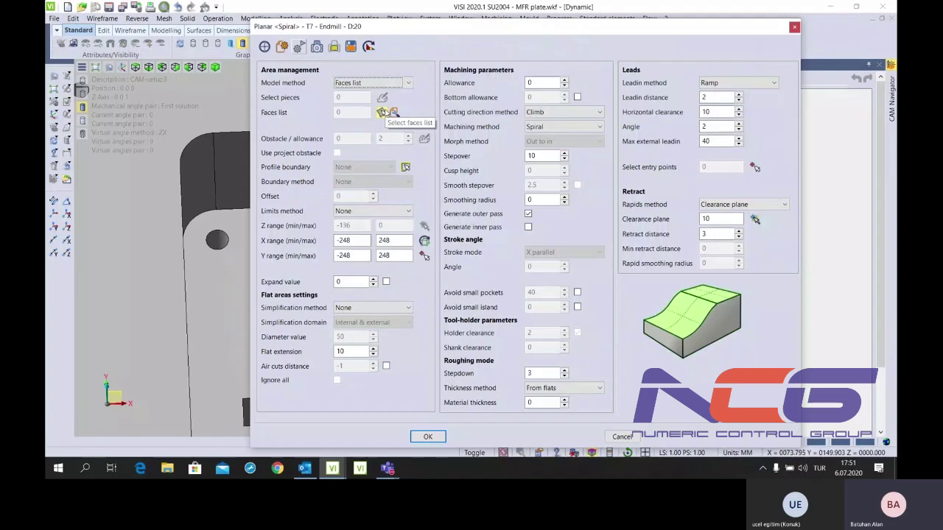
Create a new faces list named TABAN from the pocket floor face
left_click(380, 111)
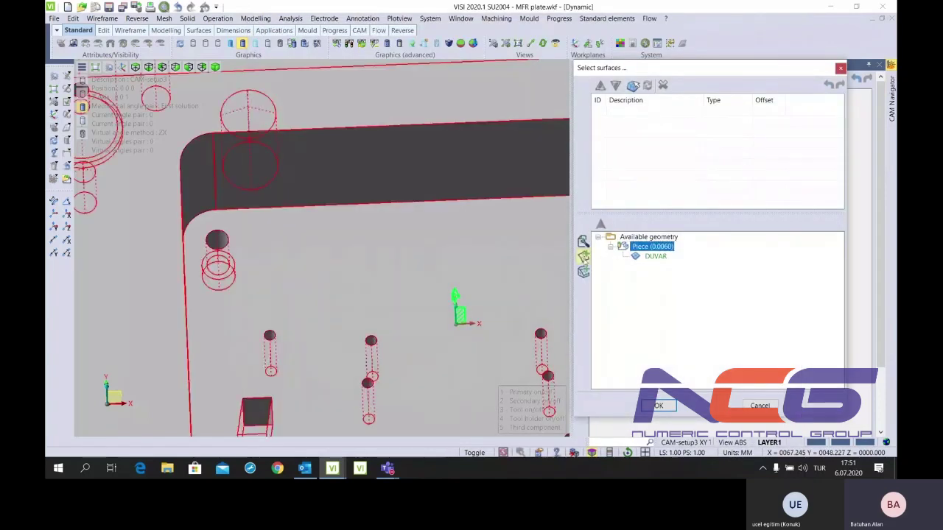
left_click(658, 405)
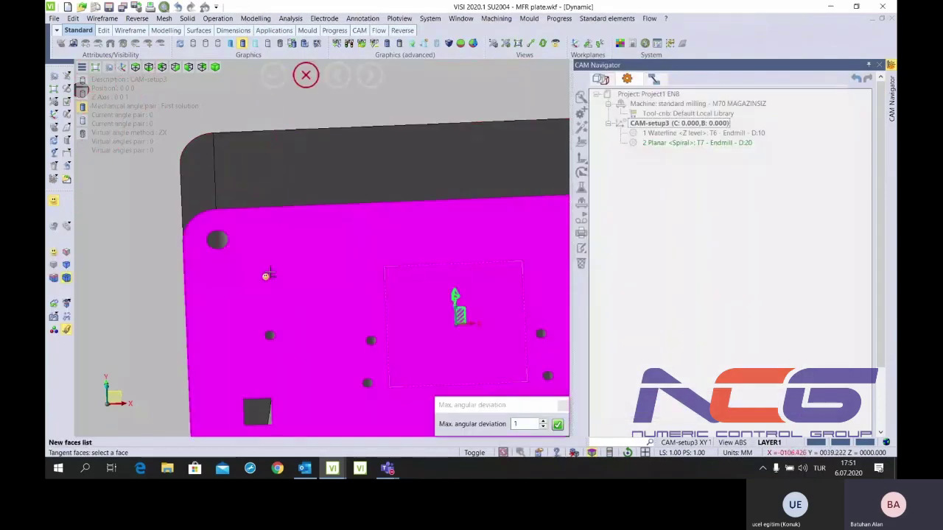
scroll(358, 269, "down", 3)
left_click(376, 264)
scroll(376, 263, "down", 1)
scroll(383, 214, "down", 1)
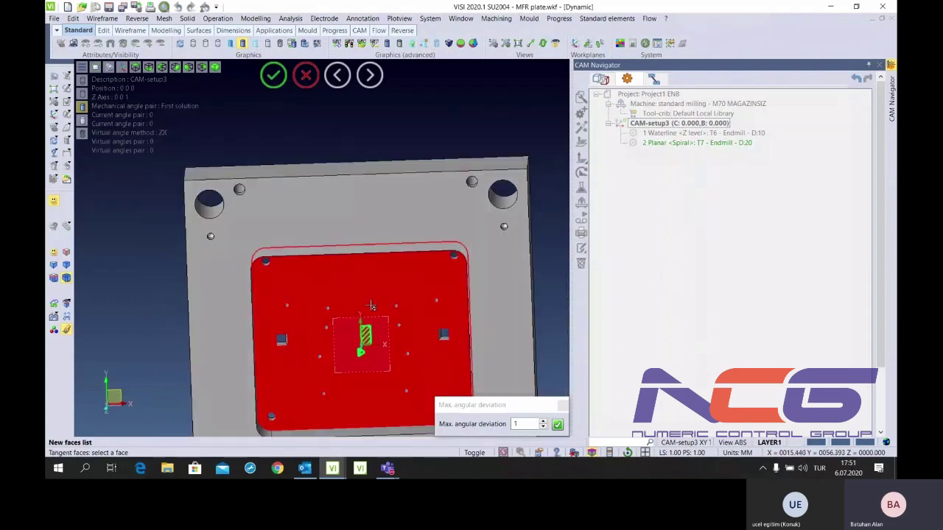
scroll(392, 162, "down", 1)
right_click(392, 161)
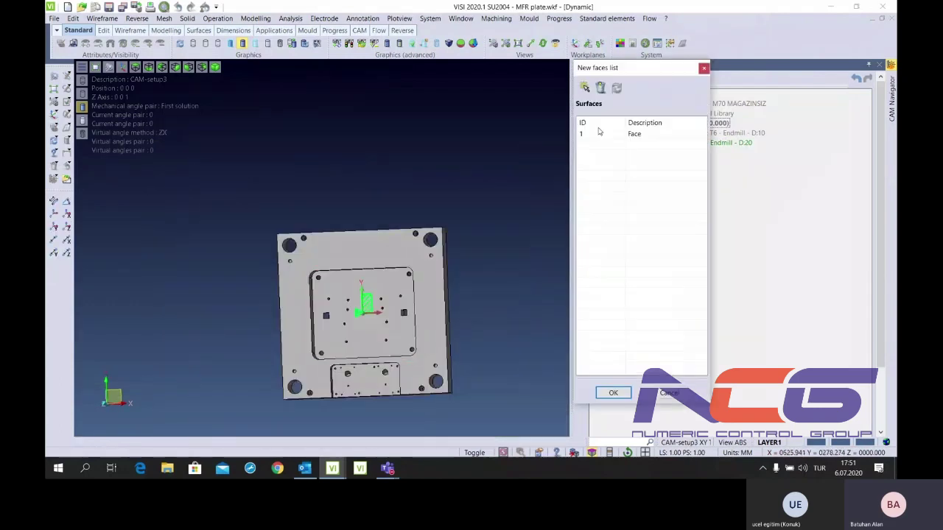
left_click(610, 392)
type("TABAN")
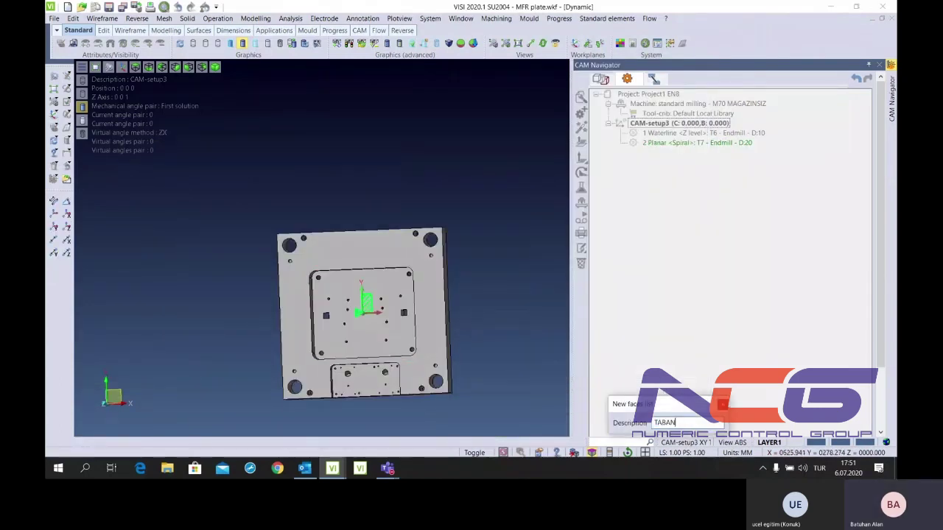
key("Return")
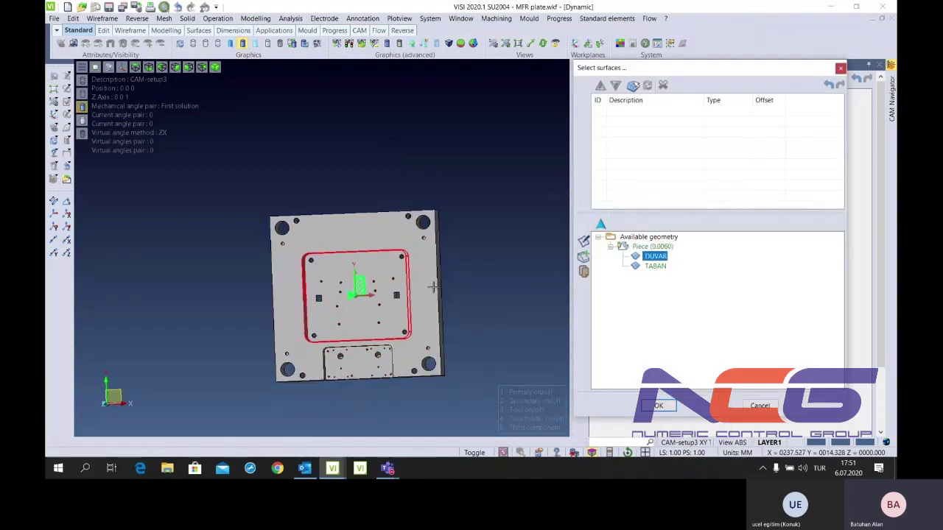
Add TABAN to the surfaces to machine and confirm the selection
left_click(645, 267)
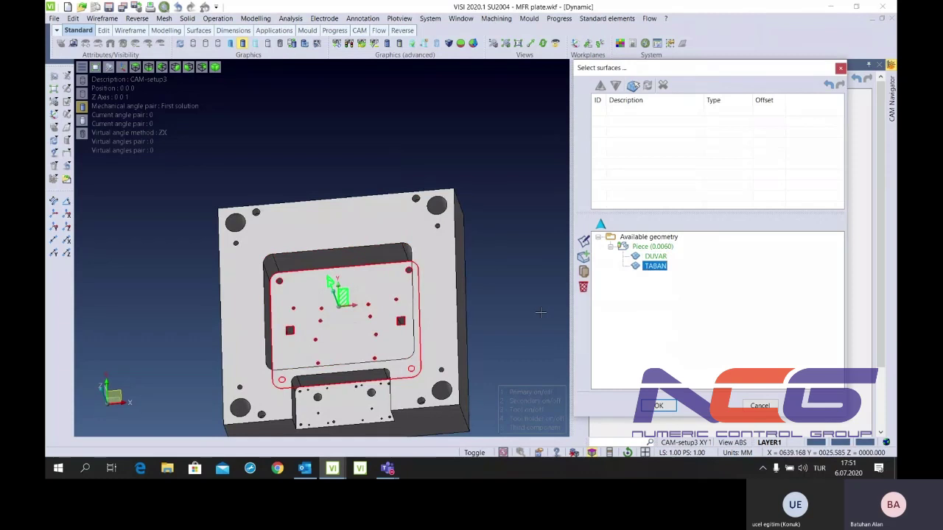
scroll(411, 258, "up", 3)
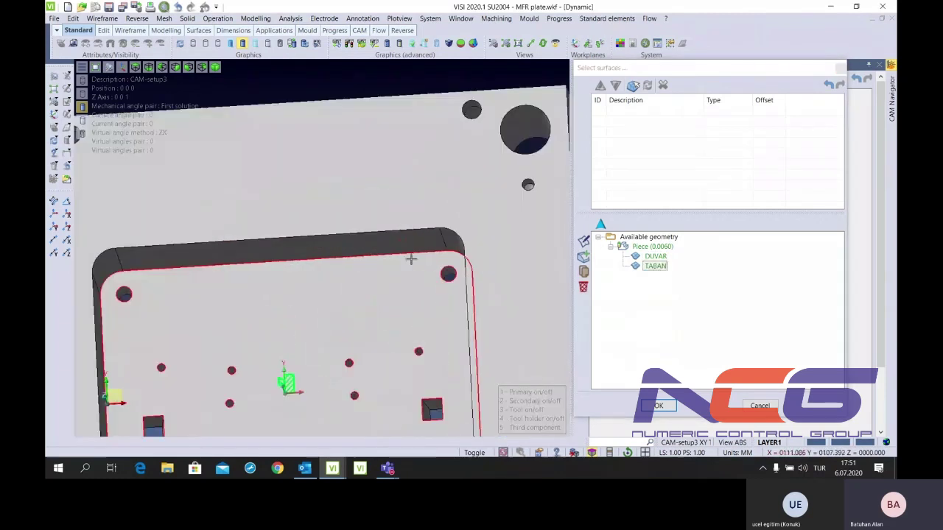
left_click(584, 240)
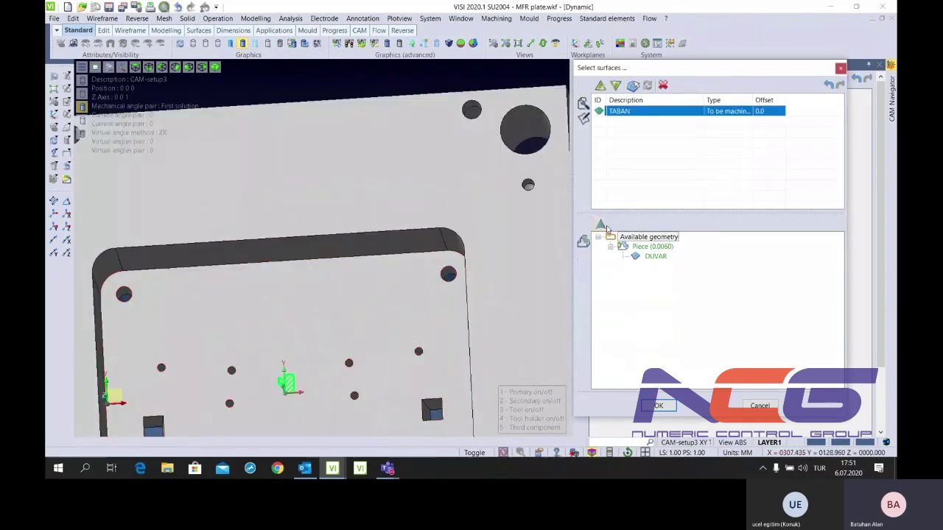
left_click(659, 407)
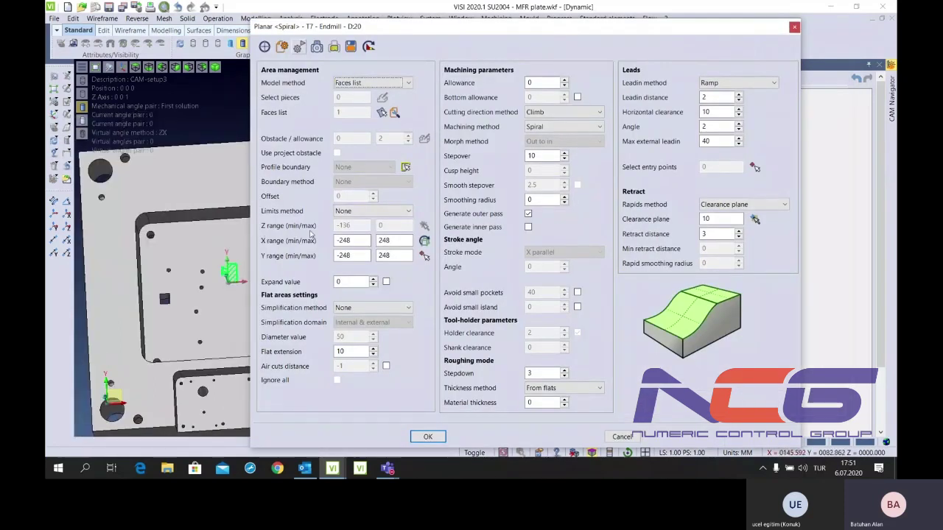
Review the flat-area simplification choices while rotating the plate to a top-down view
left_click(349, 282)
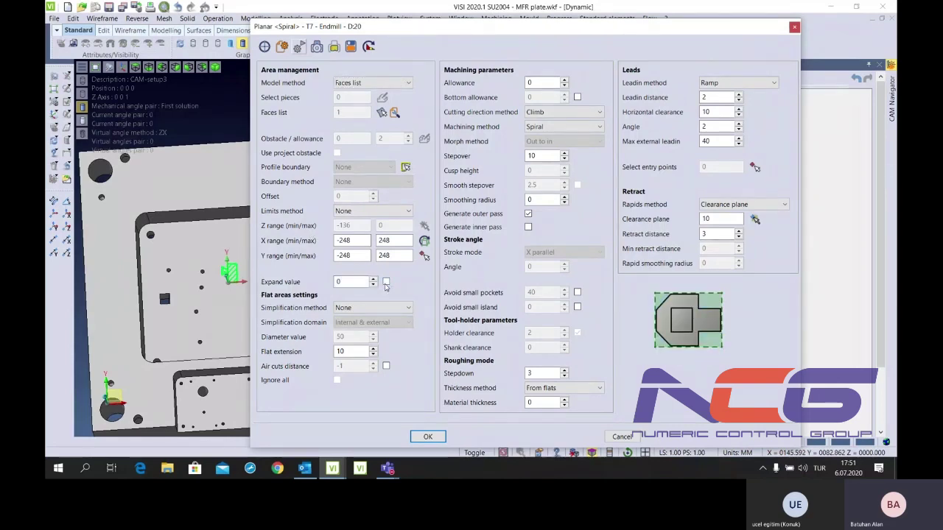
middle_click_drag(184, 346, 168, 373)
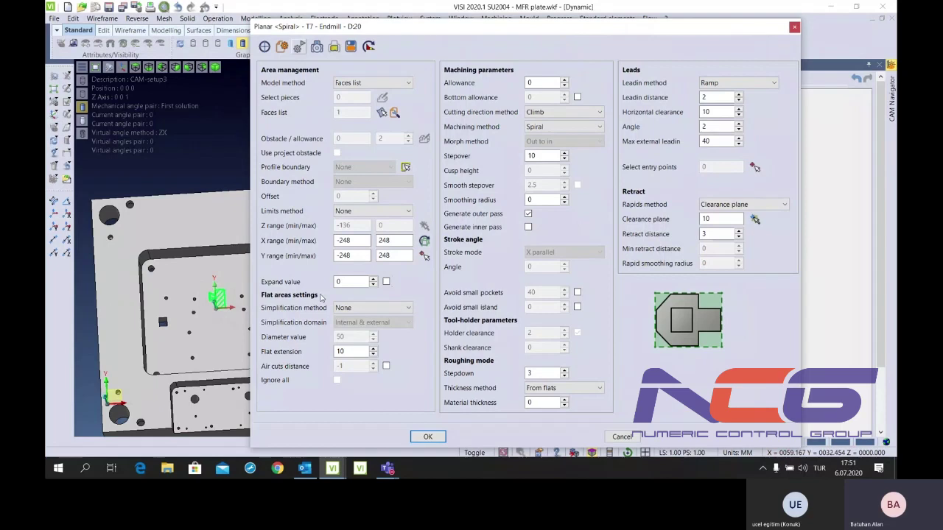
left_click(370, 309)
left_click(371, 310)
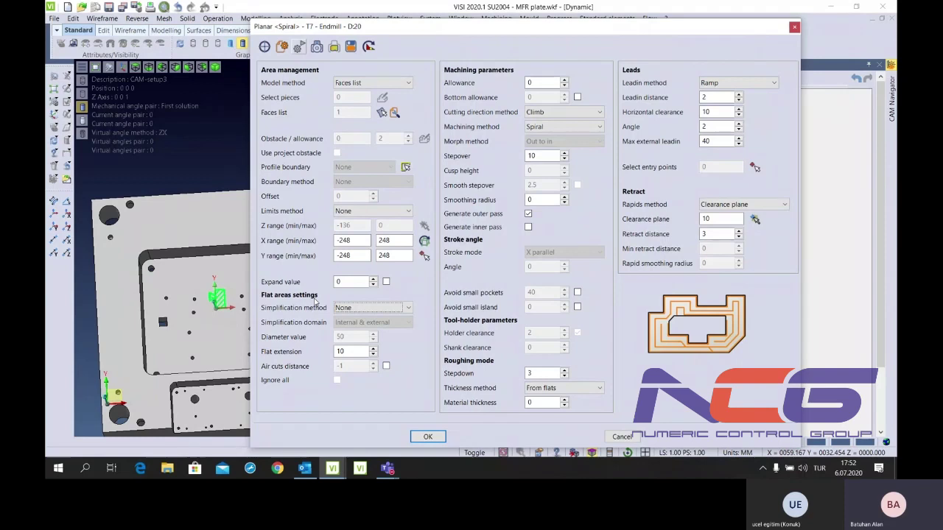
middle_click_drag(176, 317, 148, 307)
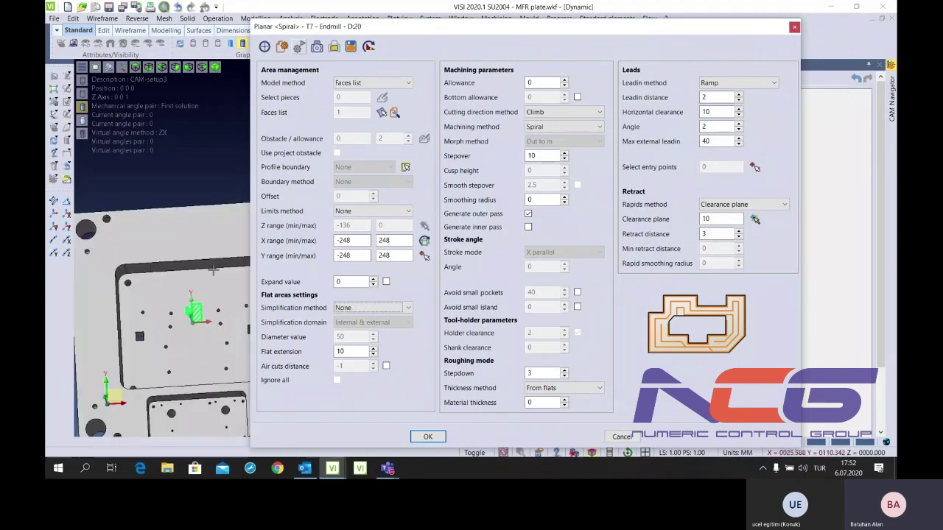
scroll(155, 318, "up", 1)
scroll(154, 318, "up", 1)
scroll(207, 363, "down", 1)
scroll(207, 362, "down", 1)
scroll(207, 362, "down", 1)
Set the flat-area simplification method to By bounding box
left_click(372, 307)
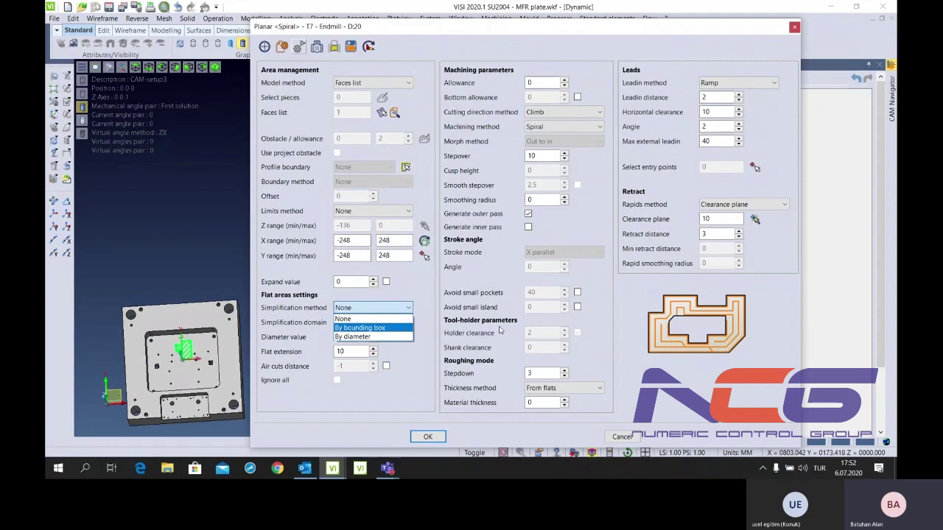
left_click(682, 304)
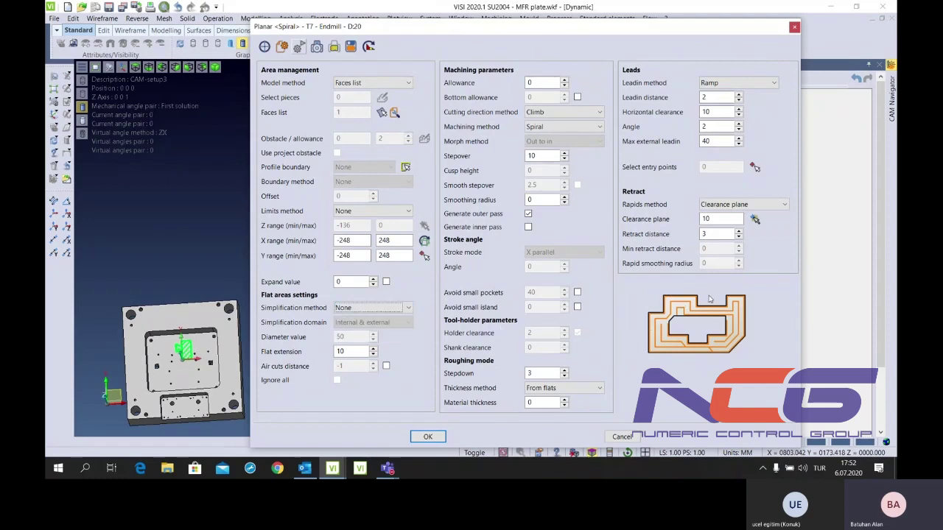
left_click(372, 307)
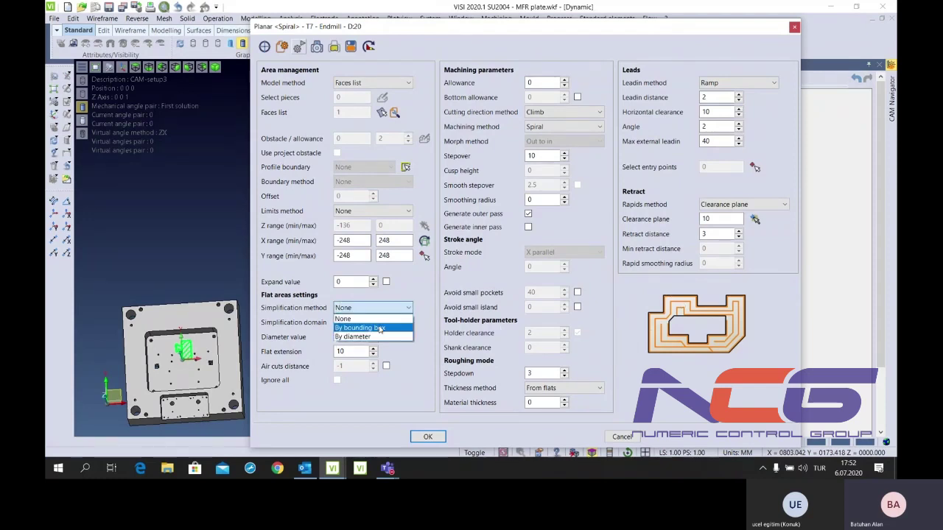
left_click(380, 327)
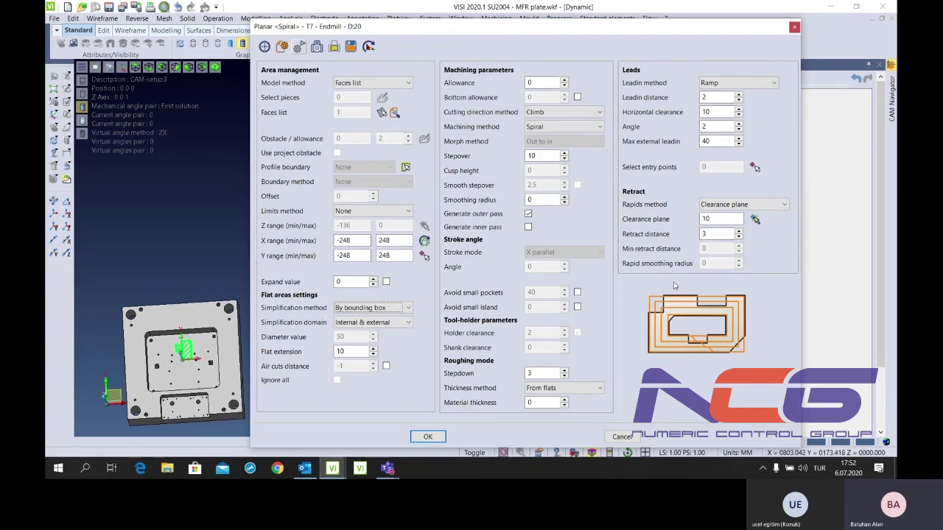
left_click(372, 308)
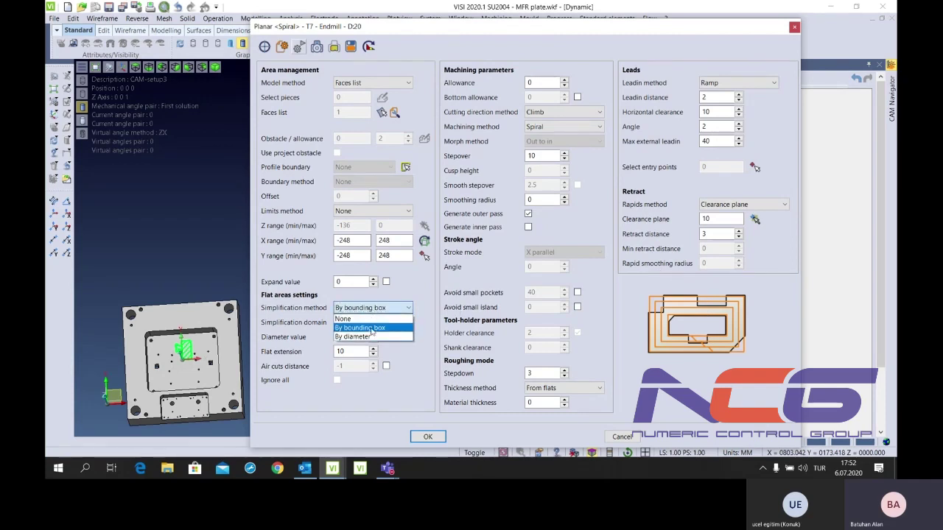
Try By diameter simplification, lowering the Diameter value from 50 to 49
left_click(369, 337)
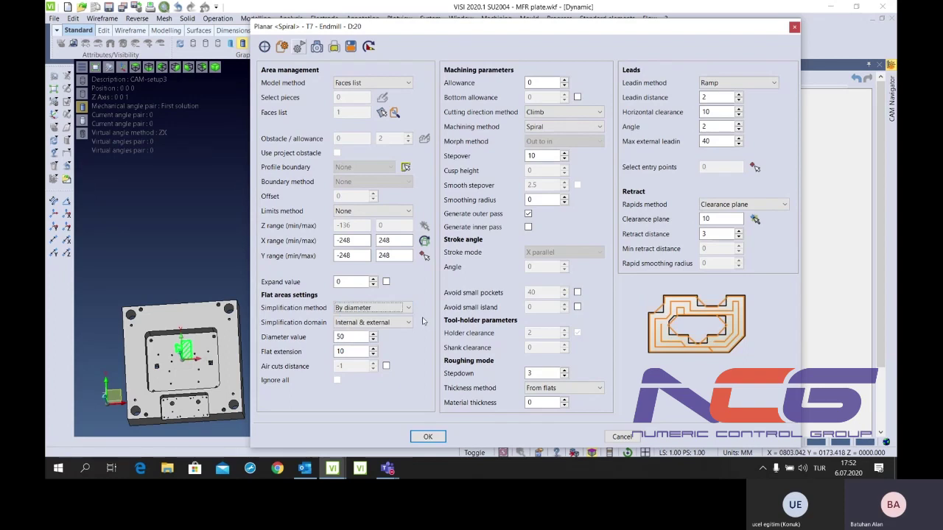
left_click(352, 353)
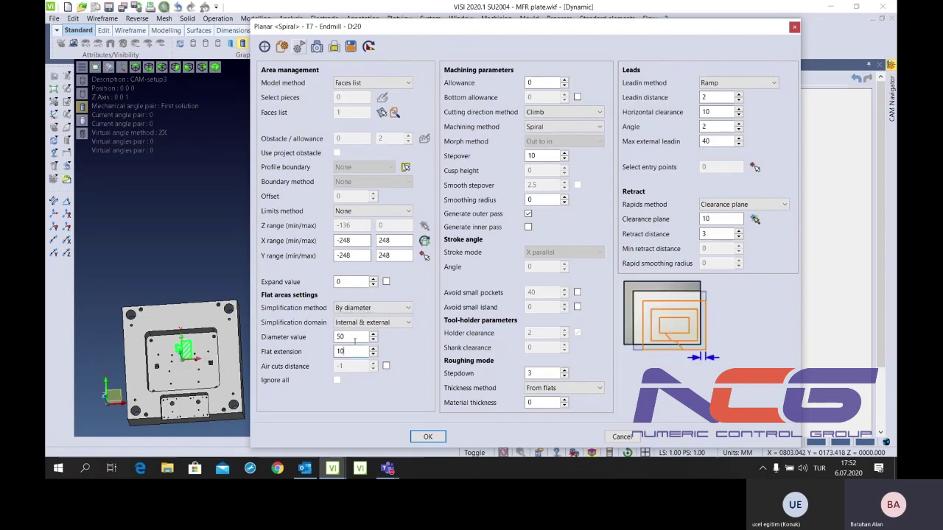
left_click(353, 339)
key("Down")
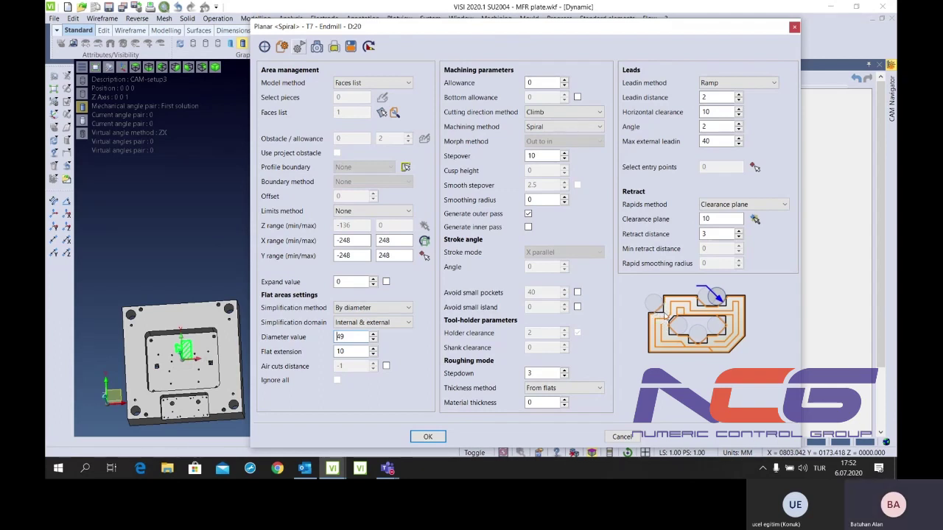
Try By bounding box with the External only domain, then restore Internal & external
left_click(368, 308)
left_click(368, 326)
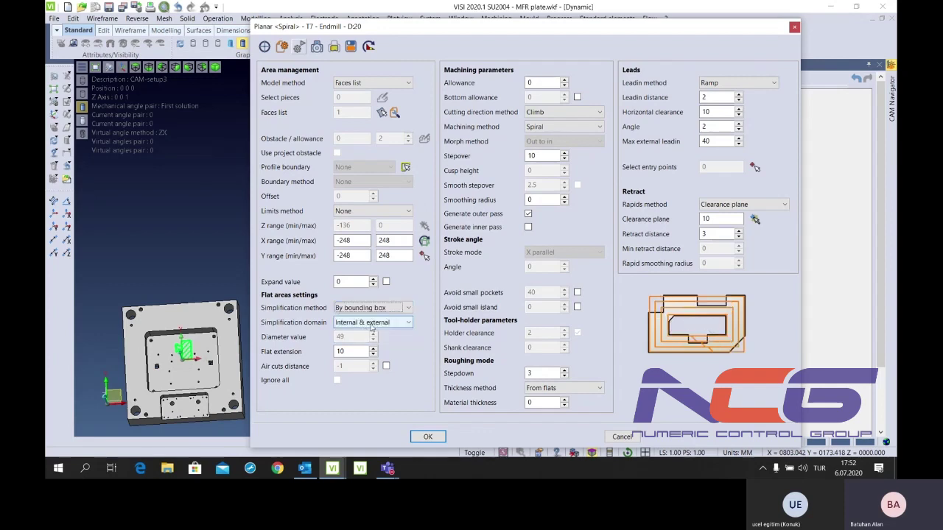
left_click(393, 326)
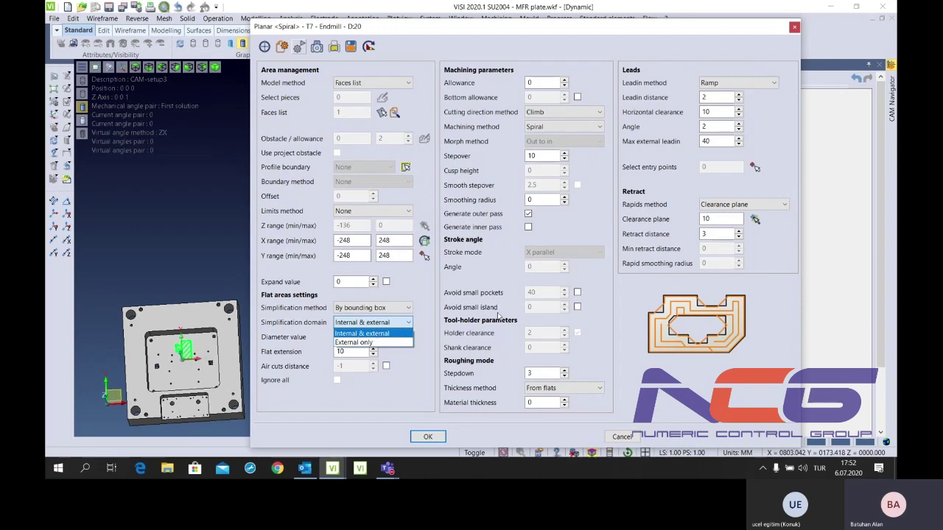
left_click(626, 321)
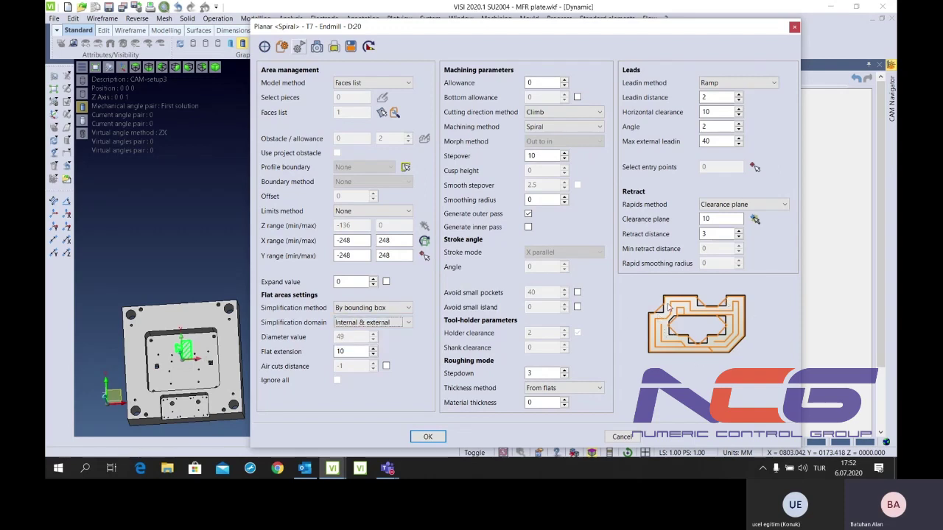
left_click(402, 322)
left_click(380, 344)
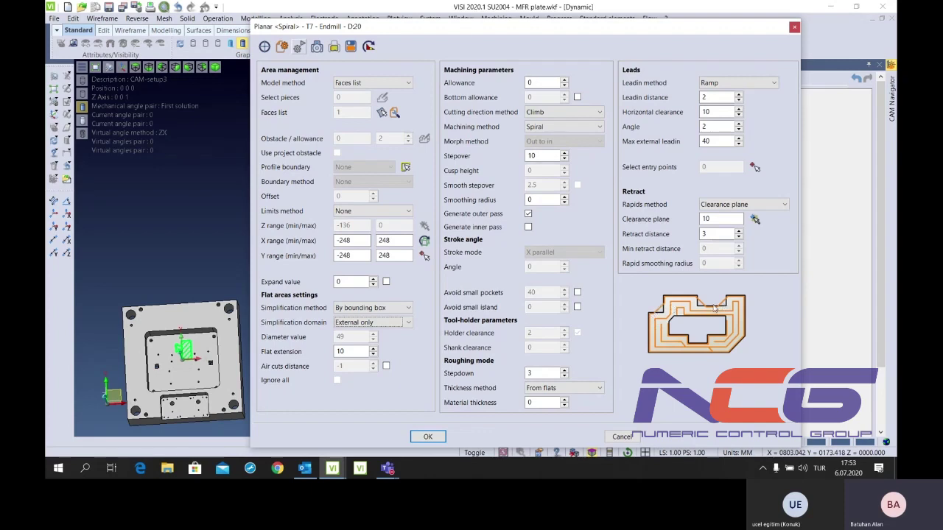
left_click(405, 322)
left_click(372, 333)
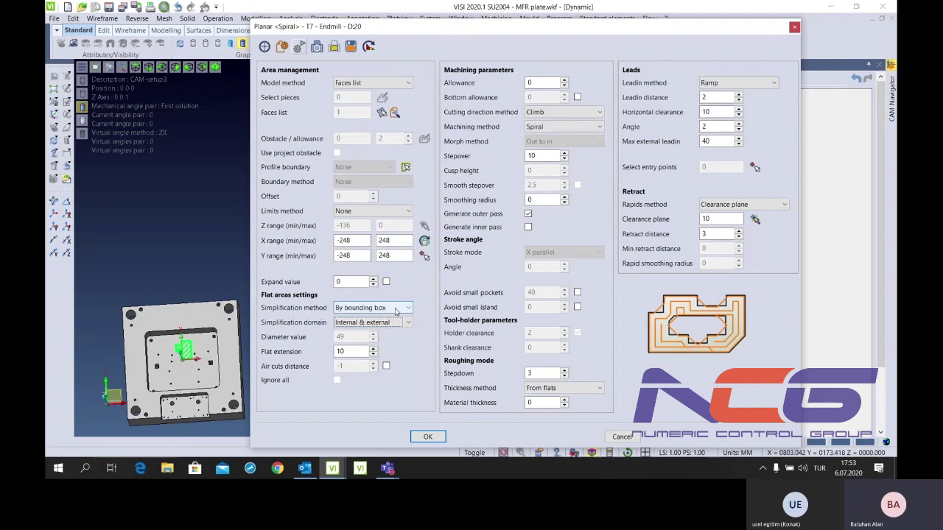
Set flat-area simplification back to None, leaving flat extension at 10
left_click(394, 309)
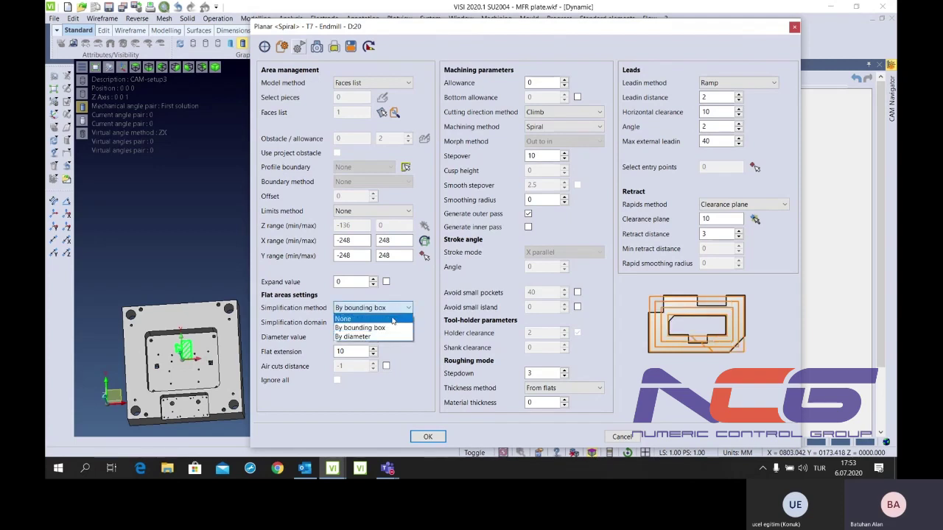
left_click(392, 319)
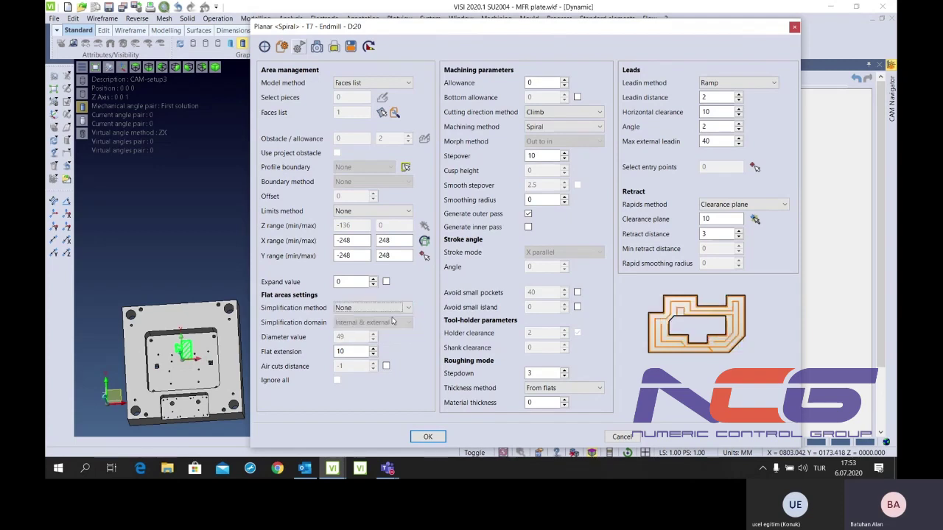
left_click(352, 350)
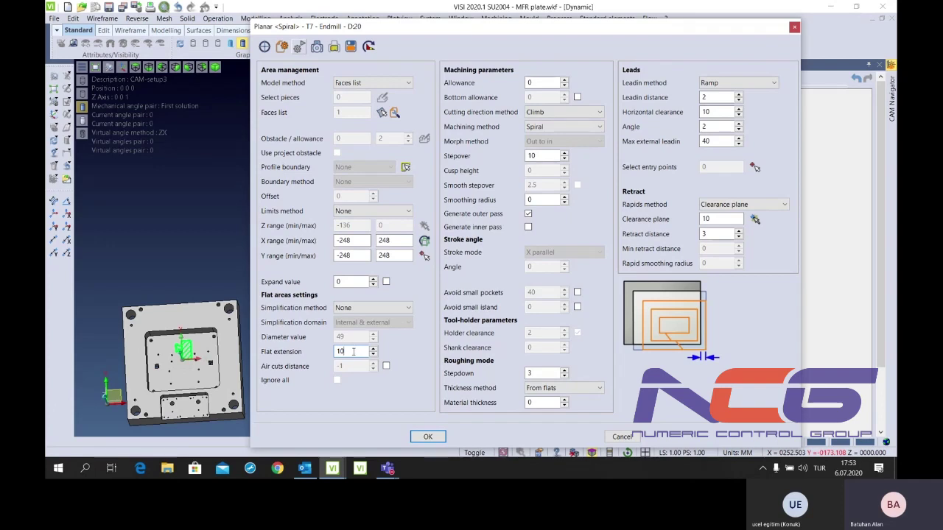
scroll(242, 354, "up", 2)
scroll(242, 354, "up", 2)
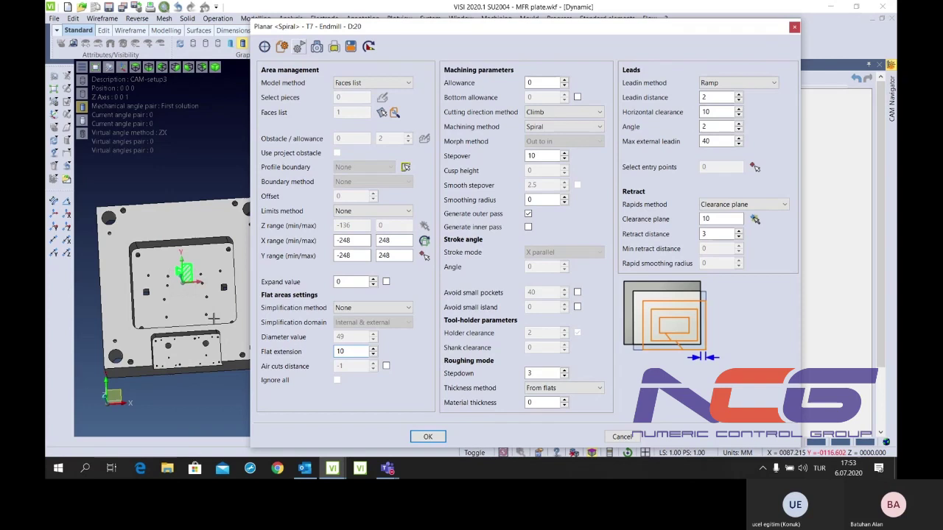
left_click(386, 365)
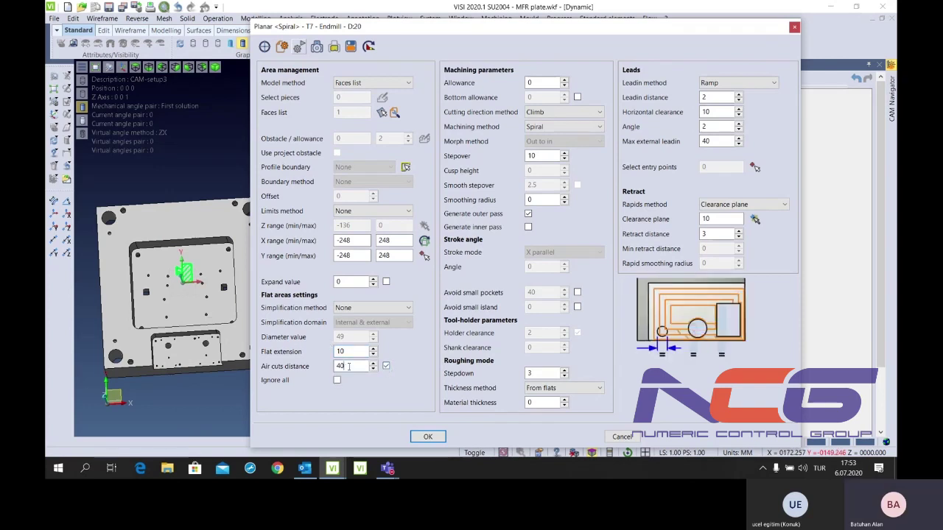
left_click(386, 365)
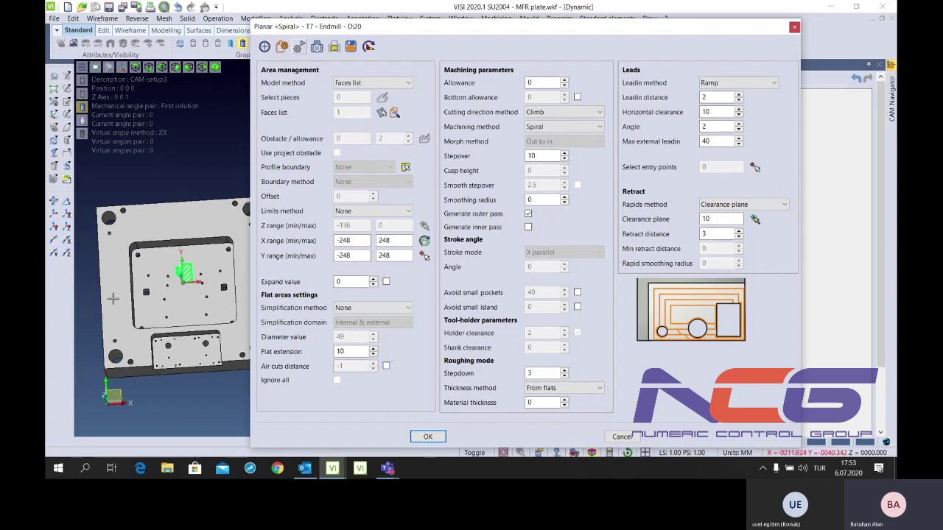
scroll(112, 298, "up", 2)
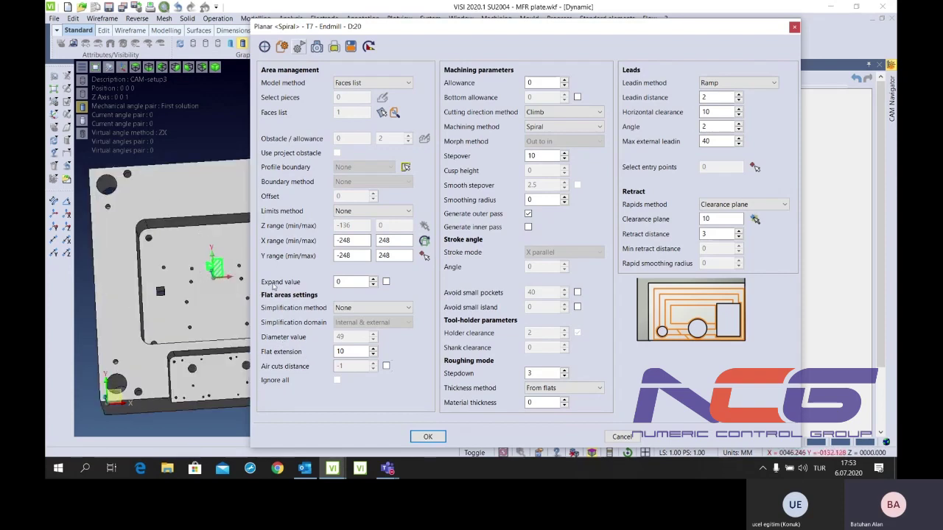
left_click(544, 82)
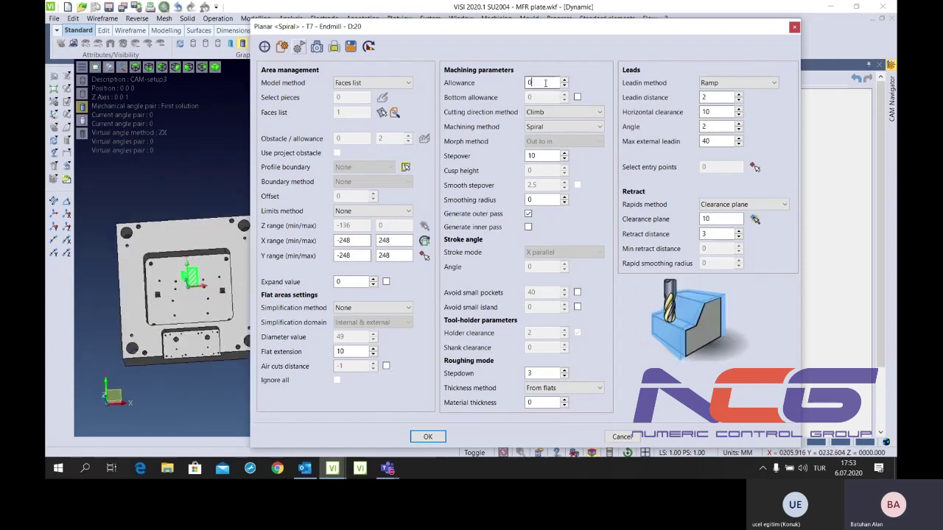
Enable a separate bottom allowance and keep Climb cutting direction after trying Conventional
left_click(578, 96)
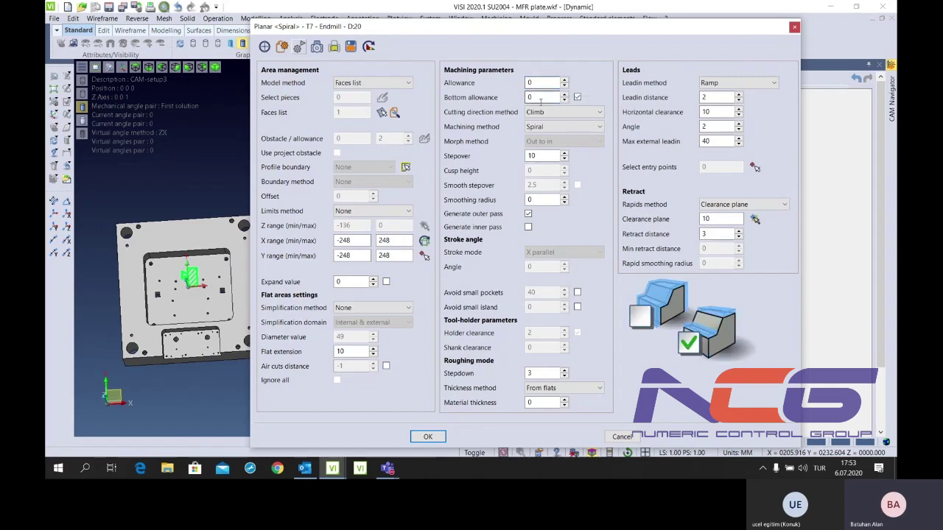
left_click(548, 111)
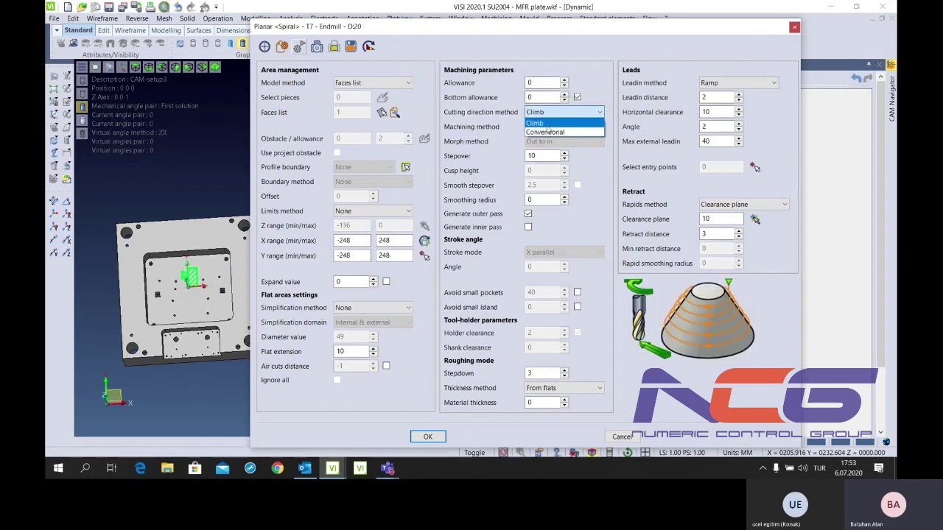
left_click(551, 132)
left_click(562, 116)
left_click(561, 123)
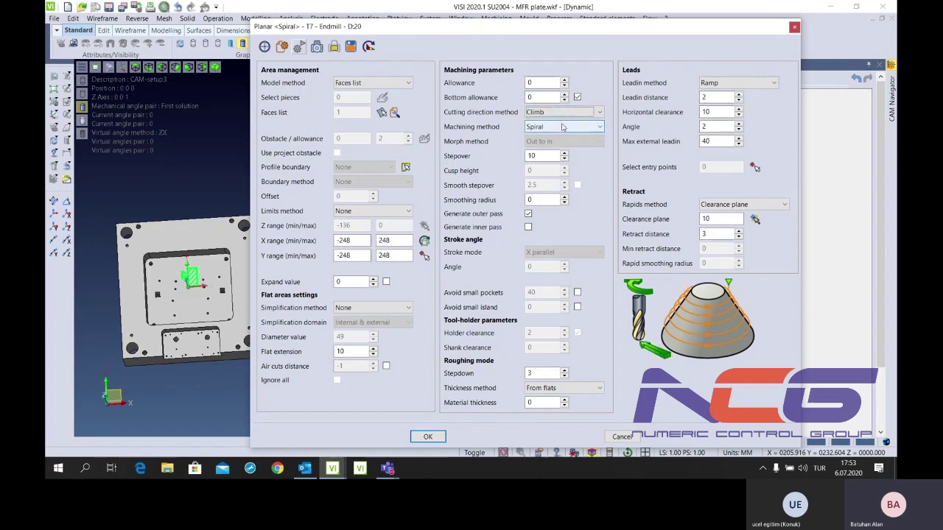
Try the Zigzag and Oneway machining methods, then return to Spiral
left_click(562, 127)
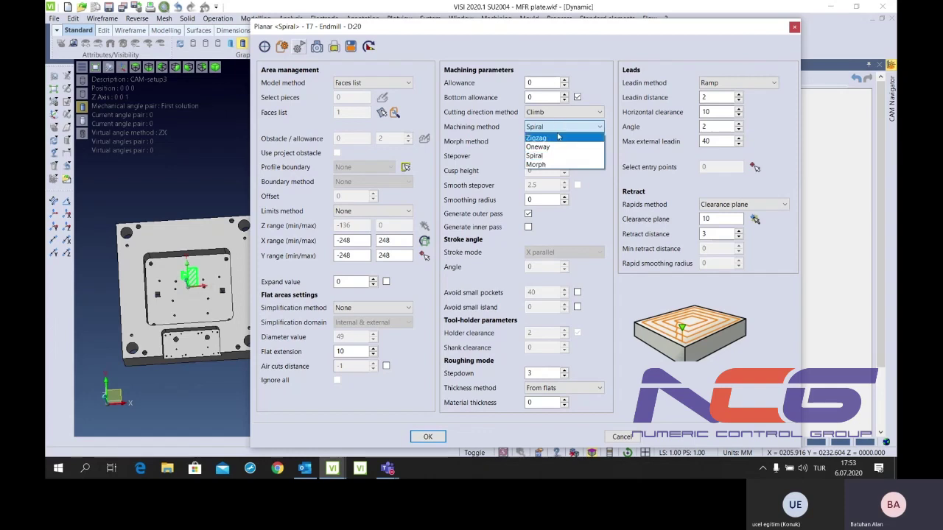
left_click(558, 139)
left_click(561, 127)
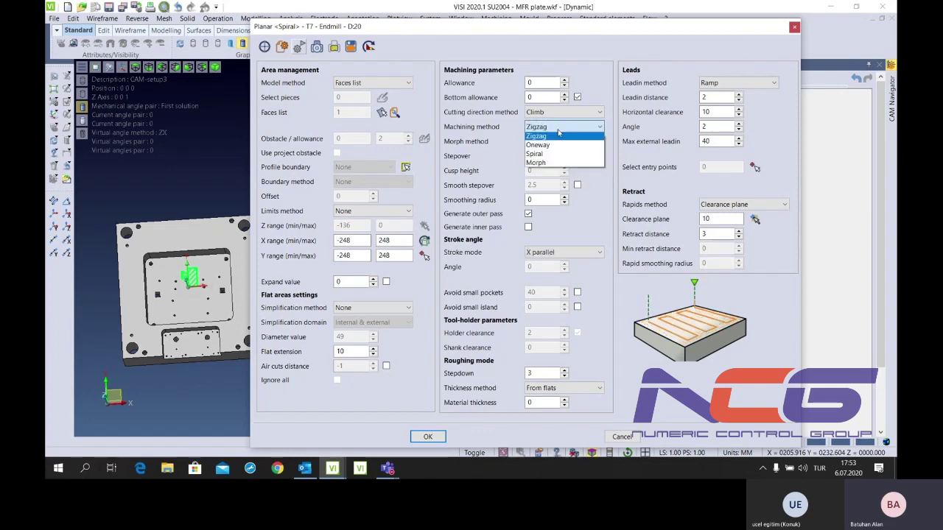
left_click(557, 147)
left_click(553, 126)
left_click(545, 155)
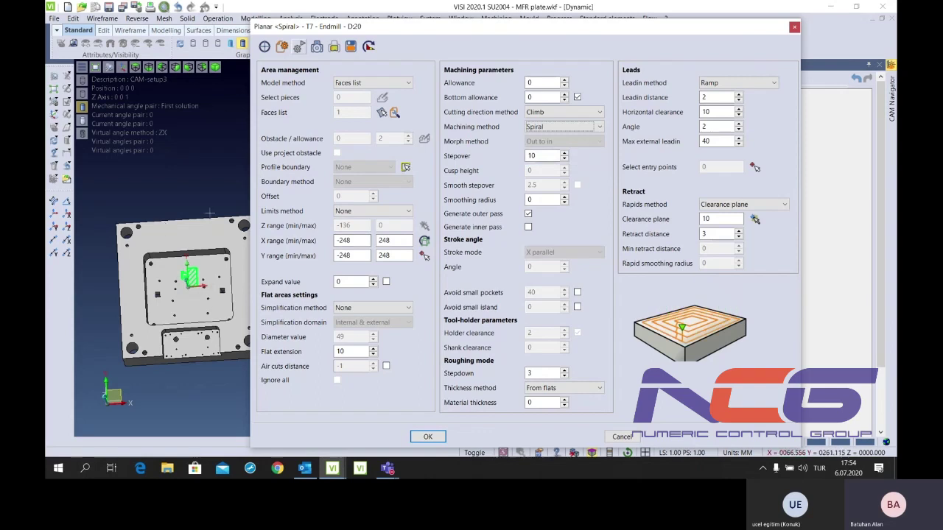
Preview the Morph machining method, then set the method back to Spiral
left_click(549, 126)
left_click(549, 164)
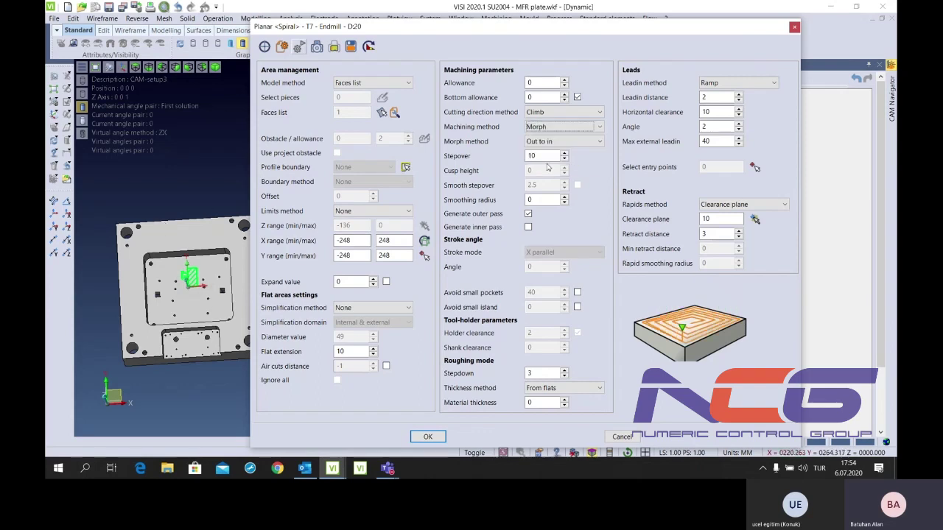
mouse_move(177, 287)
middle_mouse_down()
mouse_move(150, 296)
mouse_move(206, 322)
middle_mouse_up()
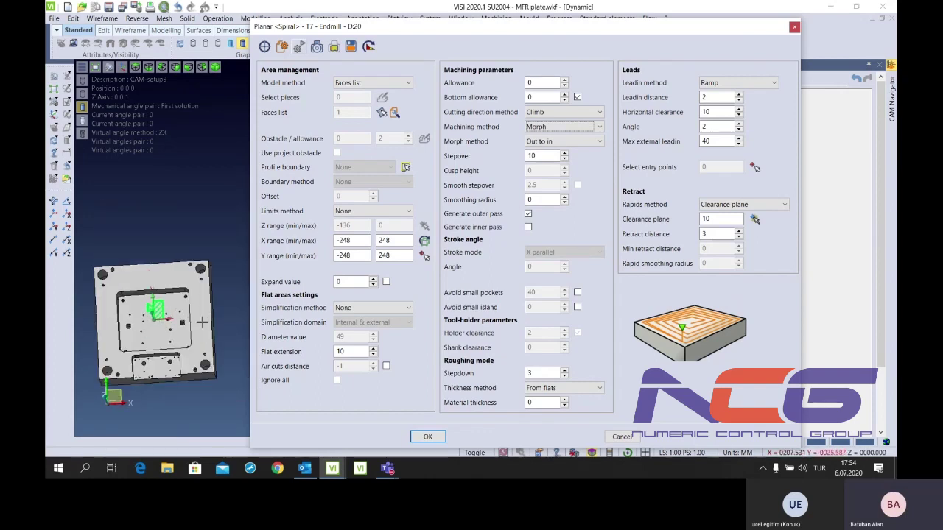
left_click(550, 134)
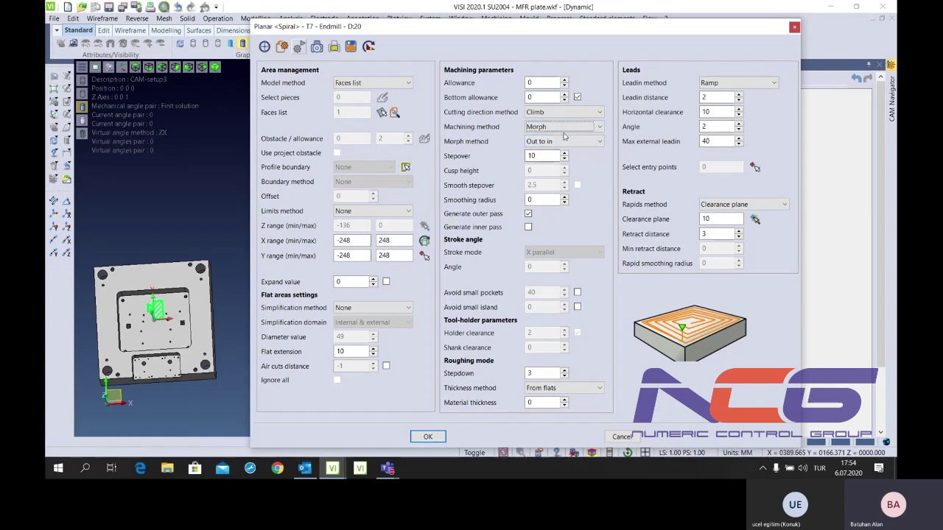
left_click(564, 139)
middle_click_drag(147, 324, 130, 327)
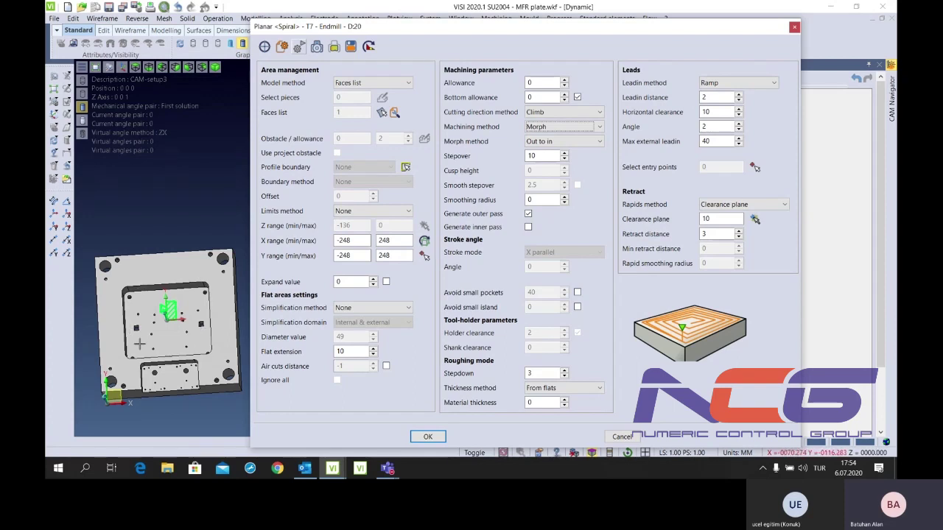
left_click(557, 128)
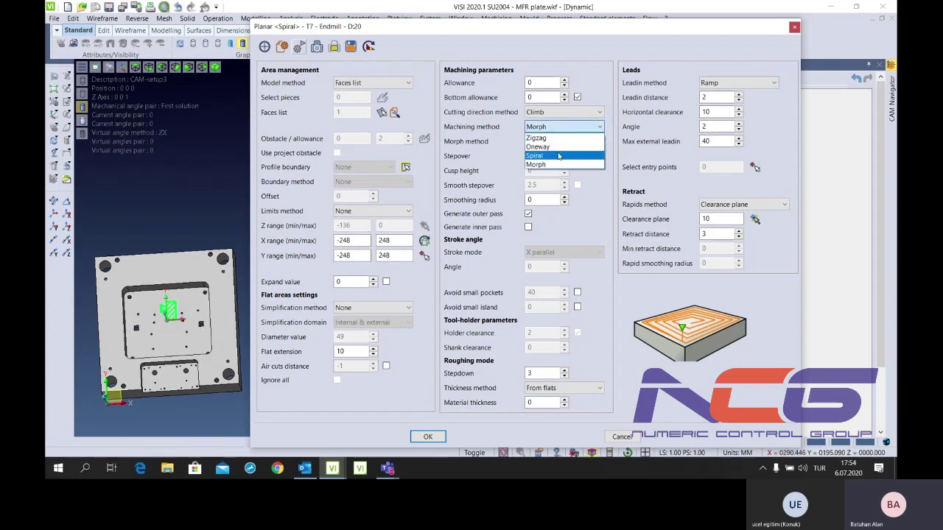
left_click(558, 156)
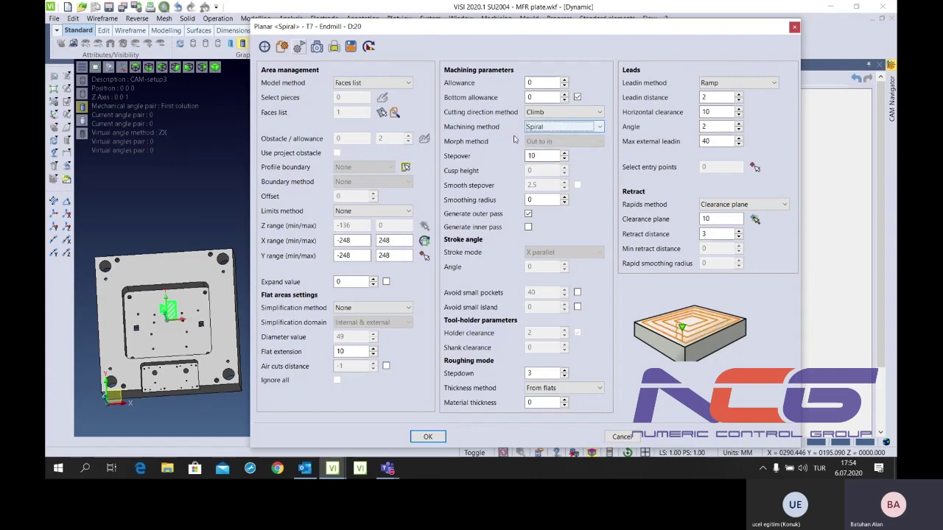
Set the stepover to 1 and, after previewing the inner pass, keep only the outer pass
left_click_drag(531, 157, 565, 158)
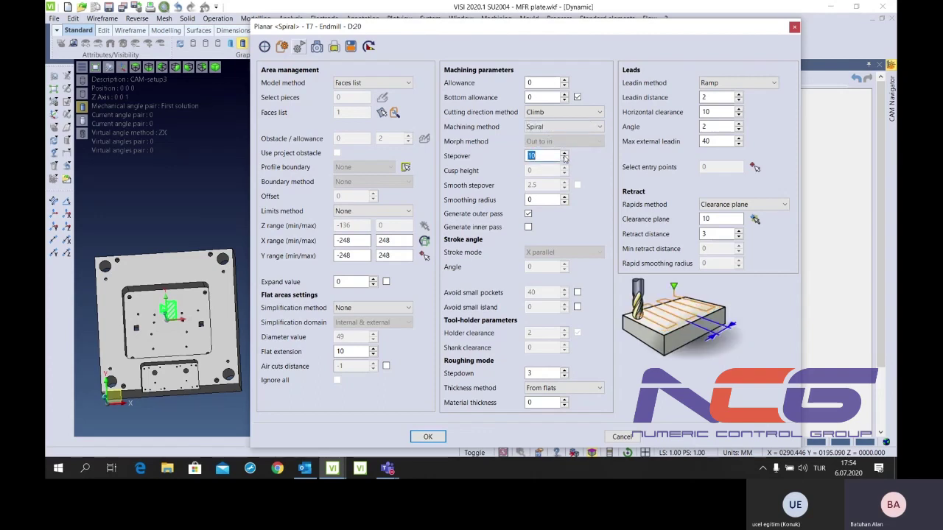
type("14")
key("BackSpace")
left_click(543, 199)
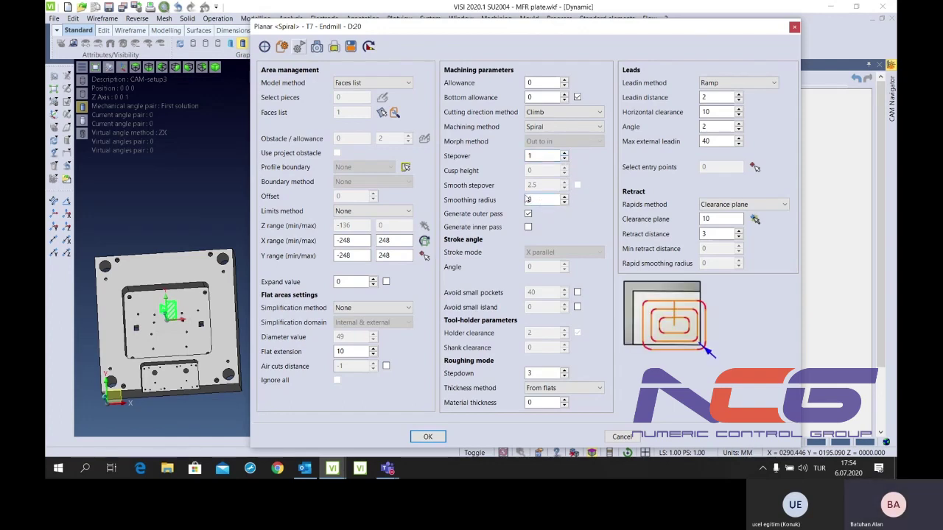
left_click(528, 215)
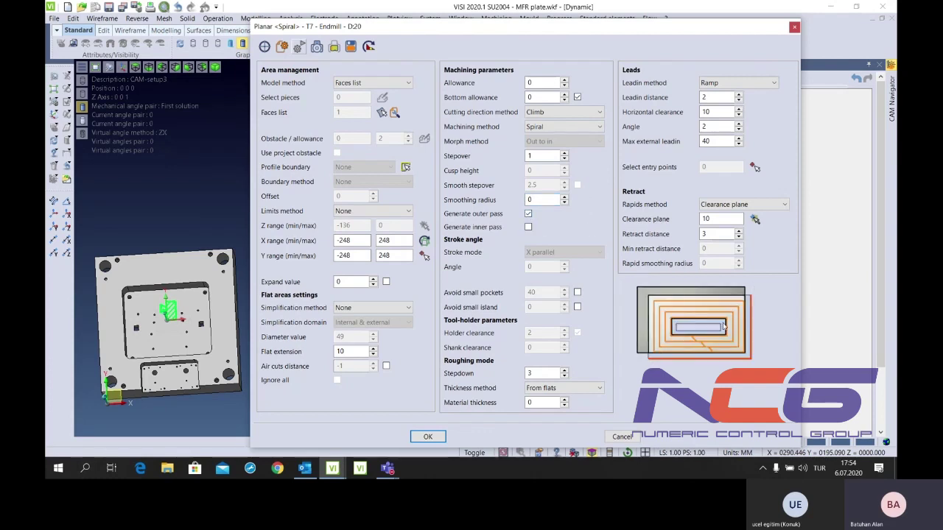
left_click(528, 214)
left_click(528, 226)
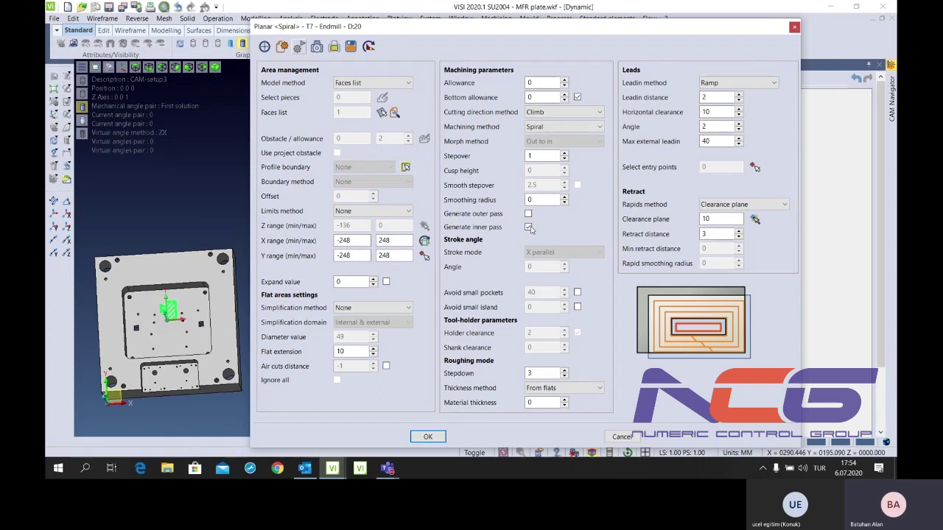
left_click(527, 227)
left_click(527, 214)
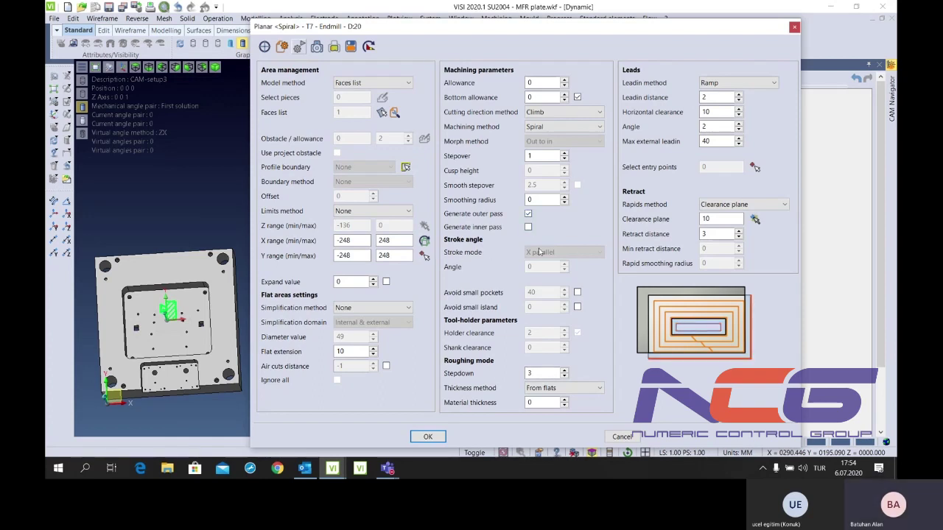
Try Zigzag with Y and X parallel strokes, return to Spiral, and enable small-pocket avoidance
left_click(566, 126)
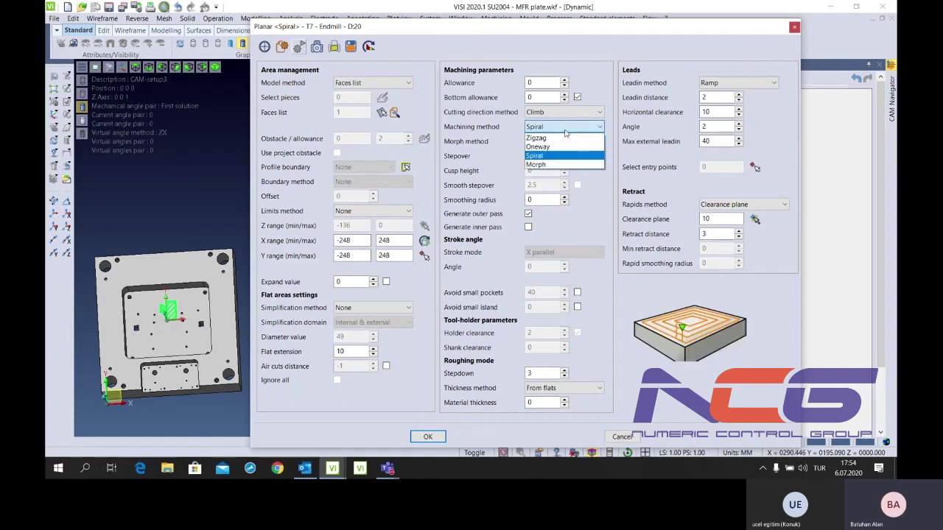
left_click(560, 147)
left_click(563, 252)
left_click(567, 272)
left_click(564, 252)
left_click(564, 264)
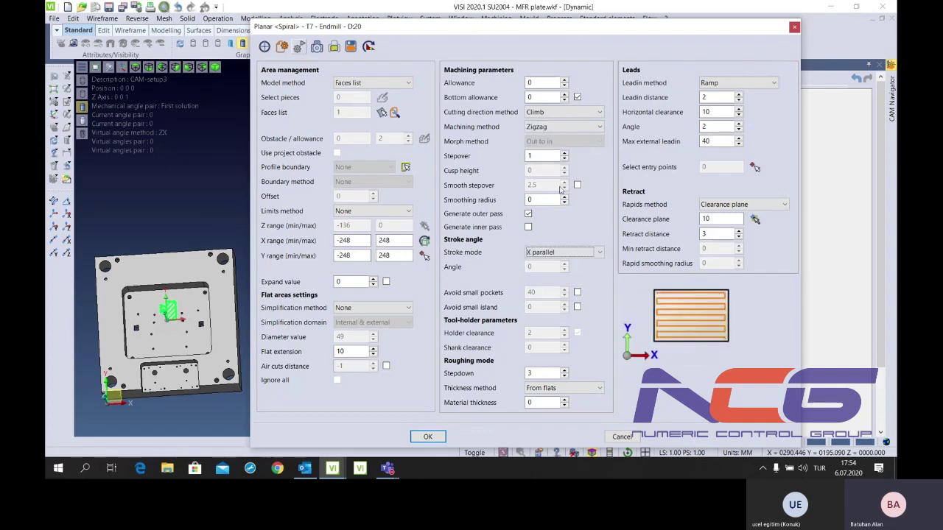
left_click(564, 126)
left_click(555, 156)
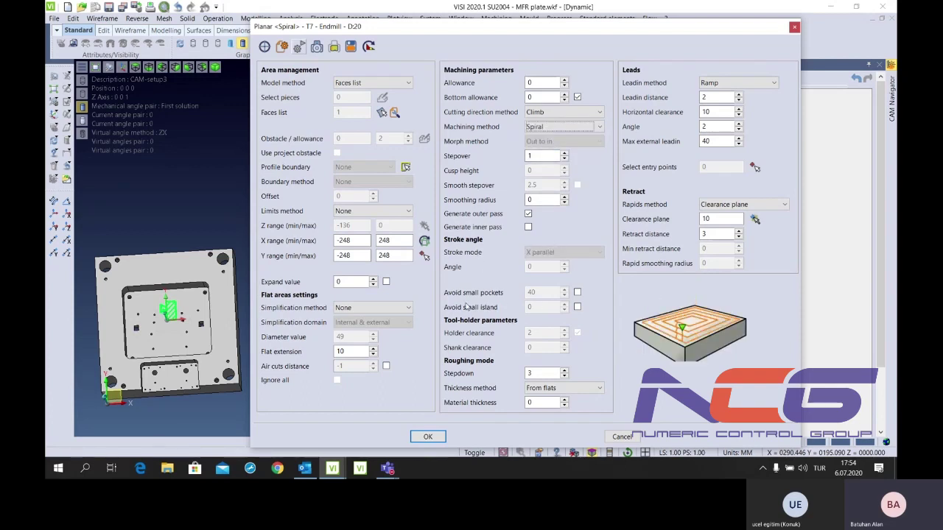
left_click(577, 293)
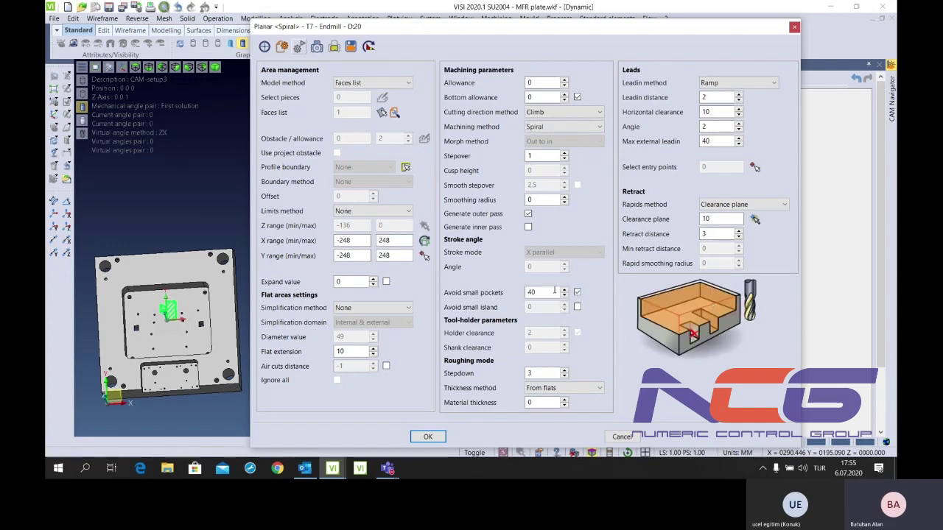
Turn small-pocket avoidance off and set small-island size to 20 with island avoidance off
left_click(577, 292)
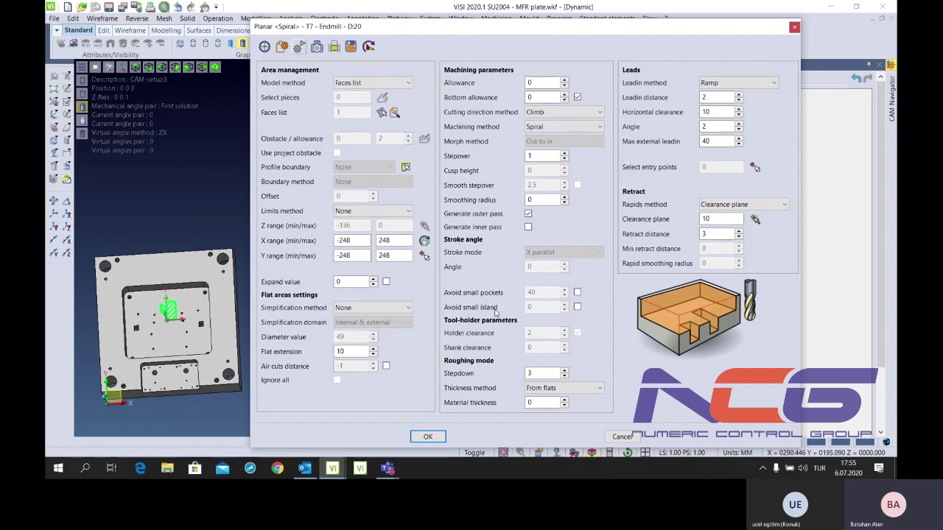
left_click(576, 307)
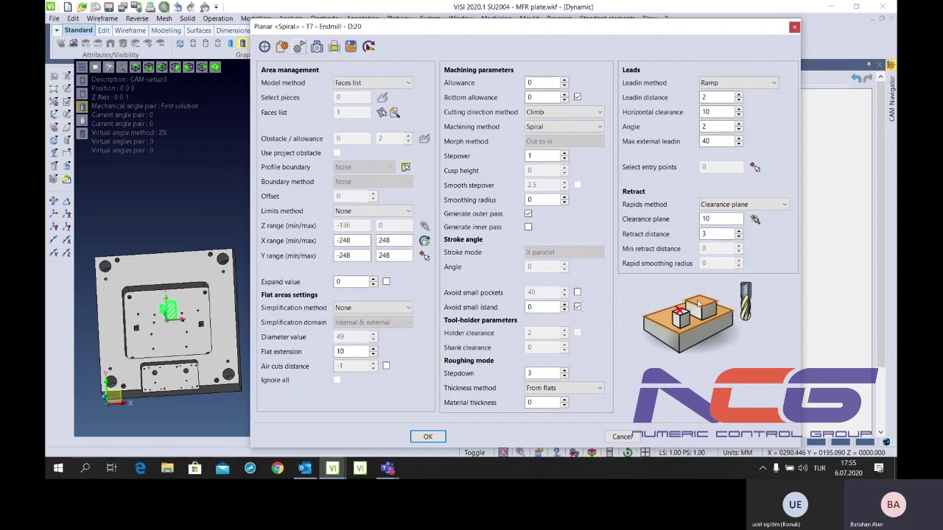
left_click(545, 309)
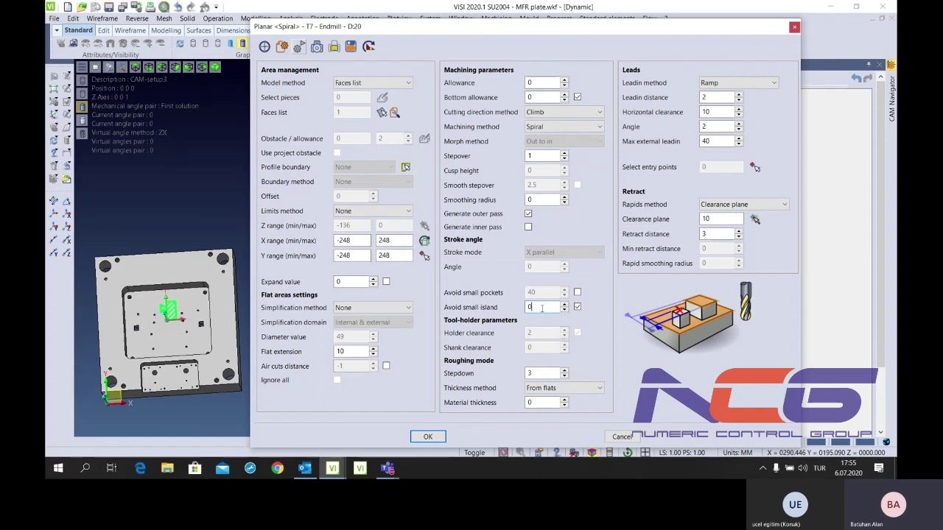
type("4")
left_click(576, 307)
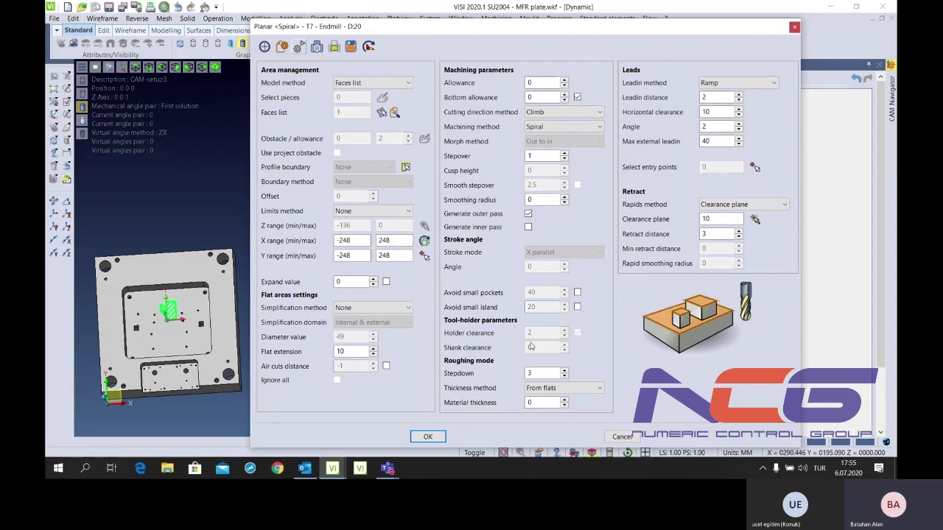
left_click(536, 374)
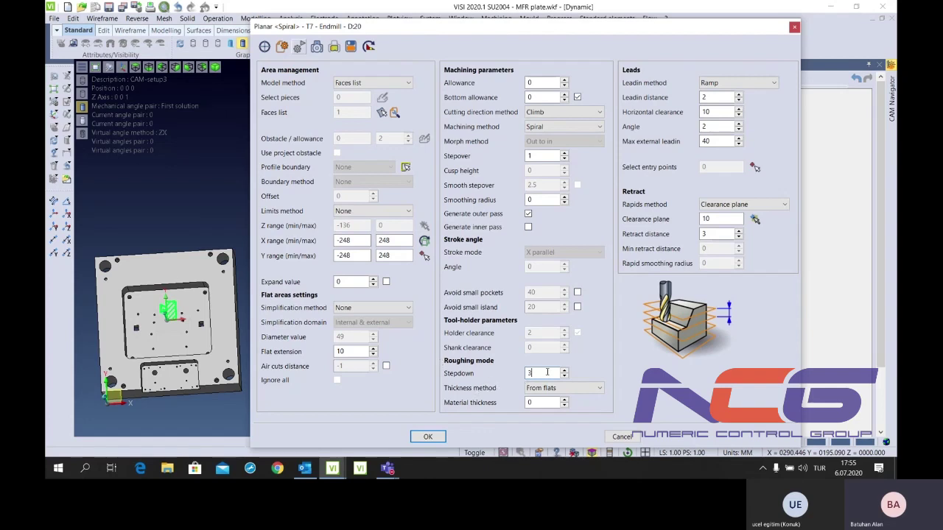
Keep the Ramp lead-in after trying Axial, reviewing lead-in distance and clearance values
left_click(723, 82)
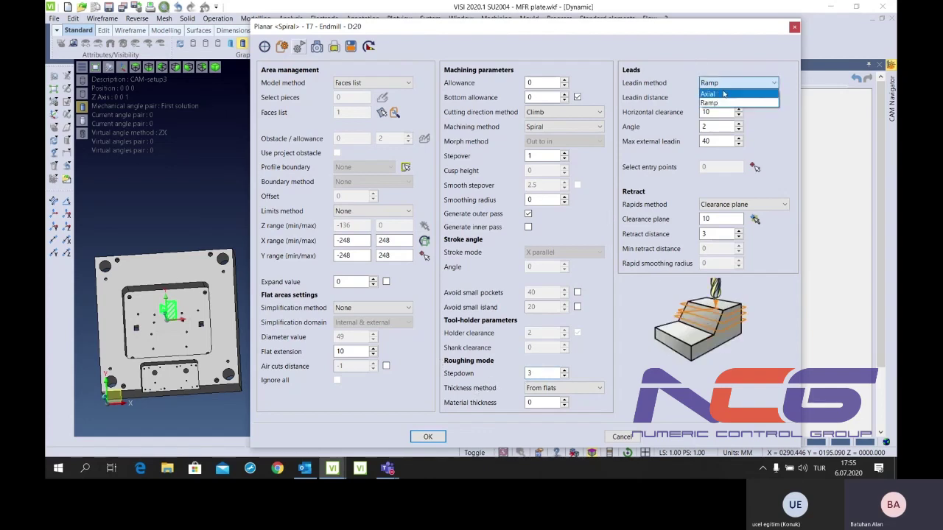
left_click(724, 101)
left_click(737, 83)
left_click(718, 94)
left_click(720, 96)
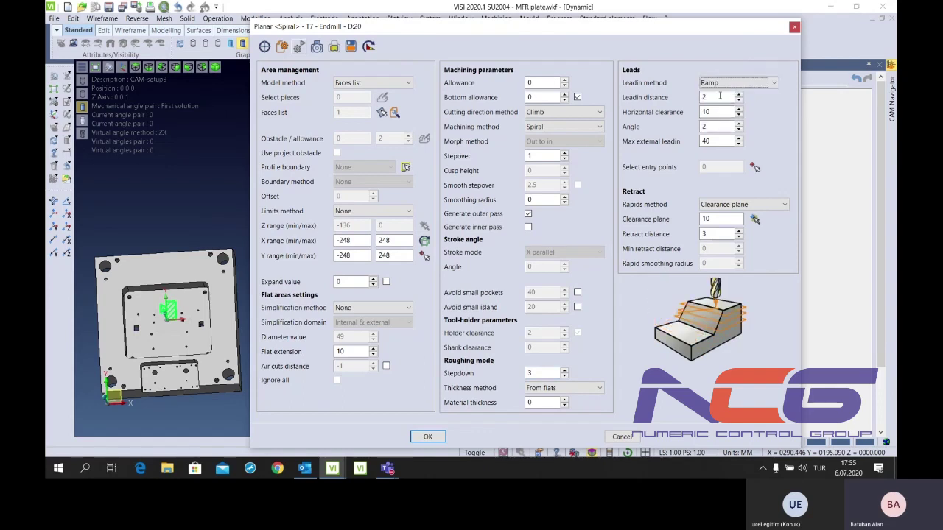
left_click(718, 140)
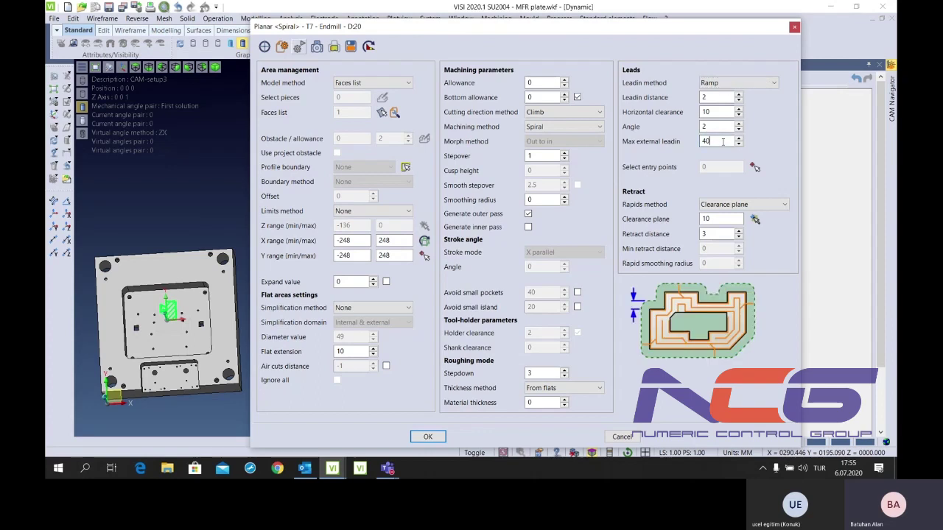
left_click(717, 98)
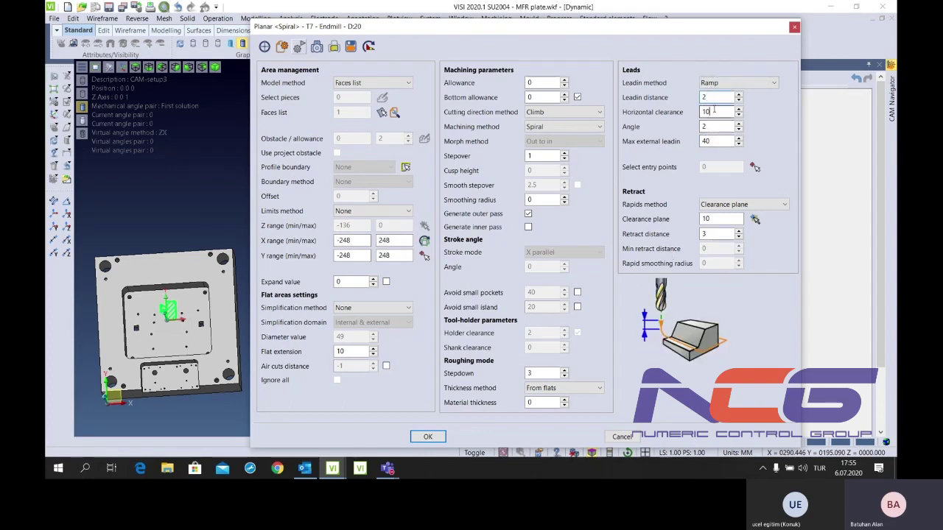
left_click(713, 112)
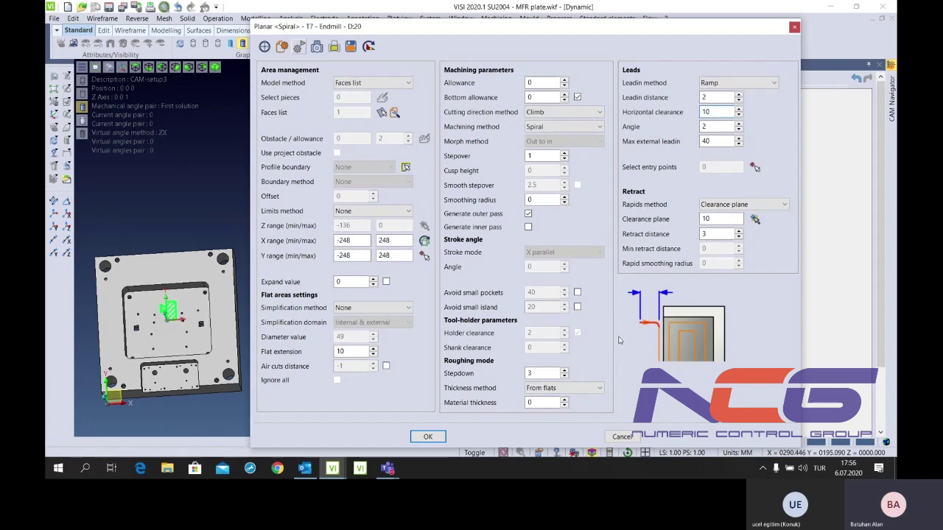
key("Tab")
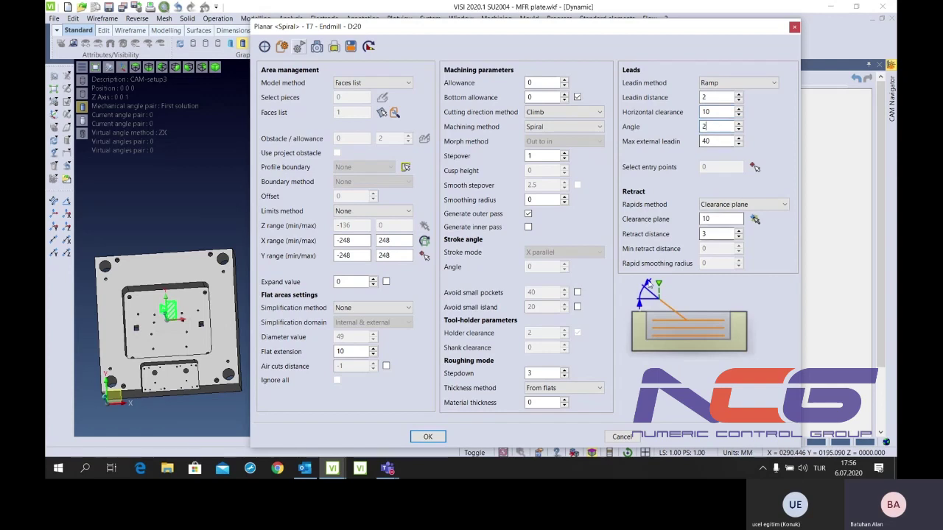
key("Tab")
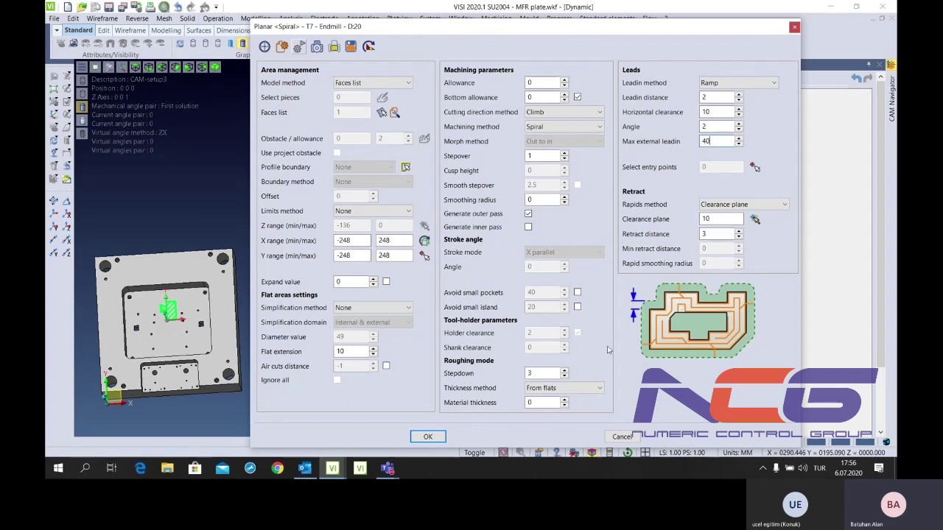
Set max external lead-in 0, Safety distance rapids, clearance plane 100, retract 5, and calculate
scroll(199, 339, "up", 2)
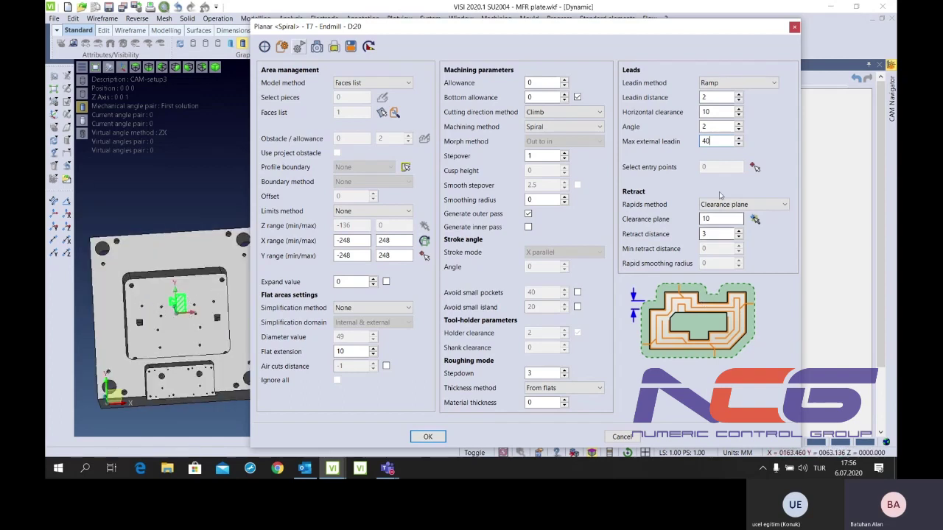
double_click(722, 140)
type("0")
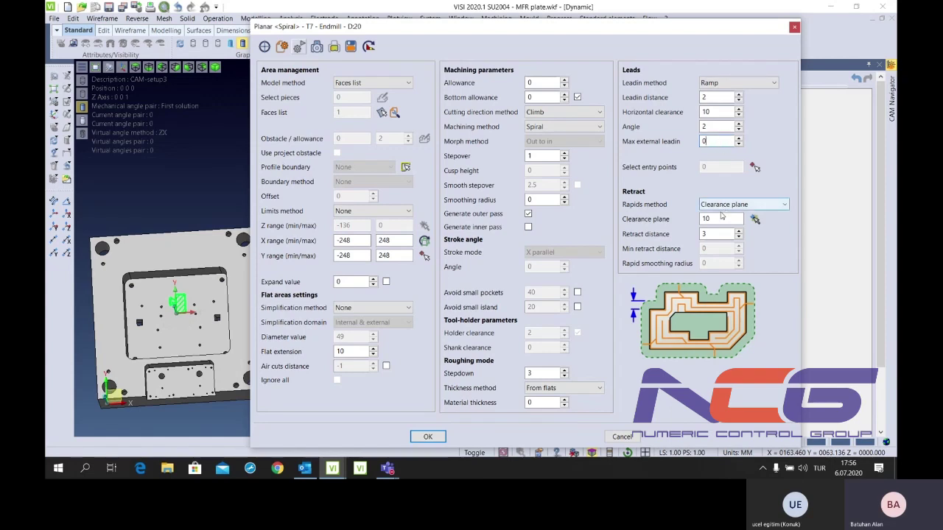
left_click(720, 218)
left_click(742, 204)
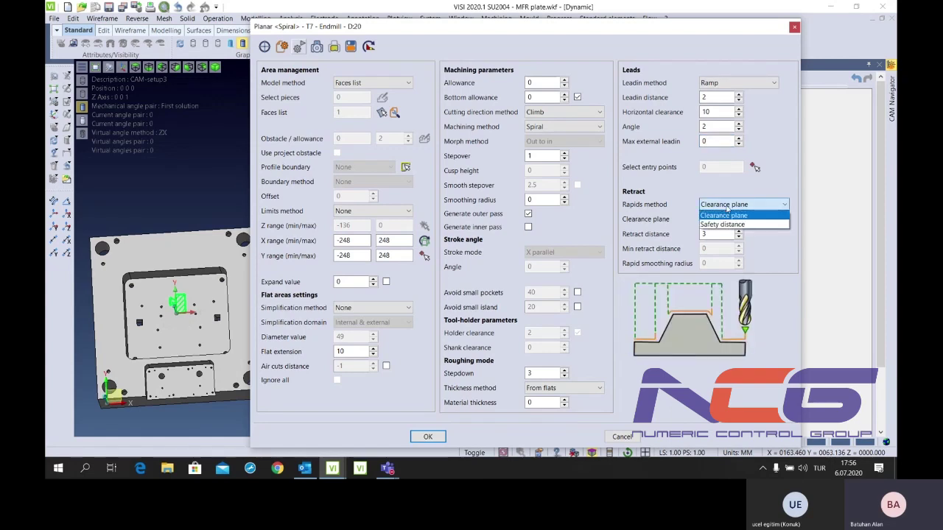
left_click(726, 218)
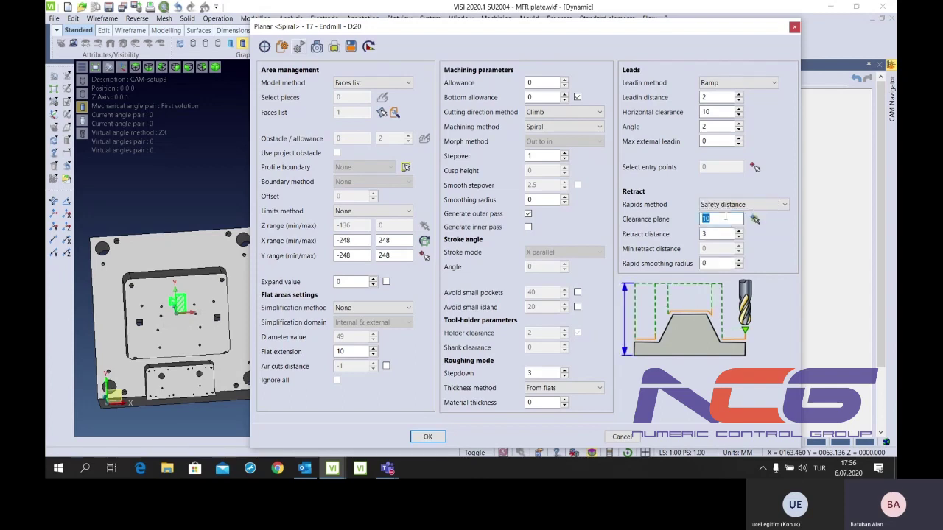
type("1")
left_click(720, 232)
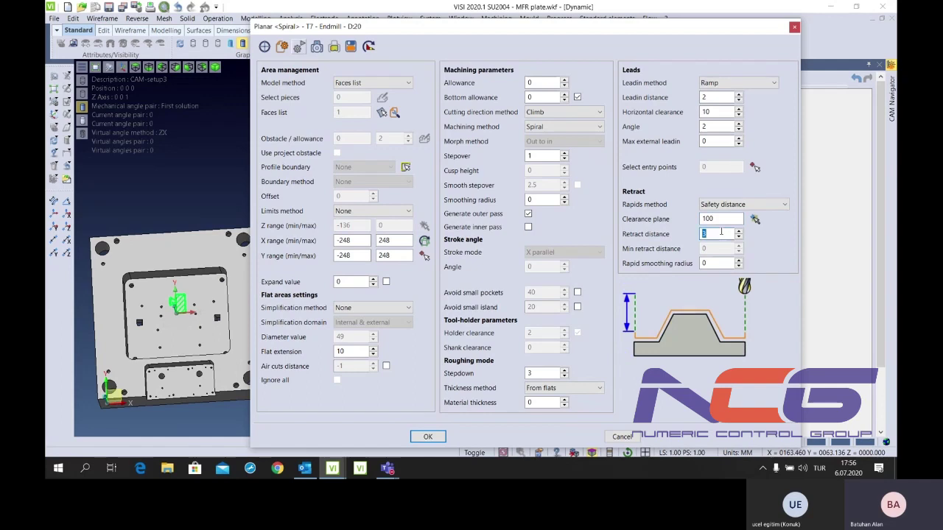
type("5")
left_click(428, 437)
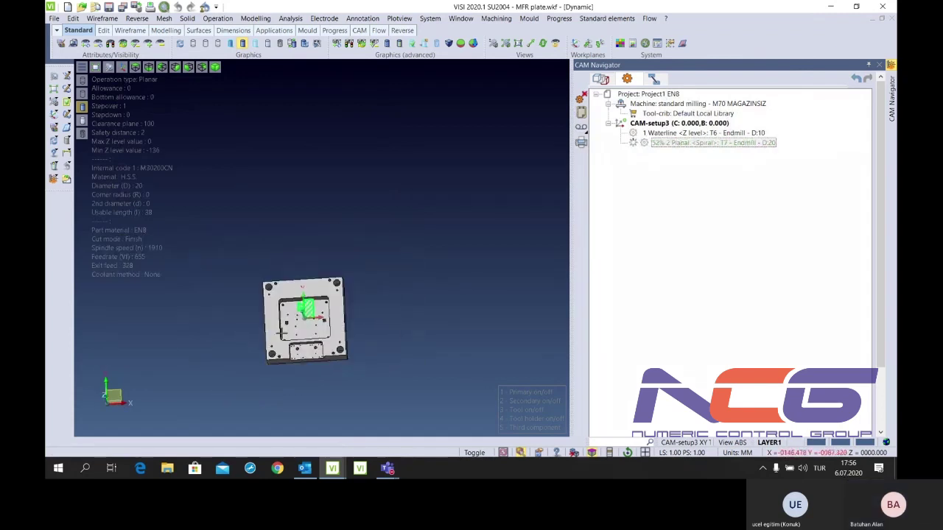
Display the 2 Planar Spiral toolpath on the plate
scroll(280, 332, "up", 3)
scroll(280, 331, "up", 2)
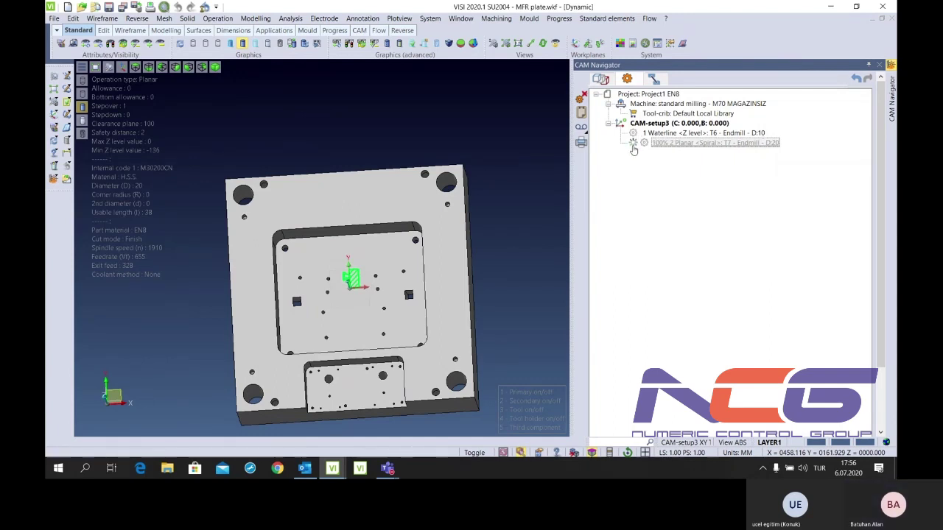
left_click(635, 145)
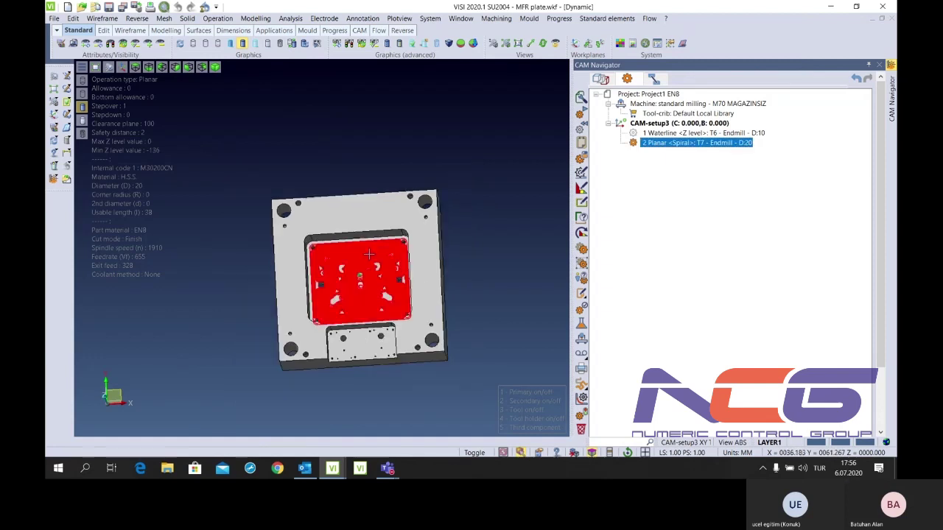
Zoom and tilt to inspect the toolpath around the holes, then reopen the operation's parameters
scroll(368, 255, "up", 3)
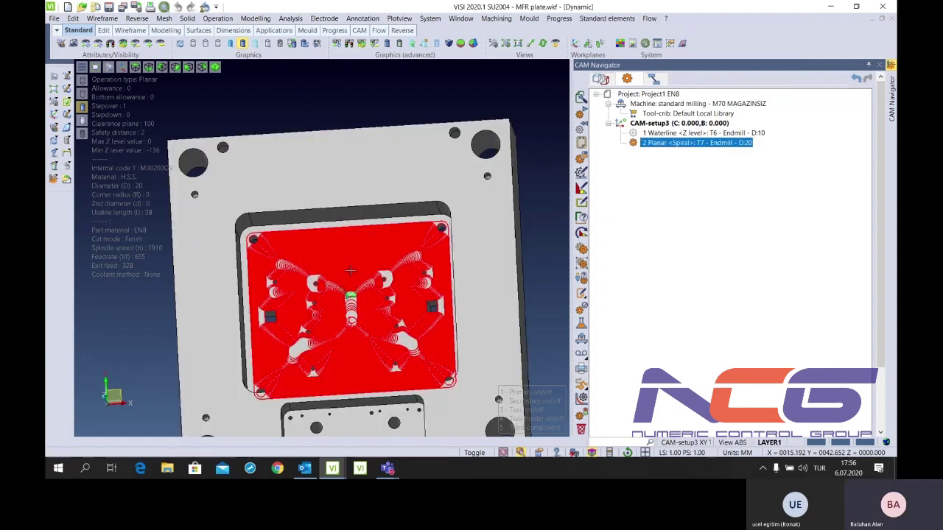
scroll(351, 271, "up", 5)
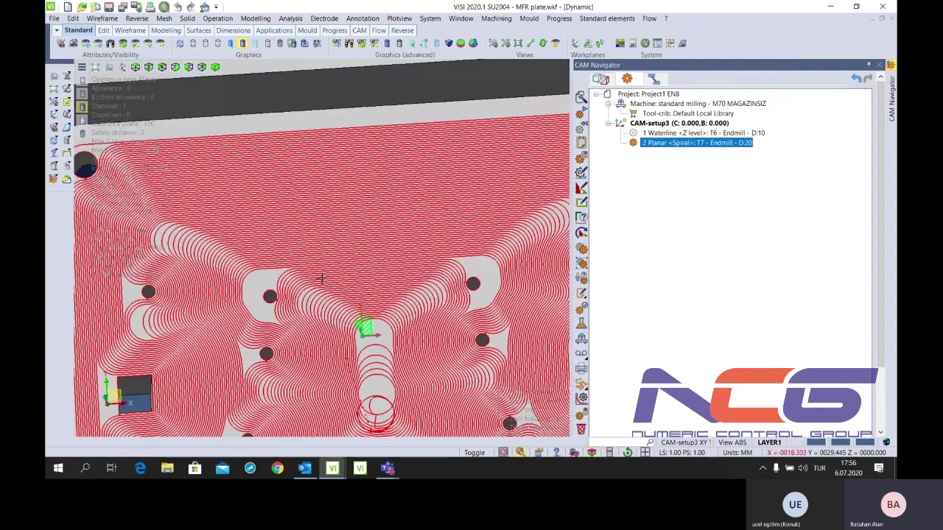
scroll(230, 267, "up", 3)
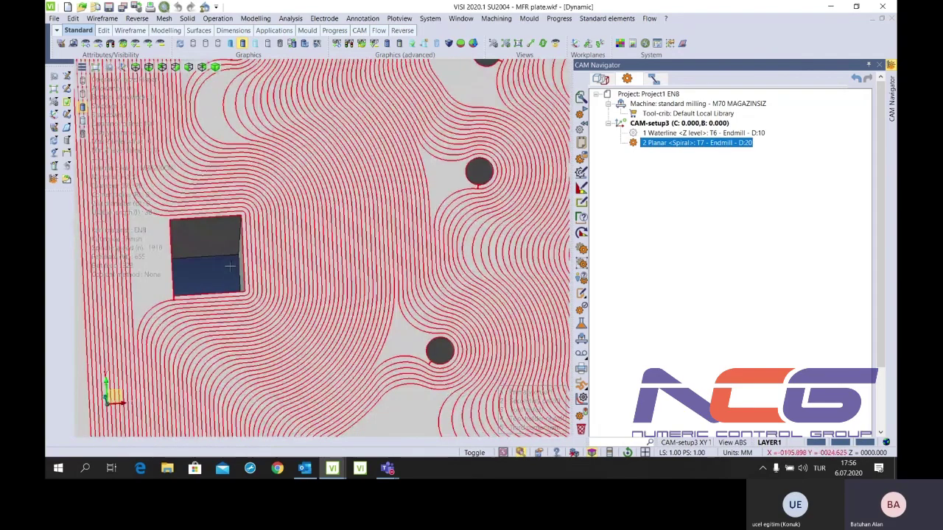
scroll(177, 258, "down", 2)
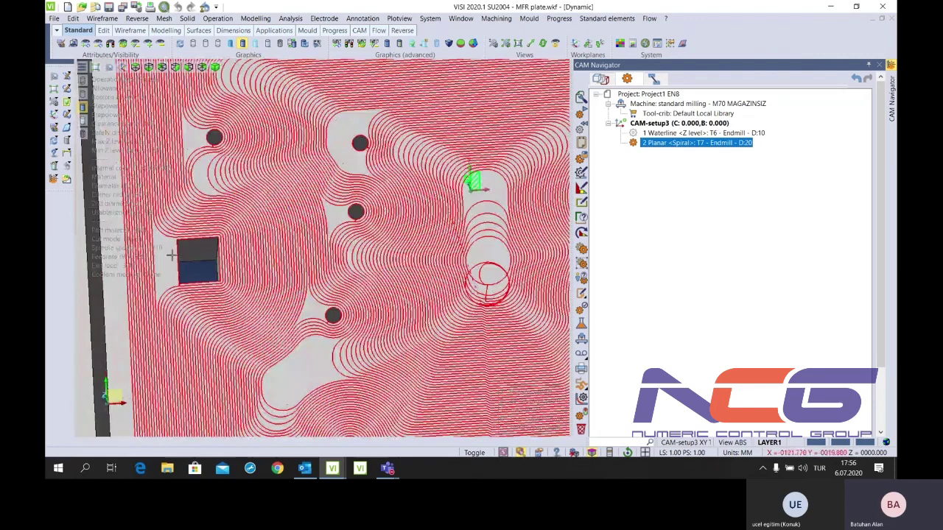
scroll(304, 319, "up", 3)
scroll(357, 347, "down", 1)
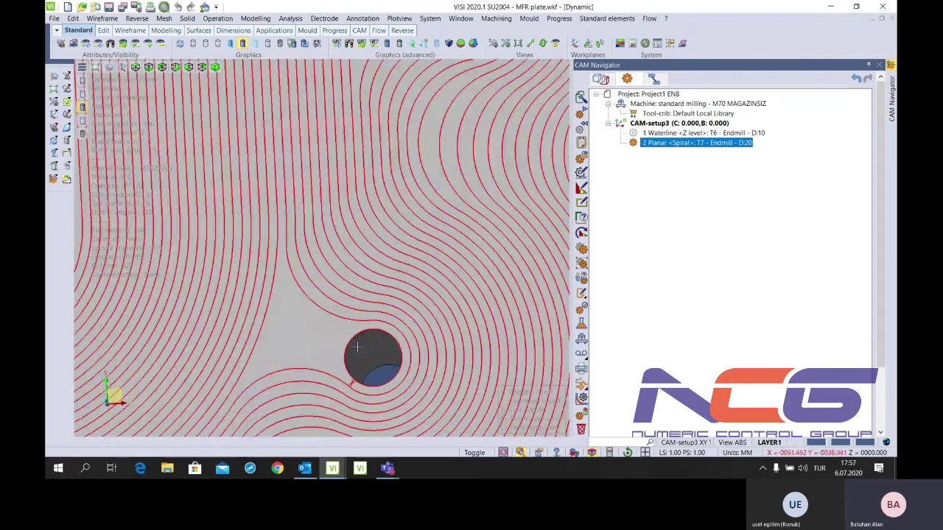
middle_click_drag(357, 347, 356, 354)
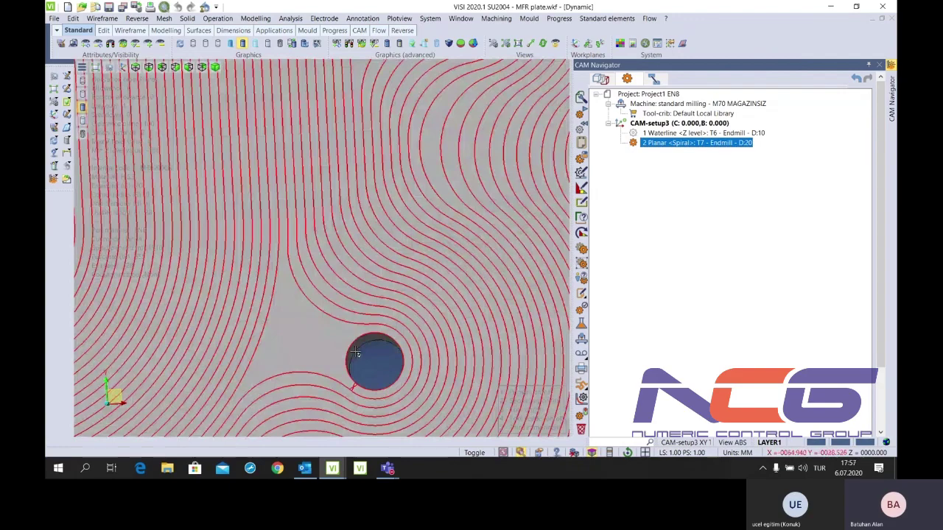
scroll(356, 354, "down", 5)
scroll(285, 259, "up", 5)
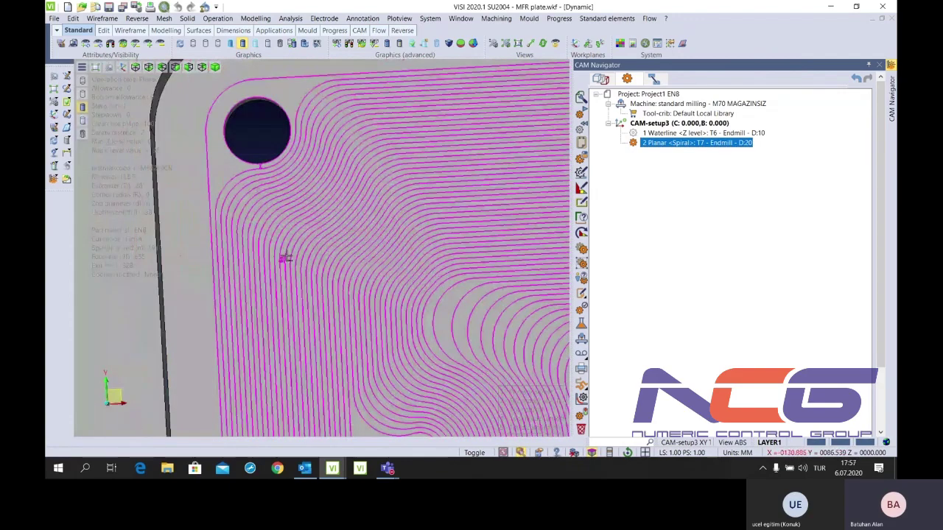
scroll(285, 259, "down", 1)
scroll(247, 193, "up", 1)
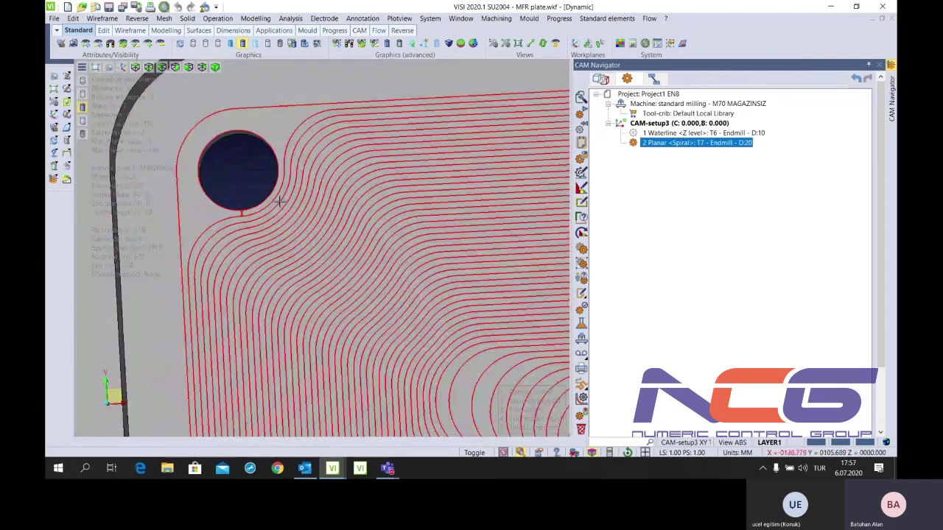
scroll(250, 162, "down", 2)
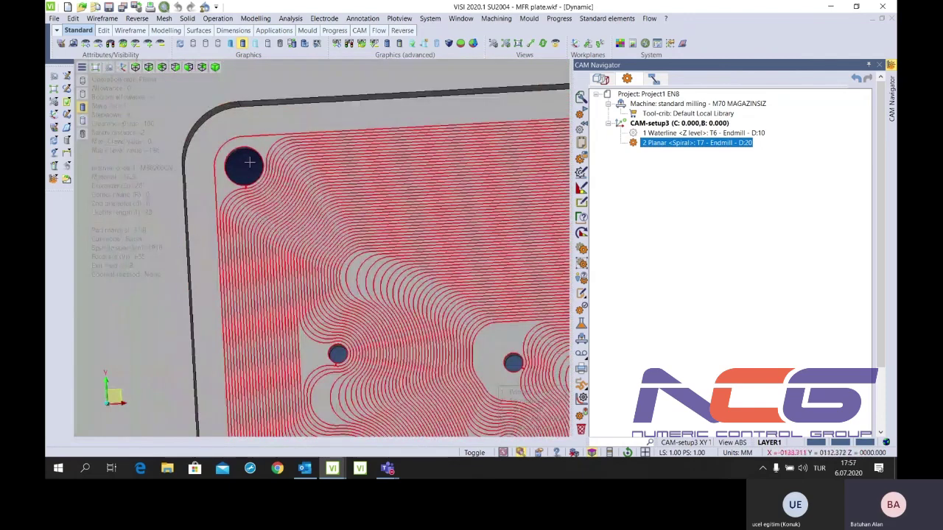
scroll(249, 162, "down", 5)
double_click(324, 366)
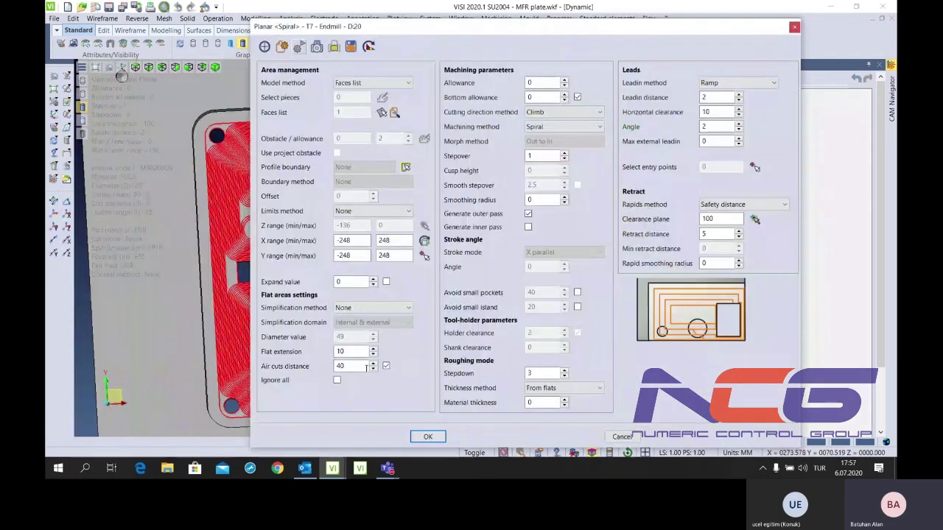
Tick Ignore all for flat-area air cuts, making the distance 99999, and recalculate the operation
left_click(364, 368)
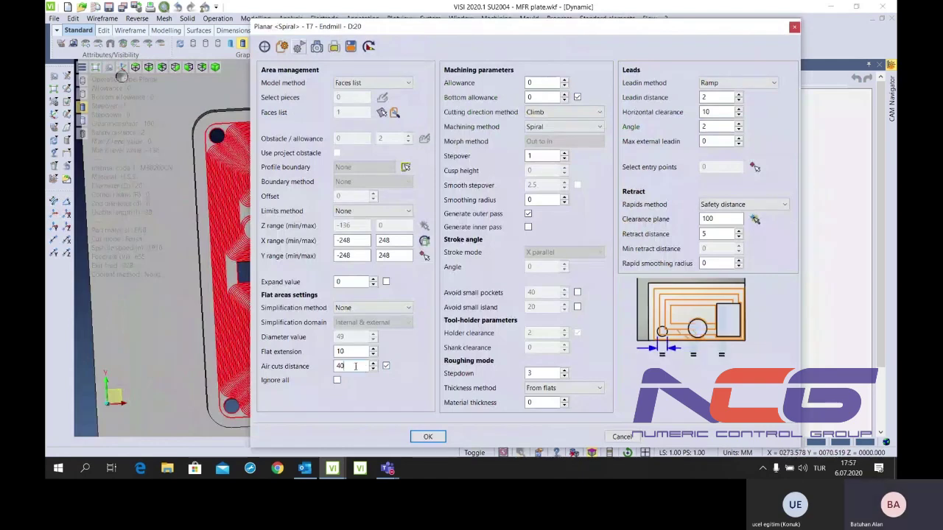
double_click(346, 366)
left_click(336, 380)
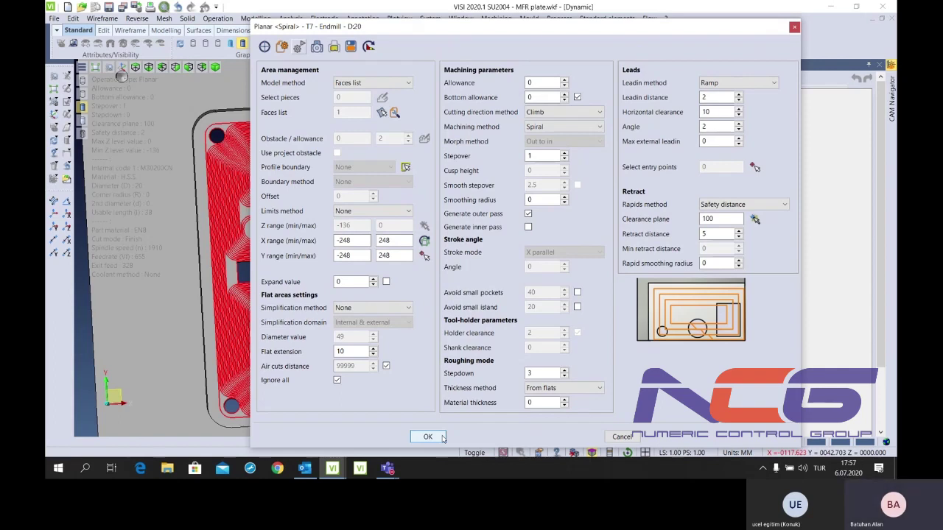
left_click(428, 437)
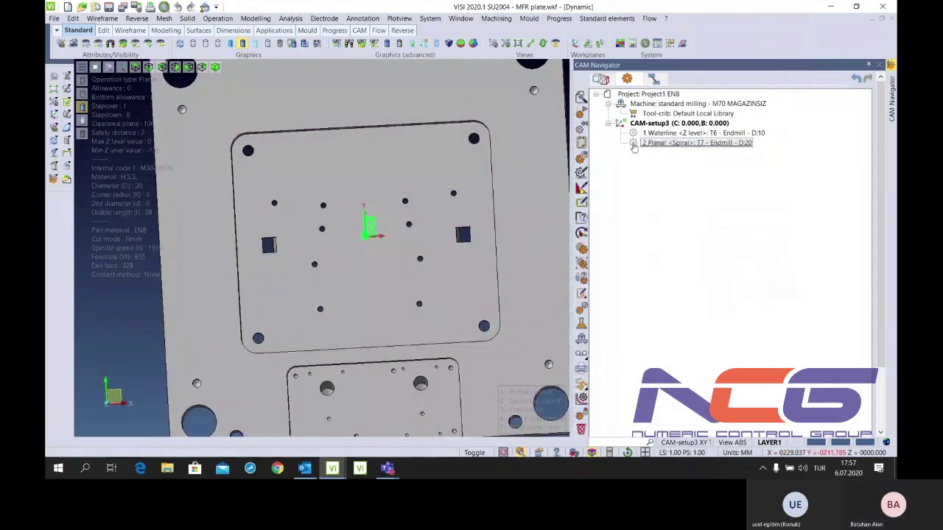
Zoom in and out to inspect the recalculated spiral toolpath sweeping over the pocket floor holes
scroll(328, 279, "up", 5)
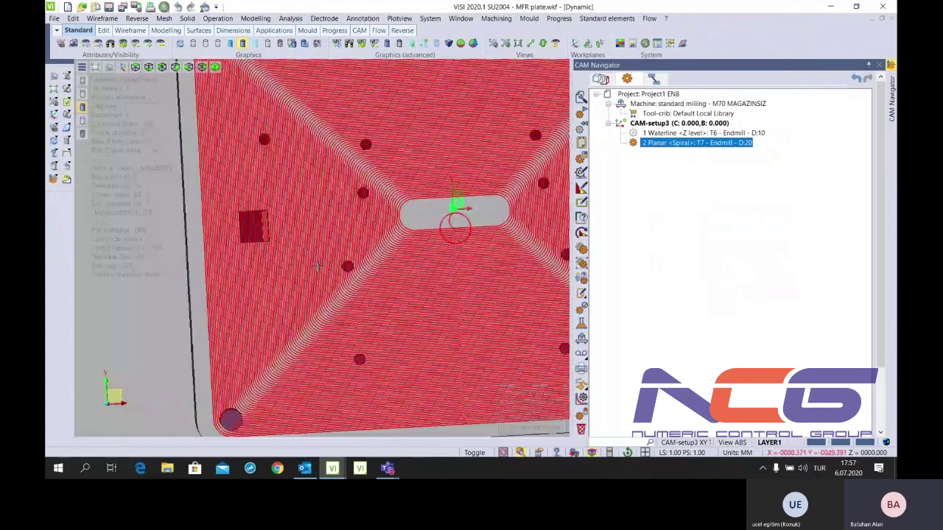
scroll(317, 266, "up", 2)
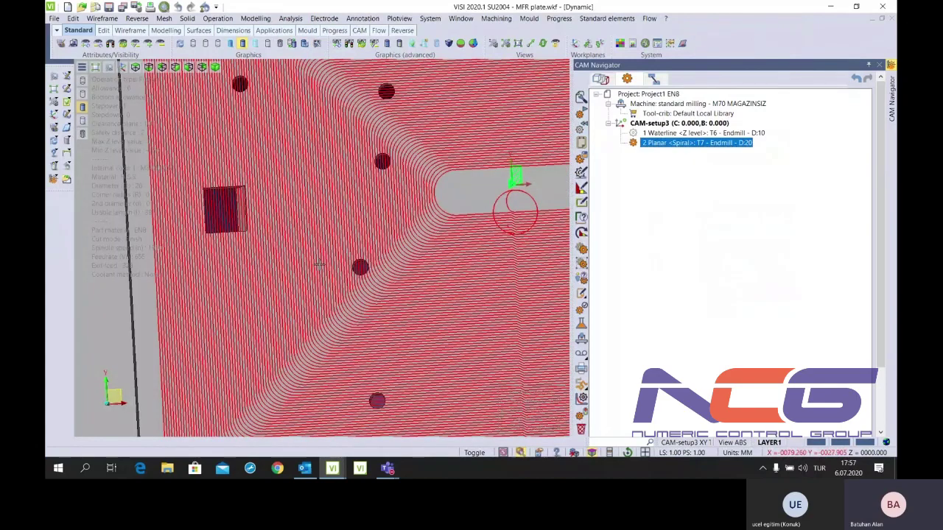
scroll(319, 264, "up", 2)
scroll(263, 256, "down", 1)
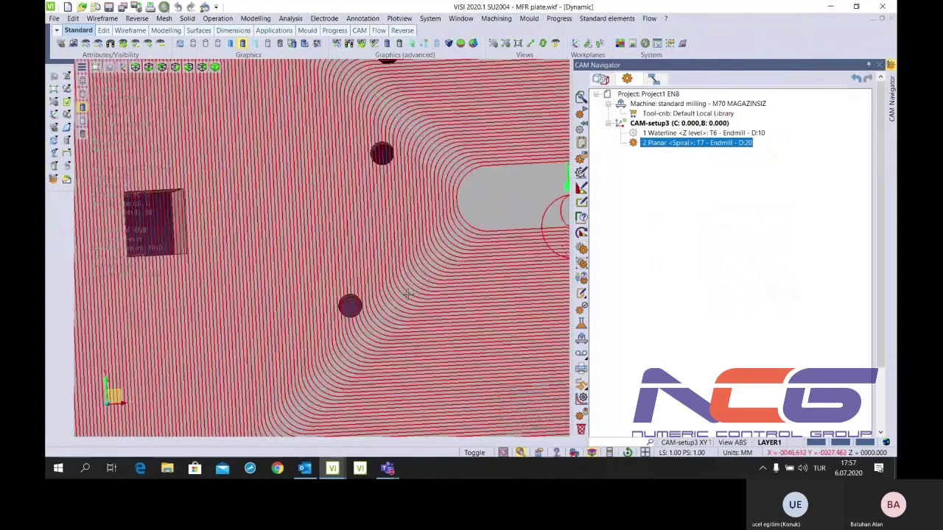
scroll(407, 293, "down", 2)
scroll(364, 294, "down", 3)
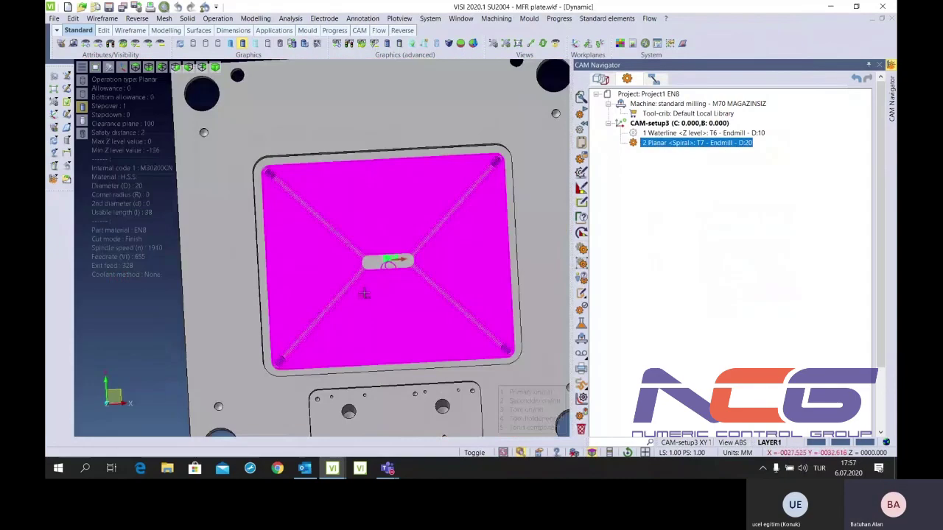
scroll(364, 294, "up", 4)
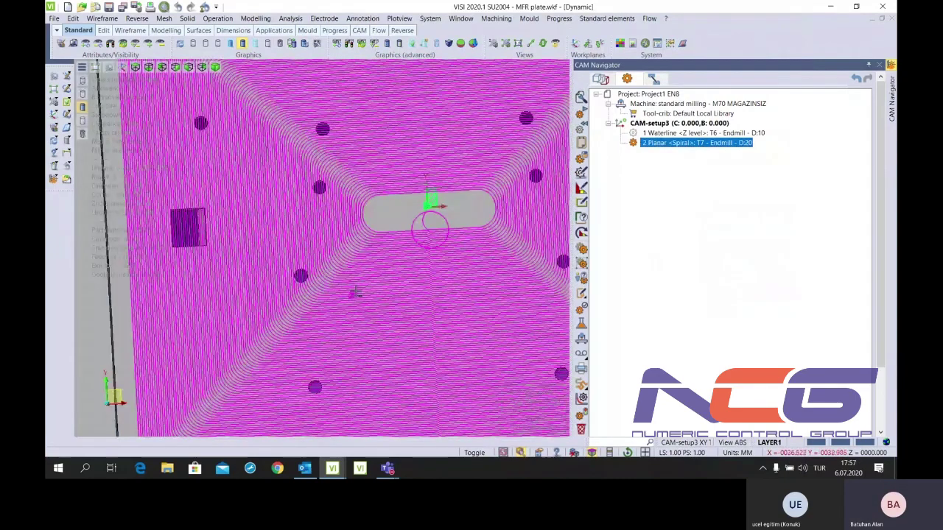
scroll(351, 245, "down", 1)
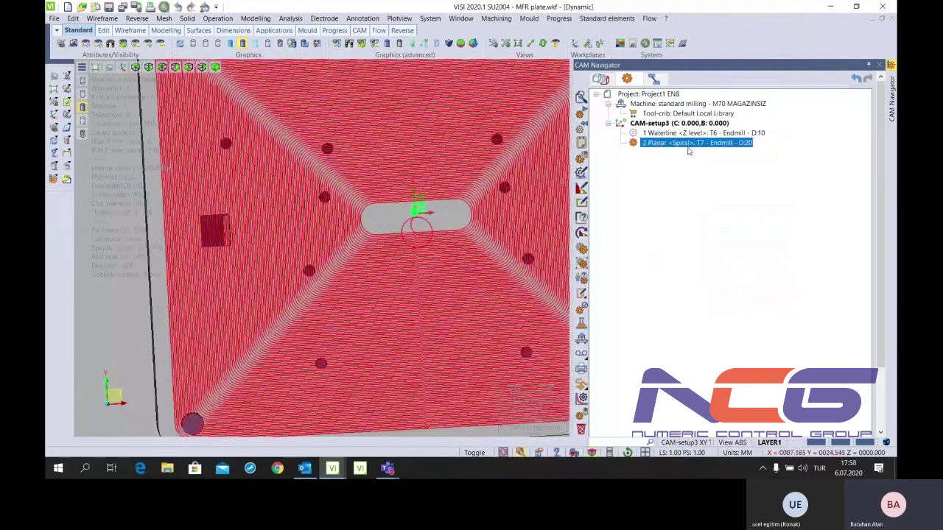
Switch operation 2 to Planar Morph, Out to in, with the D20 endmill and recalculate it
double_click(688, 146)
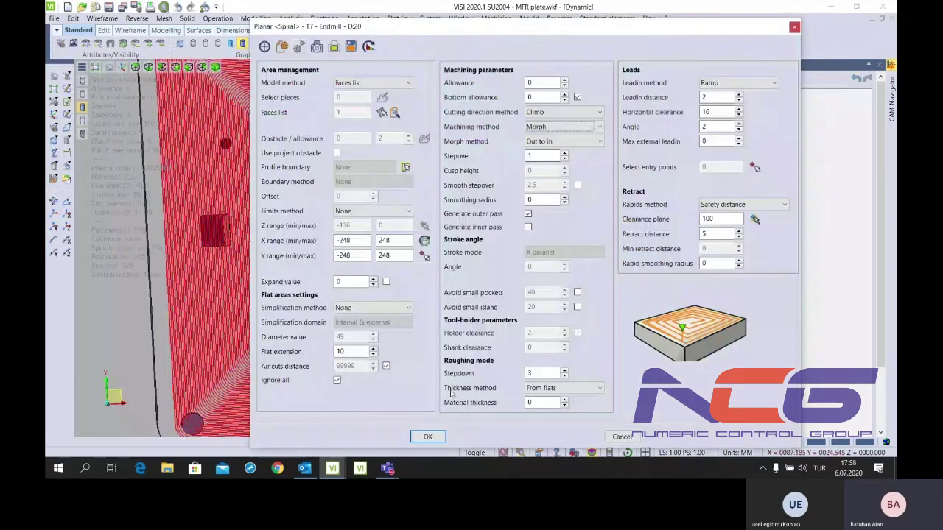
left_click(427, 436)
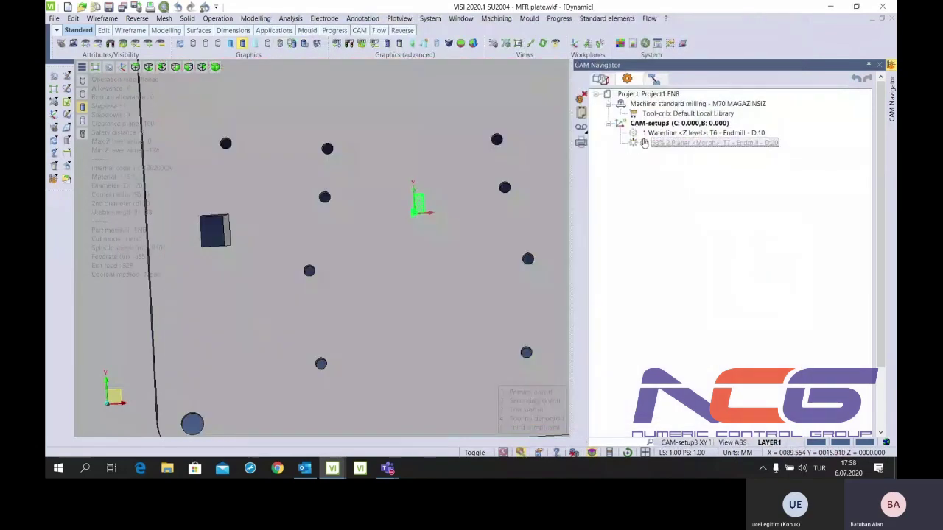
scroll(351, 206, "down", 2)
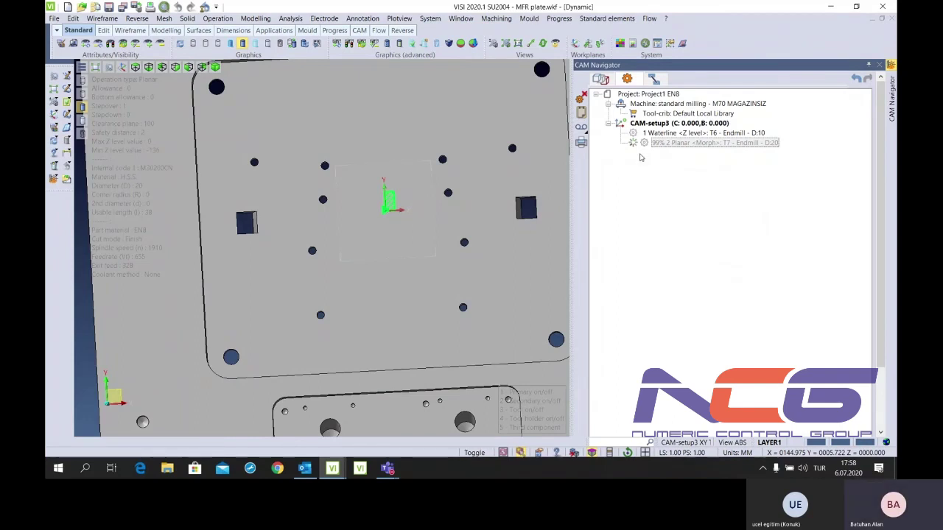
middle_click_drag(519, 166, 397, 193)
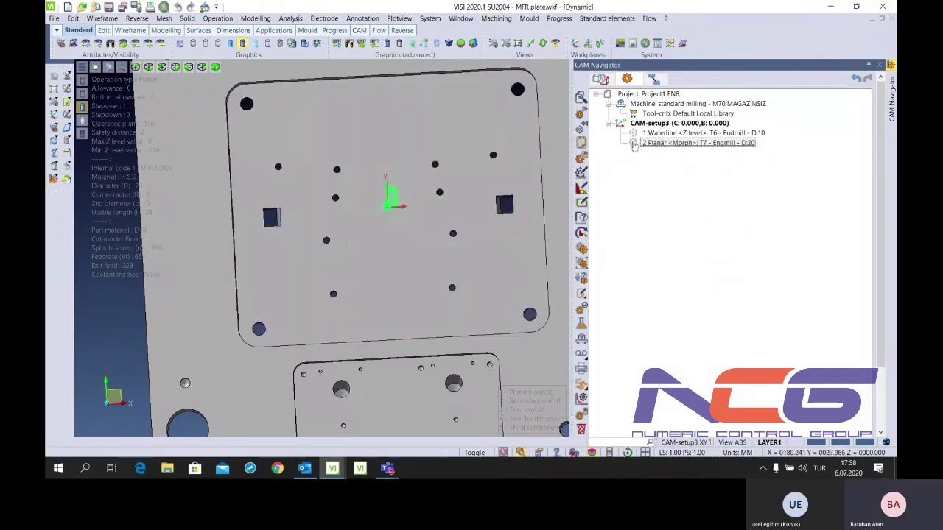
left_click(635, 144)
scroll(361, 222, "up", 3)
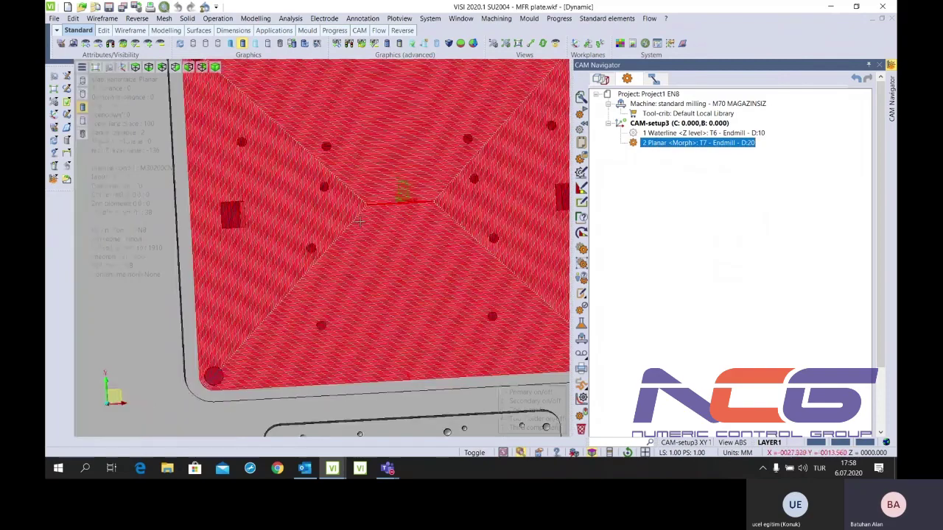
scroll(360, 220, "up", 2)
scroll(335, 205, "down", 5)
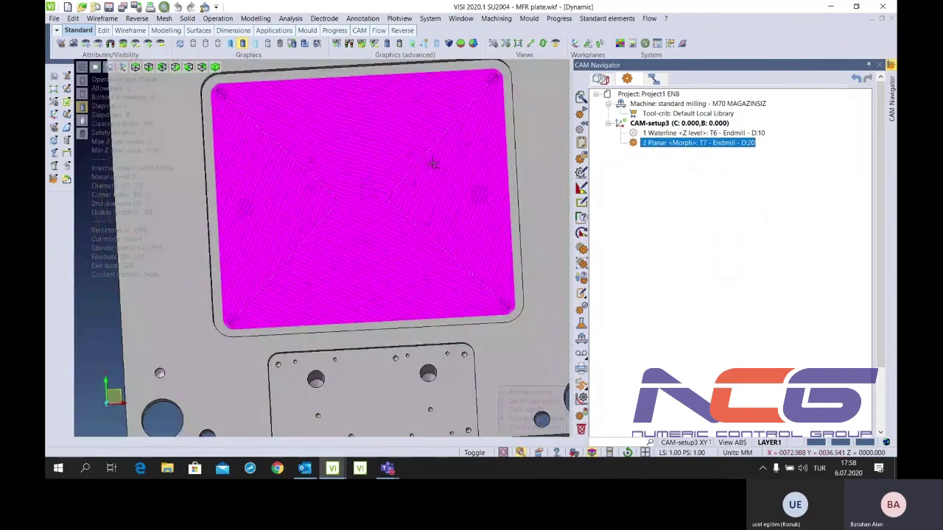
scroll(365, 213, "up", 3)
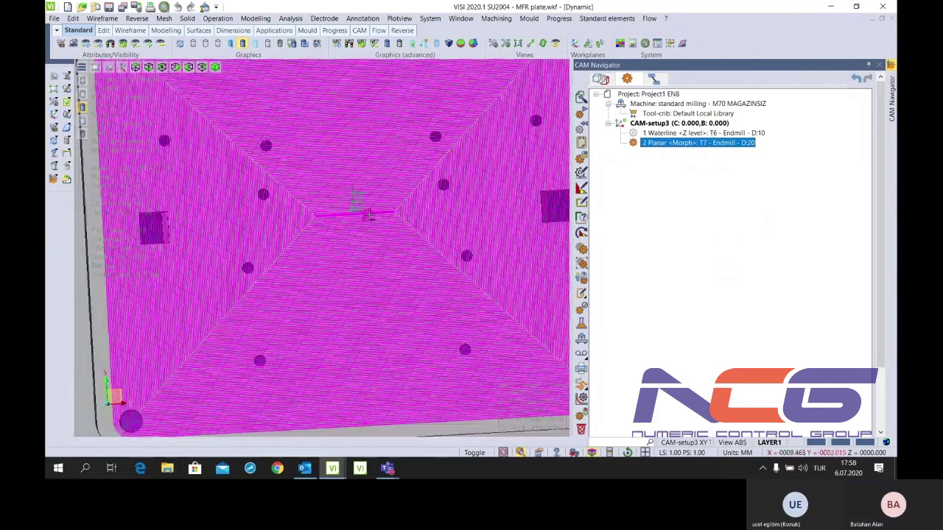
scroll(368, 214, "up", 1)
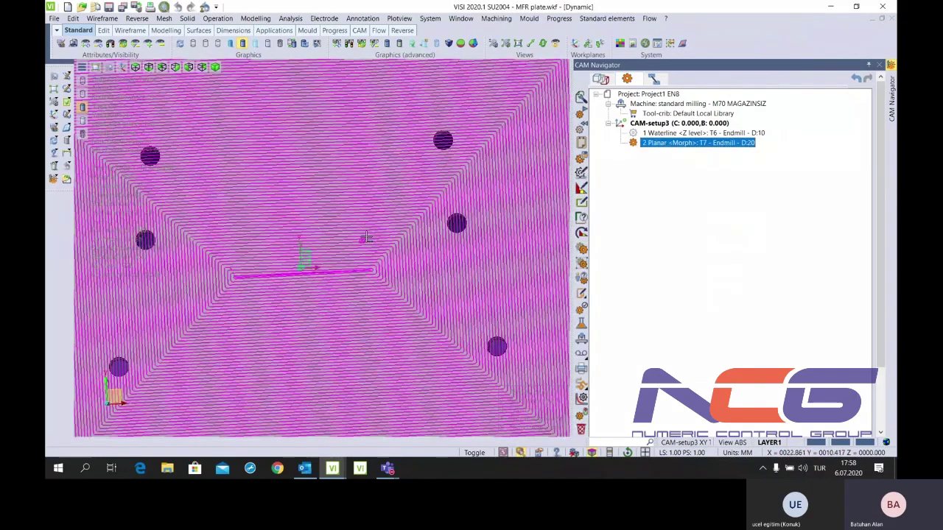
scroll(302, 257, "down", 2)
scroll(286, 276, "down", 2)
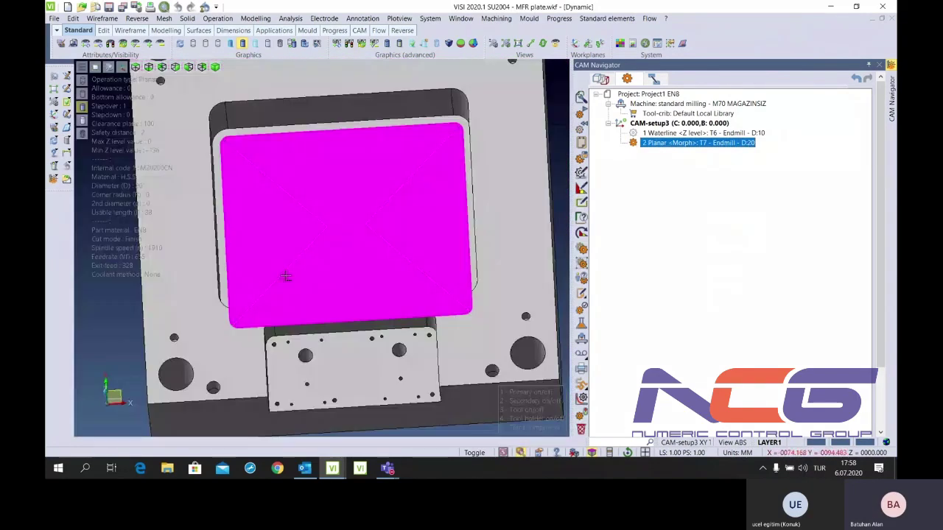
scroll(274, 166, "up", 3)
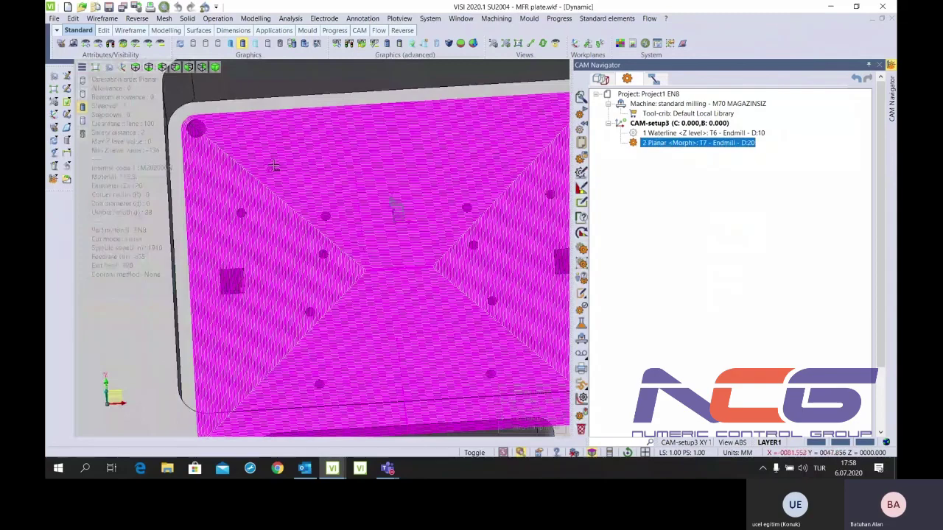
scroll(274, 166, "up", 2)
scroll(350, 256, "down", 5)
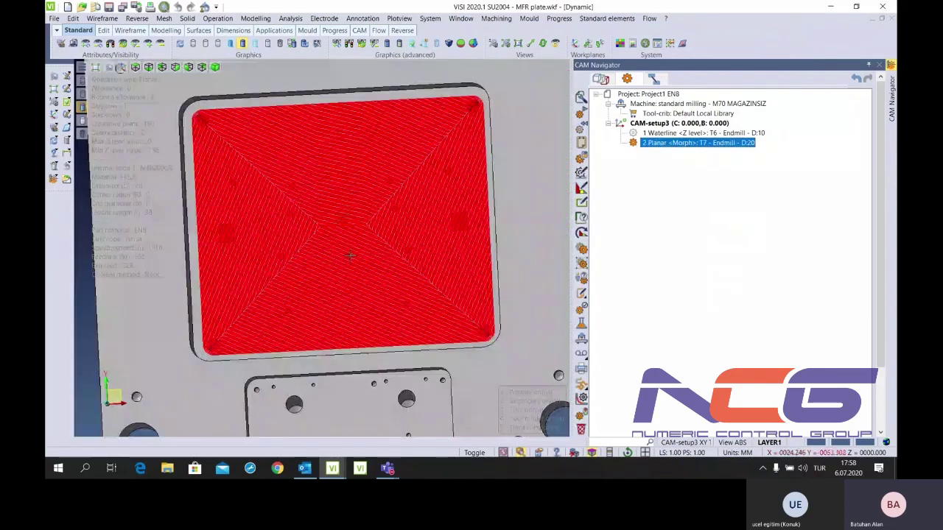
scroll(308, 221, "down", 2)
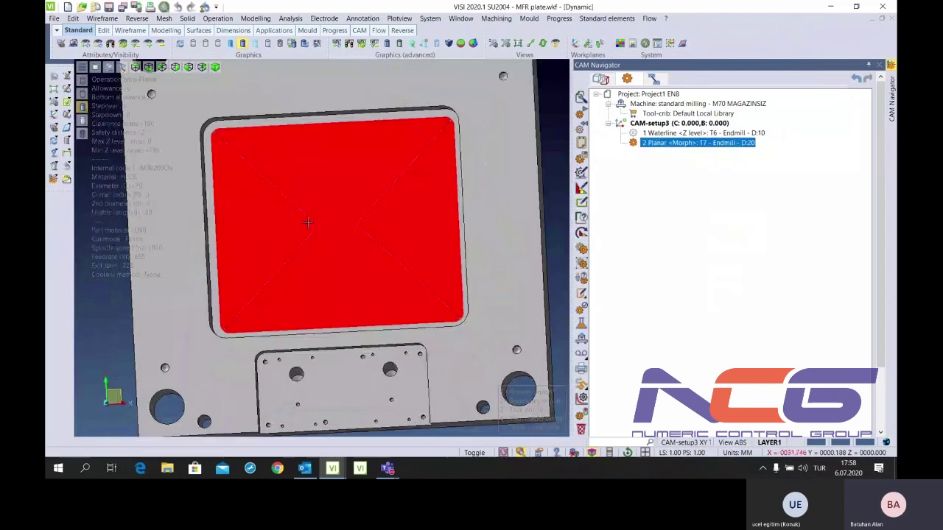
scroll(308, 222, "up", 2)
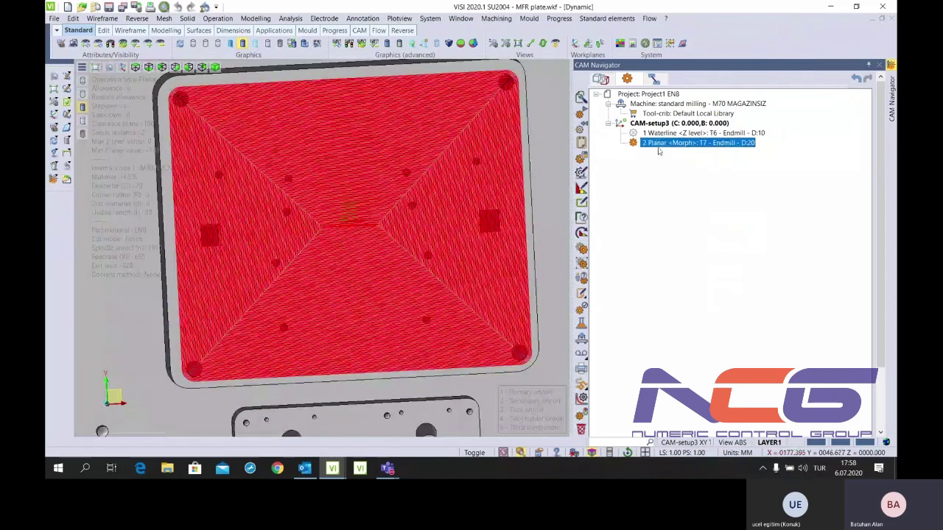
scroll(386, 242, "down", 3)
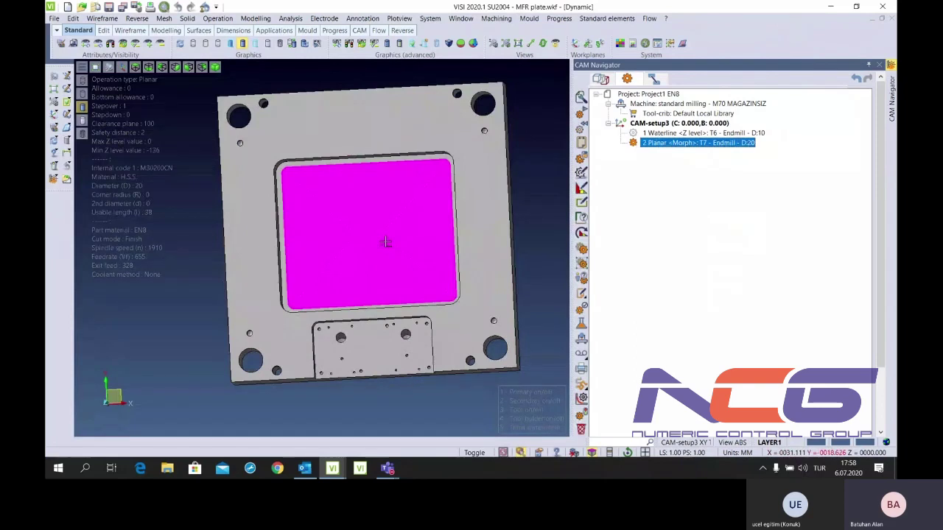
scroll(346, 248, "up", 2)
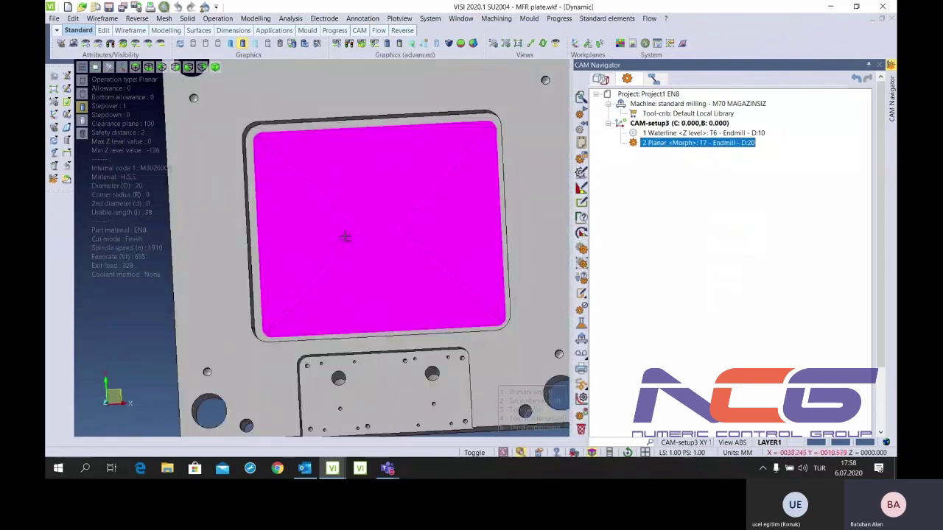
double_click(652, 143)
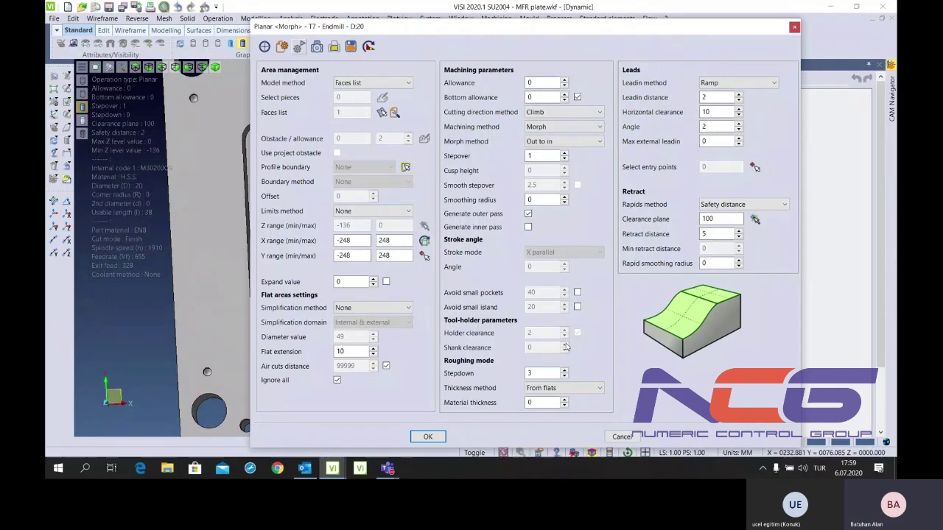
Set the Planar Morph stepdown to 1 and edit the material thickness value
left_click(554, 372)
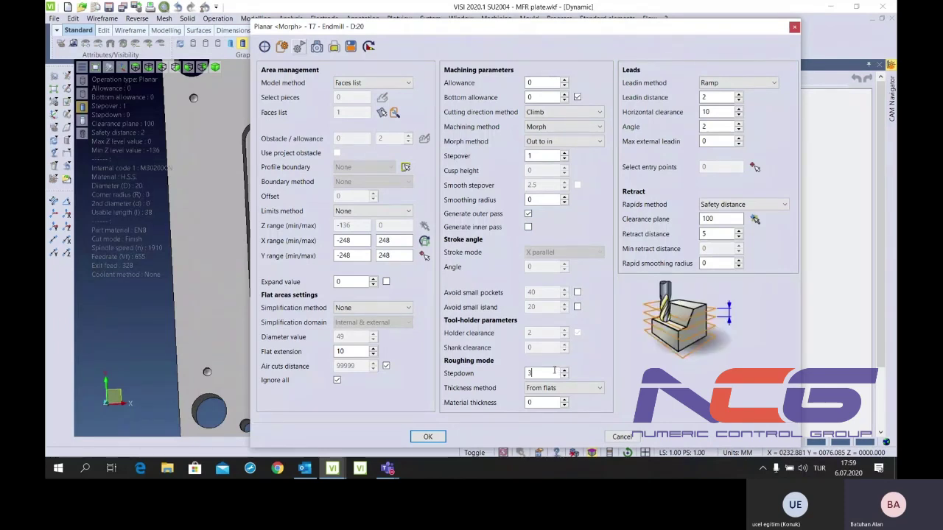
scroll(140, 272, "down", 3)
scroll(141, 273, "down", 2)
scroll(208, 293, "up", 3)
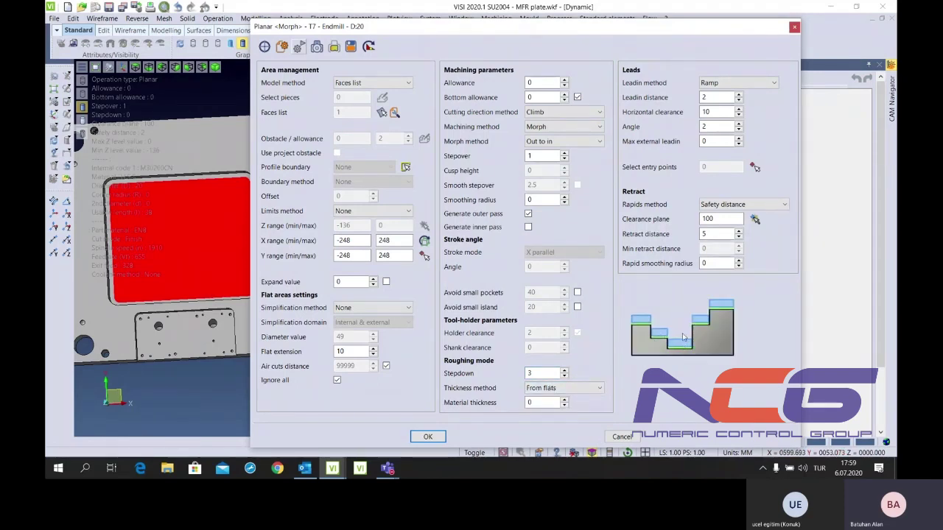
left_click(527, 402)
type("4")
Set thickness method to From flats with material thickness 5 and confirm the operation
left_click(564, 389)
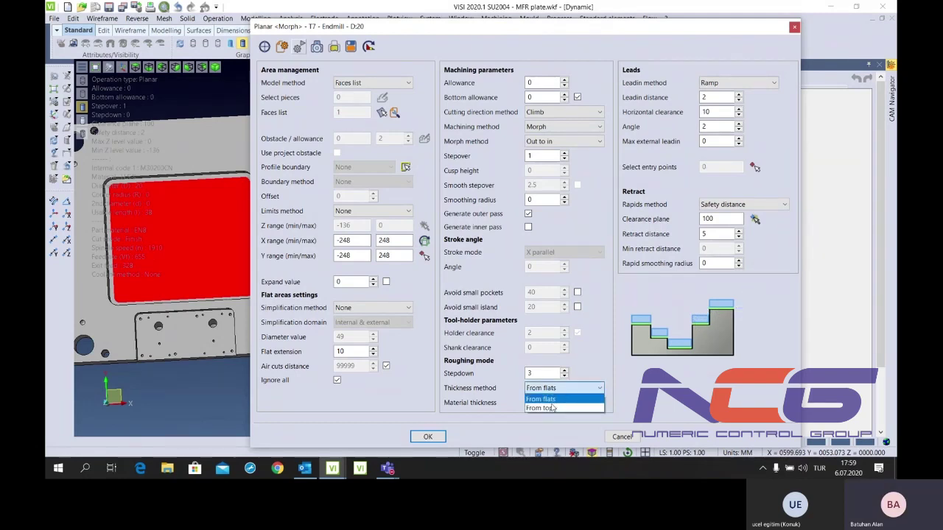
left_click(551, 404)
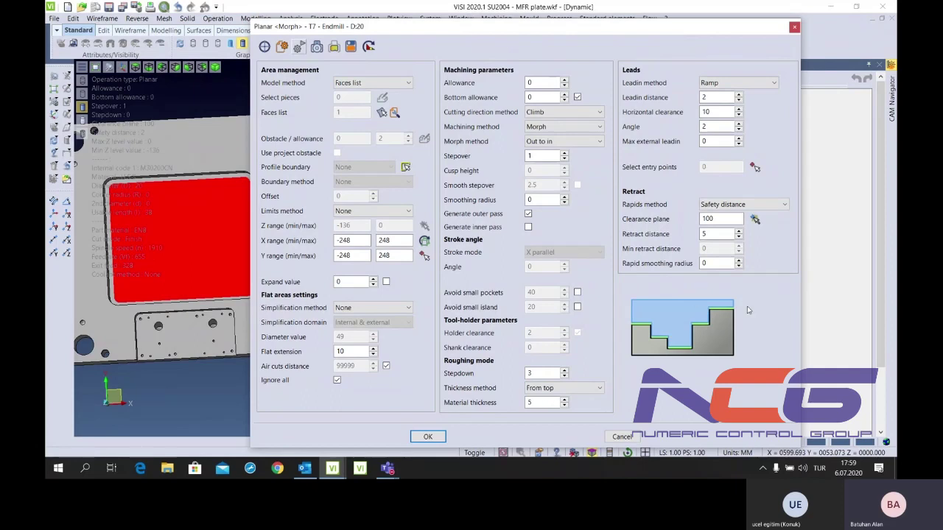
left_click(556, 402)
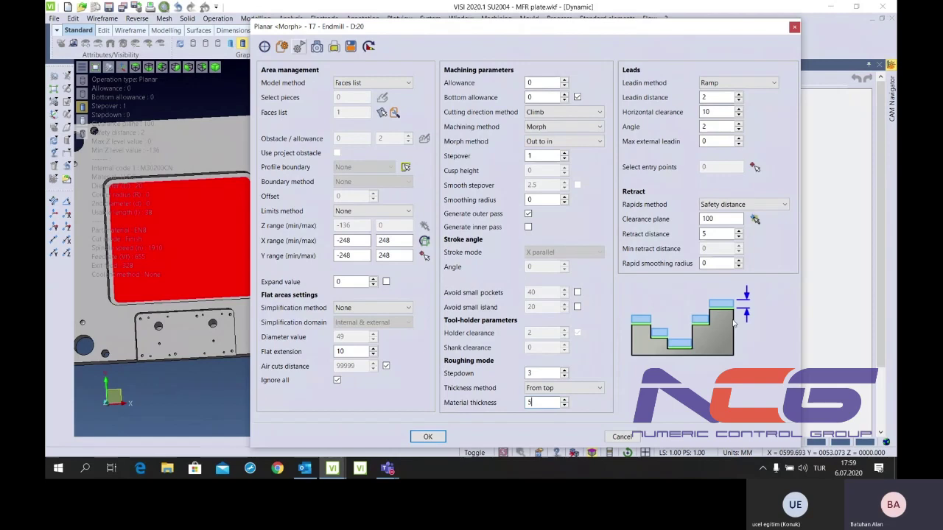
left_click(567, 388)
left_click(573, 399)
type("1")
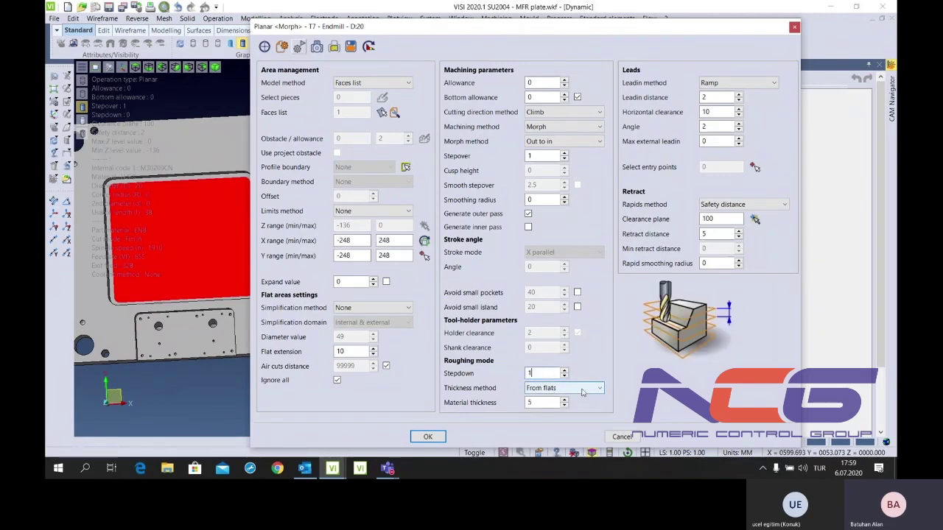
left_click(544, 404)
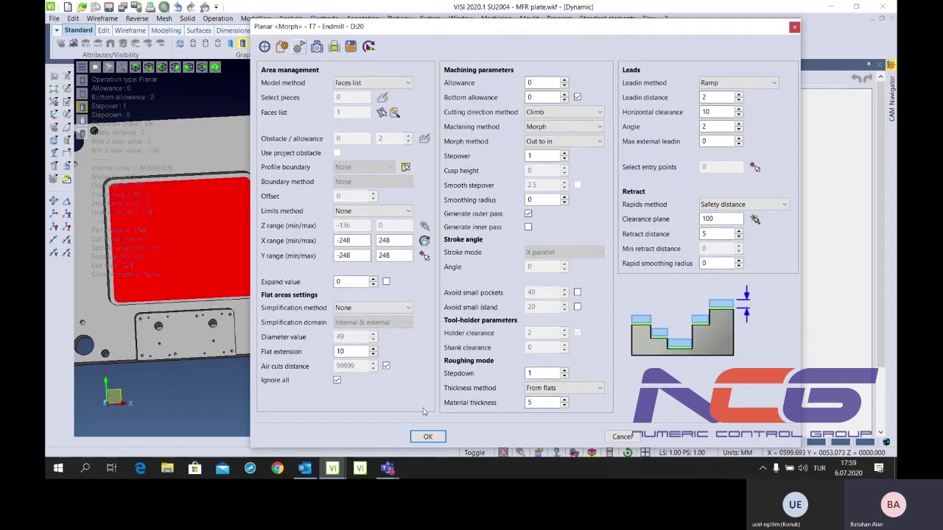
left_click(425, 437)
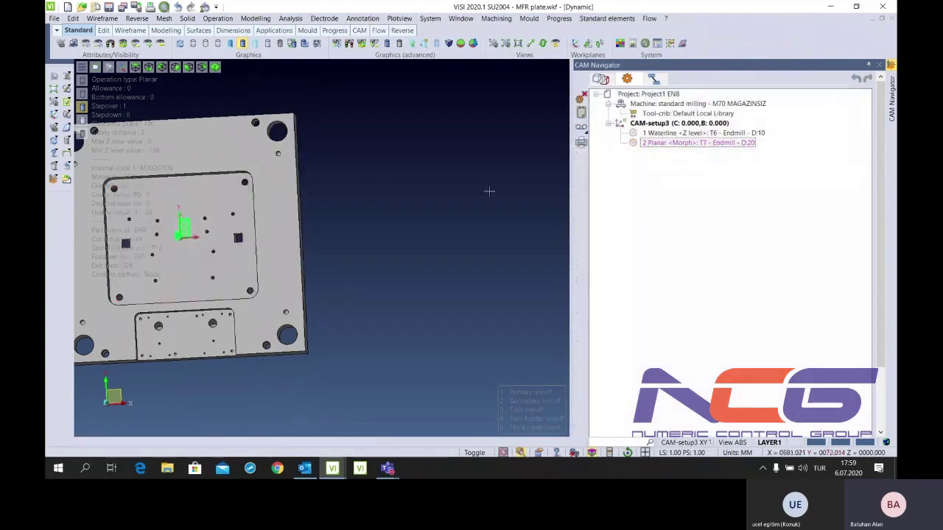
Zoom in to inspect the regenerated Planar Morph passes lying at the pocket floor
scroll(405, 213, "down", 2)
scroll(393, 211, "down", 1)
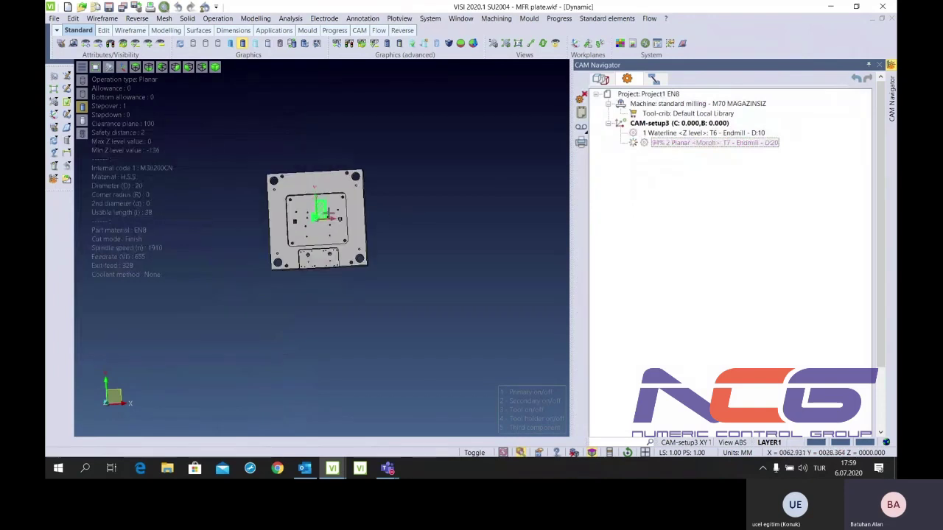
scroll(394, 211, "up", 2)
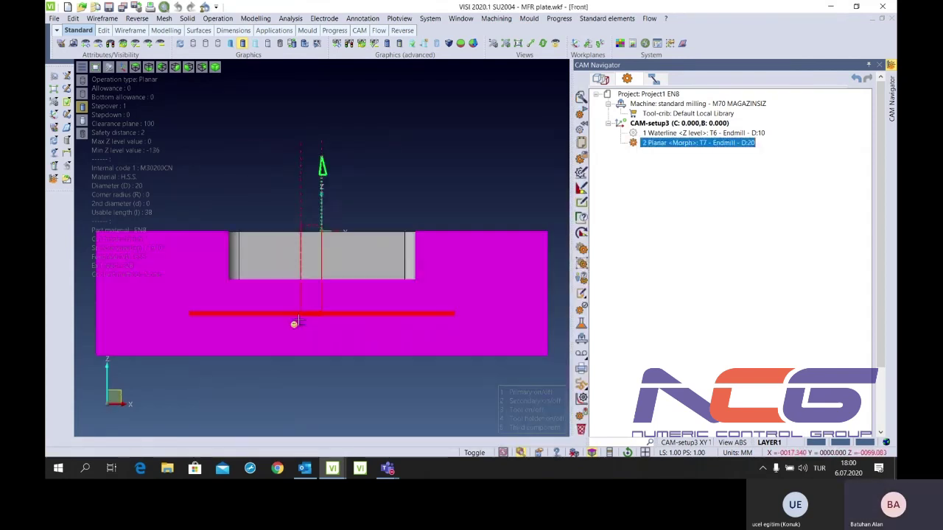
scroll(294, 323, "up", 3)
scroll(213, 317, "up", 3)
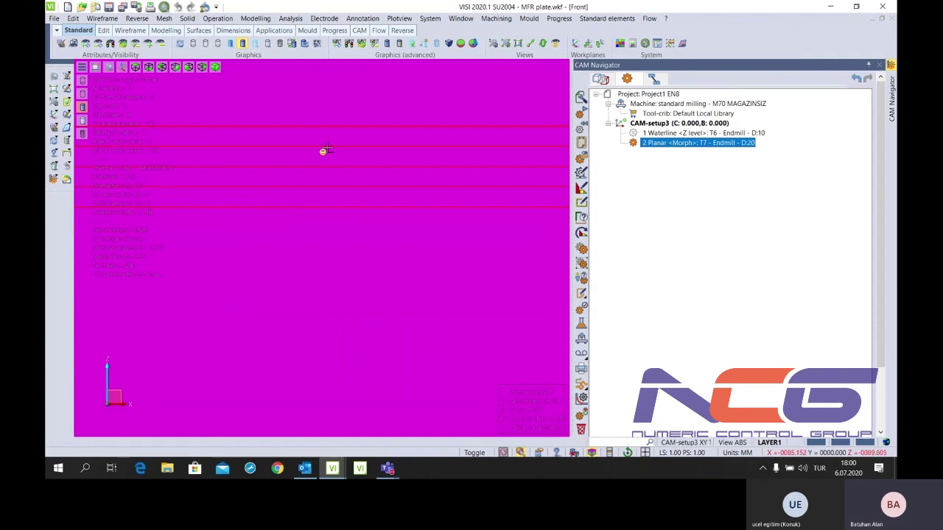
scroll(324, 151, "down", 2)
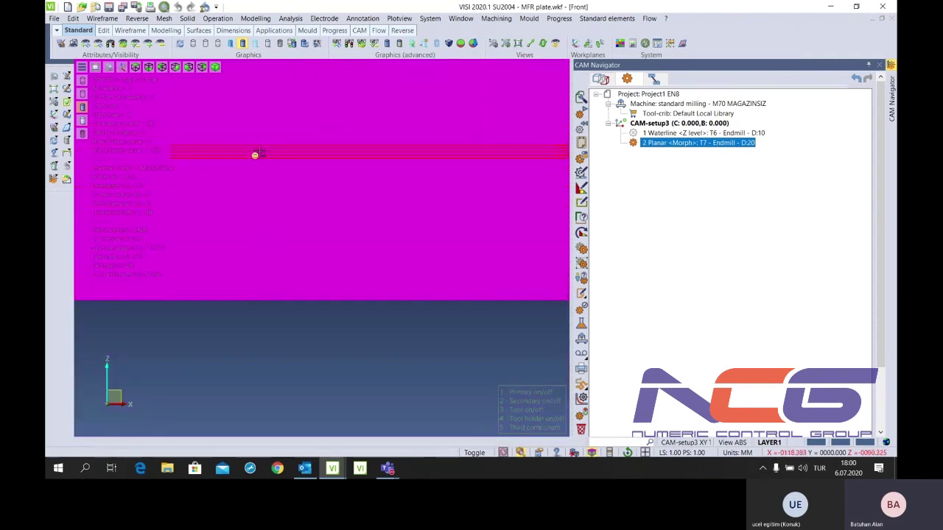
scroll(315, 137, "up", 1)
scroll(245, 140, "up", 1)
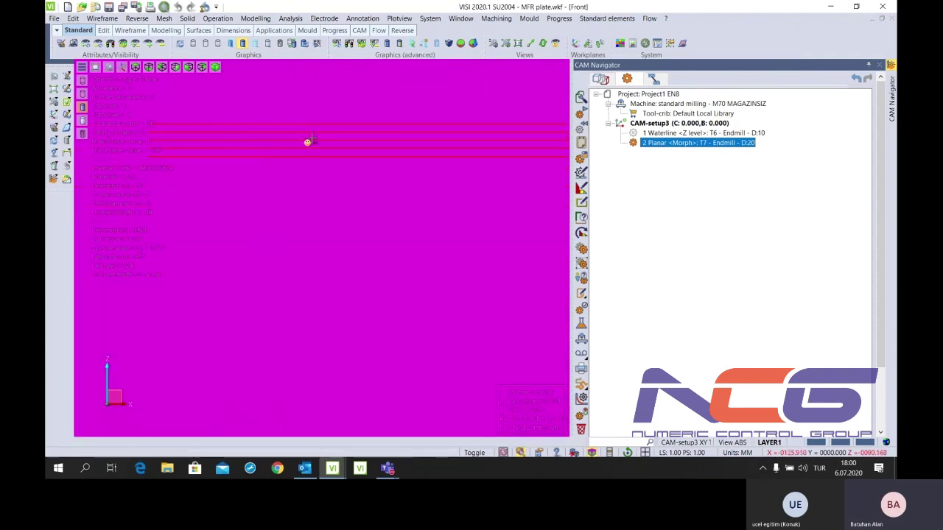
scroll(320, 183, "down", 1)
scroll(331, 183, "down", 1)
left_click(648, 144)
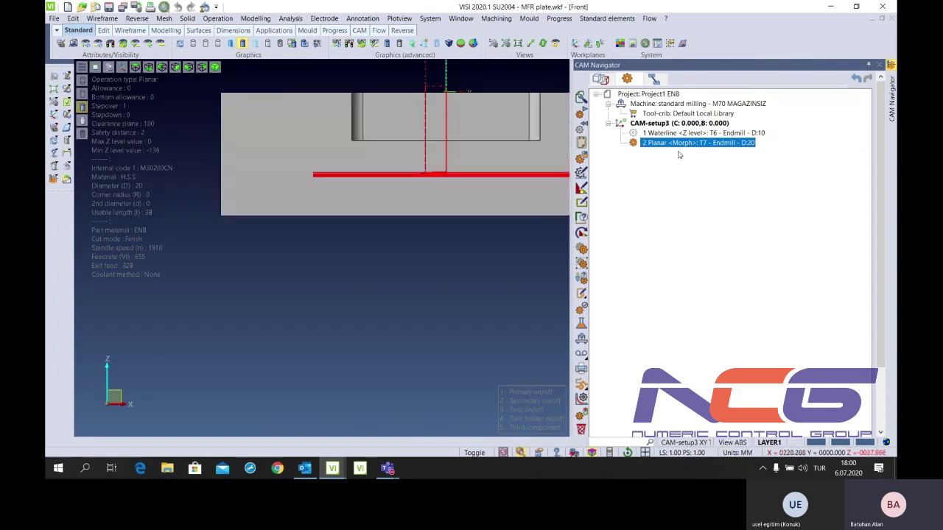
Change the Planar Morph thickness method to From top, keeping material thickness 5, and recalculate
double_click(648, 145)
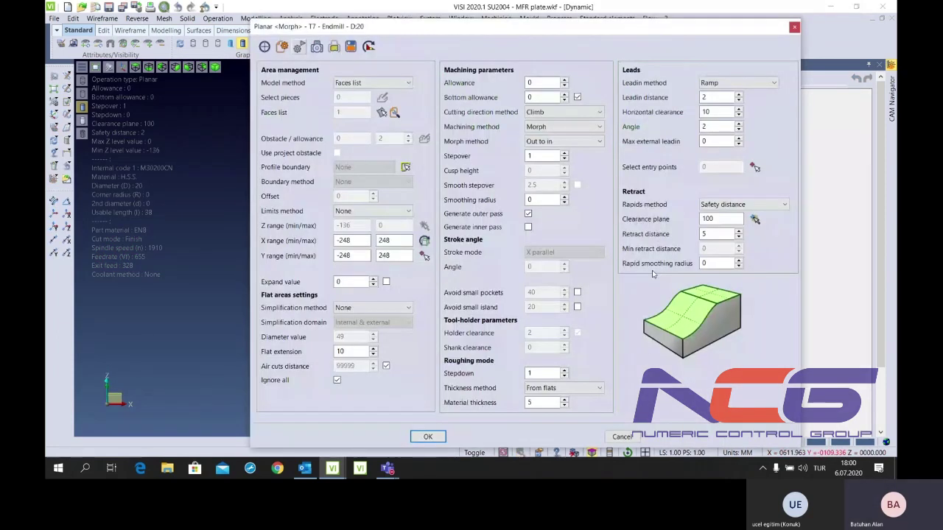
left_click(574, 387)
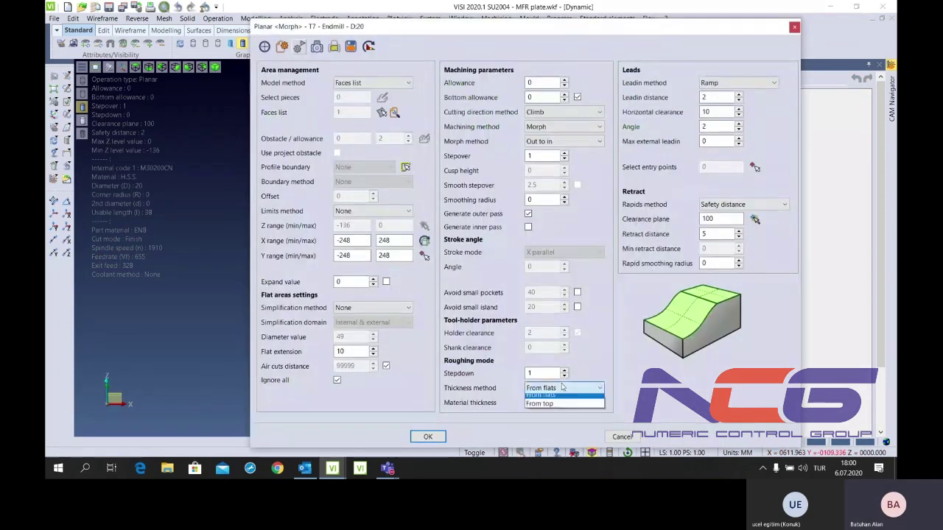
left_click(545, 407)
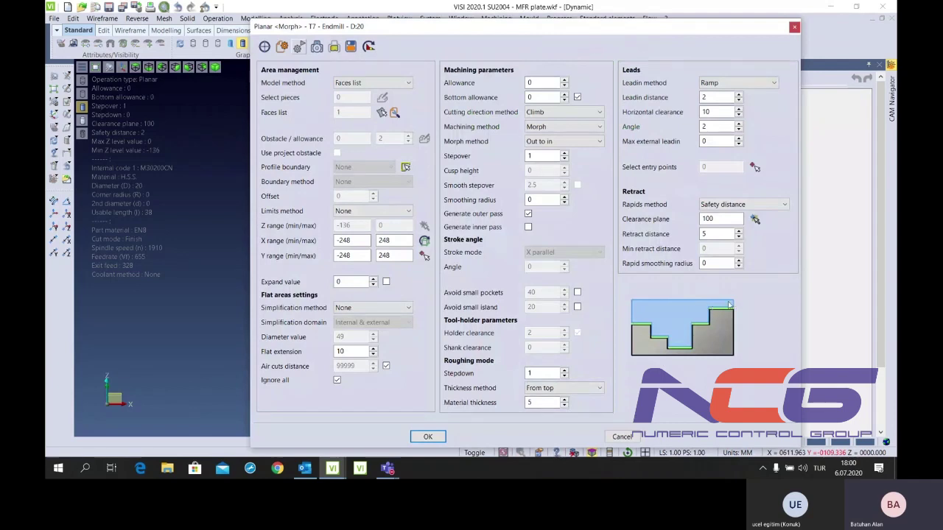
left_click(538, 401)
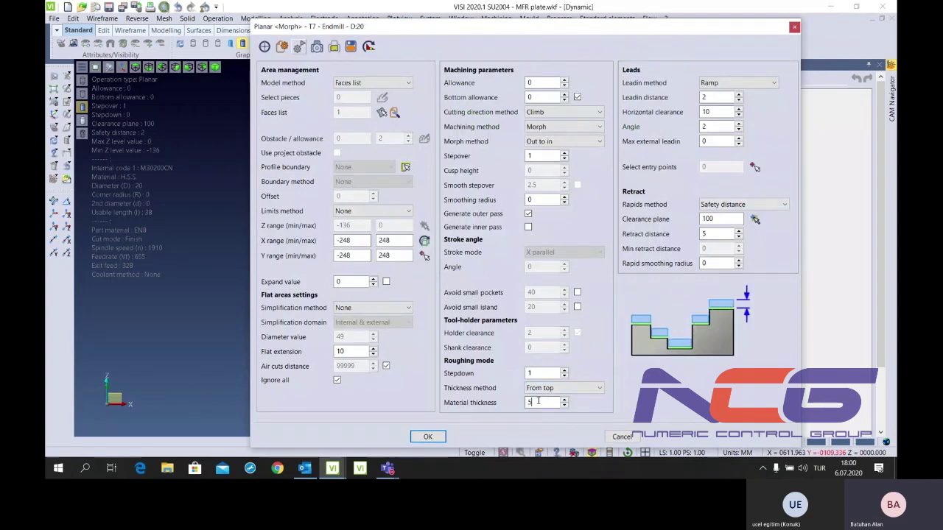
left_click(440, 434)
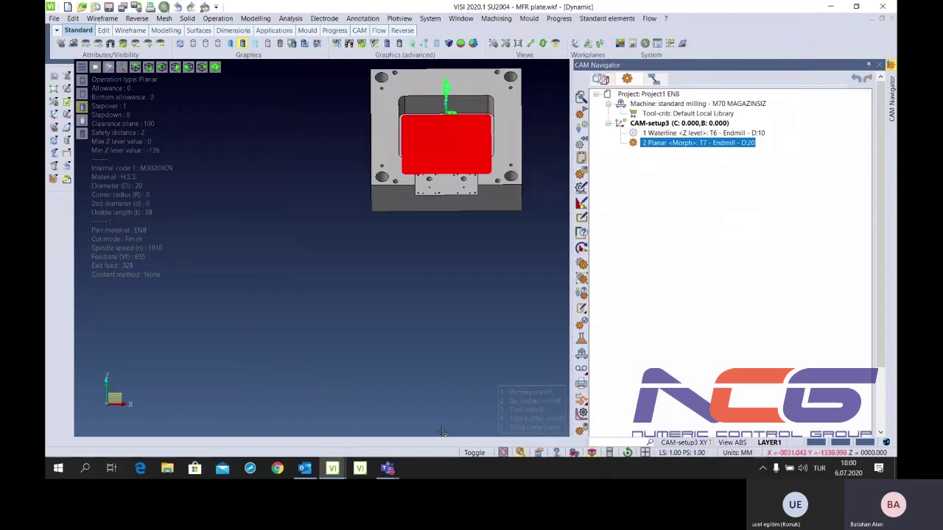
scroll(445, 234, "up", 2)
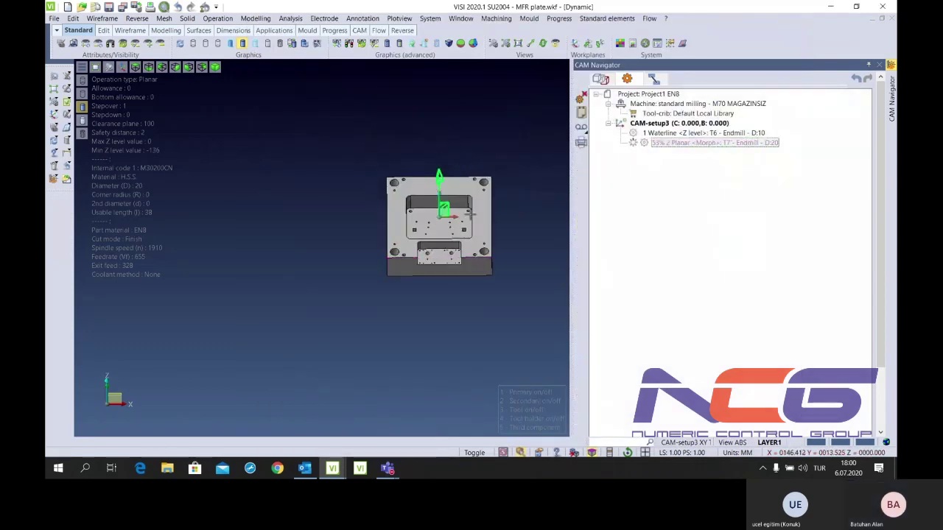
scroll(444, 235, "up", 2)
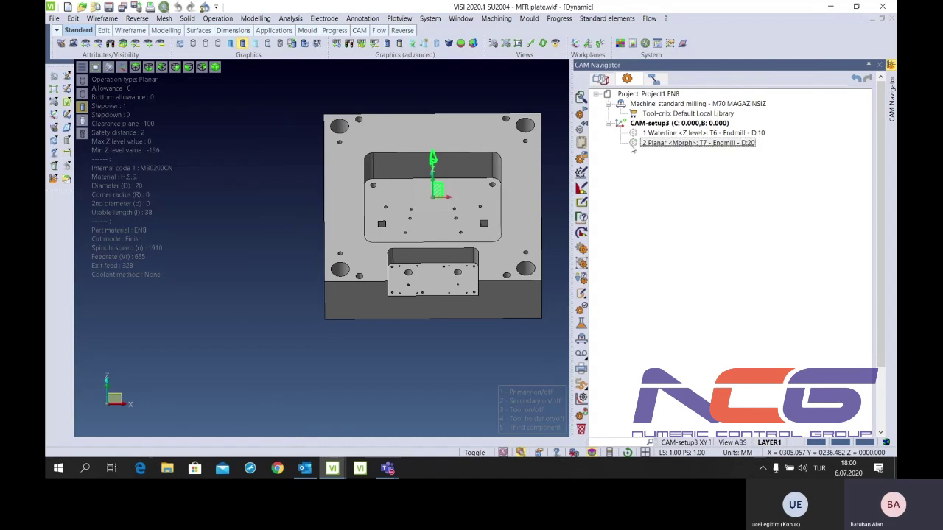
scroll(376, 223, "up", 3)
key("F2")
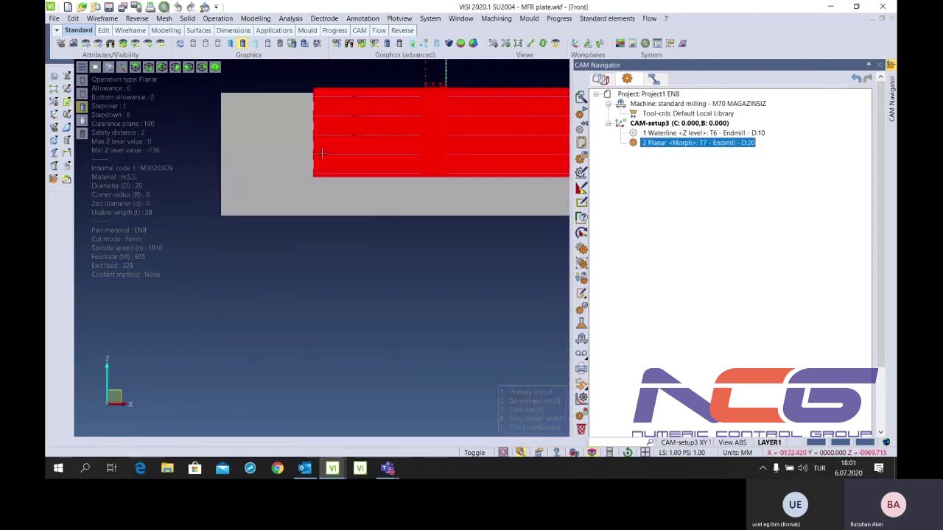
scroll(276, 121, "up", 3)
scroll(287, 177, "up", 5)
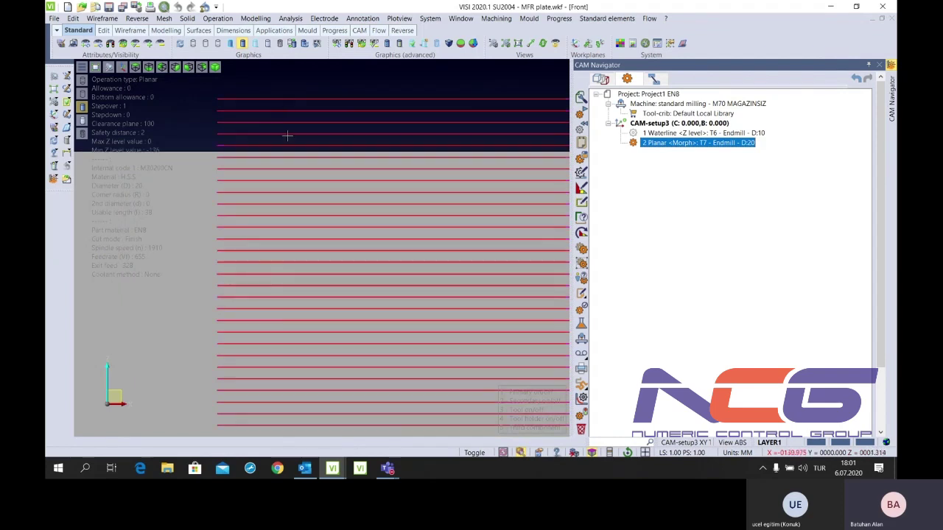
scroll(287, 135, "down", 3)
scroll(289, 144, "down", 3)
middle_click_drag(289, 148, 406, 169)
scroll(390, 134, "down", 2)
middle_click_drag(390, 134, 385, 162)
scroll(385, 159, "up", 5)
key("t")
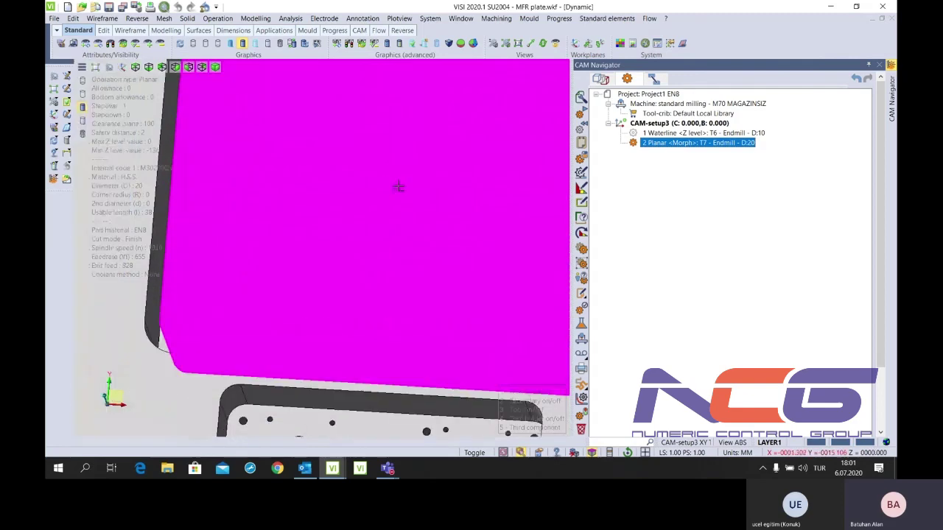
scroll(398, 199, "up", 2)
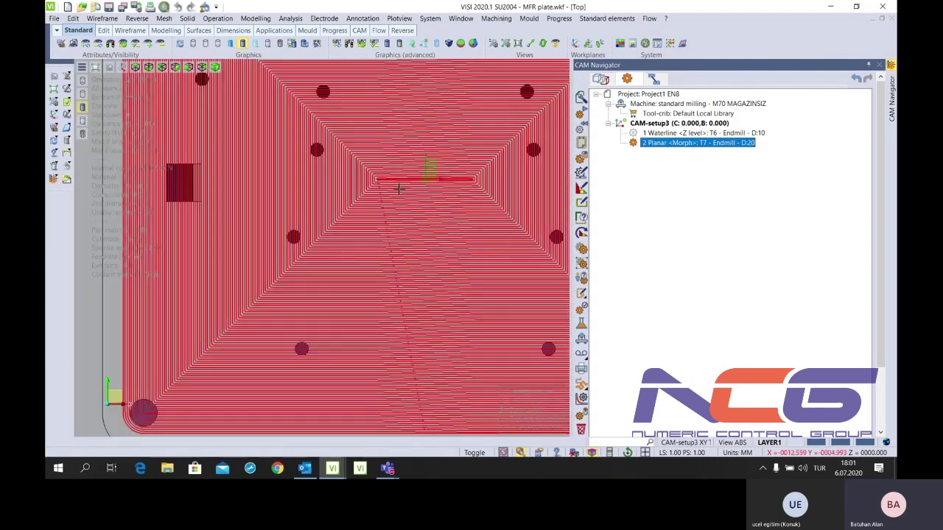
scroll(397, 192, "down", 1)
scroll(384, 214, "down", 3)
scroll(385, 214, "up", 2)
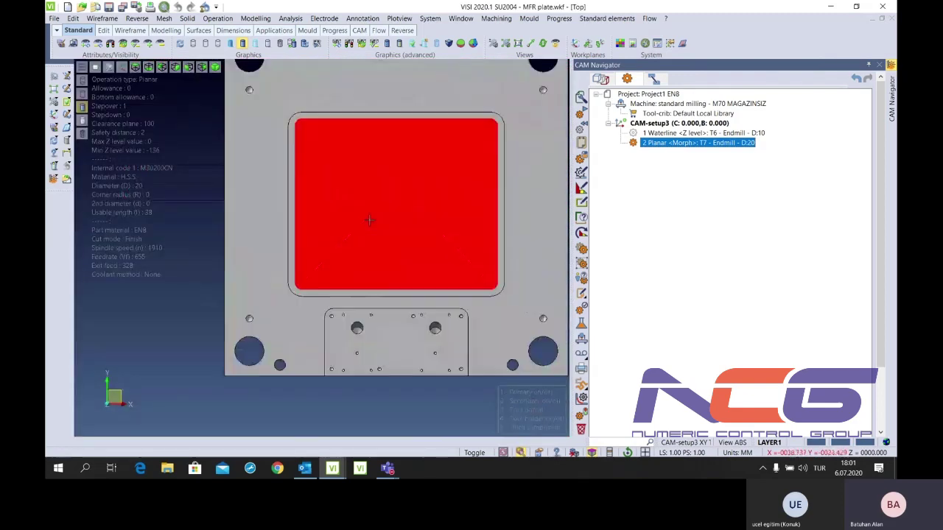
scroll(401, 195, "up", 1)
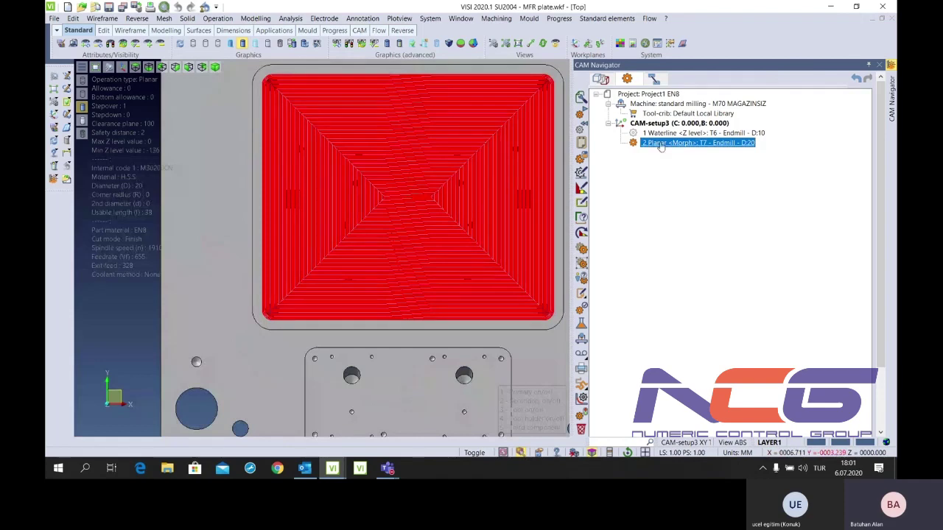
double_click(660, 144)
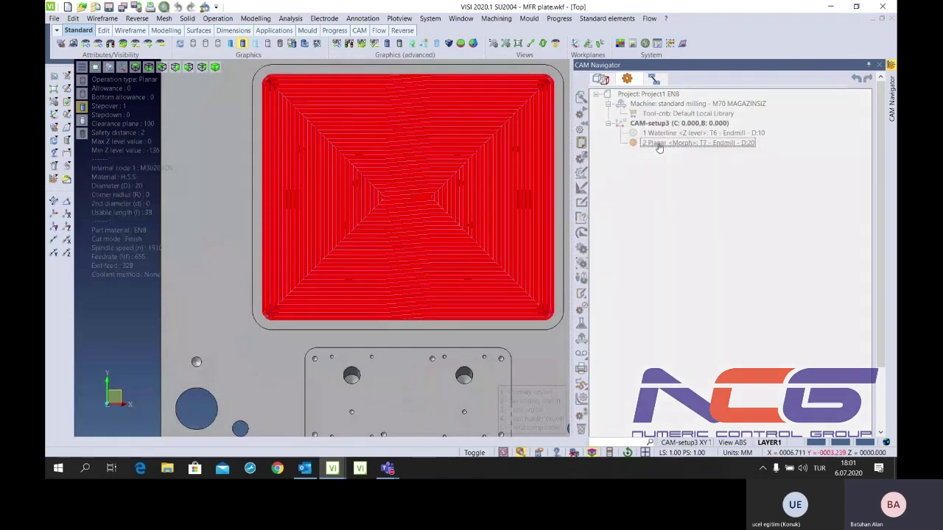
scroll(563, 394, "down", 1)
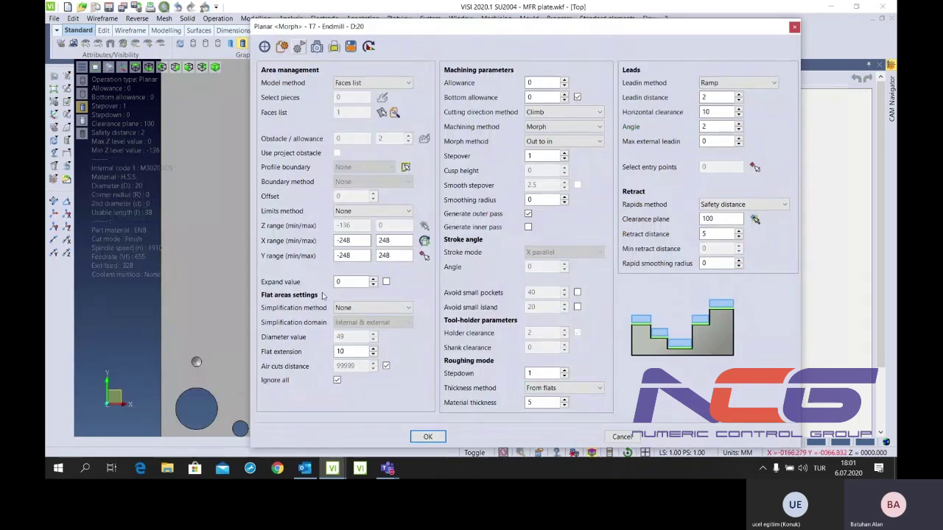
scroll(549, 404, "up", 1)
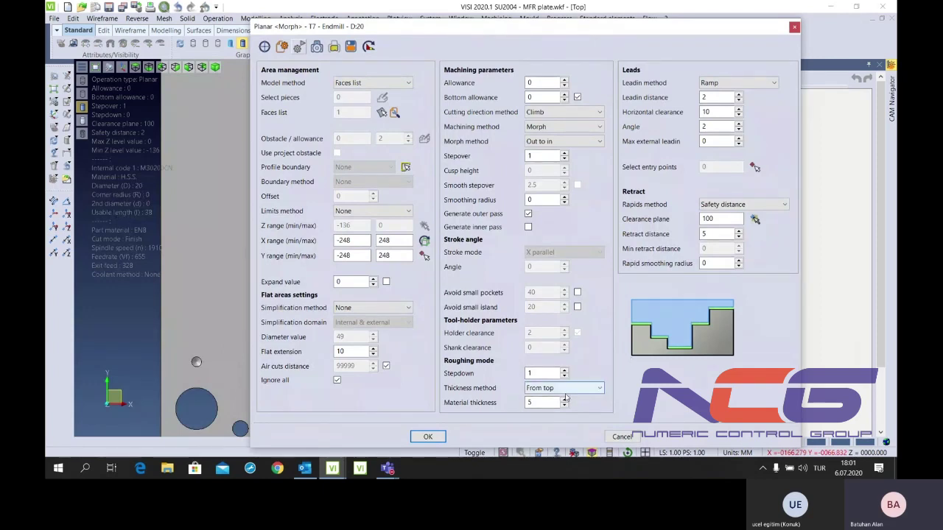
scroll(564, 396, "down", 1)
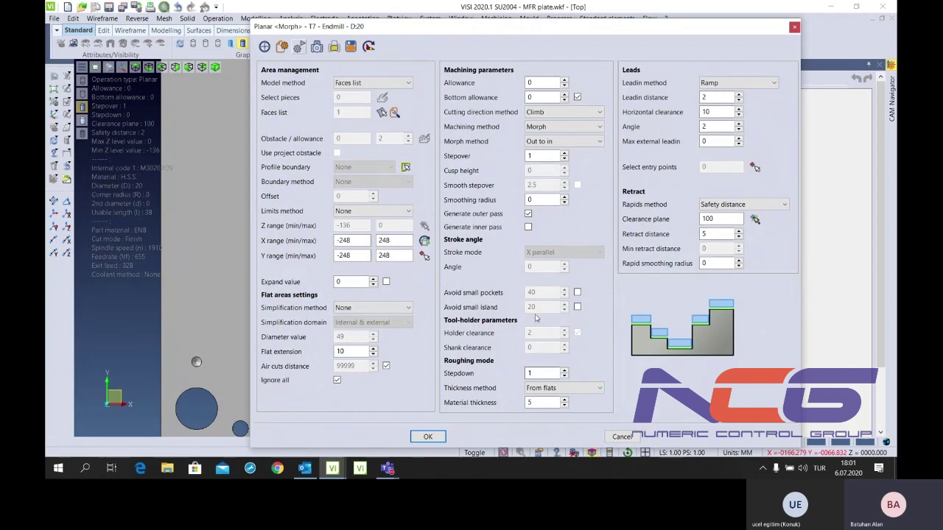
left_click(622, 438)
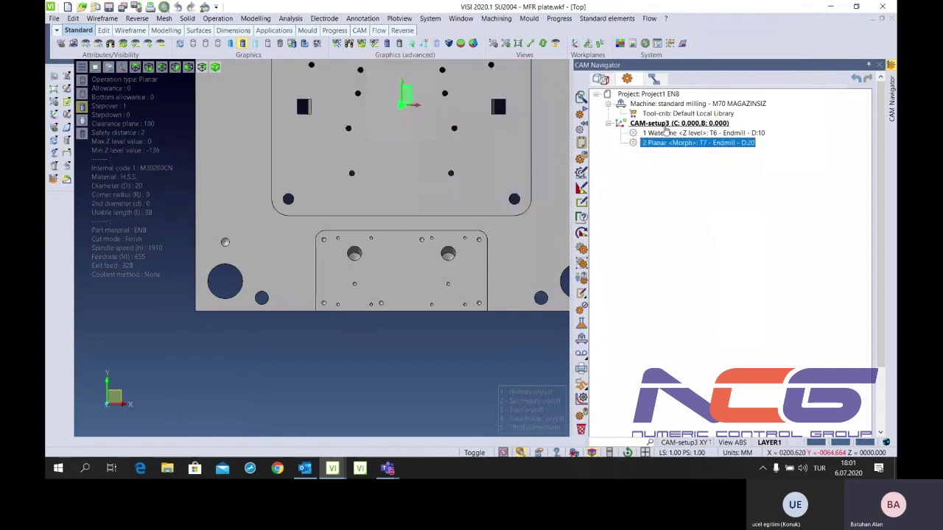
Add a new 3-axis Planar operation under CAM-setup3 using the D20 endmill
right_click(666, 125)
left_click(692, 155)
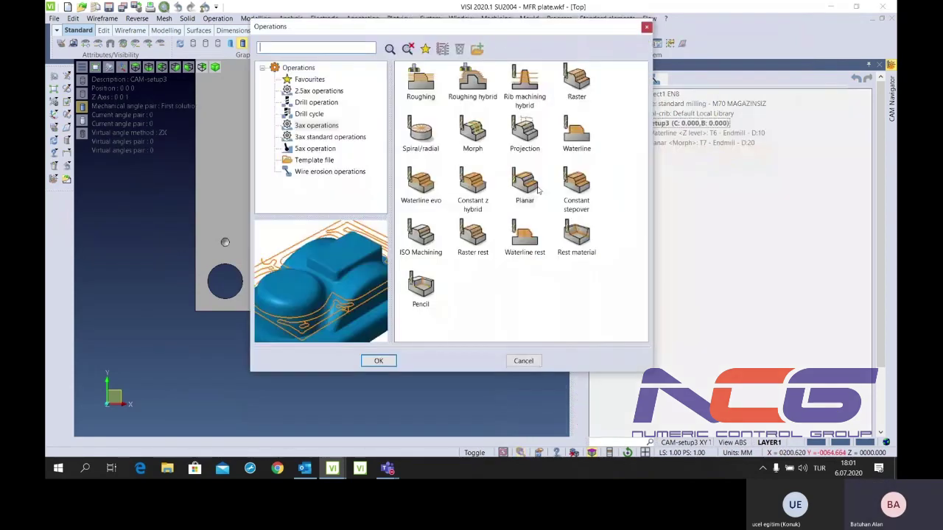
left_click(376, 364)
double_click(685, 113)
left_click(736, 158)
scroll(553, 116, "up", 2)
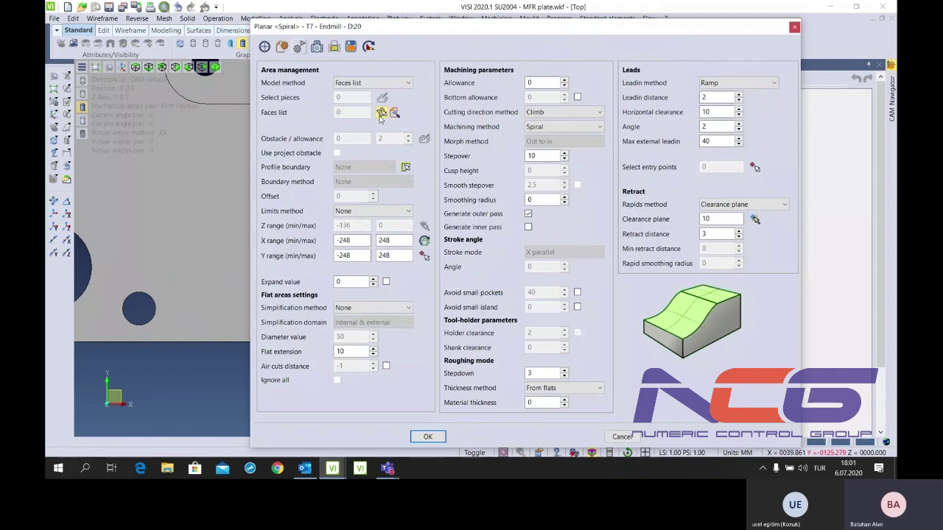
Create a faces list named TABAN2 from the pocket floor face as the machining area
left_click(382, 112)
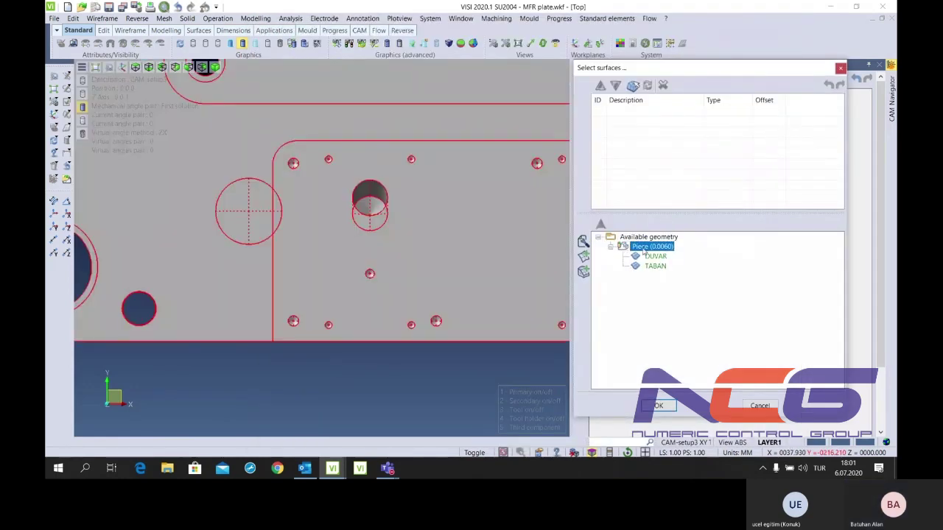
left_click(583, 260)
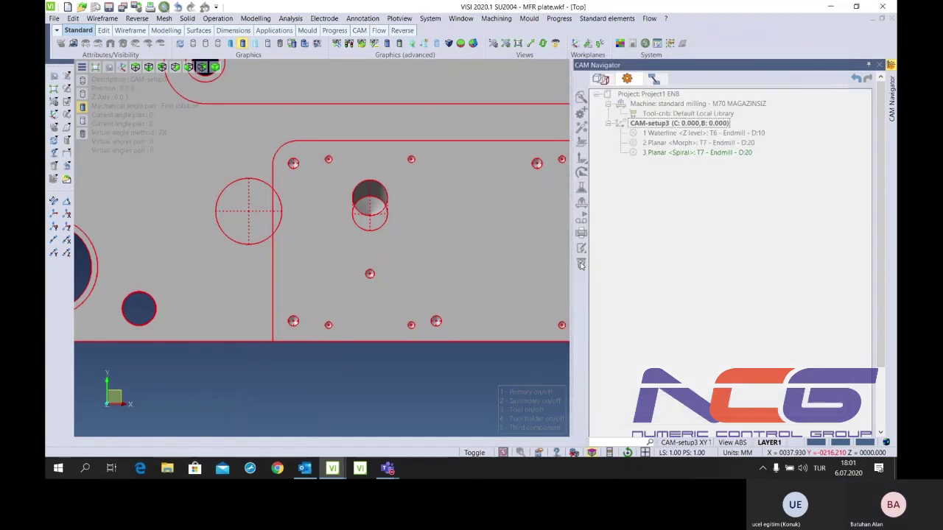
left_click(439, 253)
left_click(608, 391)
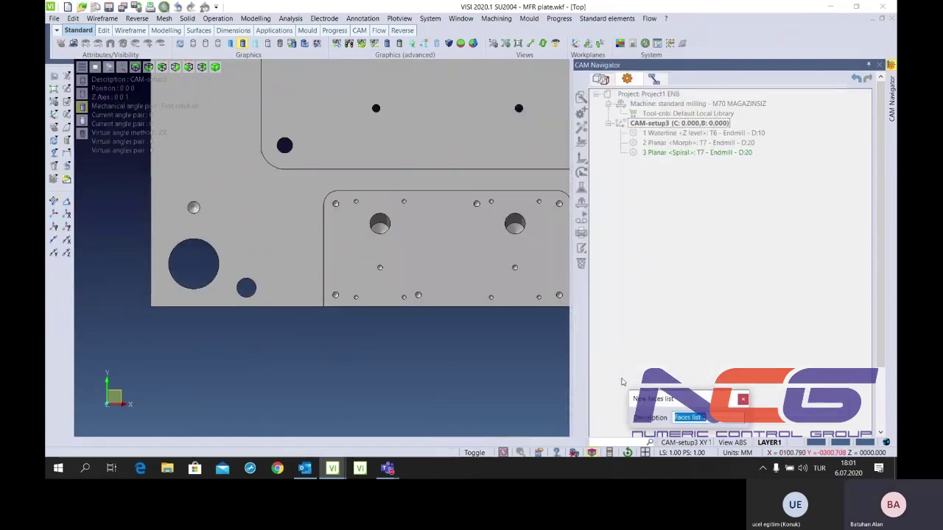
type("TABAN2")
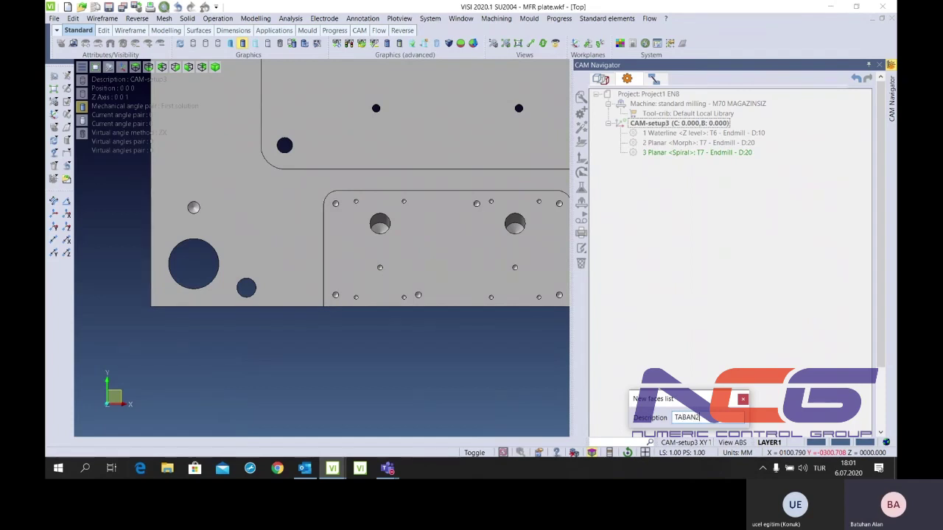
key("Return")
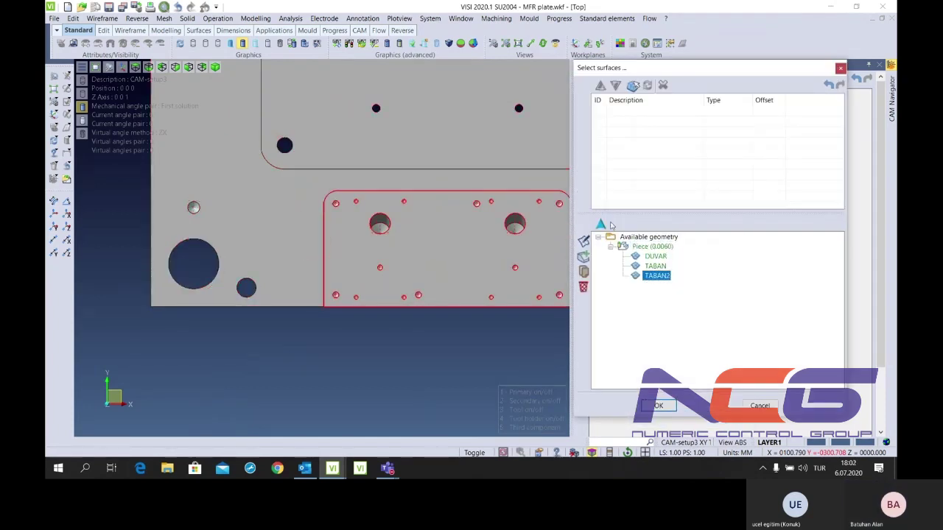
left_click(659, 405)
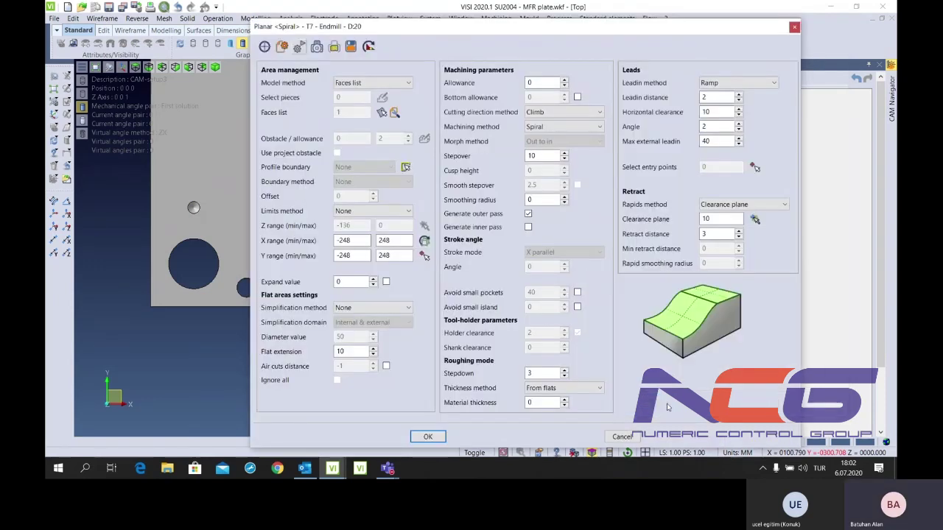
Keep flat area simplification at None and enable air cuts distance at 99999
left_click(363, 281)
type("1")
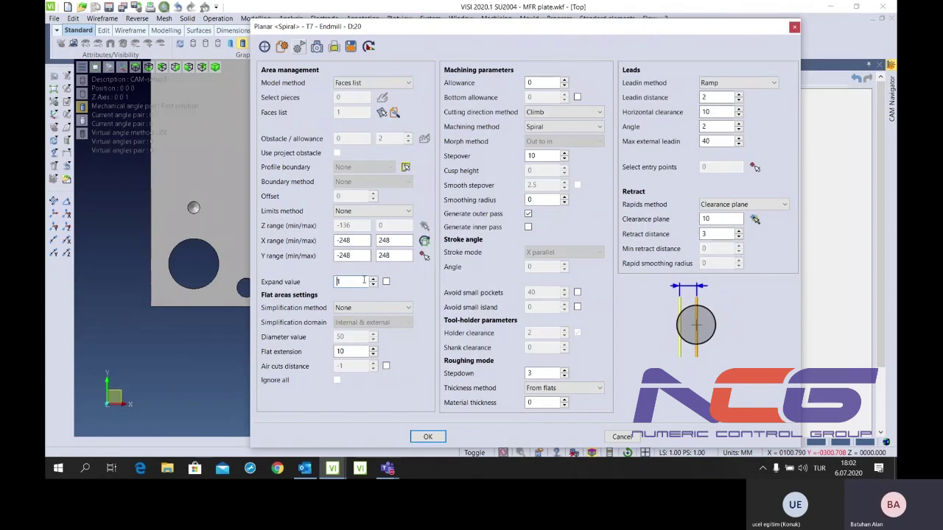
left_click(372, 308)
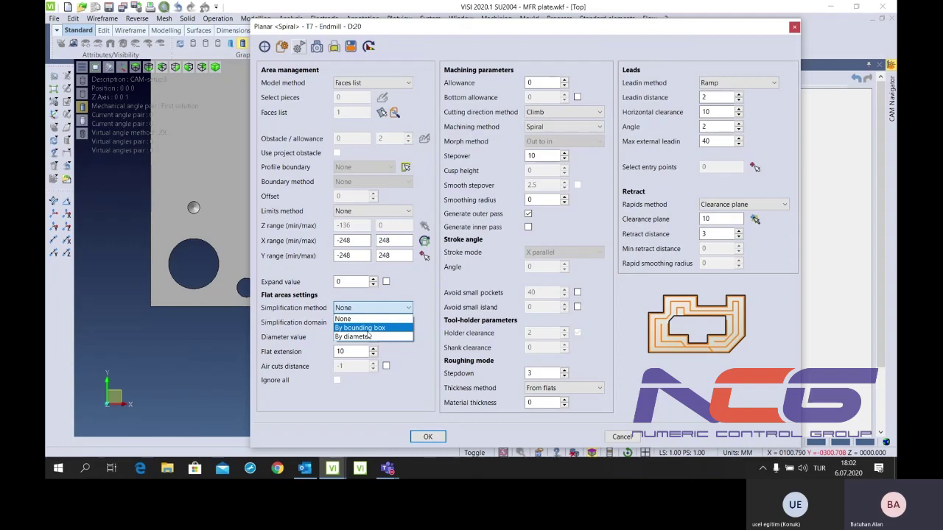
left_click(366, 329)
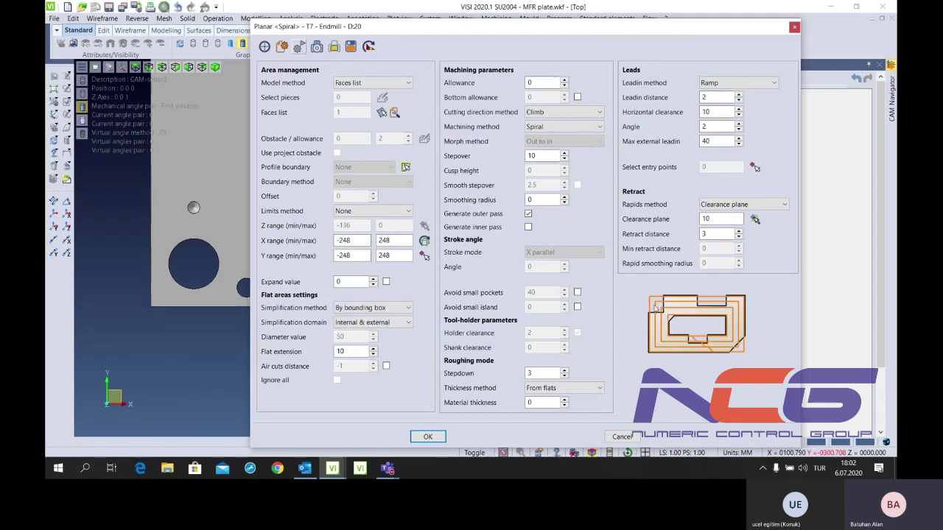
left_click(406, 308)
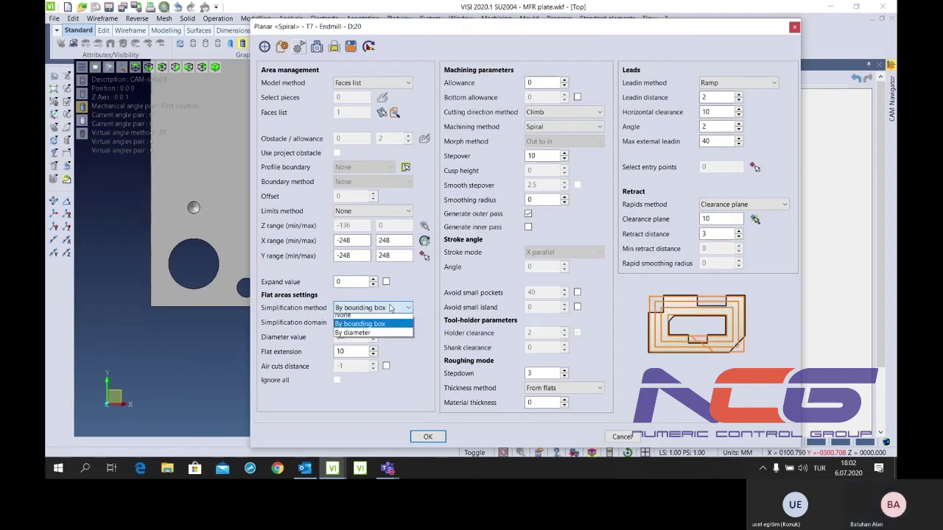
left_click(360, 319)
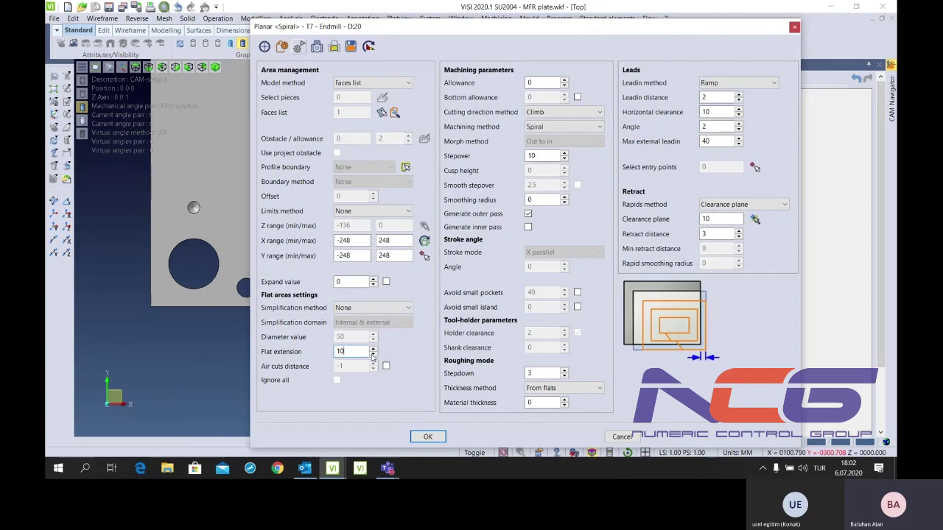
double_click(348, 356)
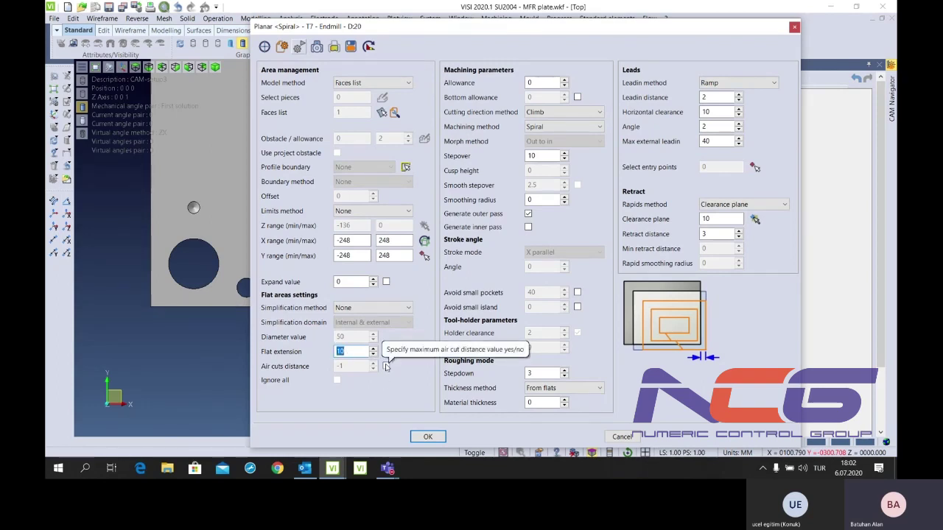
left_click(386, 366)
left_click(337, 380)
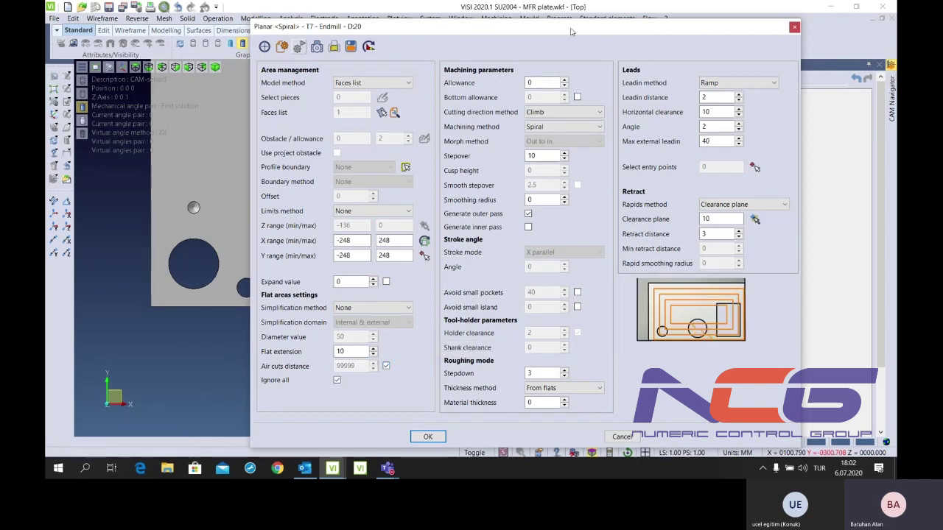
mouse_move(570, 31)
left_mouse_down()
mouse_move(691, 36)
mouse_move(516, 22)
left_mouse_up()
Set the machining method to Morph, In to out, with a stepover of 1
left_click(564, 122)
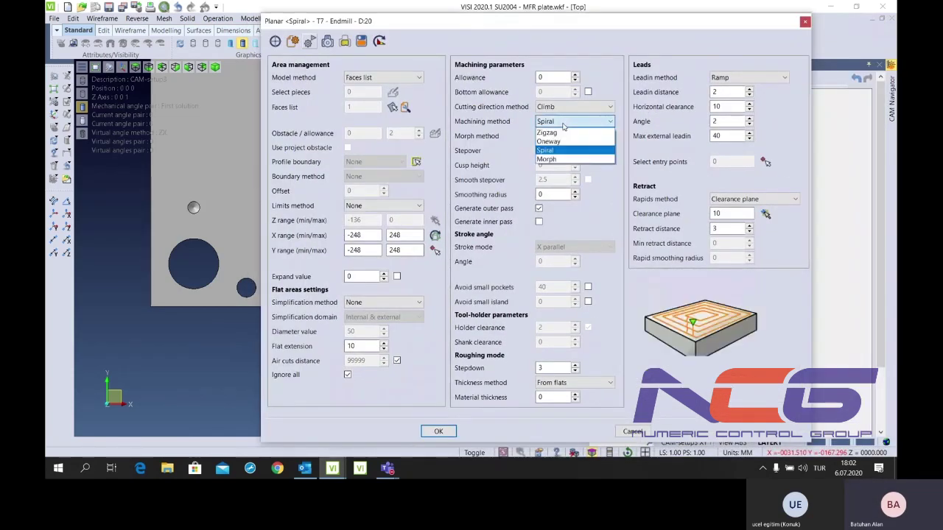
left_click(546, 159)
left_click(573, 135)
left_click(572, 163)
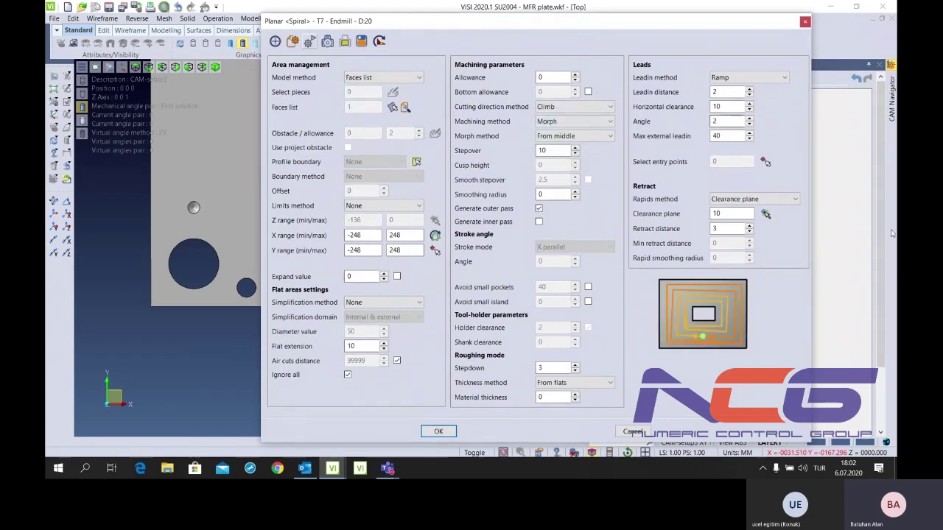
left_click(598, 122)
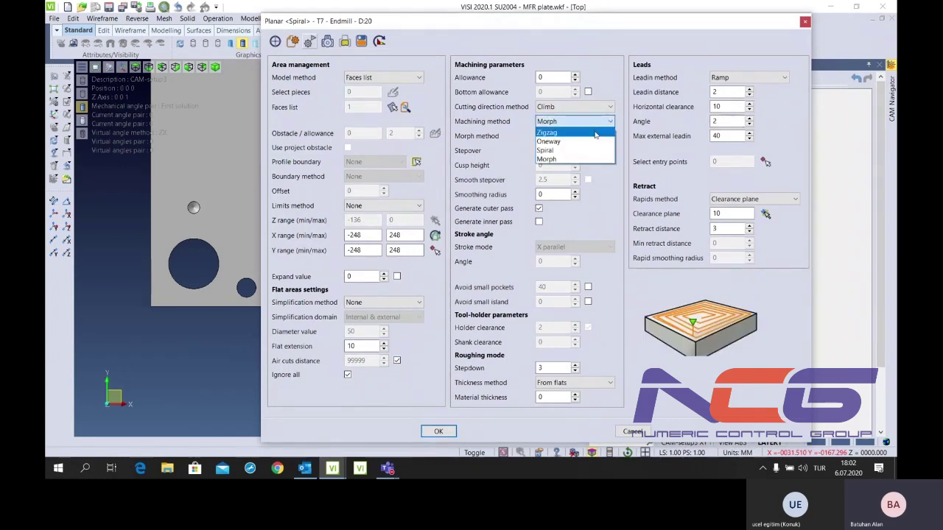
left_click(595, 135)
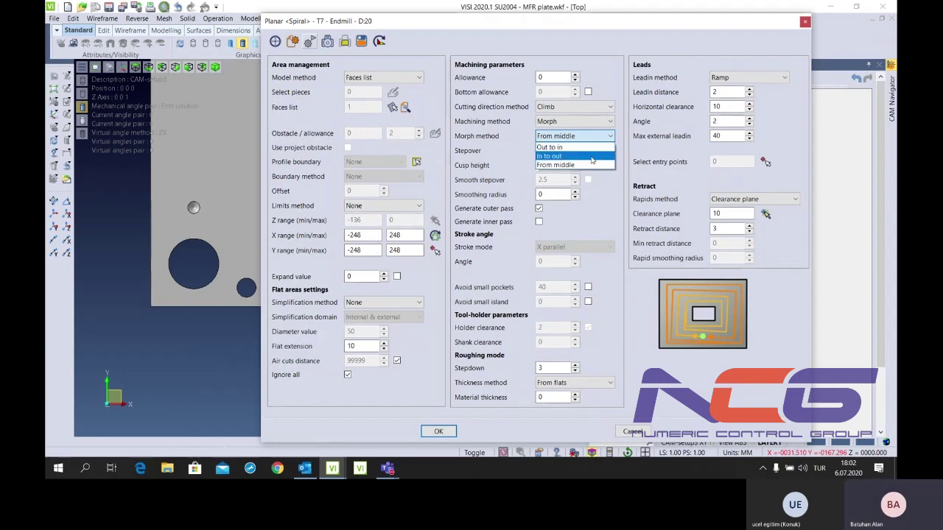
left_click(549, 146)
left_click(567, 136)
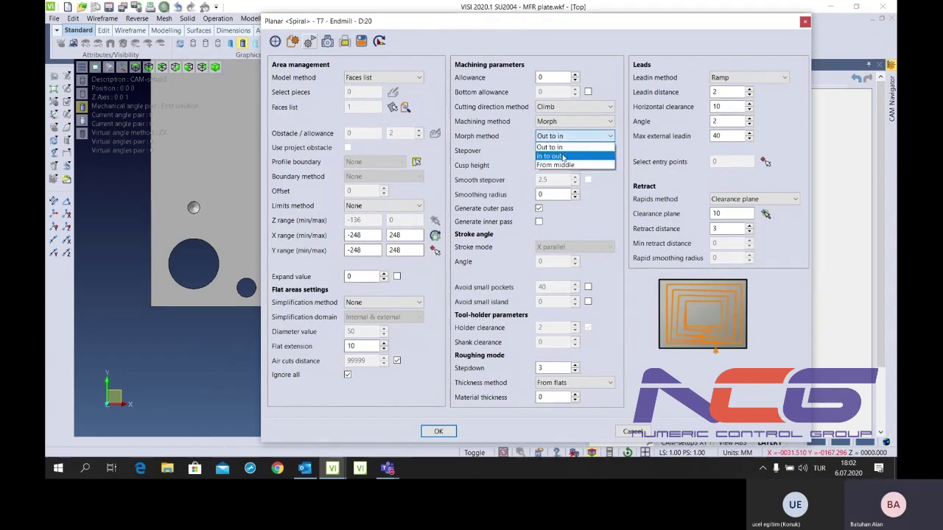
left_click(562, 157)
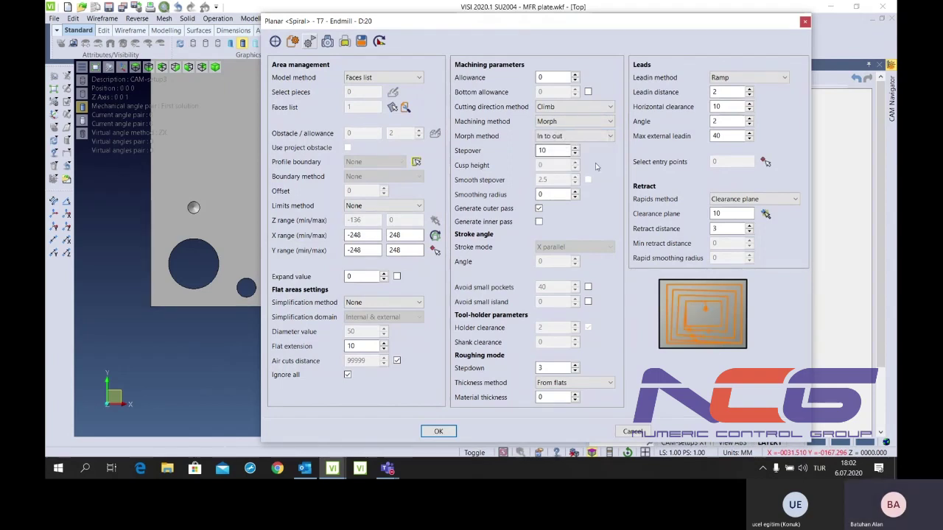
left_click(548, 151)
key("BackSpace")
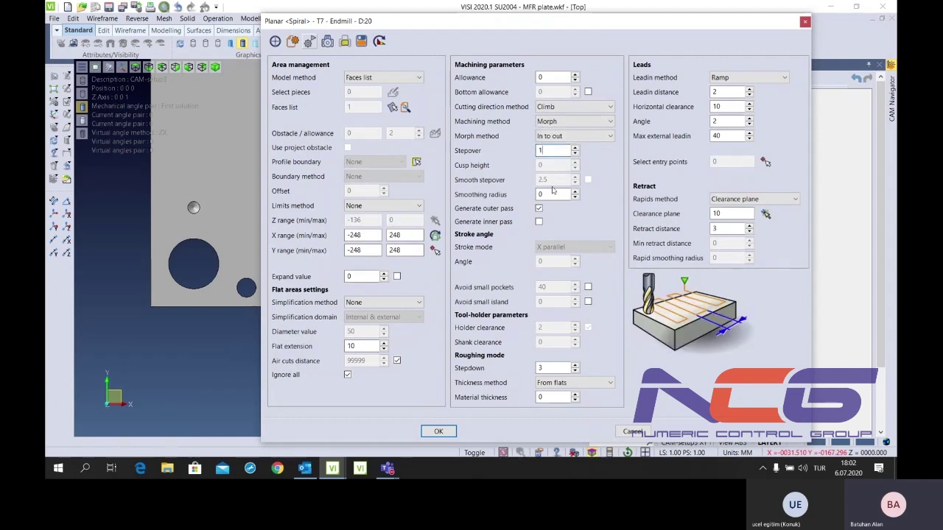
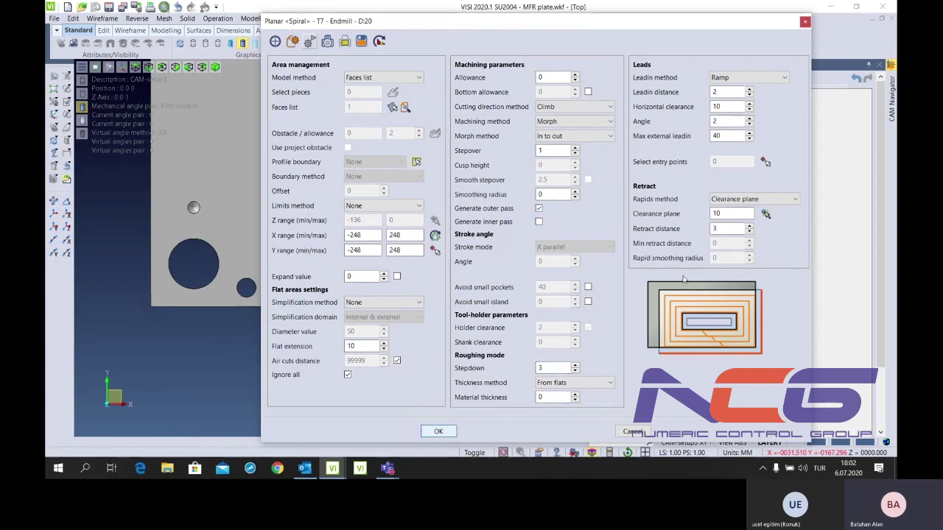
Set Planar Morph rapids to Safety distance, clearance plane 100 and retract distance 5
left_click(753, 199)
left_click(736, 218)
left_click(732, 213)
type("0")
double_click(735, 226)
type("5")
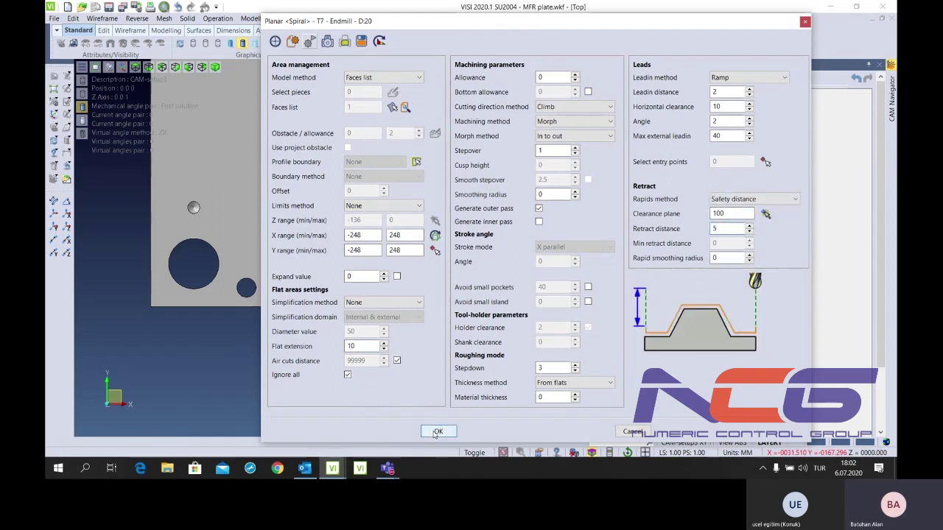
left_click(436, 432)
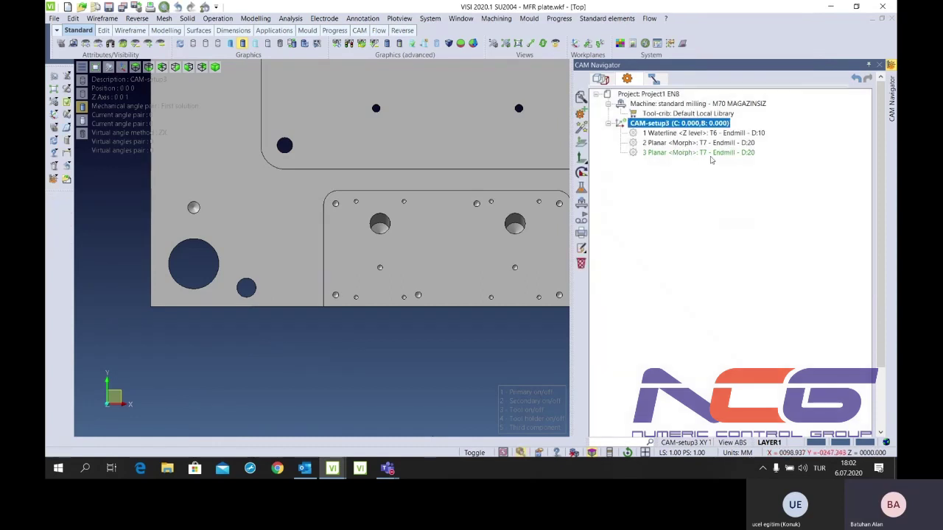
Calculate operation 3 and orbit the view to inspect the pocket toolpath
left_click(709, 153)
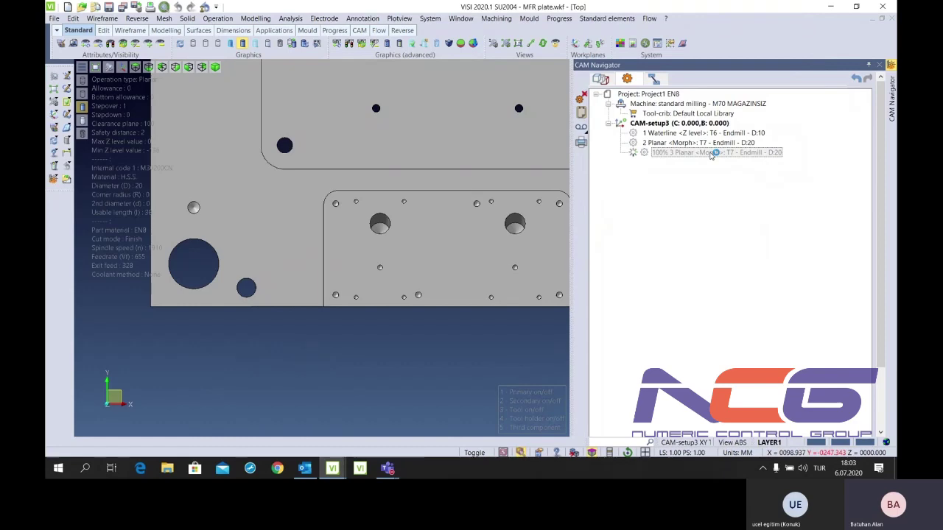
scroll(361, 271, "down", 1)
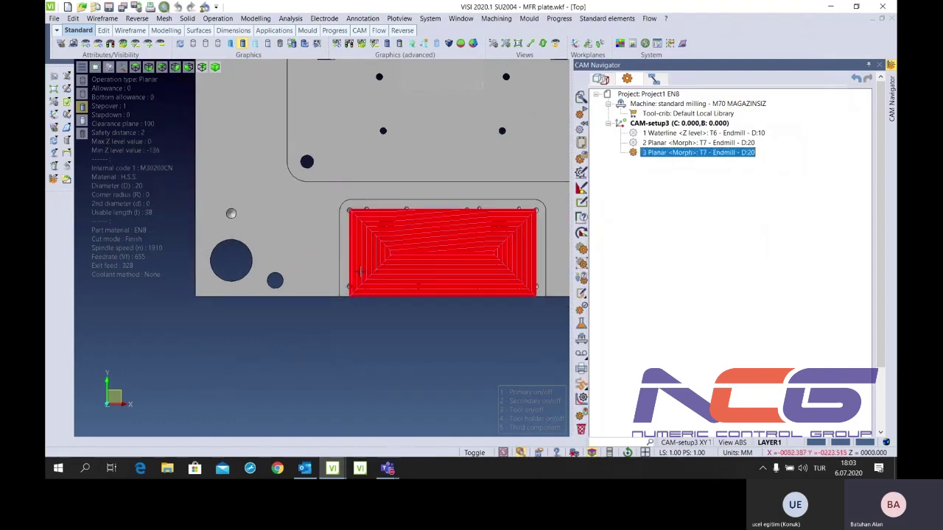
scroll(361, 271, "up", 4)
scroll(368, 277, "down", 2)
scroll(365, 294, "down", 3)
scroll(376, 309, "up", 4)
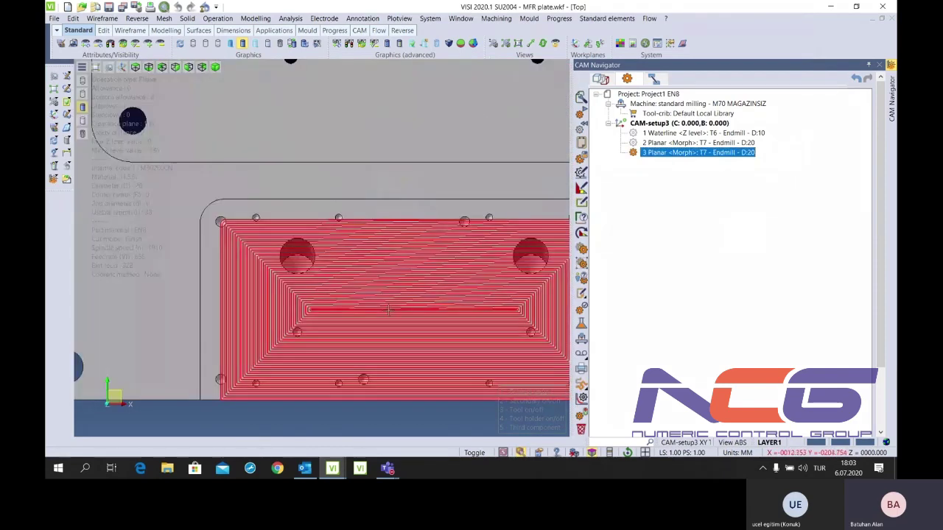
scroll(383, 305, "up", 1)
scroll(346, 280, "down", 2)
scroll(295, 250, "up", 1)
scroll(254, 230, "down", 1)
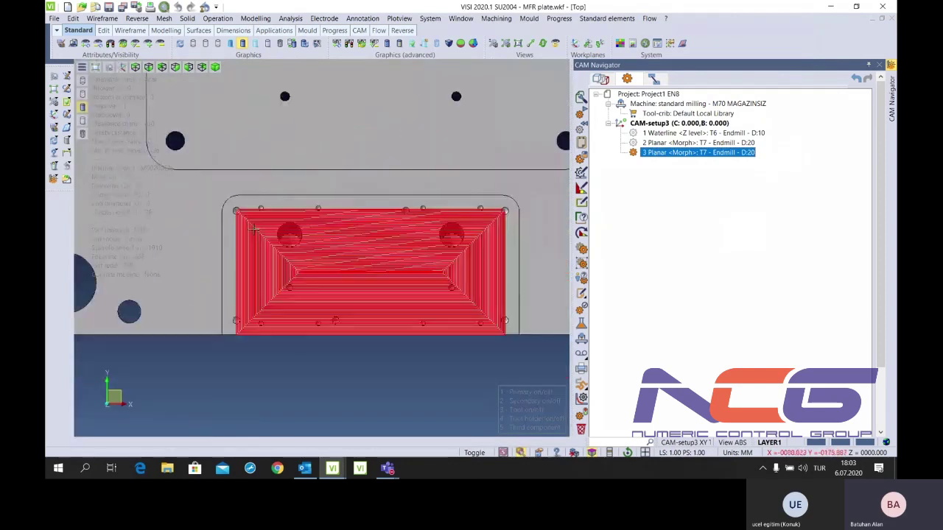
middle_click_drag(253, 230, 247, 243)
scroll(244, 250, "up", 1)
scroll(242, 256, "up", 2)
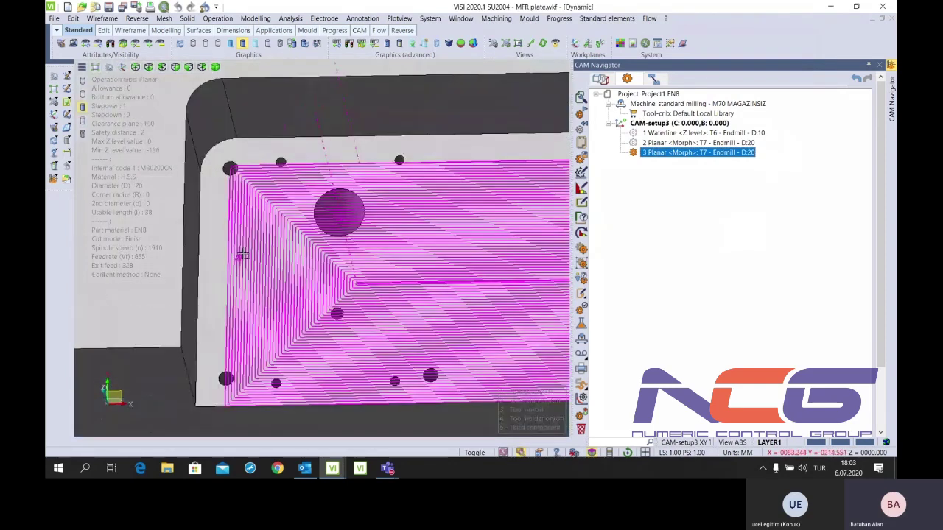
Change Planar Morph's flat extension to 9 and expand value to 10
double_click(673, 152)
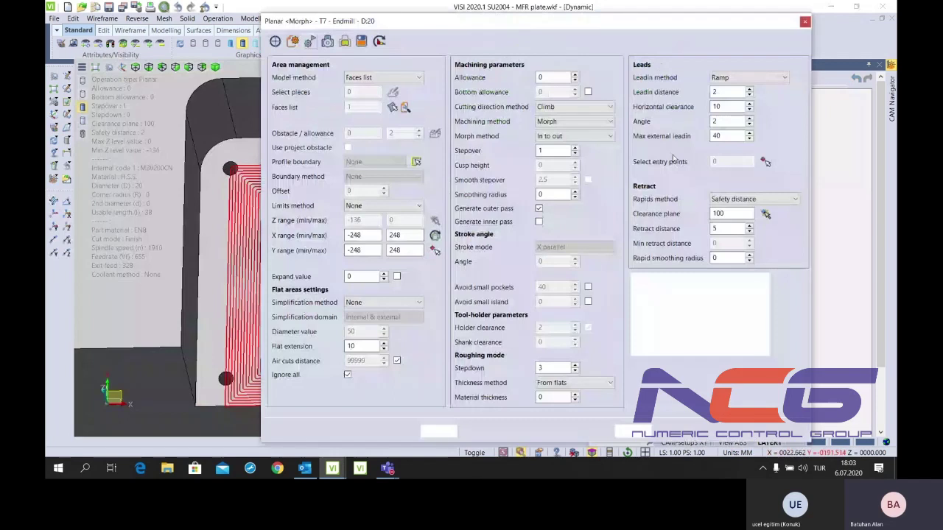
left_click(372, 346)
type("10")
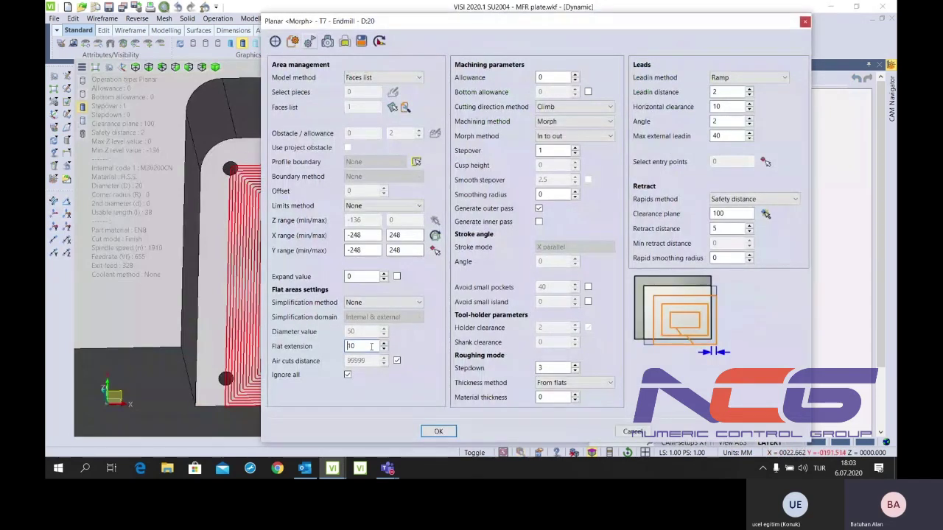
key("Down")
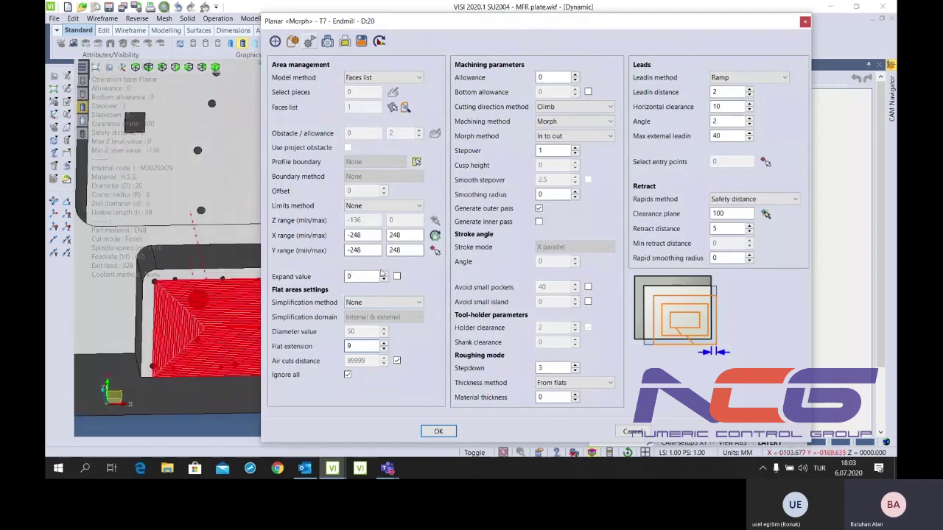
left_click(368, 276)
type("8")
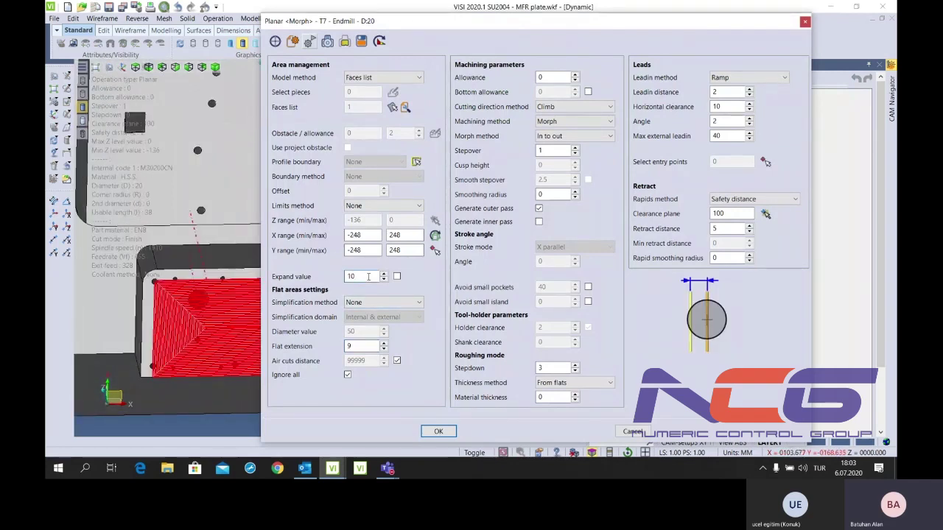
left_click(436, 433)
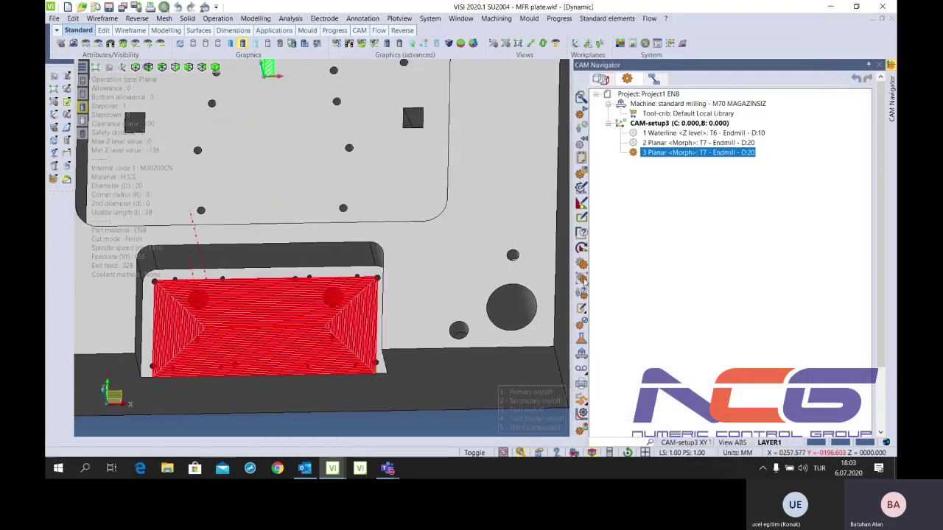
Recalculate the Planar Morph toolpath and inspect it in perspective
left_click(582, 281)
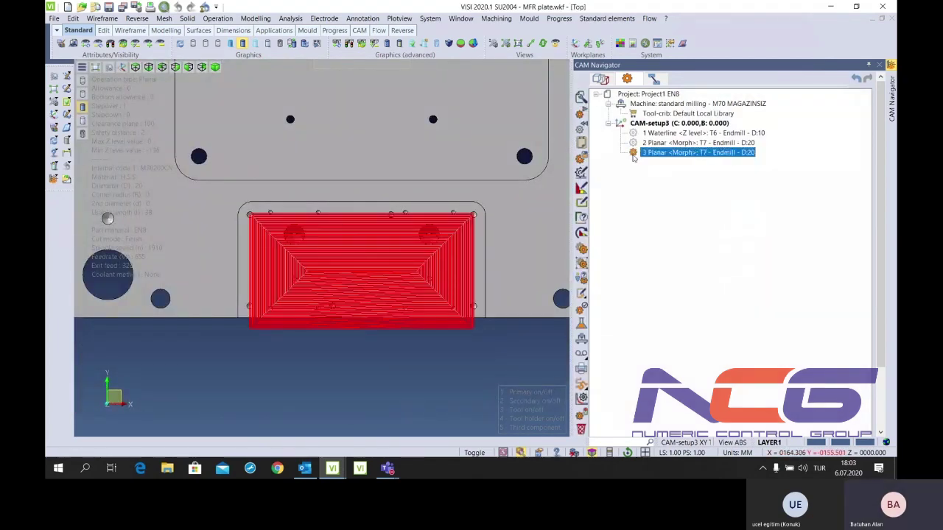
scroll(291, 316, "up", 2)
scroll(280, 324, "up", 2)
scroll(257, 332, "down", 3)
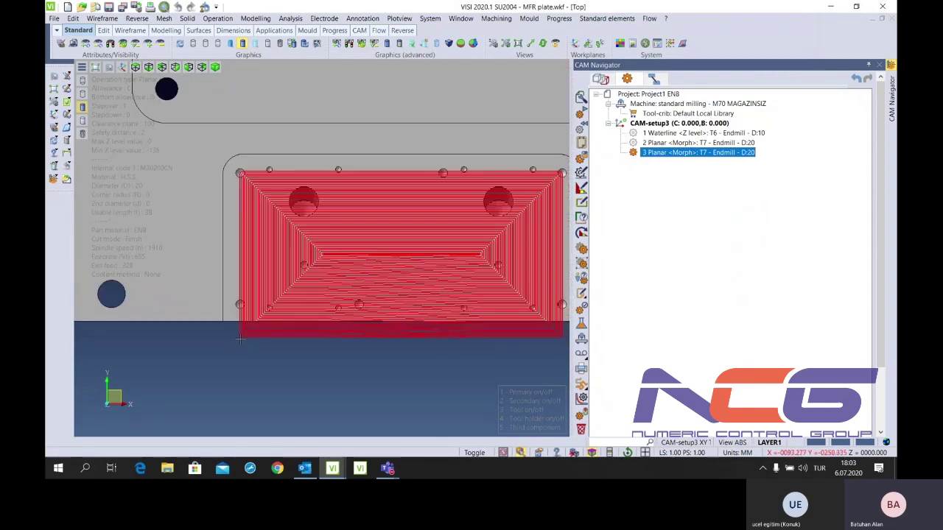
scroll(240, 338, "down", 1)
scroll(240, 339, "up", 3)
scroll(243, 337, "up", 2)
scroll(273, 324, "down", 3)
scroll(304, 310, "up", 1)
scroll(304, 309, "up", 2)
scroll(304, 309, "down", 4)
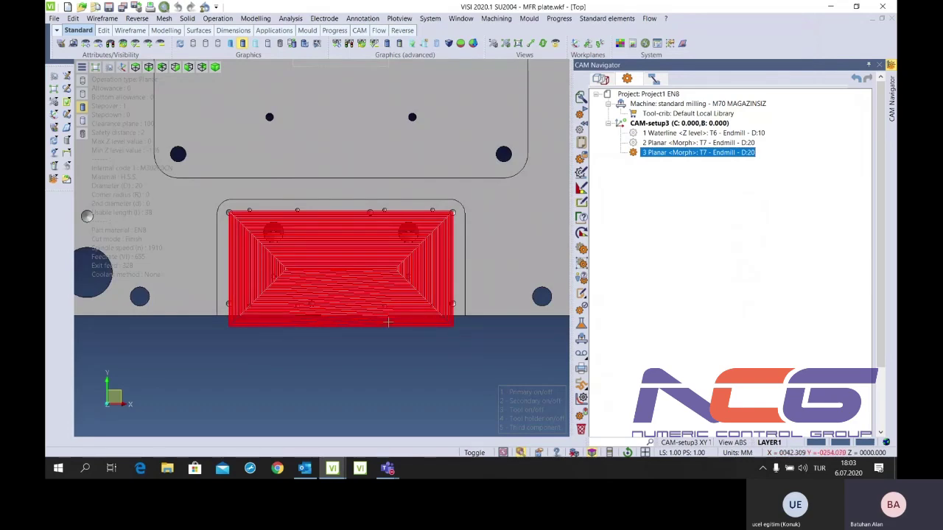
middle_click_drag(388, 322, 252, 237)
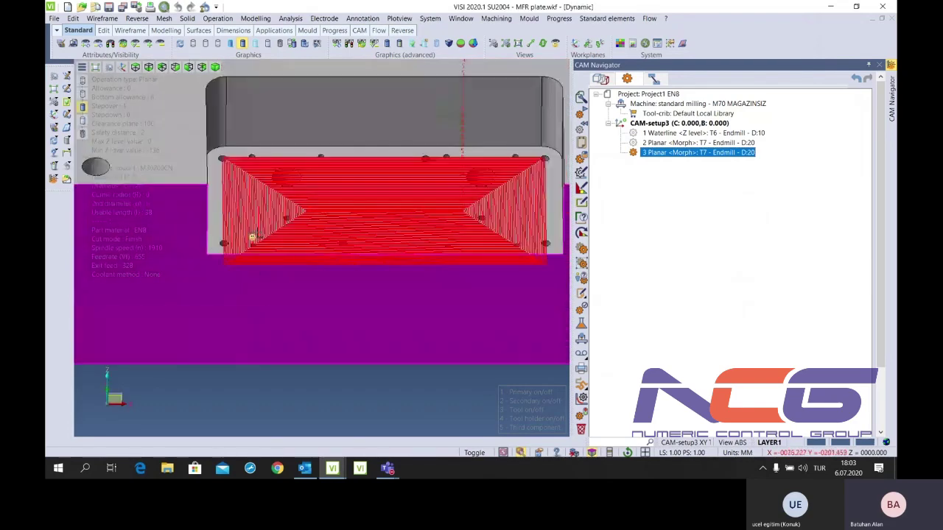
scroll(252, 237, "up", 3)
scroll(249, 246, "up", 2)
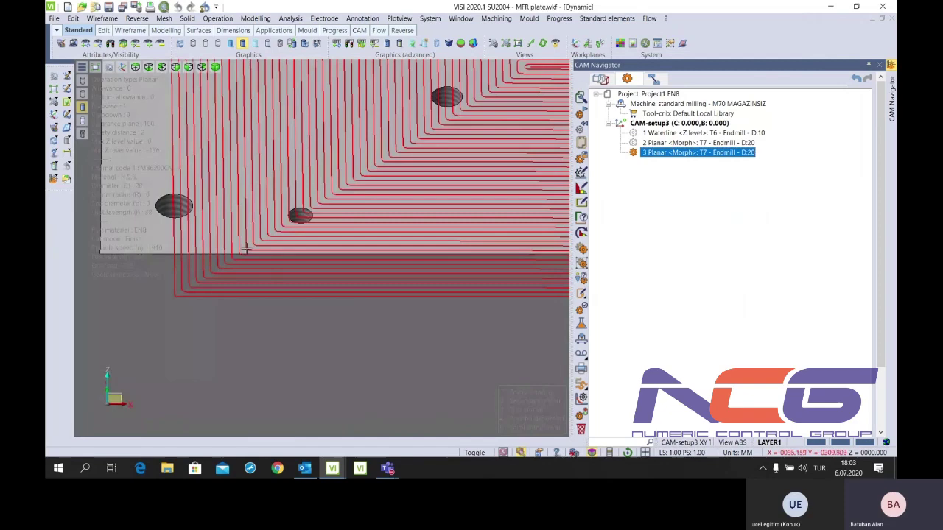
scroll(246, 251, "down", 3)
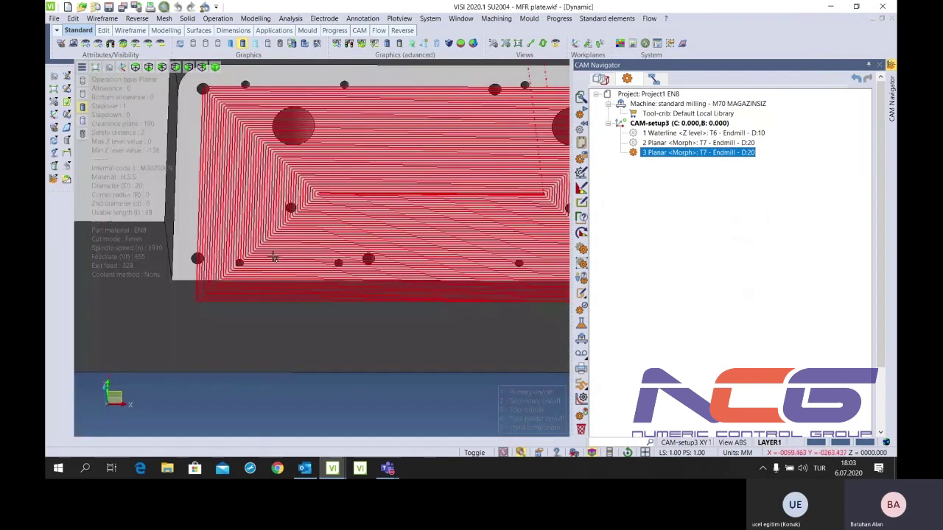
scroll(274, 257, "down", 2)
scroll(271, 269, "down", 2)
scroll(270, 271, "up", 2)
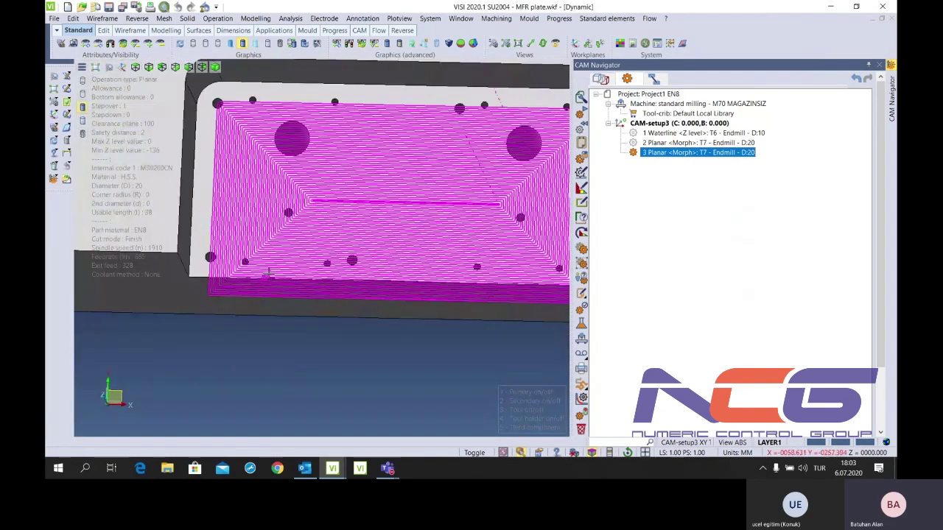
scroll(270, 275, "up", 1)
scroll(270, 277, "down", 2)
scroll(270, 276, "down", 3)
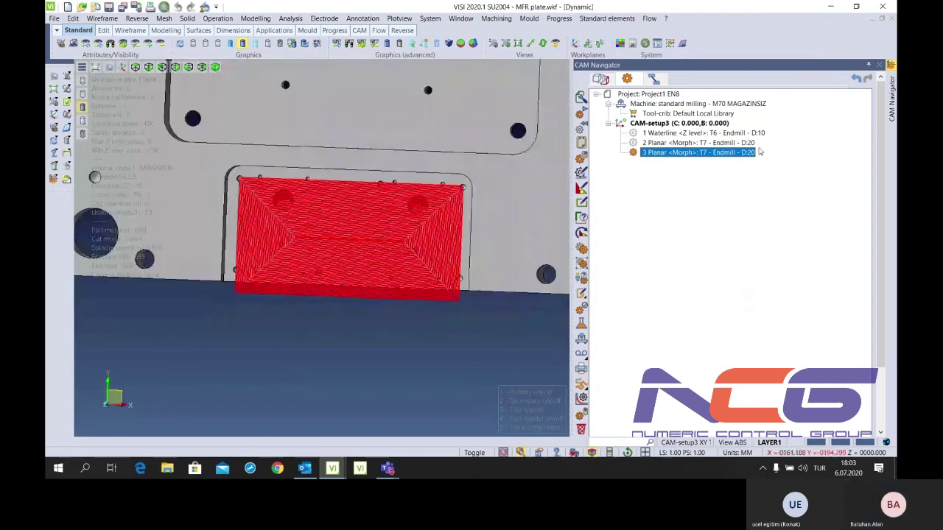
Review stepdown and smoothing radius without changes, then switch to Rest Machining.wkf
double_click(716, 153)
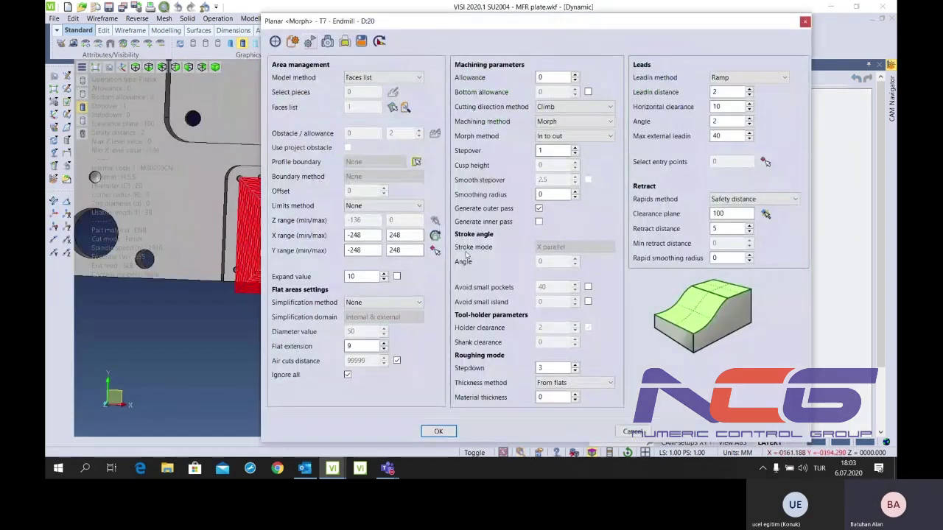
left_click(560, 365)
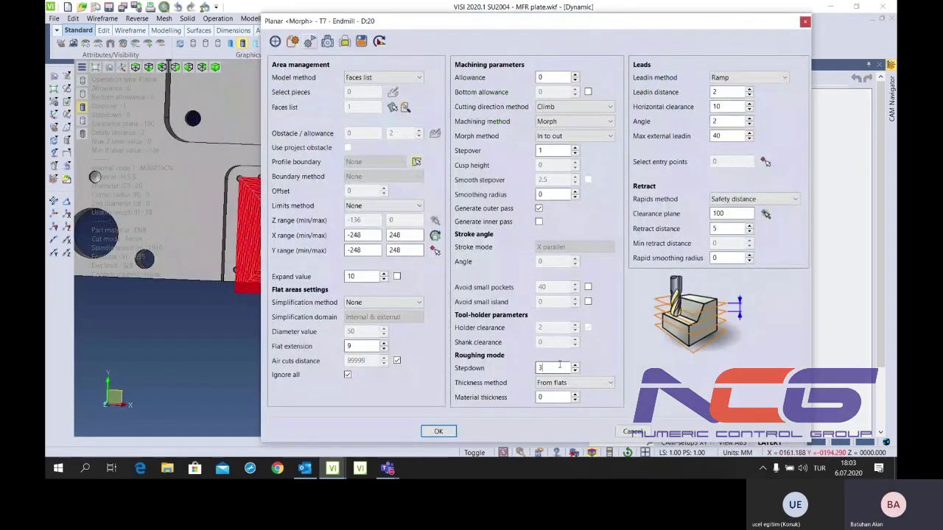
left_click(551, 193)
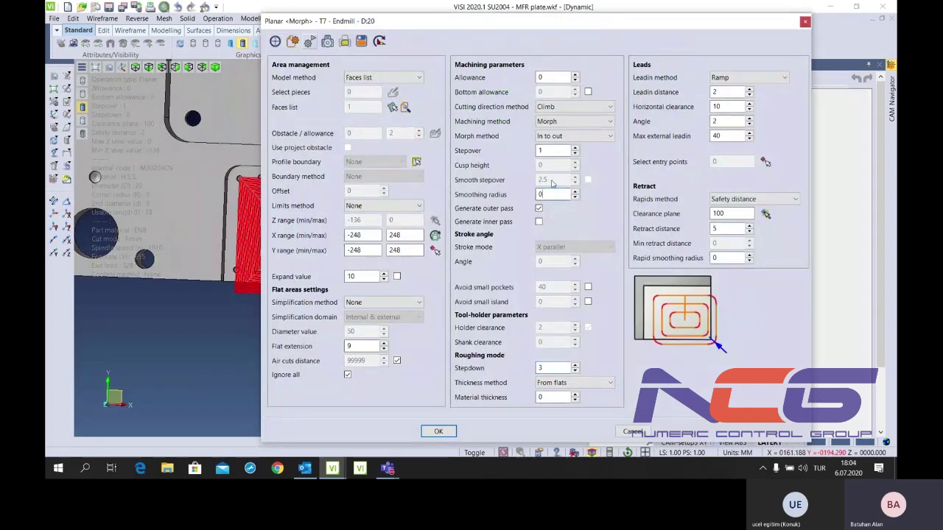
left_click(631, 431)
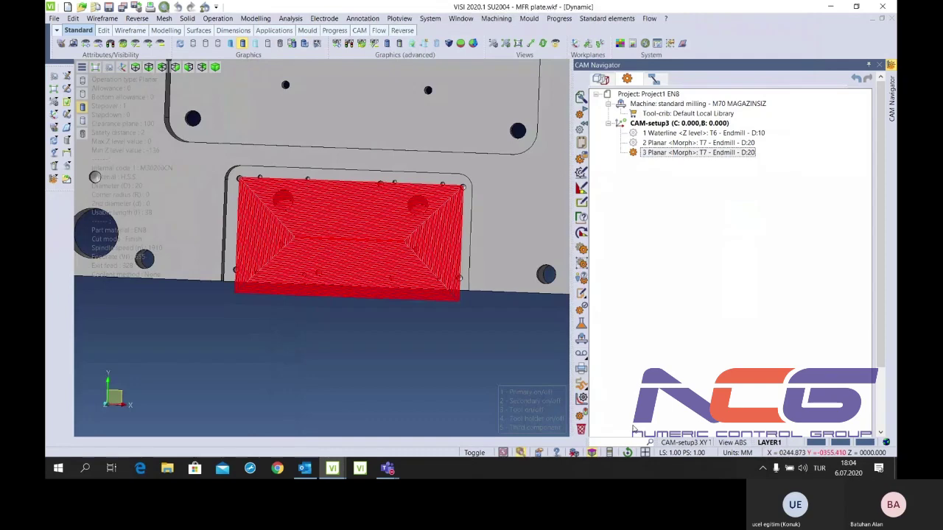
left_click(359, 468)
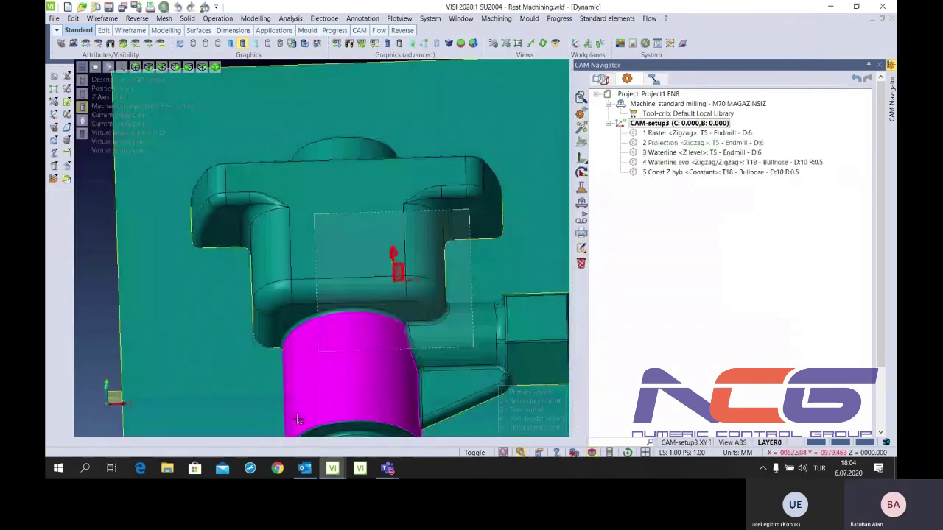
Add a Constant stepover operation using Bullnose tool T18
left_click(713, 150)
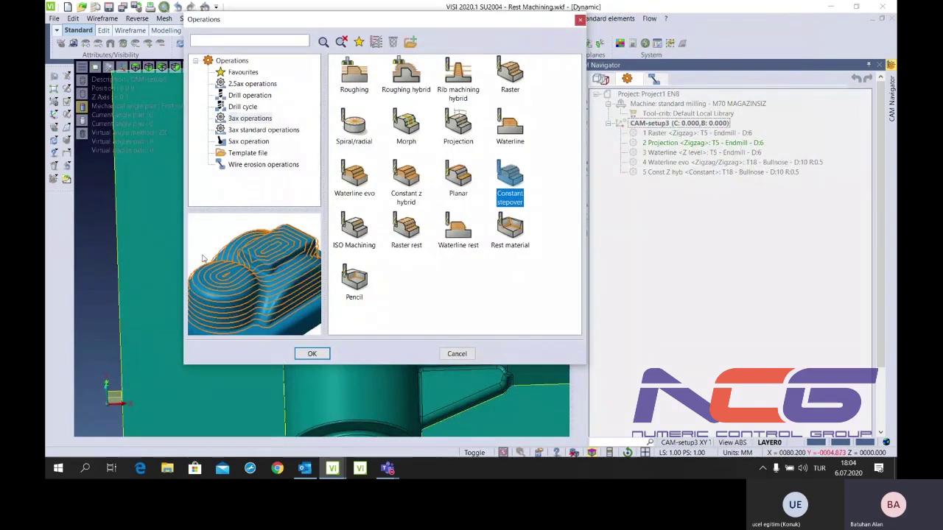
left_click(310, 354)
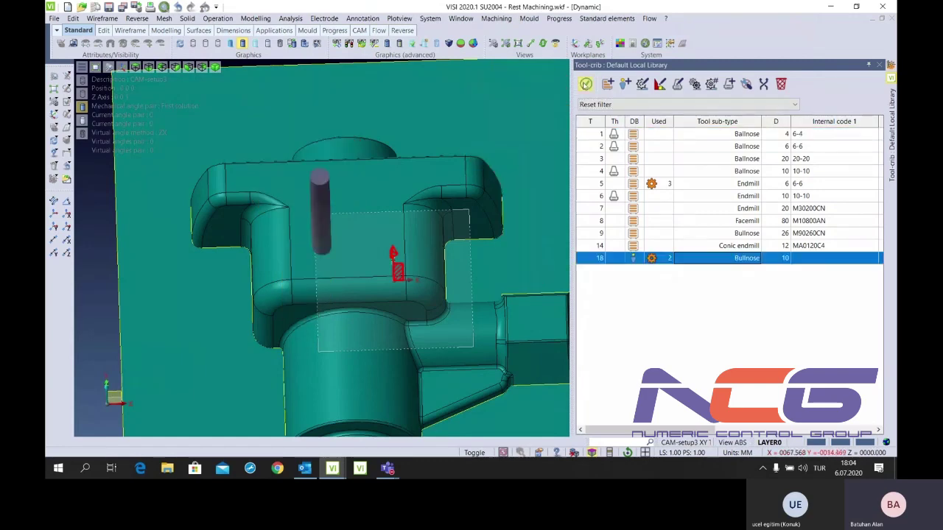
left_click(584, 83)
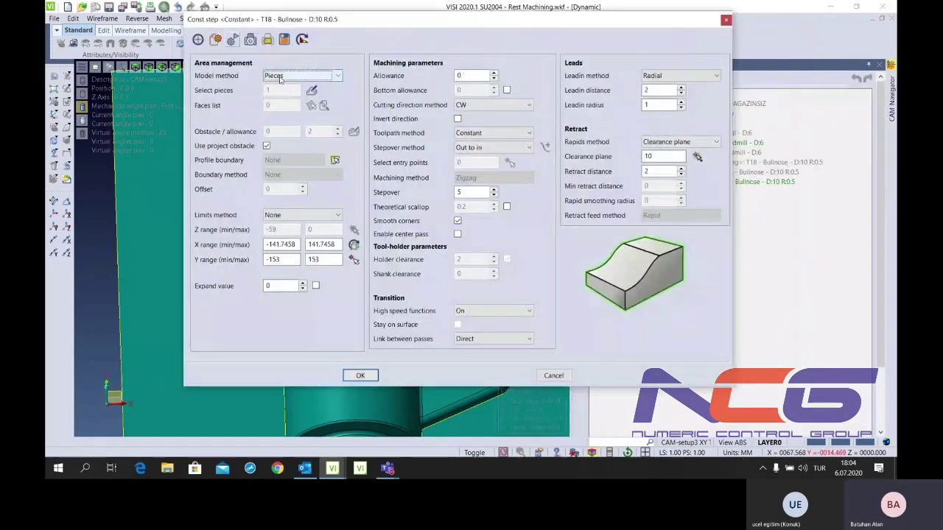
Pick a boundary profile, enable separate bottom allowance and keep CW cutting direction
left_click(335, 159)
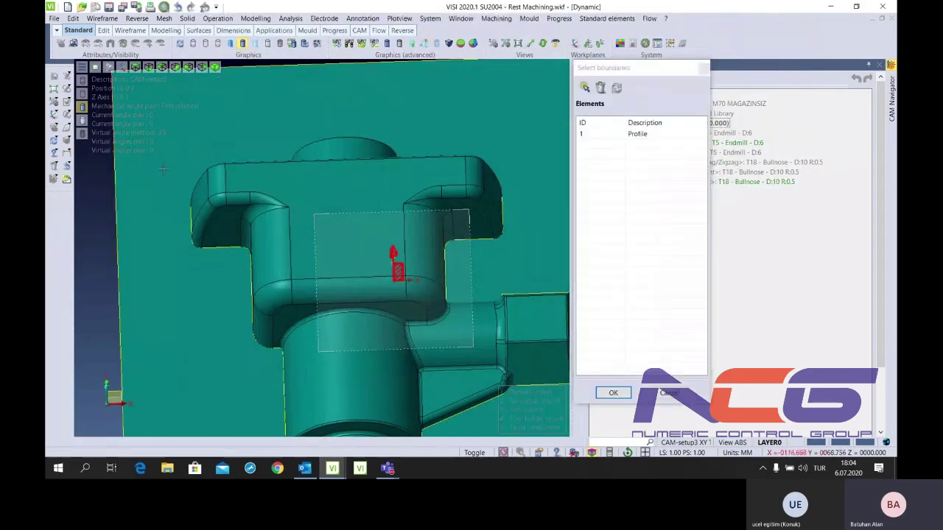
right_click(153, 174)
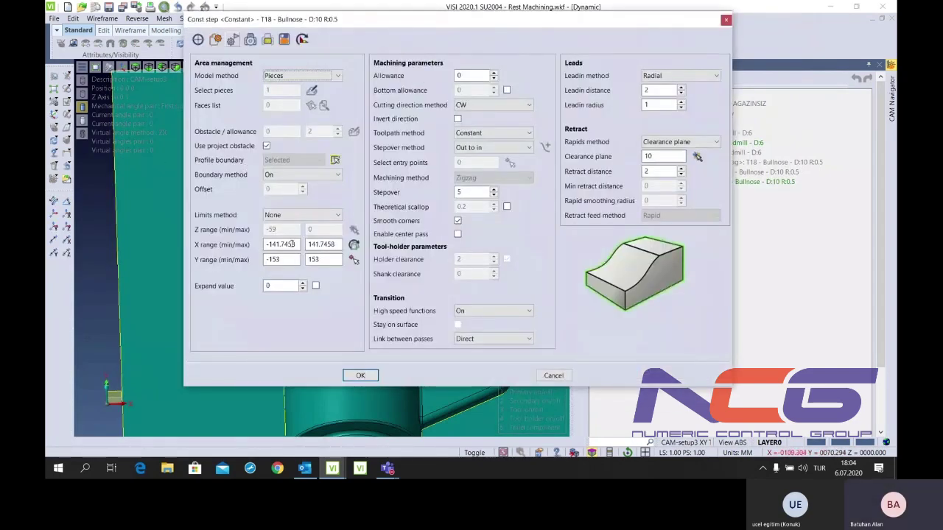
left_click(507, 90)
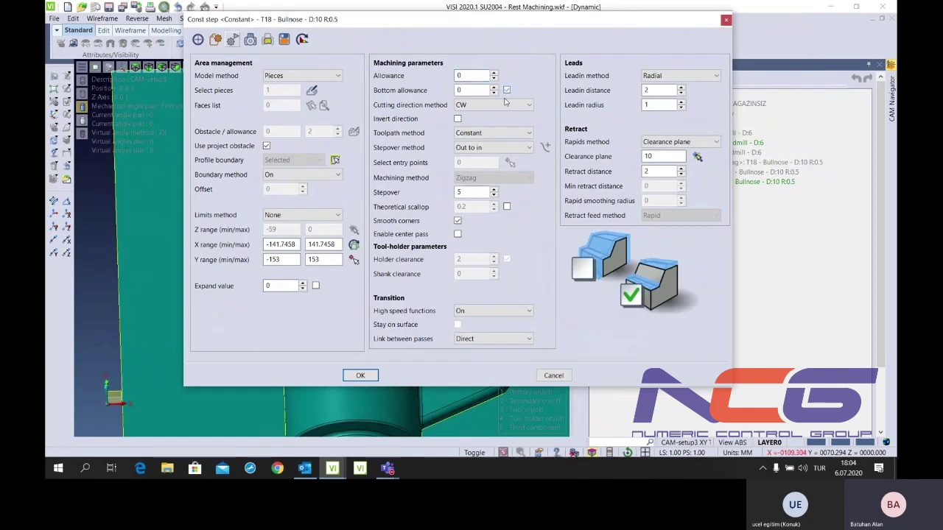
left_click(503, 105)
left_click(504, 107)
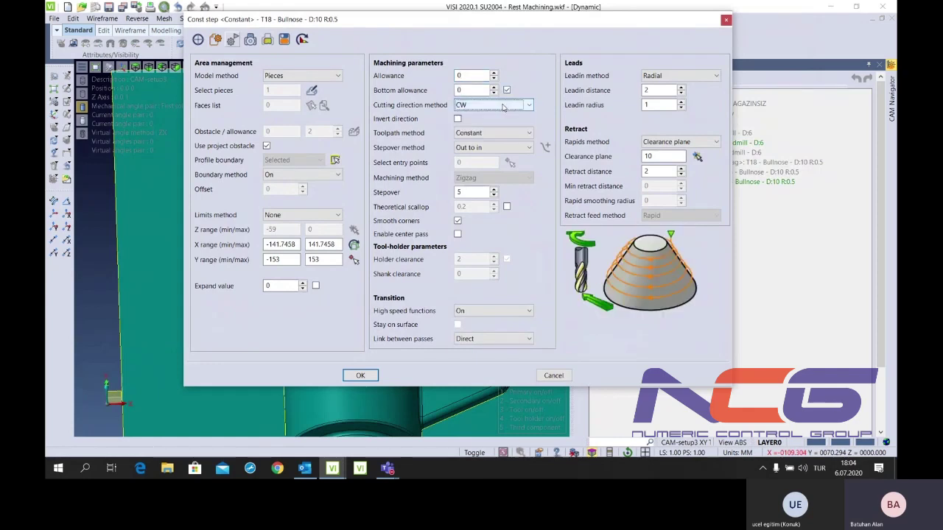
scroll(503, 107, "down", 2)
Try the Morph toolpath method, then return to Constant
left_click(482, 132)
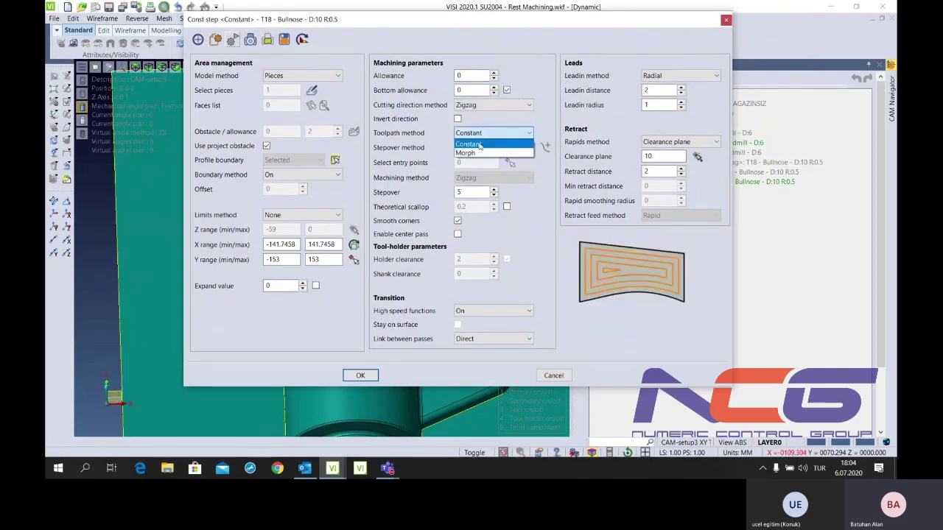
left_click(478, 152)
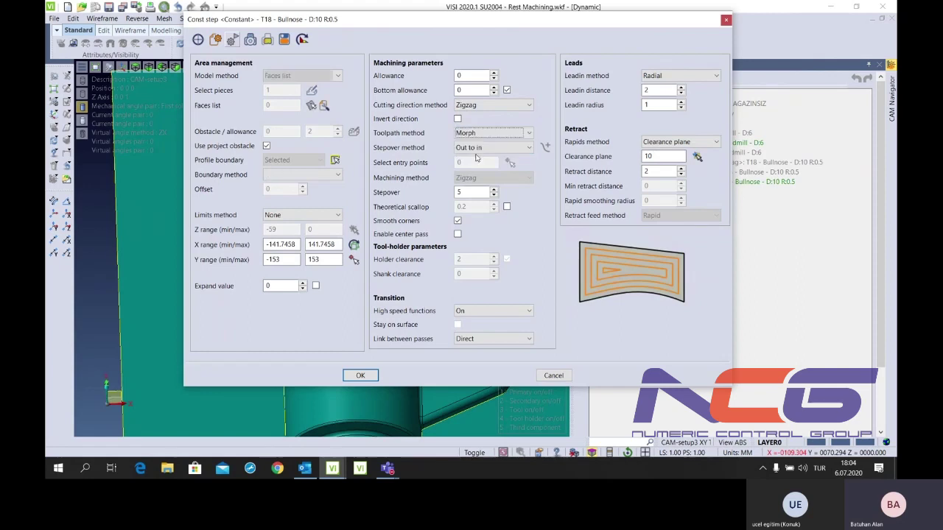
left_click(489, 132)
left_click(485, 142)
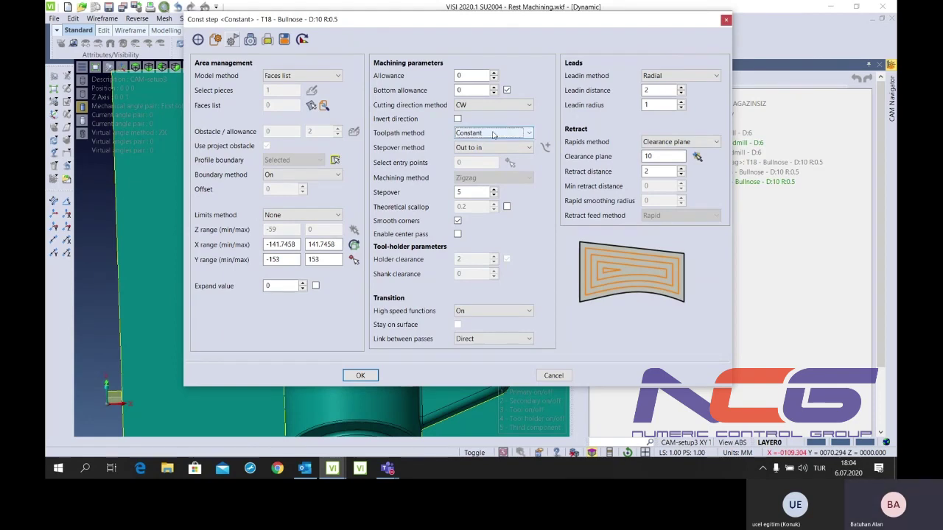
left_click(493, 134)
left_click(475, 143)
Try By curves and By points, then settle on Out to in stepover of 1
left_click(486, 147)
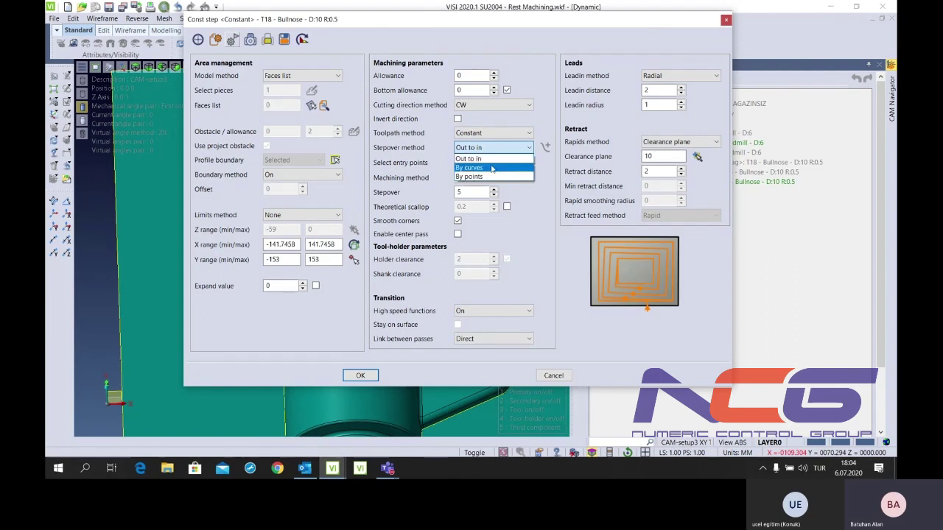
left_click(492, 168)
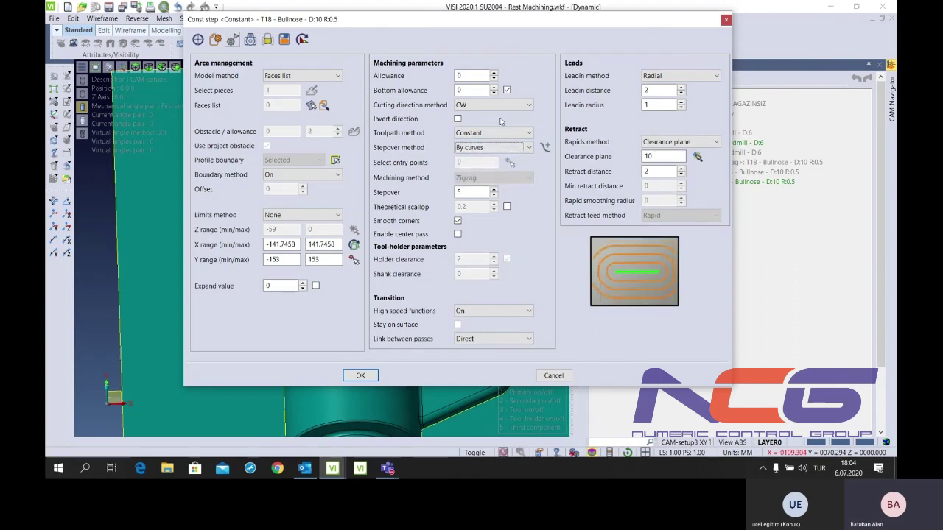
left_click(492, 147)
left_click(471, 177)
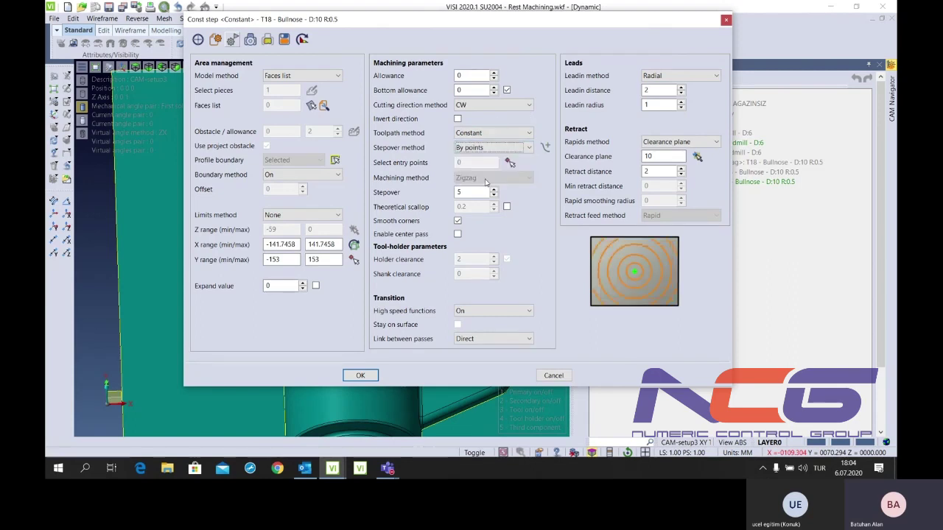
left_click(493, 148)
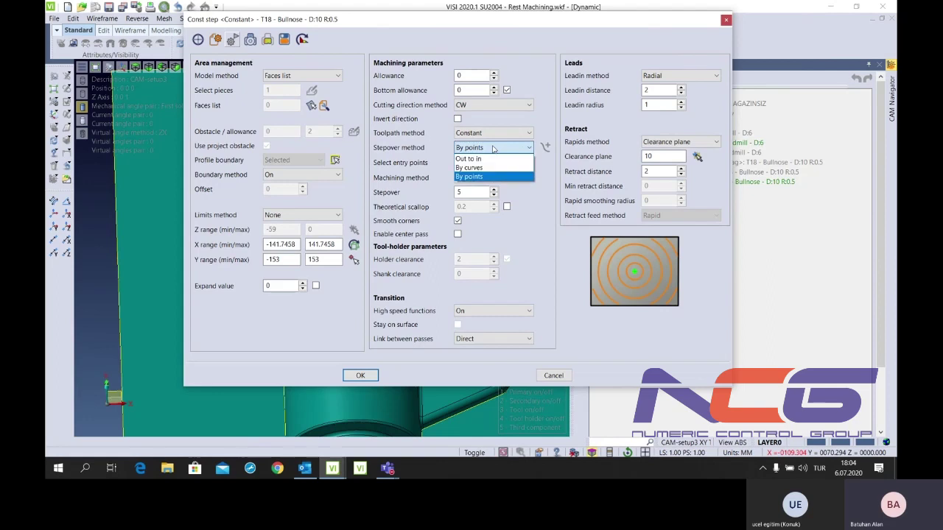
left_click(471, 158)
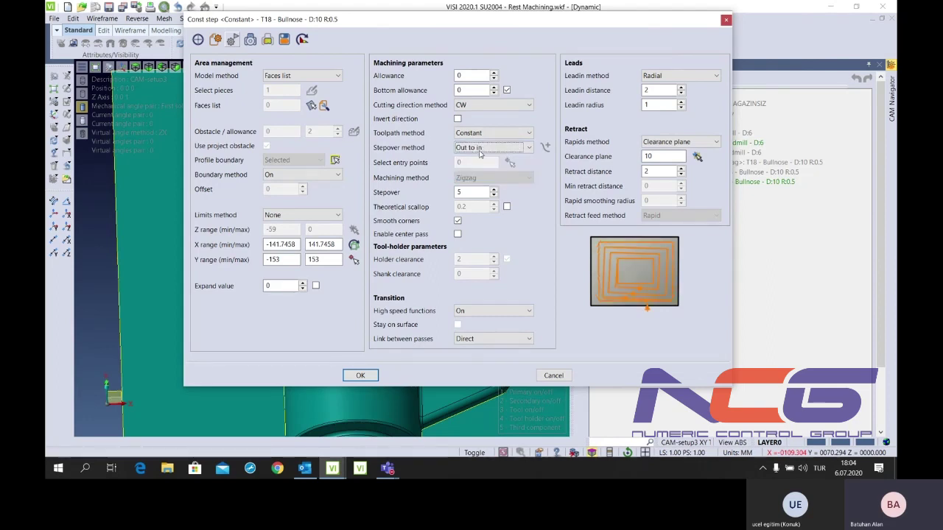
left_click(463, 192)
key("BackSpace")
type("1")
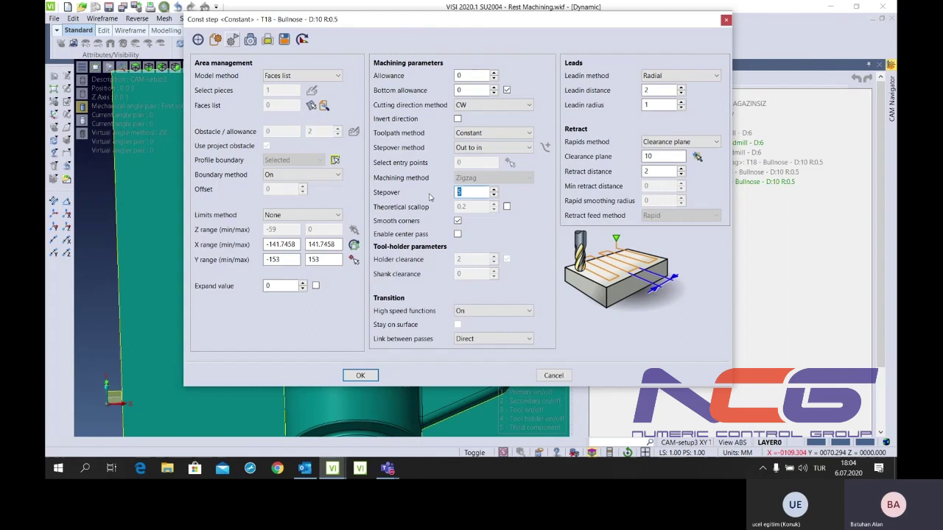
Leave center pass off, smooth corners on and high speed functions On
left_click(458, 234)
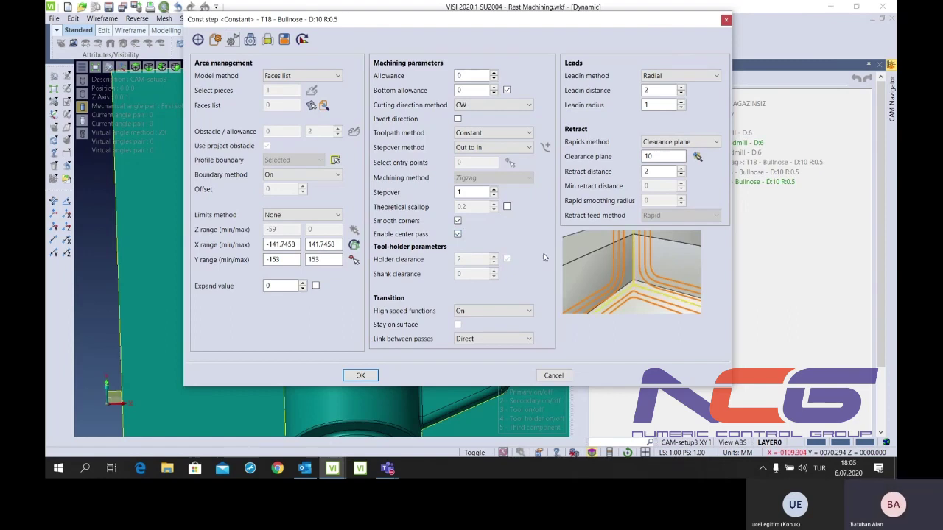
left_click(458, 232)
left_click(457, 225)
left_click(446, 222)
left_click(485, 310)
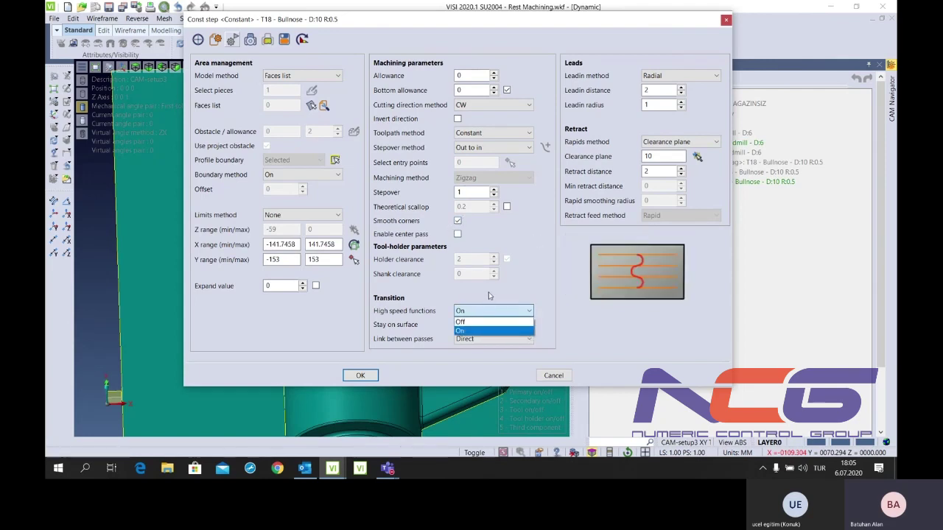
left_click(511, 312)
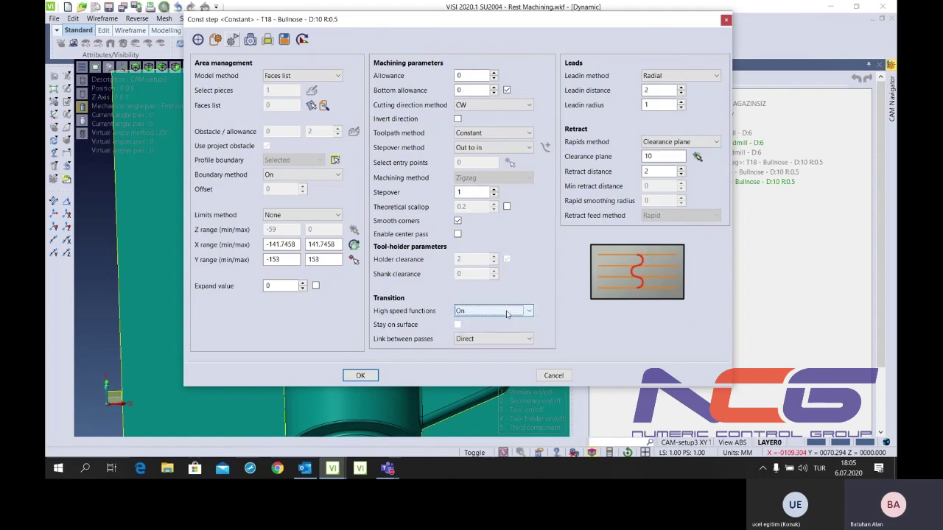
Link passes with a 3D spiral and keep the Radial leadin
left_click(478, 339)
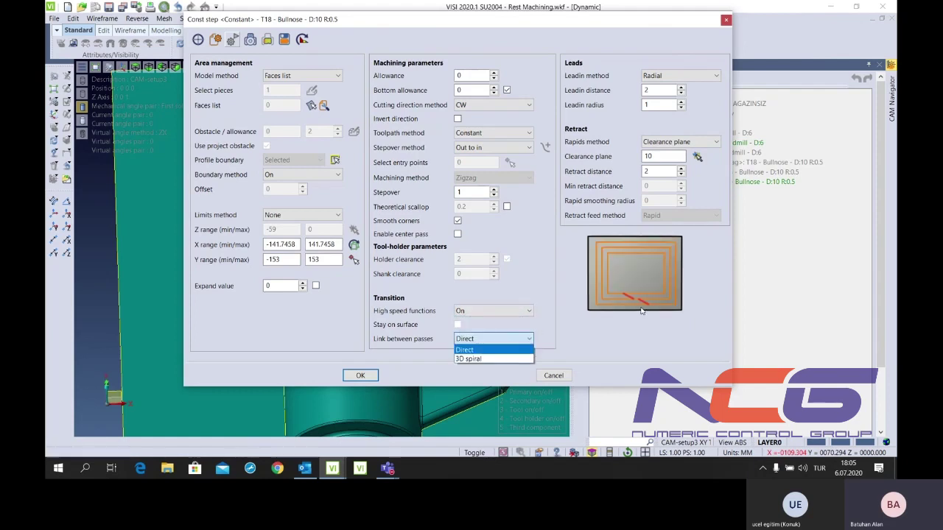
left_click(489, 350)
left_click(489, 339)
left_click(478, 358)
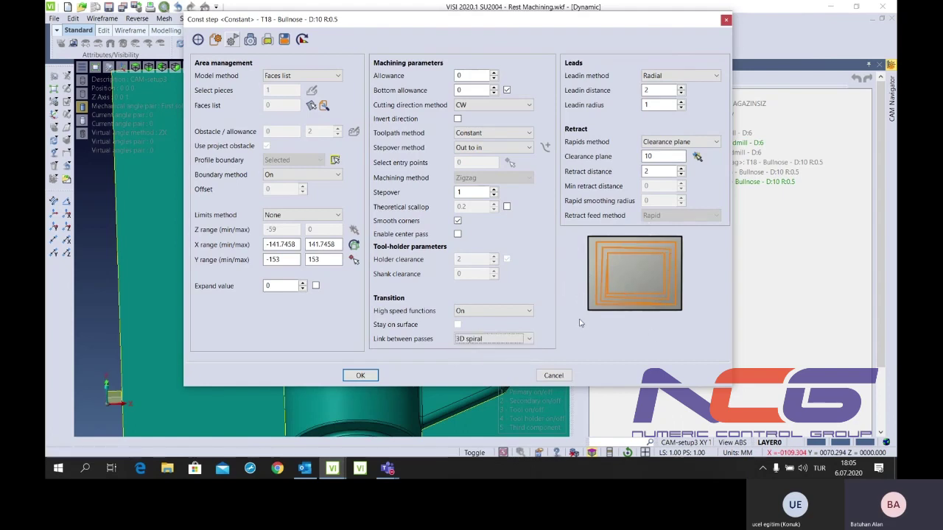
left_click(677, 75)
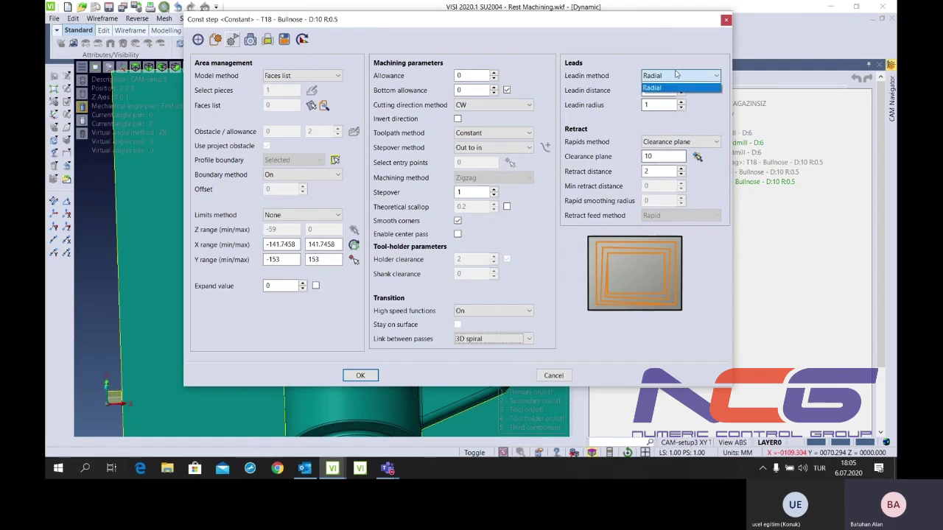
left_click(663, 85)
Use Safety distance rapids with clearance plane 100 and retract distance 5
left_click(669, 137)
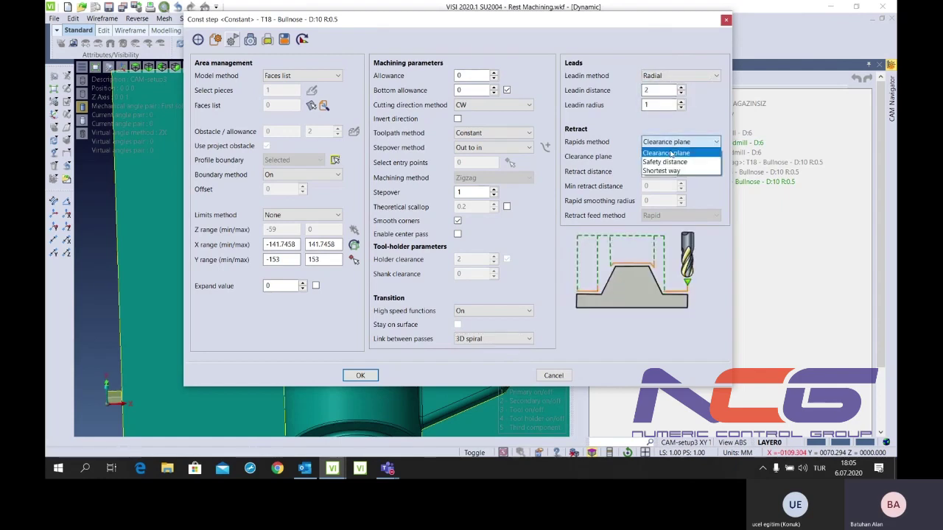
left_click(669, 157)
type("0")
key("Tab")
type("5")
left_click(368, 374)
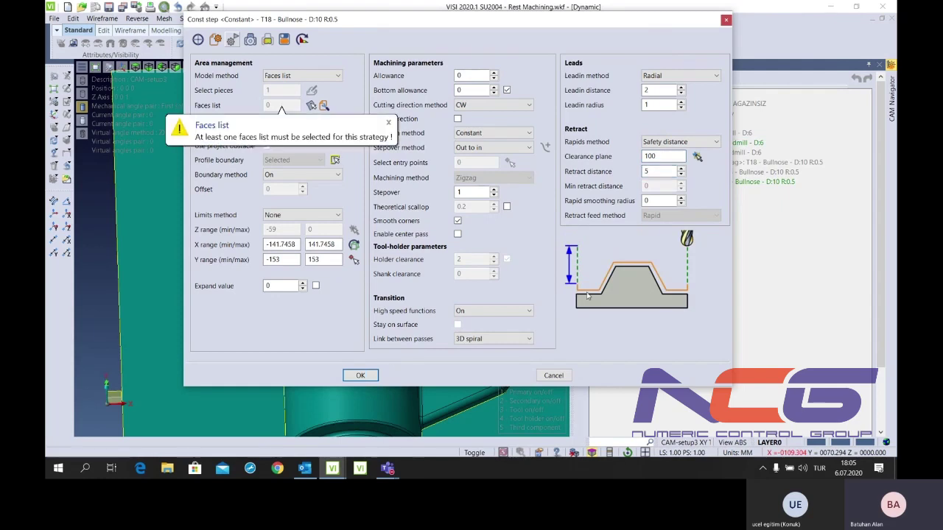
Set model method to Pieces and accept the Const step operation
left_click(304, 77)
left_click(303, 90)
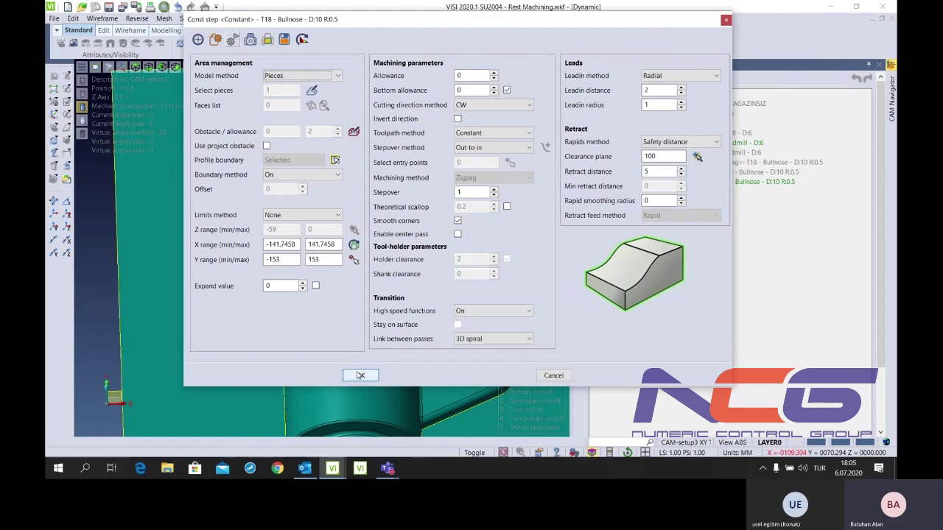
left_click(360, 375)
right_click(699, 181)
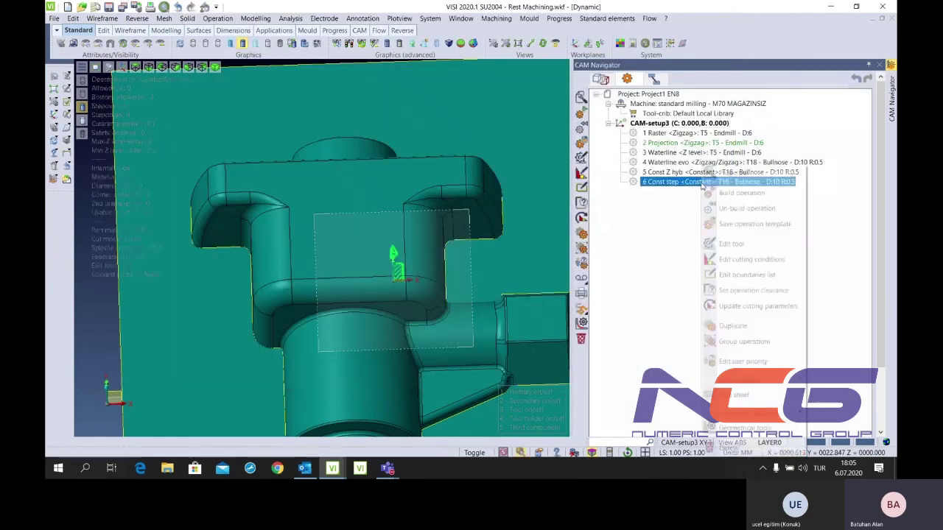
Duplicate operation 6 twice, creating operations 7 and 8
left_click(732, 326)
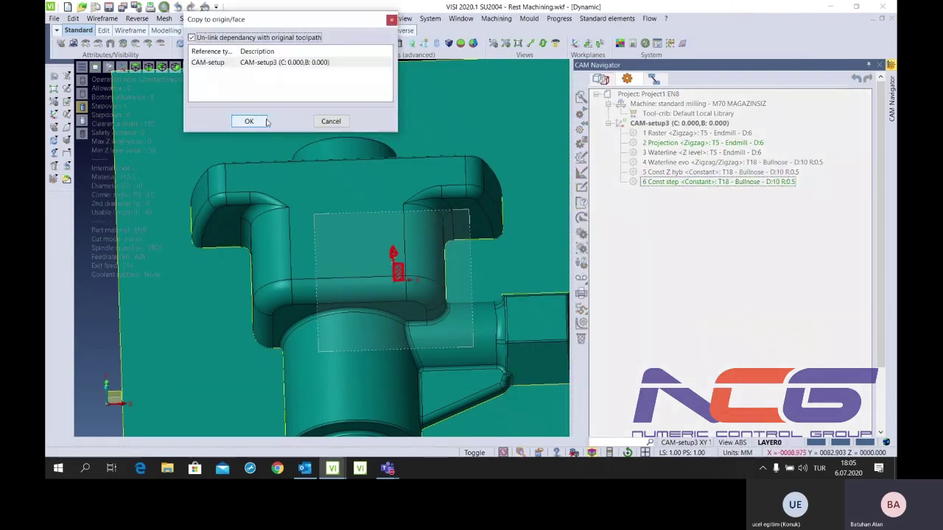
left_click(261, 121)
right_click(684, 191)
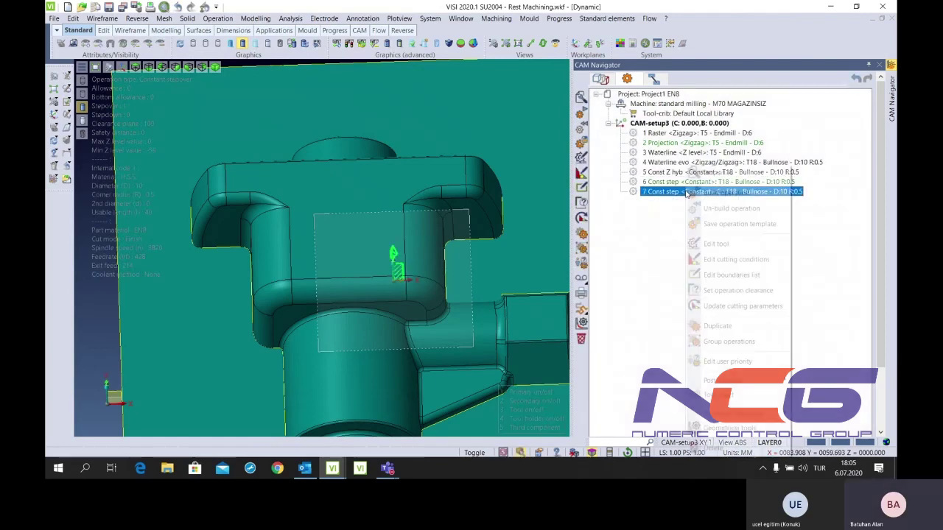
left_click(733, 325)
left_click(249, 120)
Calculate operation 6 and select the copied operation 7
left_click(674, 182)
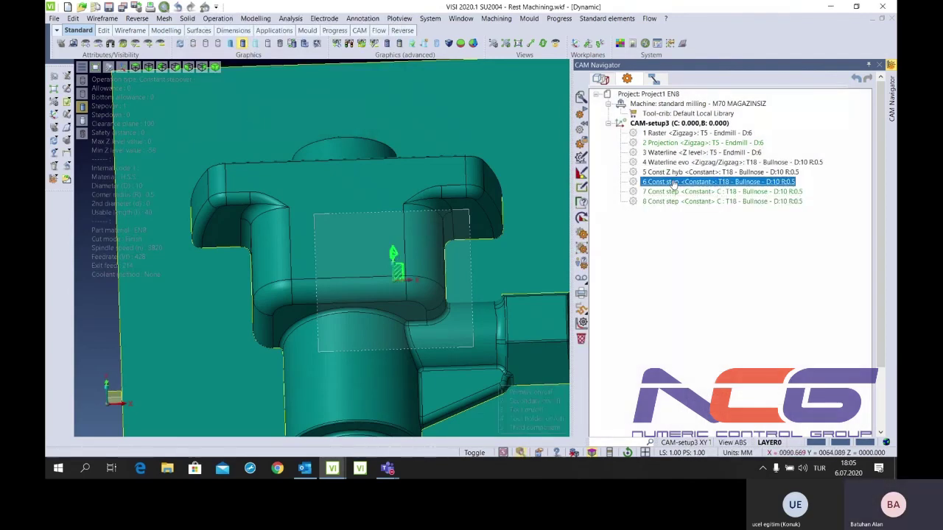
left_click(684, 191)
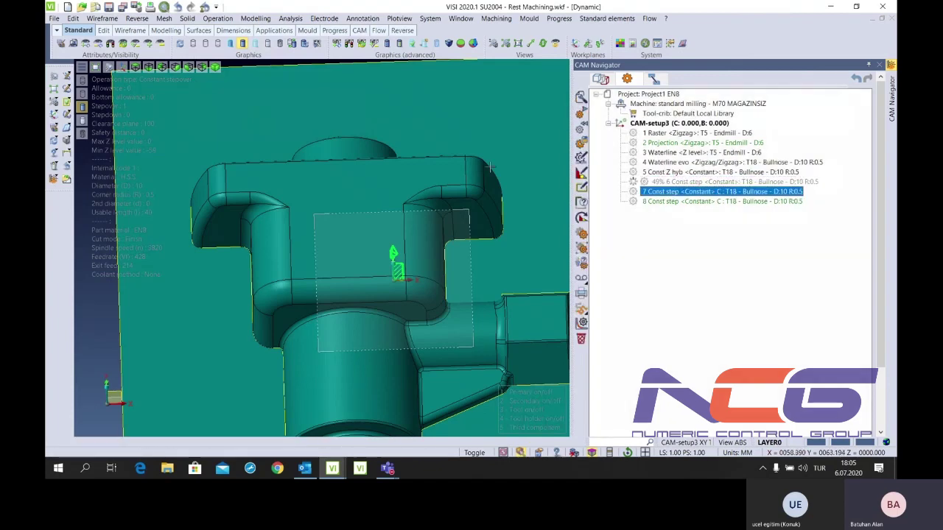
scroll(466, 157, "down", 5)
scroll(372, 184, "up", 3)
scroll(372, 184, "up", 2)
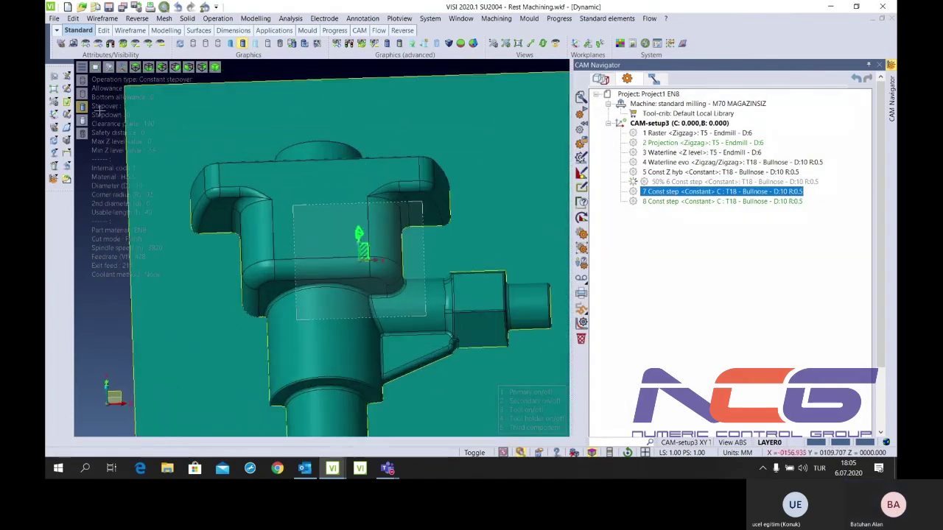
left_click(68, 92)
scroll(352, 144, "down", 3)
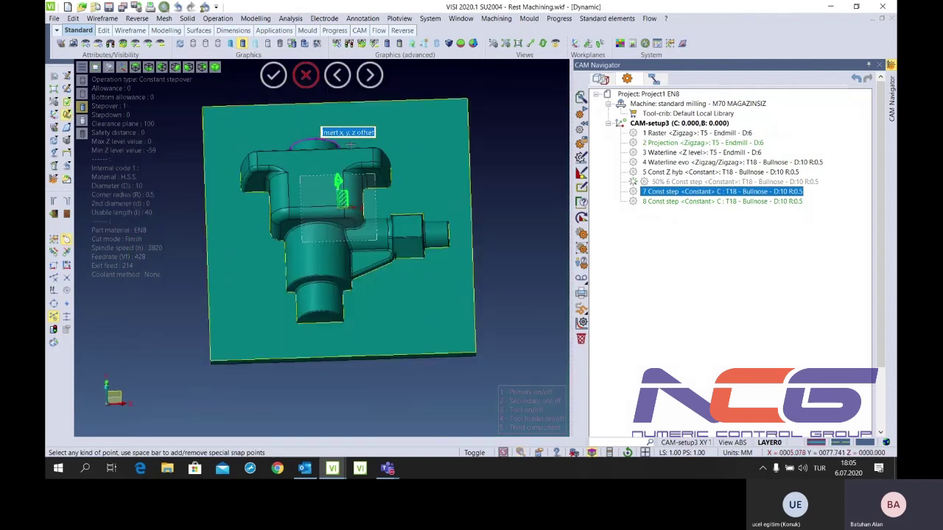
Draw a wavy guide spline across the top face and open operation 7's settings
scroll(350, 145, "up", 3)
left_click(297, 172)
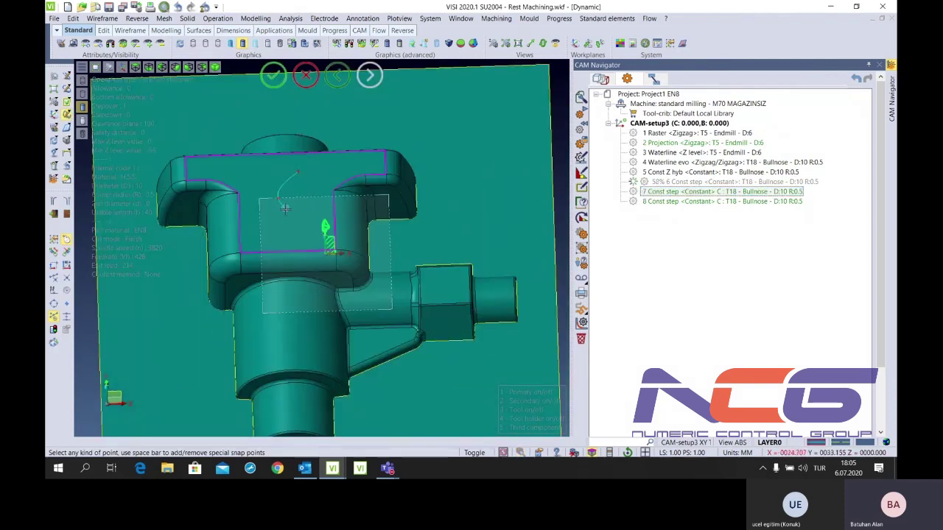
left_click(287, 251)
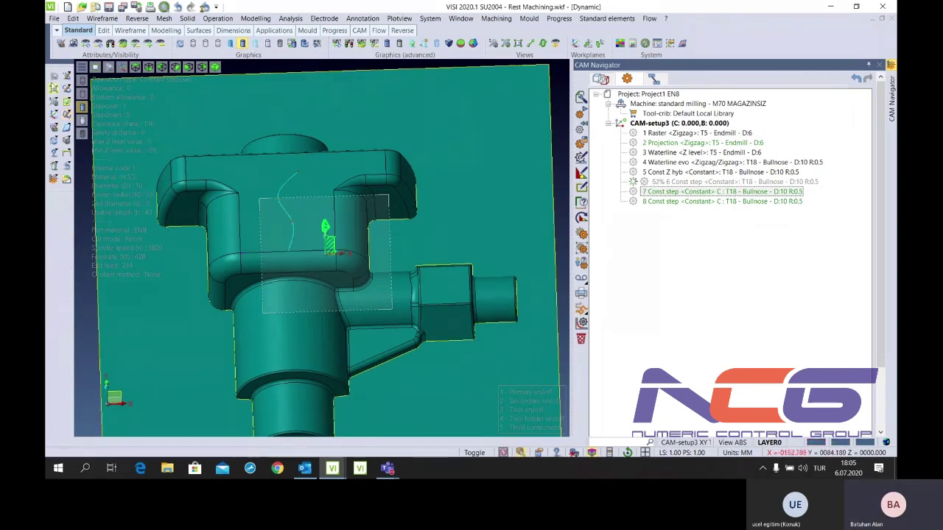
left_click(102, 18)
left_click(104, 65)
scroll(306, 277, "up", 3)
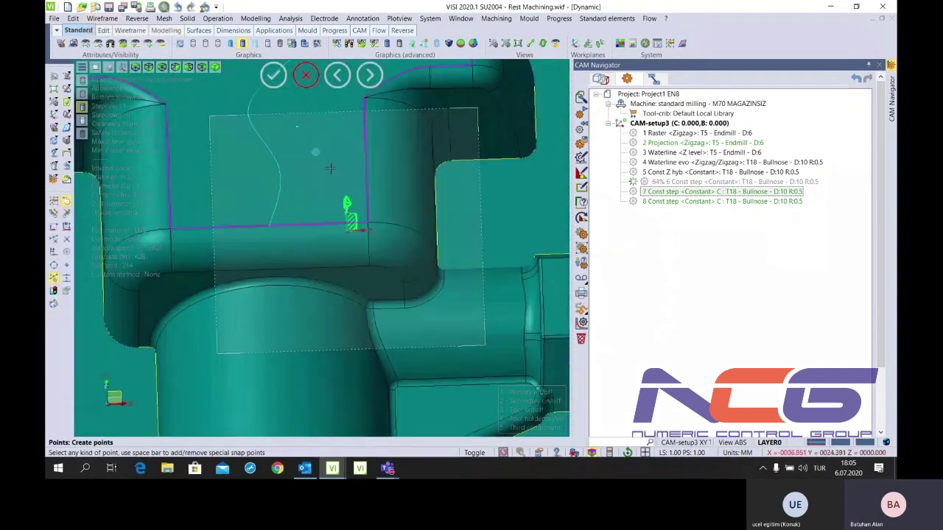
left_click(668, 193)
double_click(670, 193)
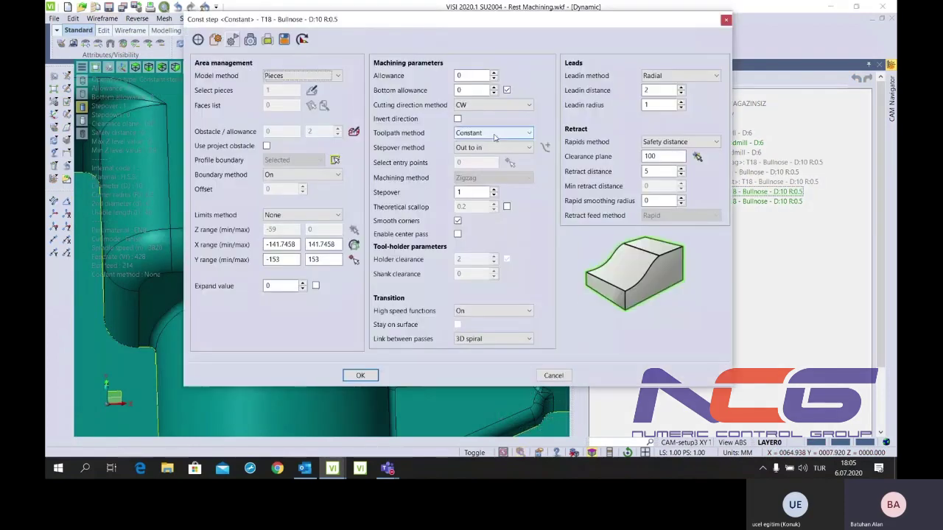
Set operation 7's stepover method to By curves, guided by the B-Spline
left_click(495, 144)
left_click(479, 172)
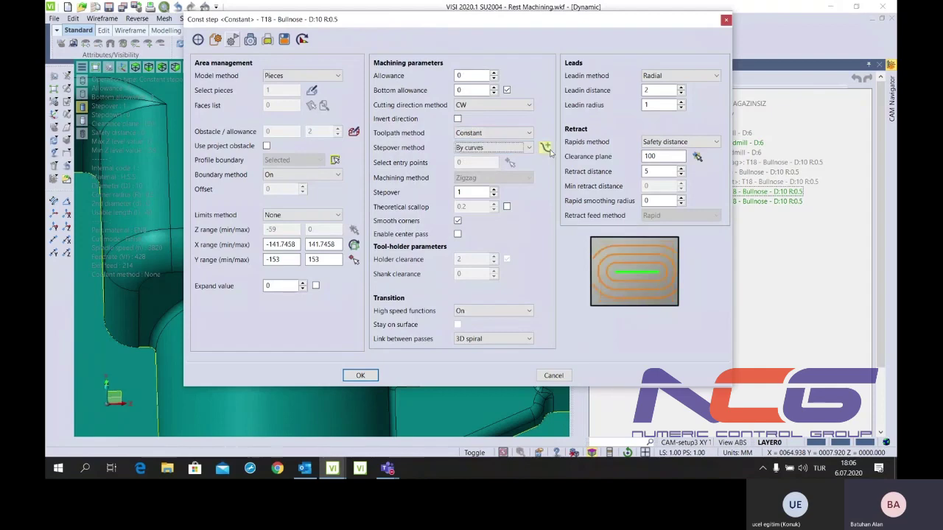
left_click(547, 149)
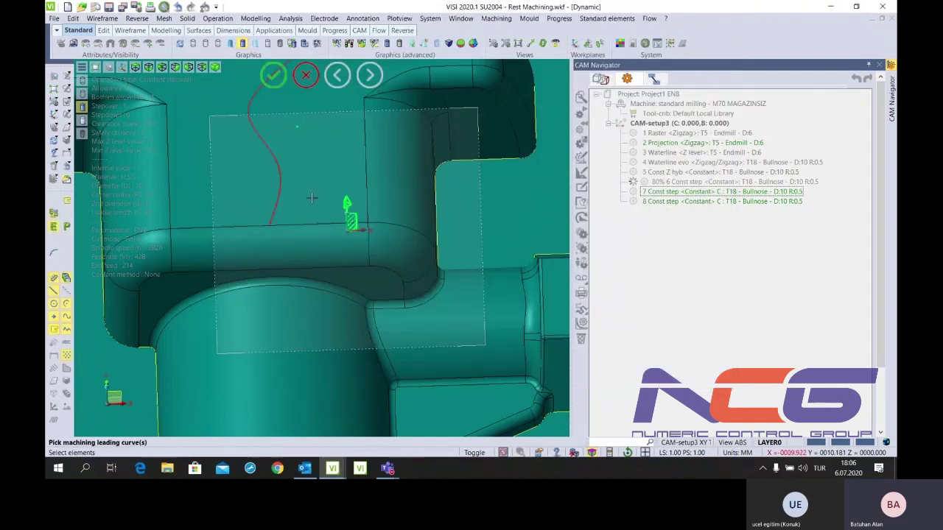
scroll(476, 263, "down", 3)
scroll(476, 263, "up", 3)
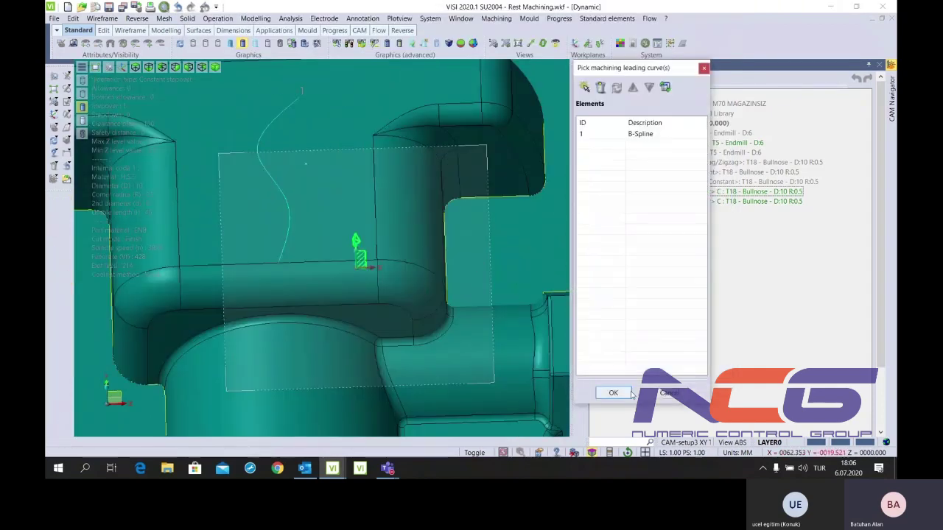
left_click(630, 393)
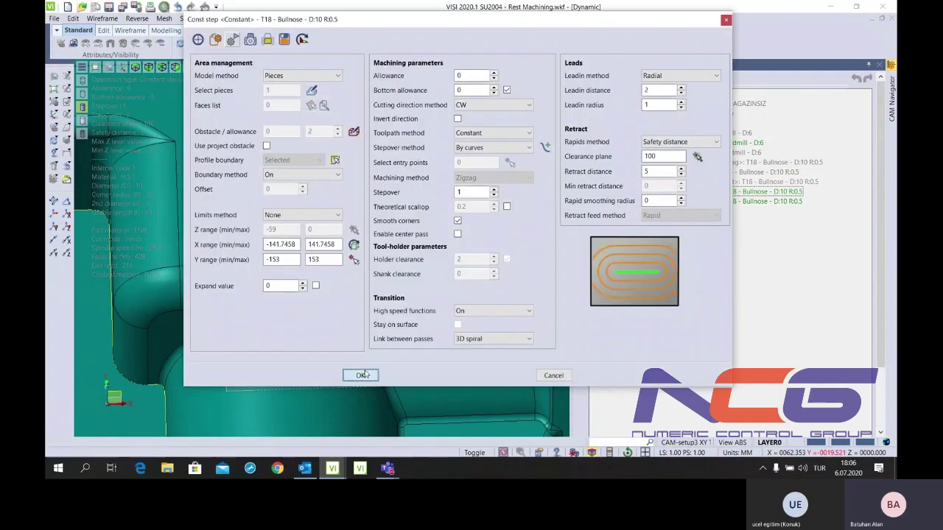
left_click(363, 375)
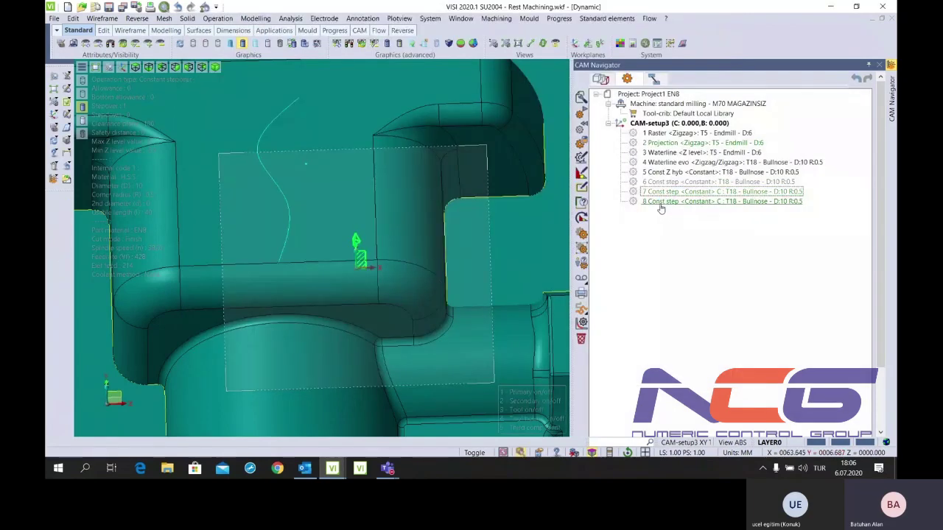
Switch operation 8 to By points stepover with picked entry points, then view operation 6's toolpath
double_click(661, 201)
left_click(492, 148)
left_click(475, 168)
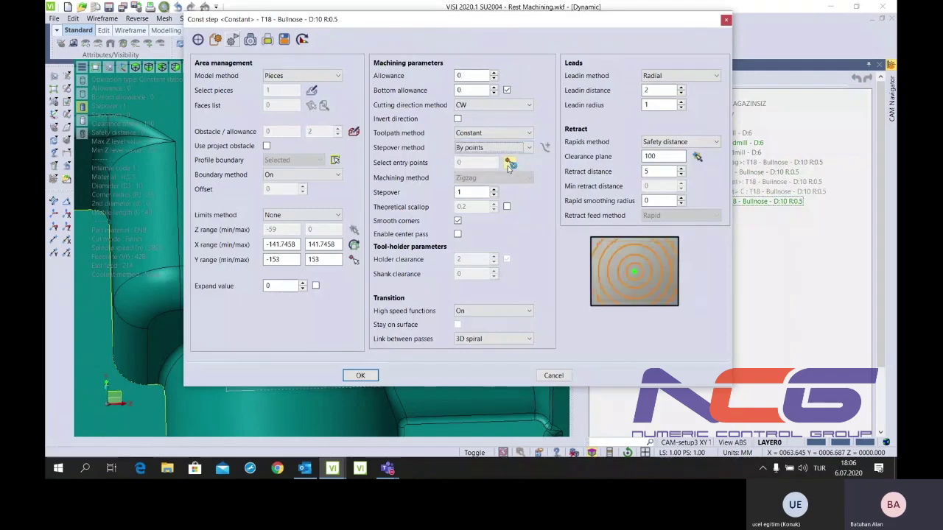
left_click(508, 163)
middle_click(362, 218)
left_click(360, 376)
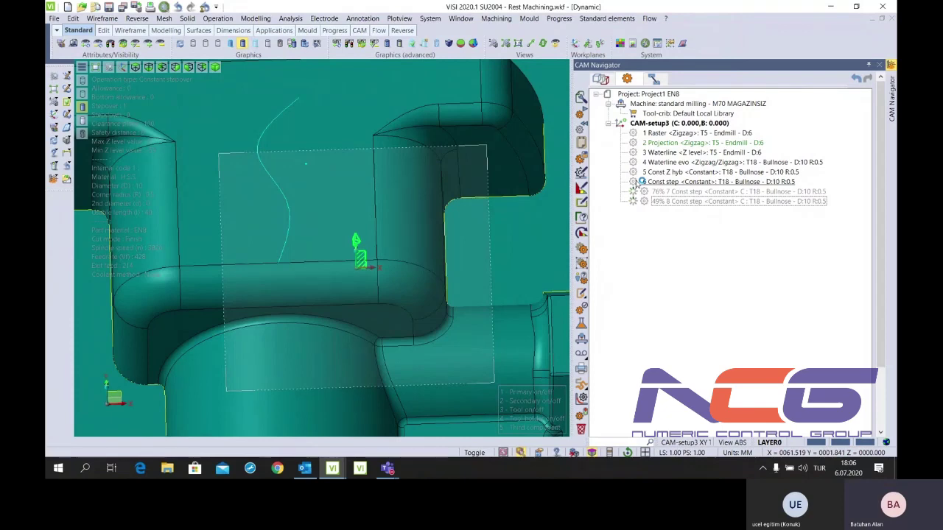
left_click(635, 183)
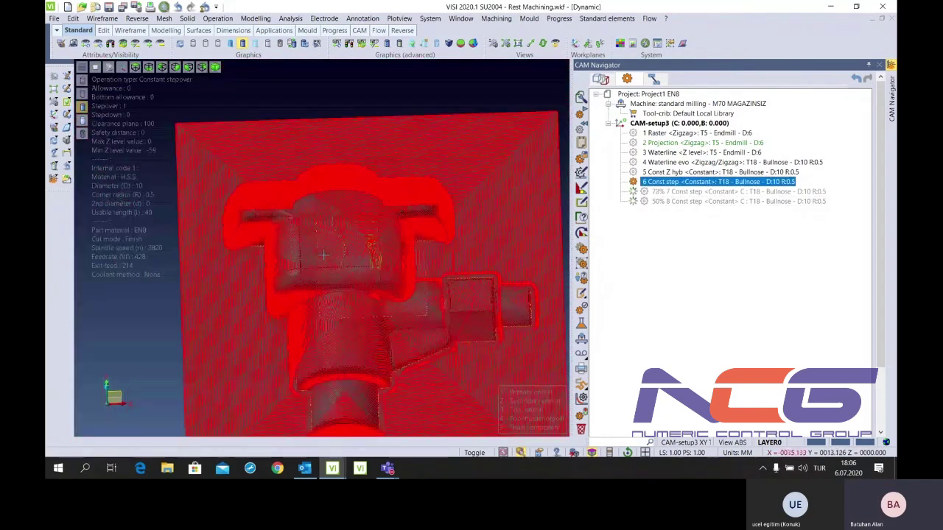
Zoom around and switch to top view to inspect operation 6's Const step toolpath
scroll(331, 250, "up", 2)
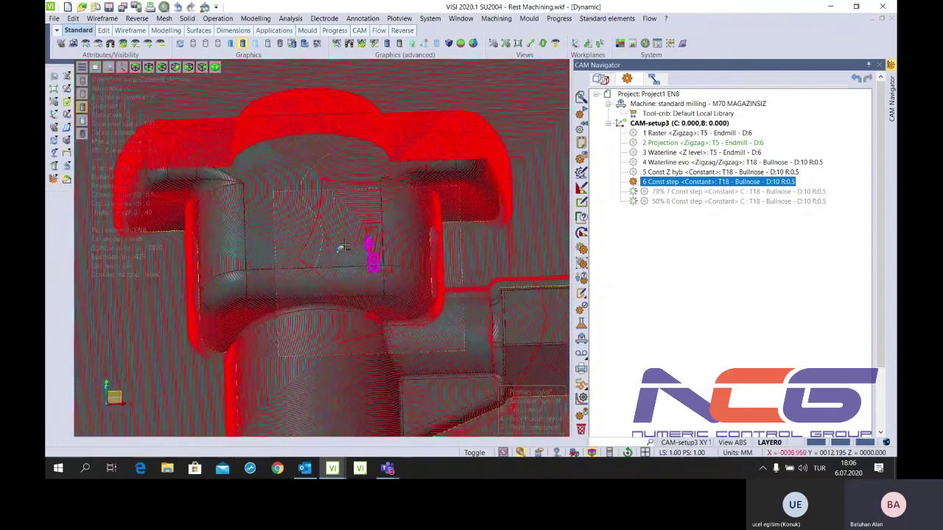
scroll(343, 246, "up", 3)
scroll(337, 241, "down", 5)
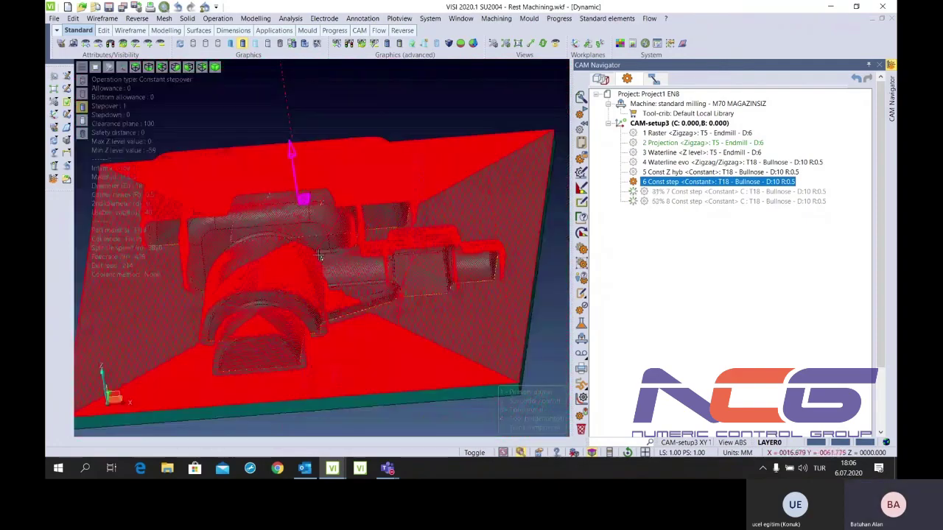
key("t")
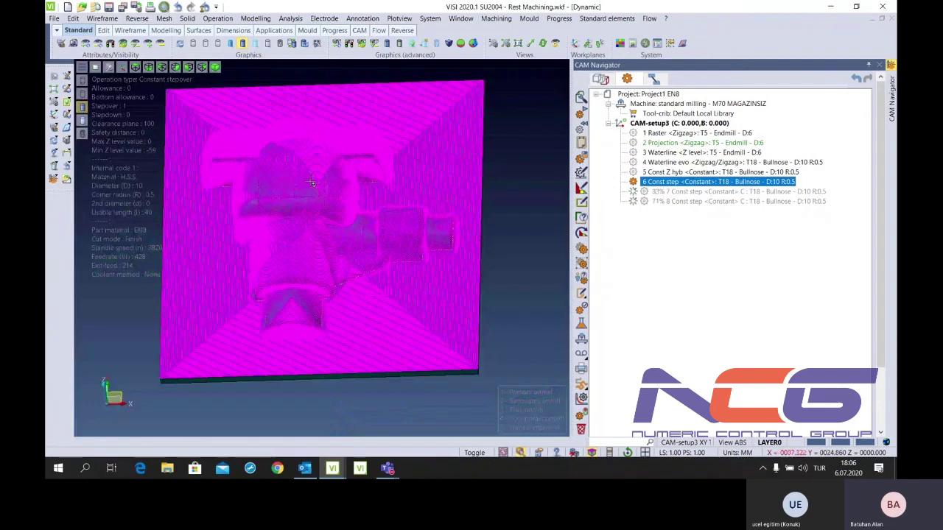
scroll(312, 182, "up", 5)
scroll(346, 303, "up", 2)
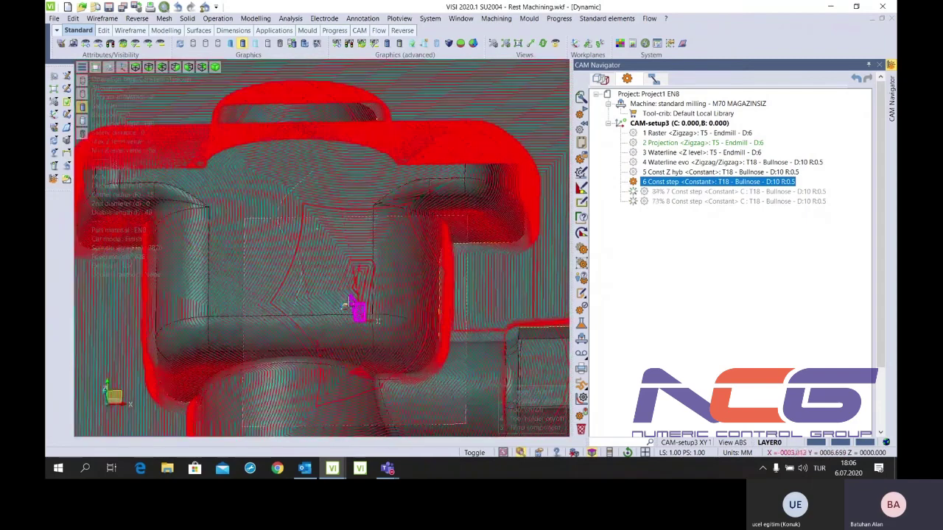
scroll(346, 303, "down", 5)
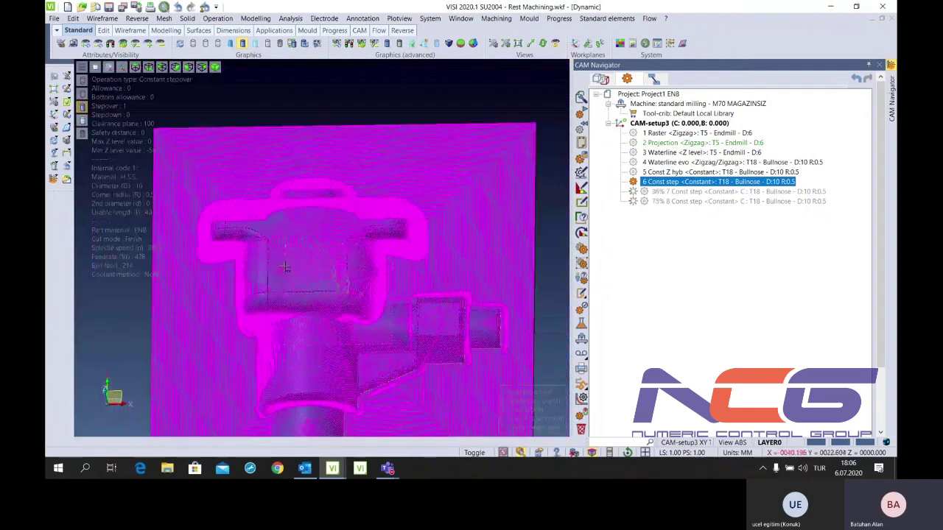
scroll(285, 267, "up", 2)
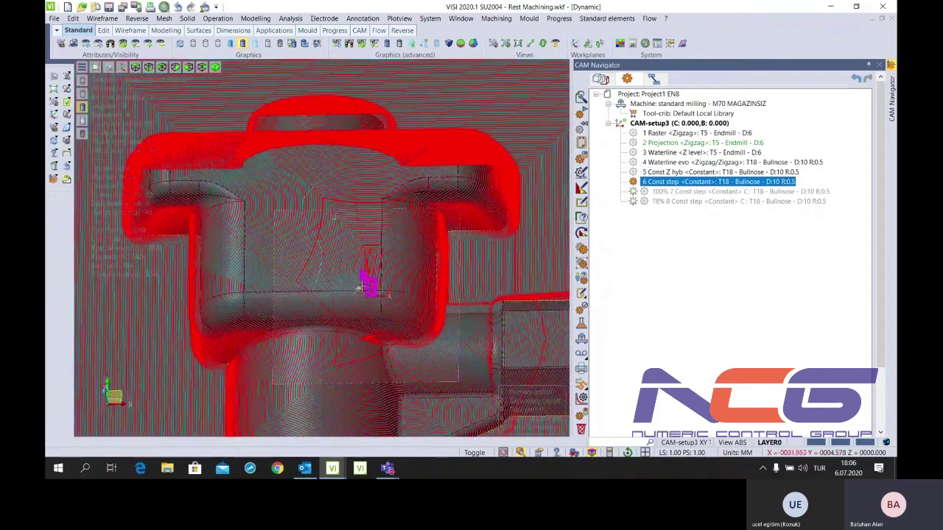
scroll(344, 317, "down", 3)
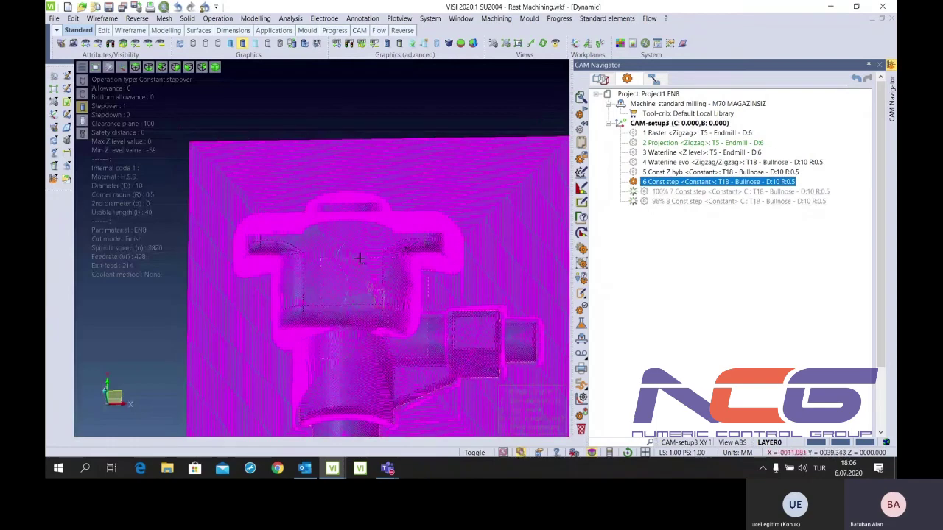
scroll(356, 284, "up", 2)
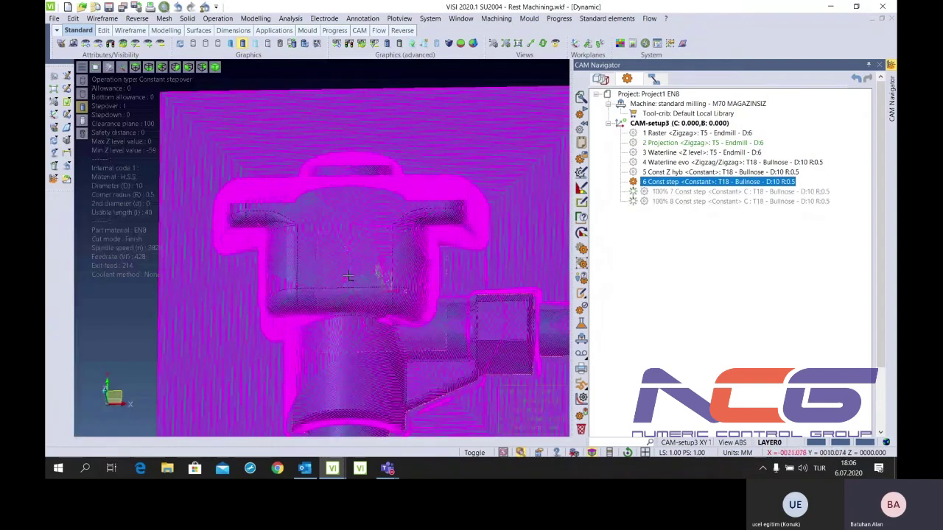
scroll(349, 276, "up", 1)
scroll(348, 276, "up", 1)
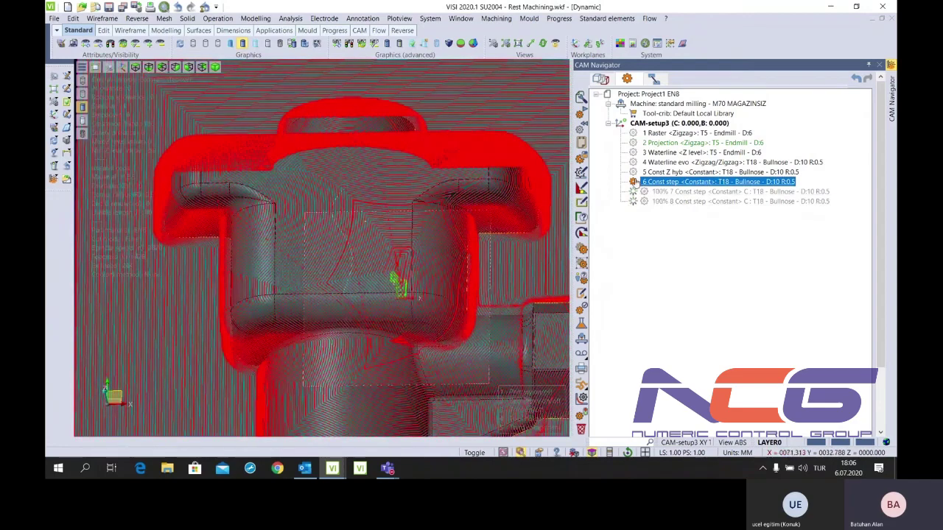
scroll(382, 267, "down", 1)
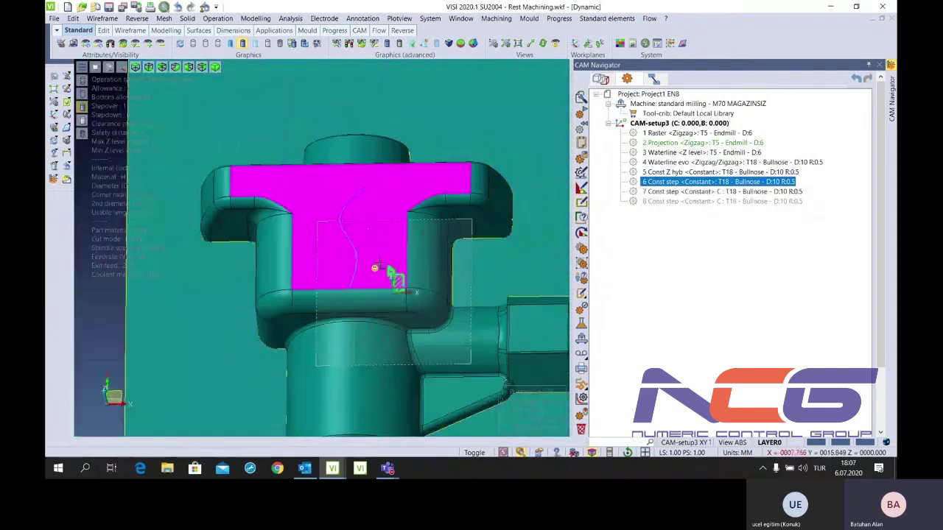
Display operation 7's toolpath on the part and zoom to inspect it
left_click(633, 192)
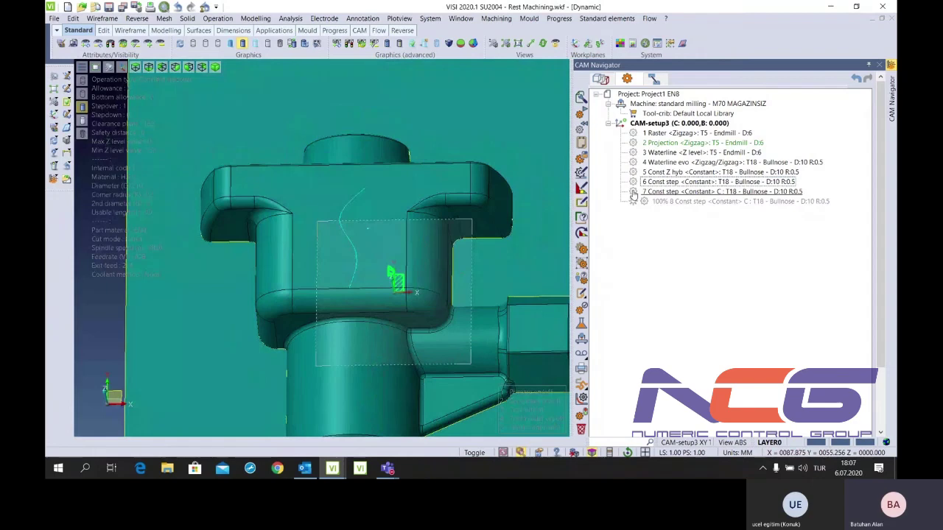
left_click(632, 193)
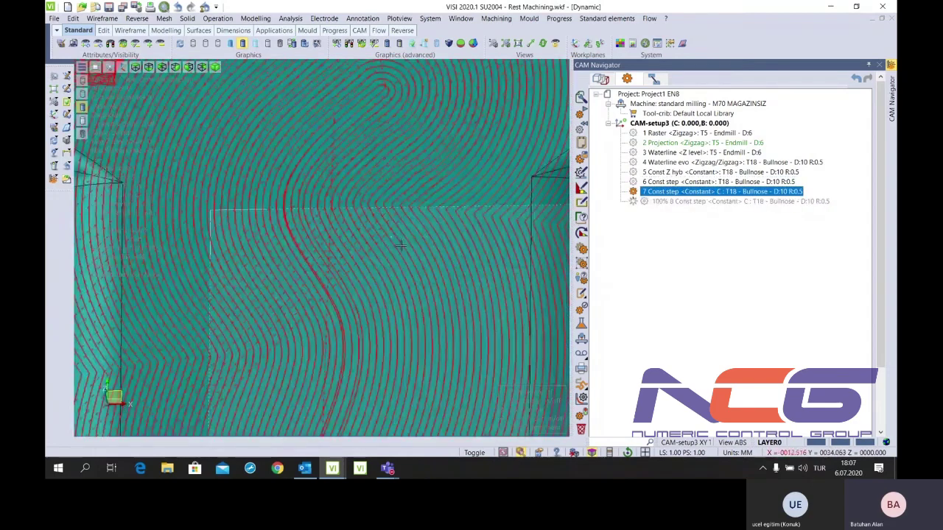
scroll(390, 221, "down", 5)
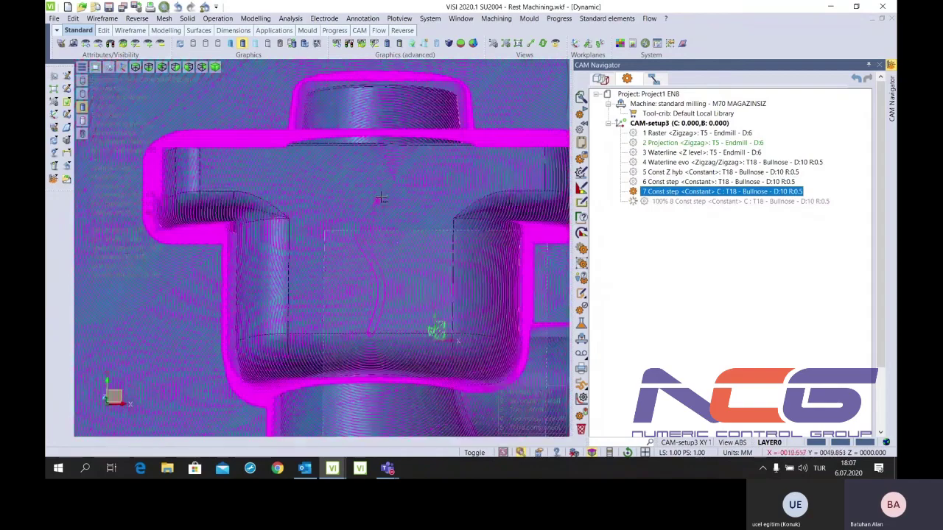
scroll(381, 197, "up", 3)
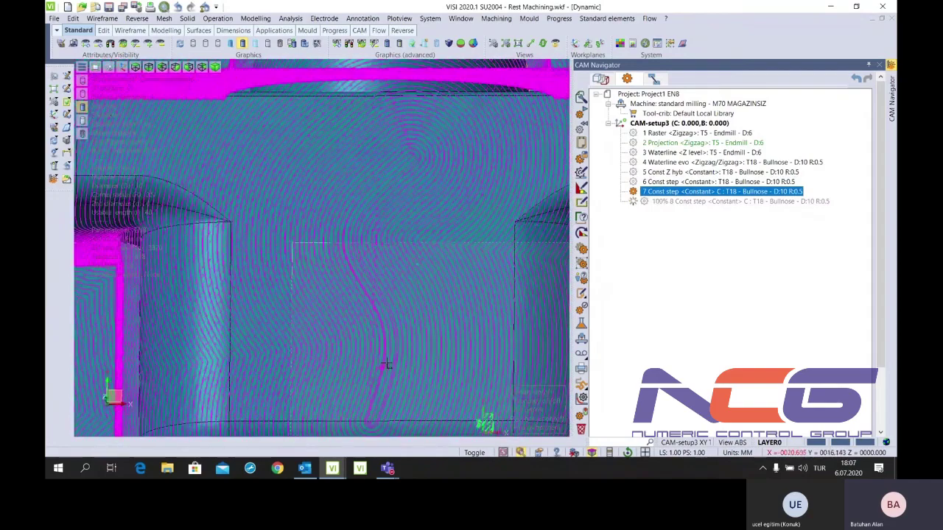
scroll(388, 317, "down", 2)
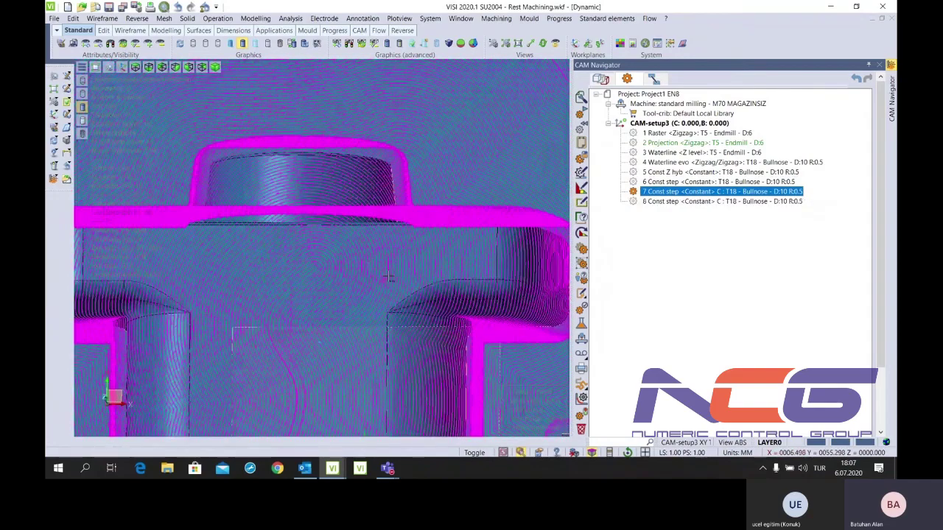
scroll(365, 207, "up", 2)
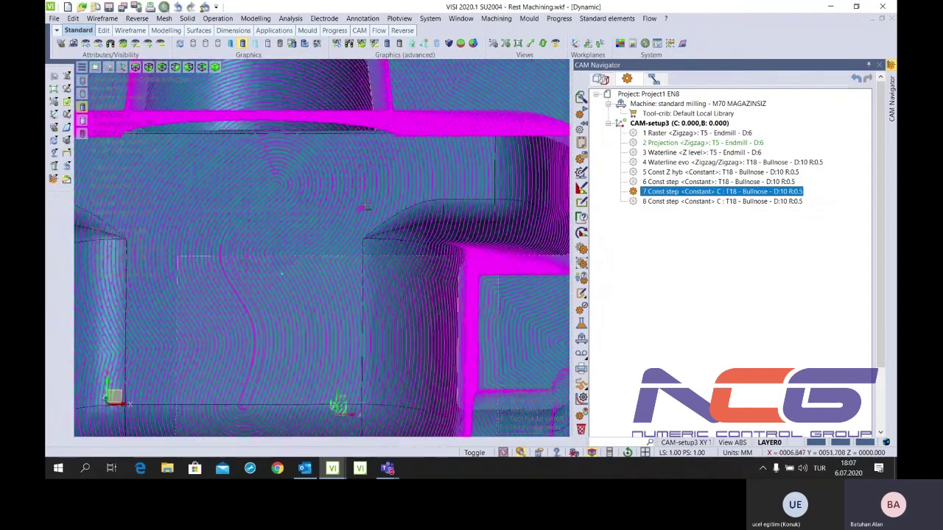
scroll(365, 207, "up", 2)
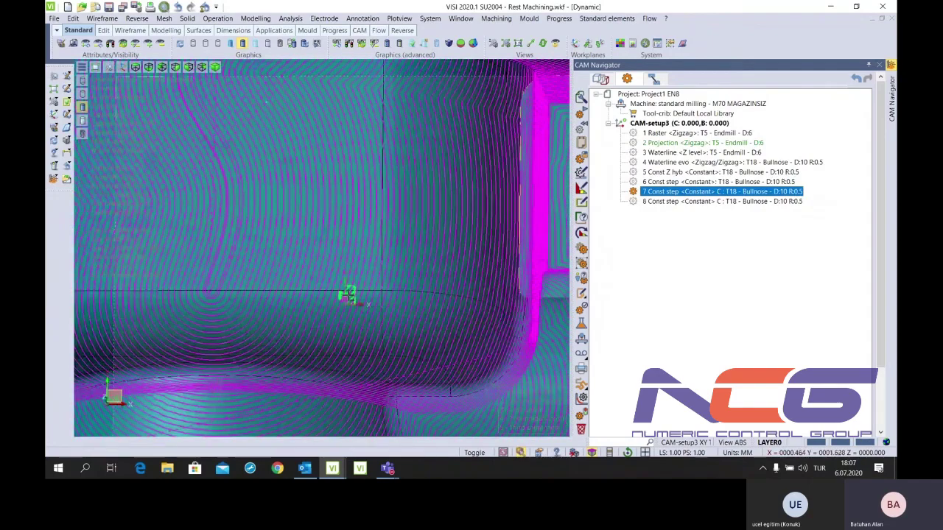
scroll(468, 257, "down", 3)
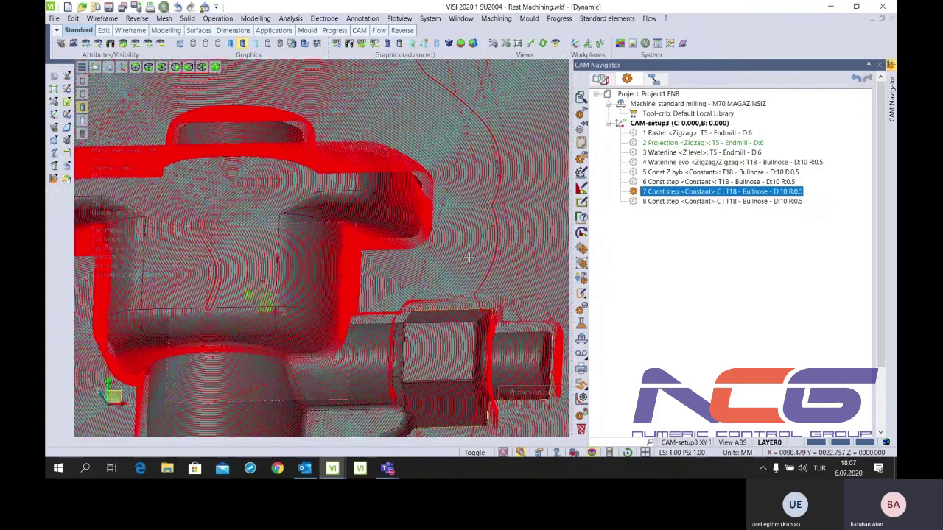
scroll(469, 257, "up", 2)
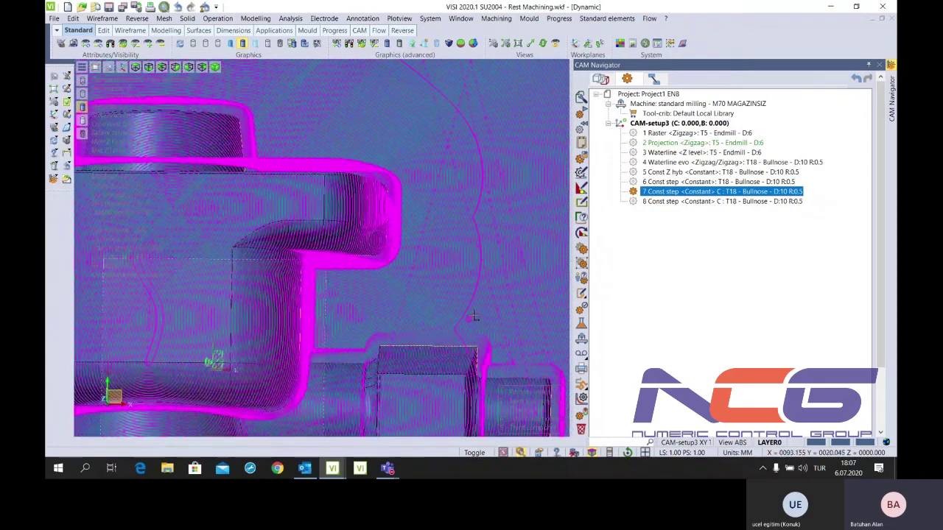
scroll(423, 260, "up", 2)
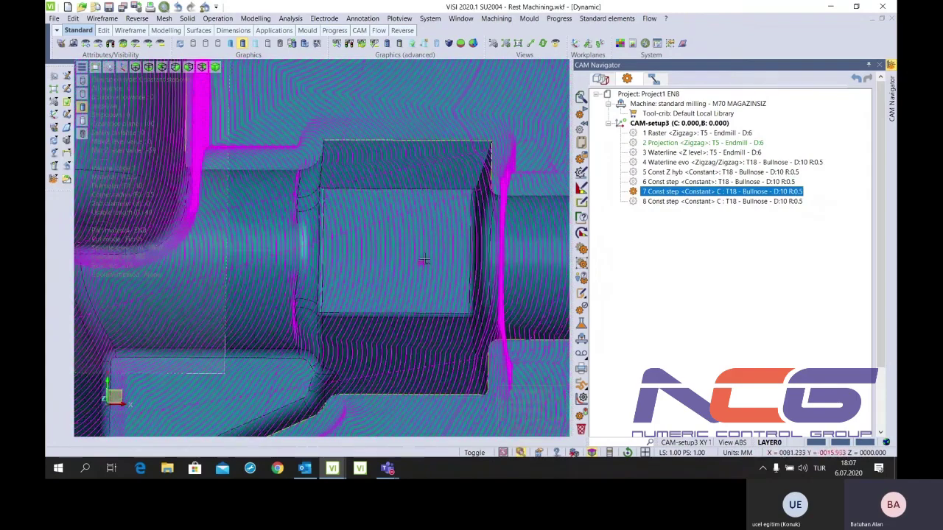
scroll(423, 260, "down", 3)
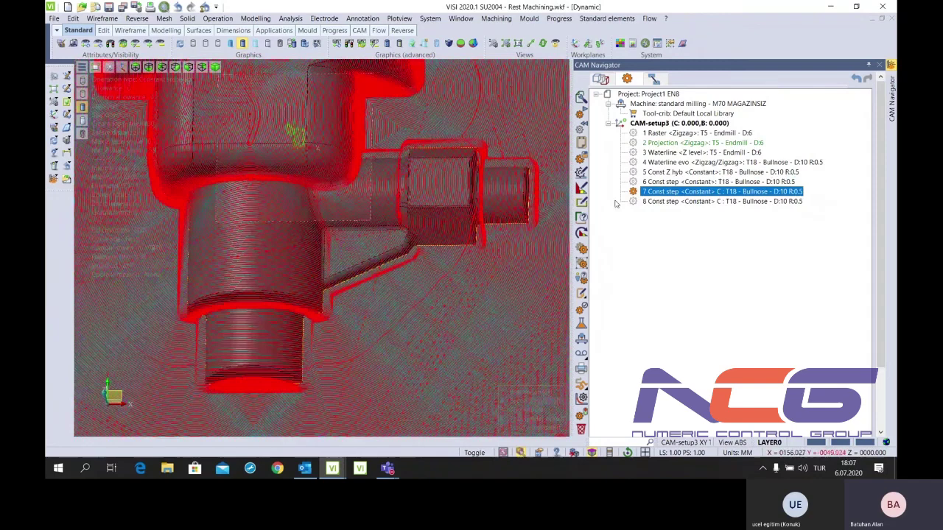
Display operation 8's spiral toolpath, orbit to inspect it, then hide it
left_click(641, 201)
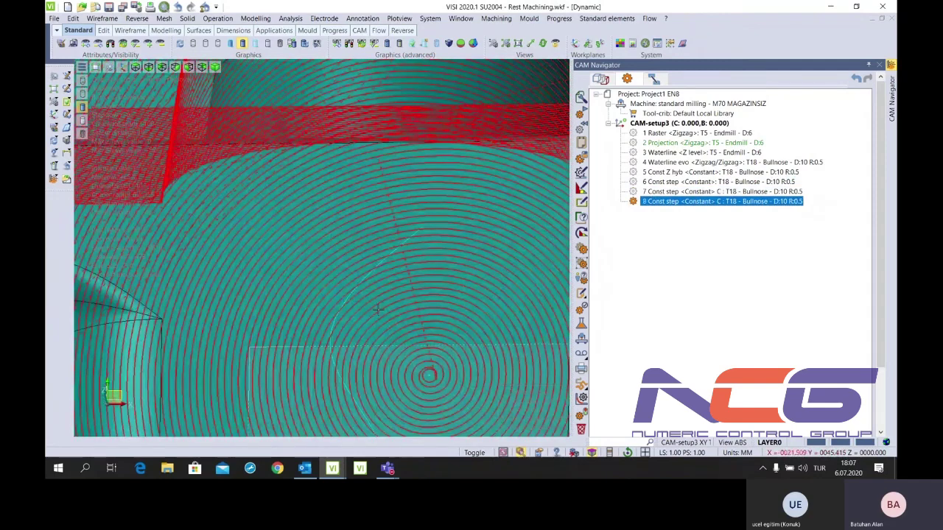
middle_click_drag(377, 309, 366, 276)
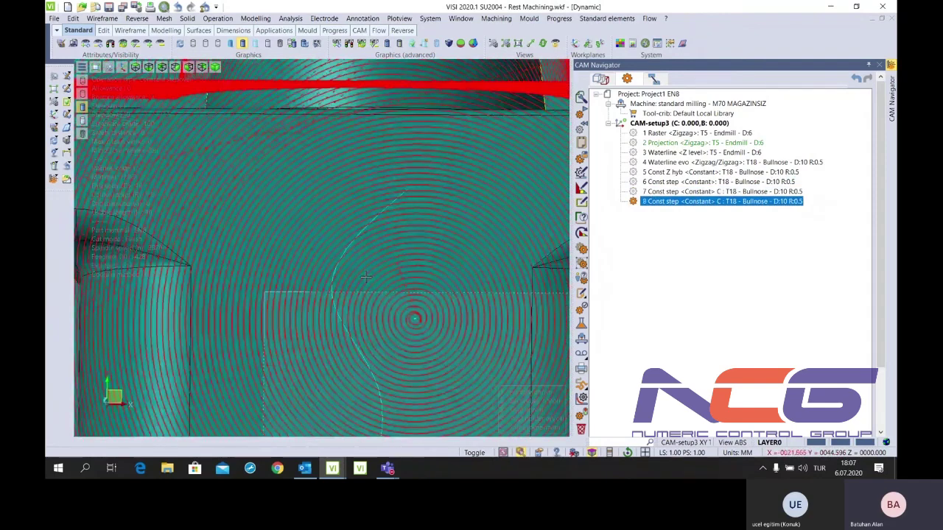
scroll(366, 277, "down", 5)
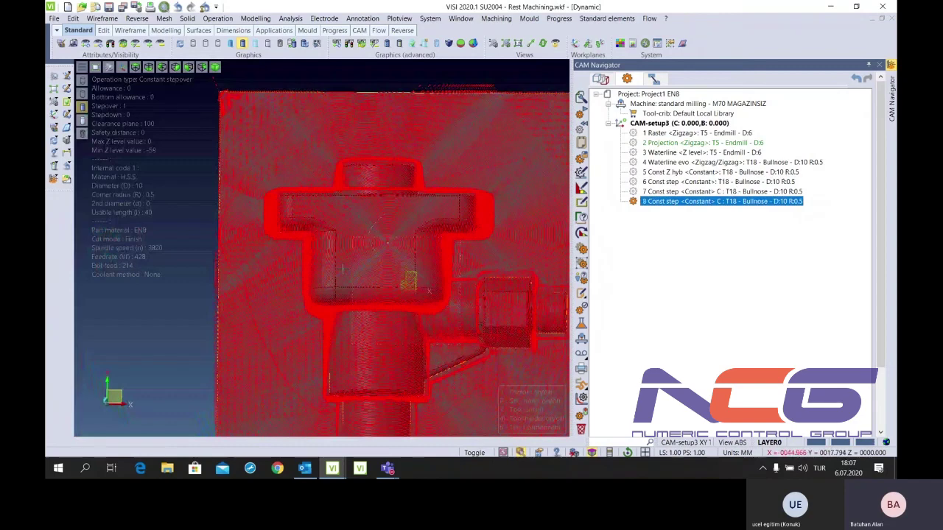
middle_click_drag(342, 270, 280, 282)
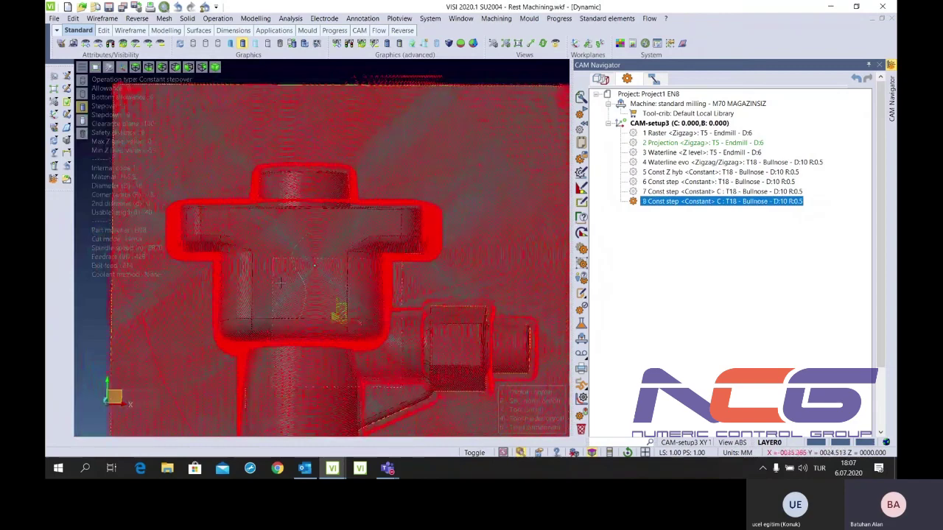
scroll(279, 282, "up", 5)
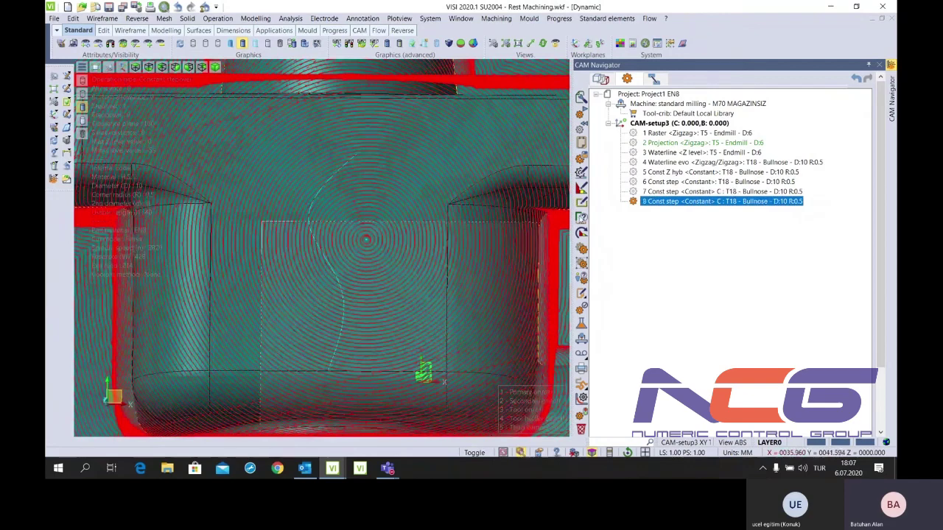
left_click(631, 203)
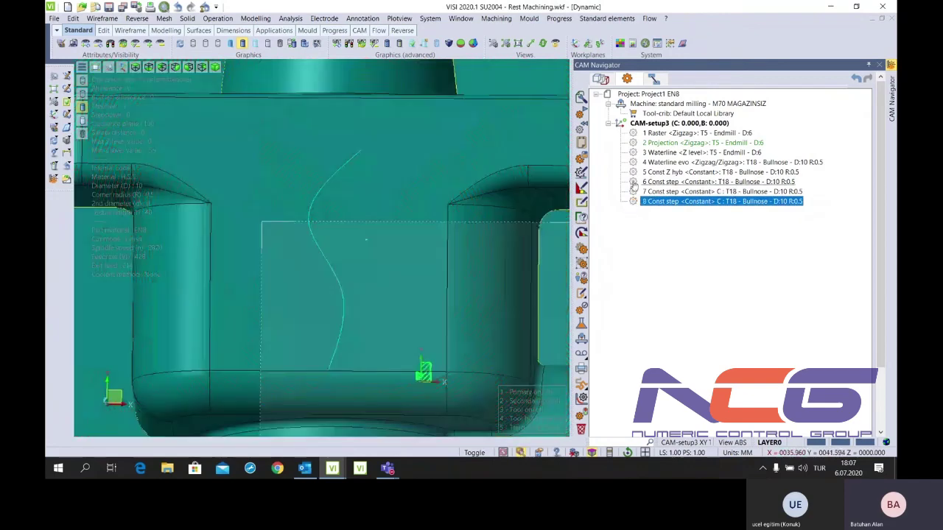
Launch a second VISI session and open 3D Machining Example from recent files
right_click(338, 470)
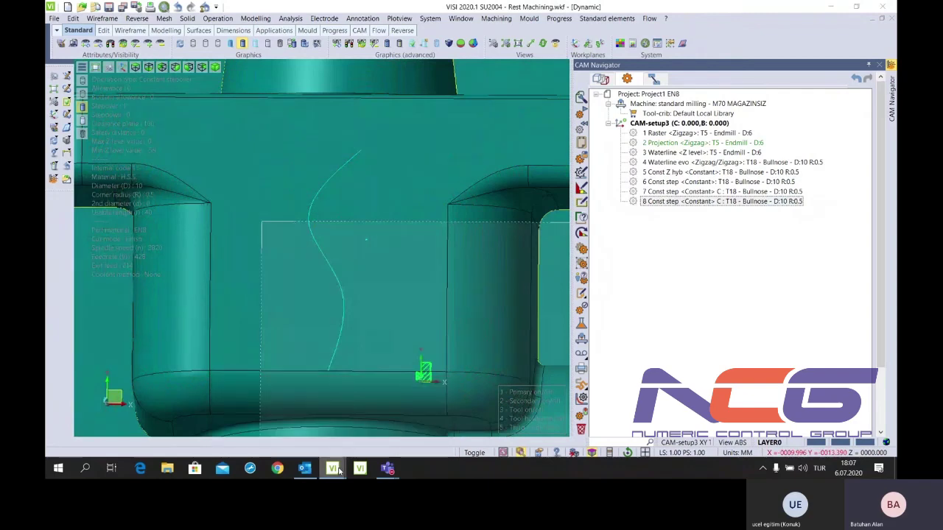
left_click(324, 410)
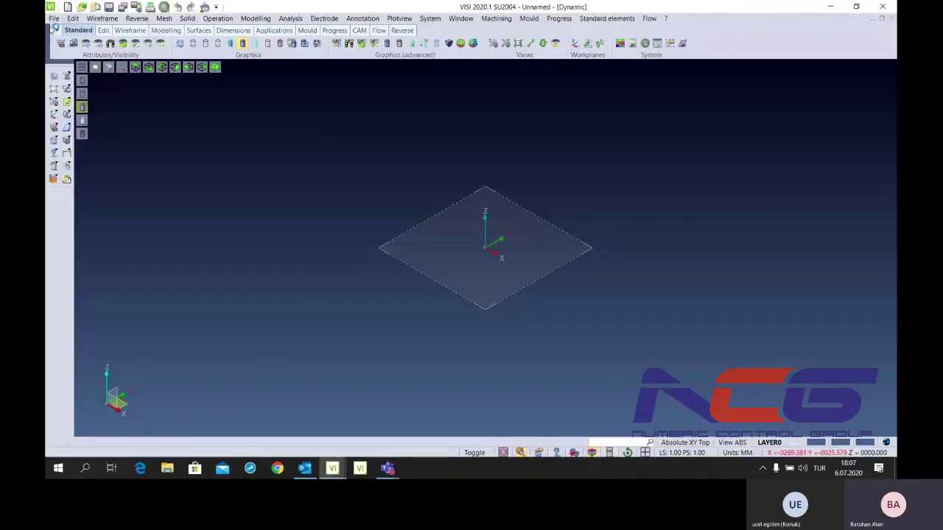
left_click(54, 18)
left_click(114, 181)
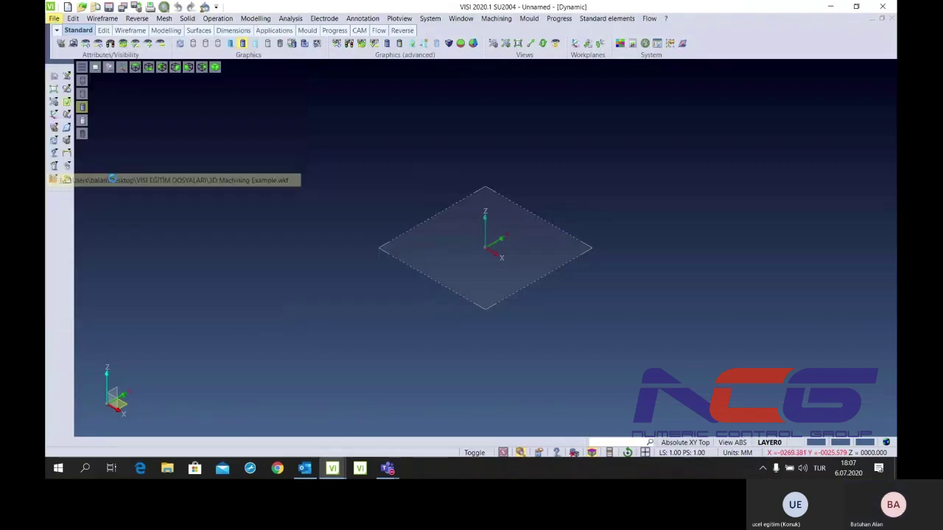
Load 3D Machining Example, show it shaded, and orbit into a 3D view
left_click(343, 167)
left_click(243, 43)
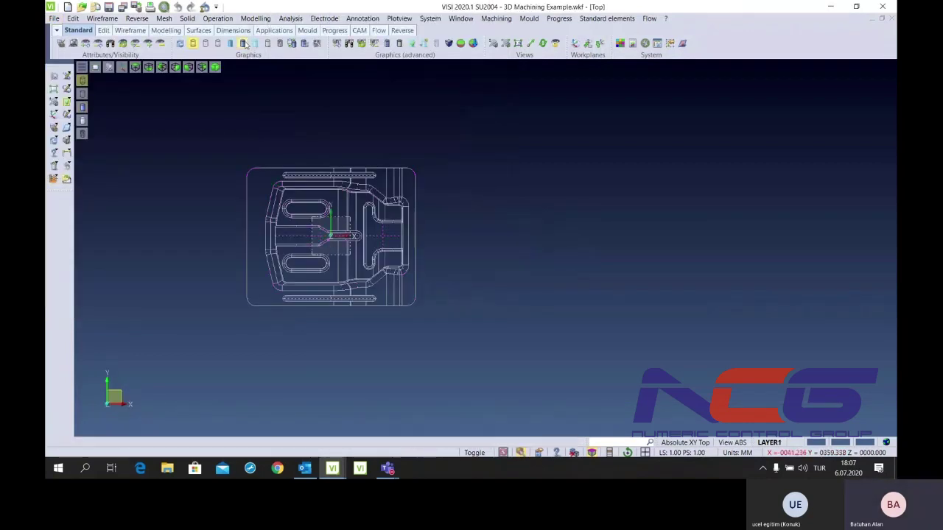
scroll(340, 218, "up", 3)
scroll(341, 218, "down", 2)
middle_click_drag(340, 218, 304, 270)
Show the CAM Navigator and create a new CAM project for the part
left_click(495, 18)
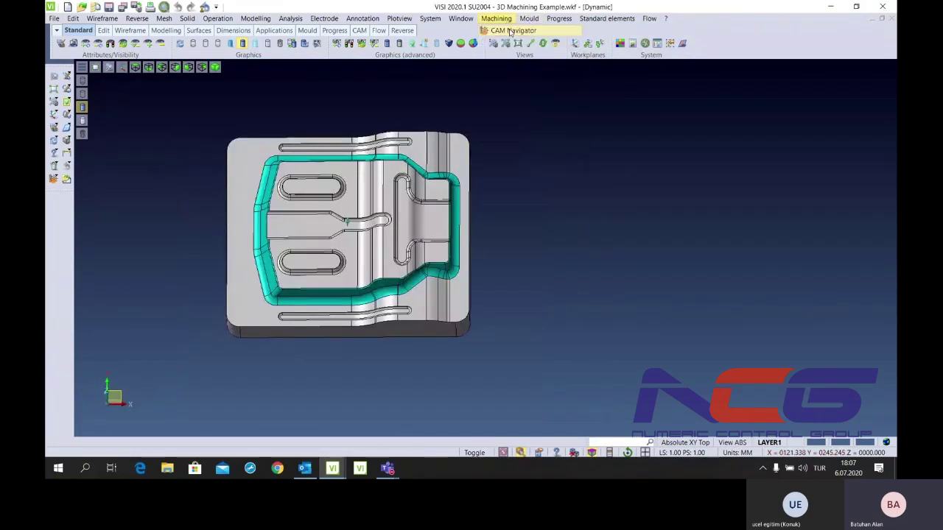
left_click(510, 31)
right_click(637, 94)
left_click(766, 145)
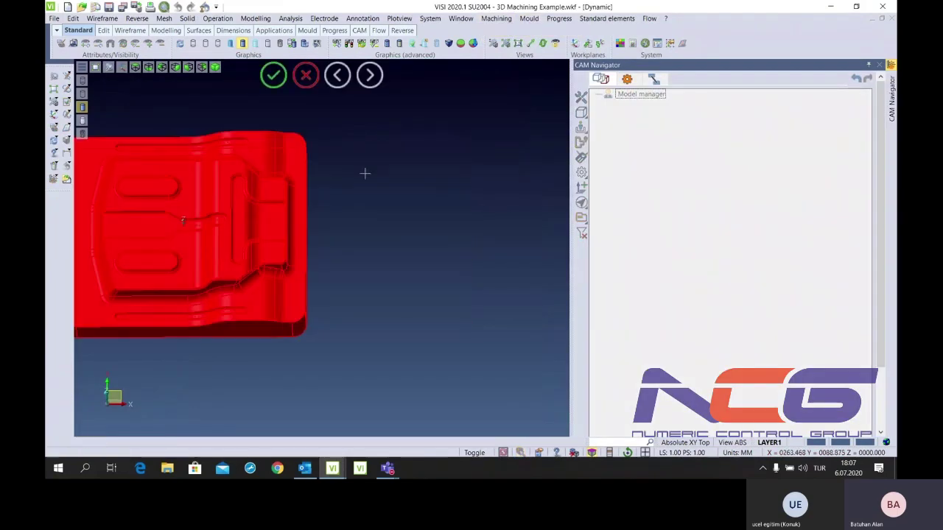
right_click(364, 173)
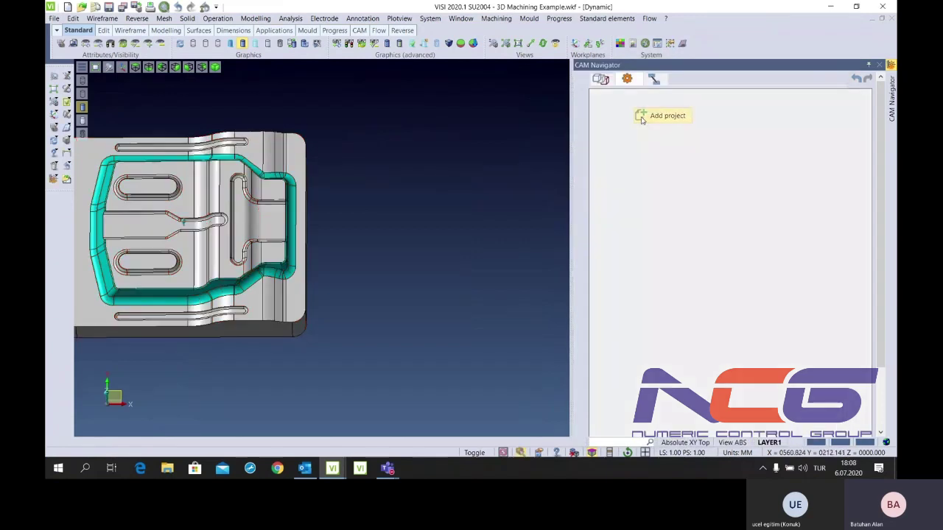
key("Return")
Add CAM-setup3 to the project with its default placement
right_click(647, 161)
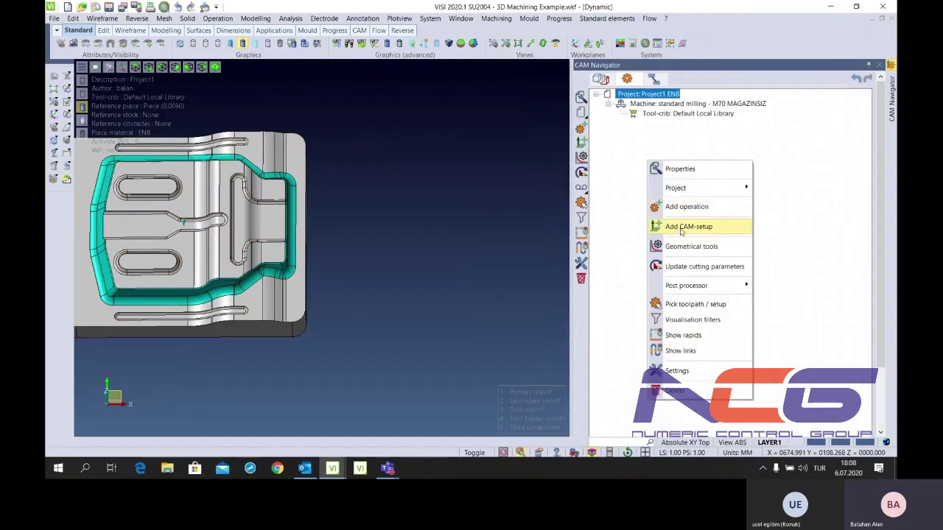
left_click(680, 226)
middle_click(358, 189)
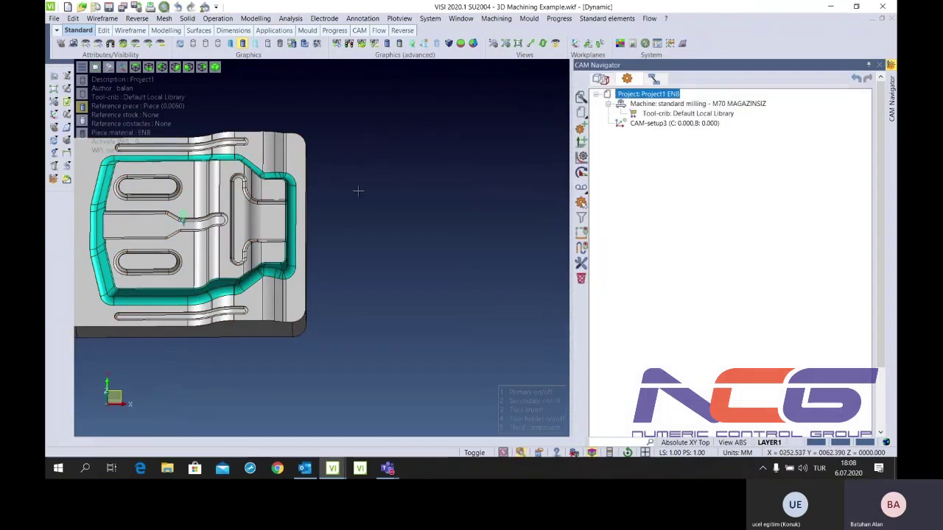
scroll(361, 185, "down", 2)
scroll(272, 239, "up", 3)
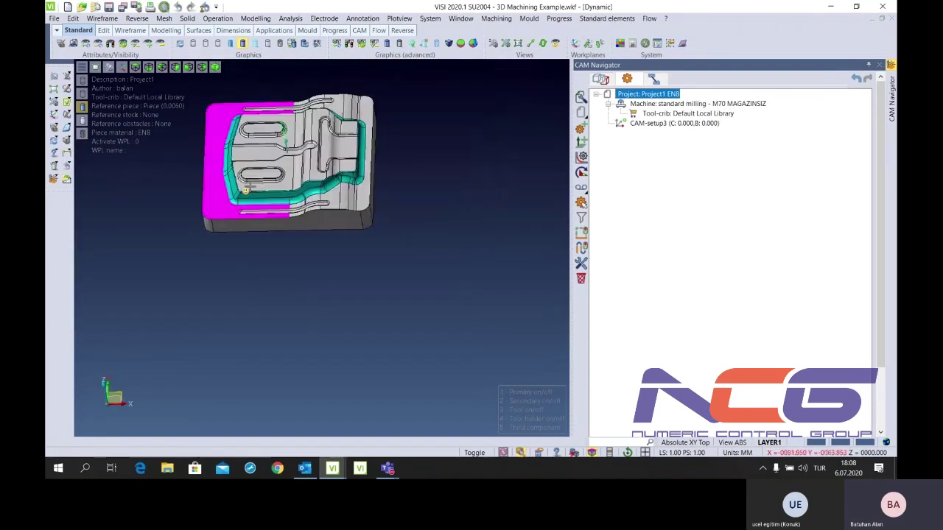
Orbit and zoom to inspect the part's pocket, then select CAM-setup3
mouse_move(237, 223)
middle_mouse_down()
mouse_move(208, 129)
mouse_move(372, 195)
mouse_move(395, 188)
mouse_move(399, 114)
middle_mouse_up()
scroll(208, 129, "down", 3)
scroll(207, 129, "up", 2)
scroll(372, 195, "up", 2)
scroll(396, 188, "down", 2)
scroll(396, 187, "down", 2)
scroll(395, 188, "up", 4)
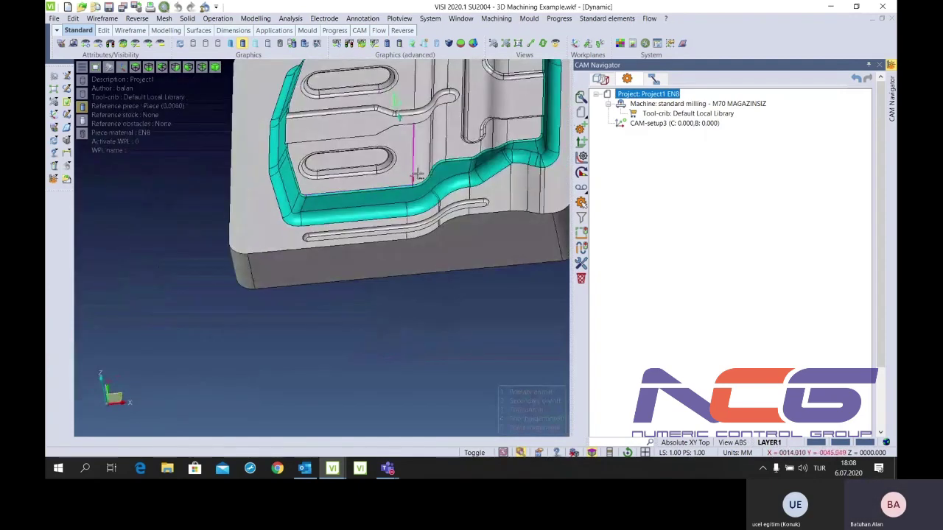
scroll(399, 114, "down", 2)
scroll(347, 218, "up", 3)
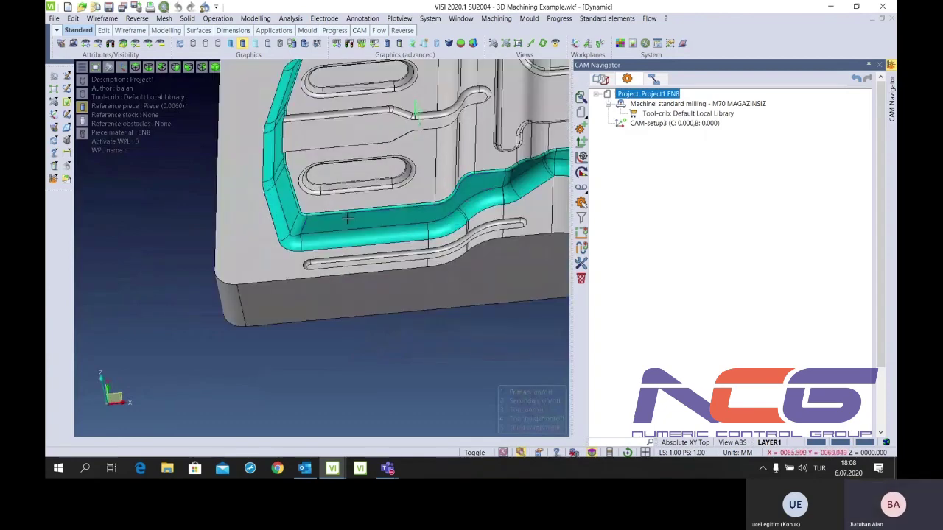
scroll(347, 218, "down", 2)
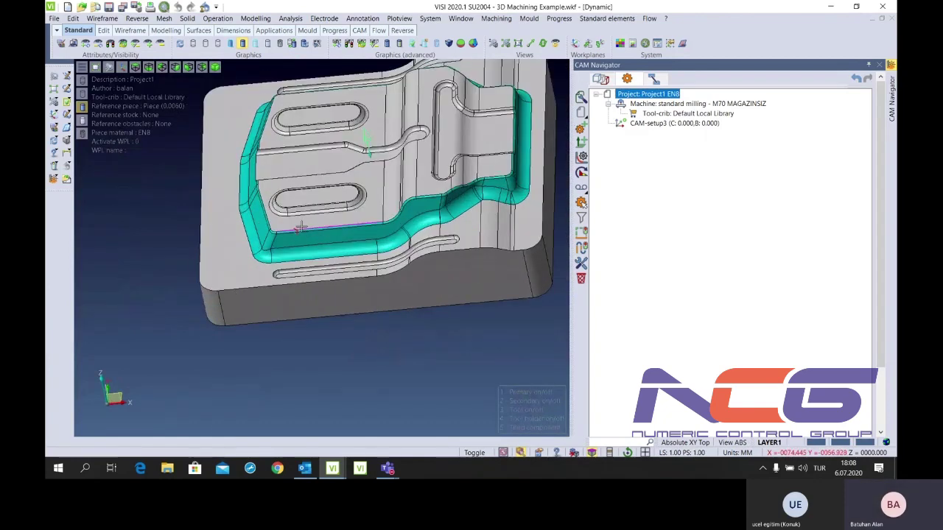
scroll(297, 232, "down", 2)
scroll(293, 240, "up", 1)
scroll(292, 240, "down", 1)
scroll(265, 250, "up", 2)
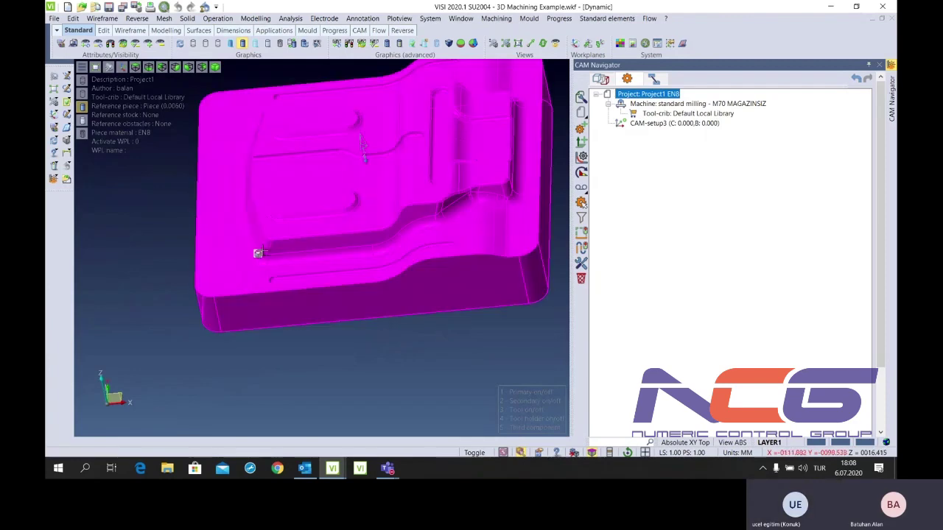
mouse_move(258, 254)
middle_mouse_down()
mouse_move(331, 254)
mouse_move(413, 228)
middle_mouse_up()
scroll(335, 254, "down", 1)
scroll(339, 255, "up", 2)
scroll(343, 255, "down", 1)
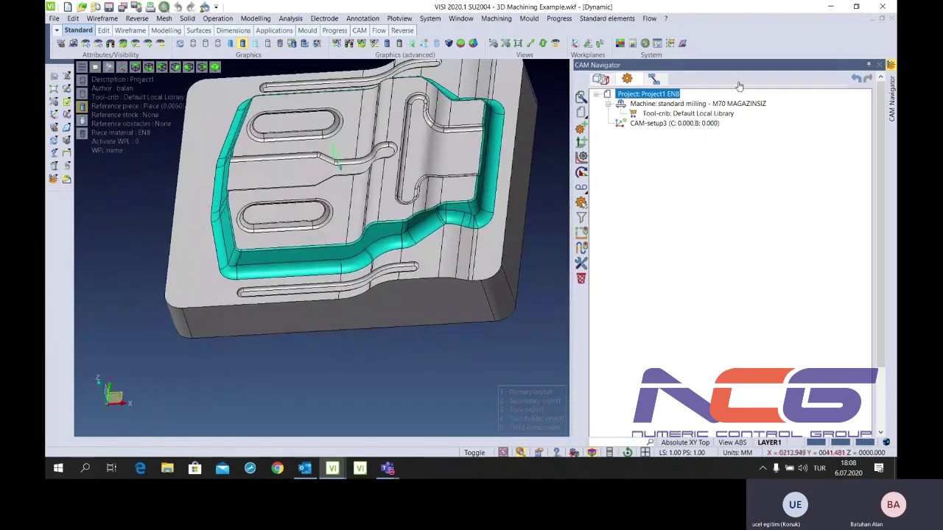
left_click(665, 124)
Add a 3ax Waterline operation to CAM-setup3
right_click(665, 125)
left_click(692, 151)
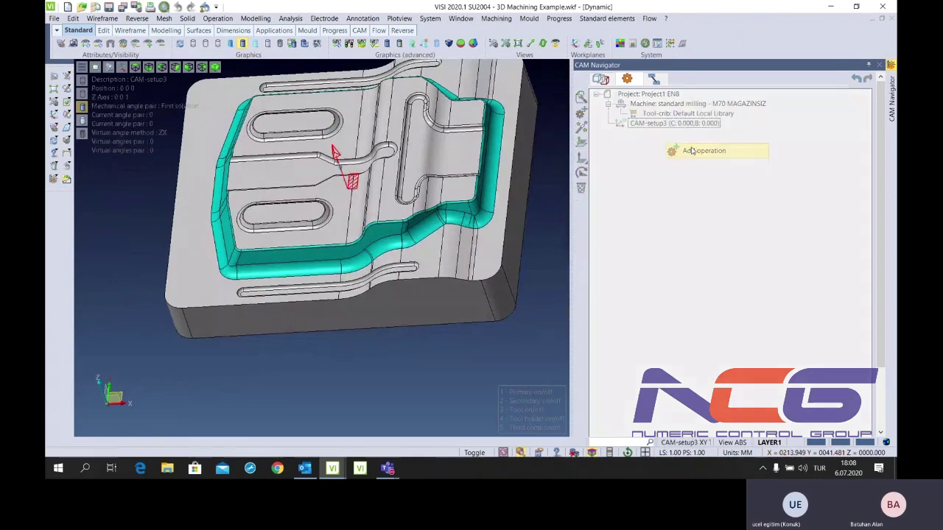
left_click(338, 117)
left_click(336, 107)
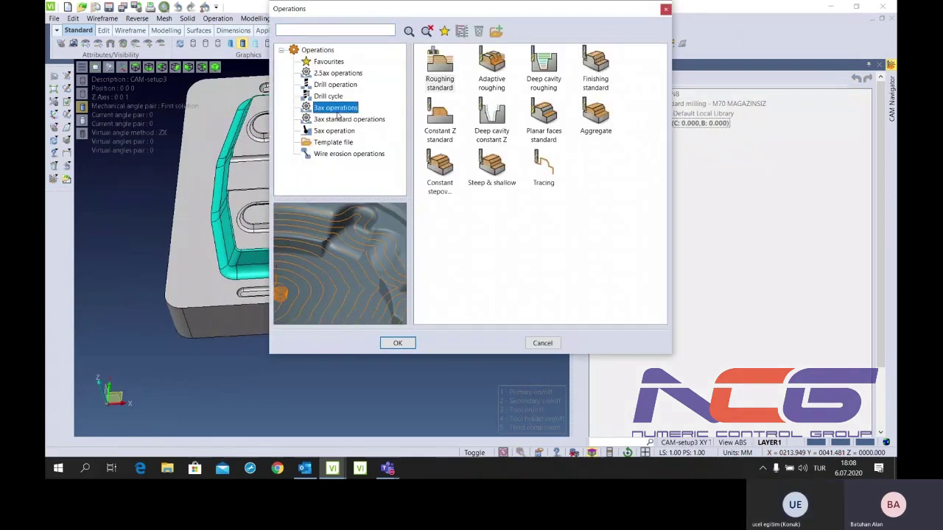
left_click(598, 117)
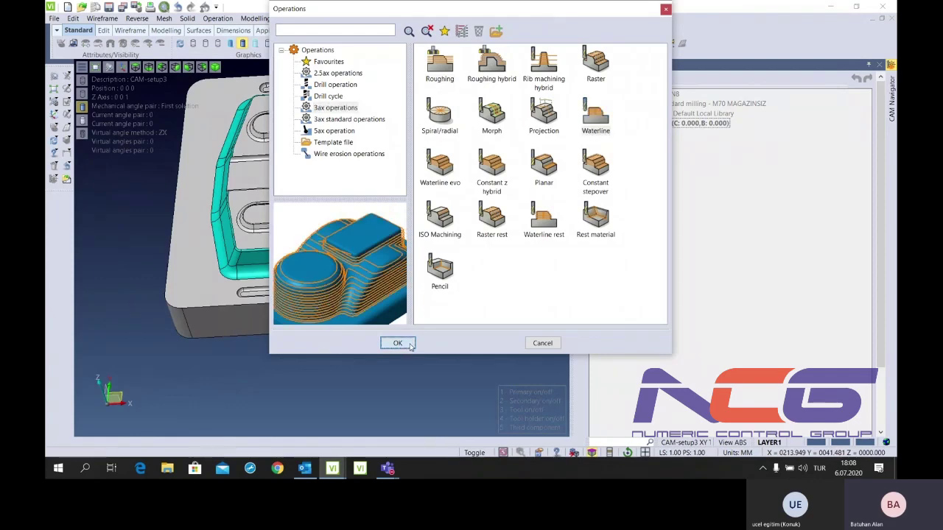
left_click(410, 345)
Assign the T4 Ballnose D10 tool and start a new faces list on the Piece
left_click(708, 170)
left_click(678, 88)
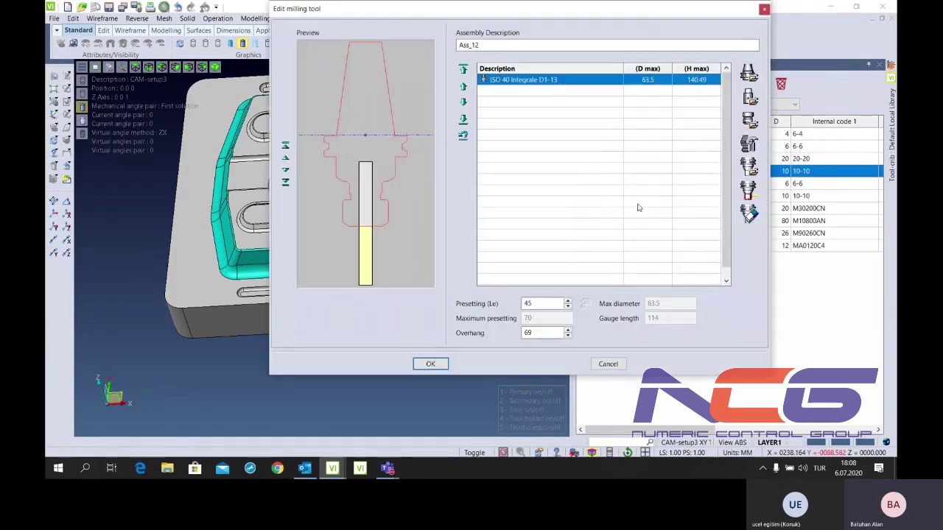
left_click(428, 364)
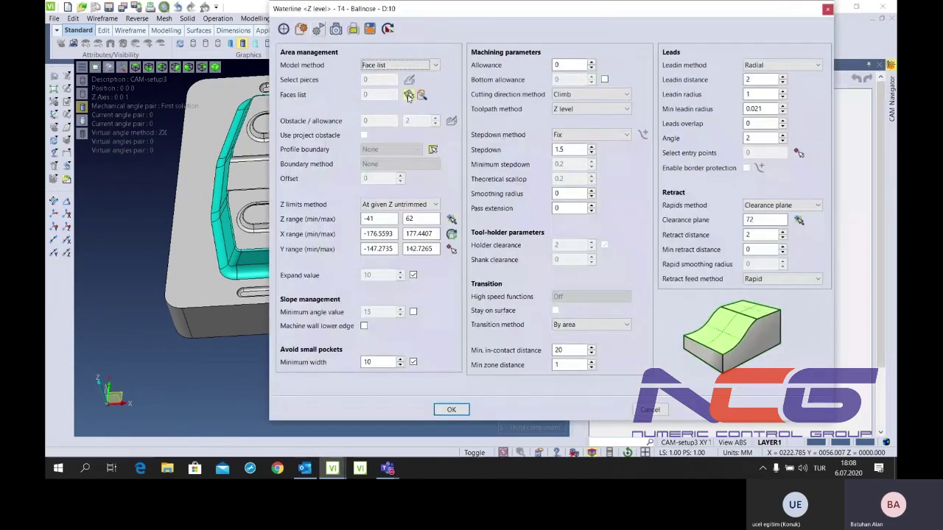
left_click(409, 96)
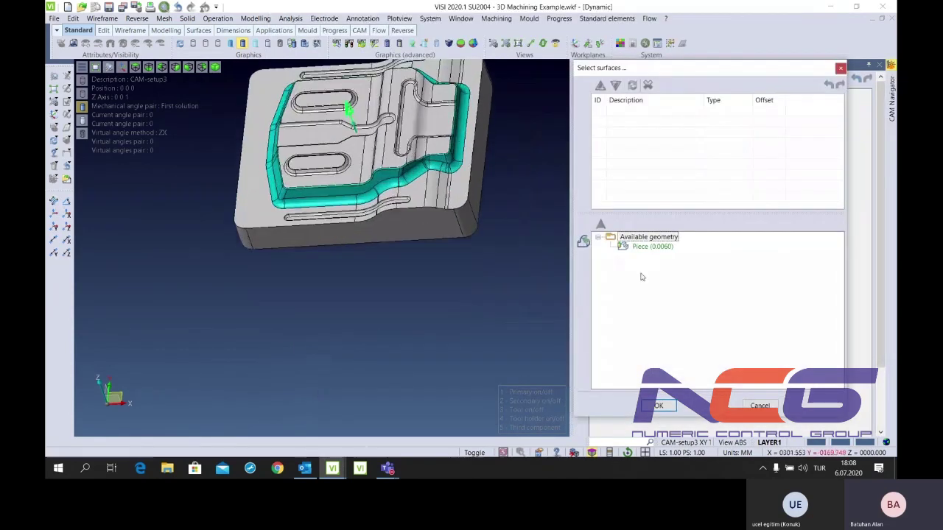
left_click(652, 246)
left_click(583, 258)
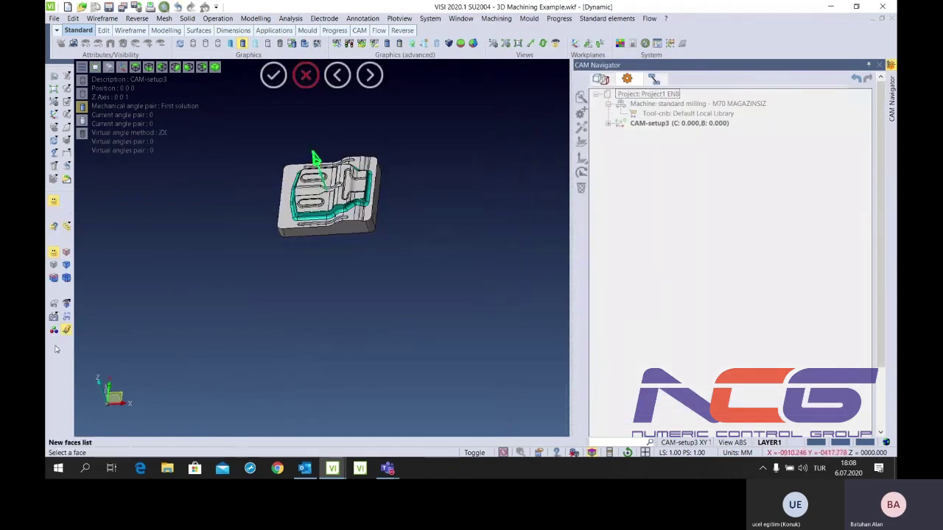
Choose the highlight colour for the picked faces
right_click(82, 304)
scroll(309, 191, "up", 3)
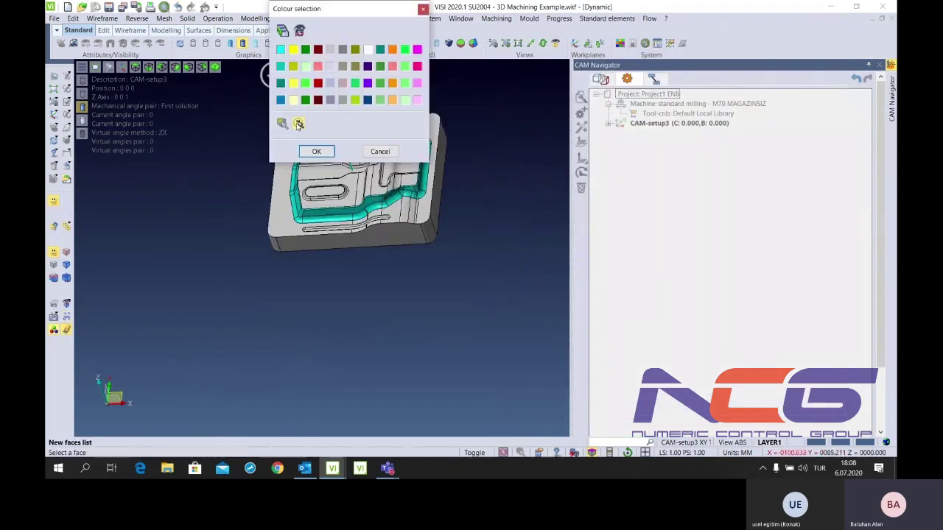
left_click(316, 151)
scroll(320, 158, "up", 3)
left_click(320, 158)
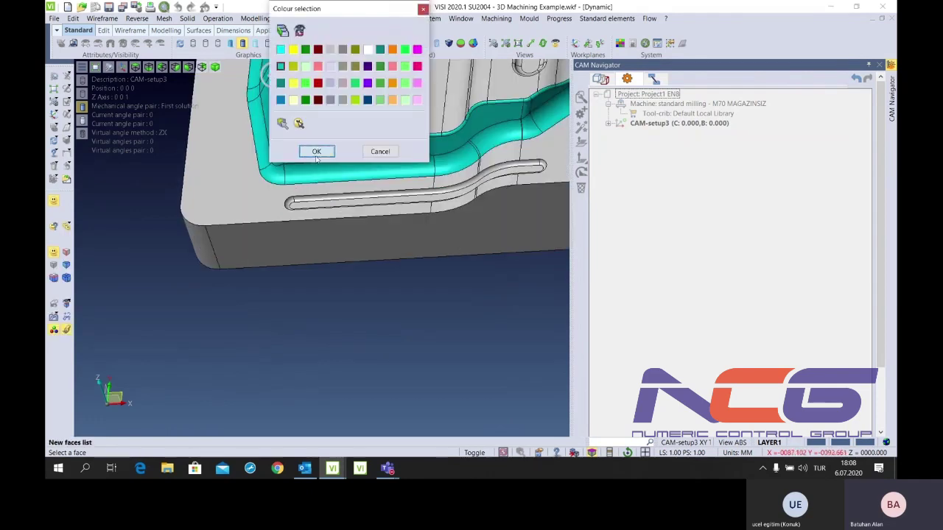
left_click(312, 151)
scroll(221, 133, "down", 6)
Window-select the pocket wall faces as 'Faces list 1' and add it as the machining area
left_click_drag(211, 124, 472, 353)
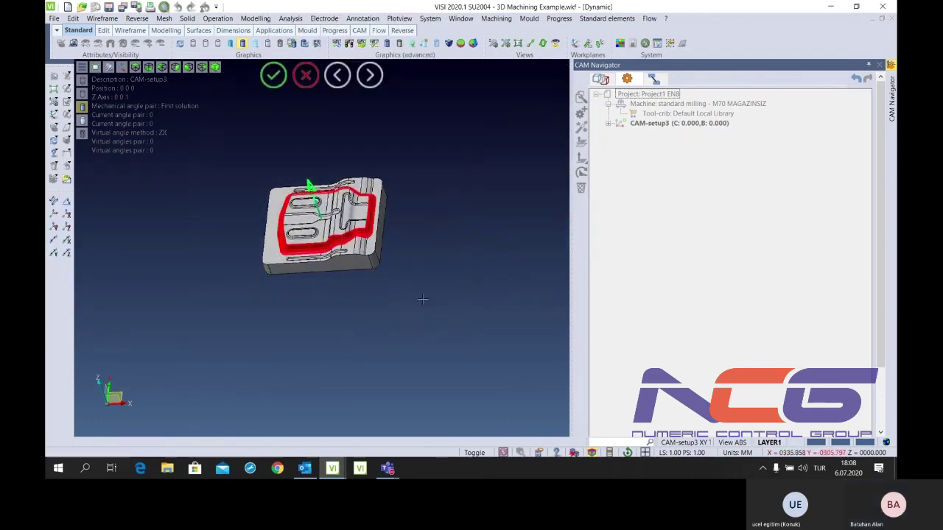
right_click(479, 347)
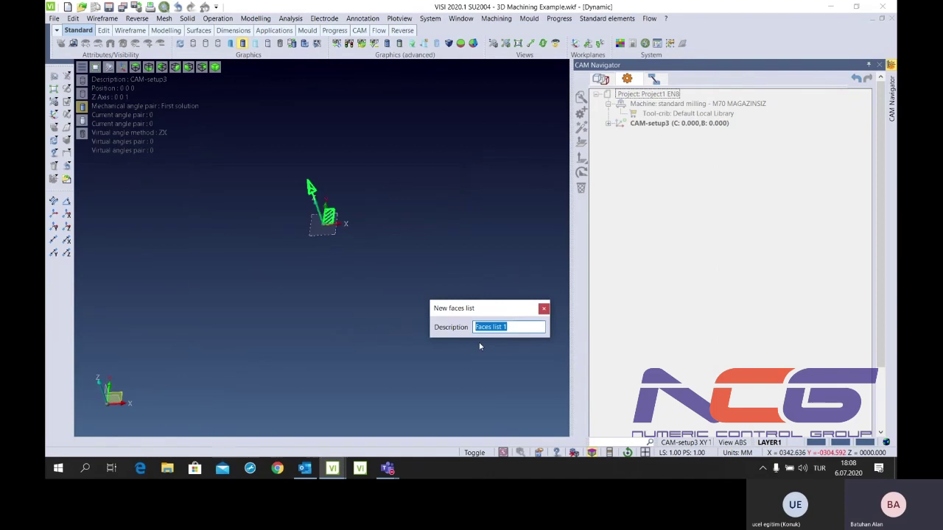
key("Return")
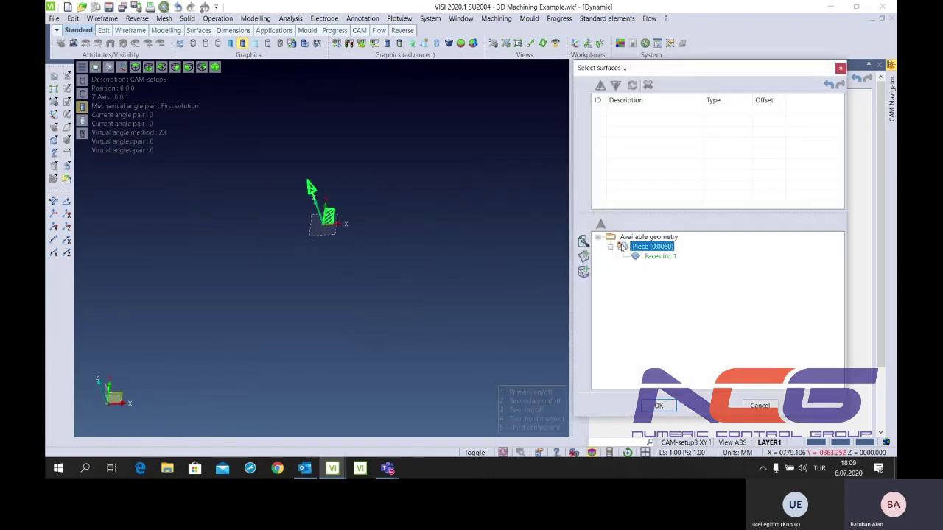
left_click(648, 255)
left_click(601, 224)
left_click(667, 408)
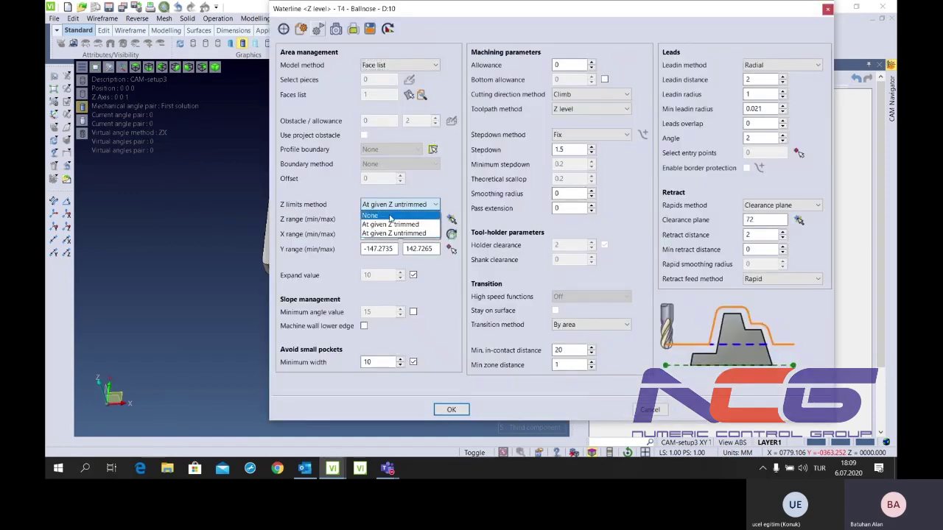
Set Z limits to None, drop small-pocket width, machine lower wall edges, enable bottom allowance
left_click(391, 215)
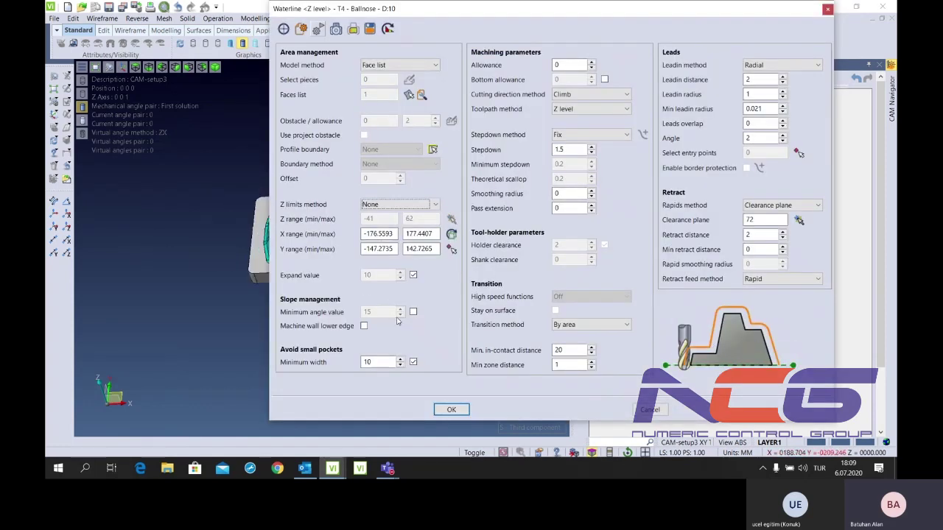
left_click(413, 361)
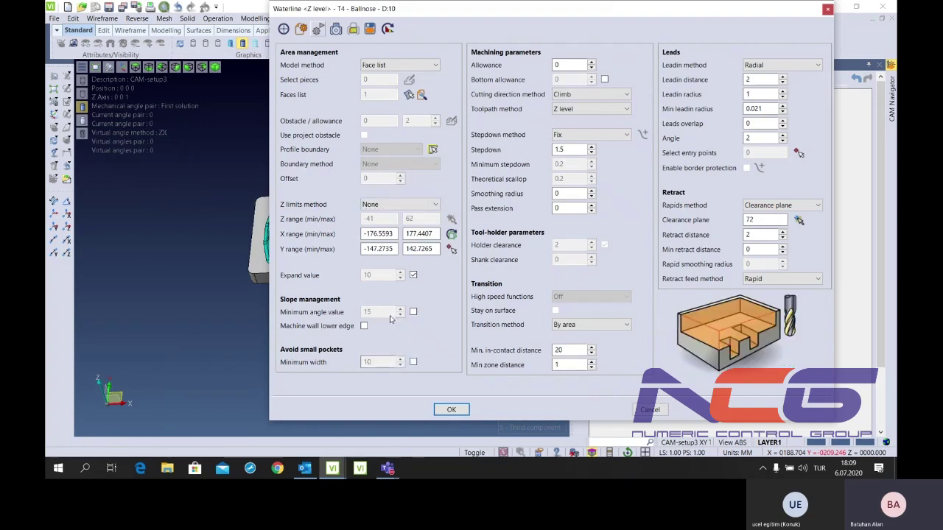
left_click(363, 325)
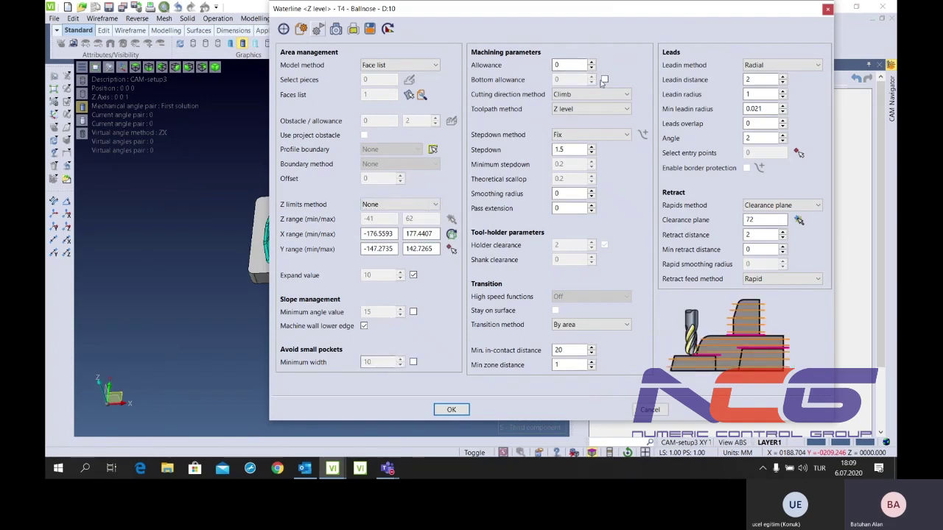
left_click(604, 78)
left_click(573, 152)
type("1")
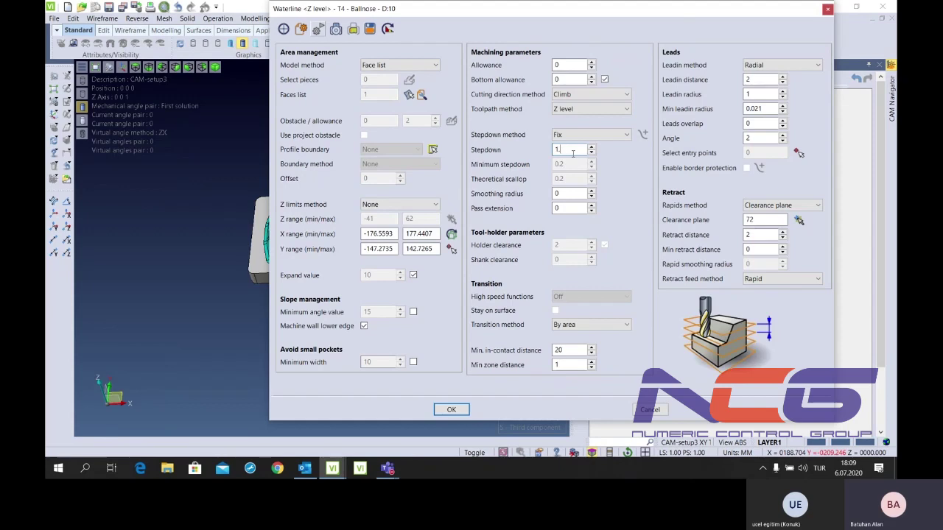
Set the Waterline toolpath method to Helical and confirm the operation
left_click(584, 111)
left_click(585, 114)
left_click(585, 110)
left_click(584, 127)
middle_click_drag(130, 249, 169, 254)
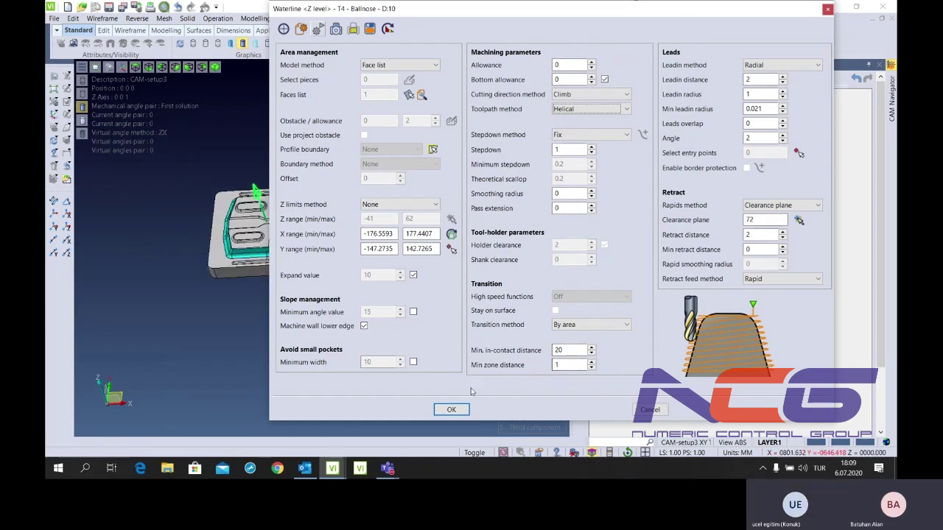
left_click(604, 109)
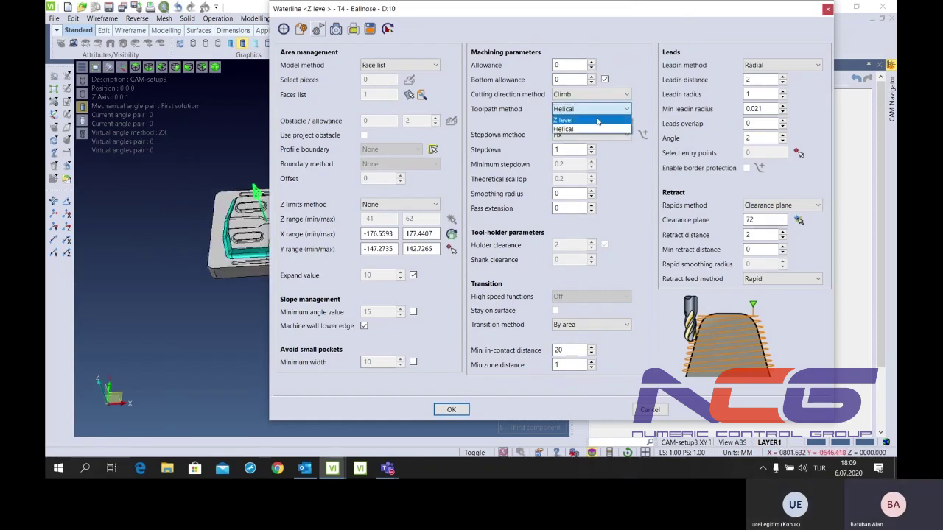
left_click(597, 128)
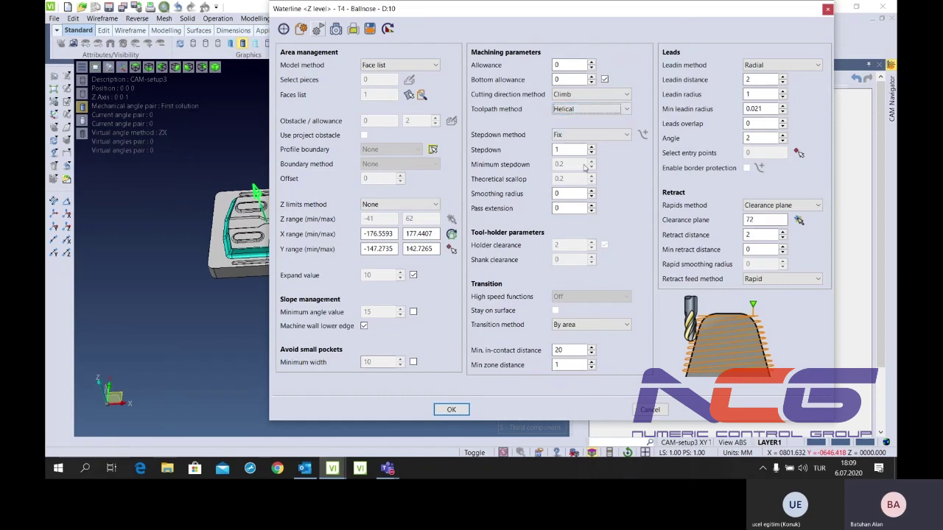
left_click(440, 410)
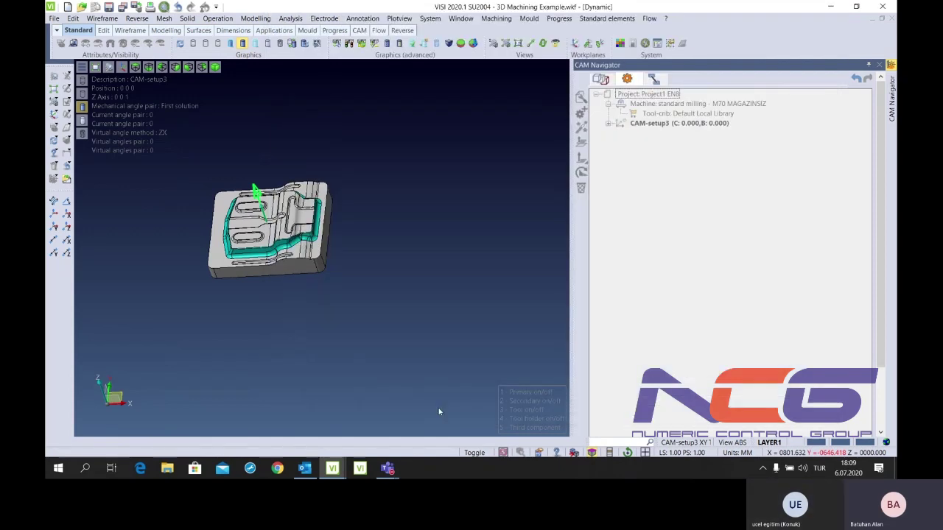
Change the Waterline operation's toolpath method back to Z level and recalculate it
left_click(676, 134)
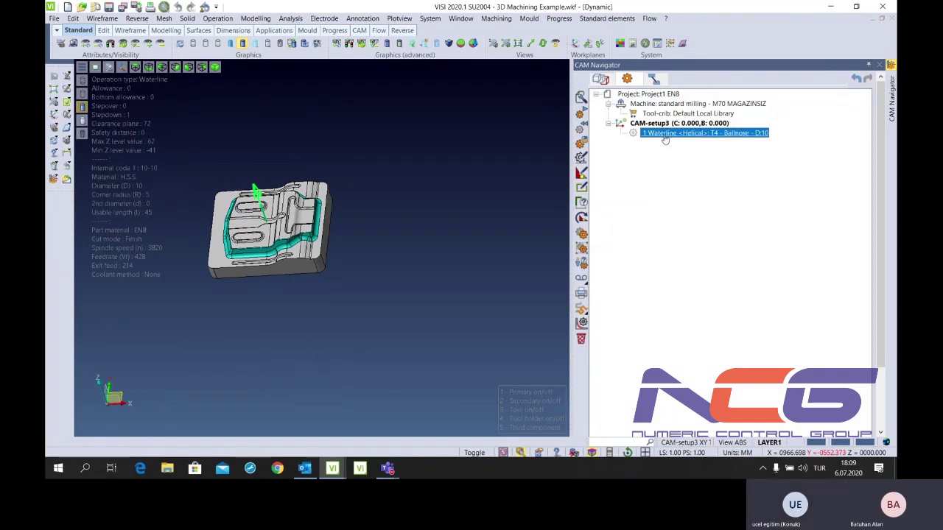
right_click(665, 140)
left_click(659, 140)
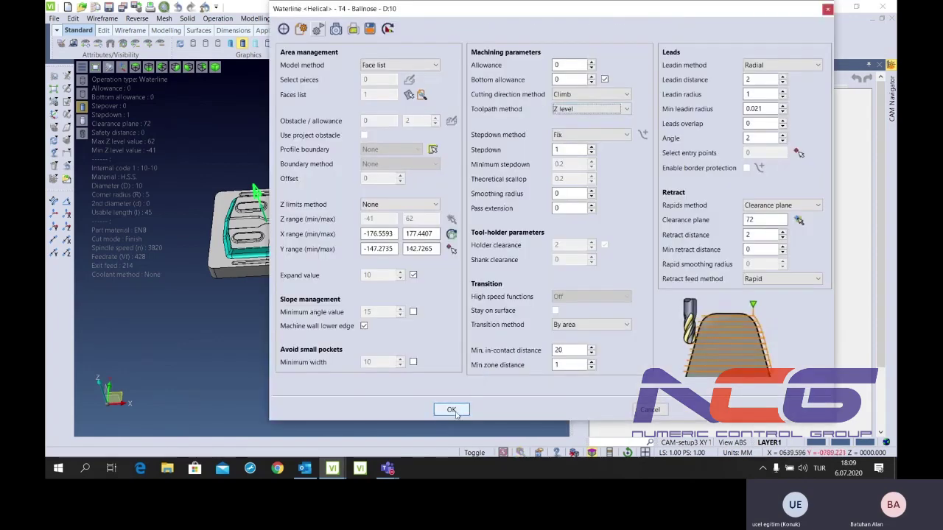
left_click(455, 412)
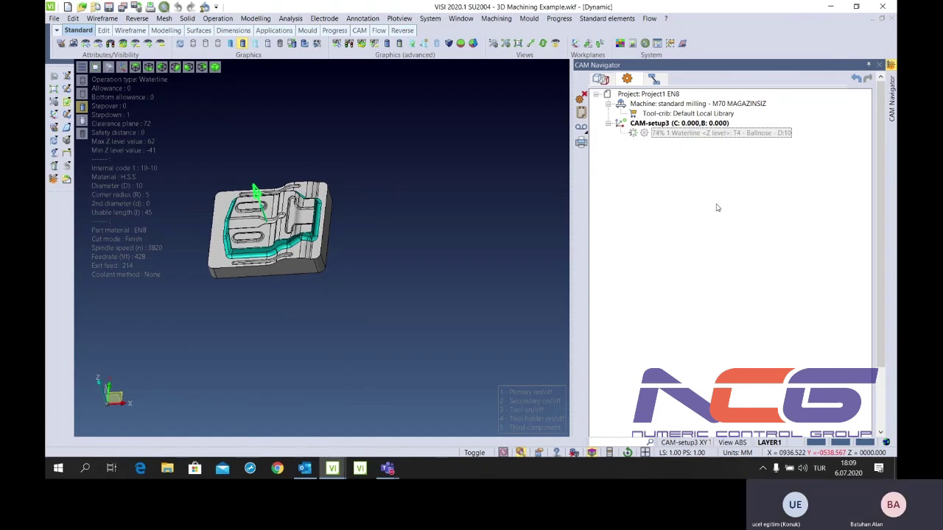
right_click(658, 126)
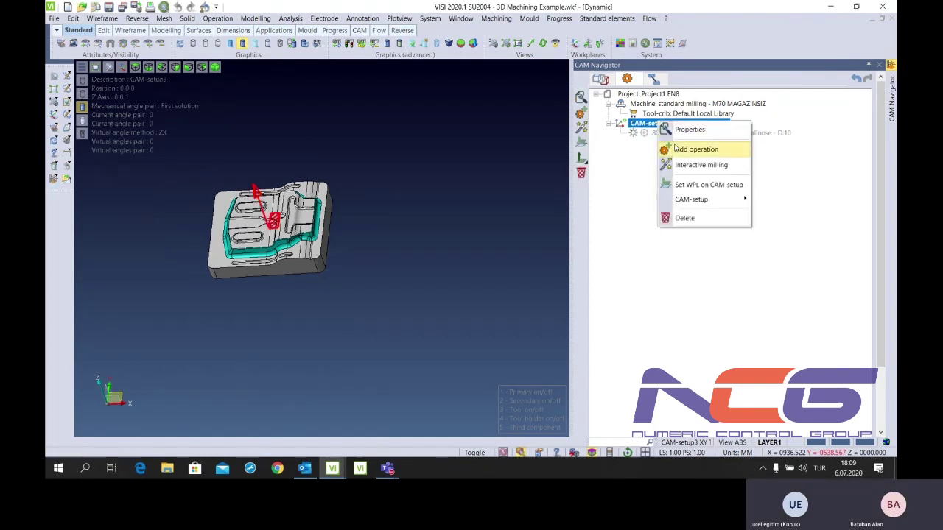
Try an Aggregate operation, dismiss the tool library, and check the Piece in the model manager
left_click(675, 147)
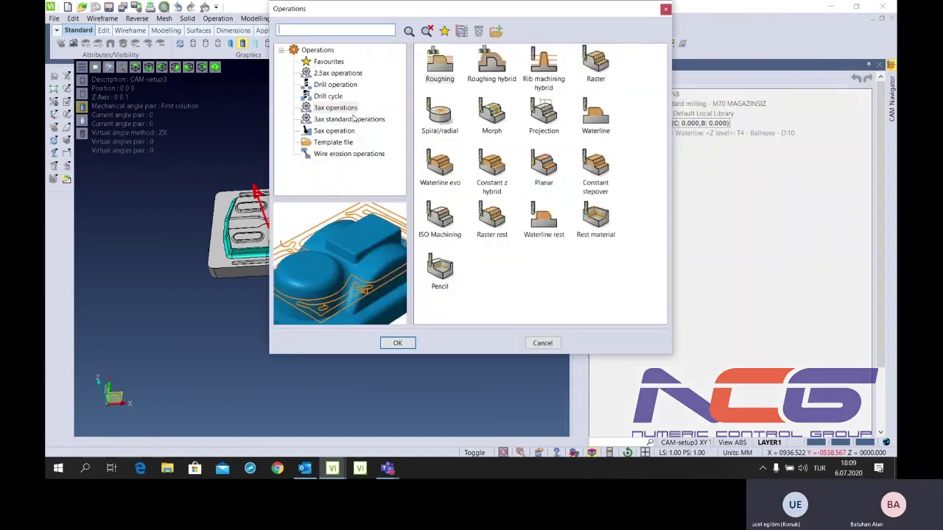
left_click(595, 118)
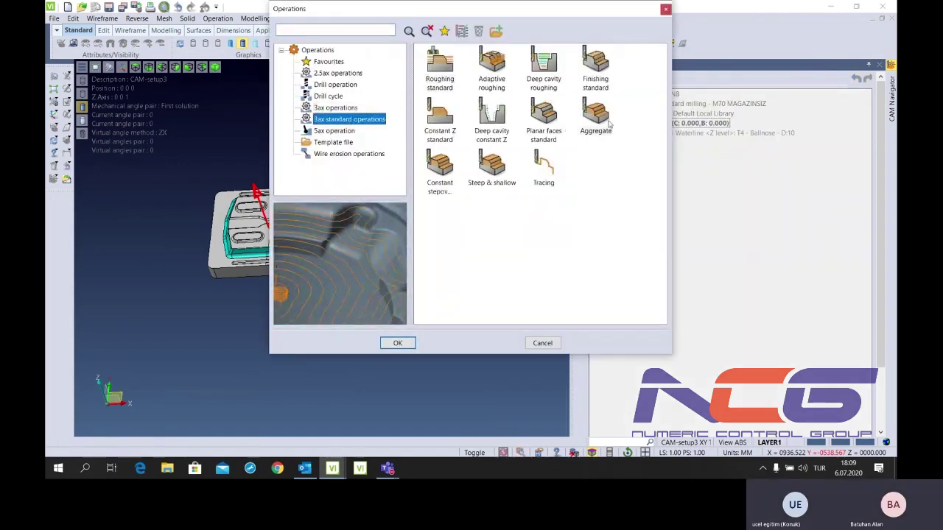
left_click(398, 343)
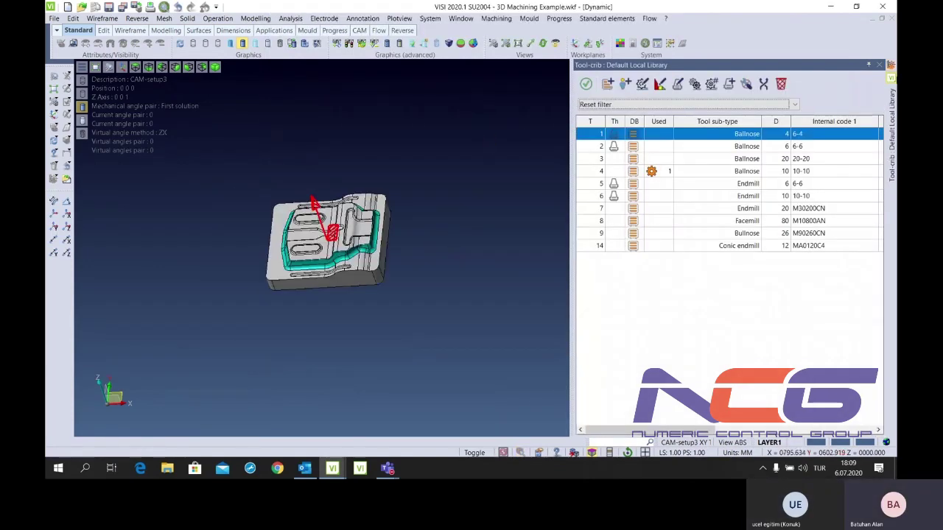
left_click(878, 65)
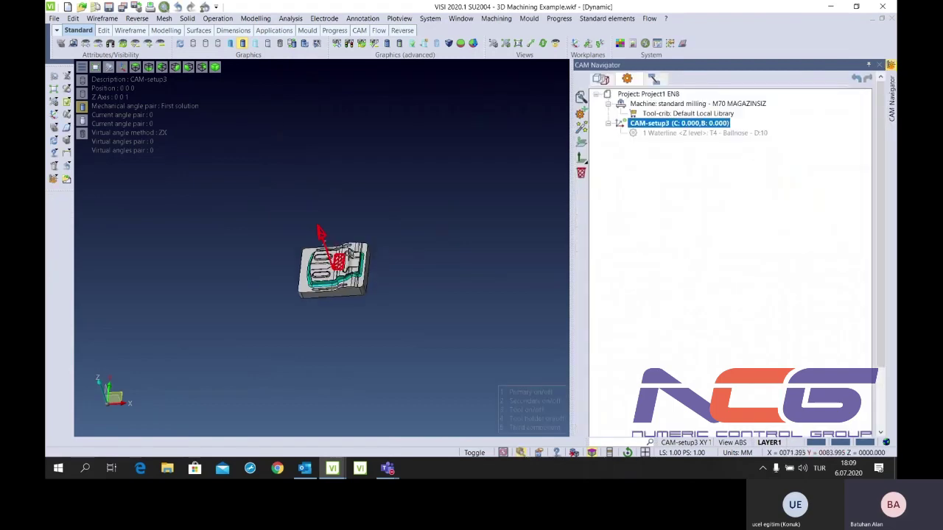
scroll(329, 318, "up", 5)
scroll(330, 318, "down", 3)
scroll(329, 318, "up", 4)
scroll(329, 318, "down", 1)
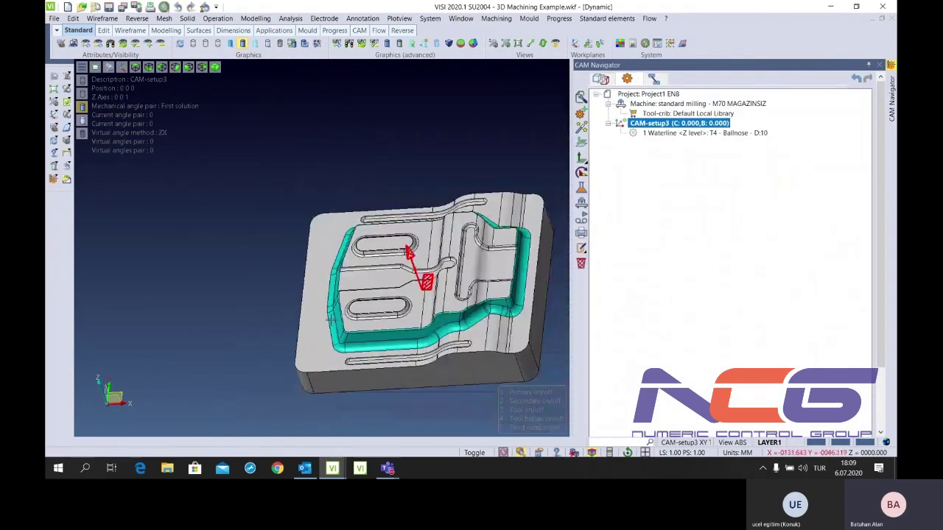
left_click(600, 80)
left_click(634, 104)
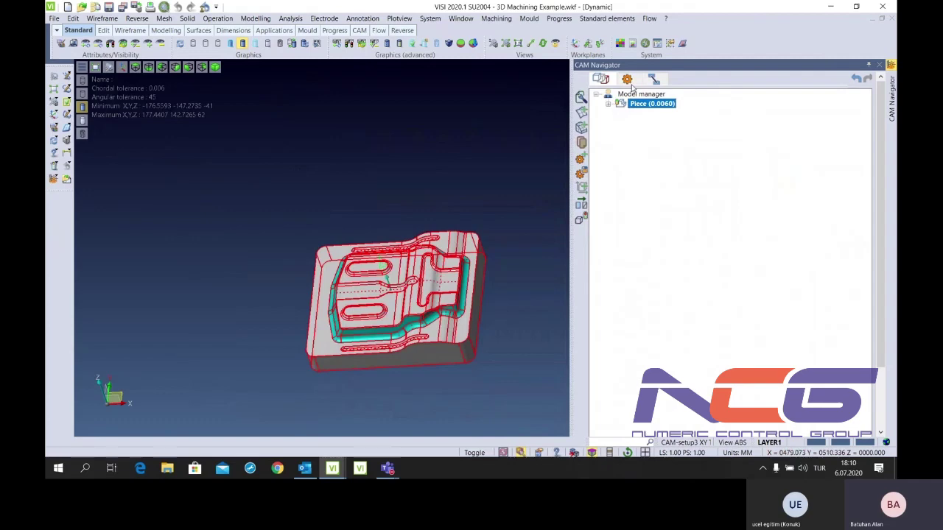
left_click(626, 80)
Add a 3ax Waterline evo operation to CAM-setup3
right_click(654, 123)
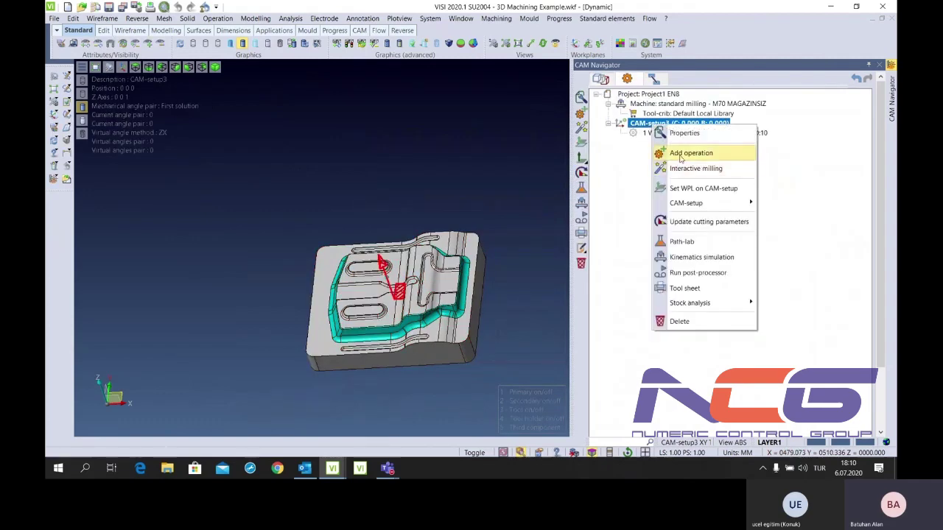
left_click(681, 155)
left_click(335, 108)
left_click(440, 168)
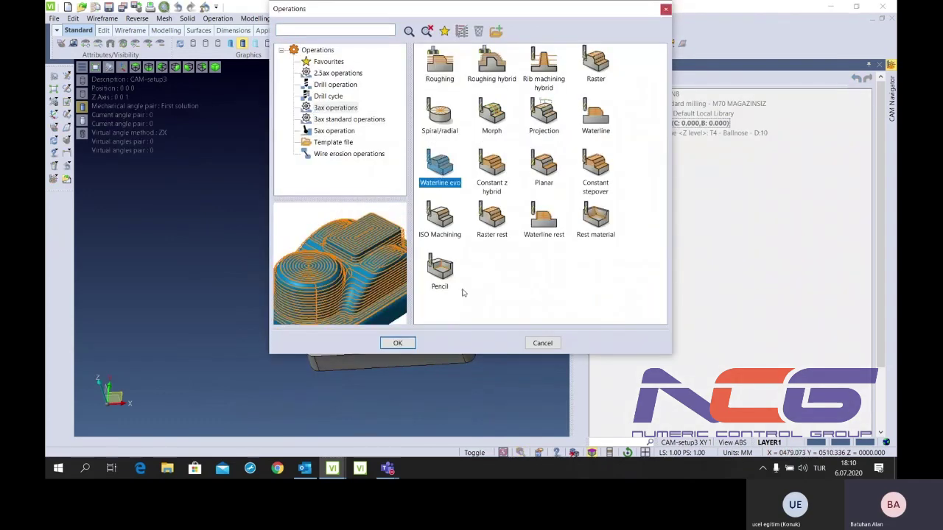
left_click(412, 344)
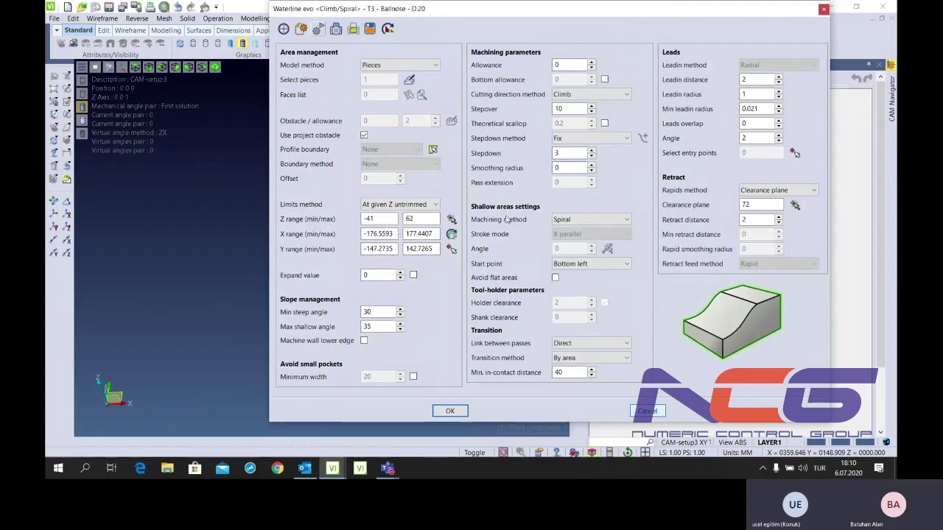
Set the Waterline evo model method to Faces list and pick the faces to machine
left_click(435, 67)
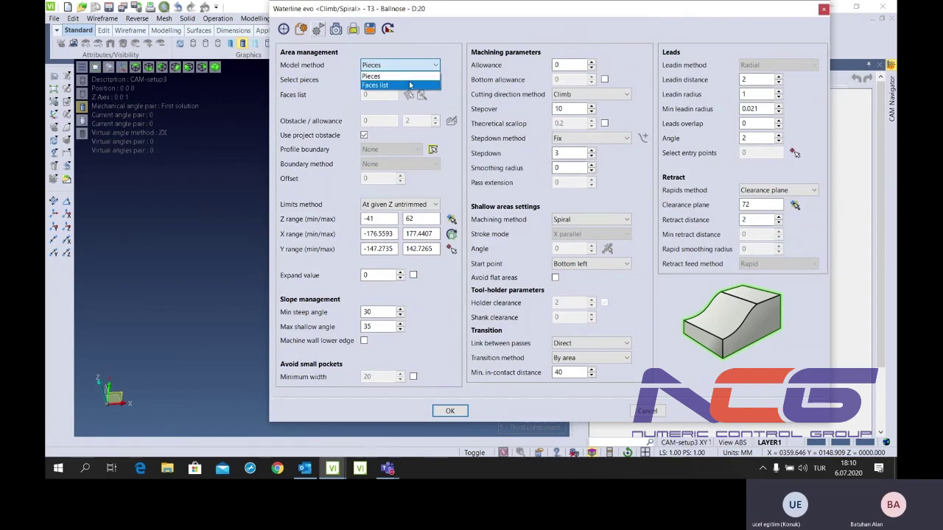
left_click(416, 85)
left_click(405, 64)
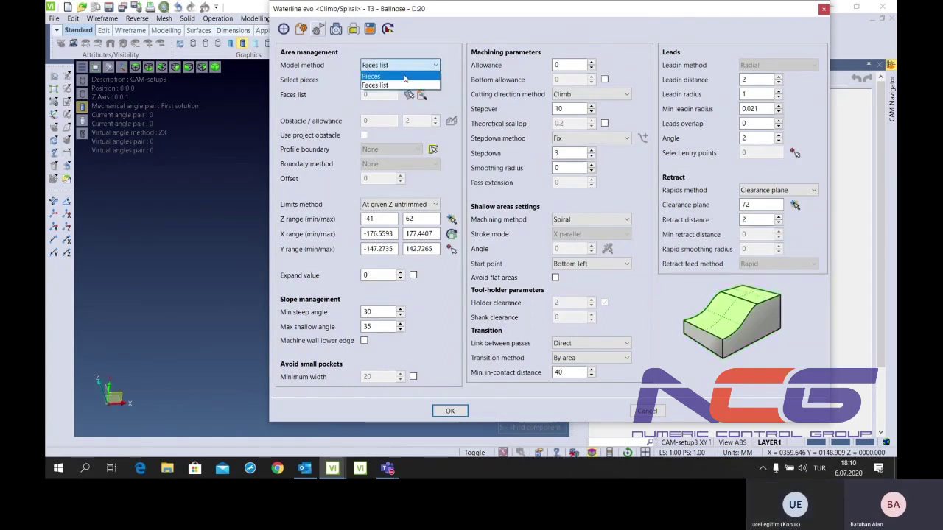
left_click(404, 77)
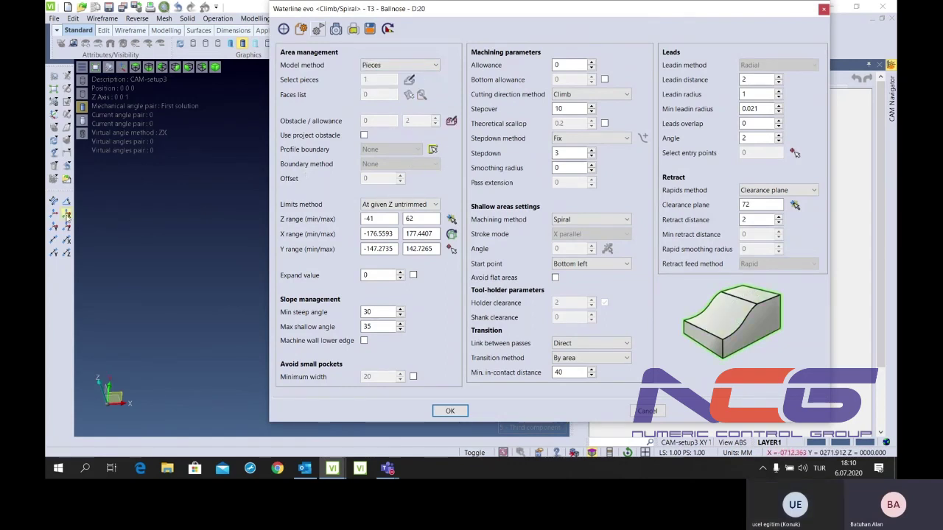
left_click(381, 68)
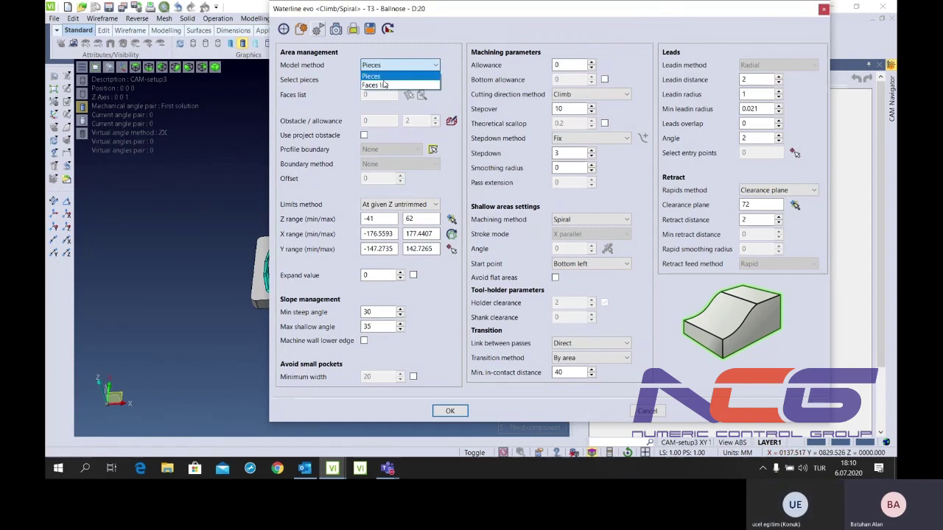
left_click(384, 84)
scroll(160, 213, "up", 2)
scroll(160, 213, "up", 2)
scroll(160, 213, "up", 2)
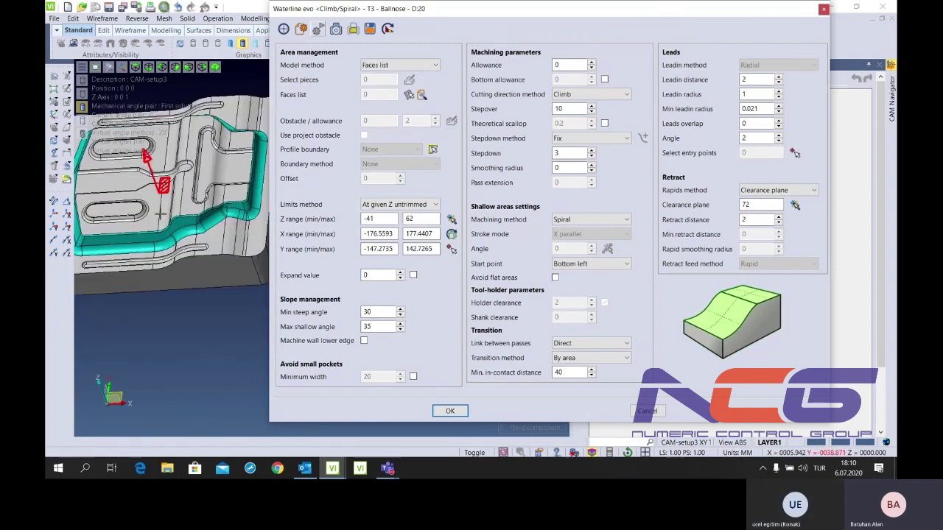
scroll(159, 212, "up", 2)
scroll(160, 212, "up", 2)
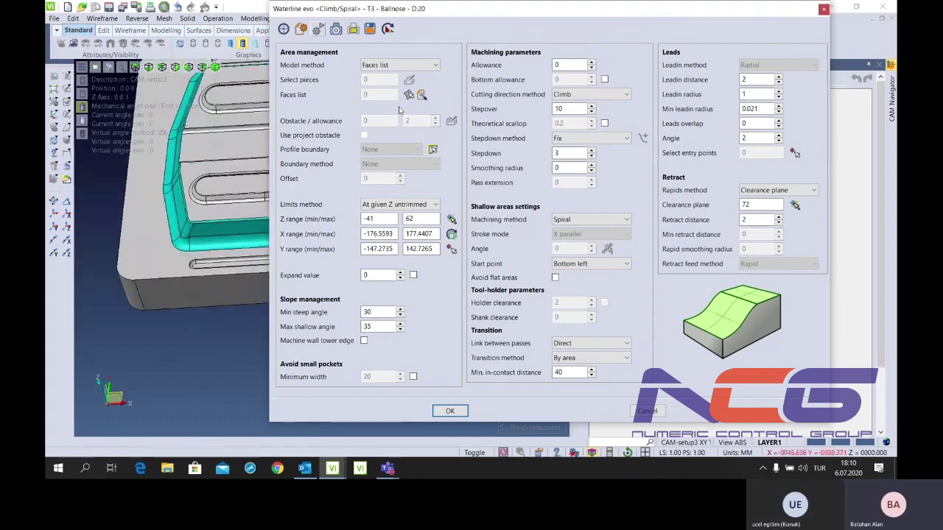
left_click(409, 95)
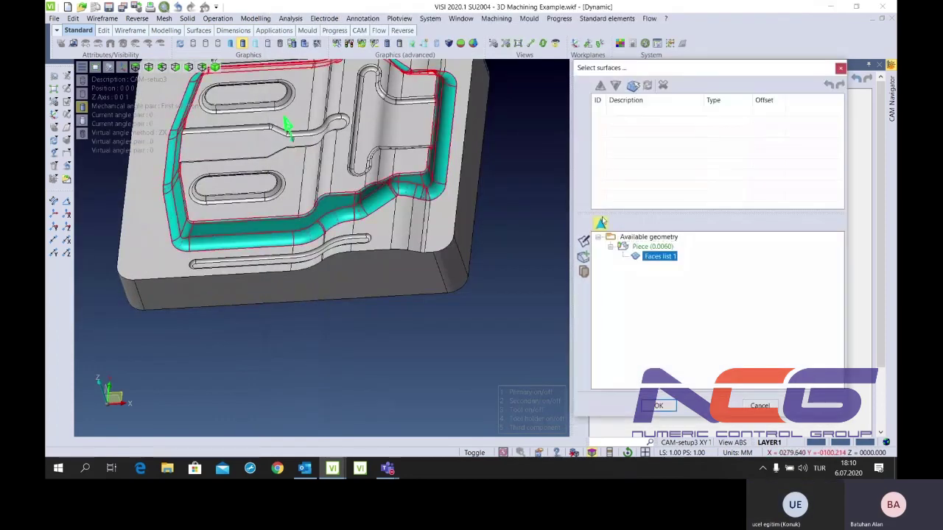
left_click(660, 405)
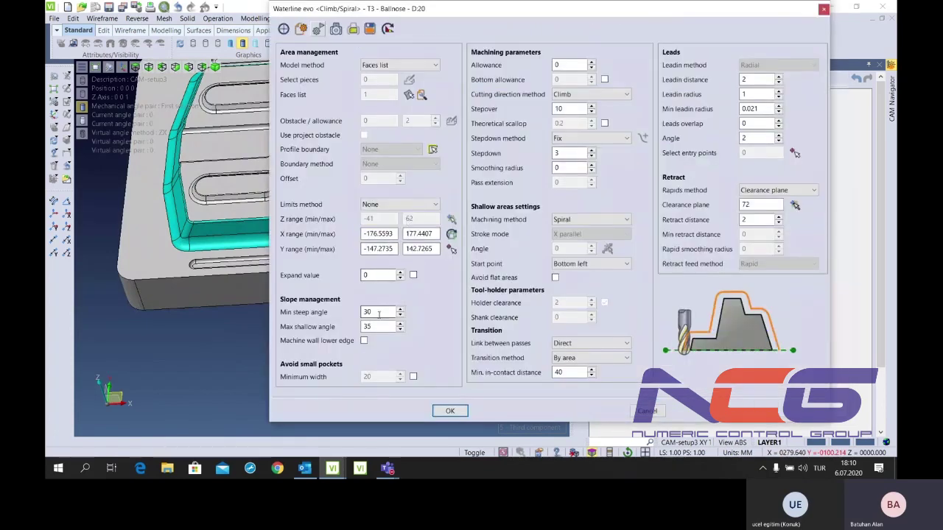
Set stepover and stepdown to 1, Spiral shallow areas and 3D spiral linking, then create it
double_click(571, 109)
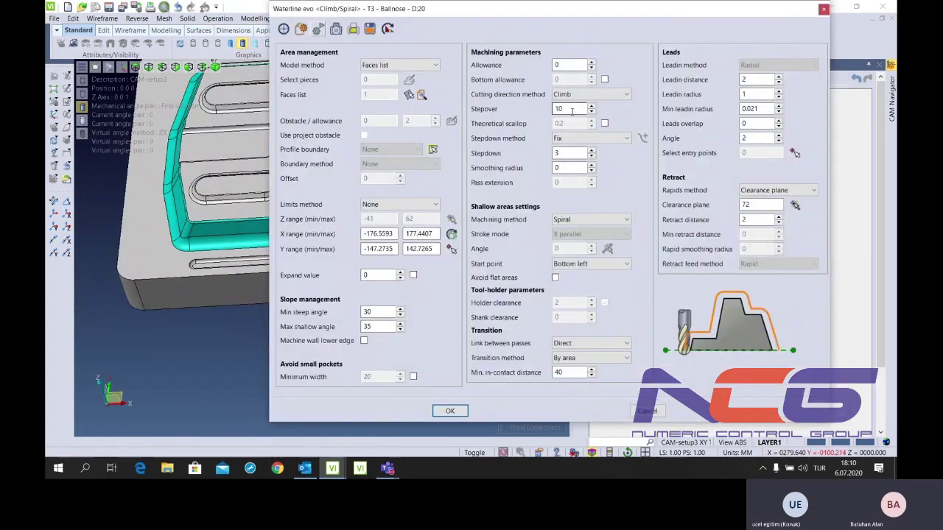
type("1")
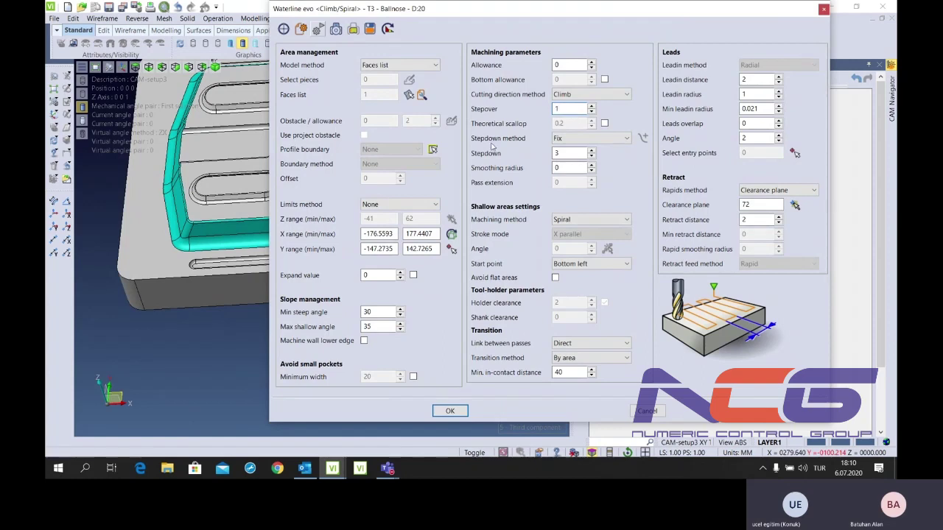
mouse_move(177, 221)
middle_mouse_down()
mouse_move(148, 208)
mouse_move(158, 218)
middle_mouse_up()
double_click(572, 153)
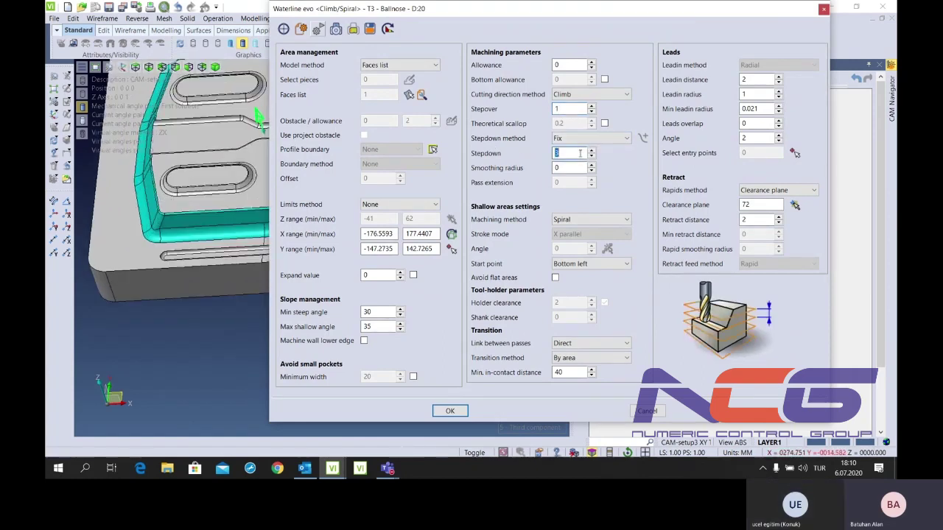
type("1")
left_click(568, 220)
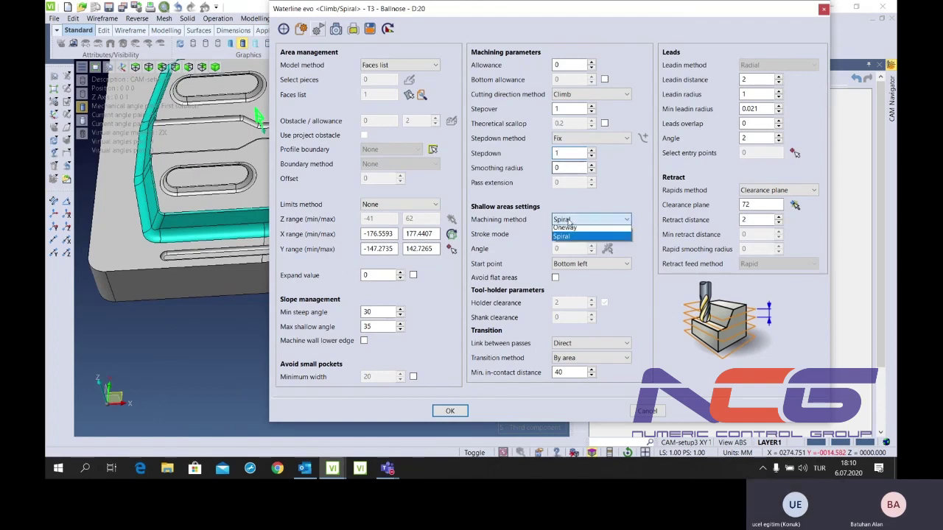
left_click(569, 219)
left_click(568, 219)
left_click(567, 248)
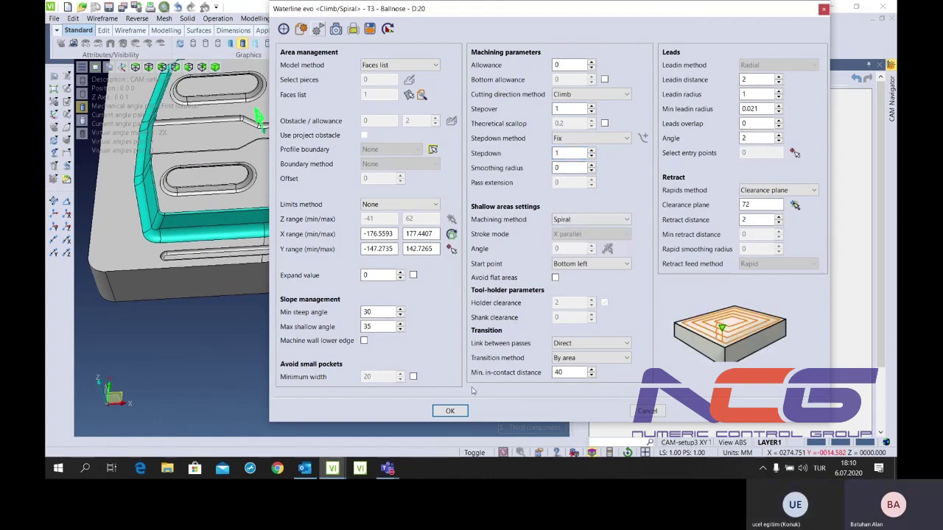
left_click(584, 344)
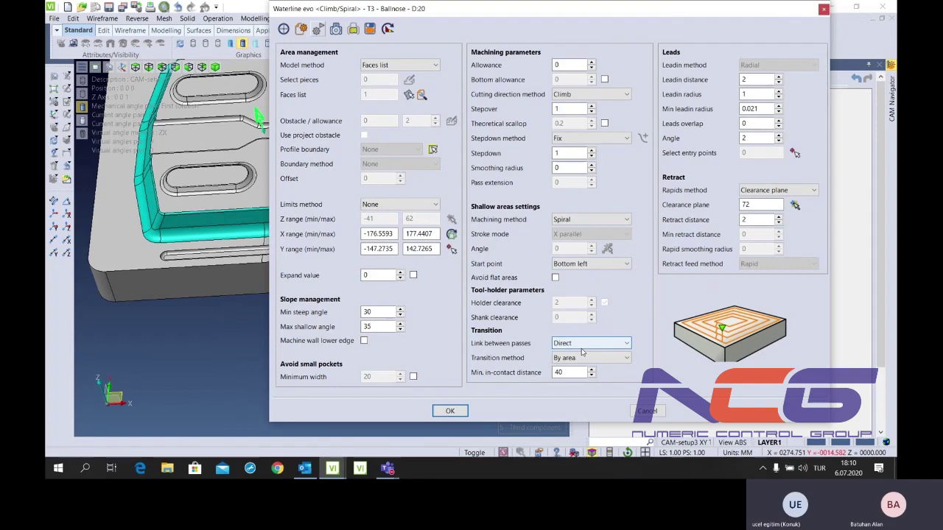
left_click(584, 345)
left_click(582, 362)
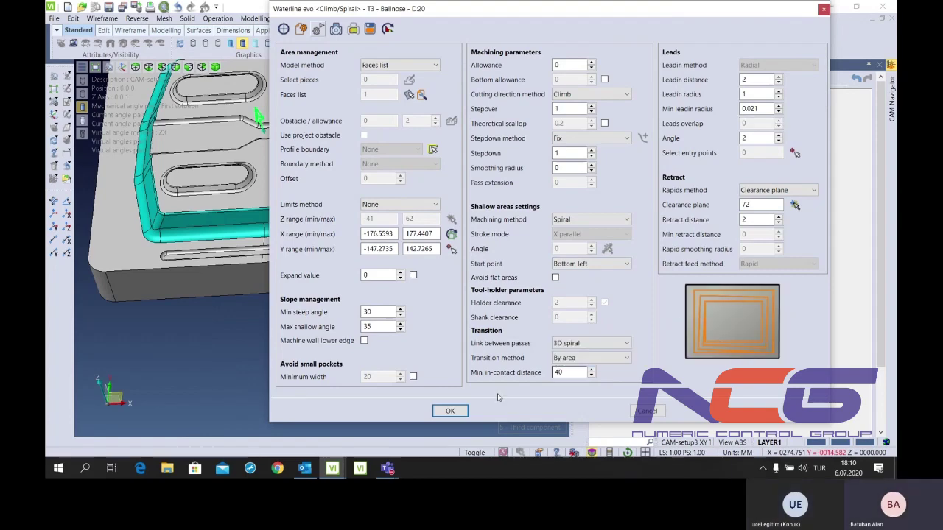
left_click(451, 411)
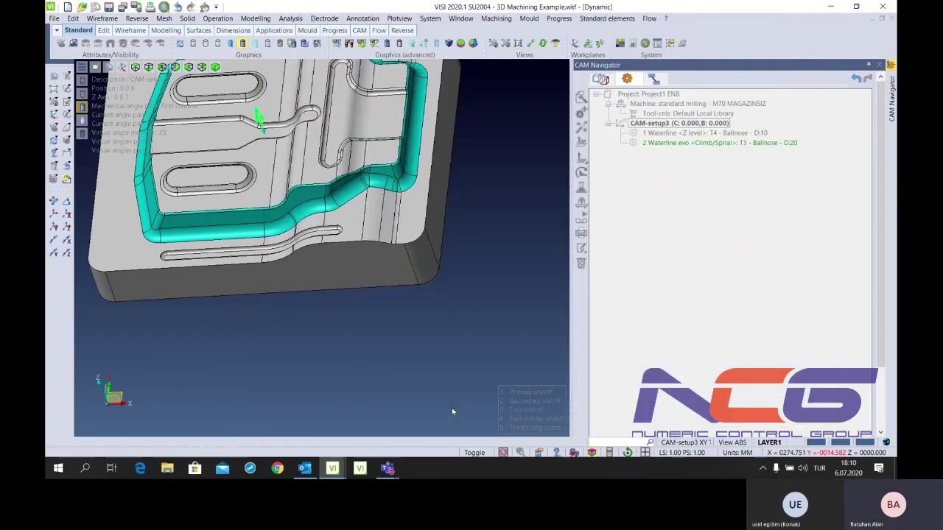
Display operation 1 Waterline's toolpath, zoom and orbit to inspect it, then reopen its parameters
left_click(637, 134)
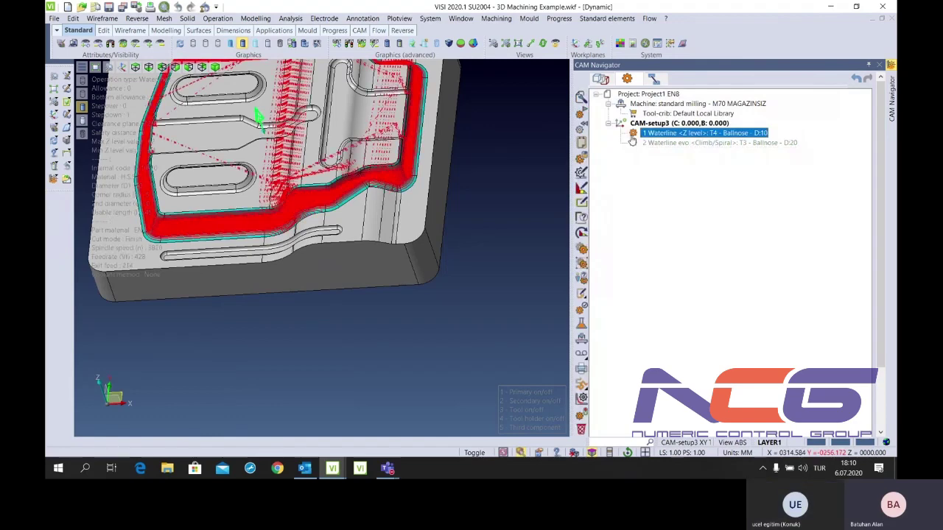
scroll(404, 174, "up", 5)
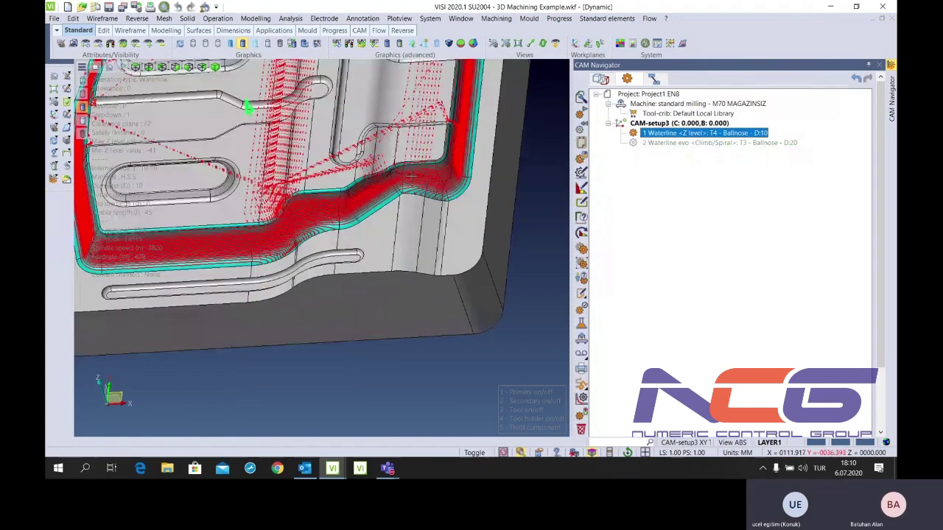
scroll(403, 174, "up", 2)
scroll(404, 174, "up", 1)
scroll(344, 181, "up", 1)
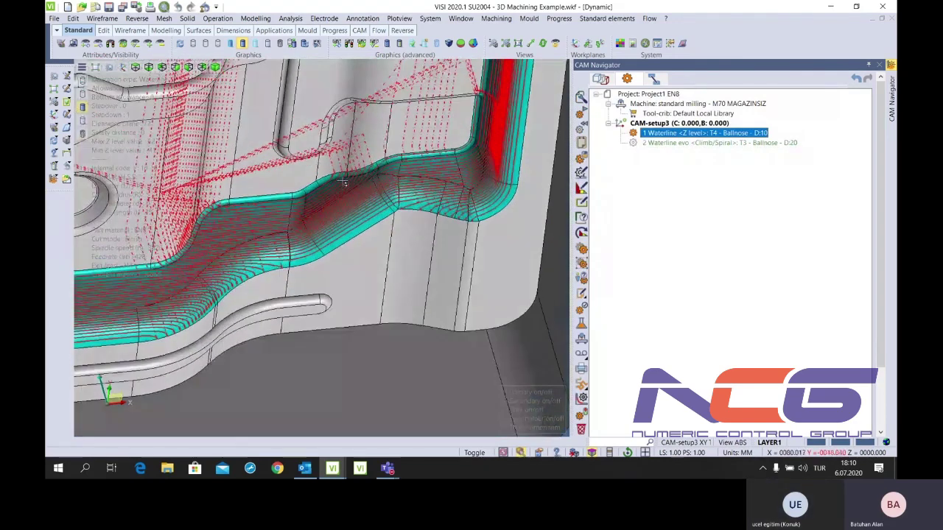
scroll(343, 181, "up", 1)
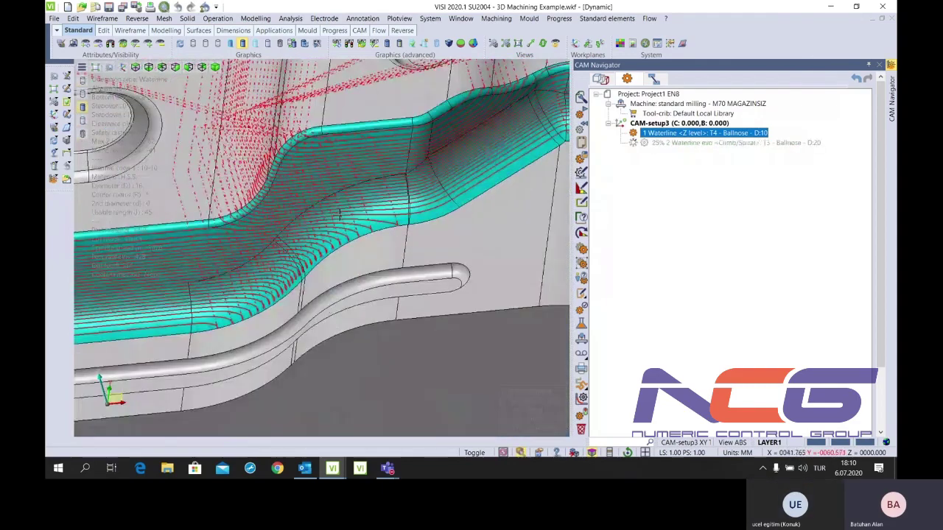
scroll(341, 211, "down", 1)
scroll(340, 212, "down", 2)
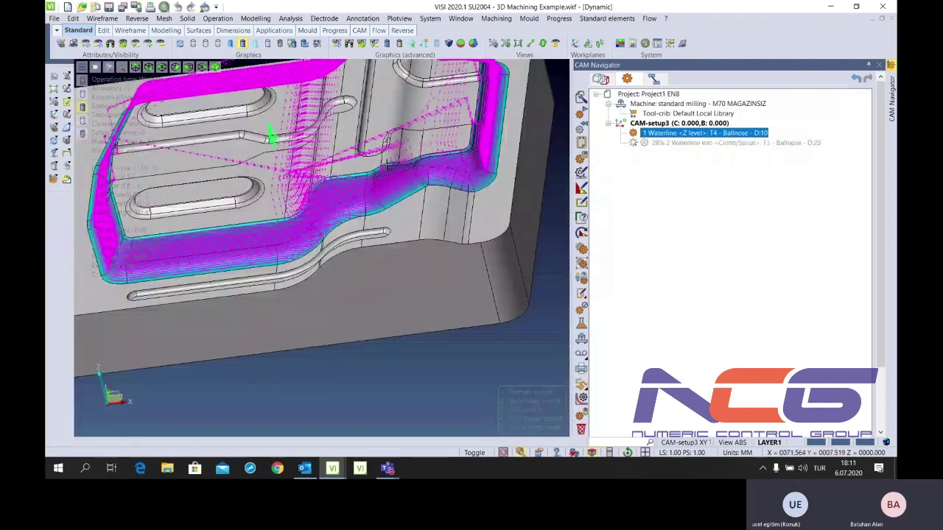
scroll(268, 140, "down", 1)
scroll(416, 150, "up", 3)
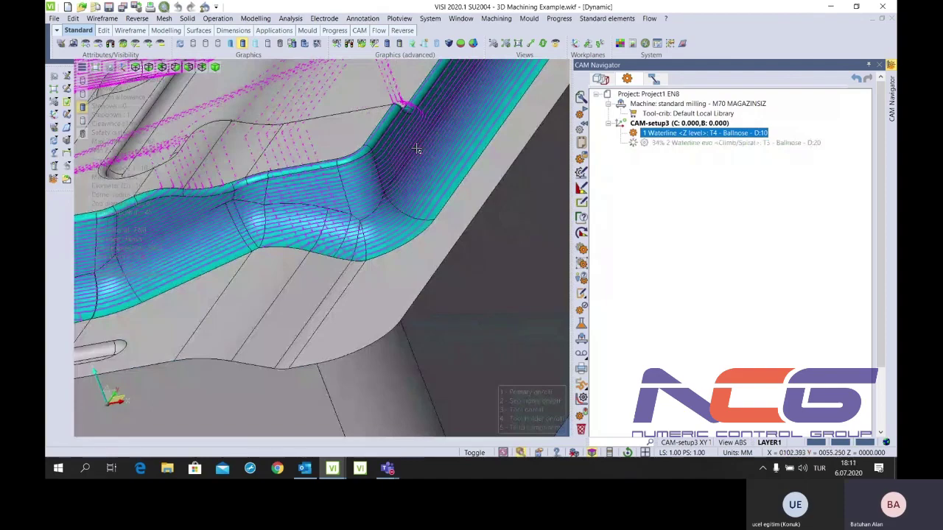
scroll(416, 149, "down", 2)
scroll(298, 237, "up", 2)
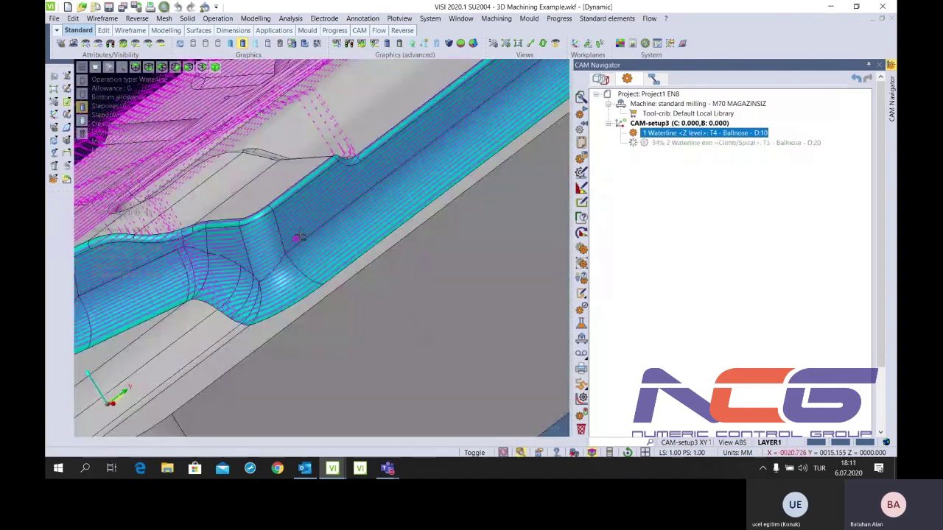
scroll(297, 237, "down", 4)
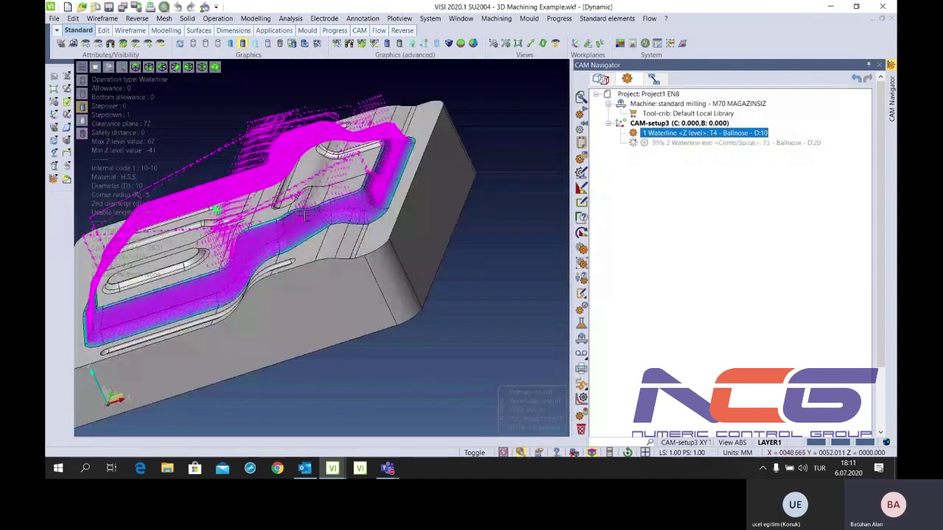
scroll(304, 215, "up", 4)
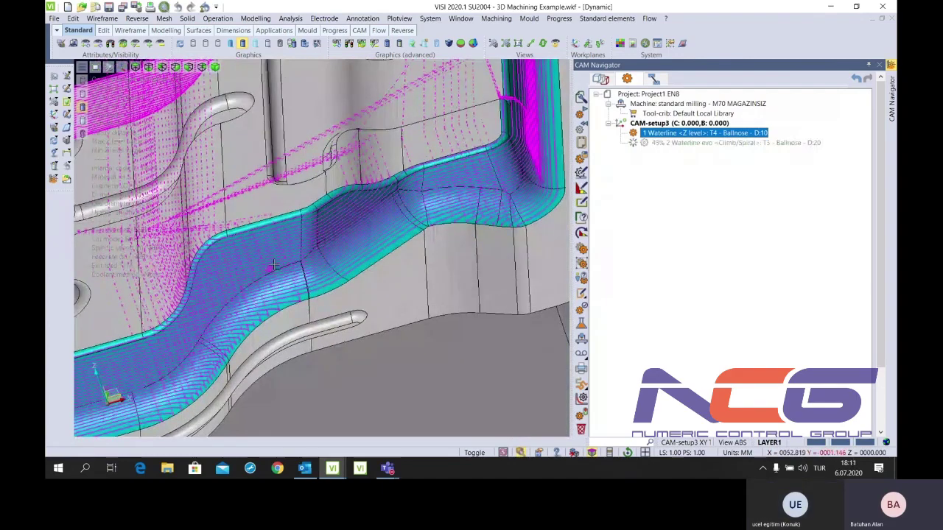
scroll(274, 266, "down", 3)
scroll(210, 269, "up", 4)
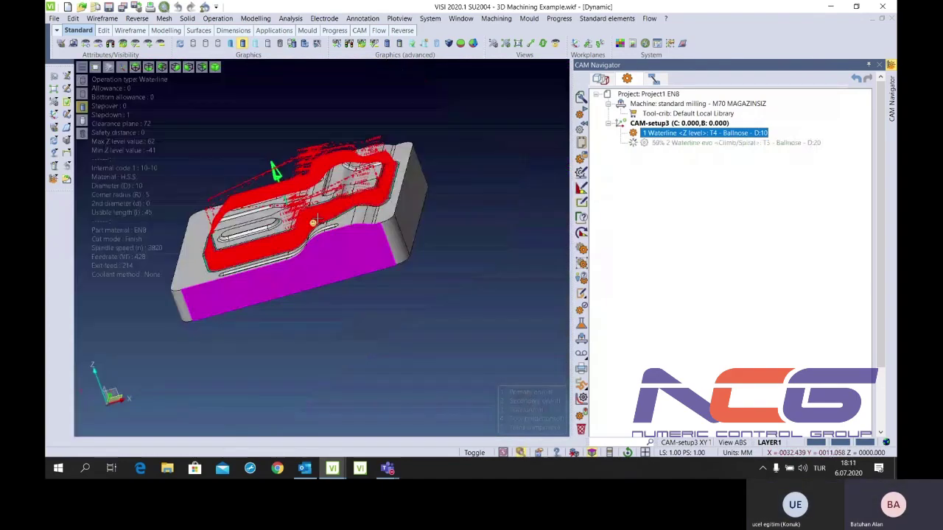
scroll(313, 221, "up", 4)
middle_click_drag(373, 178, 398, 221)
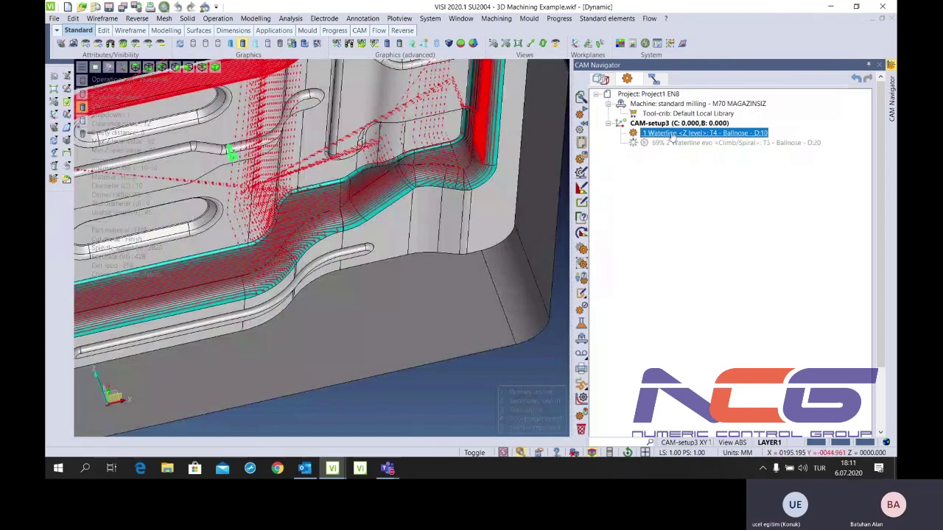
double_click(672, 134)
Change the Waterline operation's cutting direction to Zigzag and apply it
left_click(590, 94)
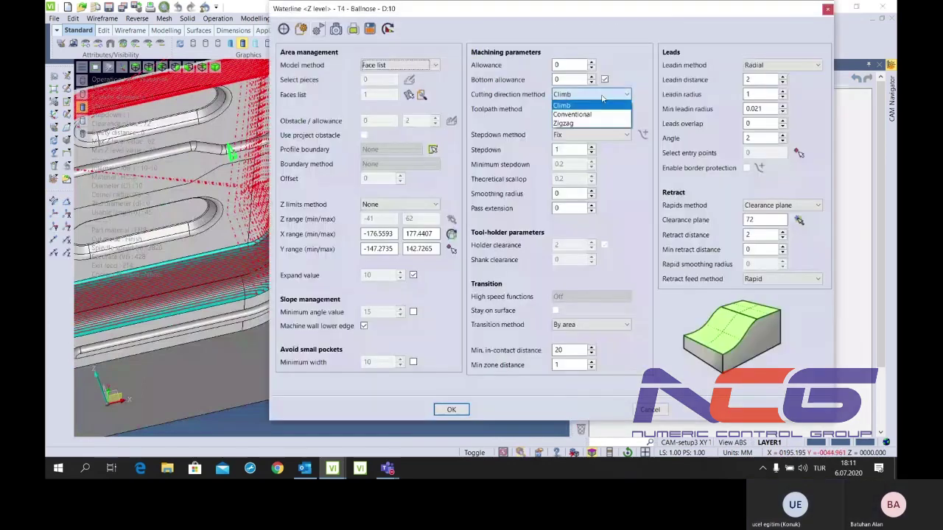
left_click(588, 123)
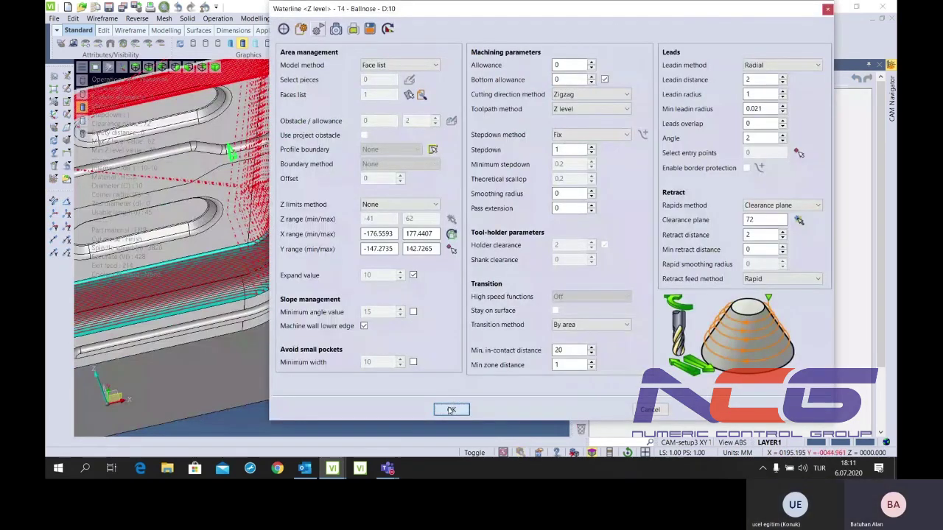
left_click(451, 409)
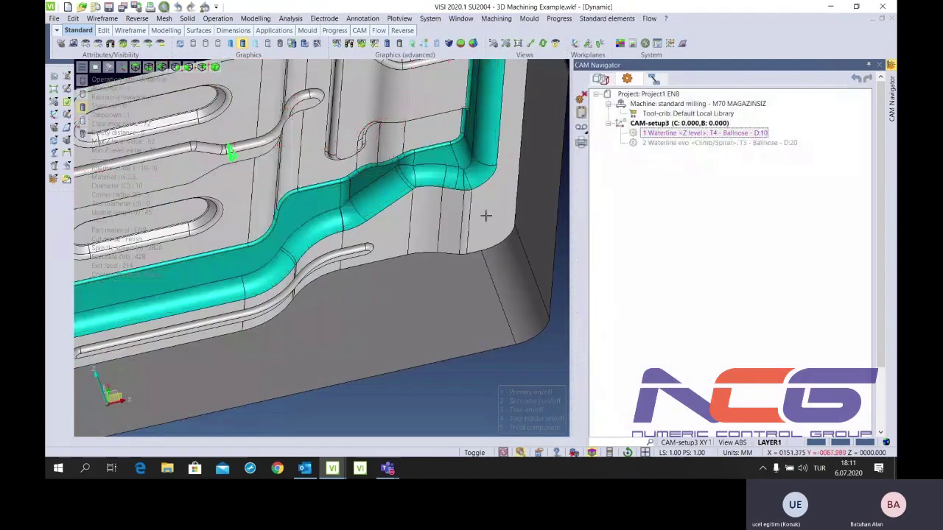
scroll(484, 213, "down", 3)
scroll(398, 180, "up", 4)
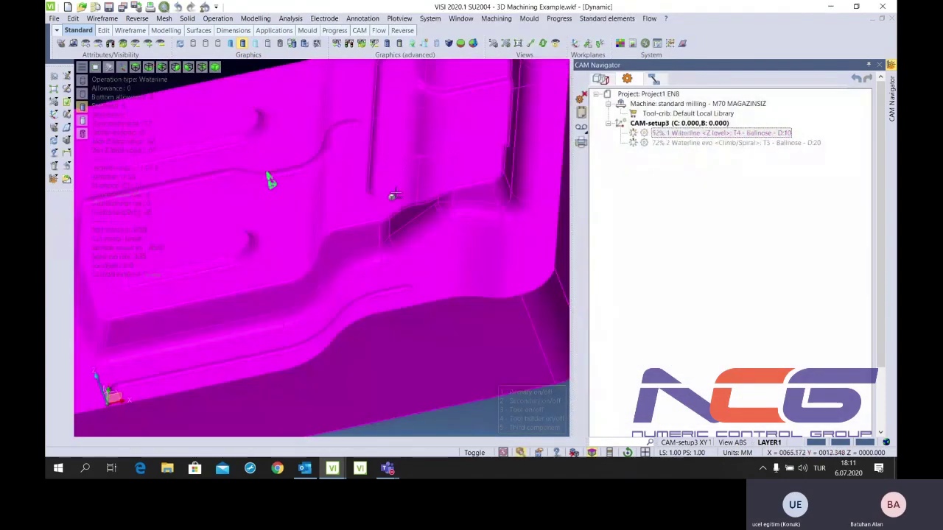
scroll(486, 230, "down", 3)
scroll(335, 221, "down", 1)
scroll(306, 225, "up", 5)
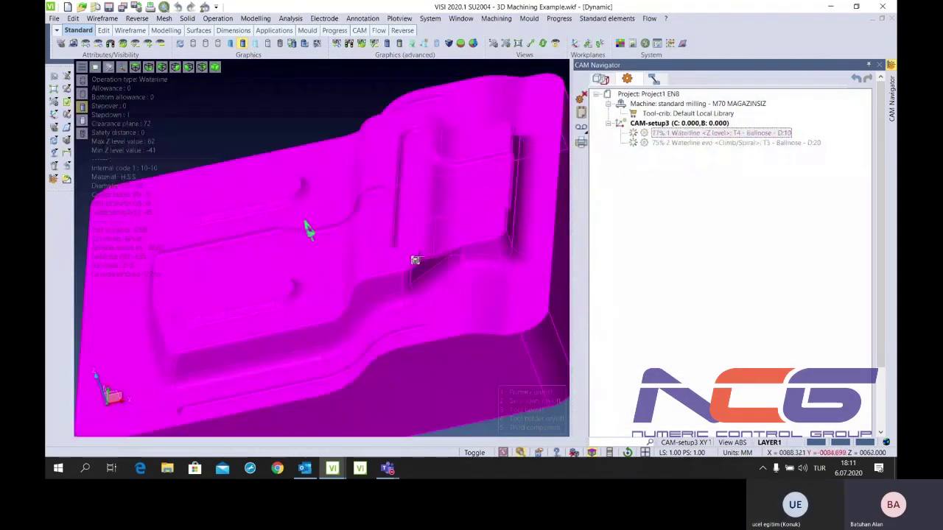
scroll(308, 229, "up", 2)
scroll(332, 216, "down", 2)
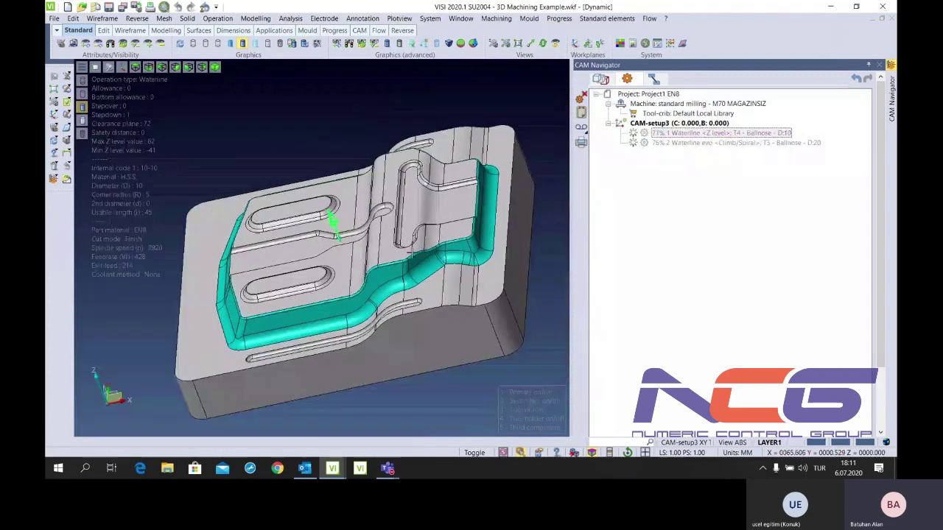
scroll(288, 225, "up", 2)
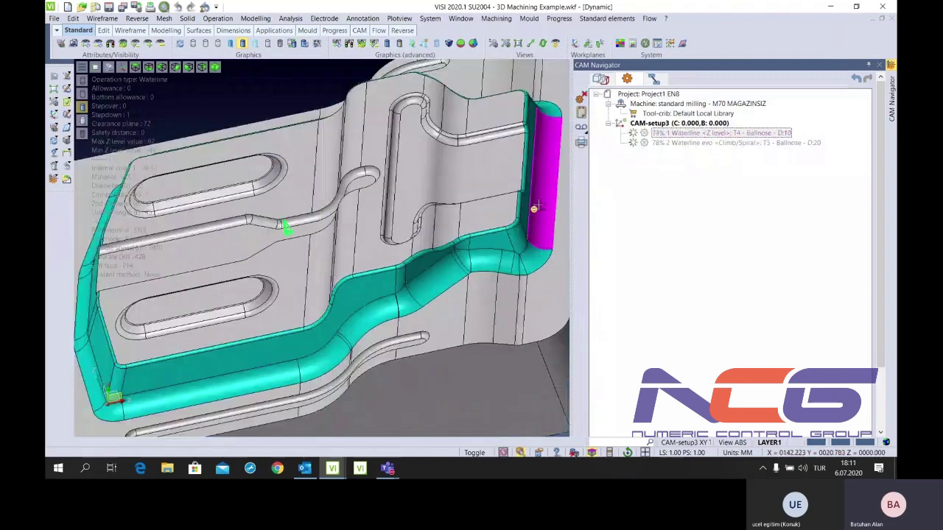
Display the recalculated Waterline toolpaths and orbit around the part to review them
left_click(635, 134)
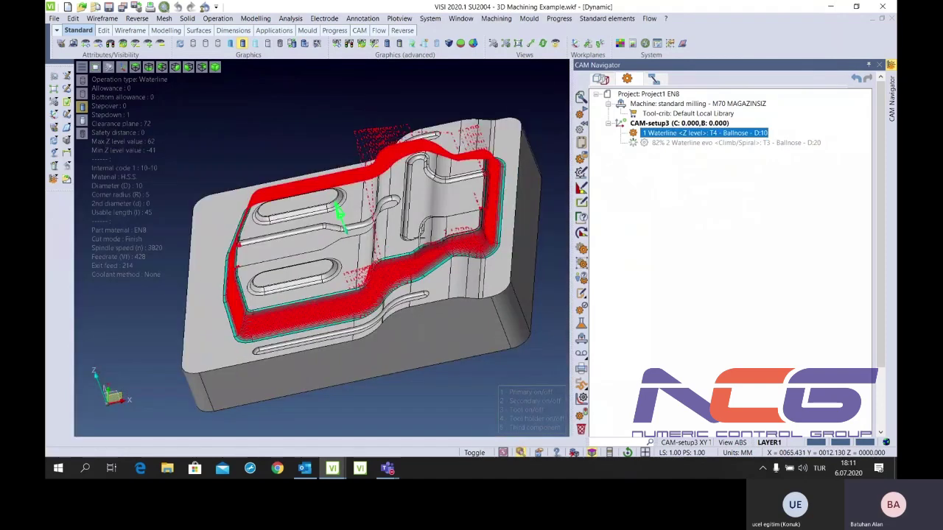
scroll(419, 234, "up", 1)
scroll(419, 238, "up", 4)
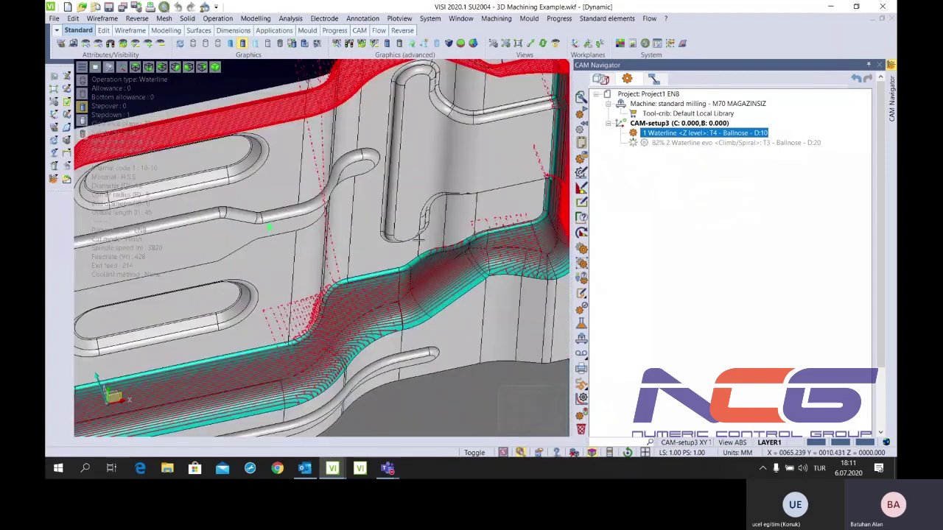
scroll(419, 240, "up", 2)
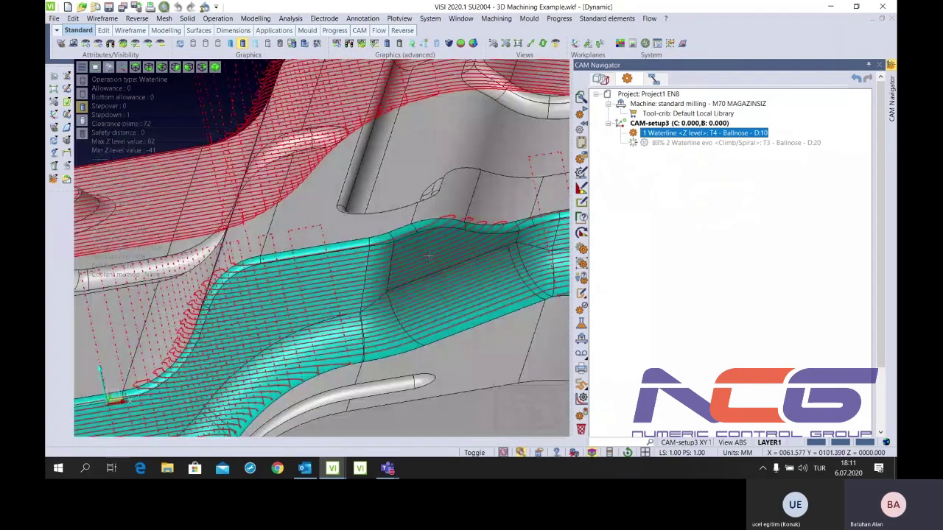
middle_click_drag(428, 256, 375, 245)
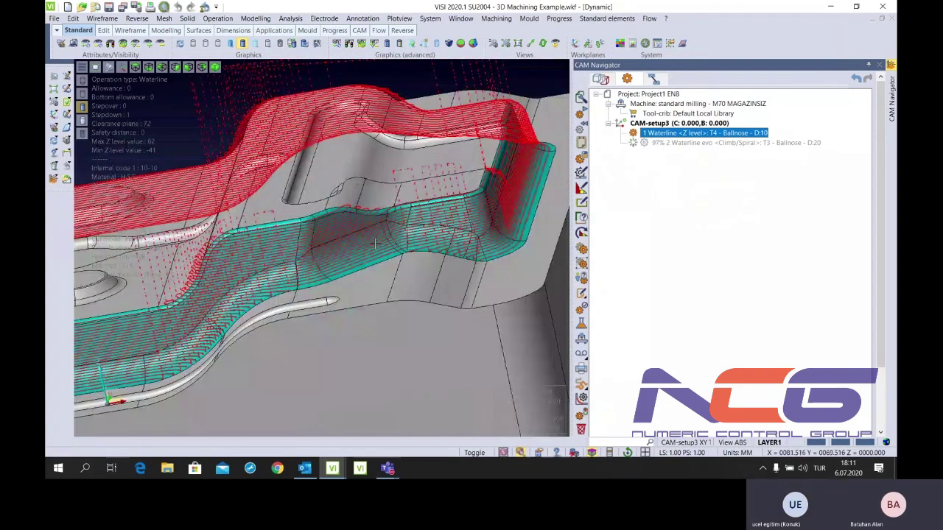
scroll(375, 243, "up", 2)
mouse_move(375, 244)
middle_mouse_down()
mouse_move(451, 195)
mouse_move(467, 170)
mouse_move(375, 188)
middle_mouse_up()
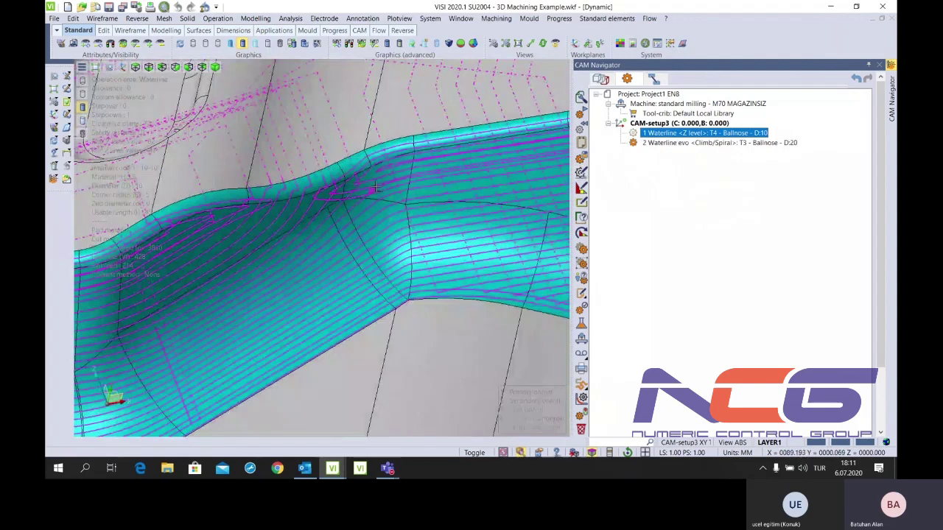
scroll(375, 190, "down", 3)
left_click(677, 123)
right_click(677, 123)
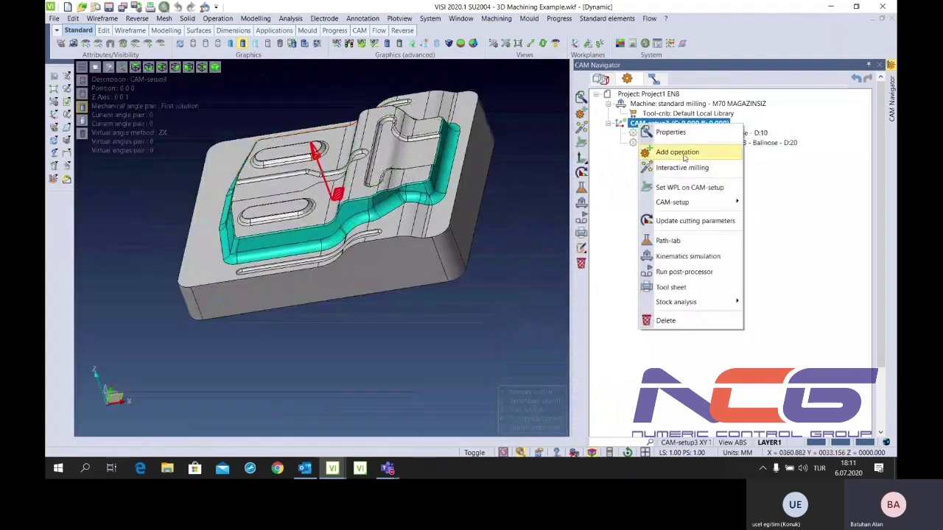
Add a Constant stepover operation to CAM-setup3 with the T3 20 mm ballnose on Faces list 1
left_click(667, 150)
left_click(351, 109)
left_click(605, 184)
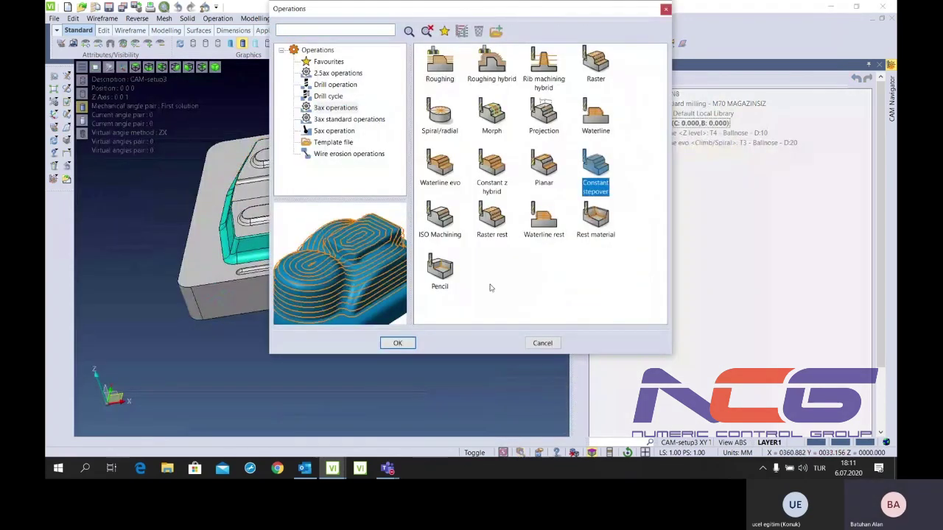
left_click(402, 343)
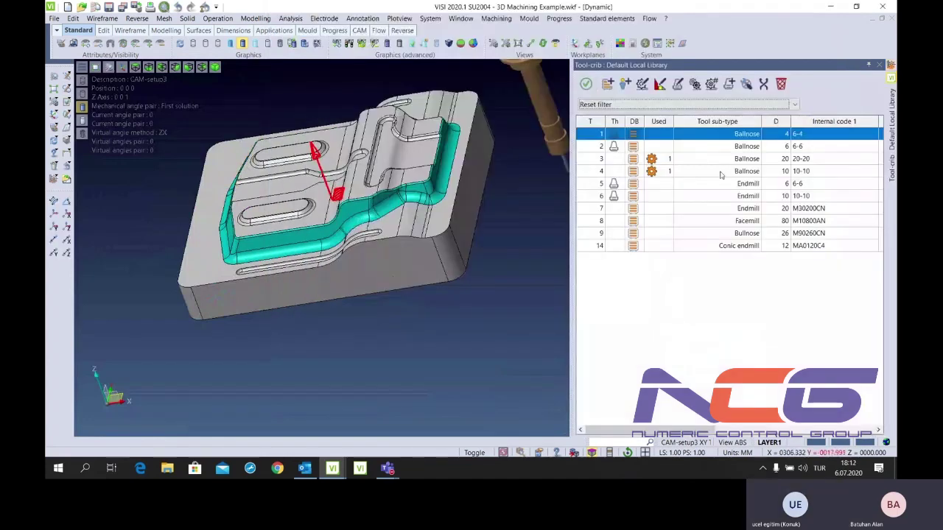
left_click(586, 84)
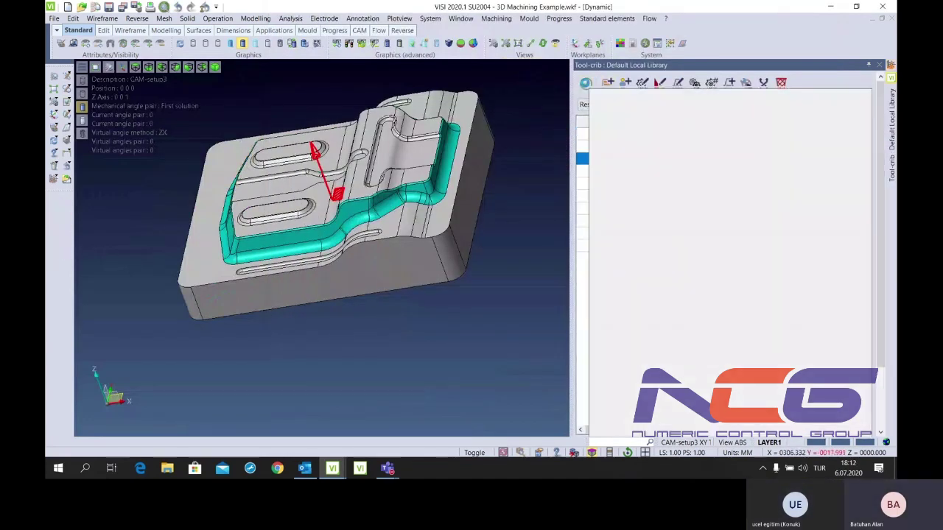
left_click(388, 64)
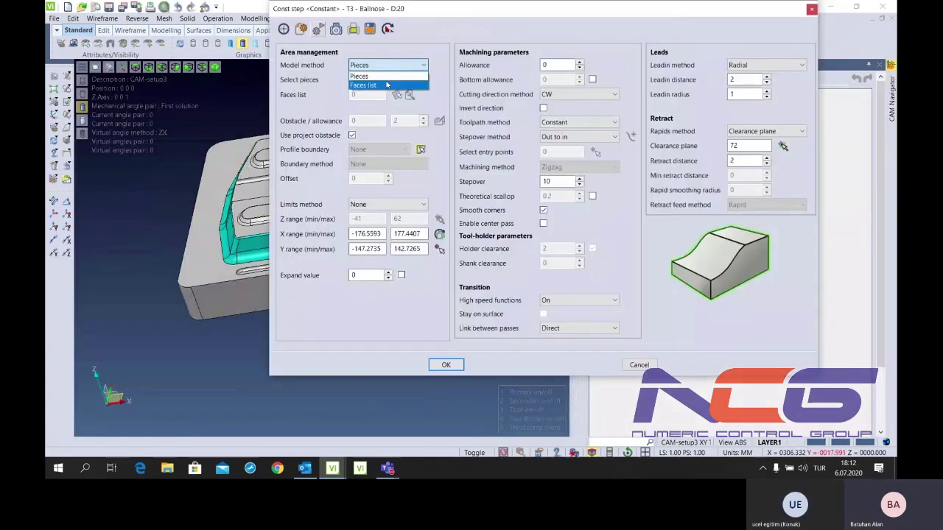
left_click(376, 81)
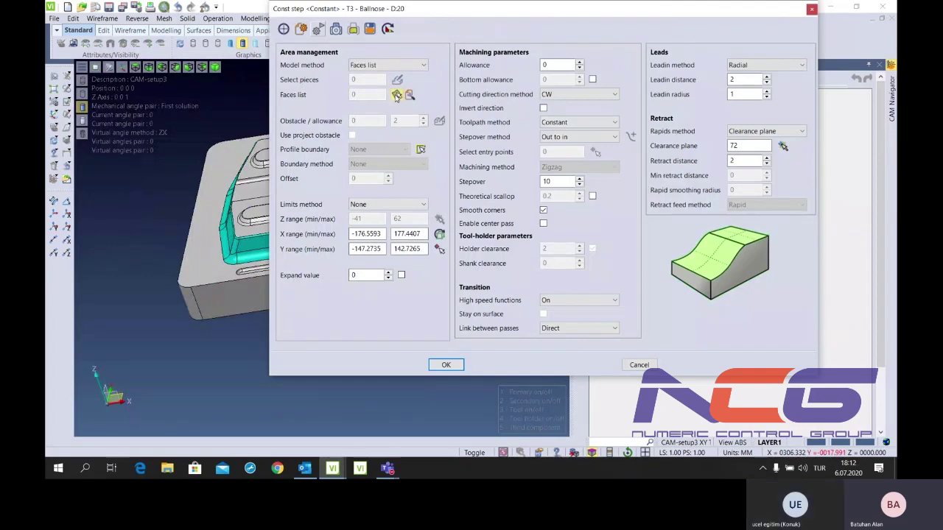
left_click(397, 97)
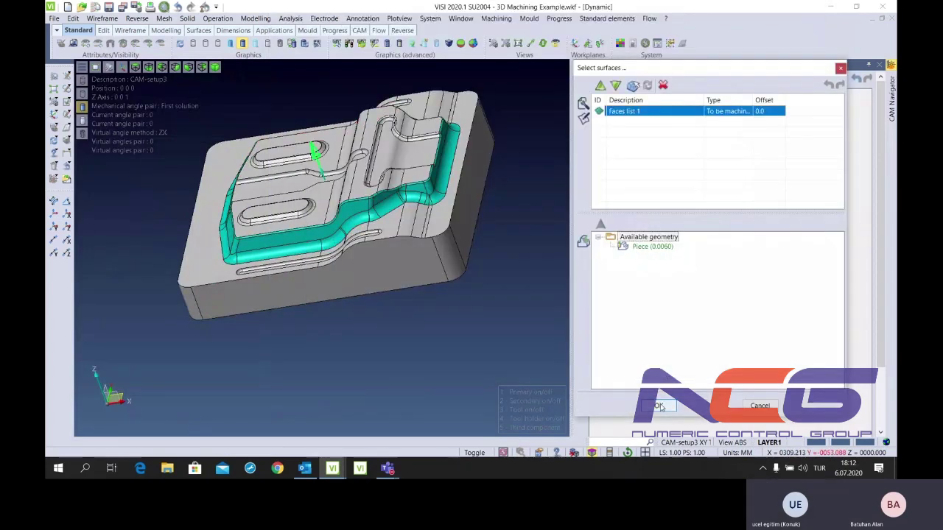
left_click(659, 406)
Keep CW cutting, set stepover 1 and 3D spiral linking between passes, then create it
left_click(554, 96)
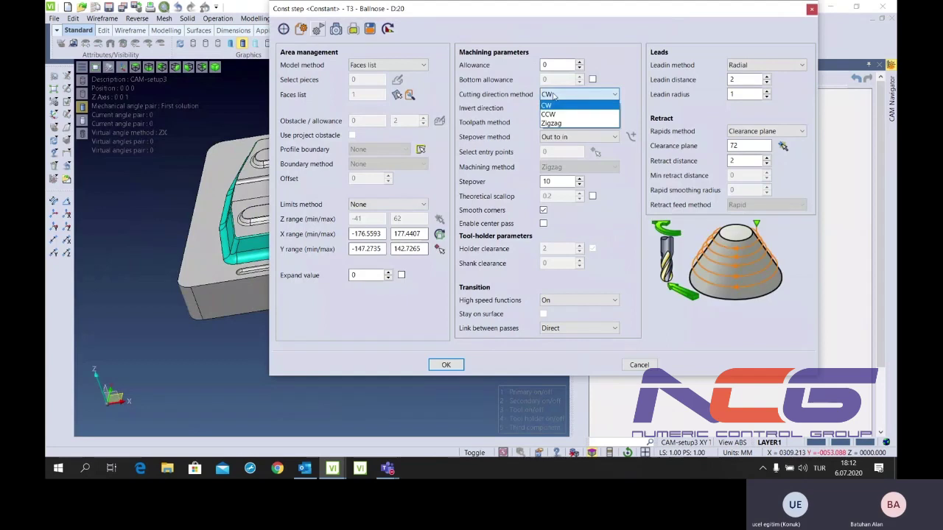
left_click(553, 96)
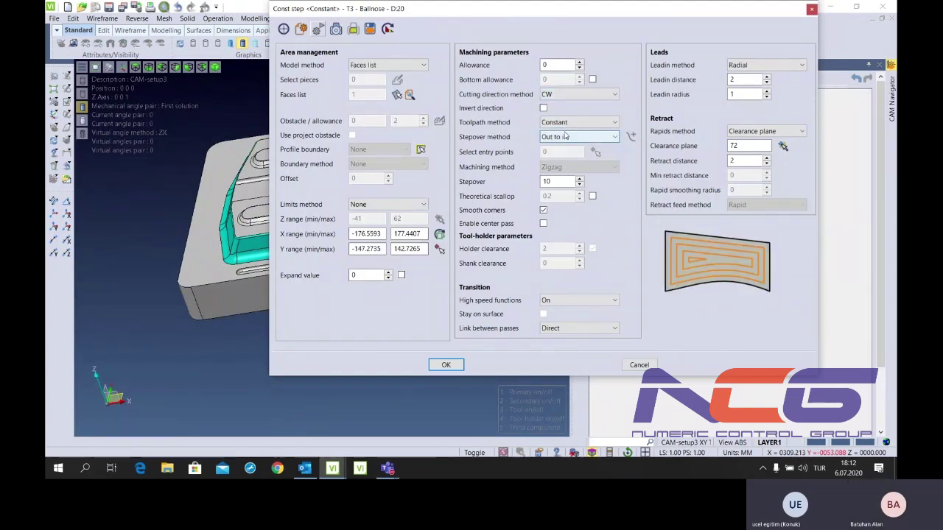
double_click(558, 182)
type("1")
left_click(578, 328)
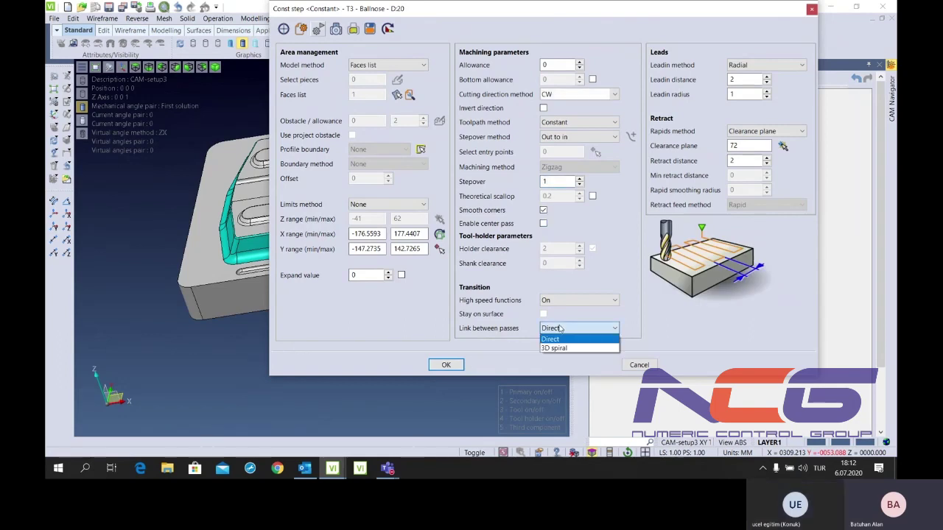
left_click(559, 349)
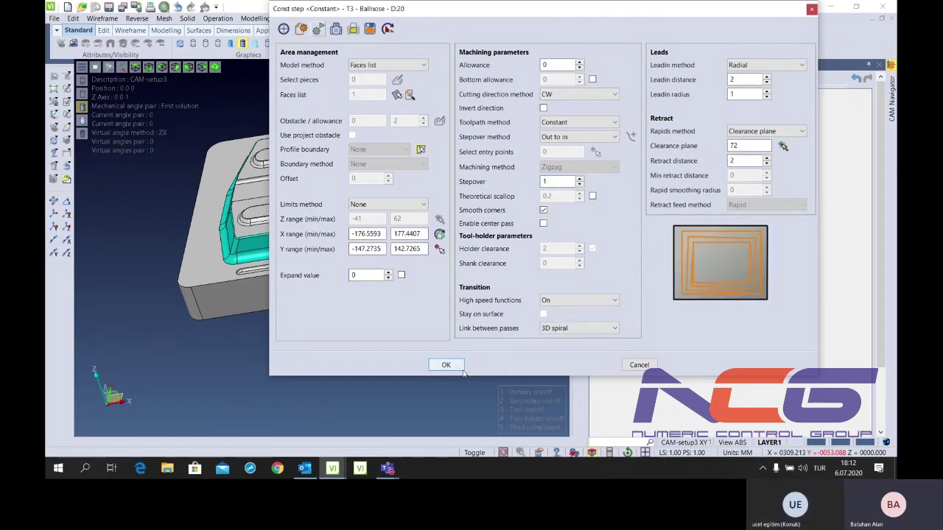
left_click(445, 365)
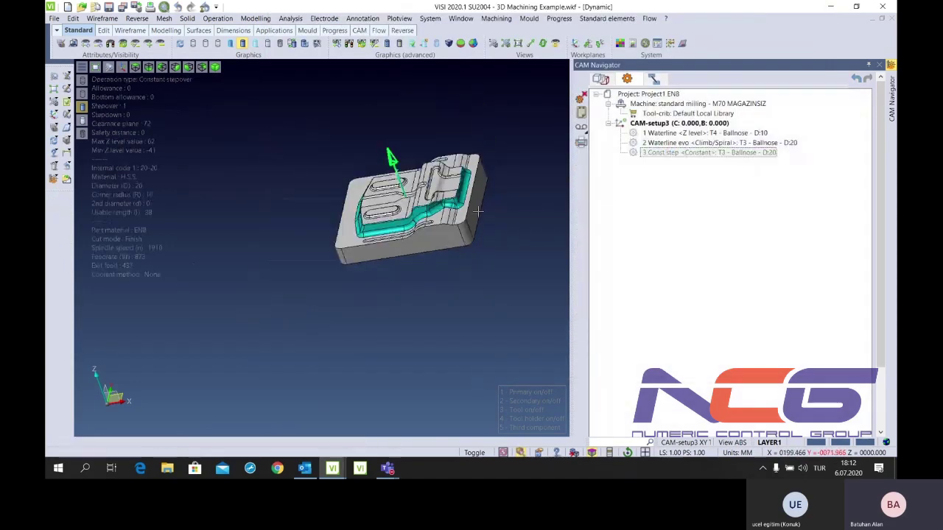
Display the 3 Const step toolpath, zoom in on its passes, and reopen its parameters
middle_click_drag(468, 216, 479, 206)
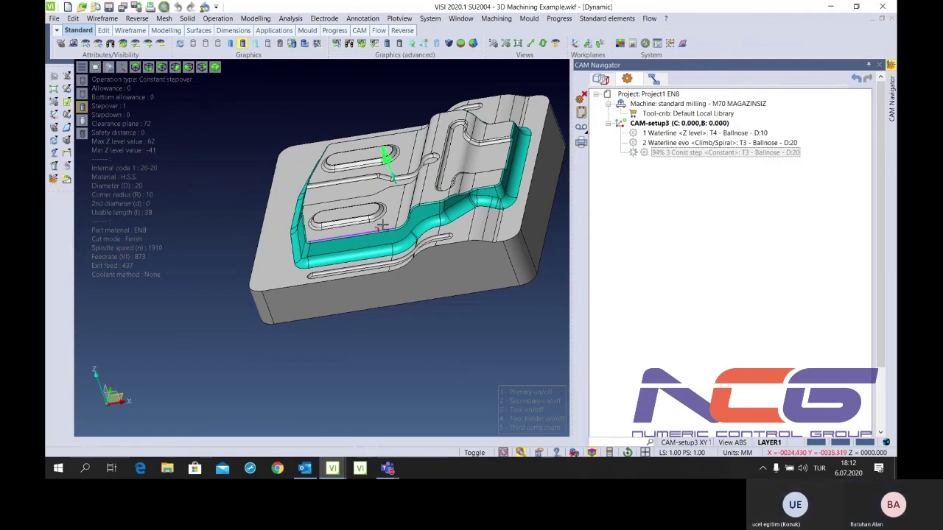
left_click(635, 152)
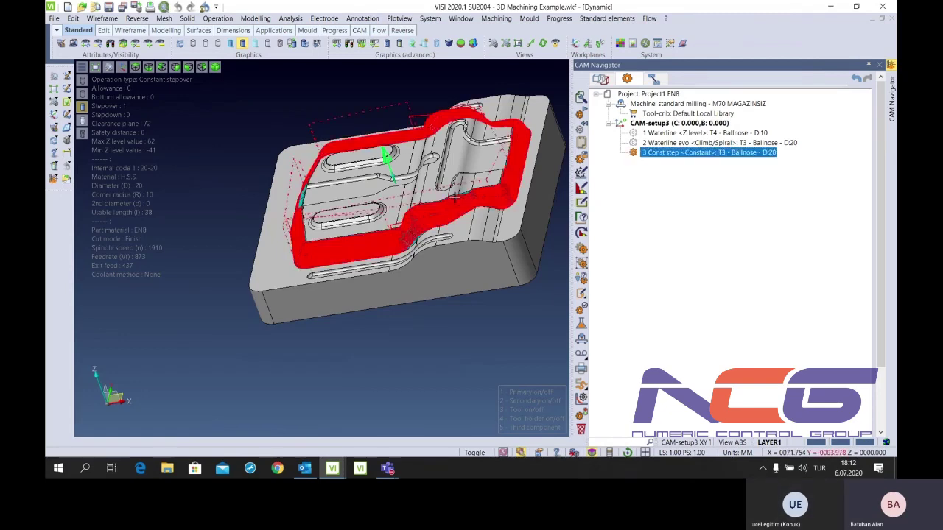
scroll(454, 197, "up", 5)
scroll(442, 197, "down", 2)
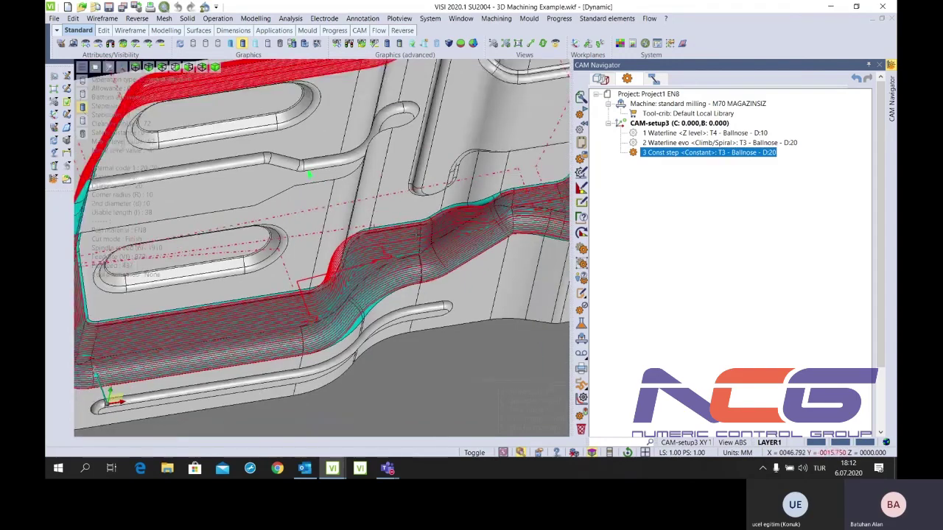
scroll(486, 223, "up", 3)
scroll(486, 223, "down", 3)
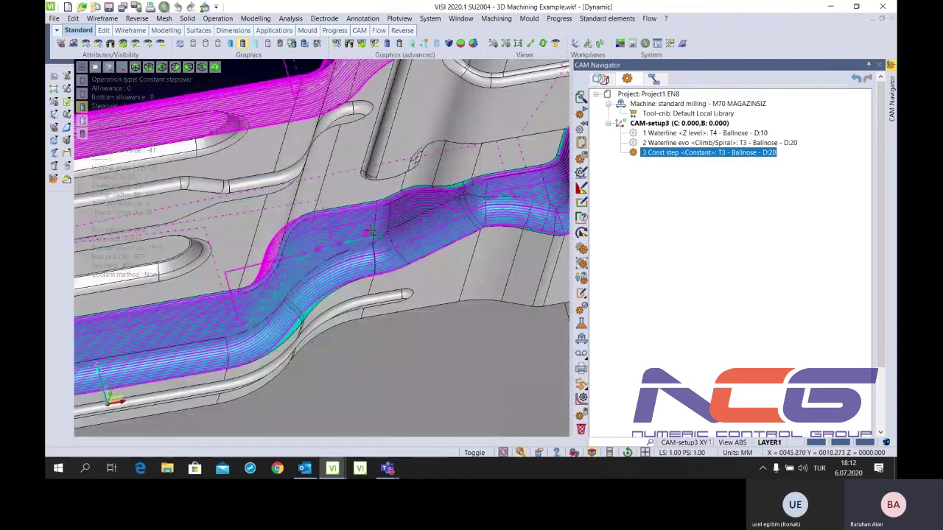
scroll(371, 232, "up", 2)
scroll(370, 232, "up", 2)
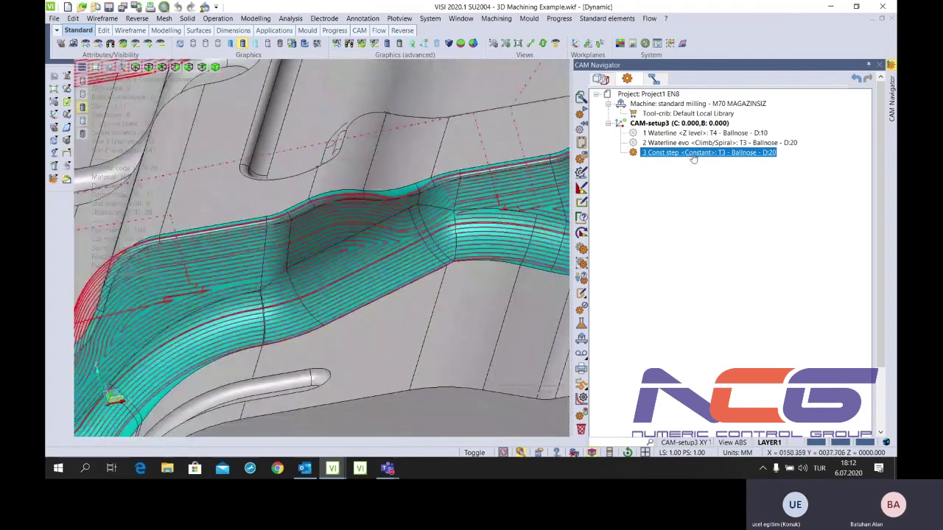
double_click(692, 158)
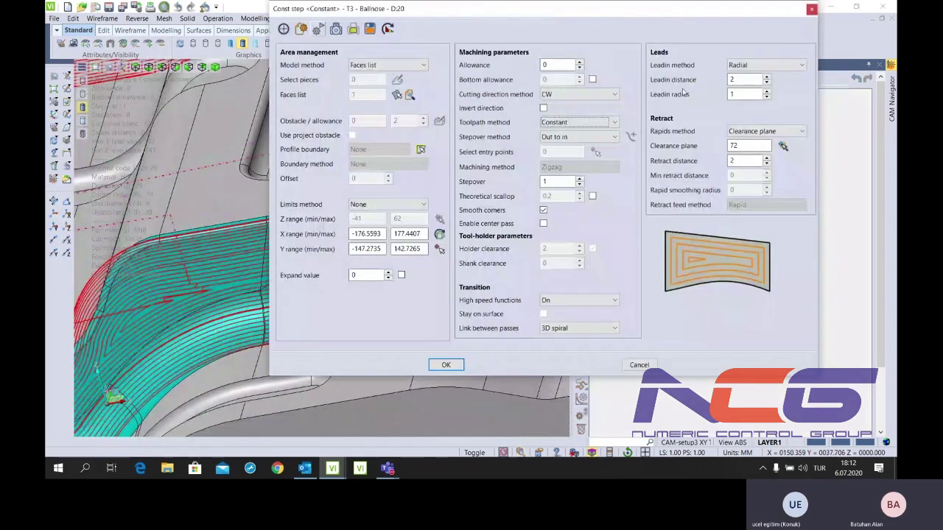
Switch the Const step toolpath method from Constant to Morph and recompute
left_click(578, 123)
left_click(573, 144)
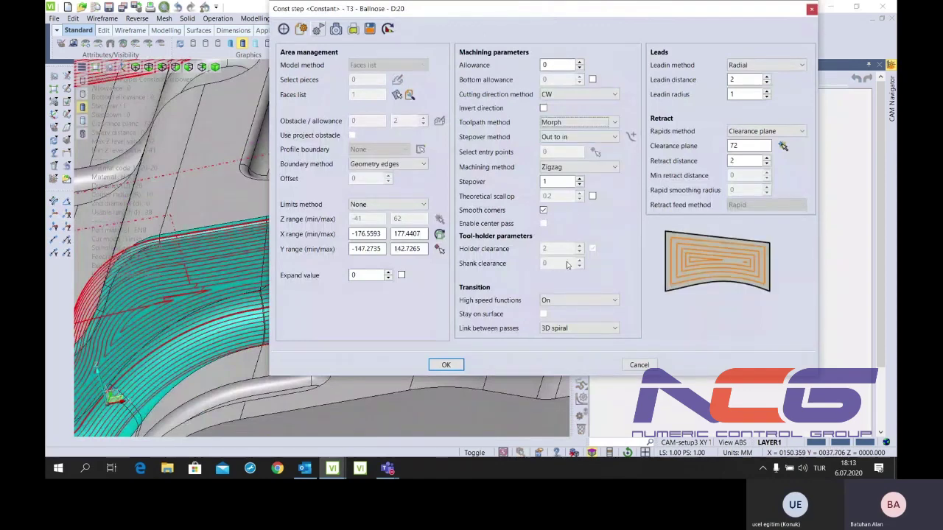
left_click(446, 364)
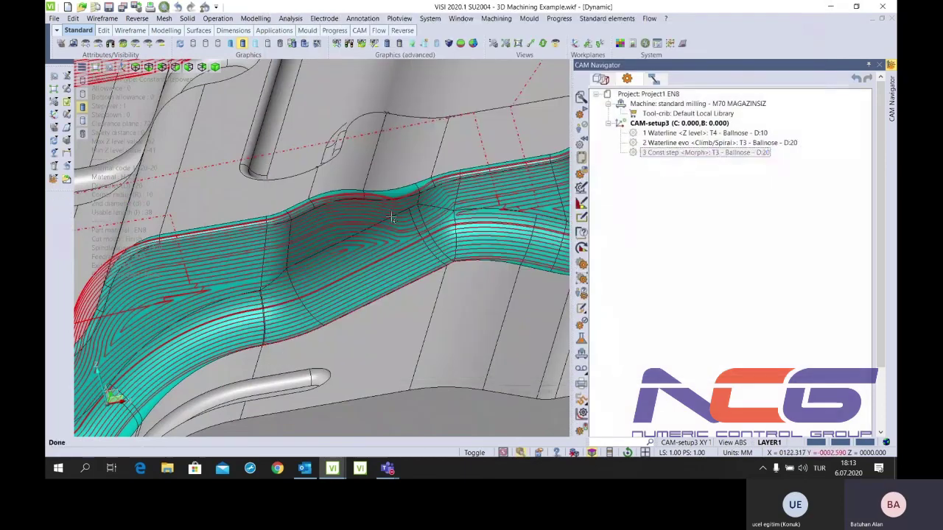
Orbit and zoom around the channel while the Morph toolpath recalculates
scroll(430, 211, "down", 3)
scroll(341, 240, "up", 3)
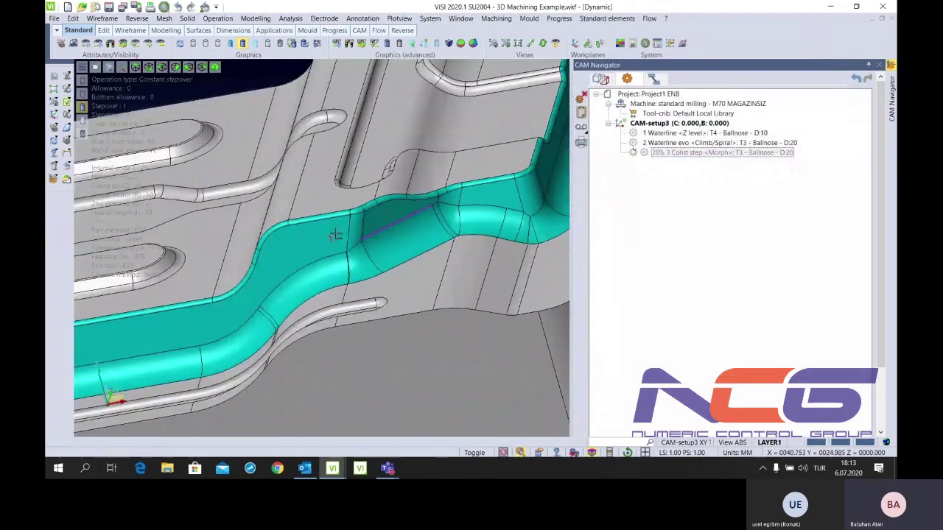
middle_click_drag(341, 240, 464, 194)
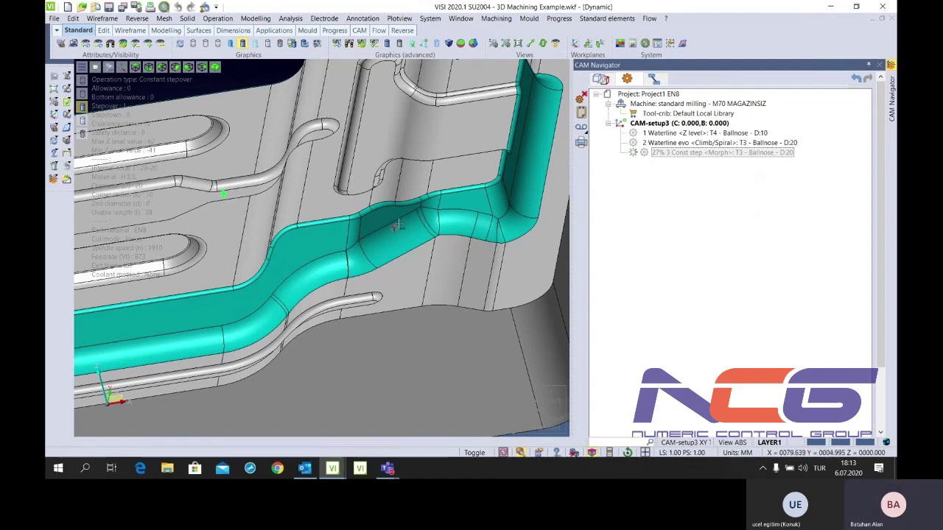
scroll(396, 225, "down", 2)
scroll(397, 225, "down", 3)
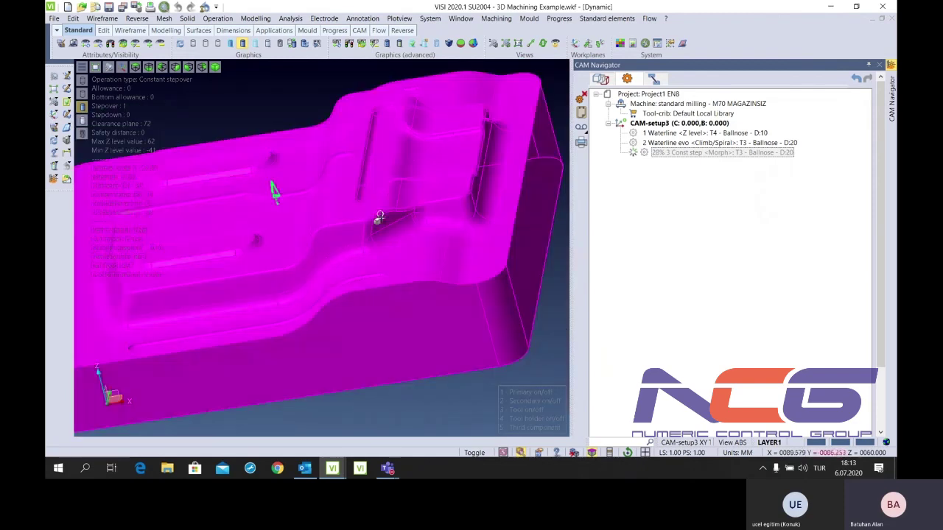
middle_click_drag(522, 374, 489, 298)
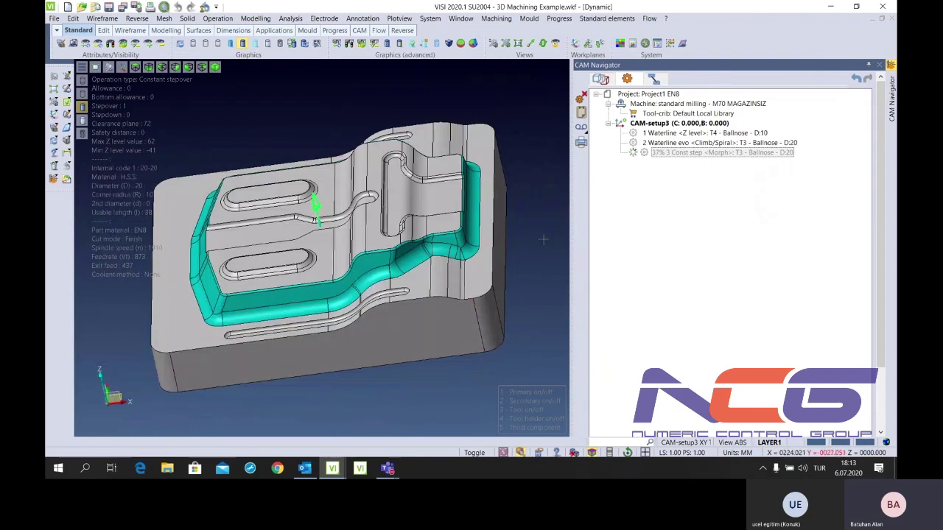
scroll(511, 206, "up", 2)
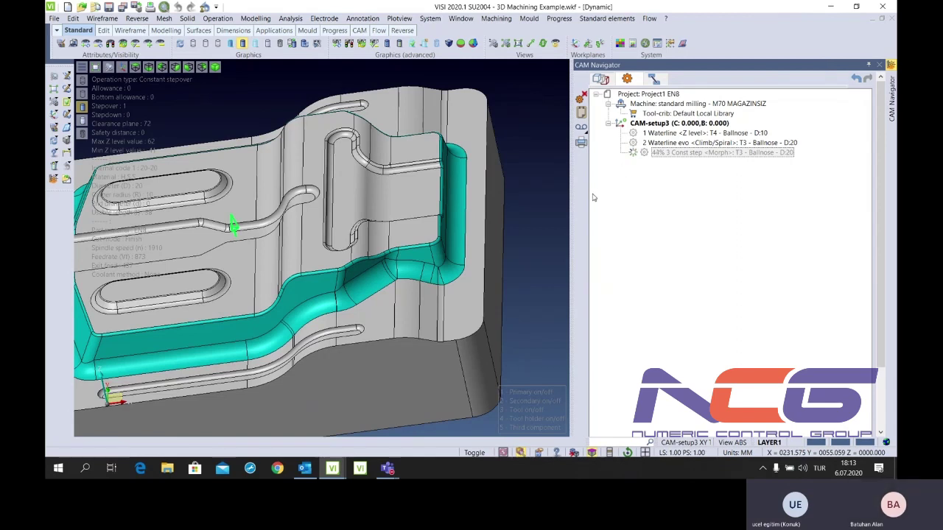
scroll(542, 207, "down", 3)
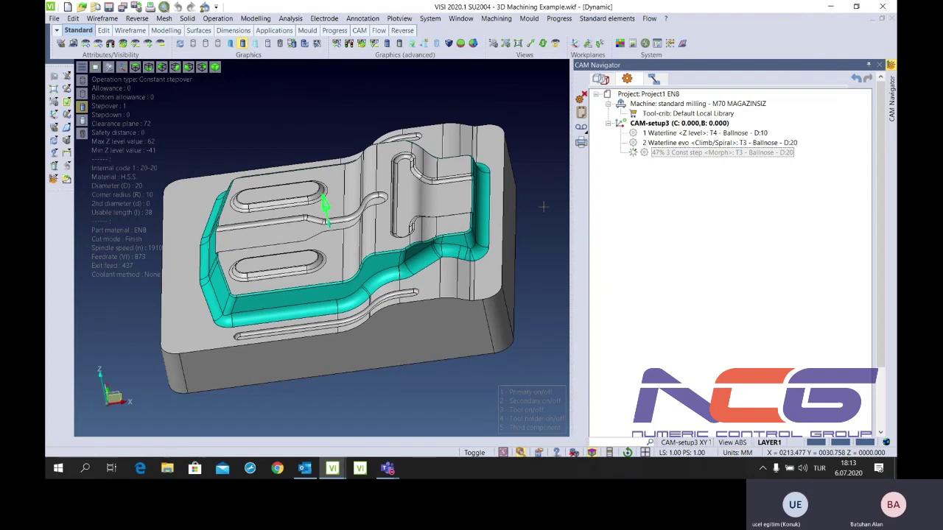
left_click(675, 127)
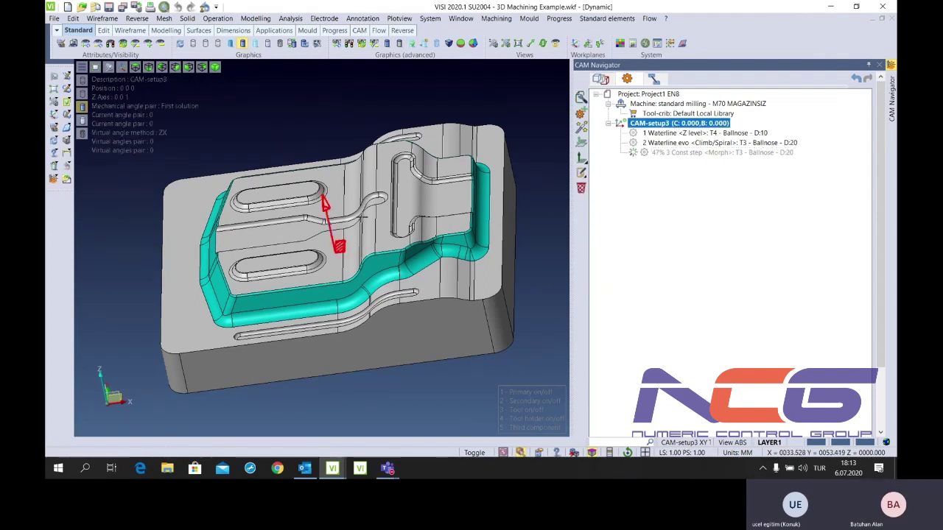
Add a Waterline operation to CAM-setup3 using tool T4 Ballnose D10 and start picking faces
scroll(190, 119, "up", 3)
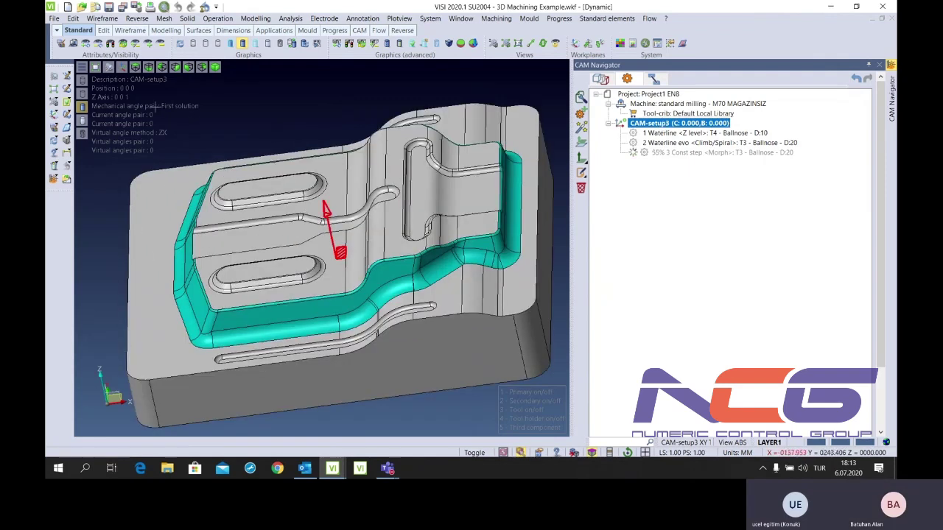
scroll(154, 106, "down", 1)
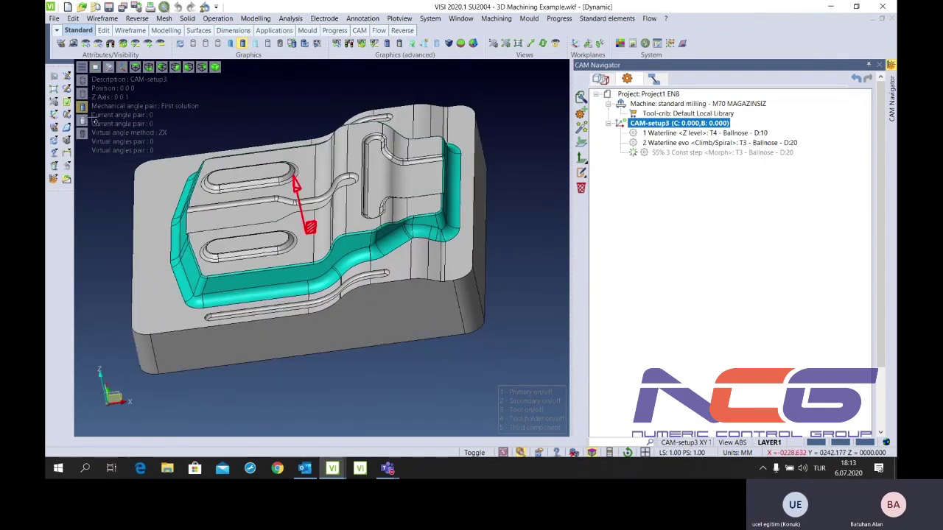
scroll(205, 178, "down", 1)
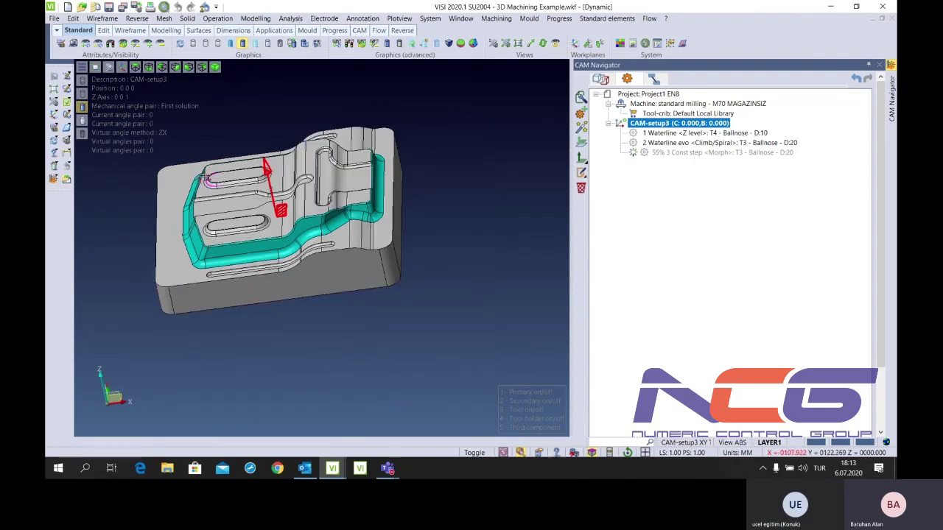
scroll(205, 178, "up", 1)
right_click(641, 123)
left_click(666, 133)
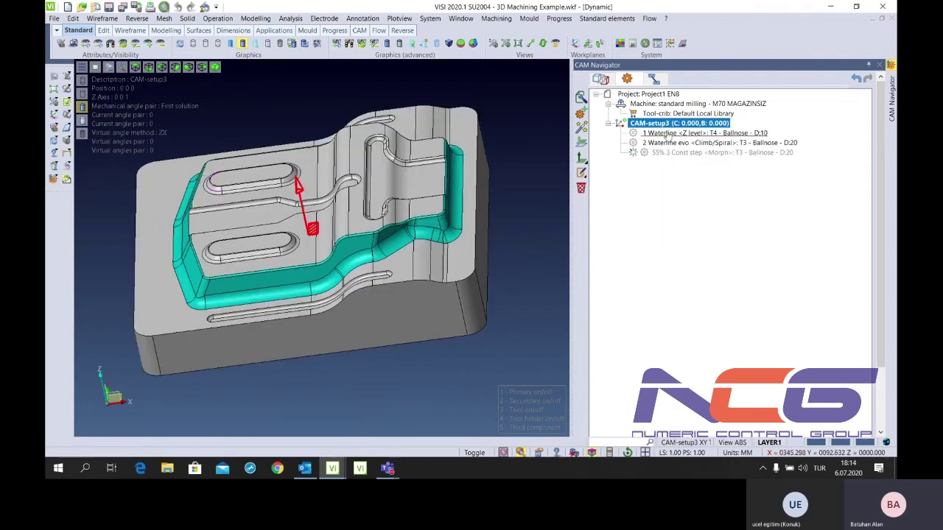
right_click(670, 124)
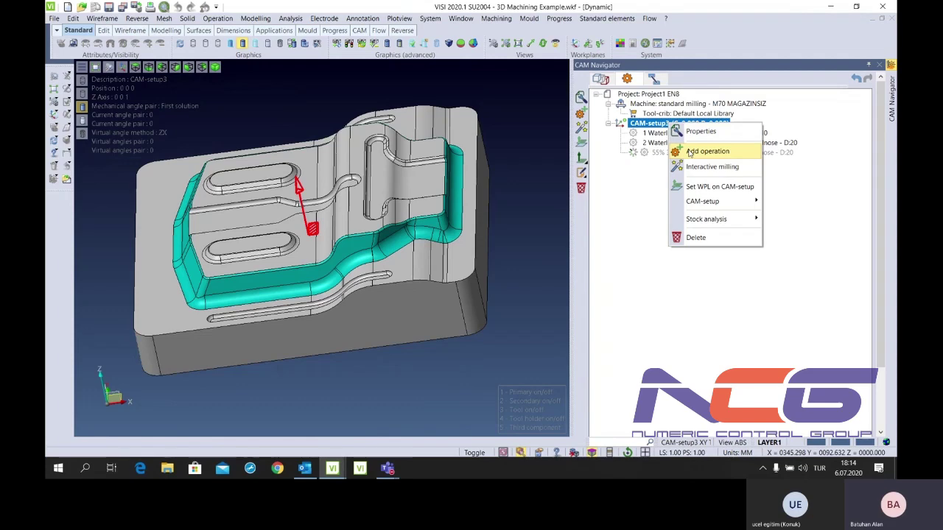
left_click(689, 151)
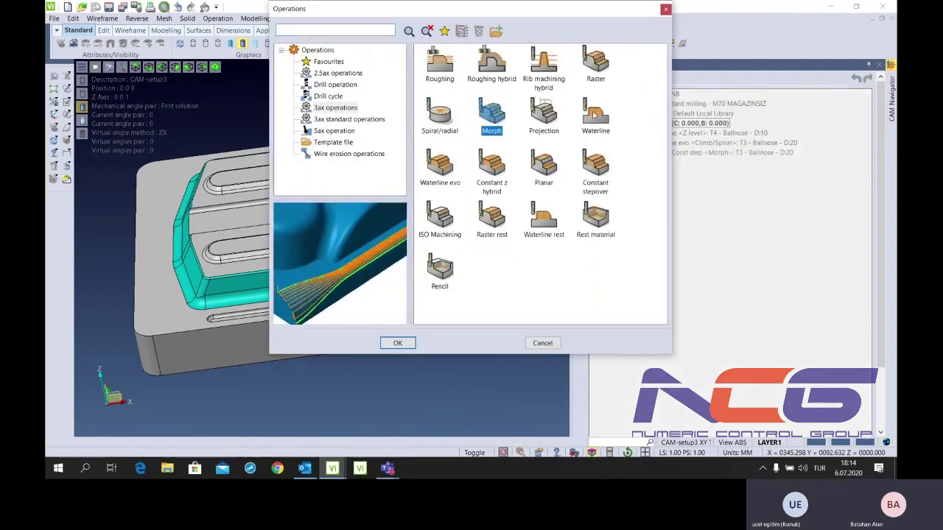
left_click(594, 115)
left_click(398, 343)
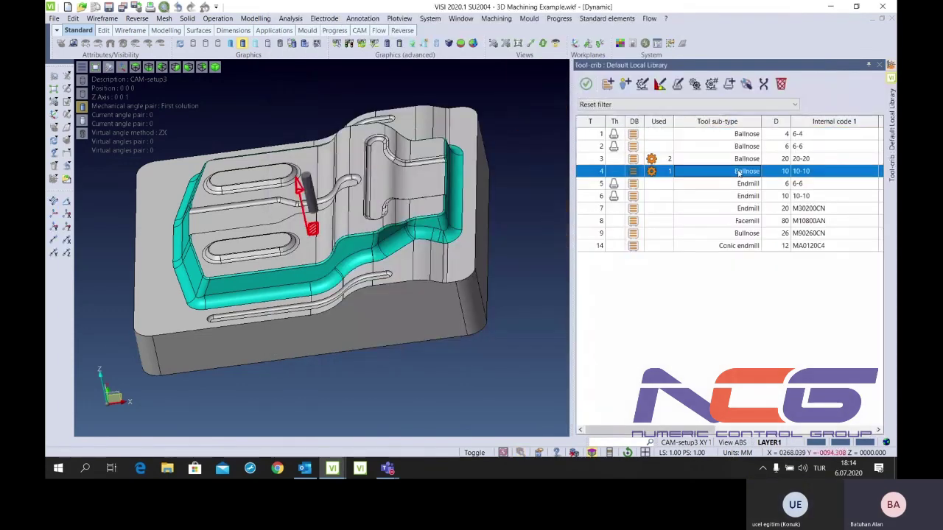
left_click(583, 85)
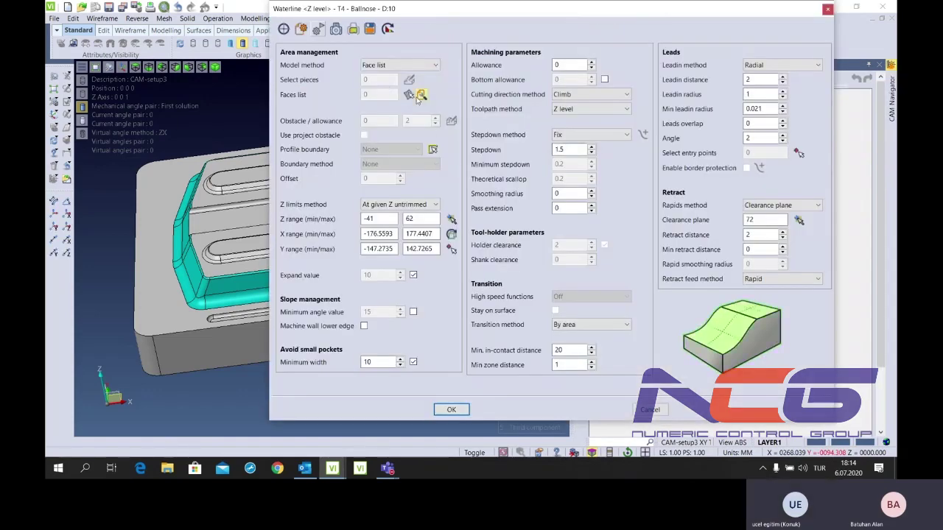
left_click(418, 96)
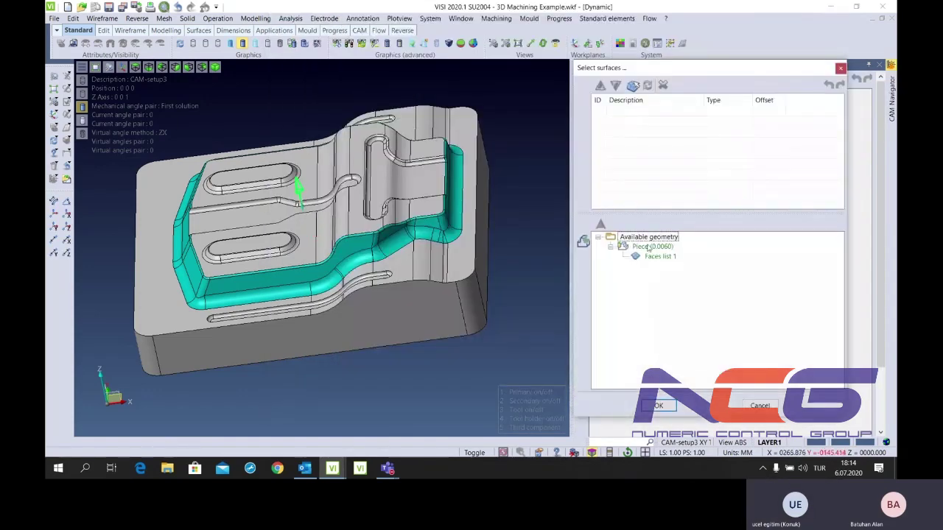
Set a face highlight colour and box-select the pocket wall faces for operation 4
left_click(656, 405)
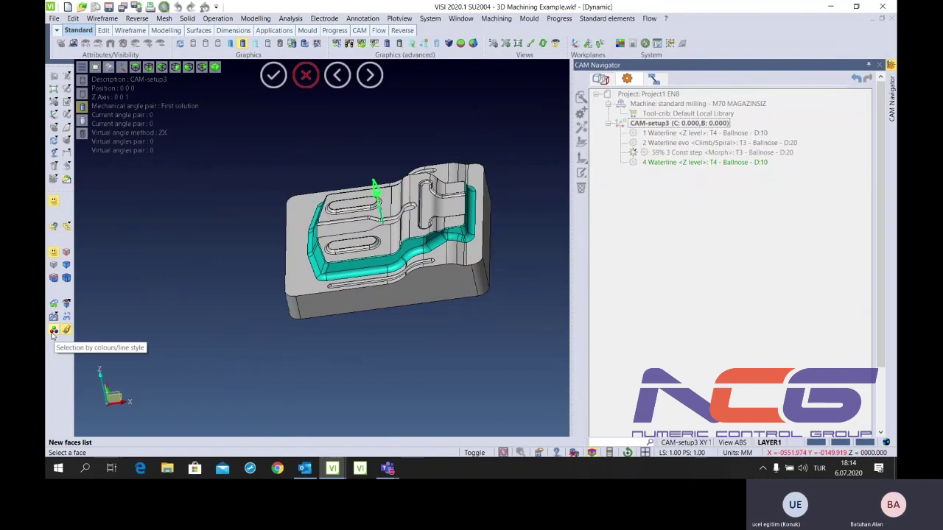
left_click(54, 331)
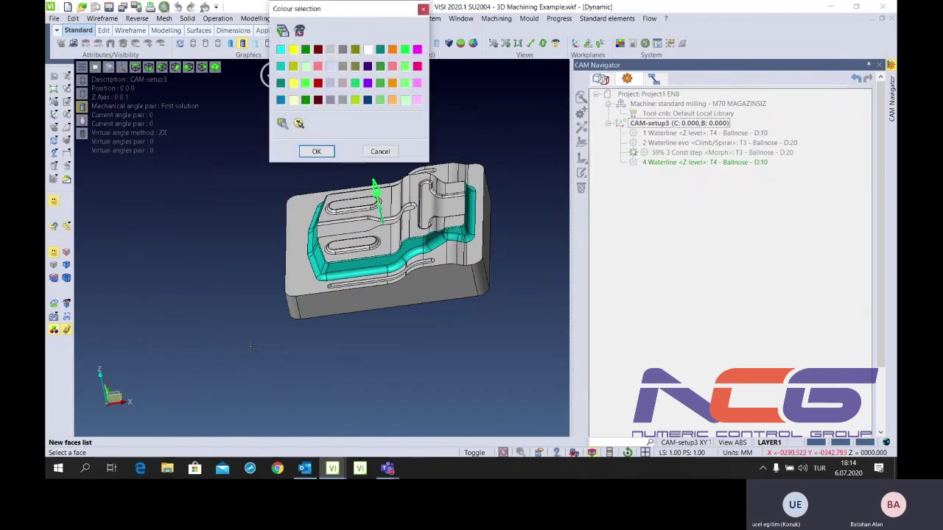
scroll(334, 277, "up", 3)
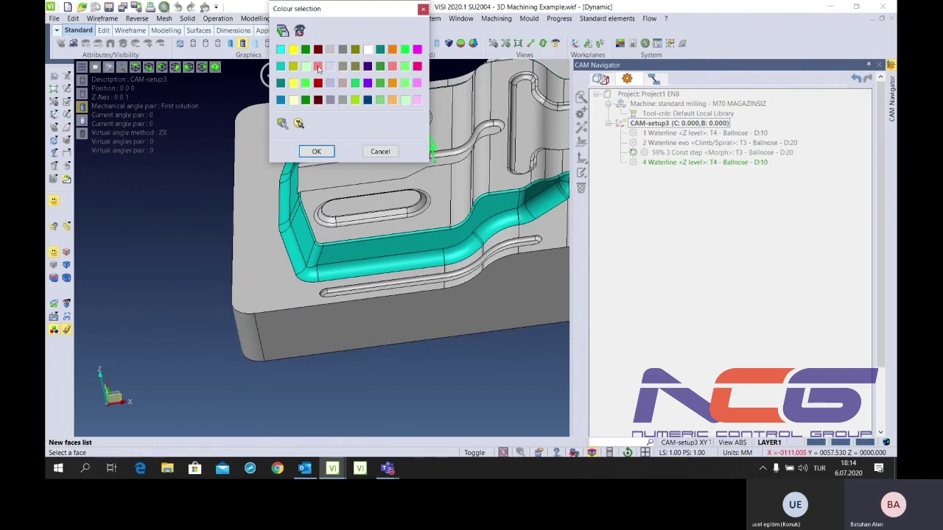
left_click(298, 124)
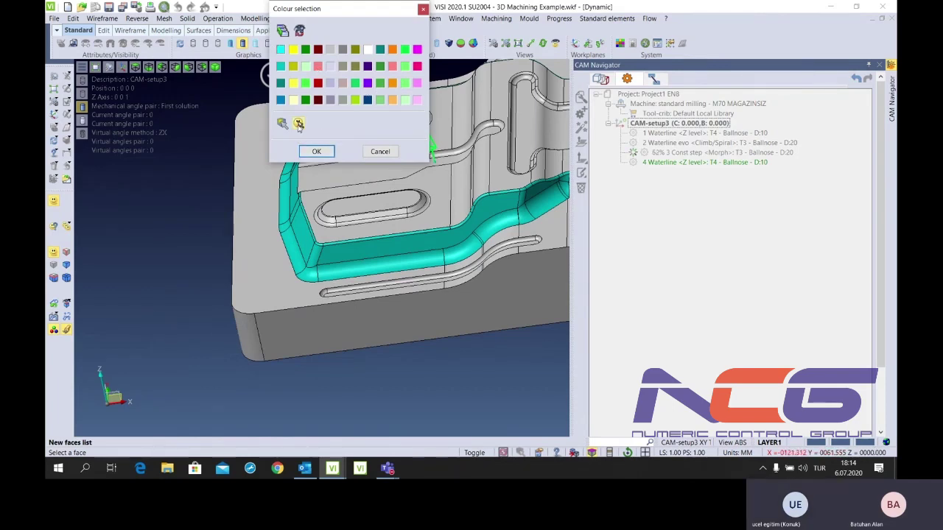
left_click(339, 258)
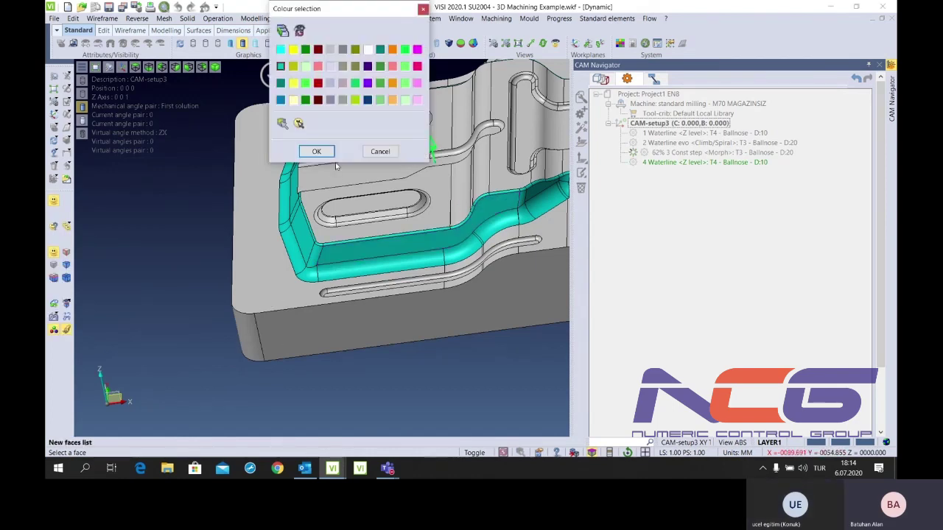
left_click(316, 151)
scroll(294, 243, "down", 5)
left_click_drag(188, 201, 480, 404)
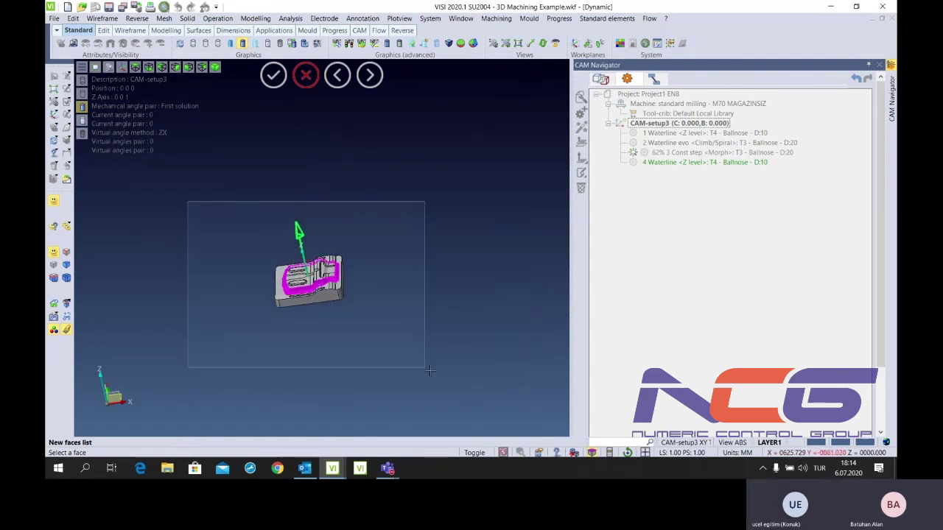
left_click_drag(480, 404, 403, 366)
scroll(285, 278, "up", 4)
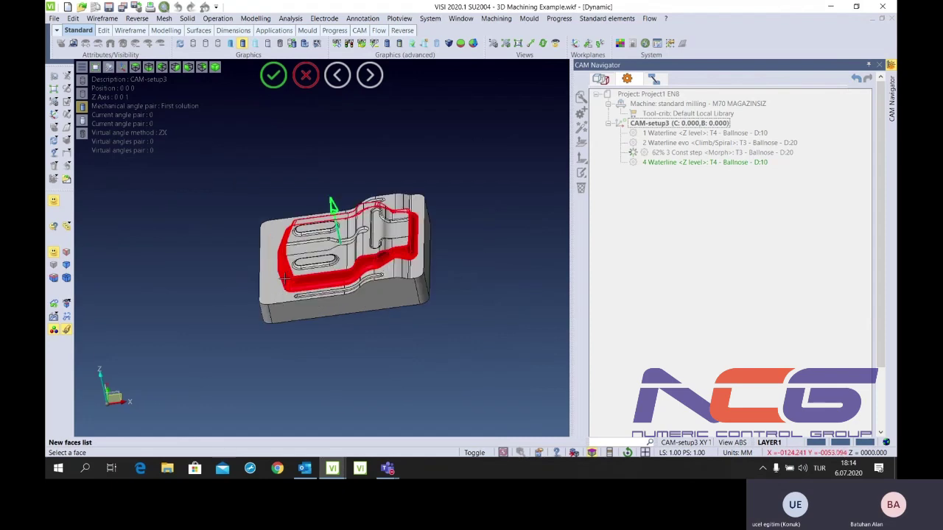
scroll(284, 279, "up", 3)
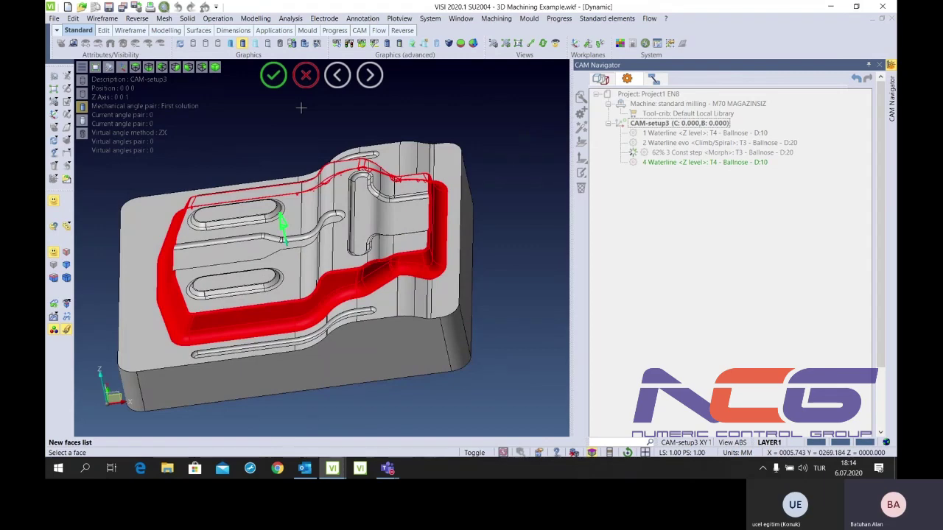
left_click(304, 75)
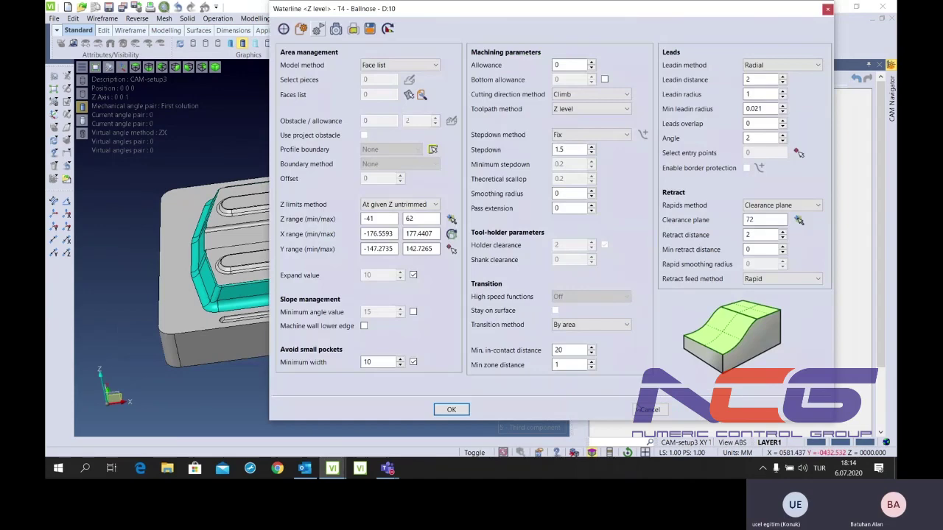
Create operation 4 Waterline, delete it after confirming, and show the Const step <Morph> toolpath
left_click(637, 408)
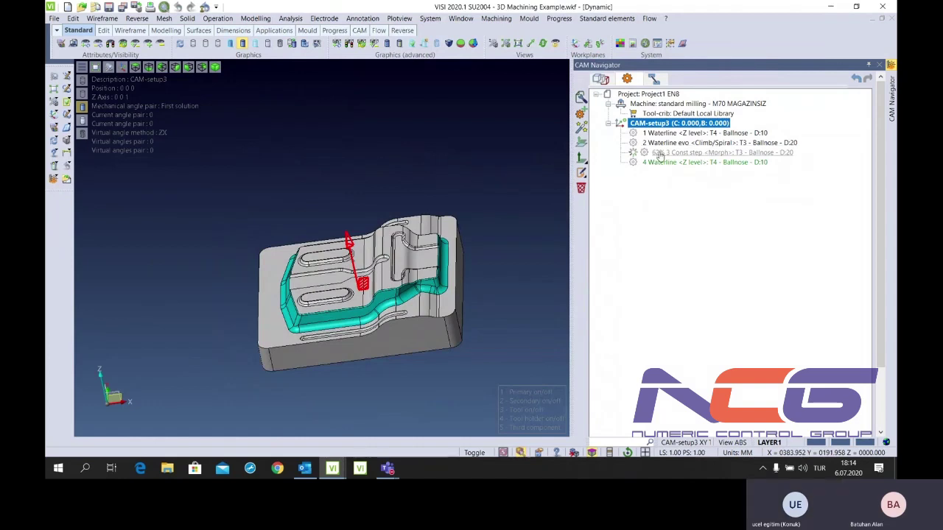
left_click(719, 161)
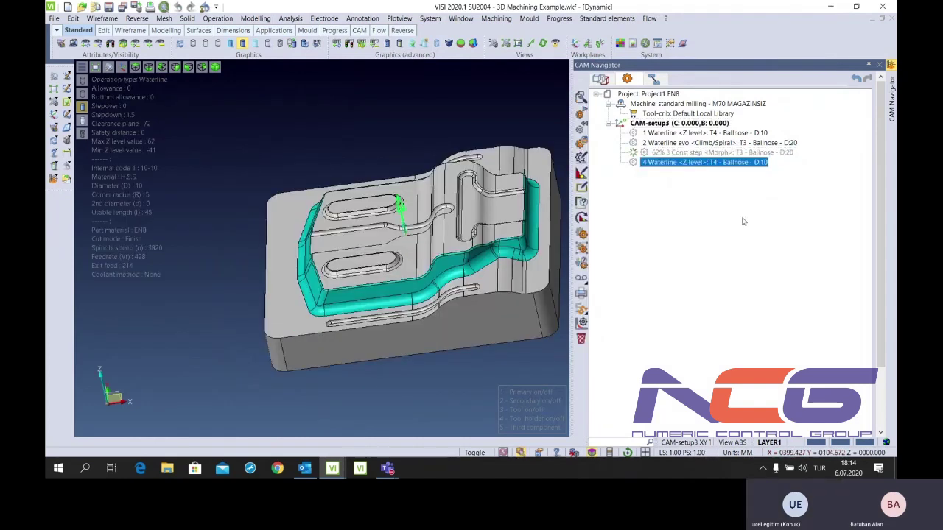
key("Delete")
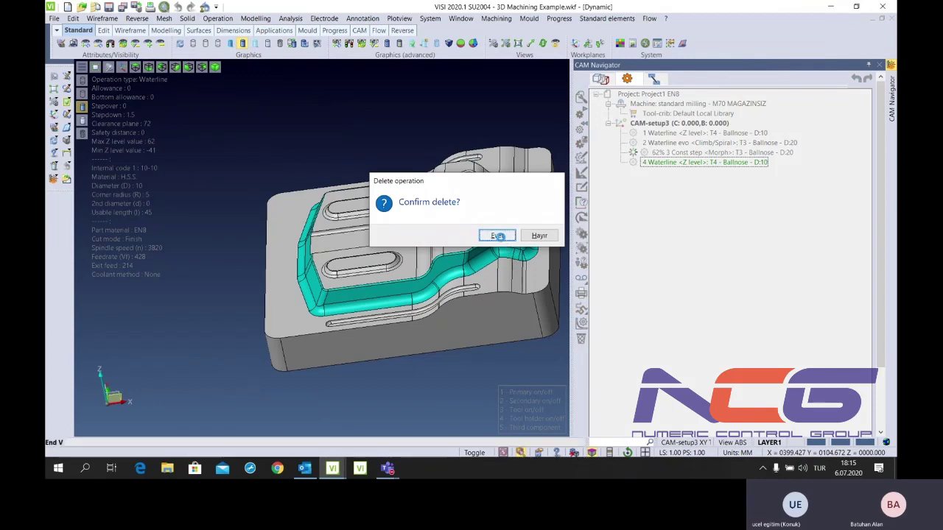
left_click(498, 235)
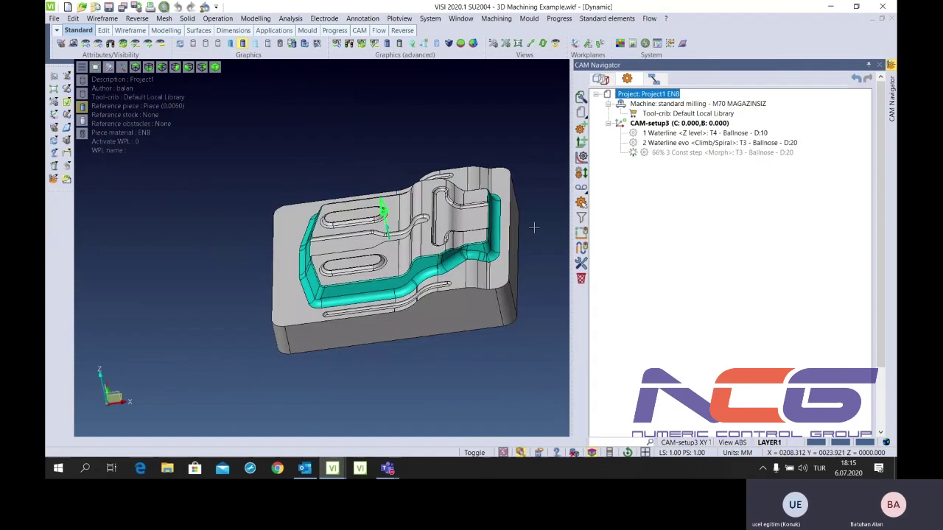
left_click(632, 153)
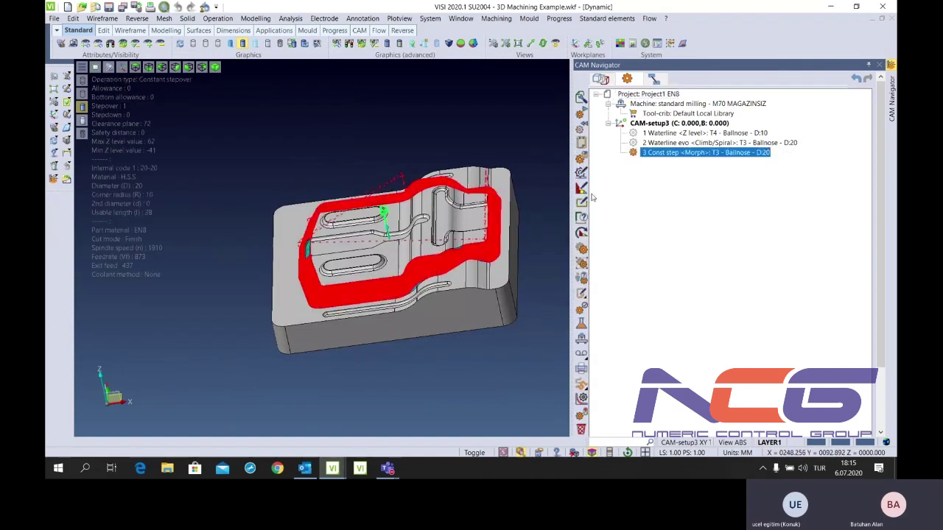
Zoom and rotate the view to inspect the 3 Const step Morph toolpath's bend
scroll(408, 285, "up", 3)
scroll(409, 285, "up", 2)
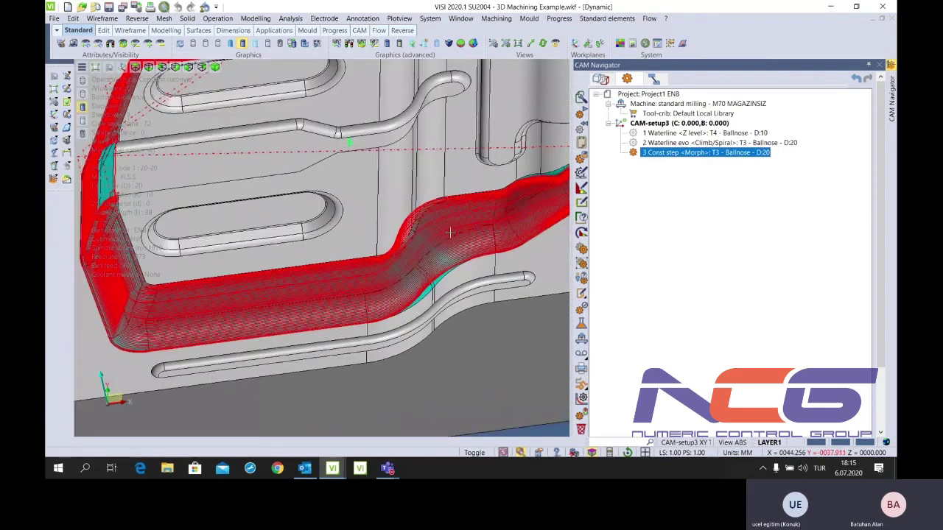
scroll(333, 256, "up", 3)
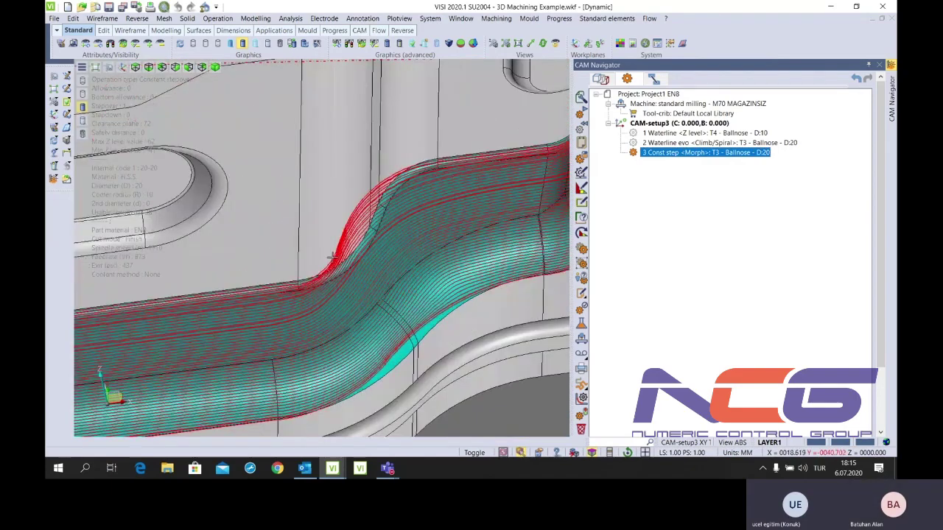
scroll(333, 256, "down", 3)
scroll(420, 218, "up", 3)
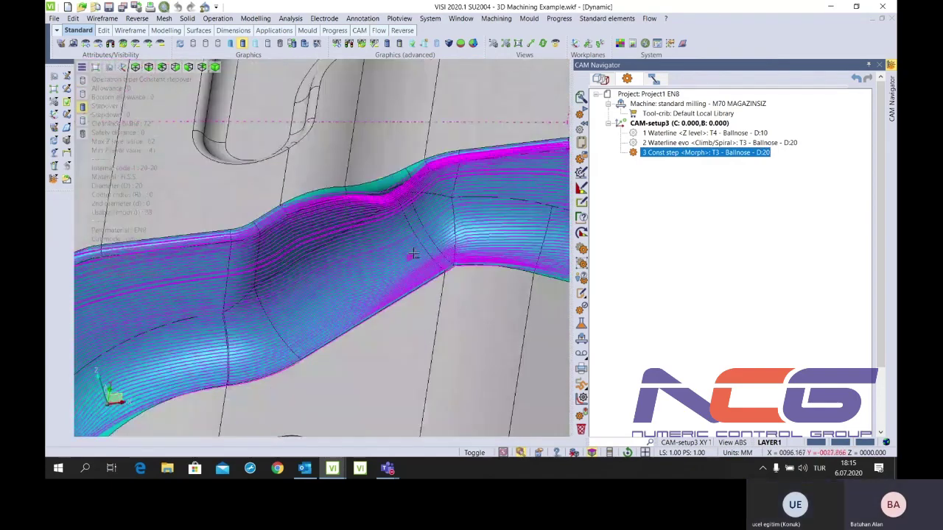
scroll(413, 254, "up", 3)
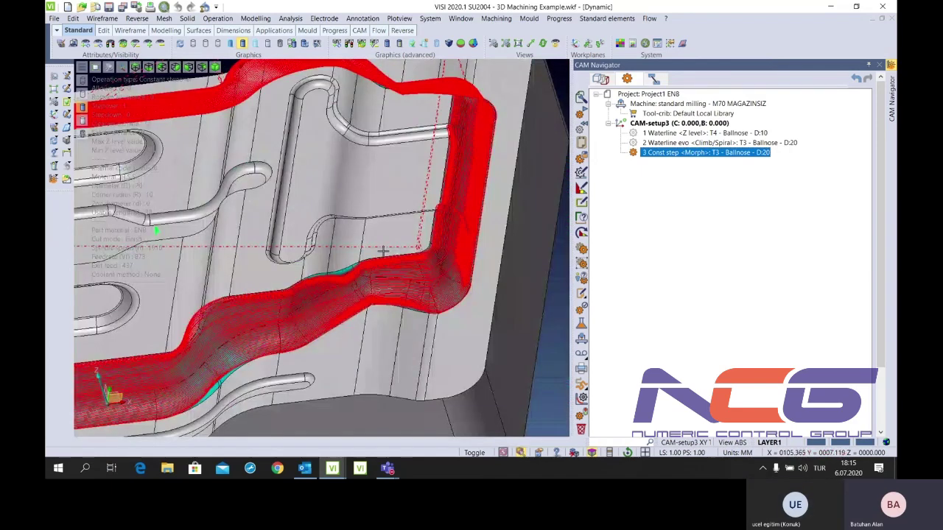
middle_click_drag(383, 252, 329, 332)
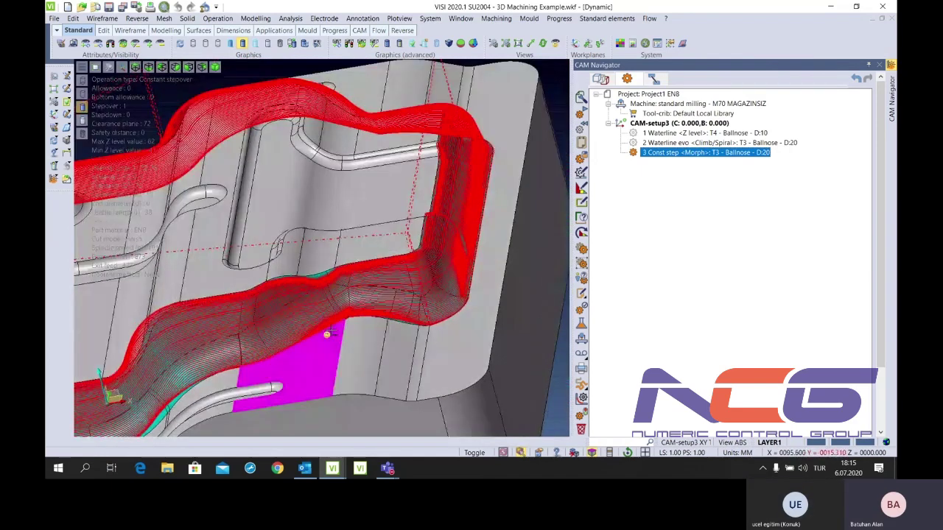
scroll(328, 333, "up", 5)
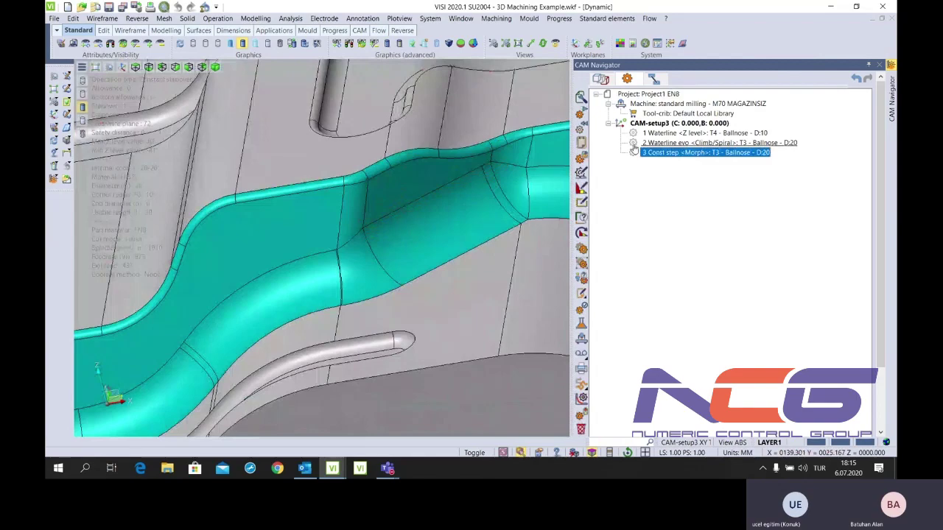
Compare with the 2 Waterline evo toolpath, then reshow the Morph toolpath across the part
left_click(634, 145)
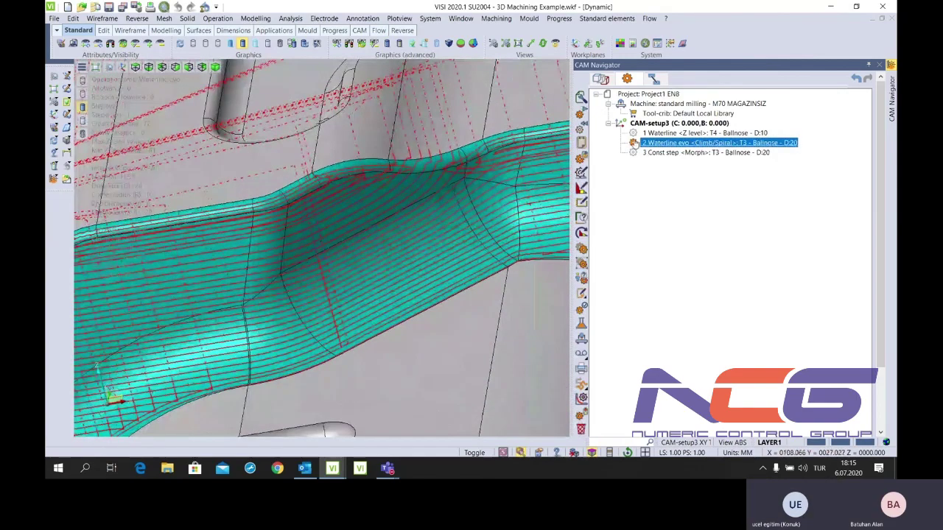
left_click(633, 154)
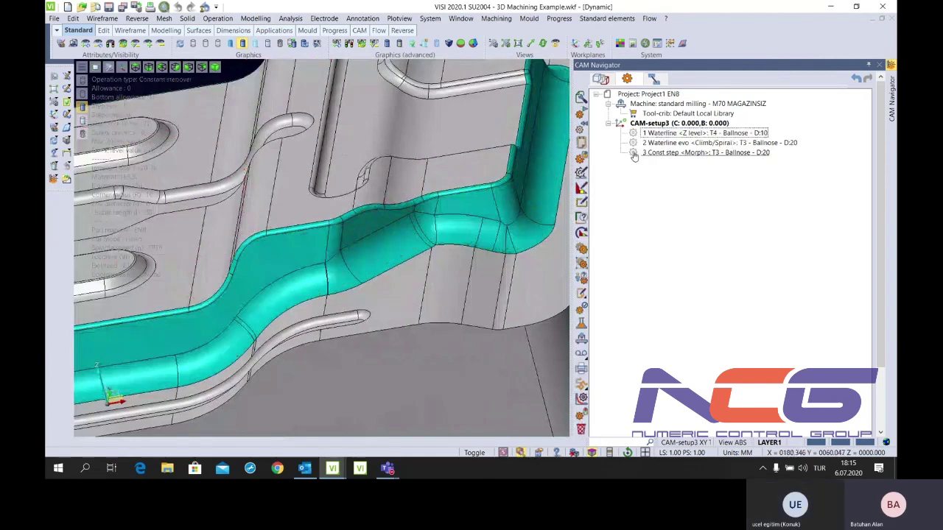
left_click(633, 155)
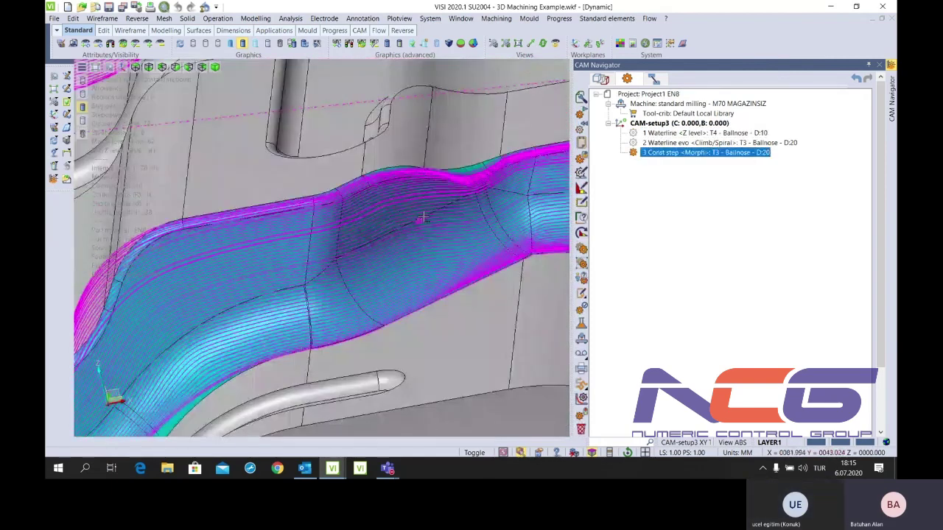
middle_click_drag(423, 217, 392, 230)
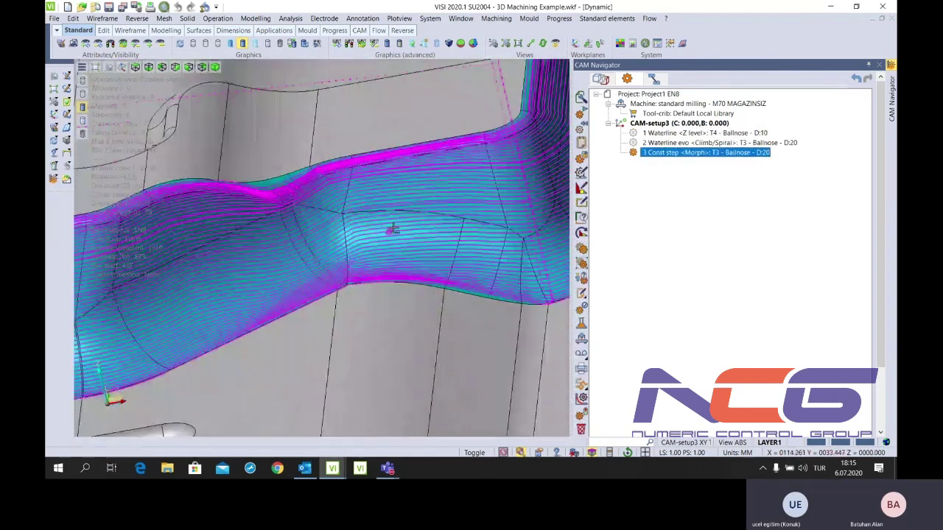
scroll(390, 228, "down", 2)
scroll(383, 231, "down", 3)
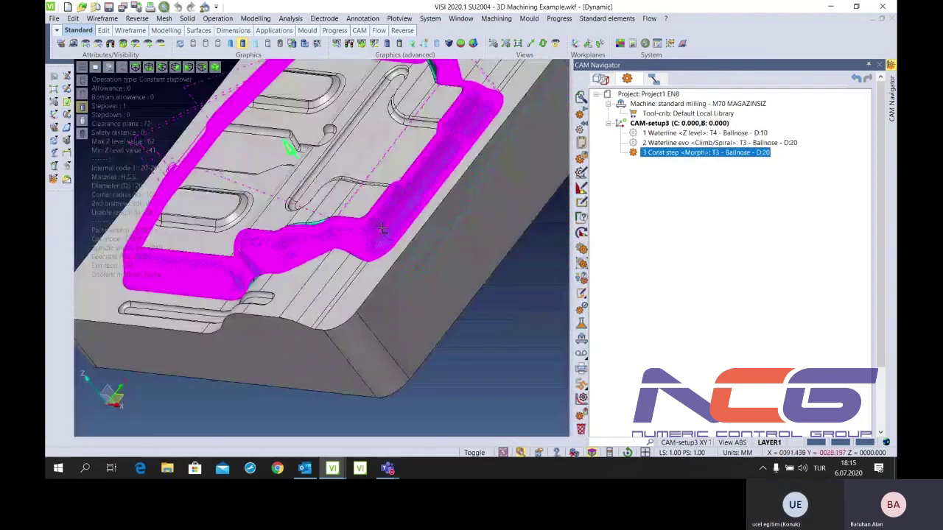
middle_click_drag(383, 229, 347, 224)
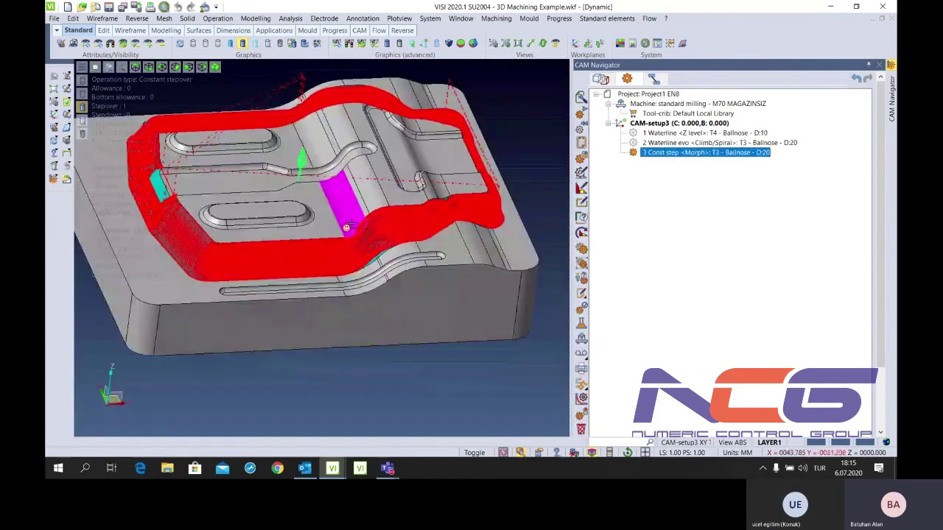
Review the Const step Morph parameters, keeping Morph and trying the Converging stepover method
double_click(654, 154)
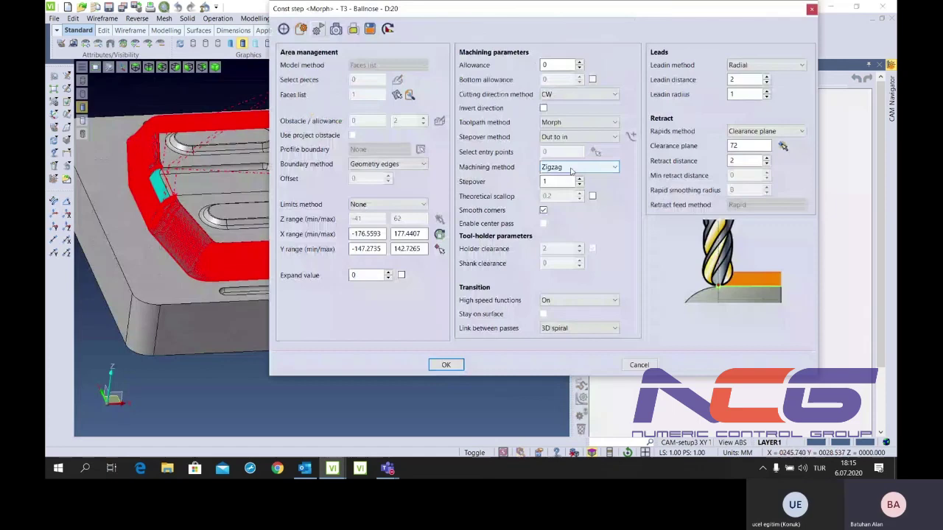
left_click(575, 122)
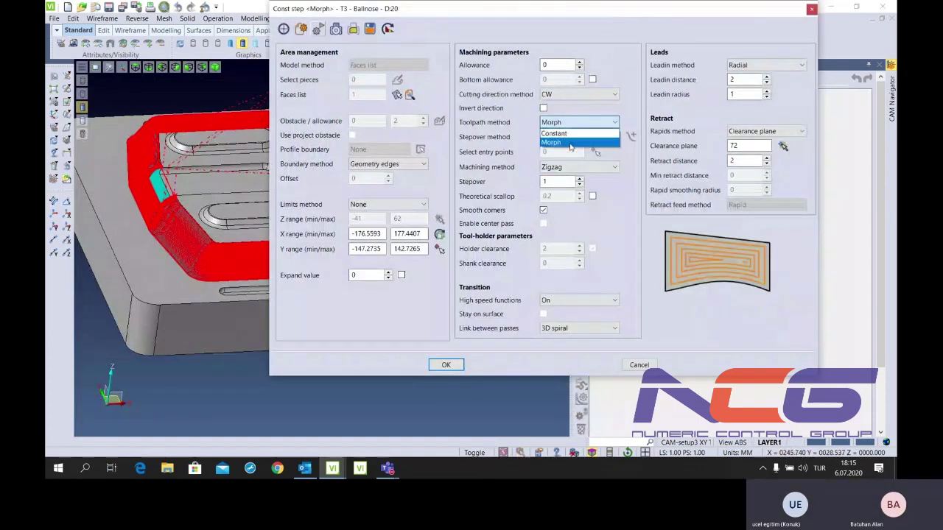
left_click(571, 143)
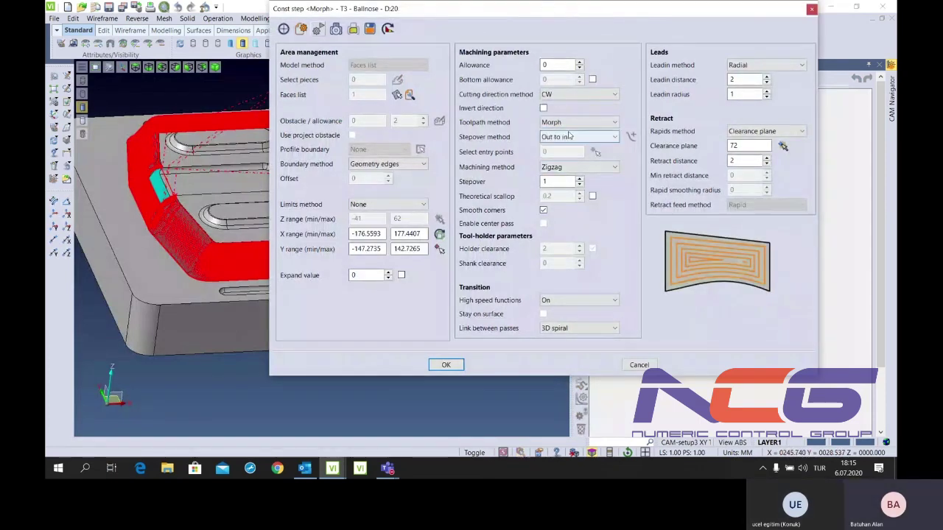
left_click(568, 135)
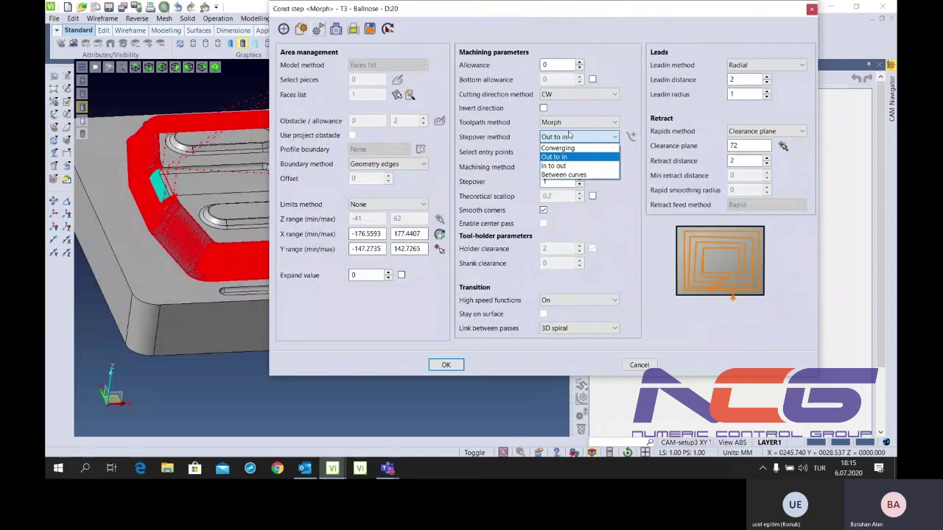
left_click(572, 148)
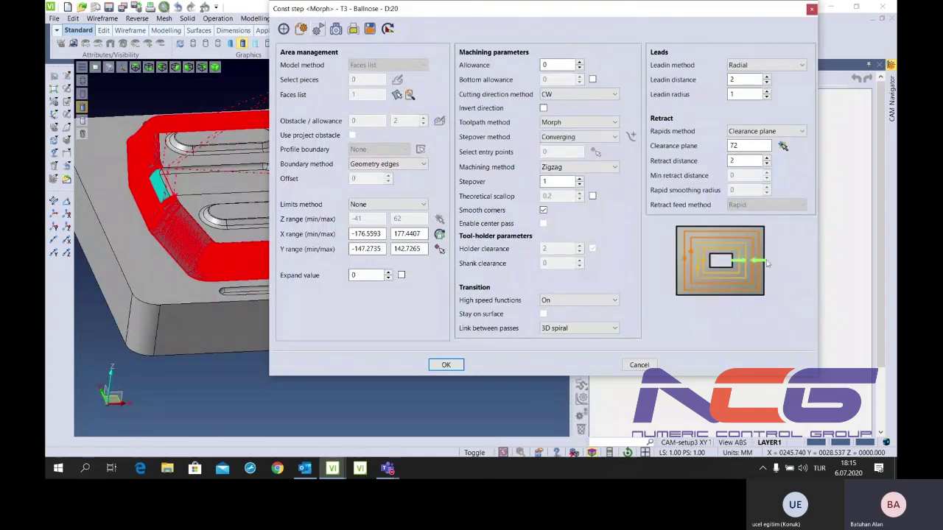
Try Out to in, In to out and Between curves stepovers, then cancel unchanged
left_click(578, 136)
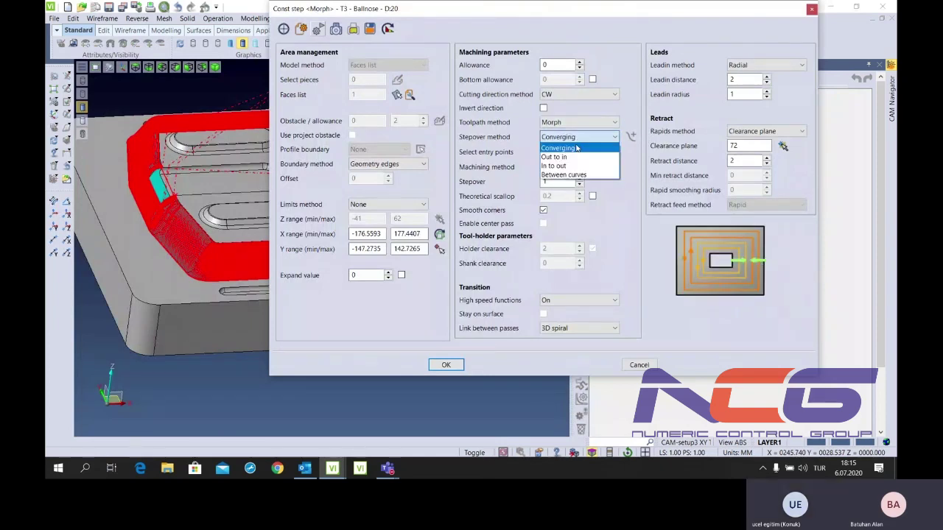
left_click(573, 157)
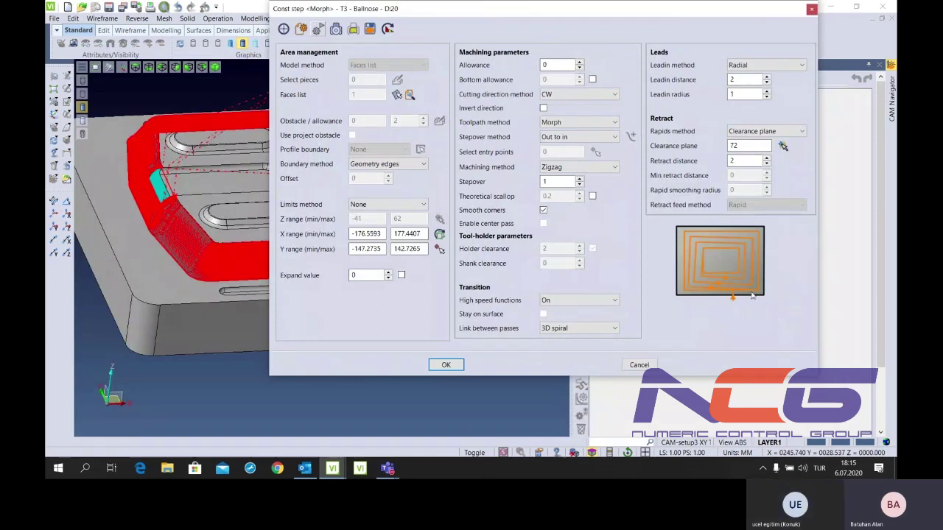
left_click(589, 137)
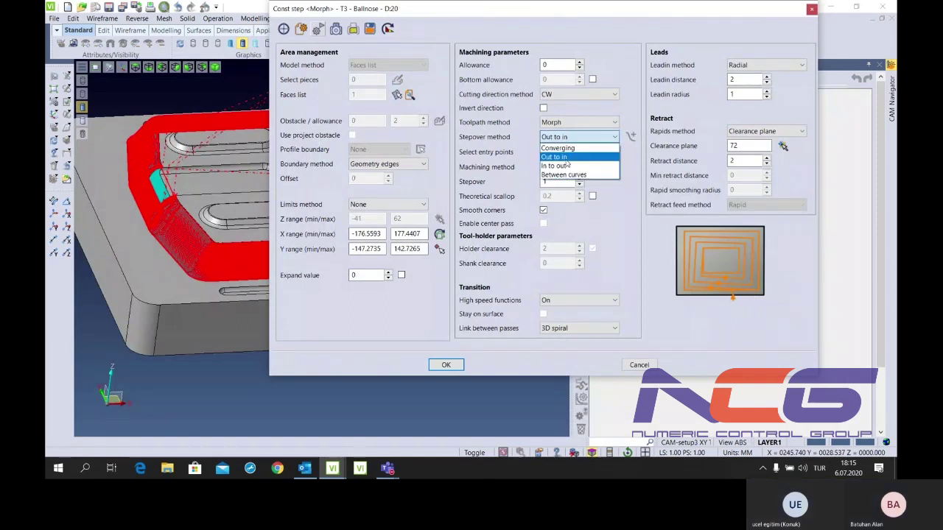
left_click(574, 164)
left_click(608, 137)
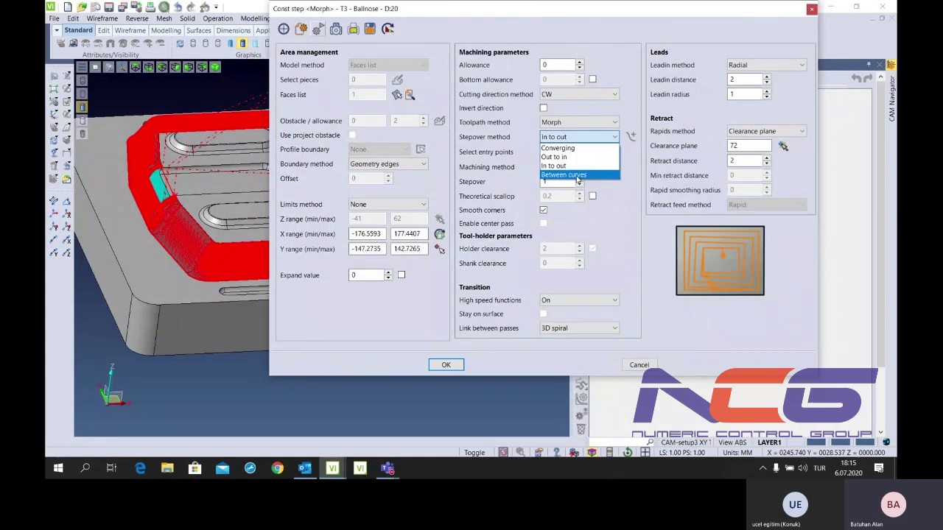
left_click(578, 180)
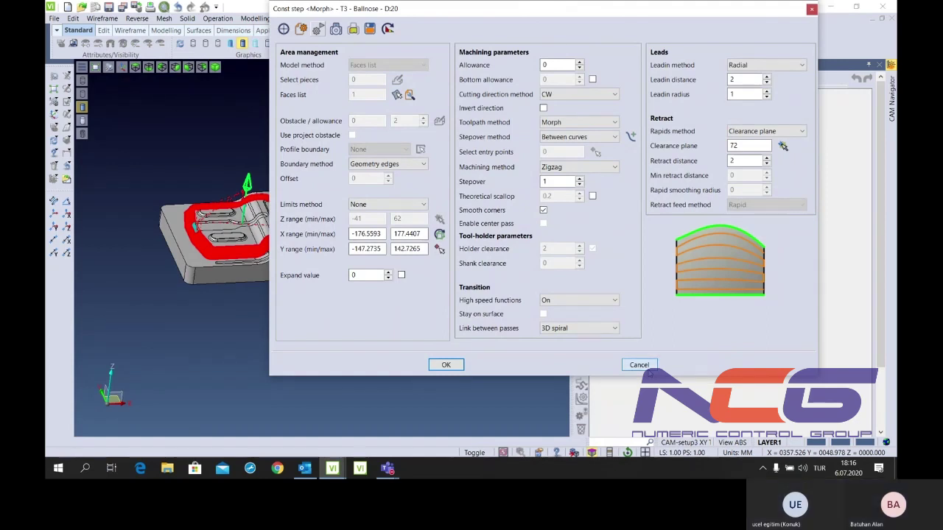
left_click(639, 365)
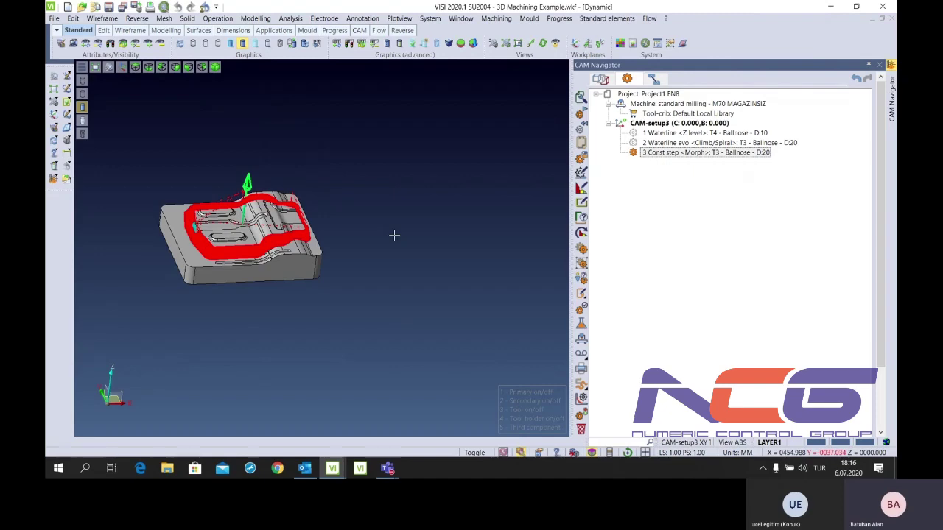
Switch to the Rest Machining.wkf file
scroll(394, 234, "up", 3)
scroll(319, 211, "down", 1)
scroll(320, 211, "up", 3)
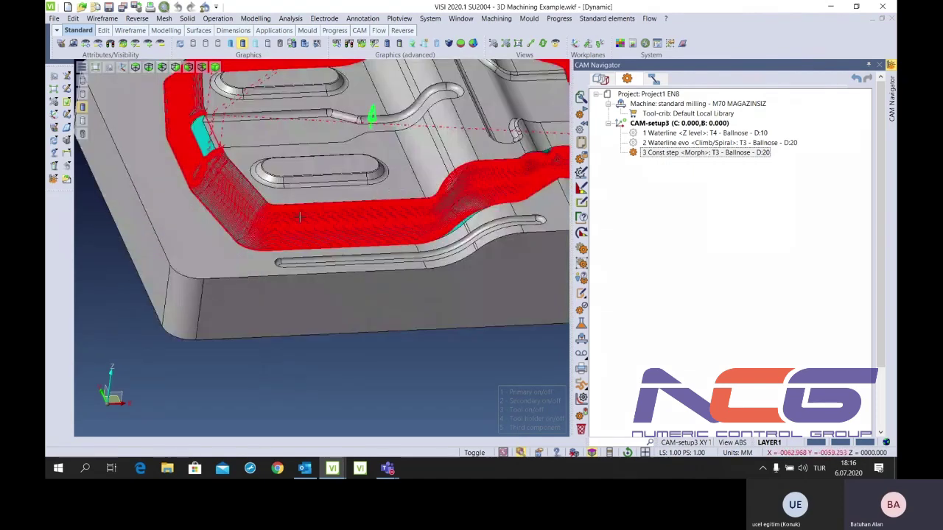
scroll(320, 211, "up", 2)
left_click(212, 424)
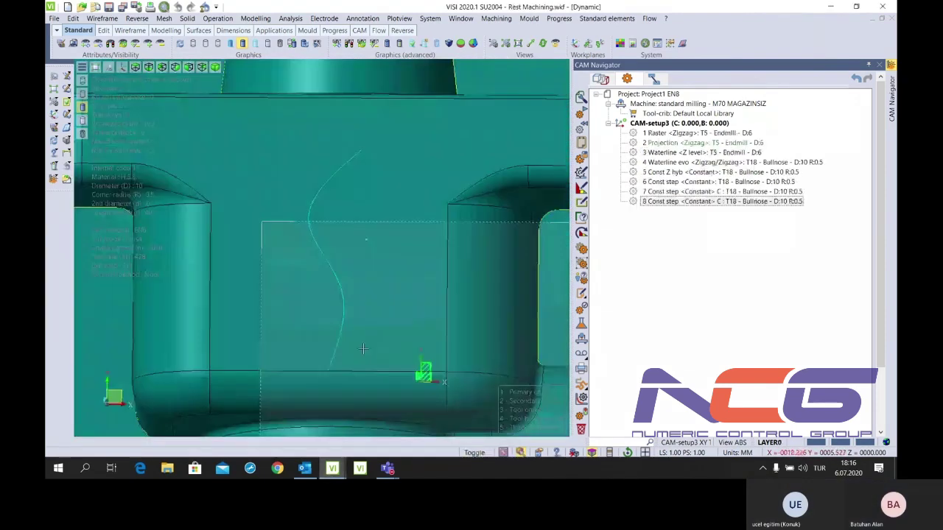
left_click(663, 123)
Add an ISO Machining operation from the 3ax operations to CAM-setup3
right_click(673, 123)
left_click(688, 148)
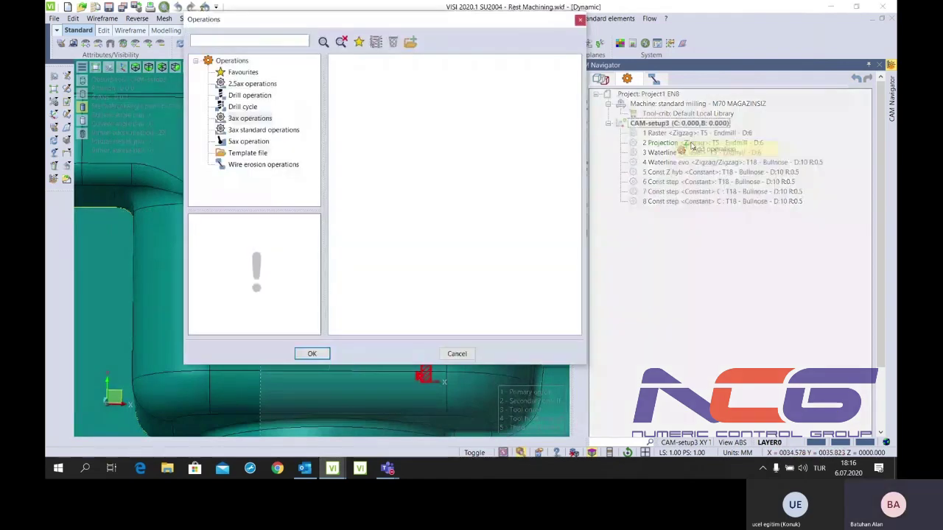
left_click(508, 184)
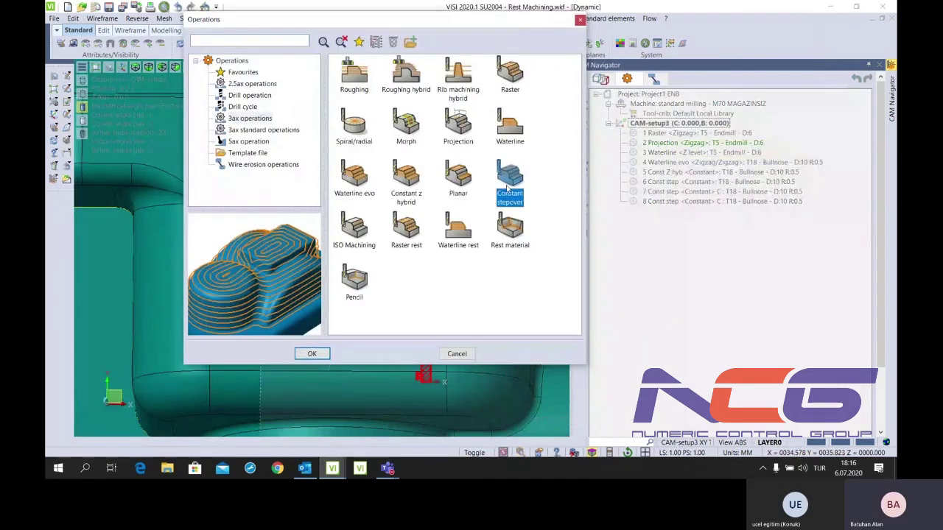
left_click(356, 243)
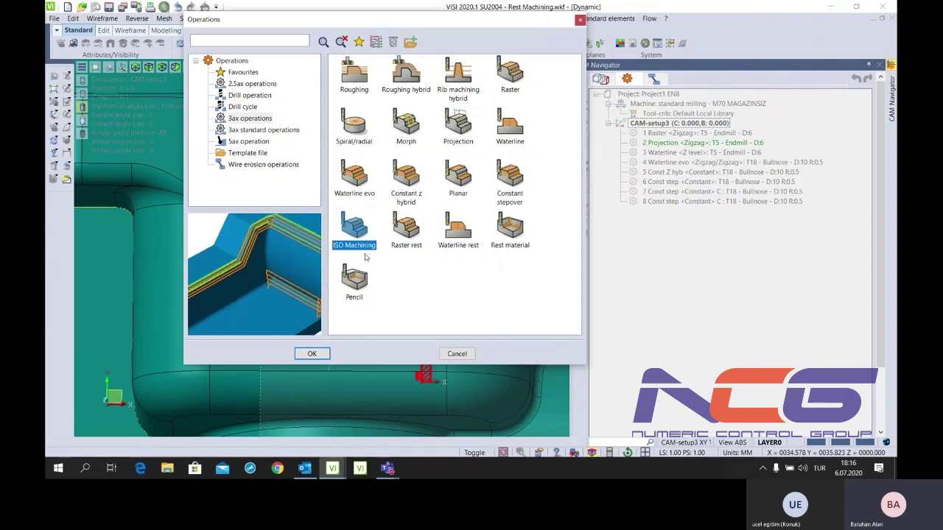
left_click(323, 355)
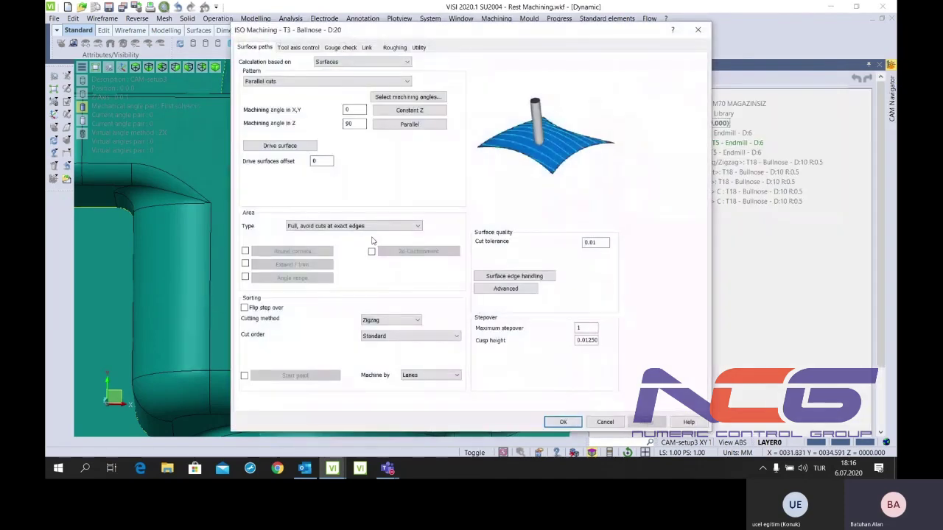
Try a Wireframe calculation basis, then return to Surfaces with Parallel cuts
left_click(354, 62)
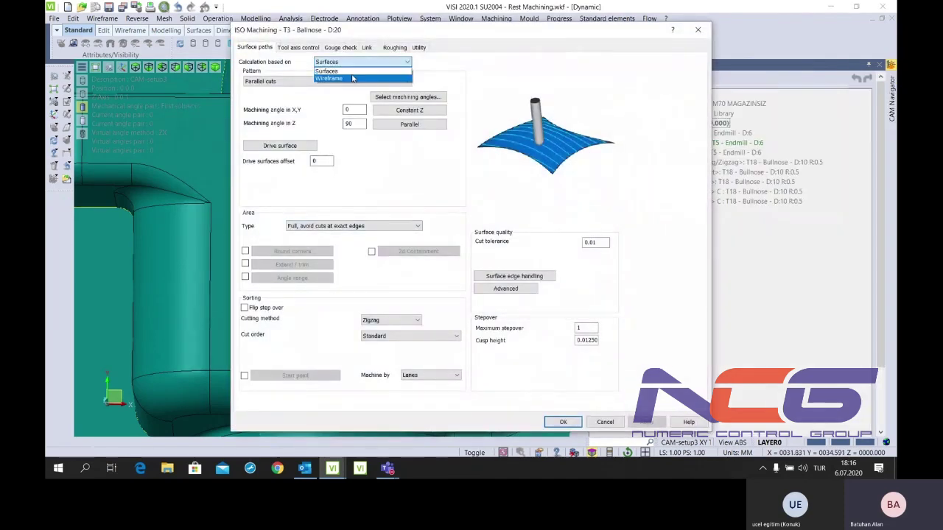
left_click(352, 77)
left_click(352, 79)
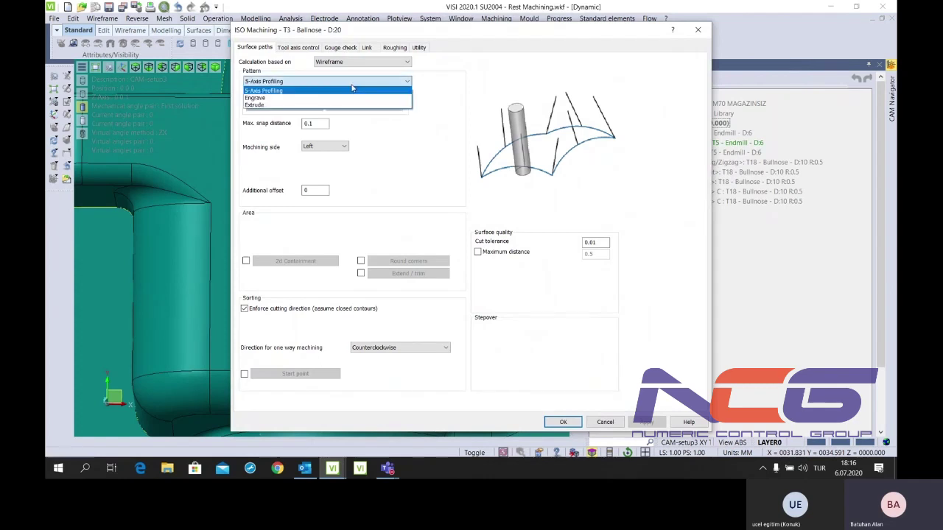
left_click(351, 87)
left_click(360, 63)
left_click(359, 72)
left_click(359, 81)
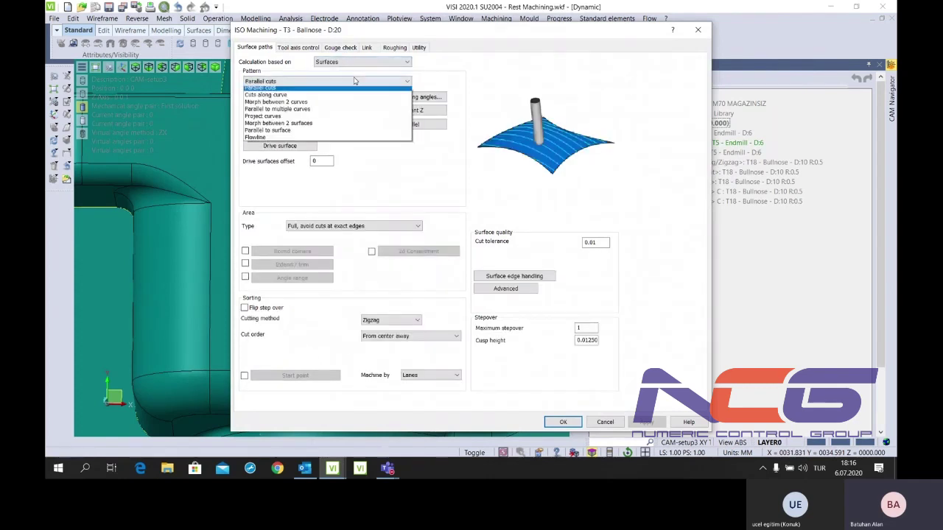
left_click(309, 90)
Preview the Cuts along curve, Morph between 2 curves, Parallel to multiple curves and Project curves patterns
left_click(308, 87)
left_click(316, 97)
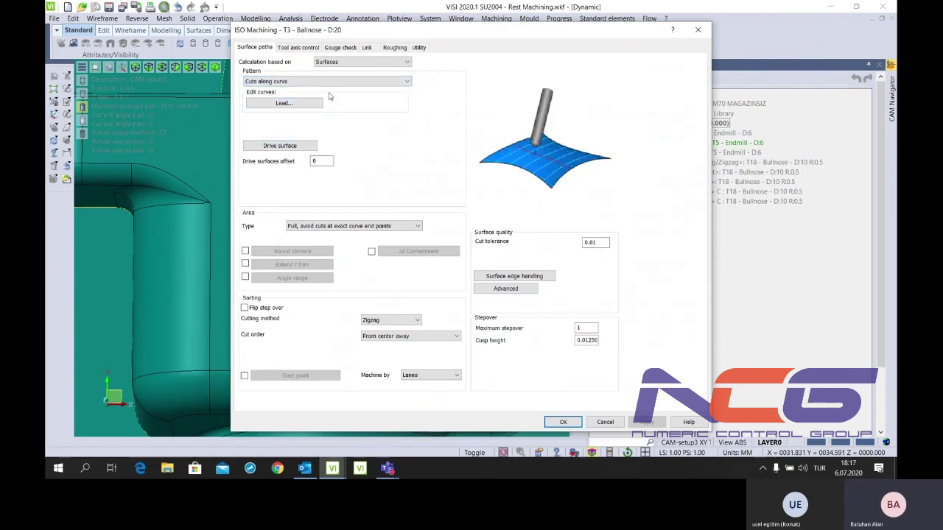
left_click(328, 81)
left_click(313, 105)
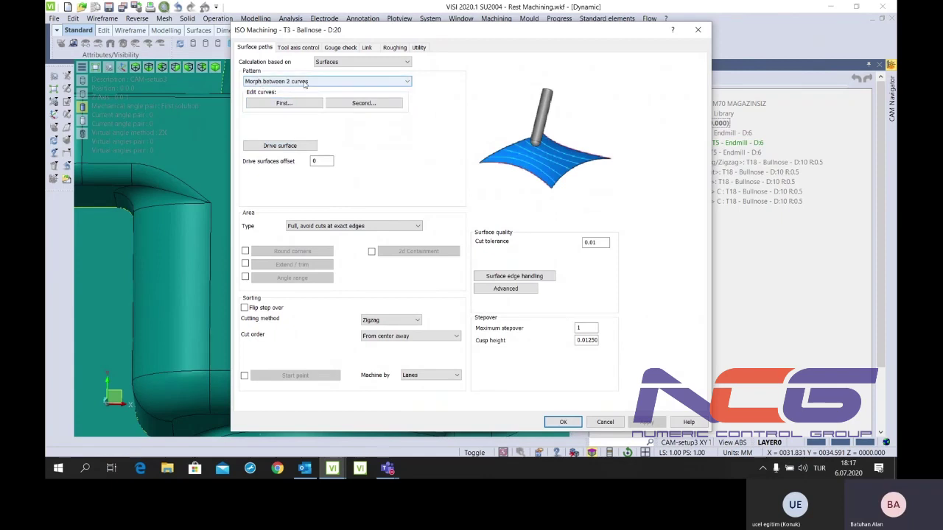
left_click(297, 86)
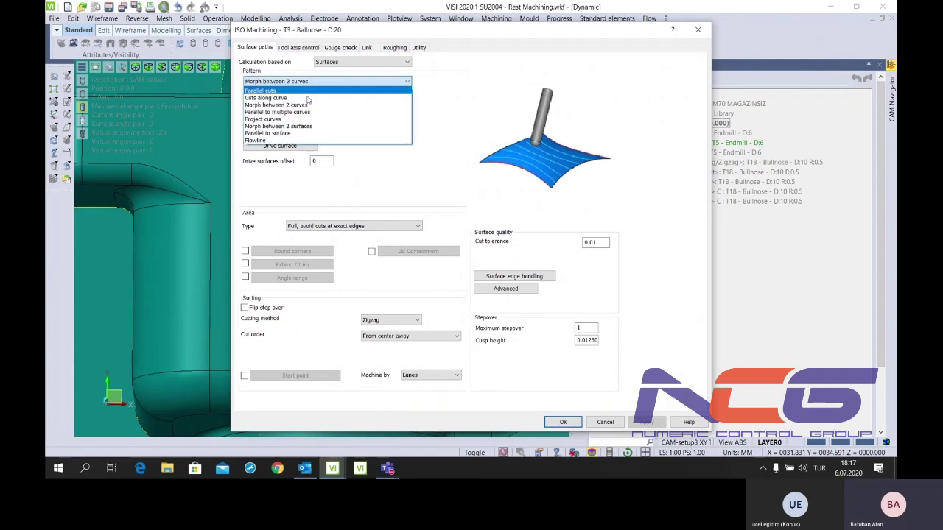
left_click(310, 114)
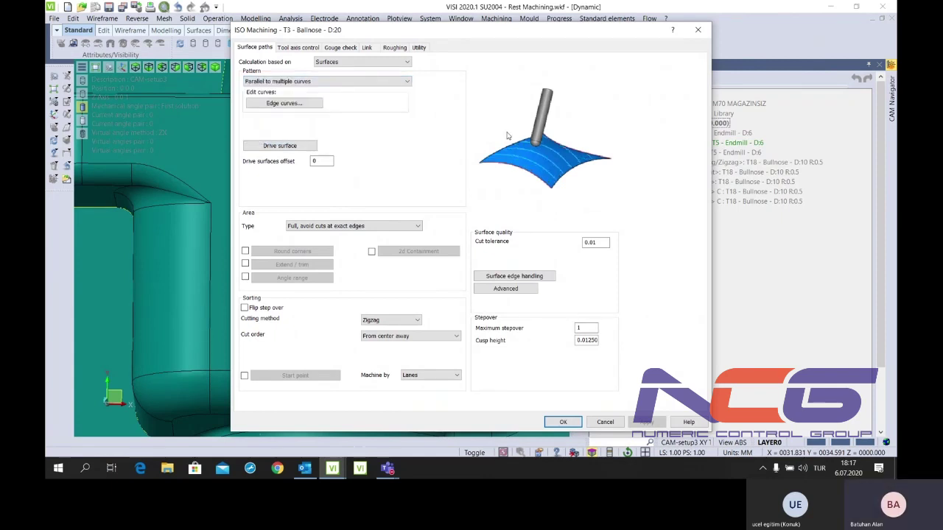
left_click(337, 82)
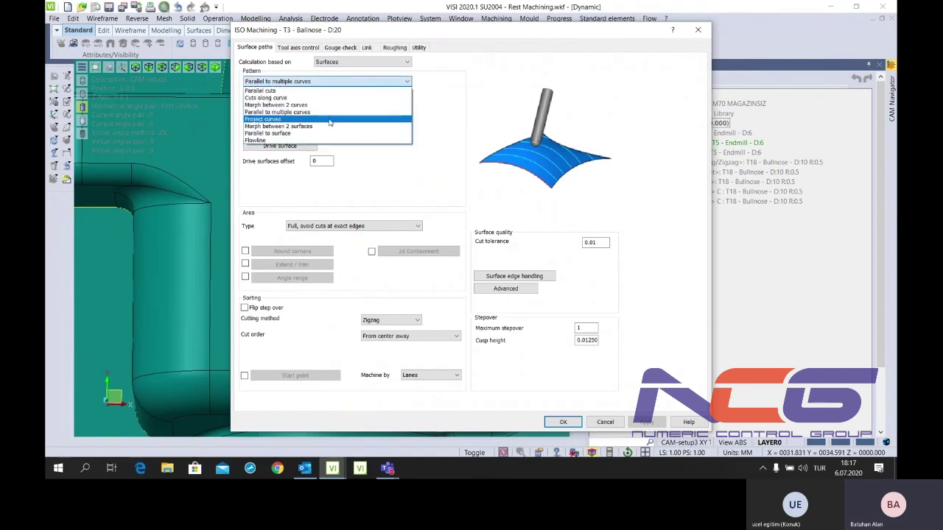
left_click(330, 121)
Set the pattern back to Parallel cuts and view the Gouge check settings
left_click(331, 82)
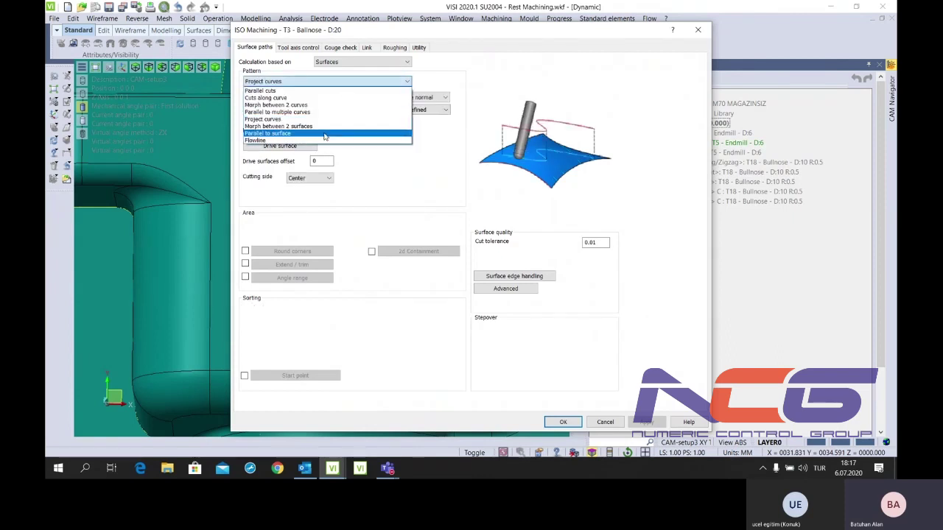
left_click(327, 89)
left_click(327, 83)
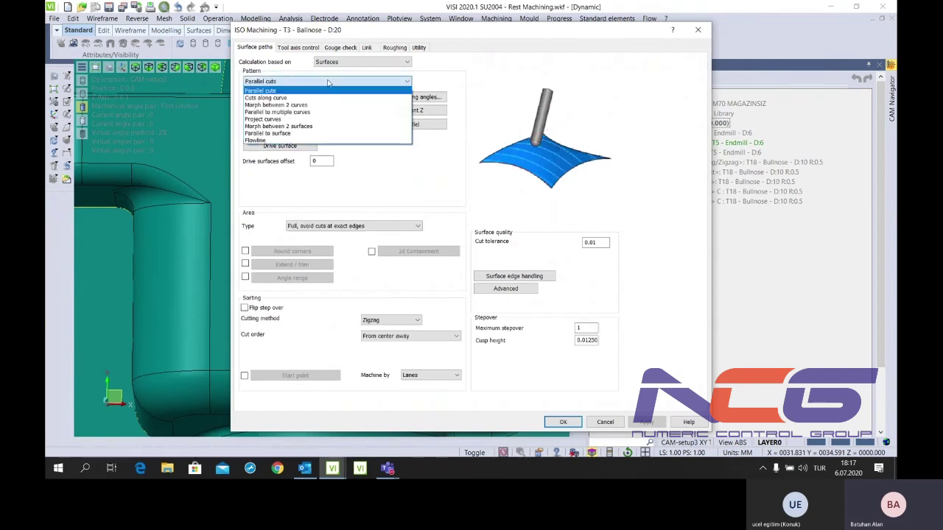
left_click(329, 92)
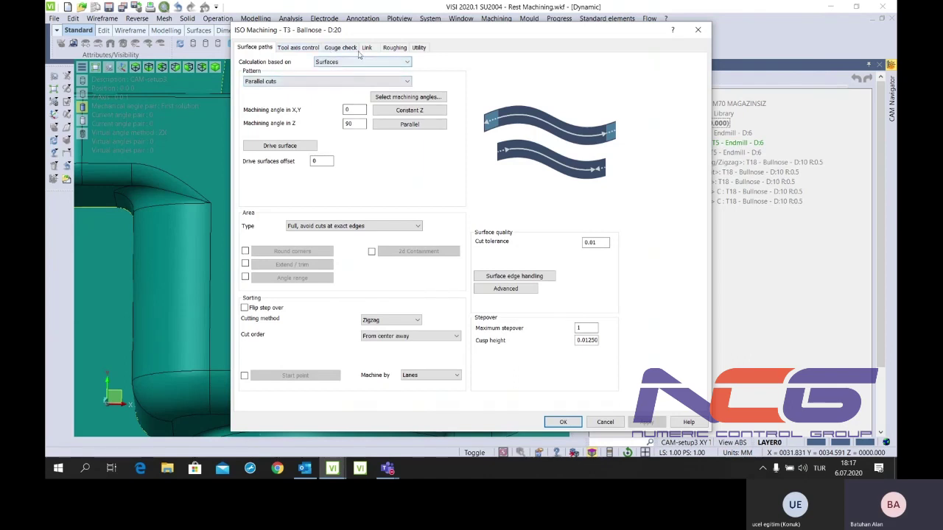
left_click(356, 51)
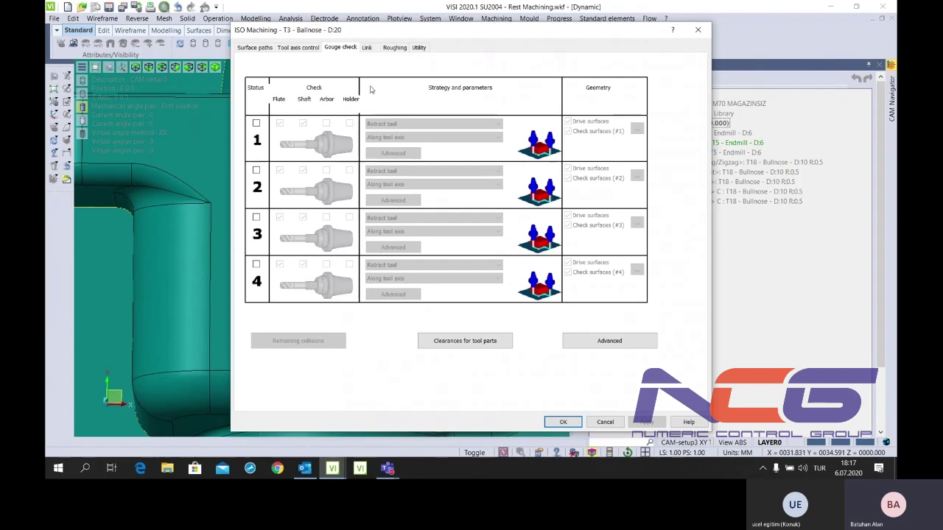
Review the ISO Machining First entry, Last exit, Roughing and Utility options without changing them
left_click(365, 48)
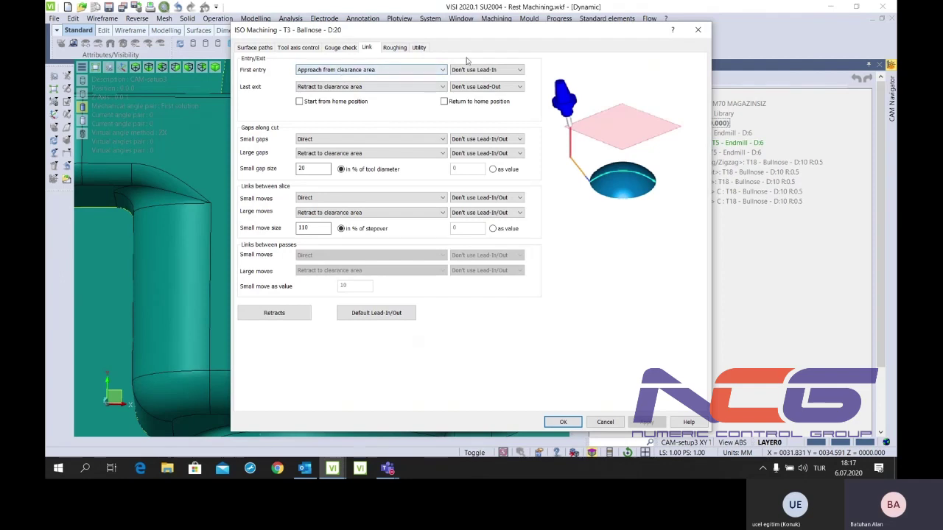
left_click(368, 69)
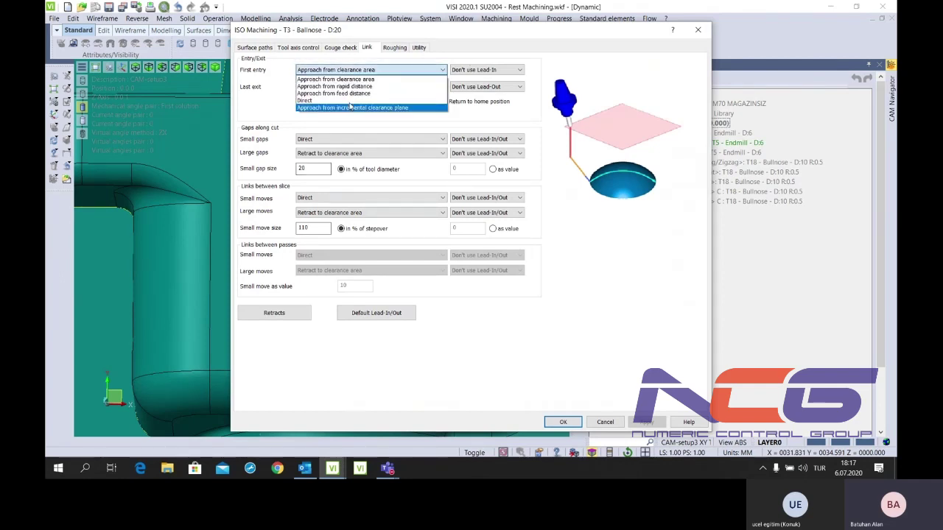
left_click(365, 87)
left_click(365, 87)
left_click(365, 87)
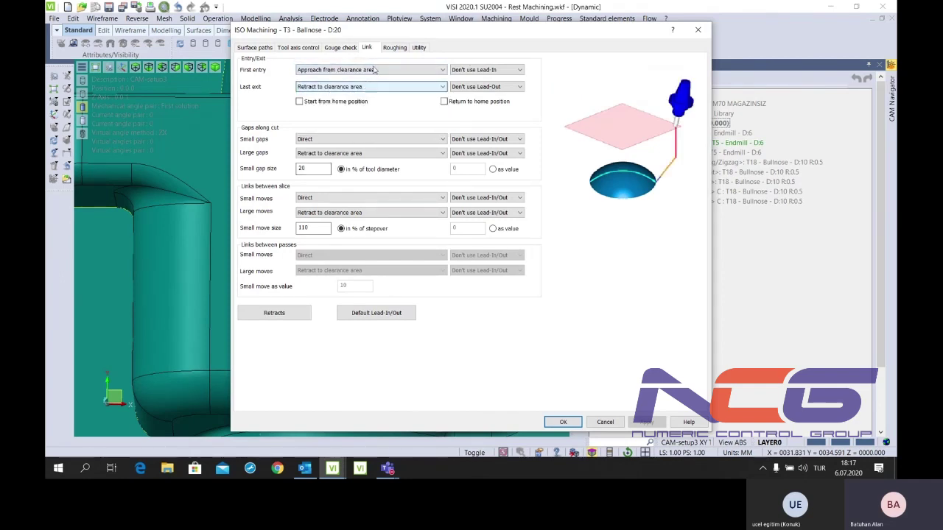
left_click(394, 48)
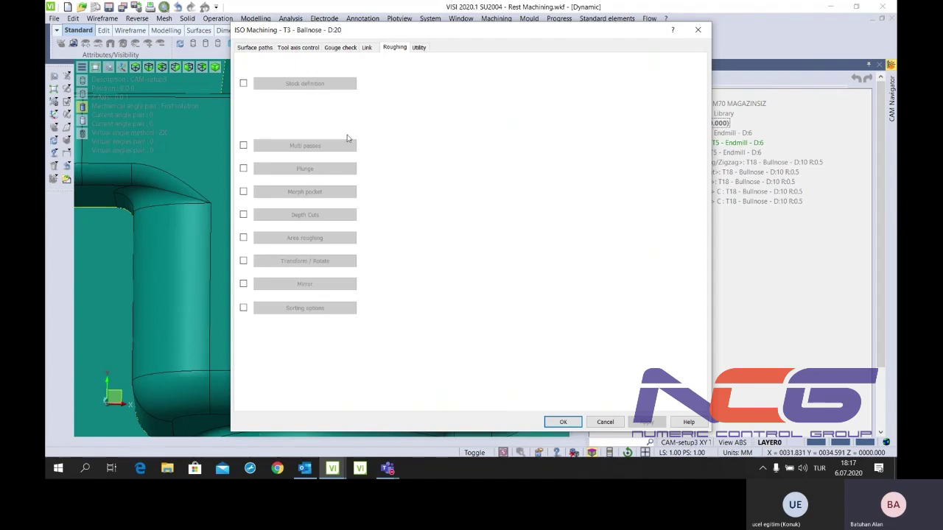
left_click(416, 49)
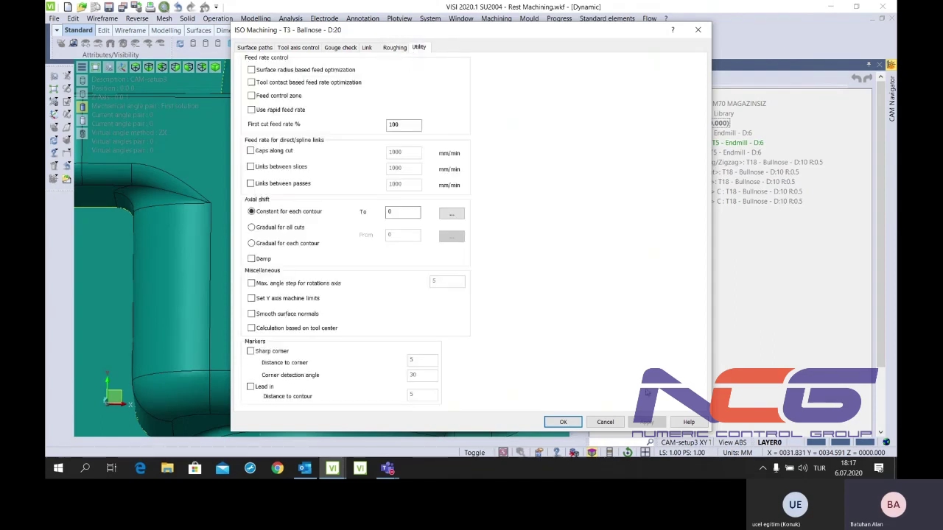
left_click(607, 421)
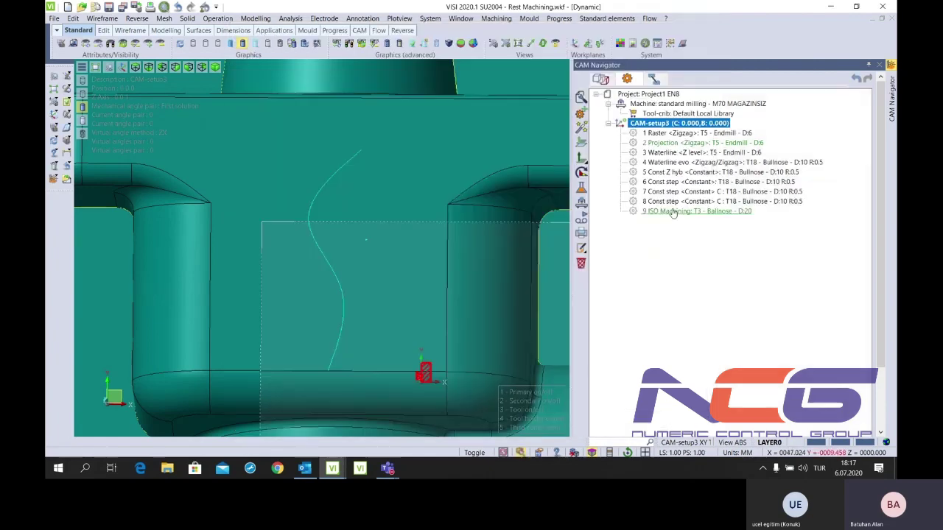
Delete operation 9 from CAM-setup3
right_click(667, 211)
left_click(718, 287)
left_click(496, 237)
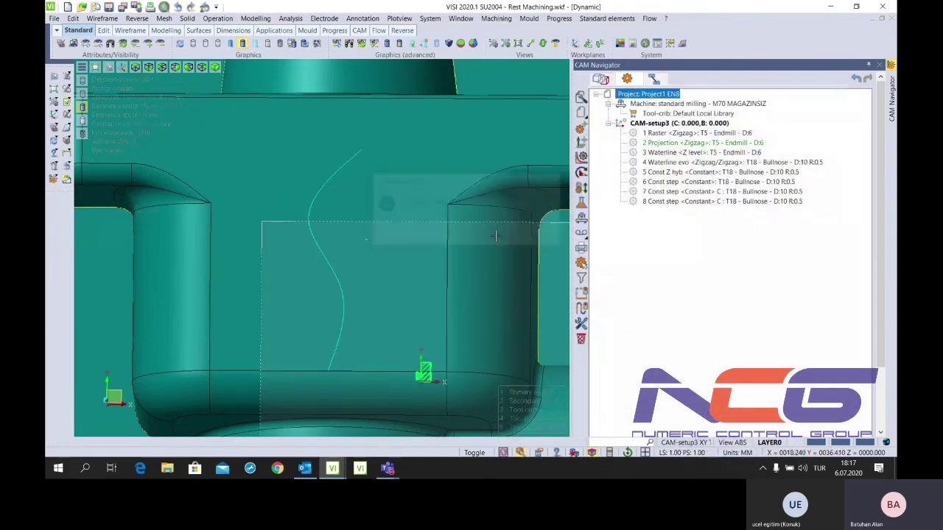
Add an operation to CAM-setup3, previewing Waterline rest, Rest material and Raster rest
right_click(667, 124)
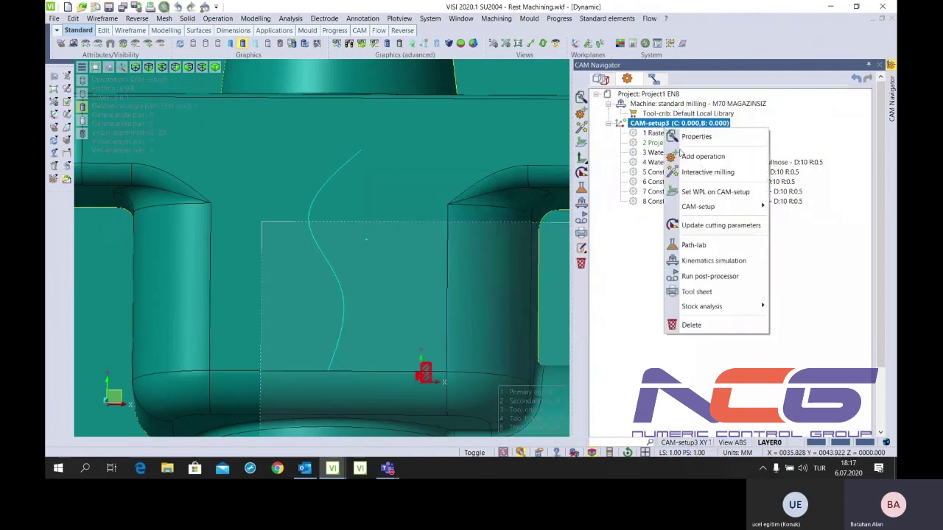
left_click(687, 158)
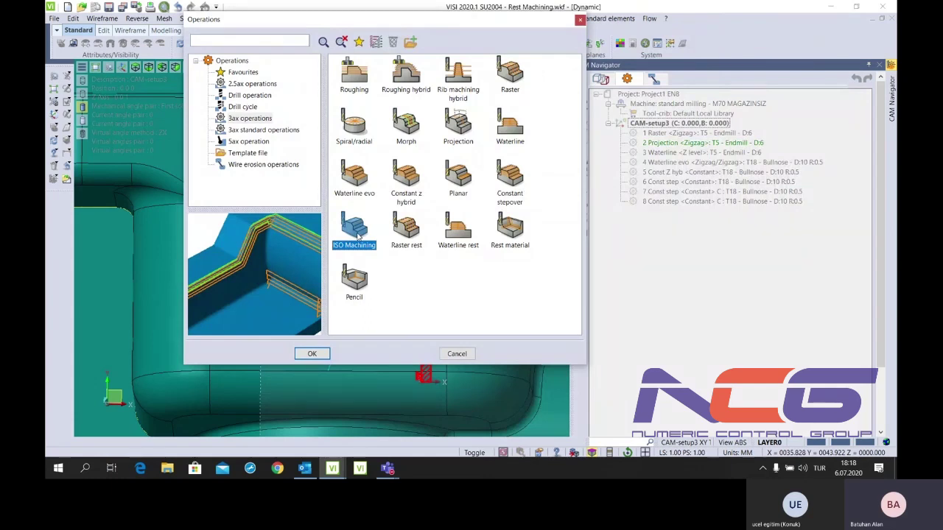
left_click(421, 241)
left_click(449, 246)
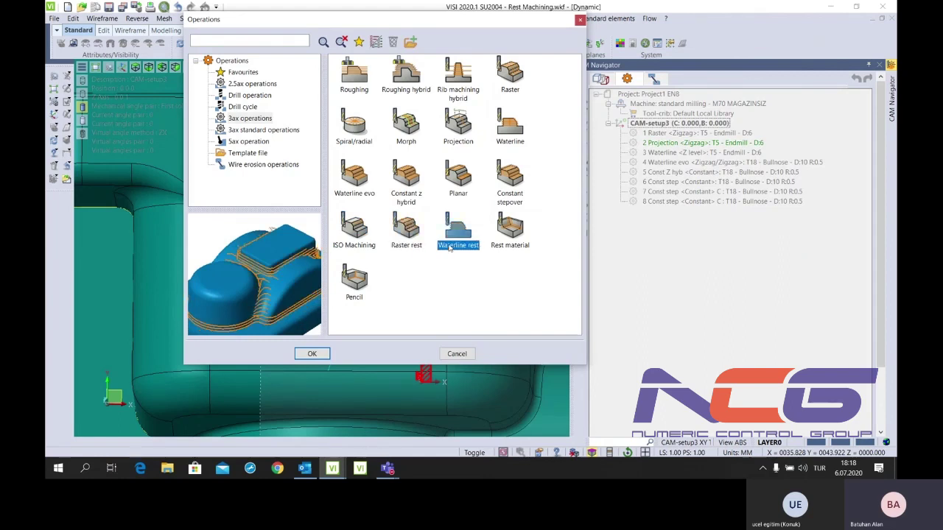
left_click(505, 251)
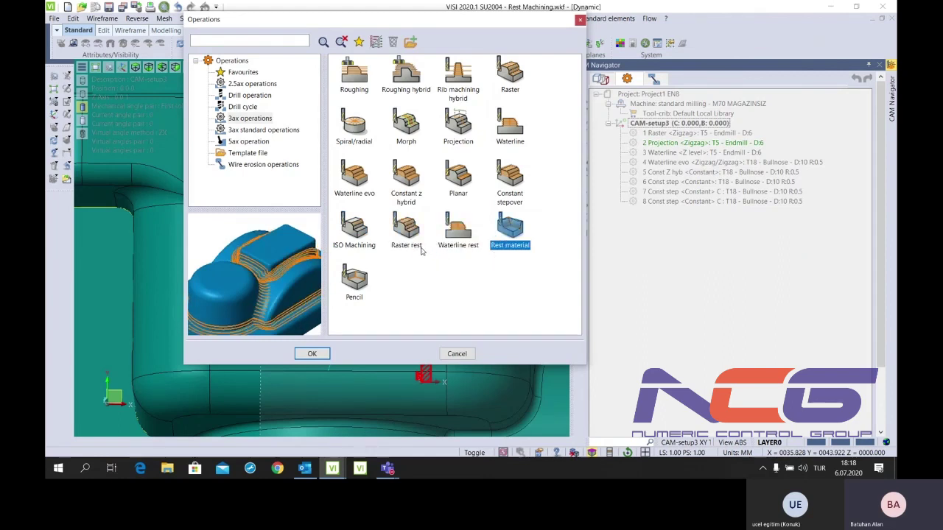
left_click(422, 250)
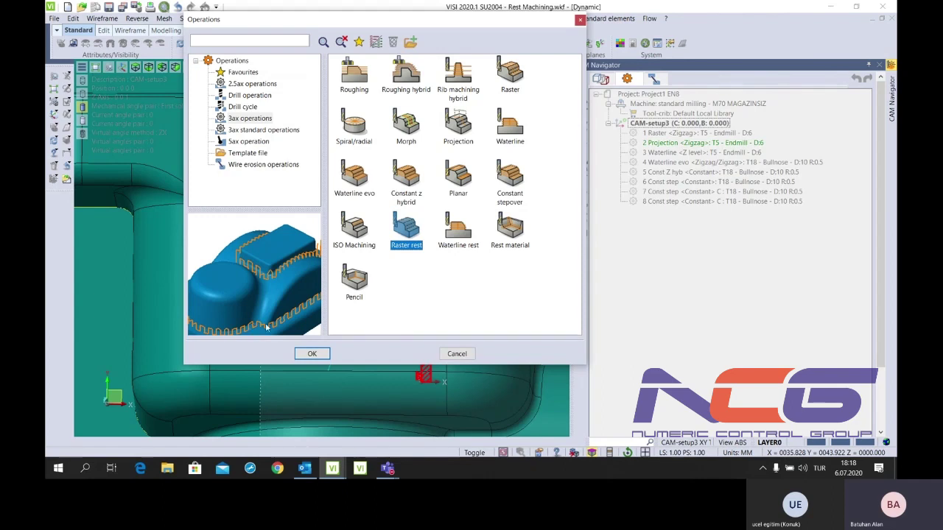
Compare Waterline rest and Rest material, then choose Raster rest as the 3-axis operation
left_click(450, 241)
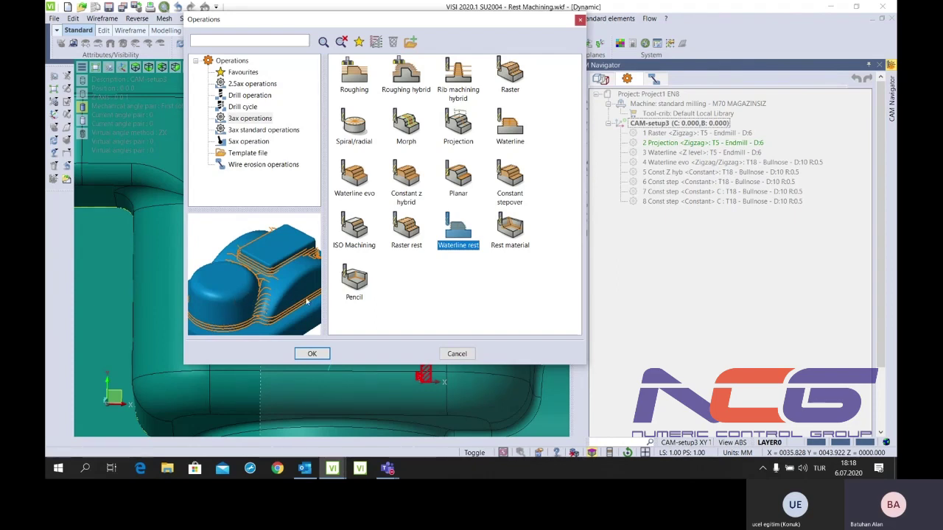
left_click(498, 251)
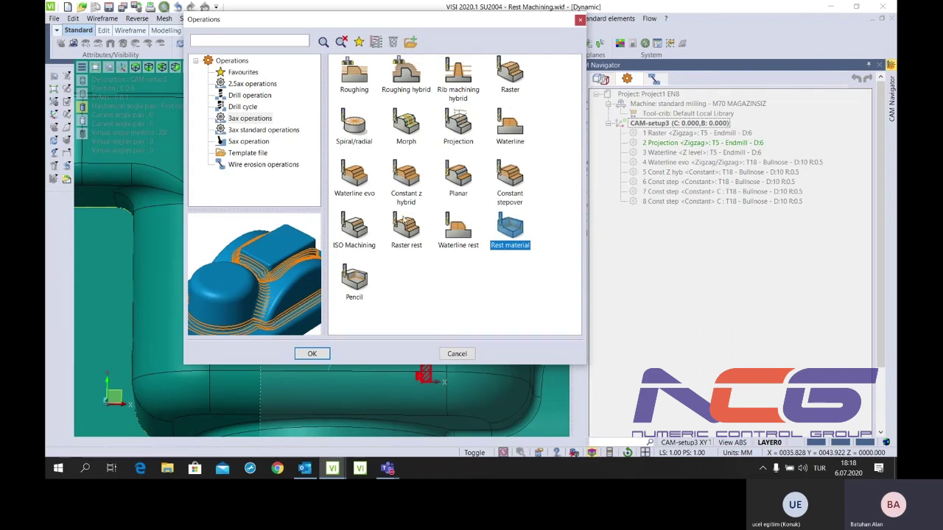
left_click(405, 225)
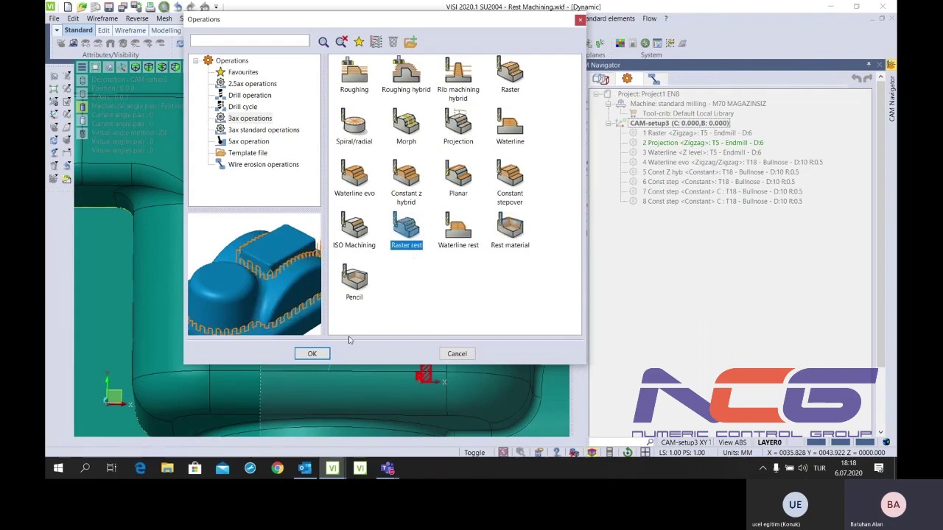
left_click(327, 354)
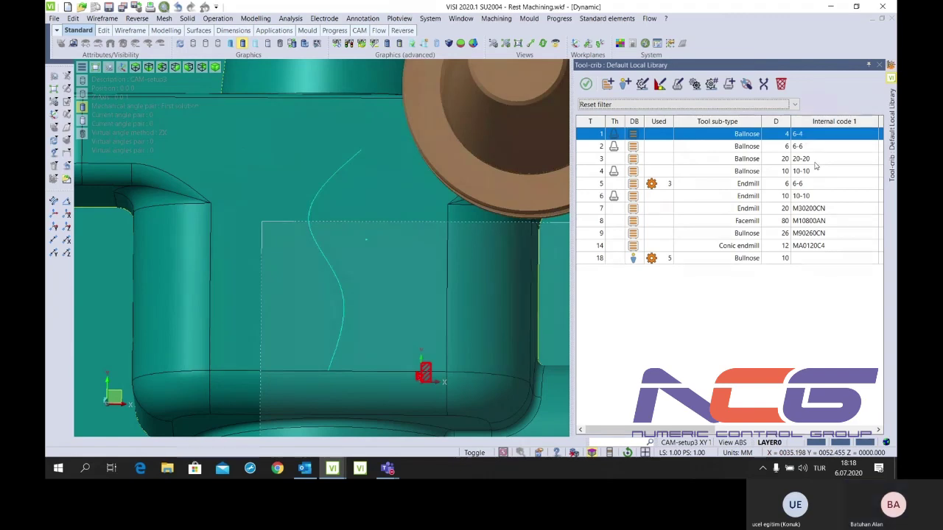
Browse the tool crib and select tool 1, the 4 mm ballnose
left_click(768, 184)
left_click(768, 171)
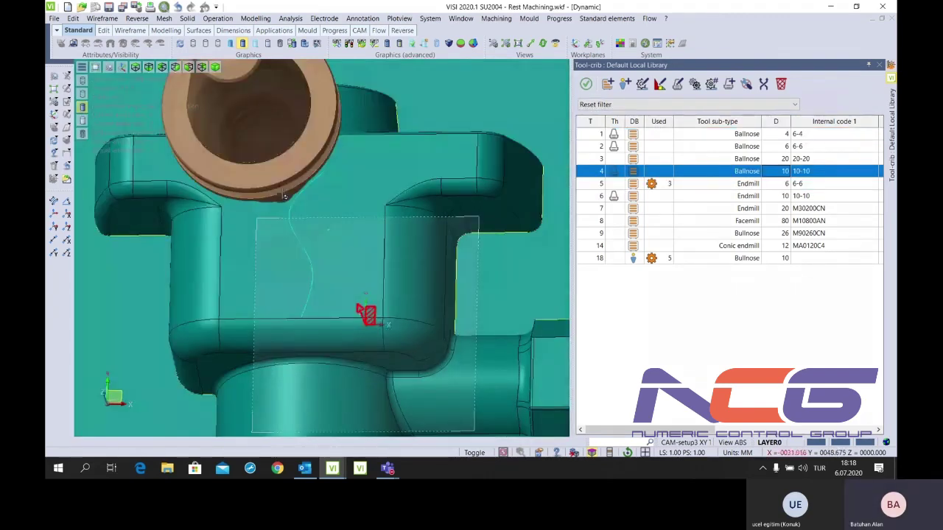
scroll(283, 195, "down", 3)
scroll(331, 221, "up", 3)
scroll(353, 236, "down", 3)
scroll(377, 247, "up", 3)
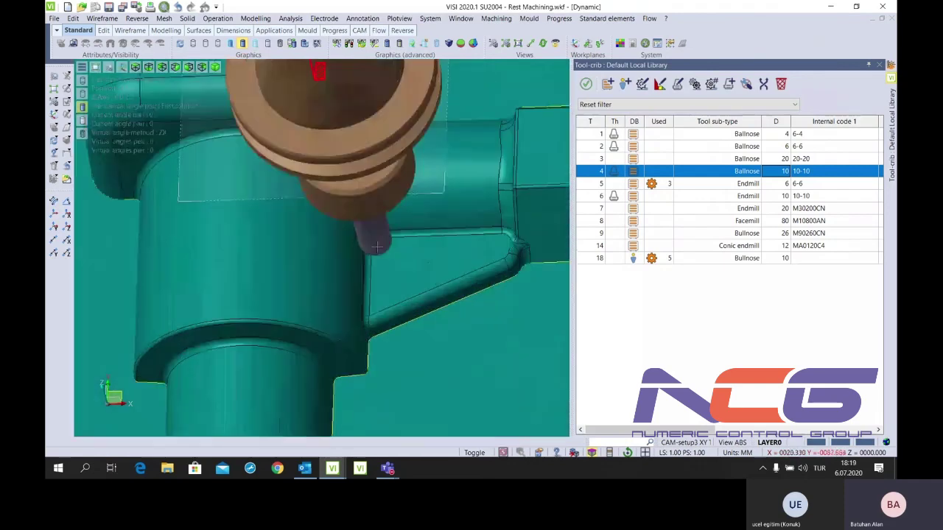
key("Up")
key("Up")
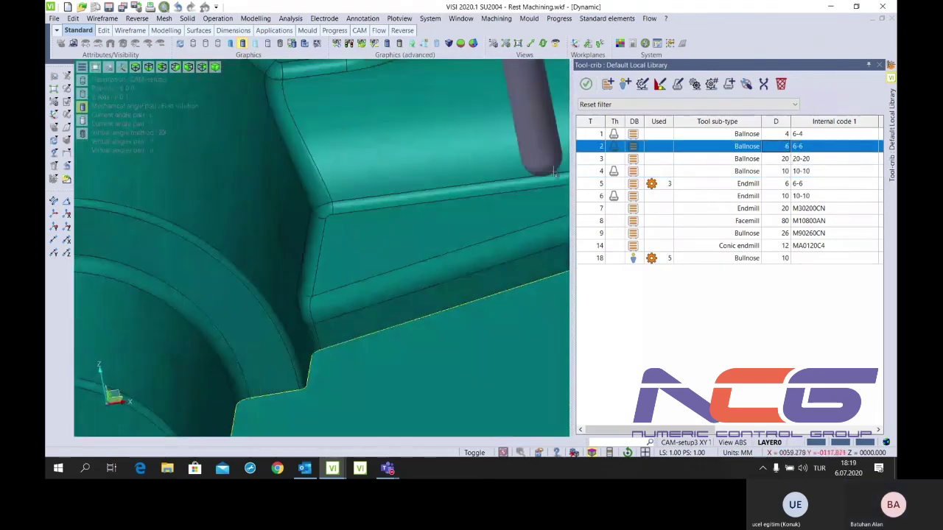
left_click(695, 133)
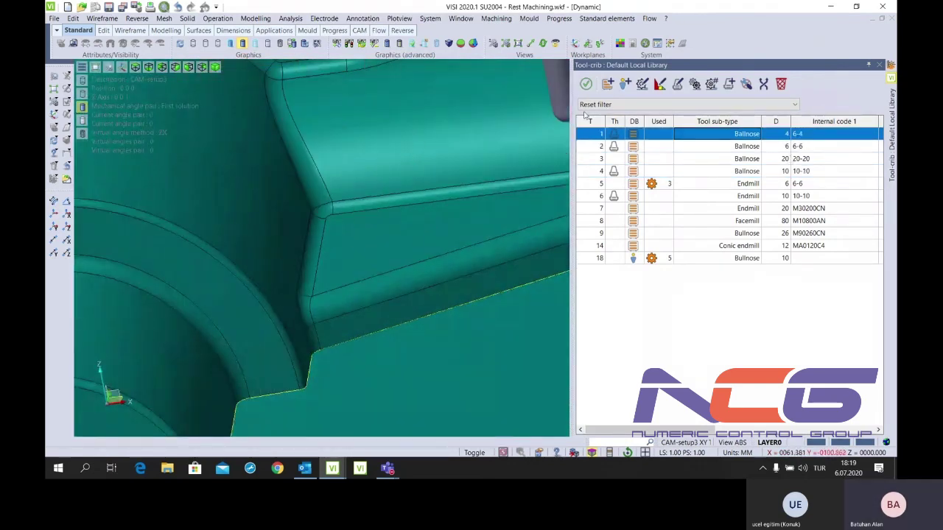
Review the 4 mm ballnose's cutter parameters and clear the holder and extension from its assembly
left_click(641, 83)
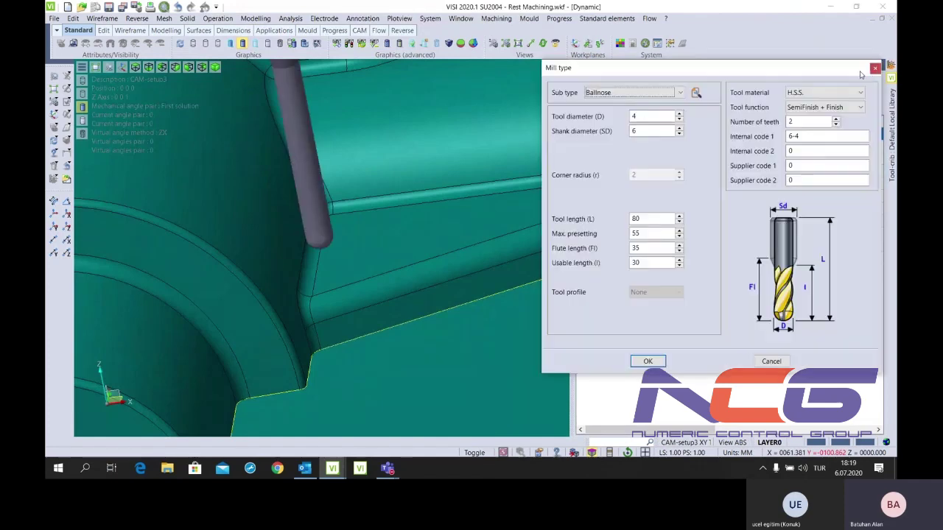
left_click(874, 68)
left_click(681, 86)
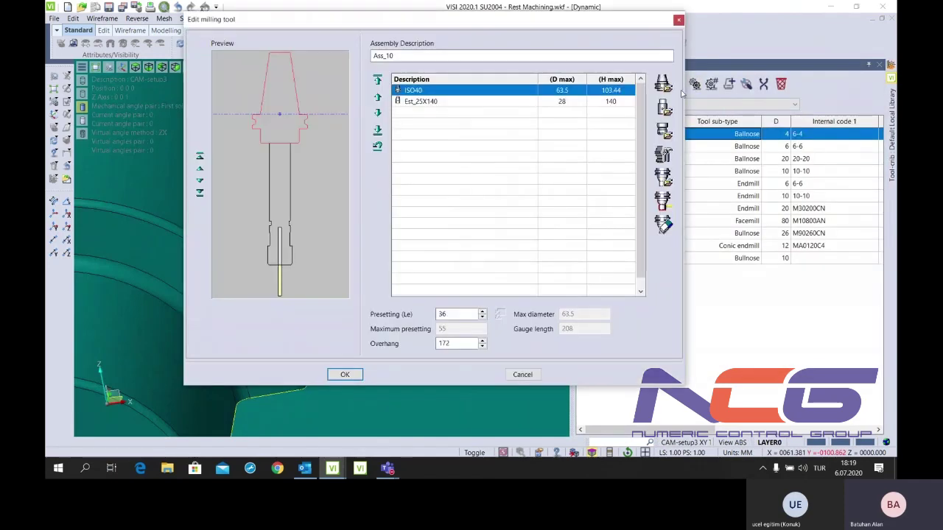
left_click(667, 219)
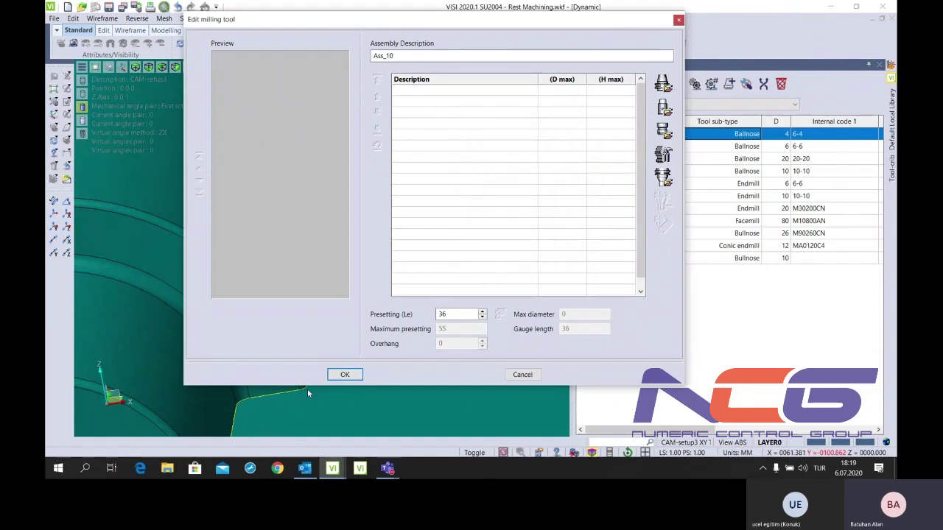
left_click(342, 374)
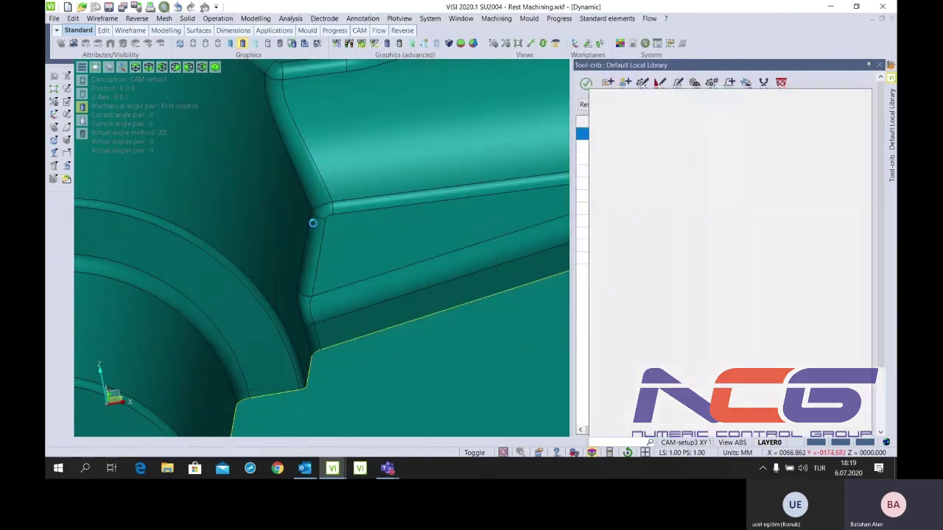
Keep Pieces as the model method and pick the profile boundary on the part
left_click(297, 76)
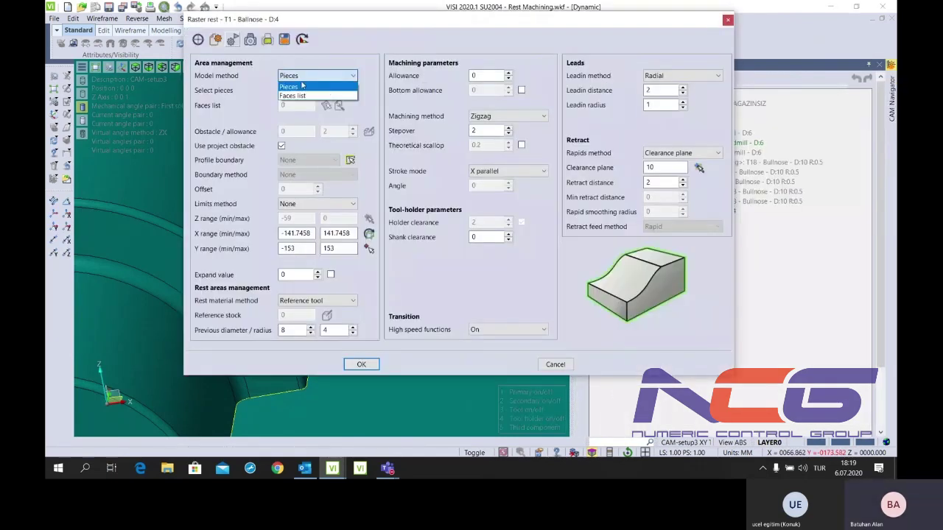
left_click(303, 88)
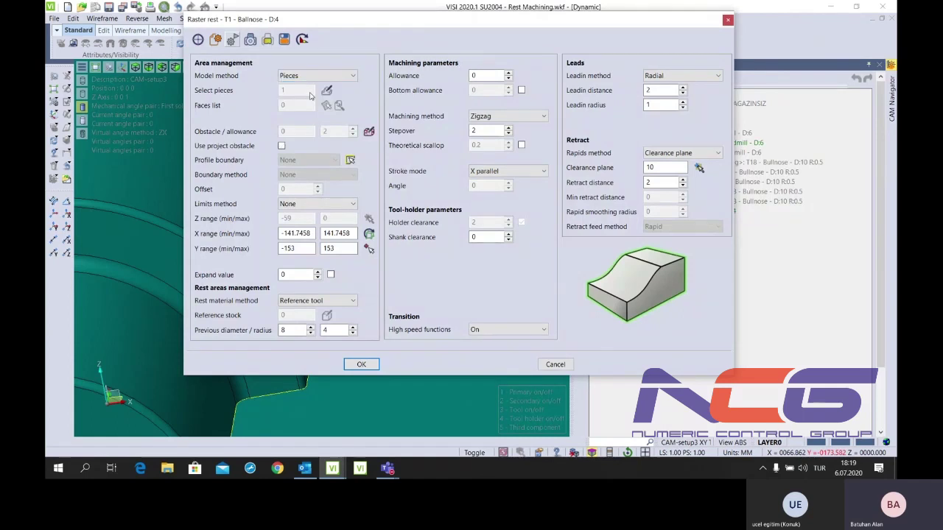
middle_click_drag(99, 223, 330, 154)
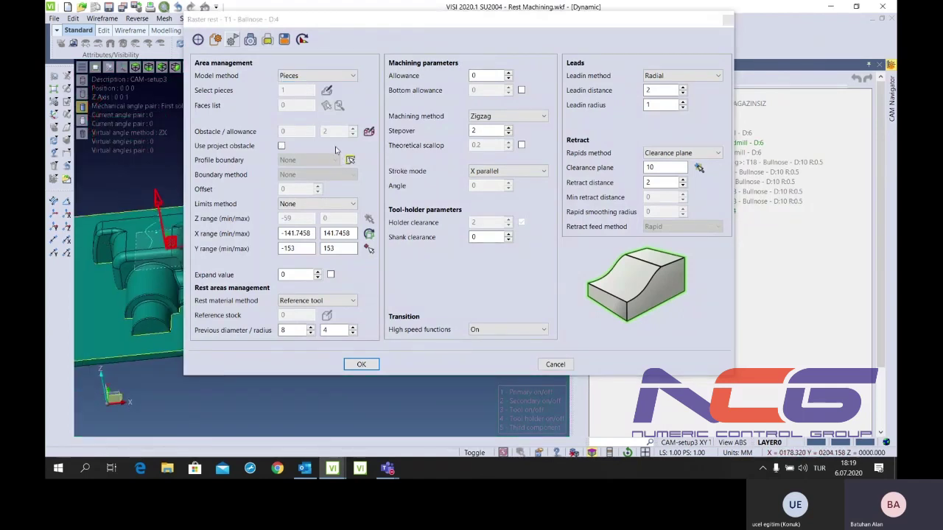
left_click(352, 160)
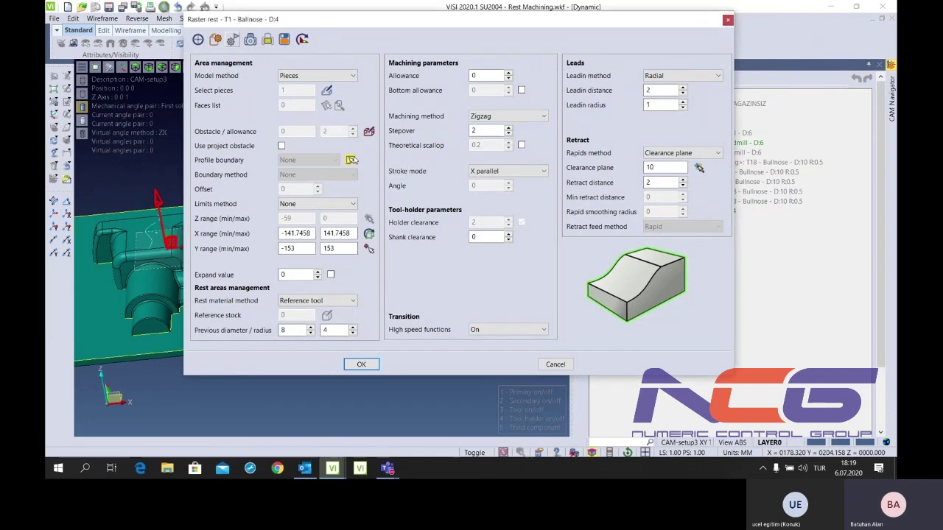
left_click(352, 160)
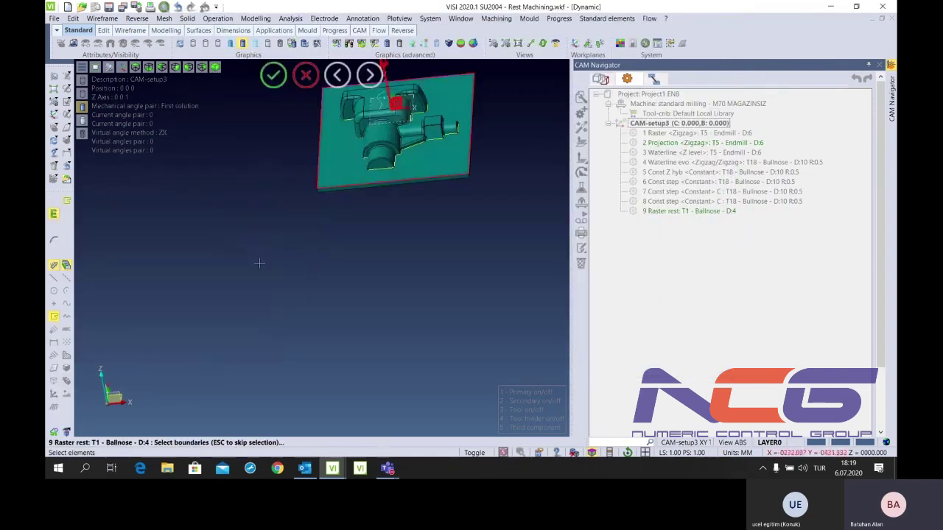
left_click(302, 207)
right_click(302, 207)
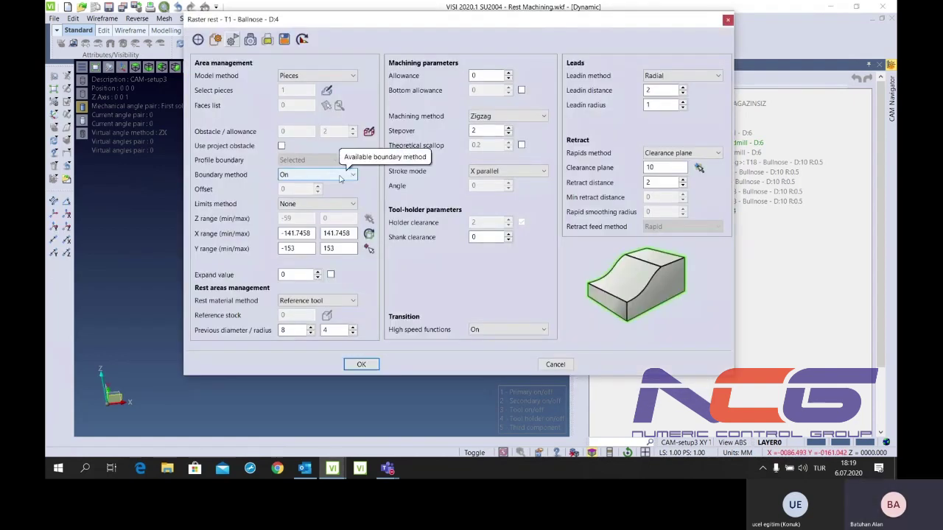
Keep boundary method On and rest material method Reference tool
left_click(340, 176)
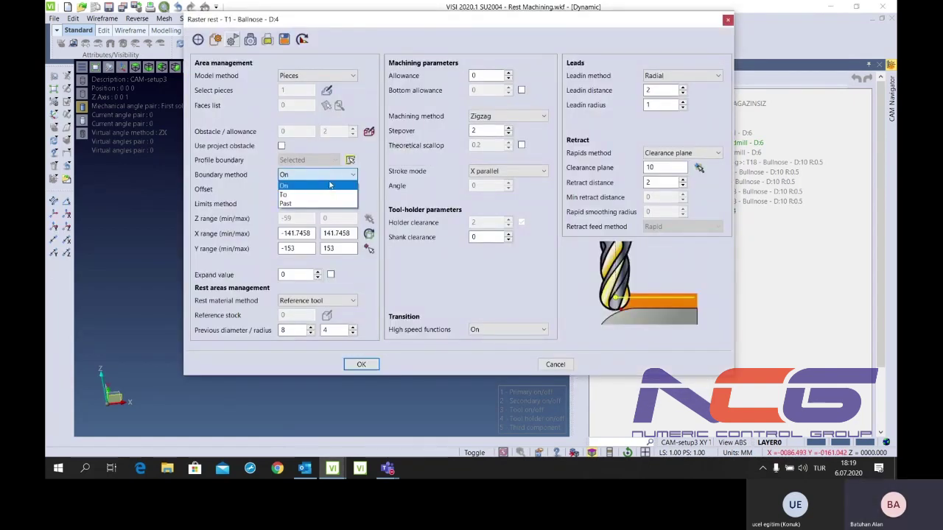
left_click(330, 184)
left_click(302, 298)
left_click(303, 310)
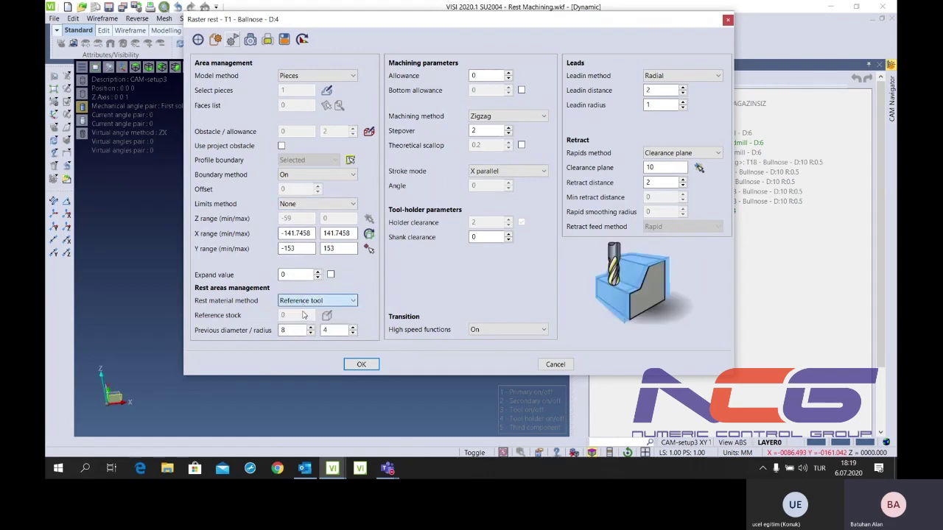
left_click(301, 302)
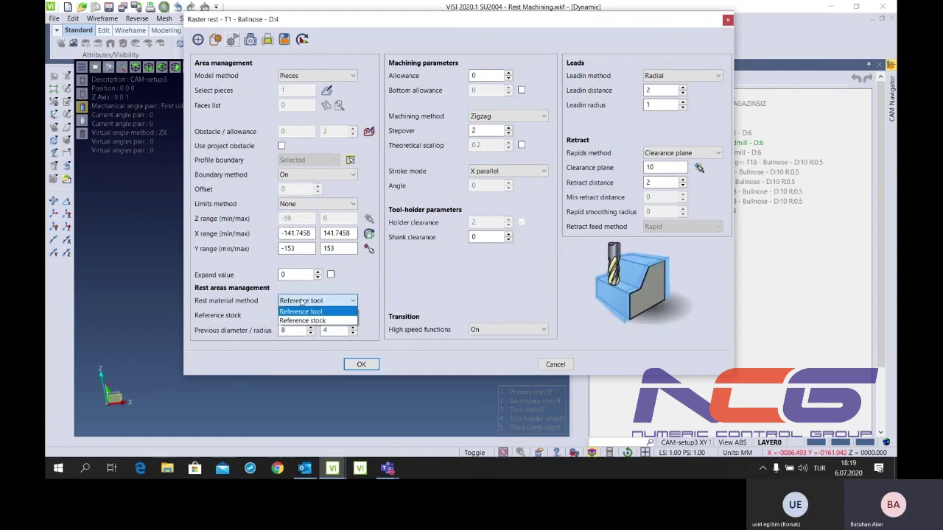
left_click(302, 302)
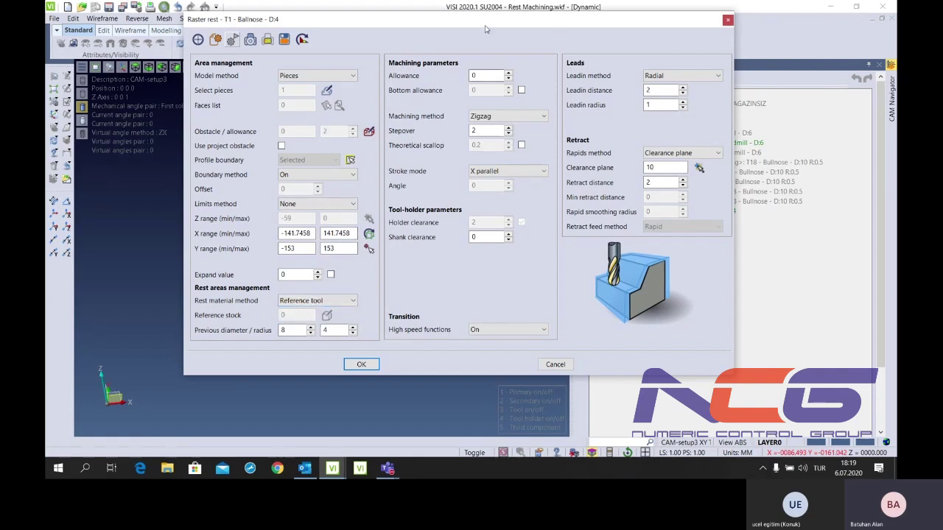
left_click_drag(486, 29, 744, 63)
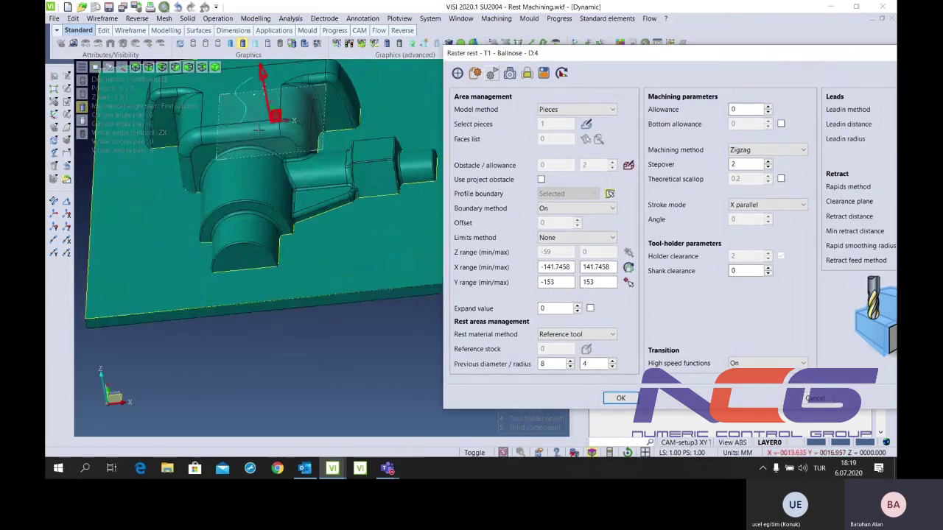
scroll(256, 152, "down", 3)
left_click_drag(620, 57, 449, 31)
left_click(414, 308)
left_click(415, 315)
left_click(415, 307)
left_click(402, 322)
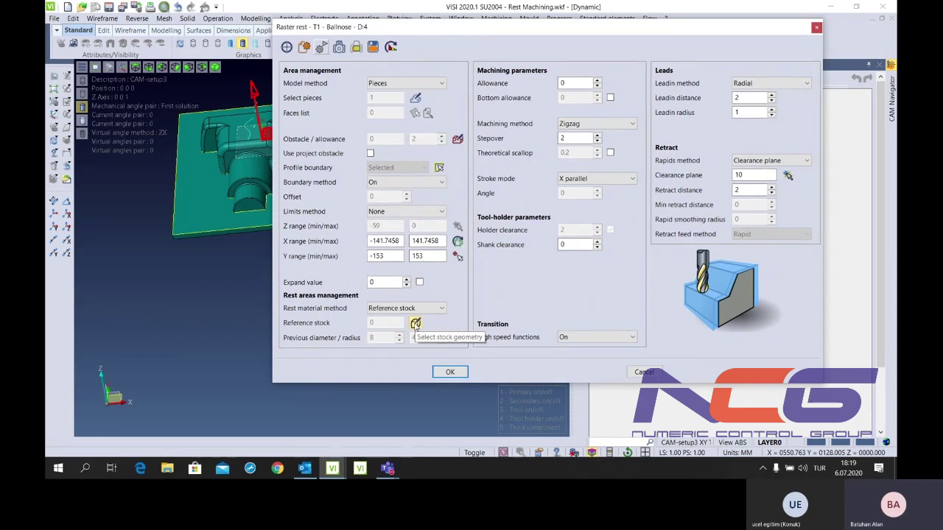
left_click(405, 308)
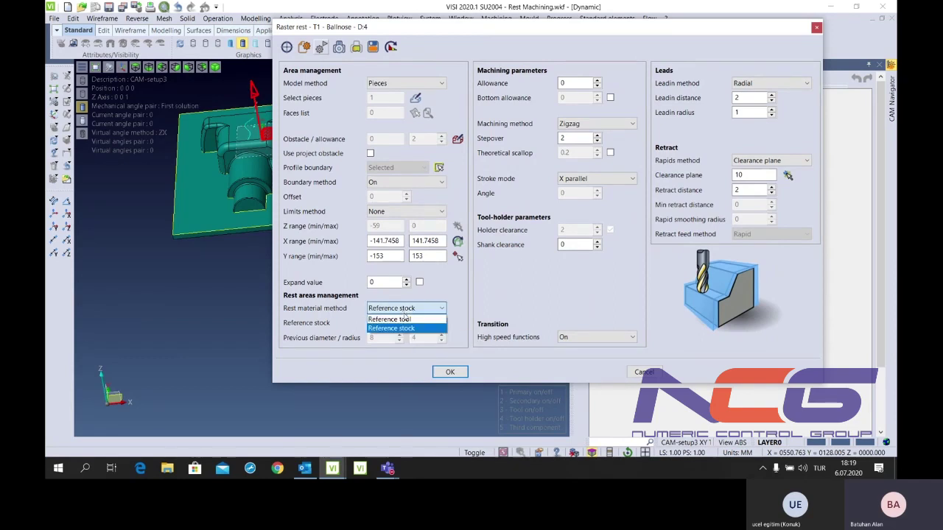
left_click(405, 319)
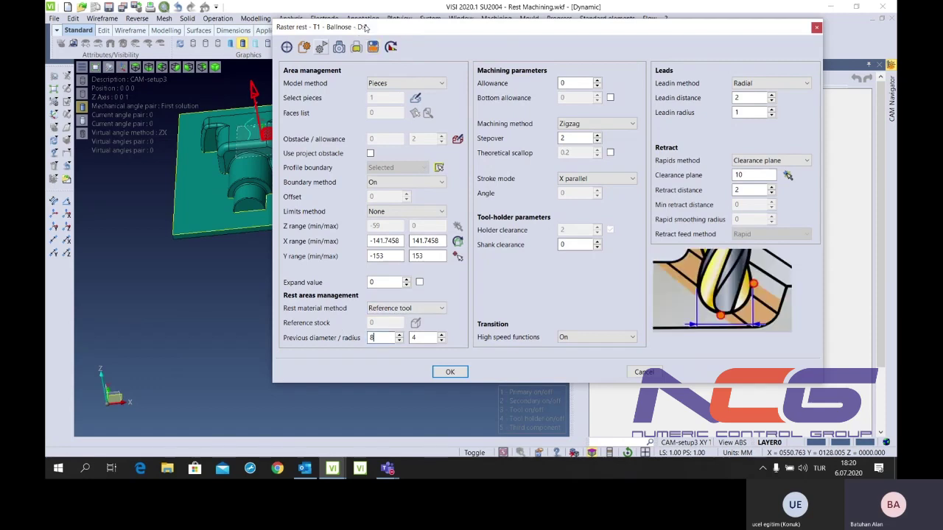
double_click(423, 337)
type("2")
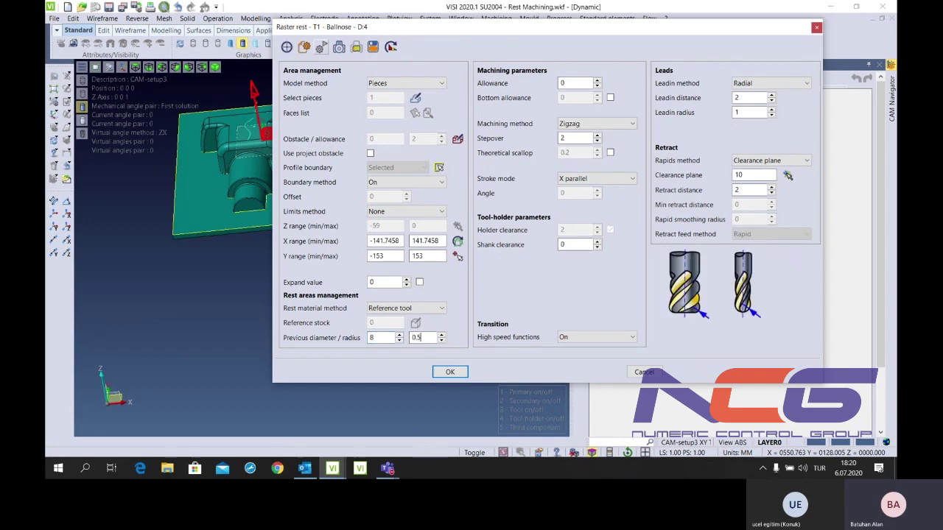
double_click(425, 337)
type("2")
middle_click_drag(199, 206, 158, 209)
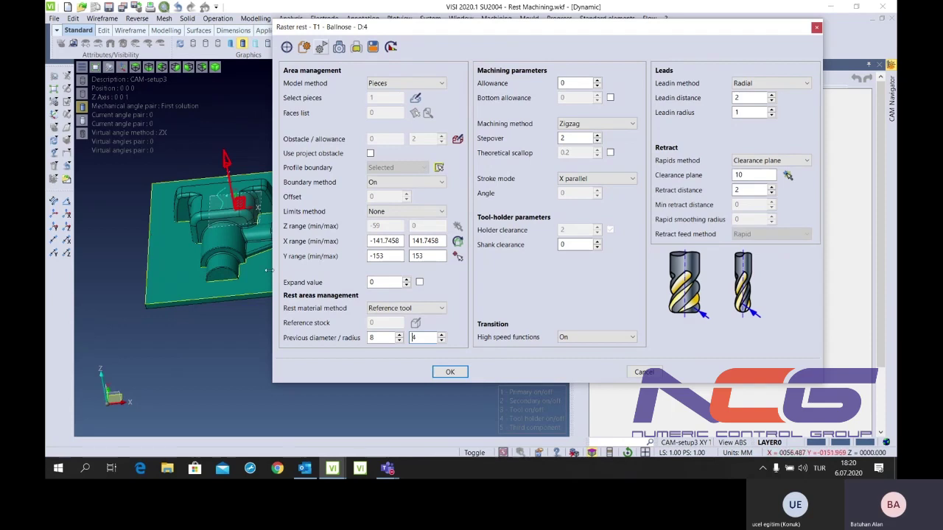
Enable a separate bottom allowance, keep Zigzag machining and set stepover to 0.5
left_click(609, 97)
left_click(577, 83)
left_click(589, 124)
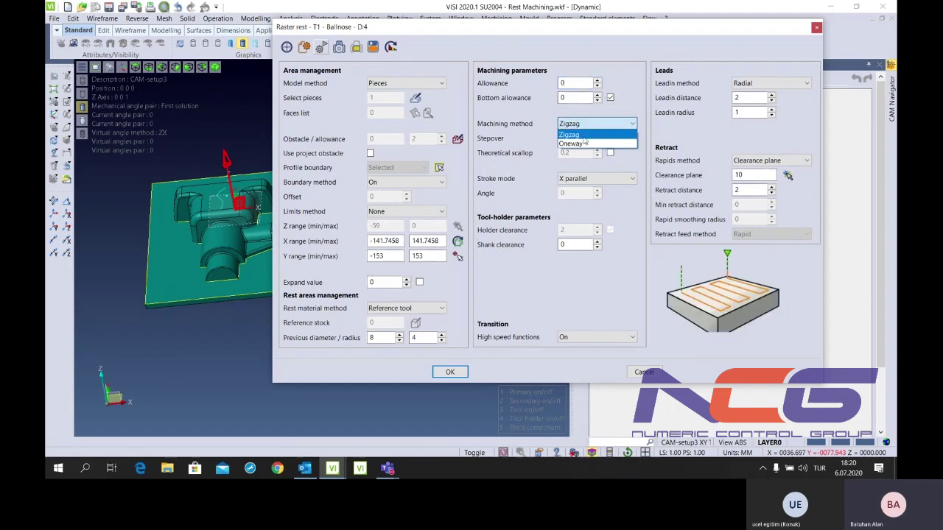
left_click(586, 135)
left_click(585, 138)
key("BackSpace")
type(".5")
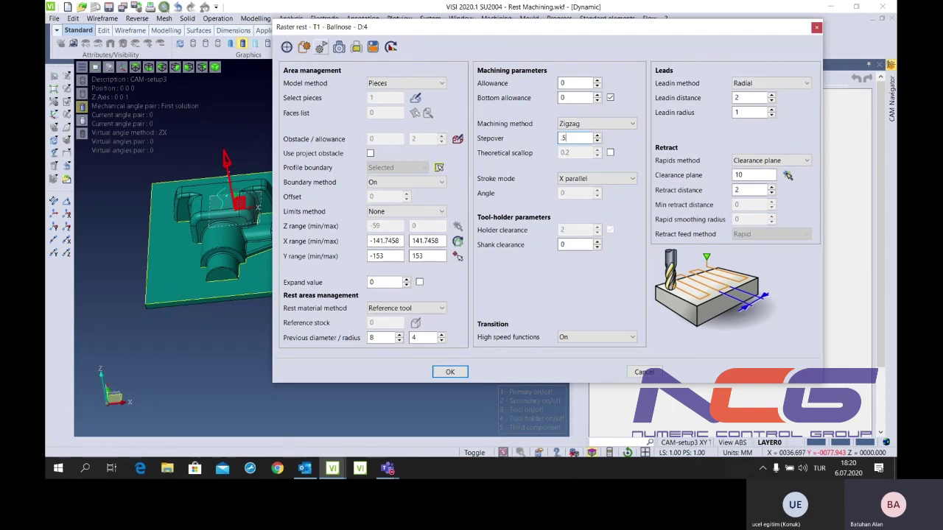
Try angled strokes, settle on X parallel, check shank clearance and accept the operation
left_click(601, 177)
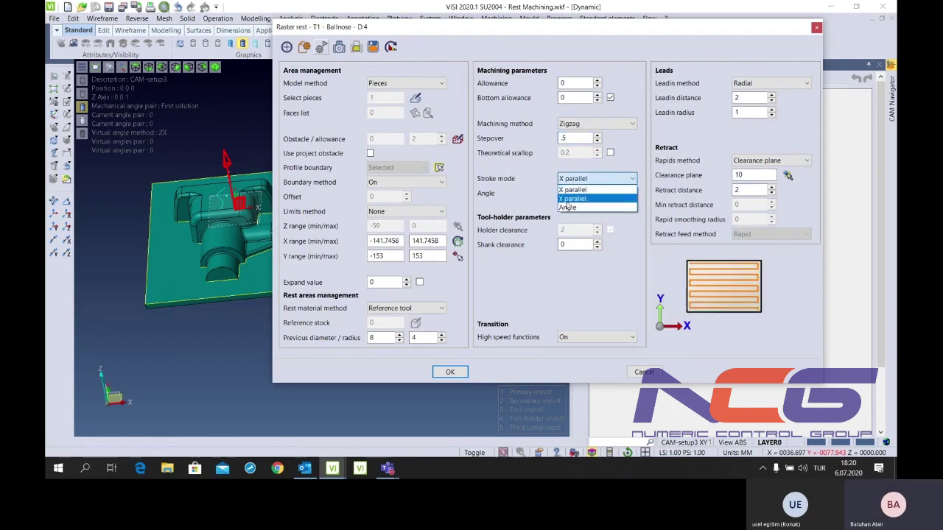
left_click(587, 198)
left_click(596, 178)
left_click(570, 206)
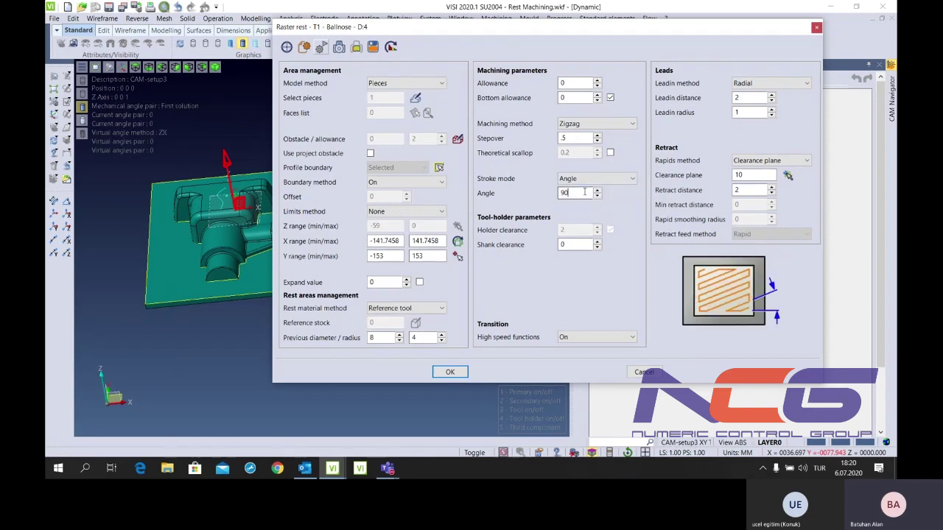
left_click(596, 178)
left_click(587, 192)
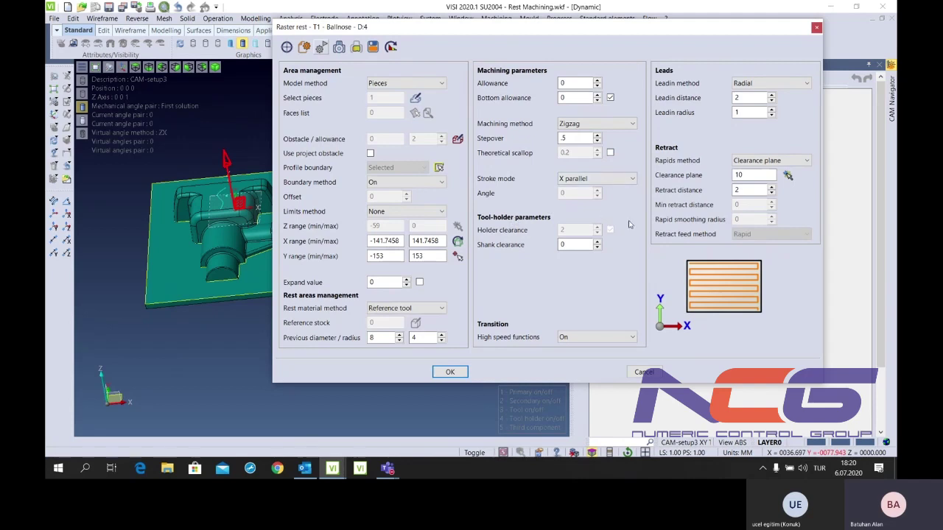
left_click(577, 245)
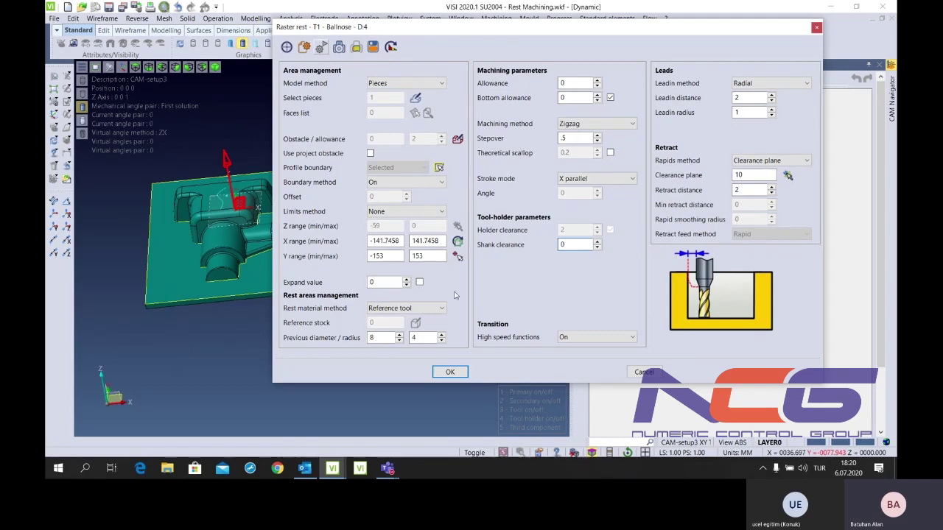
middle_click_drag(166, 220, 187, 247)
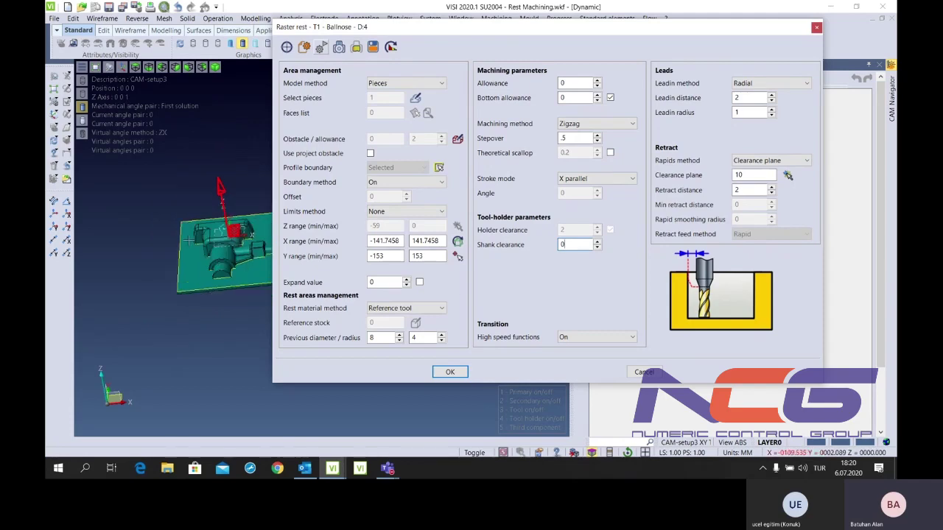
left_click(435, 377)
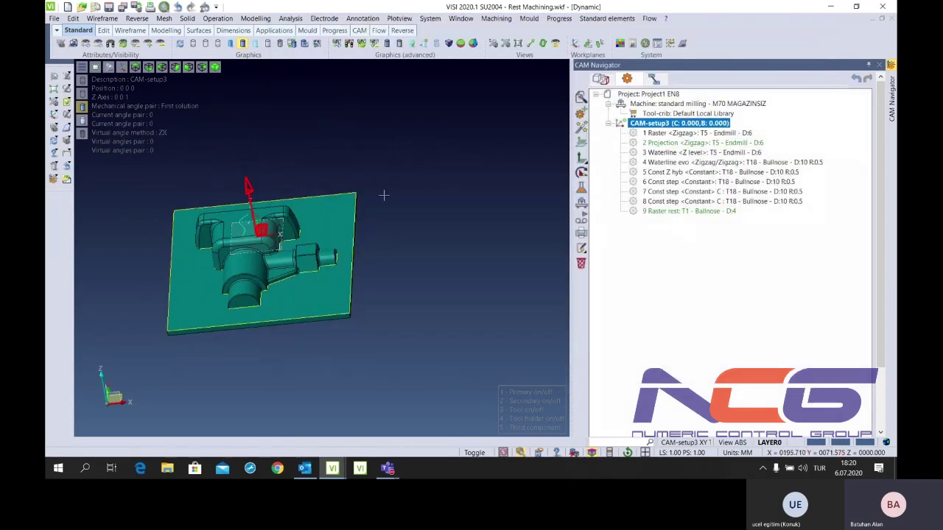
Compute the toolpath for operation 9 Raster rest in the CAM Navigator
right_click(661, 213)
left_click(661, 193)
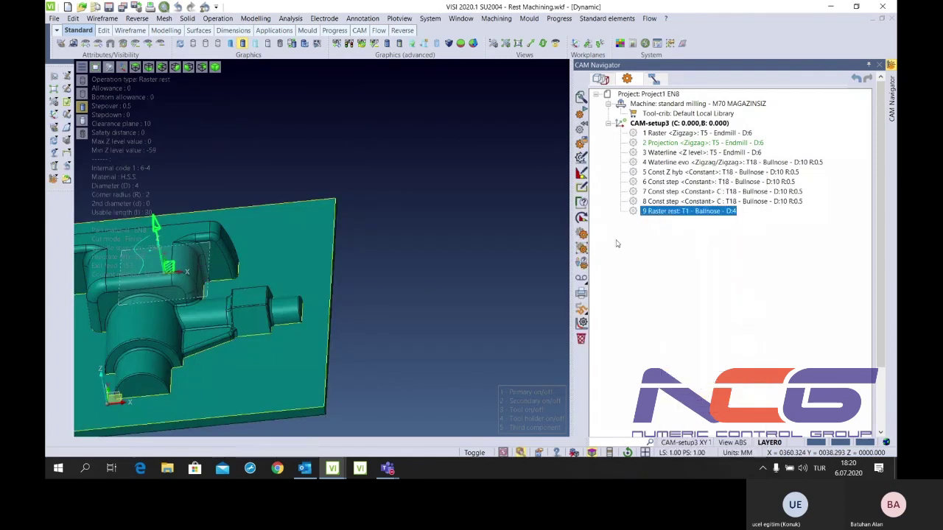
left_click(683, 213)
double_click(683, 212)
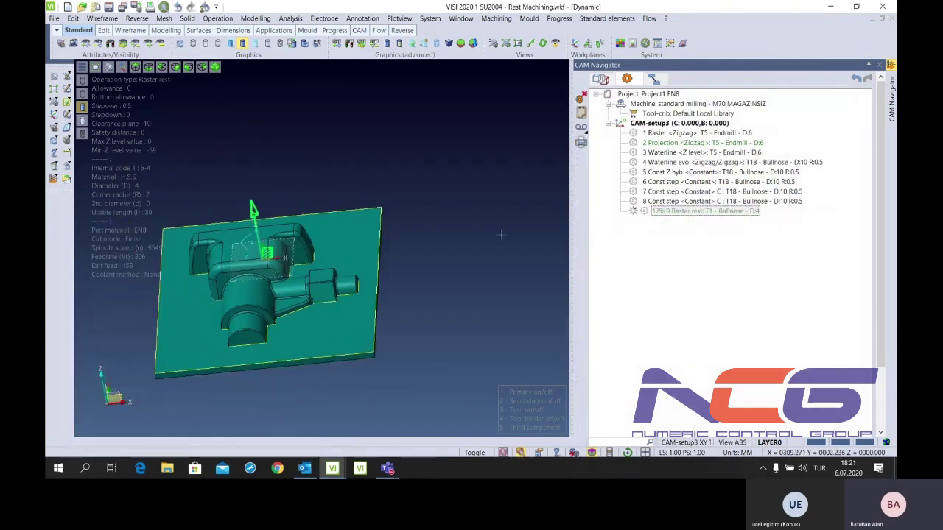
Inspect the computed toolpath from above and reopen operation 9's Raster rest settings
middle_click_drag(471, 236, 570, 237)
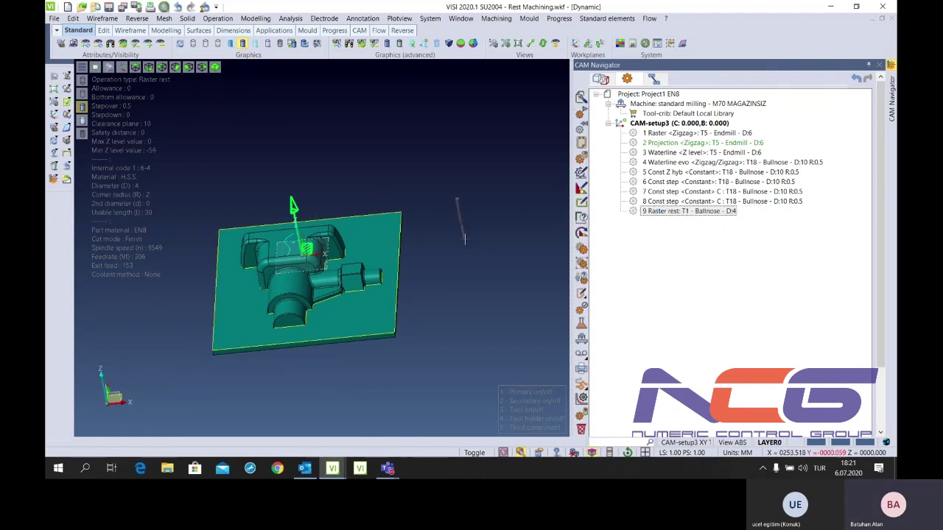
scroll(394, 238, "up", 3)
scroll(375, 220, "up", 3)
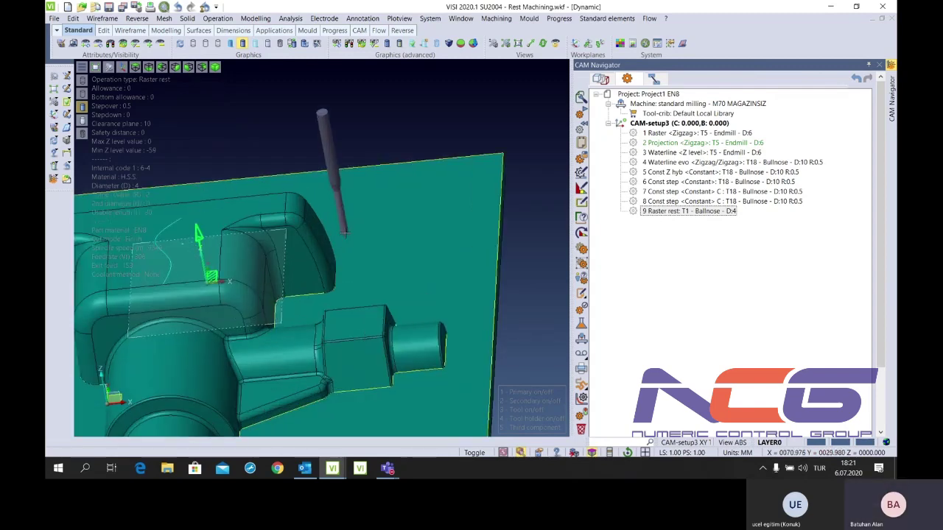
scroll(342, 184, "up", 1)
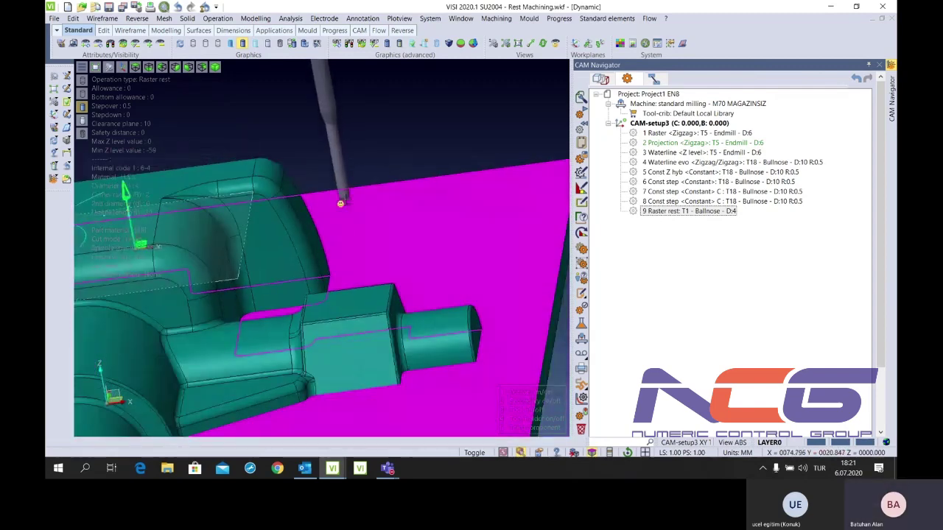
scroll(341, 202, "down", 5)
double_click(658, 217)
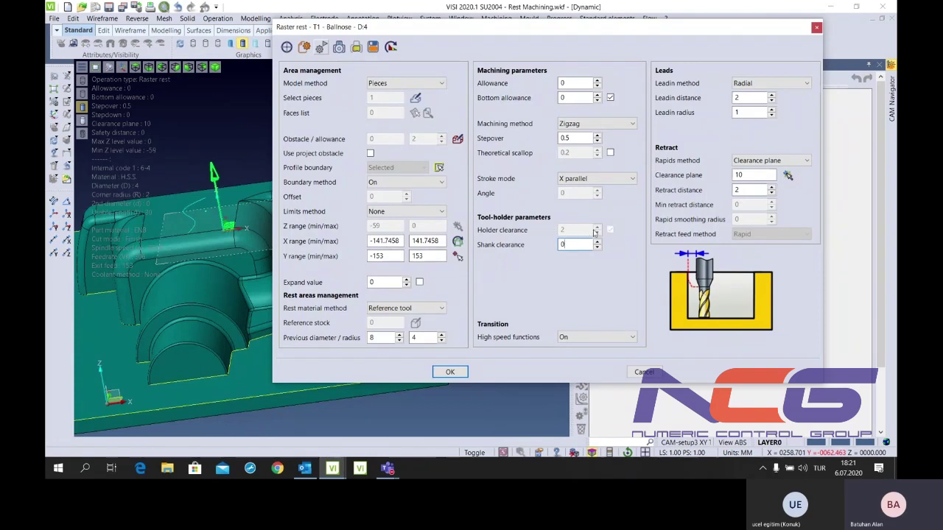
Keep Radial lead-in and switch rapids to Safety distance with clearance plane 100, retract 5
double_click(575, 244)
left_click(766, 82)
left_click(748, 93)
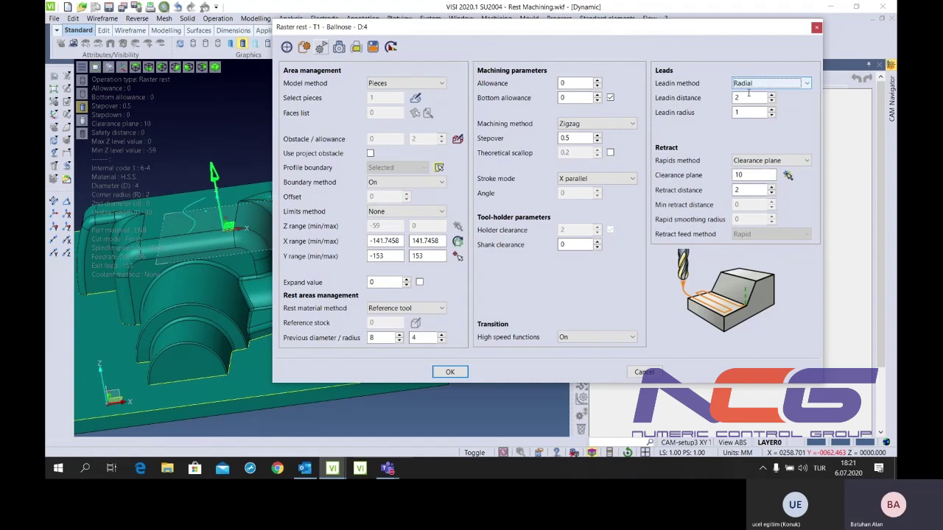
left_click(766, 160)
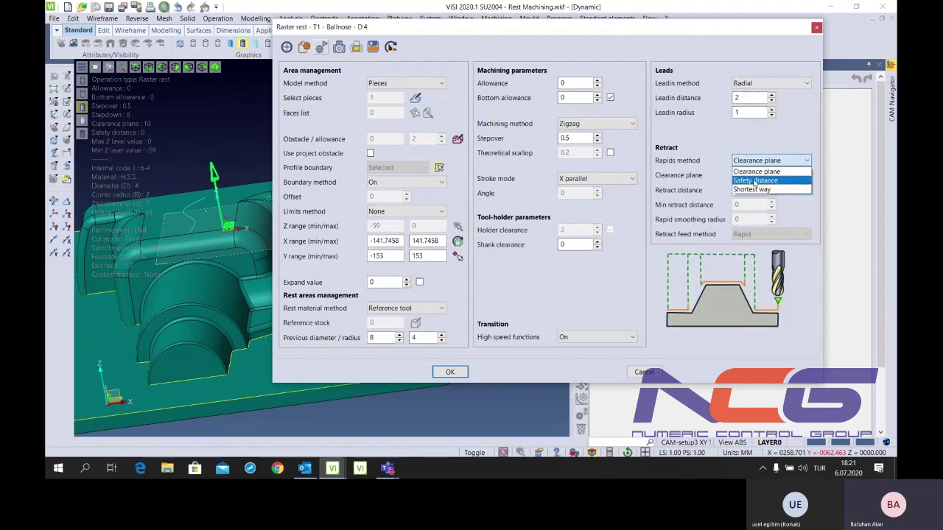
left_click(754, 181)
double_click(748, 174)
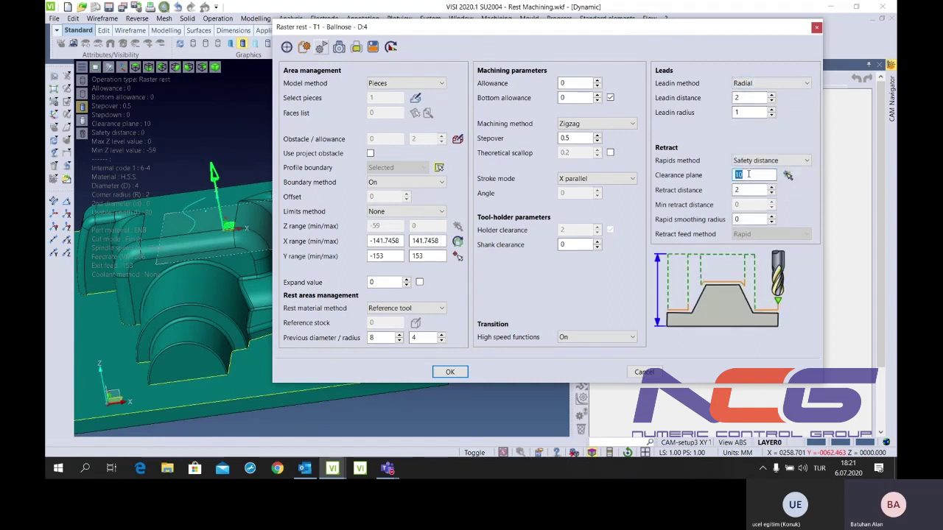
type("100")
double_click(746, 189)
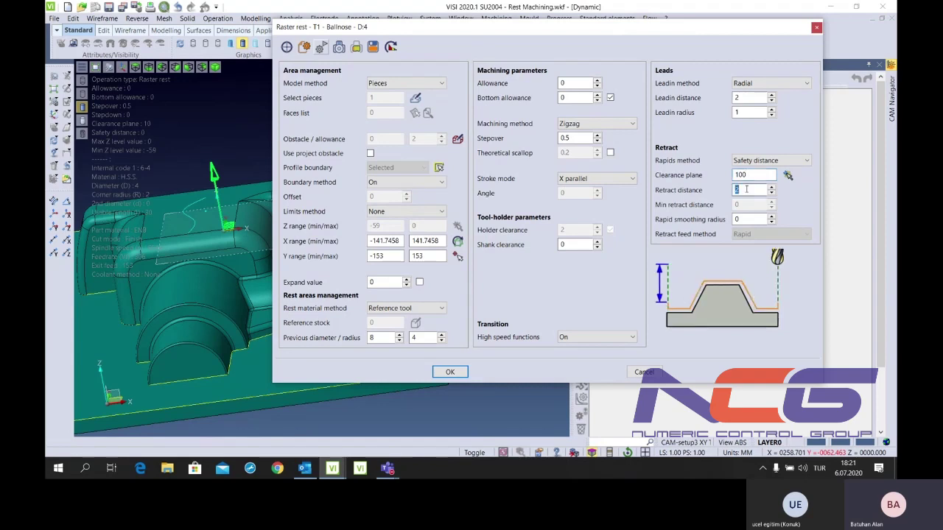
type("5")
left_click(455, 372)
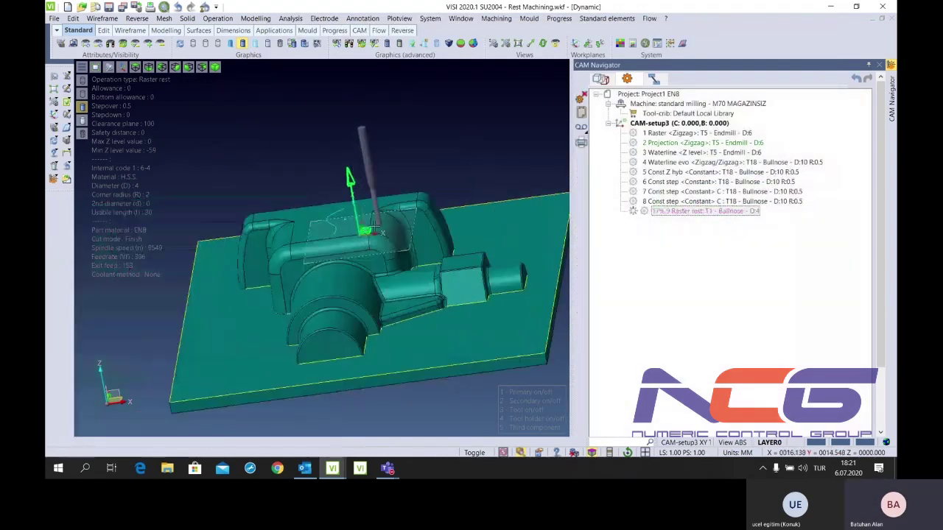
Orbit and zoom around the plate to inspect the Raster rest toolpath from above and at corners
middle_click_drag(332, 295, 299, 322)
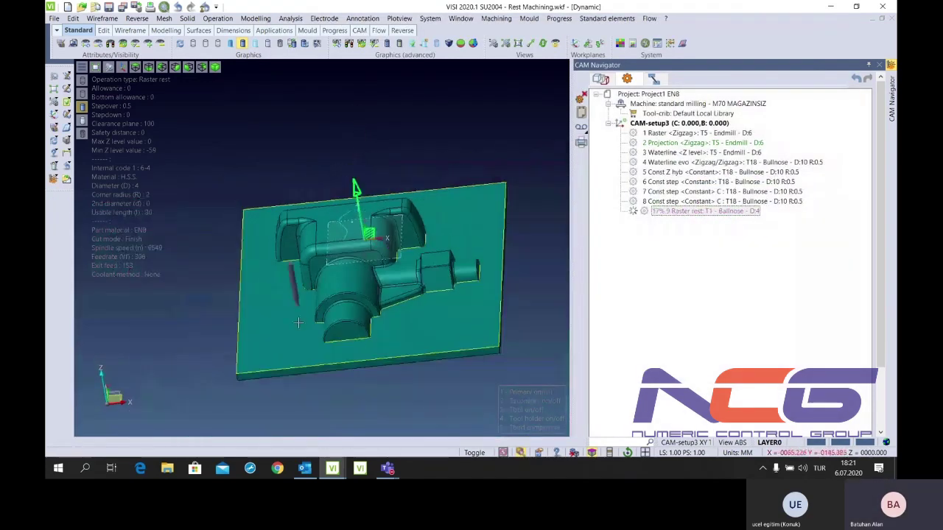
scroll(299, 322, "up", 5)
scroll(330, 267, "down", 2)
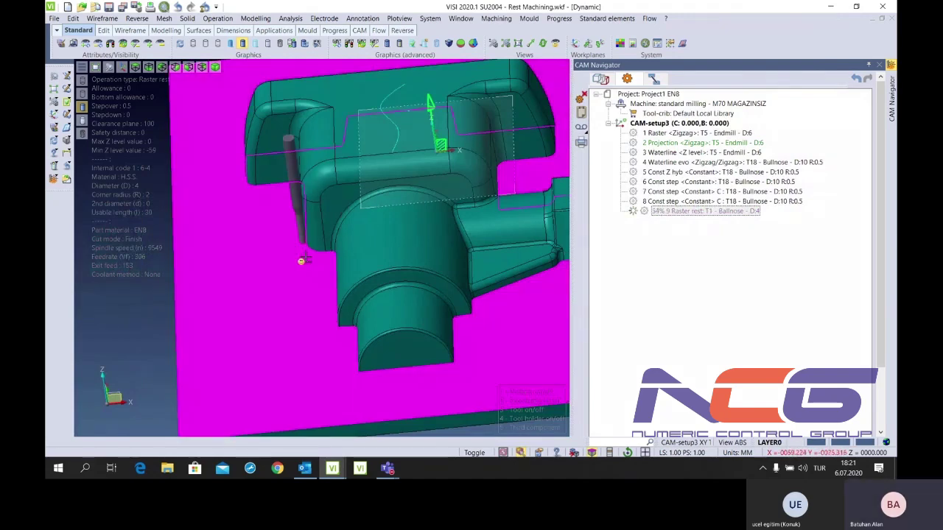
scroll(301, 261, "down", 3)
scroll(300, 243, "up", 4)
scroll(297, 227, "down", 2)
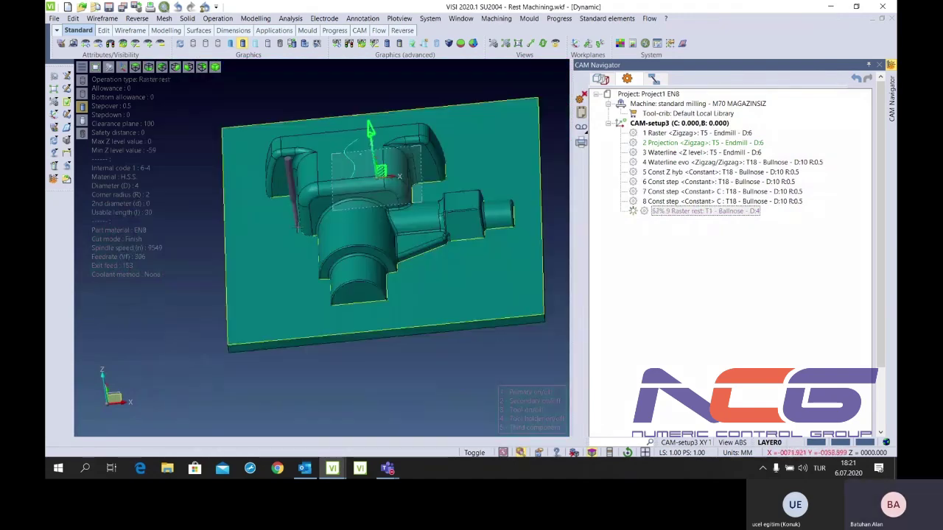
scroll(299, 229, "up", 3)
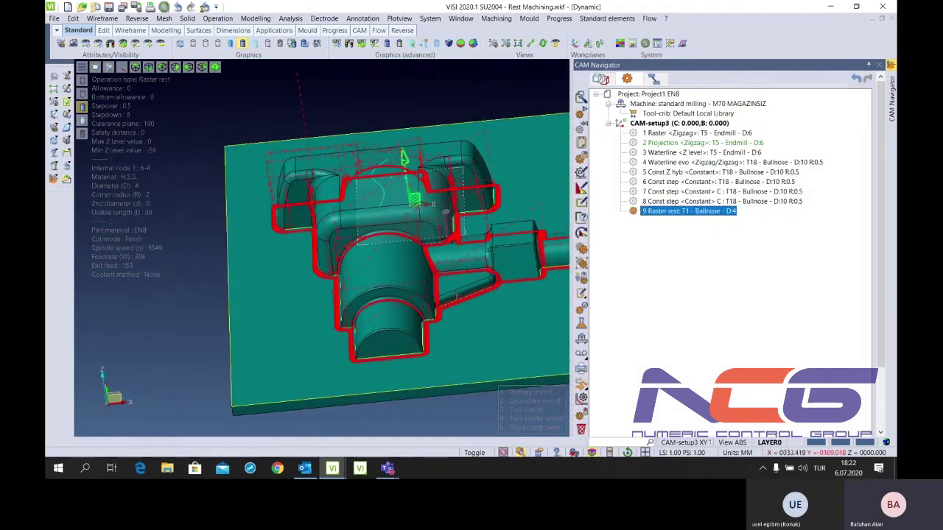
scroll(411, 309, "up", 2)
scroll(410, 309, "up", 2)
scroll(411, 309, "up", 2)
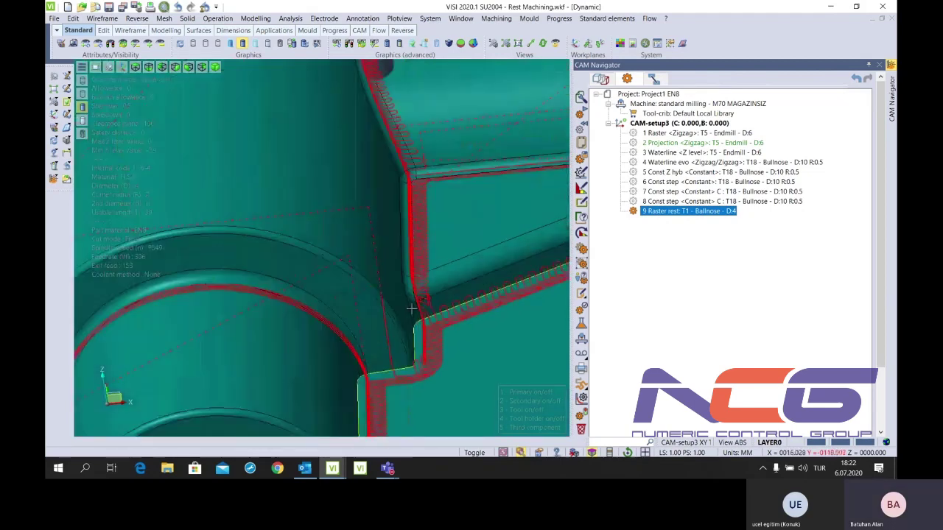
scroll(411, 309, "down", 3)
scroll(411, 309, "down", 3)
mouse_move(411, 310)
middle_mouse_down()
mouse_move(392, 259)
mouse_move(391, 333)
middle_mouse_up()
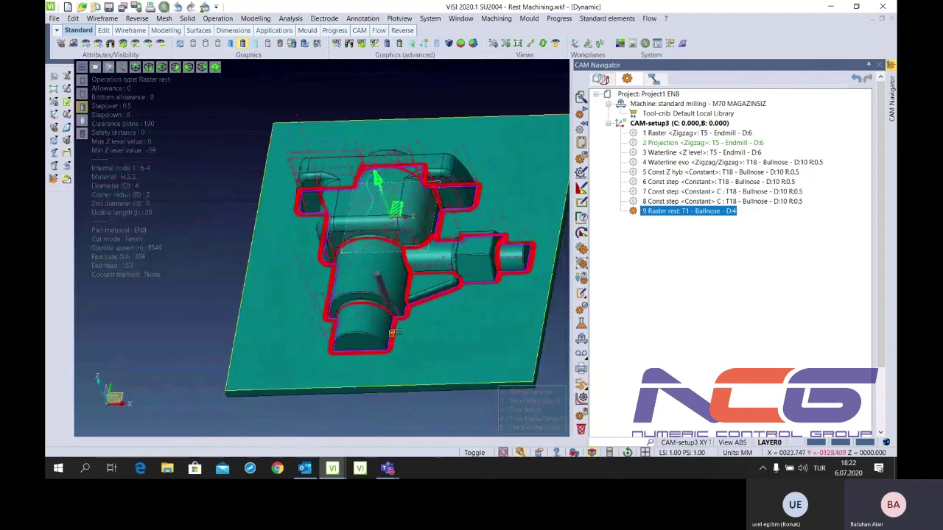
scroll(391, 333, "up", 3)
scroll(391, 333, "up", 1)
scroll(425, 243, "down", 1)
scroll(425, 243, "down", 1)
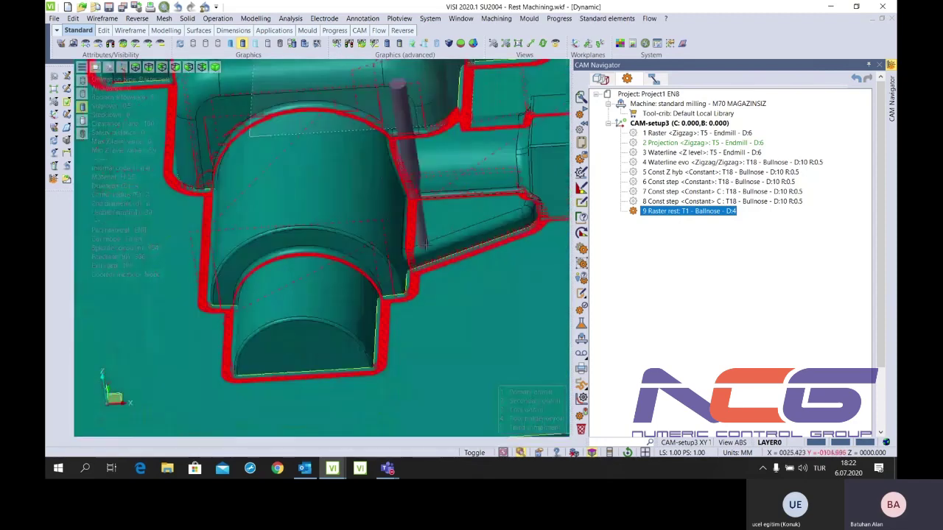
scroll(425, 243, "down", 1)
scroll(434, 241, "up", 1)
scroll(446, 238, "down", 2)
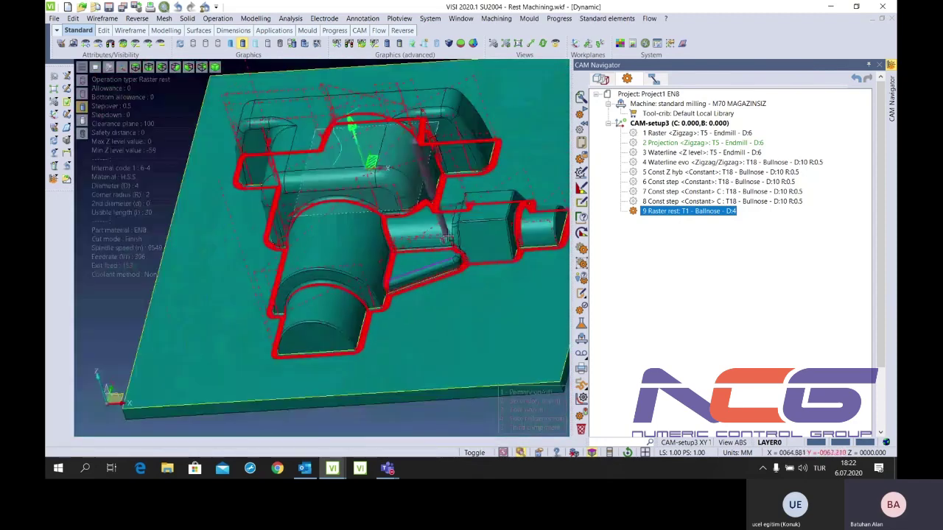
scroll(446, 238, "up", 2)
scroll(438, 206, "down", 2)
scroll(427, 162, "up", 2)
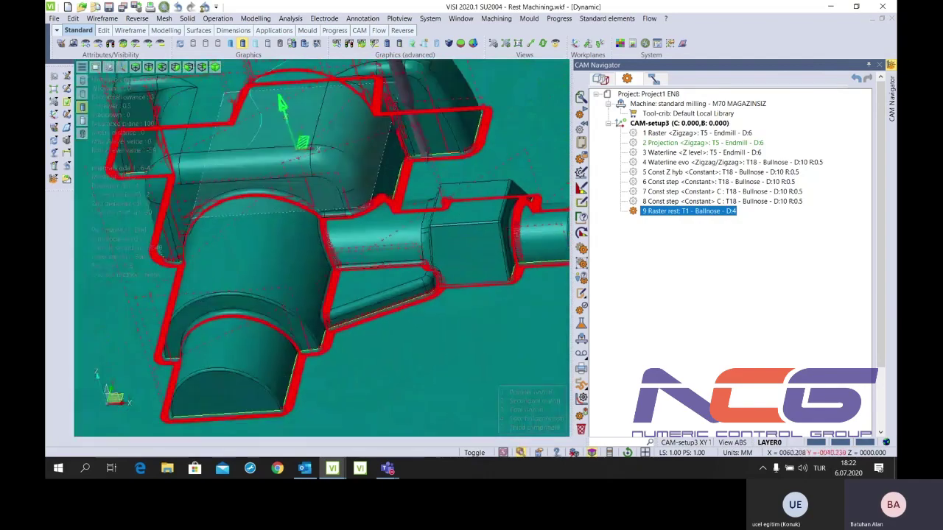
scroll(426, 157, "down", 1)
scroll(383, 177, "down", 1)
scroll(295, 221, "up", 2)
scroll(233, 251, "up", 1)
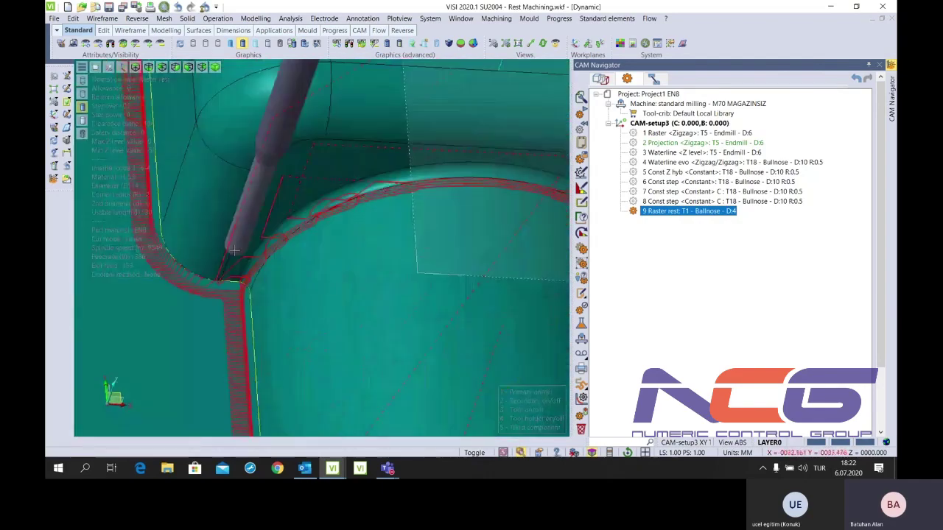
scroll(295, 265, "down", 2)
mouse_move(350, 280)
middle_mouse_down()
mouse_move(362, 326)
mouse_move(398, 317)
middle_mouse_up()
scroll(412, 309, "down", 2)
scroll(441, 303, "up", 3)
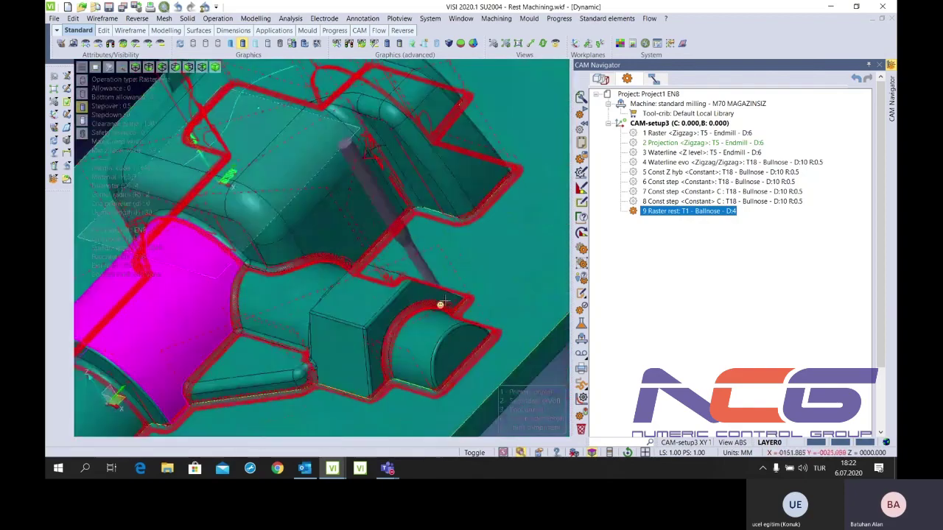
scroll(444, 302, "down", 1)
middle_click_drag(444, 301, 455, 182)
scroll(455, 181, "down", 2)
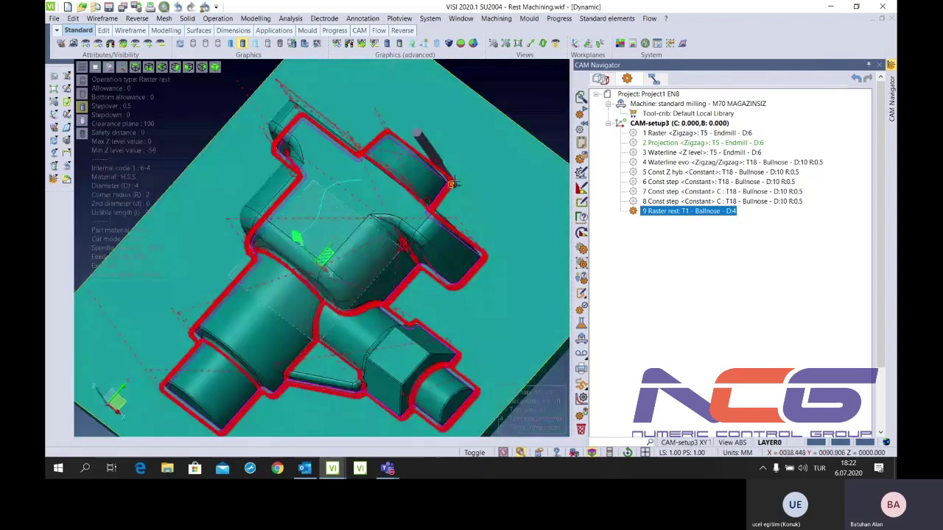
scroll(455, 182, "up", 3)
scroll(400, 261, "down", 3)
scroll(400, 261, "up", 3)
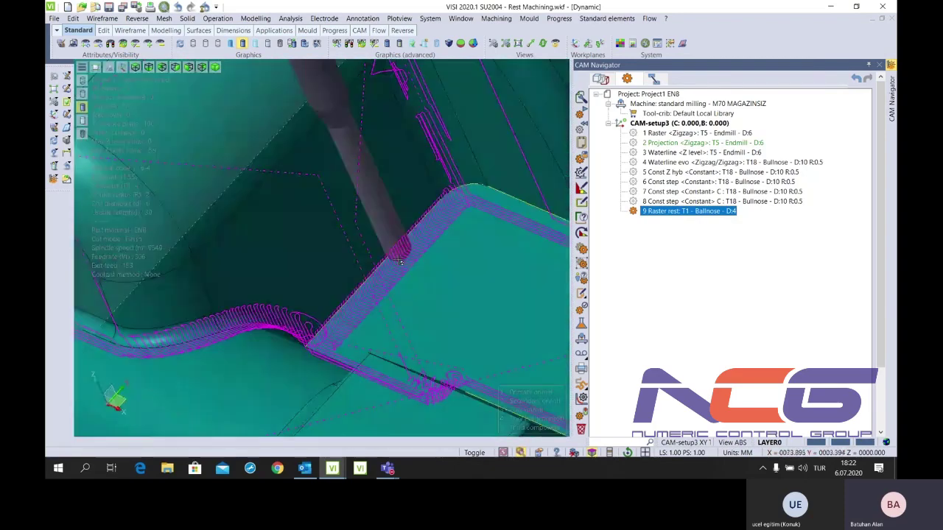
middle_click_drag(400, 262, 390, 265)
scroll(389, 265, "down", 3)
scroll(390, 265, "up", 3)
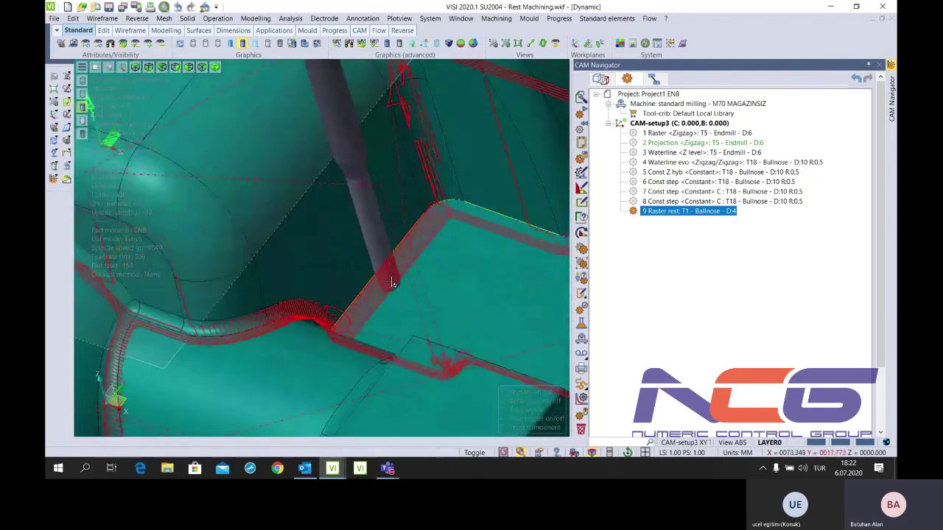
scroll(394, 263, "down", 3)
scroll(397, 261, "up", 3)
scroll(397, 262, "down", 3)
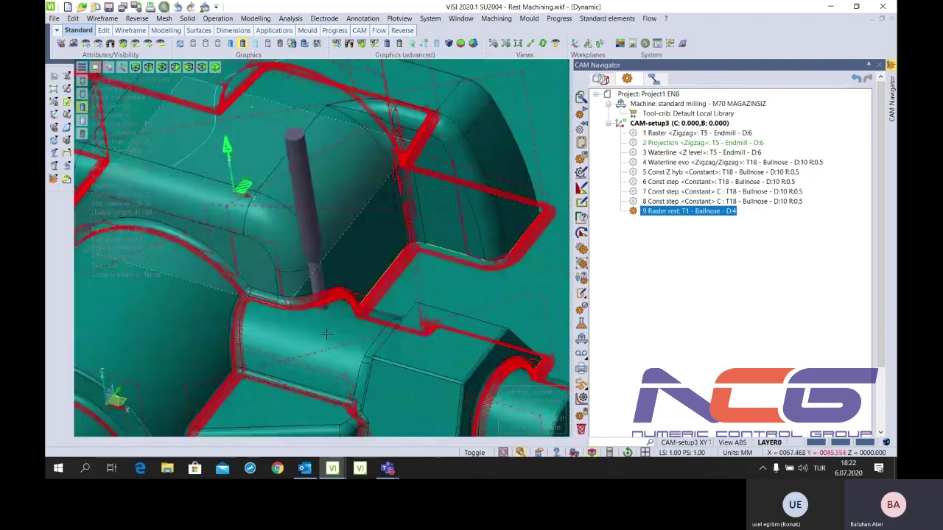
scroll(270, 359, "up", 2)
scroll(271, 359, "up", 1)
scroll(270, 359, "down", 3)
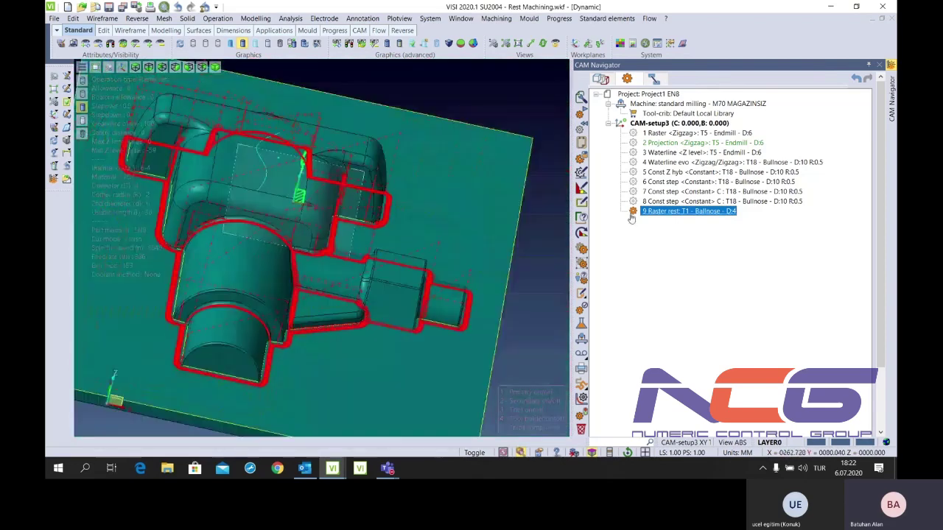
right_click(652, 123)
Add a Waterline rest operation with the profile boundary and Reference tool rest method
left_click(711, 154)
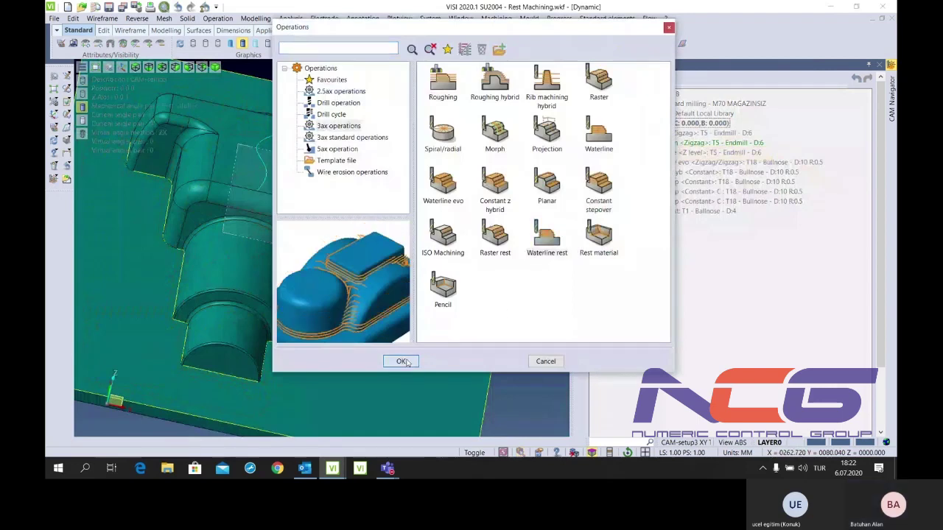
left_click(401, 361)
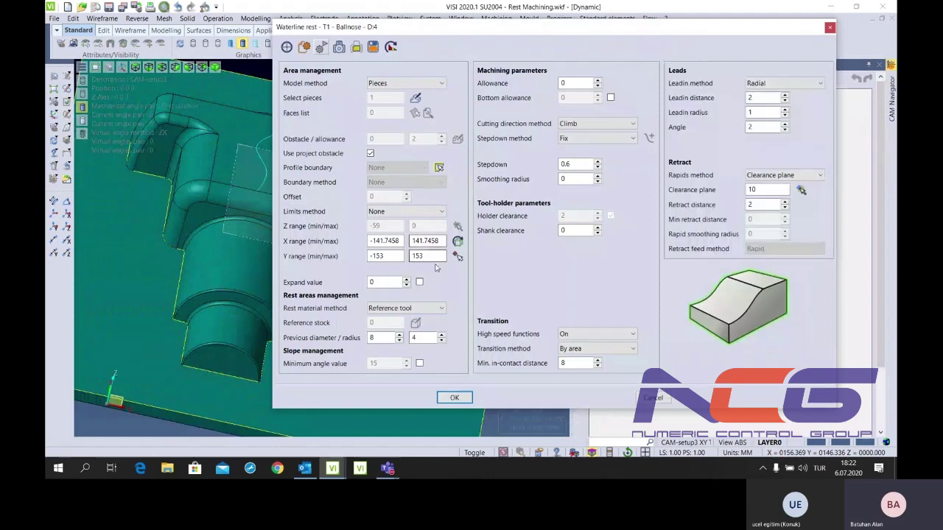
left_click(438, 167)
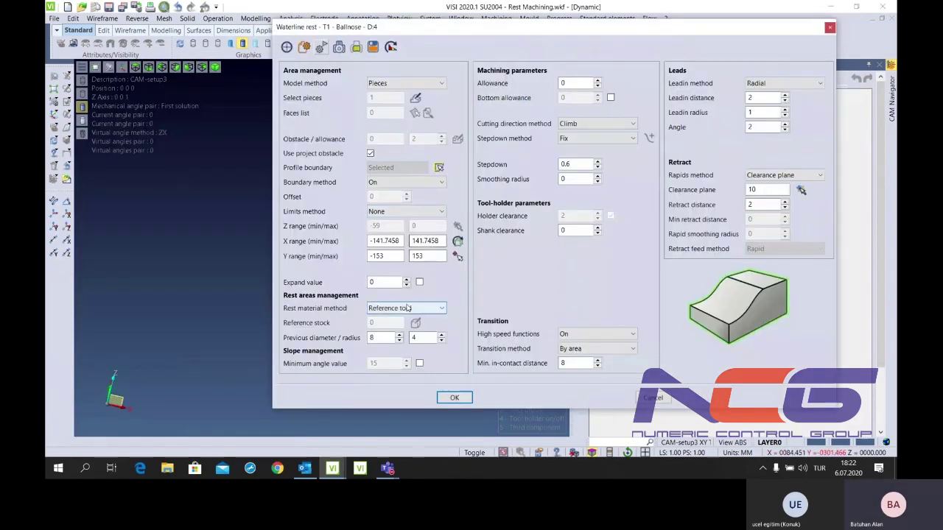
left_click(405, 309)
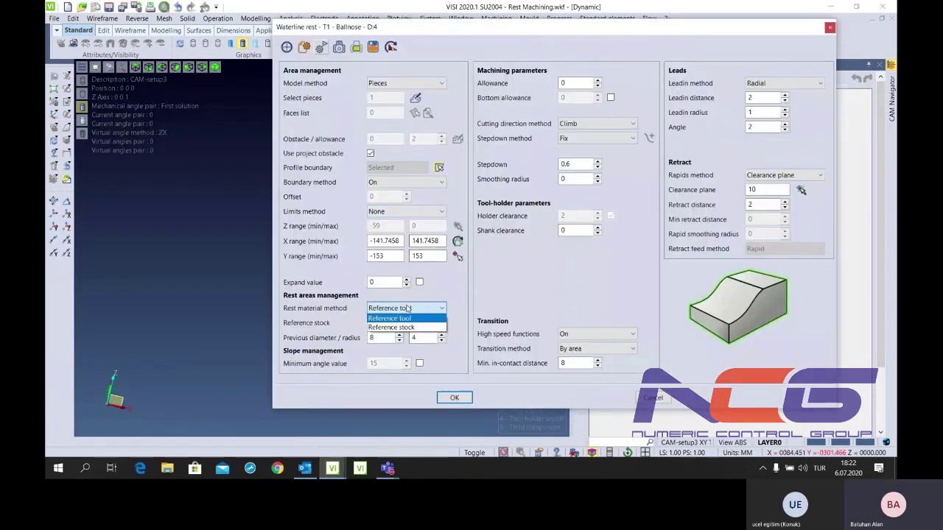
left_click(407, 319)
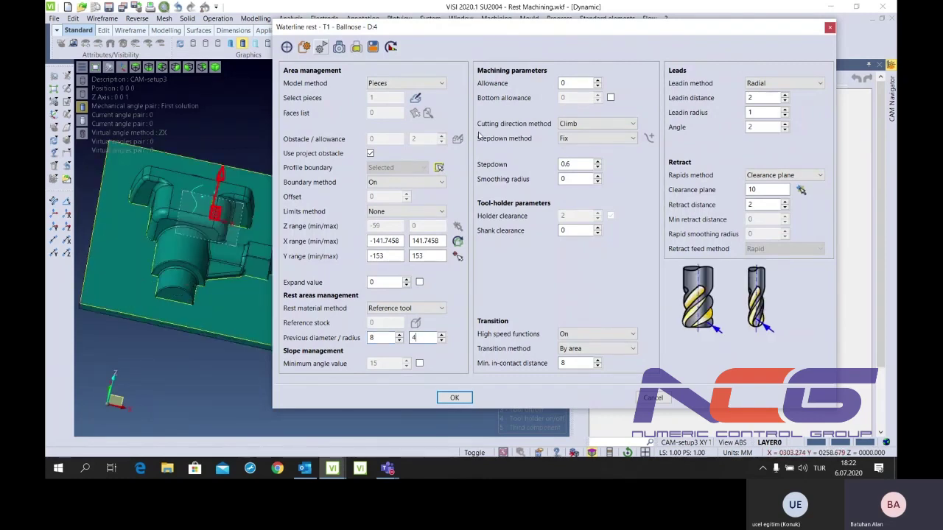
Enable bottom allowance, set Zigzag cutting with Fix stepdown 0.5, and keep high speed functions On
left_click(610, 98)
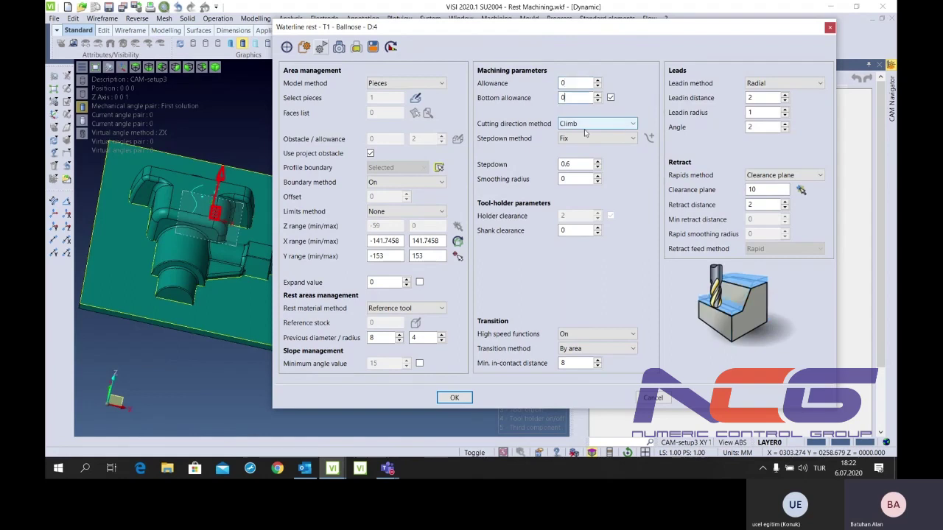
left_click(594, 123)
left_click(582, 151)
left_click(594, 139)
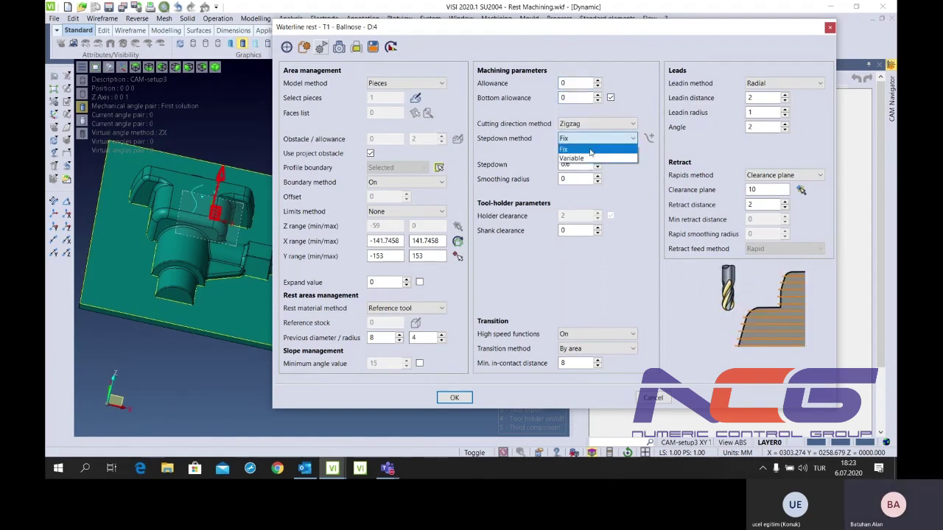
left_click(586, 150)
double_click(581, 163)
key("BackSpace")
type(".5")
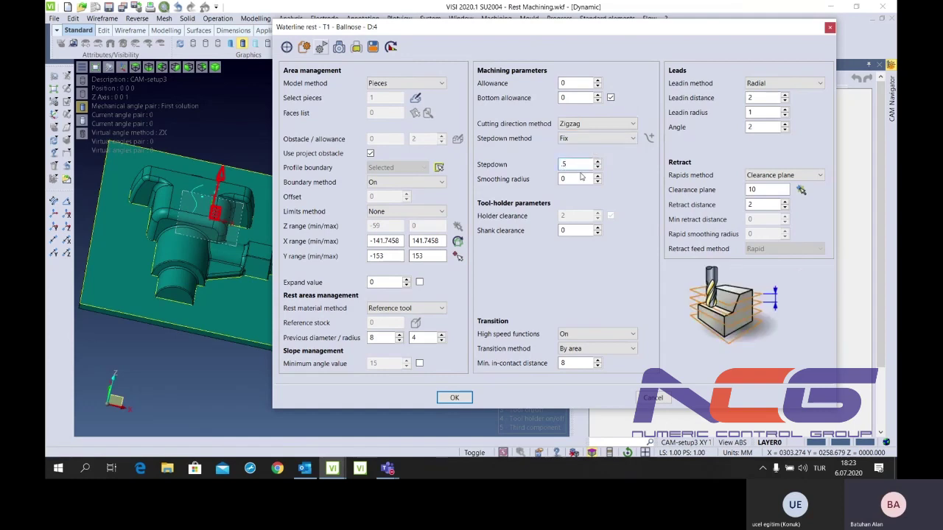
left_click(594, 335)
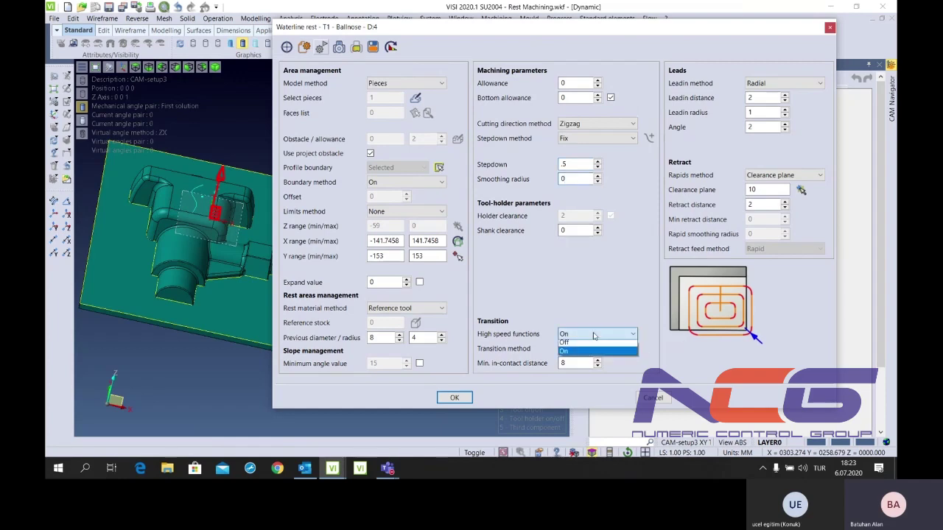
left_click(593, 334)
left_click(595, 349)
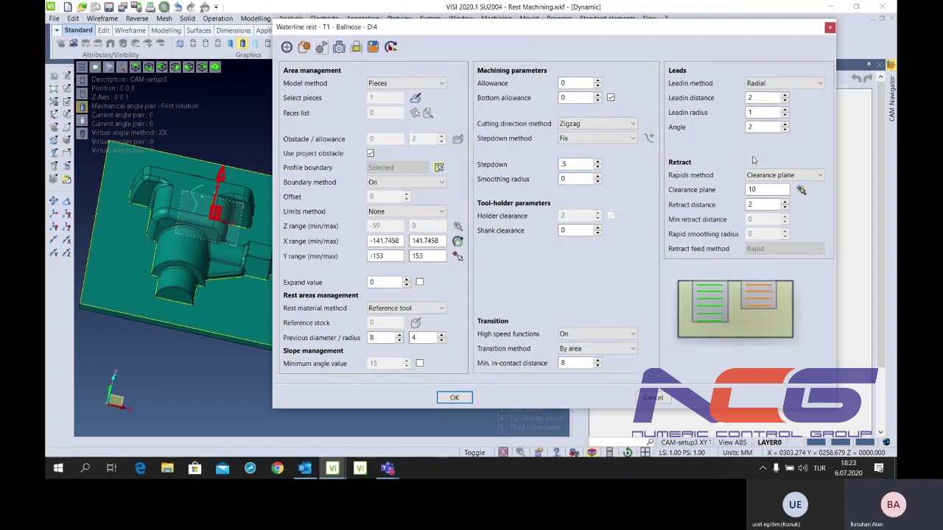
Set Safety distance rapids with clearance plane 100 and retract distance 5, then accept to compute
left_click(784, 175)
left_click(779, 193)
type("0")
double_click(759, 208)
type("5")
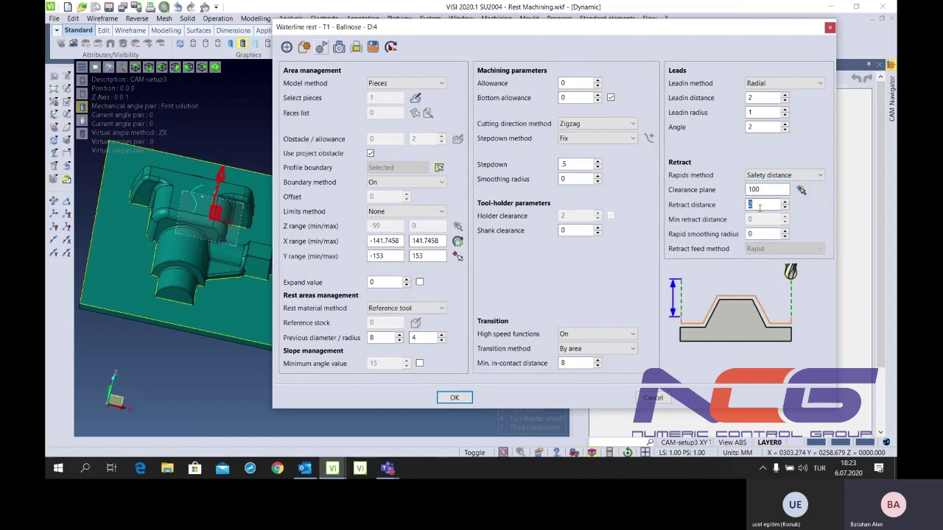
left_click(454, 399)
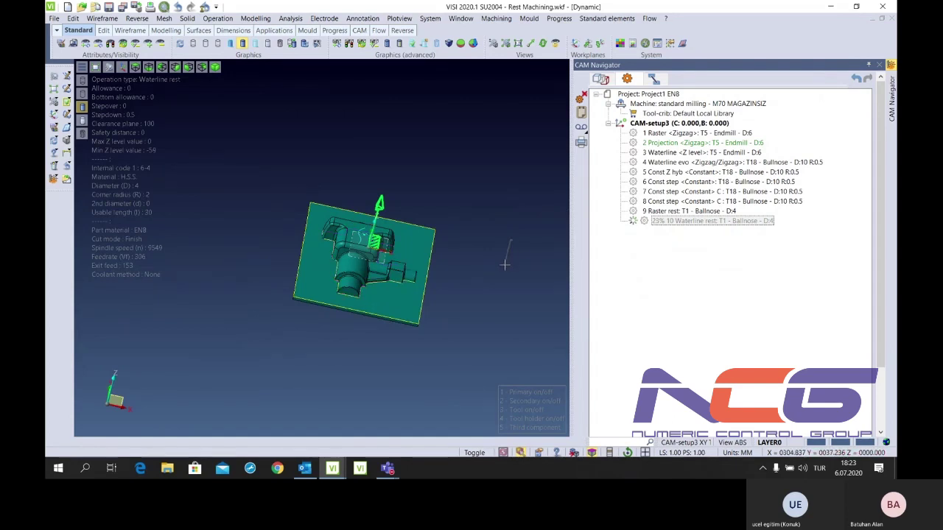
Let operation 10 Waterline rest finish computing in CAM-setup3 while panning, orbiting and zooming the part
middle_click_drag(466, 273, 515, 282)
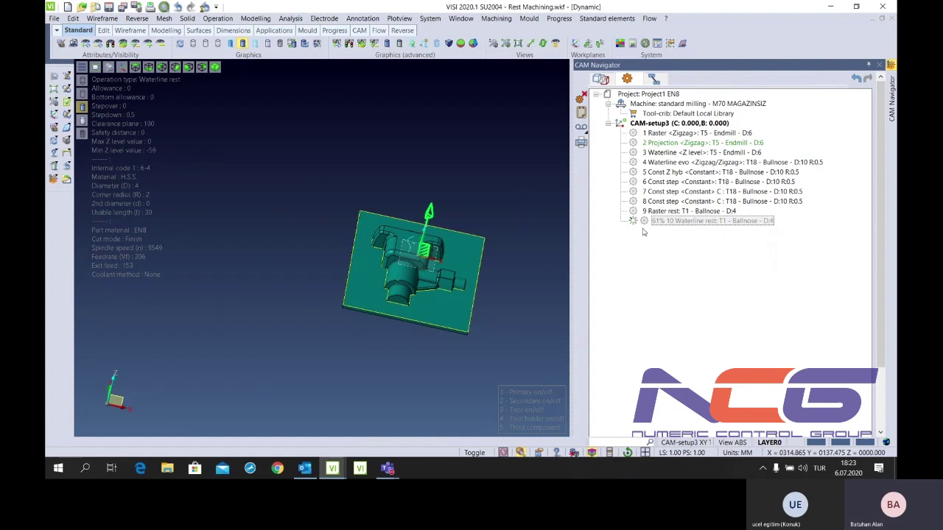
scroll(476, 297, "down", 2)
scroll(476, 296, "up", 2)
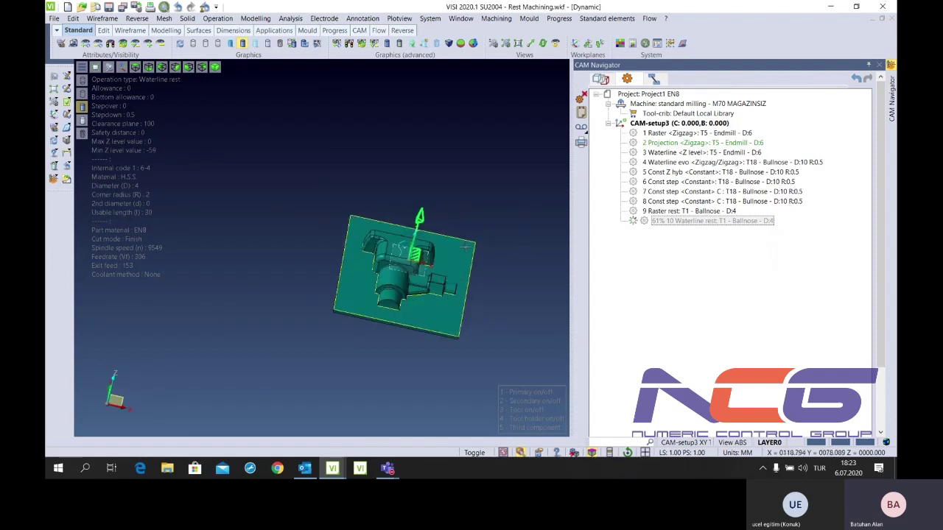
scroll(475, 297, "up", 2)
middle_click_drag(475, 296, 560, 259)
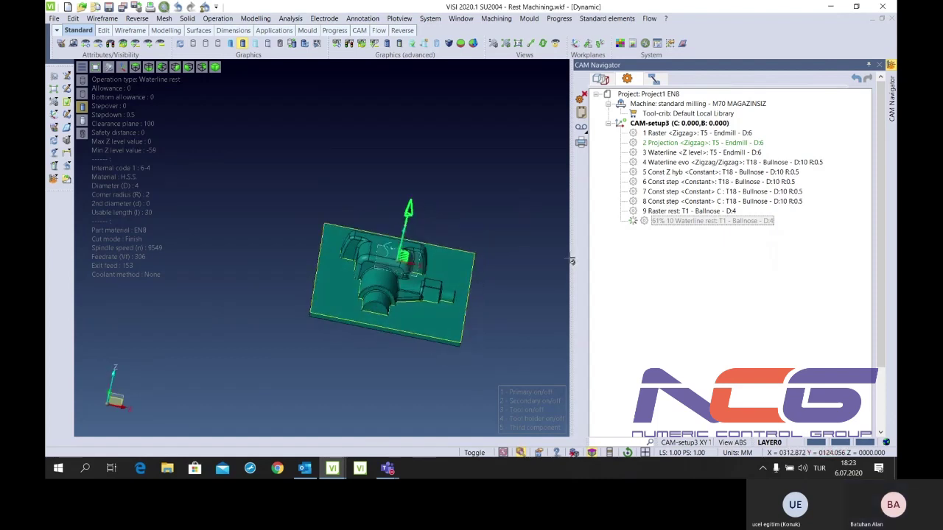
scroll(461, 261, "up", 1)
scroll(460, 262, "up", 1)
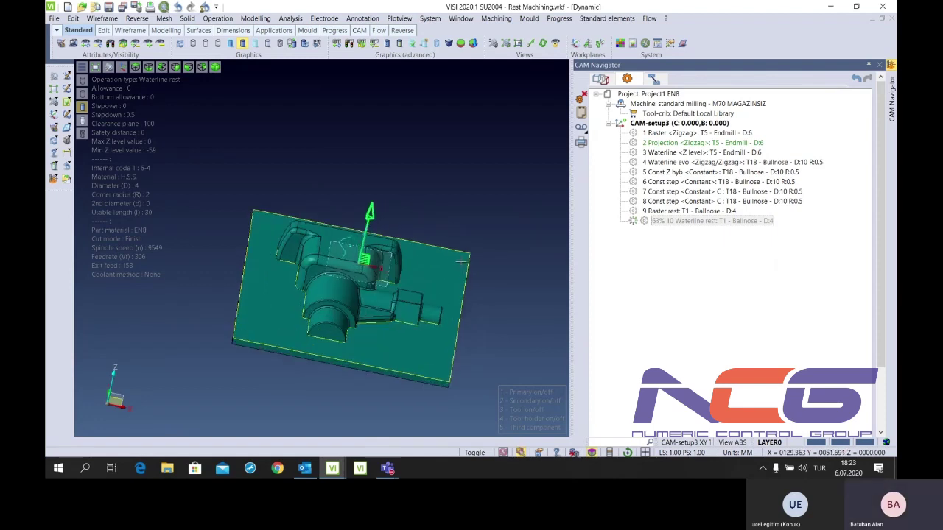
scroll(460, 262, "up", 1)
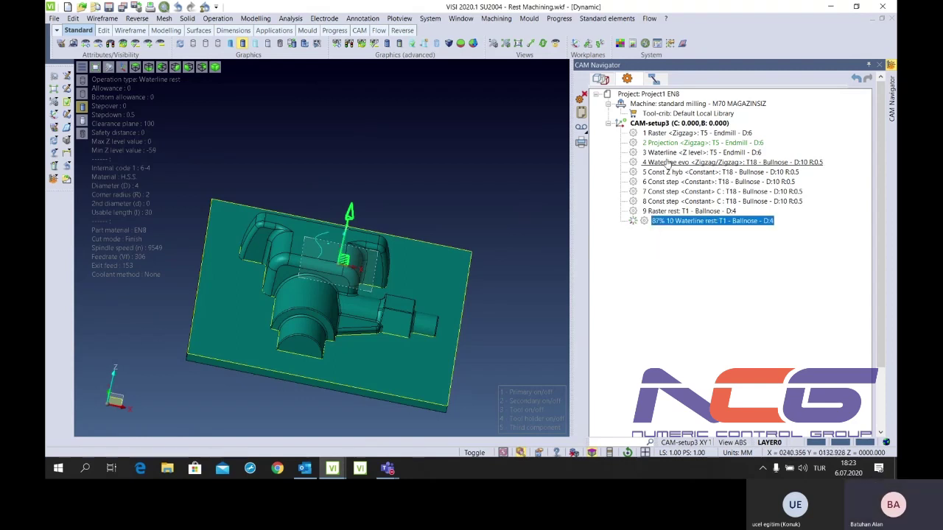
left_click(667, 123)
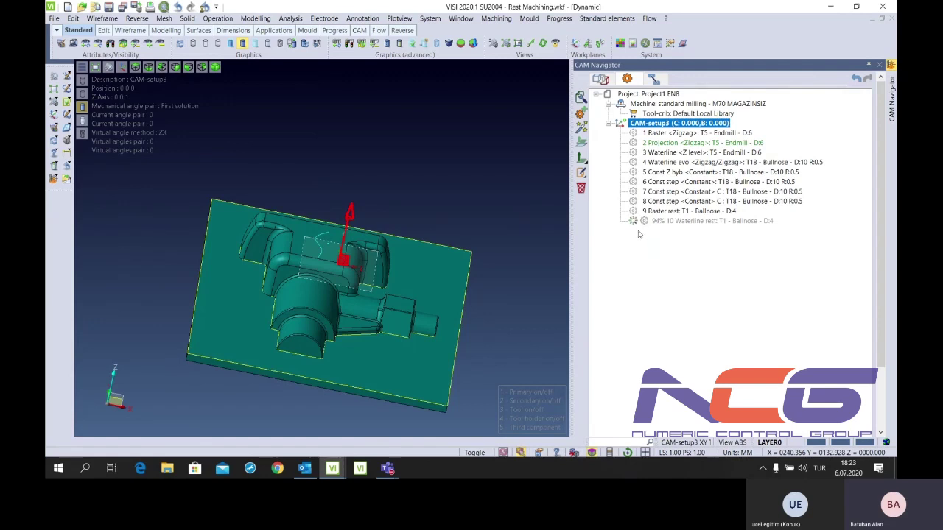
scroll(452, 251, "down", 2)
scroll(452, 252, "up", 2)
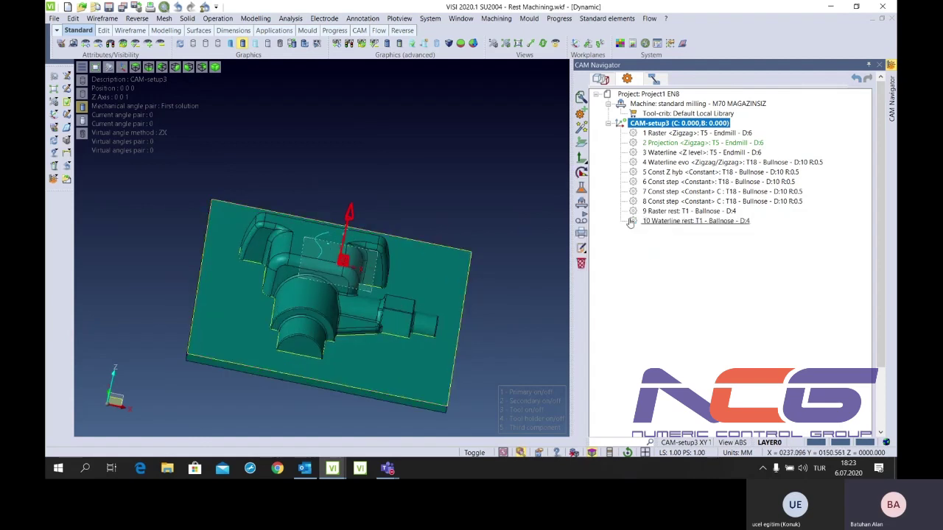
Display the Waterline rest toolpath and compare it against the Raster rest toolpath
left_click(648, 221)
scroll(398, 298, "up", 2)
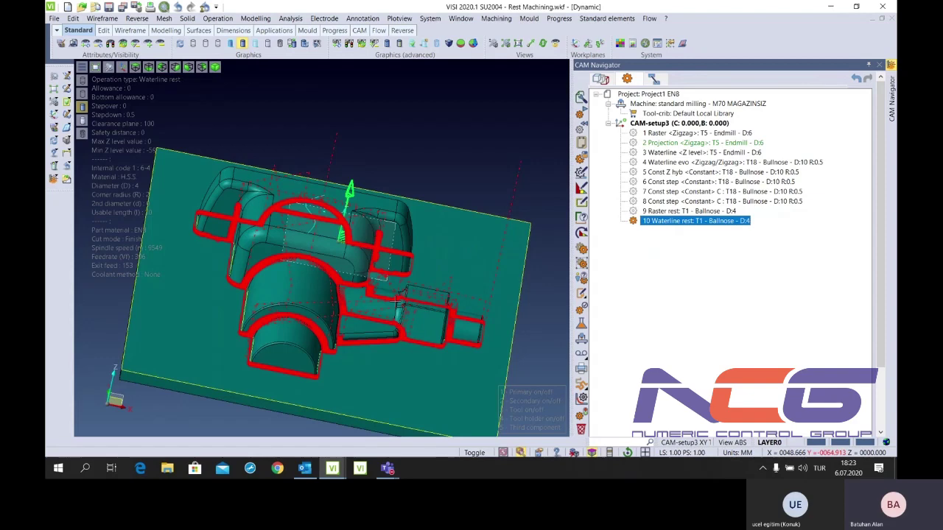
scroll(396, 299, "up", 2)
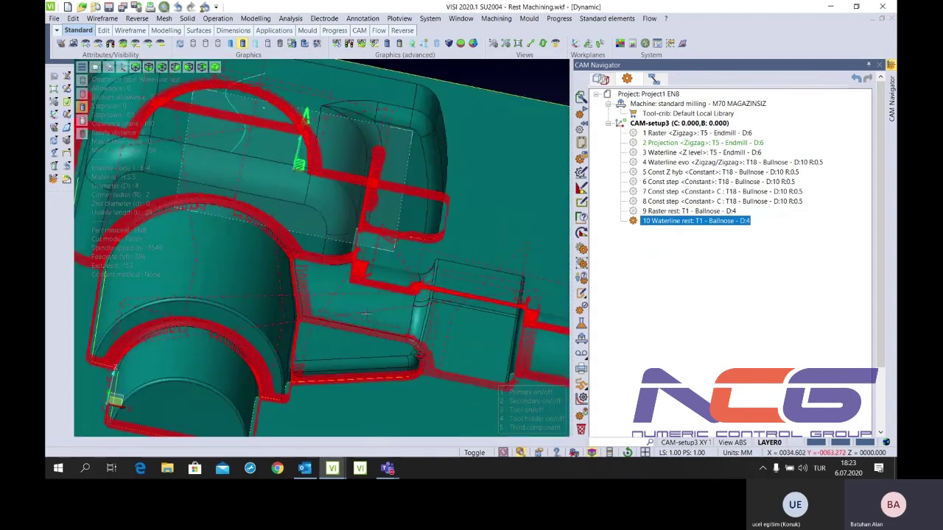
middle_click_drag(366, 313, 331, 333)
scroll(331, 332, "down", 2)
scroll(316, 334, "down", 2)
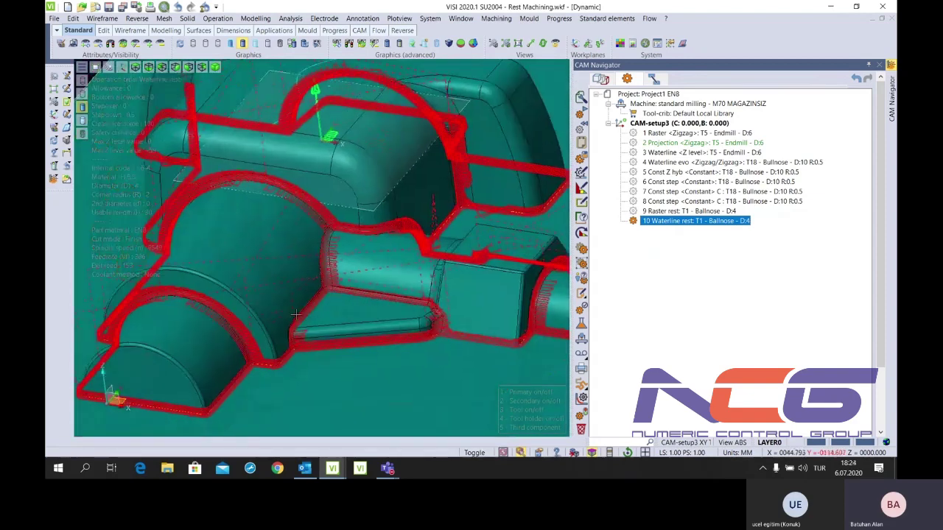
scroll(294, 335, "down", 2)
scroll(254, 338, "up", 6)
scroll(254, 337, "down", 2)
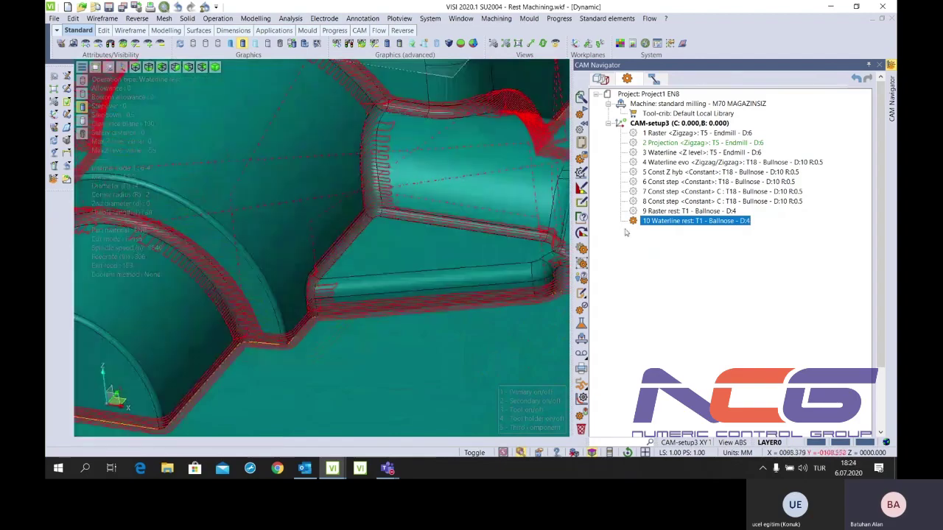
left_click(663, 211)
scroll(347, 298, "down", 2)
scroll(346, 297, "down", 2)
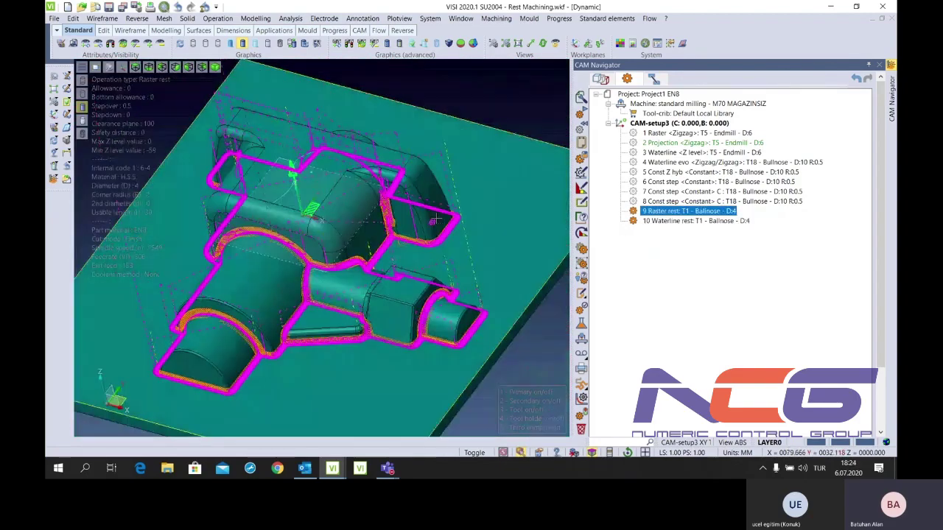
scroll(346, 297, "down", 2)
key("Down")
key("Up")
scroll(346, 297, "up", 2)
scroll(331, 303, "up", 2)
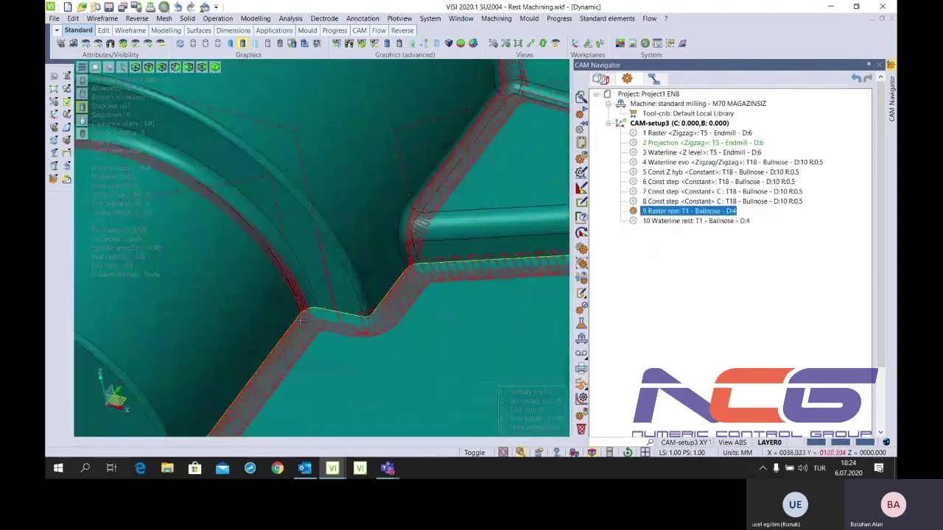
scroll(309, 315, "up", 1)
scroll(309, 314, "down", 2)
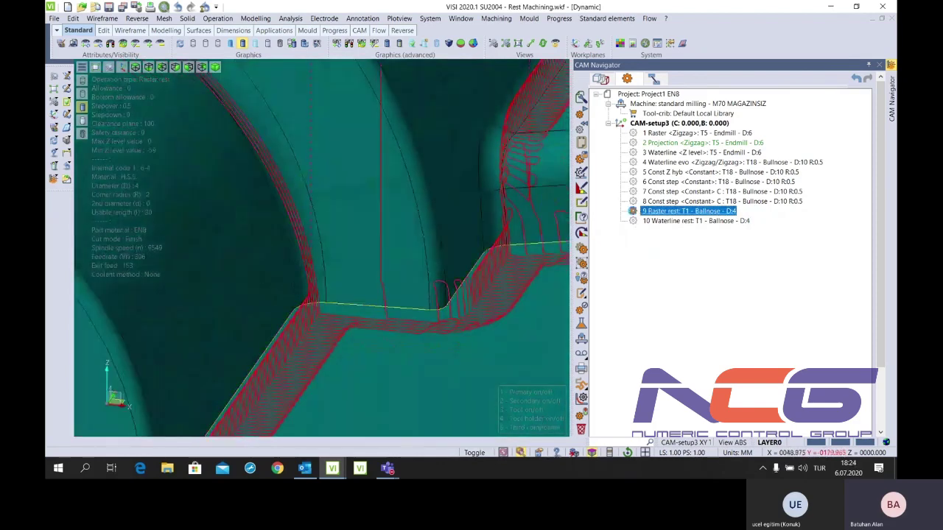
key("Down")
scroll(391, 309, "up", 2)
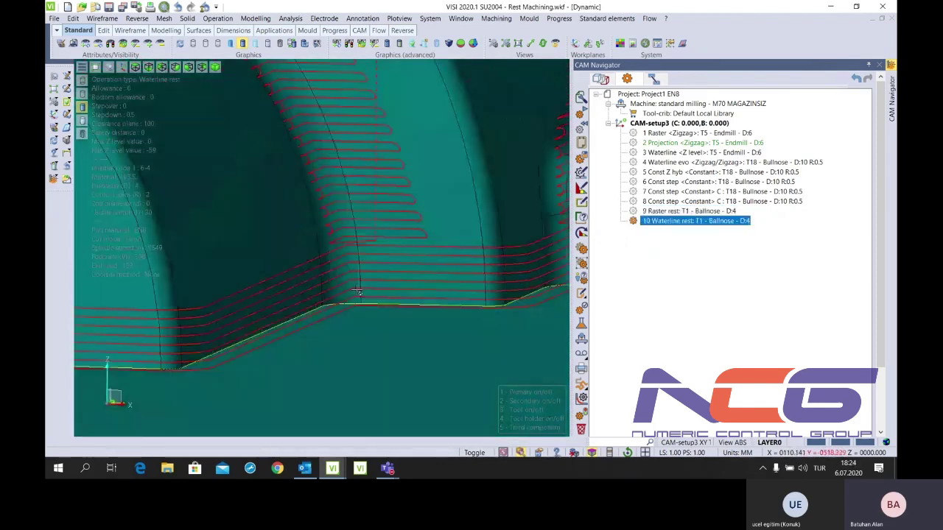
Orbit around the part to inspect the Waterline rest passes along the fillet corners, then hide them
middle_click_drag(383, 308, 361, 305)
scroll(357, 304, "down", 2)
scroll(356, 304, "down", 2)
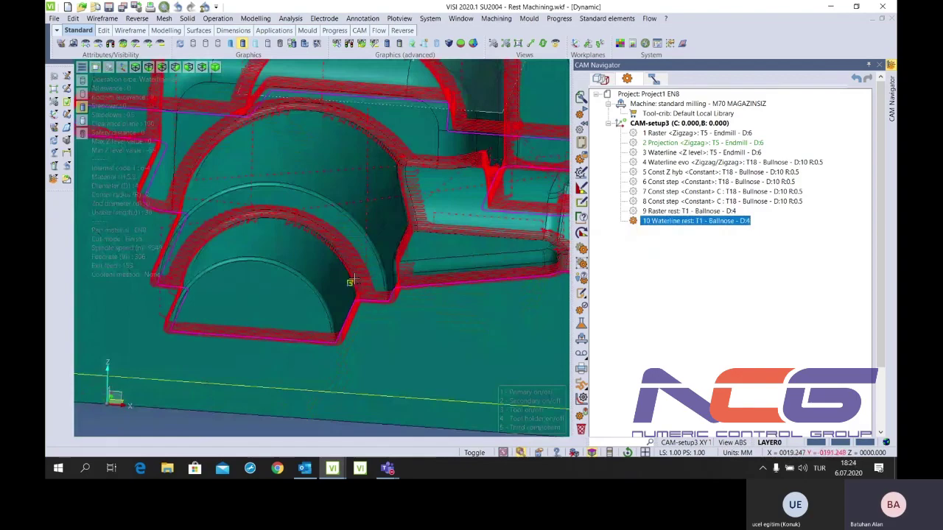
scroll(347, 278, "up", 1)
middle_click_drag(347, 277, 292, 271)
scroll(287, 294, "up", 2)
middle_click_drag(280, 312, 291, 313)
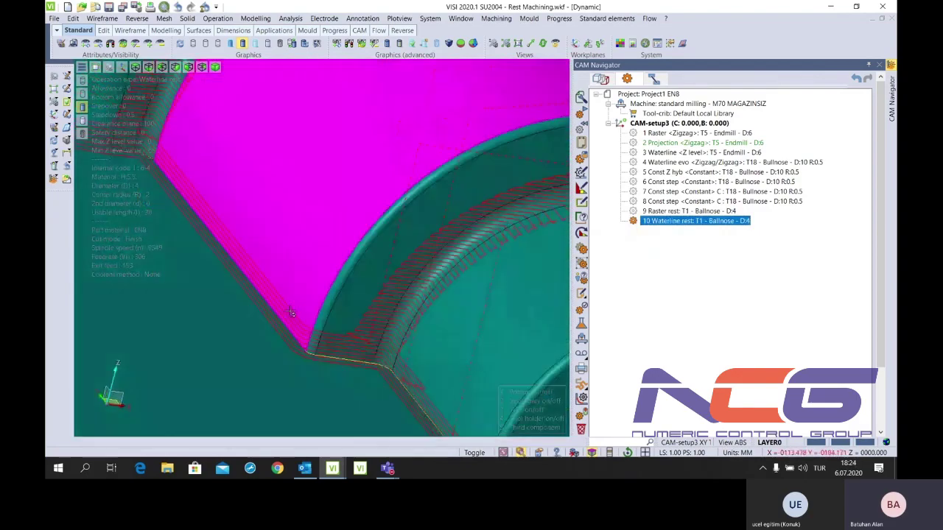
scroll(291, 313, "down", 2)
scroll(243, 265, "up", 2)
scroll(221, 243, "down", 2)
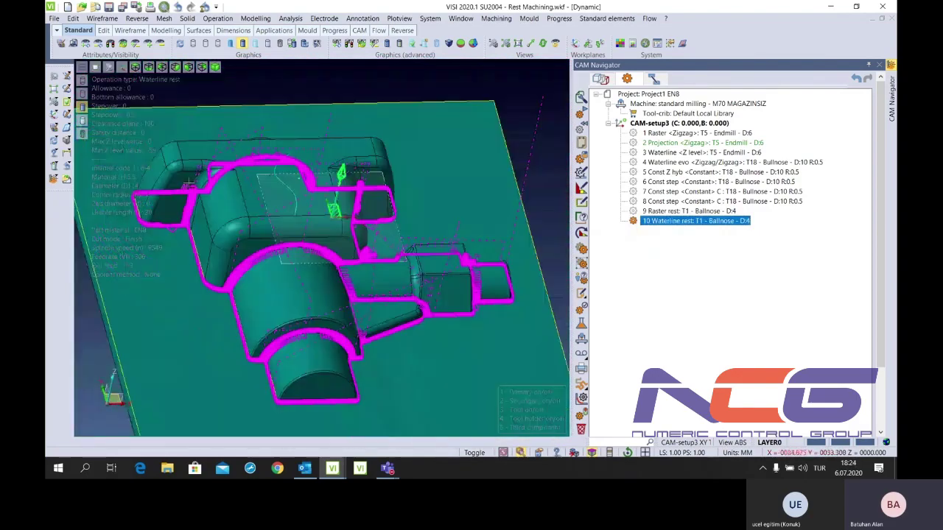
scroll(185, 212, "up", 2)
mouse_move(184, 211)
middle_mouse_down()
mouse_move(192, 239)
mouse_move(209, 212)
middle_mouse_up()
scroll(192, 239, "up", 2)
scroll(210, 212, "down", 2)
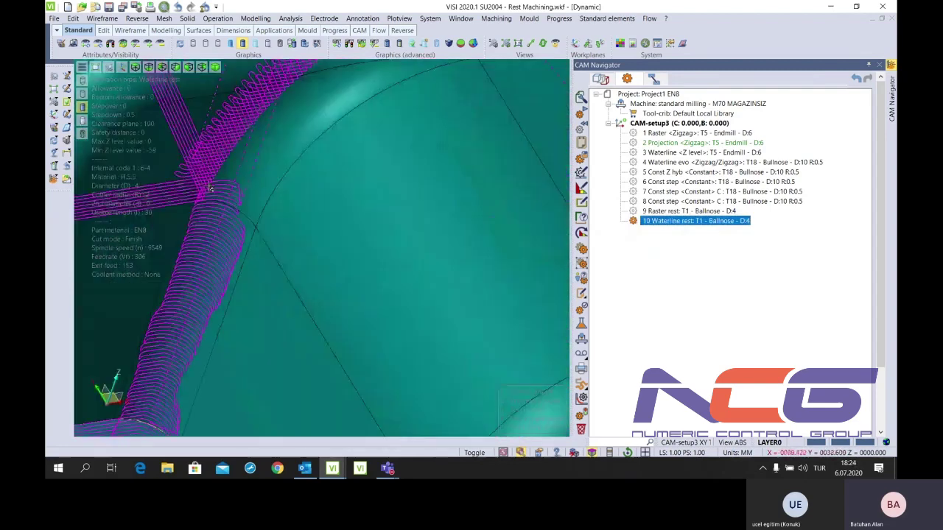
scroll(209, 220, "up", 2)
scroll(209, 221, "down", 3)
middle_click_drag(208, 221, 369, 206)
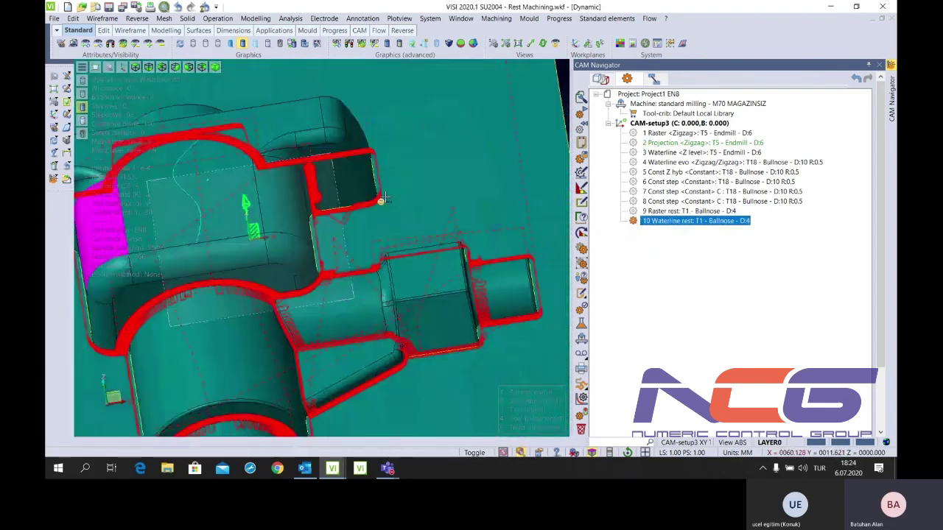
scroll(361, 219, "up", 3)
scroll(361, 227, "up", 1)
scroll(362, 226, "down", 2)
mouse_move(362, 227)
middle_mouse_down()
mouse_move(243, 153)
mouse_move(250, 166)
middle_mouse_up()
scroll(250, 166, "up", 3)
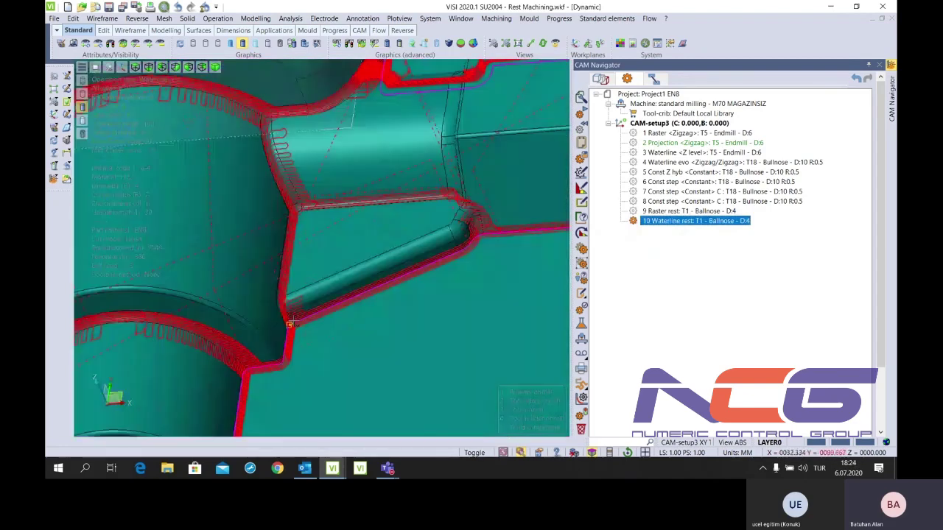
scroll(251, 165, "up", 2)
left_click(633, 221)
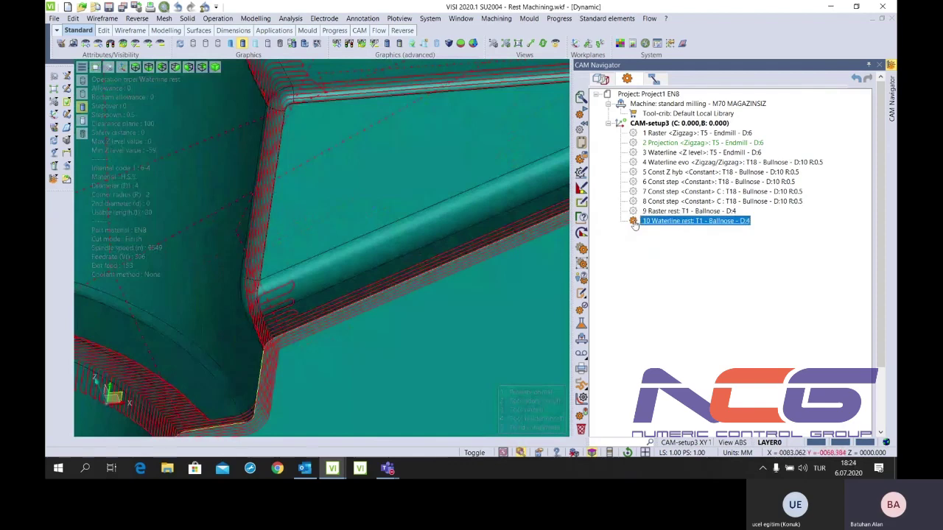
Add a Rest material operation to CAM-setup3 using tool T1 Ballnose D4 and the single Profile boundary
right_click(697, 125)
left_click(729, 152)
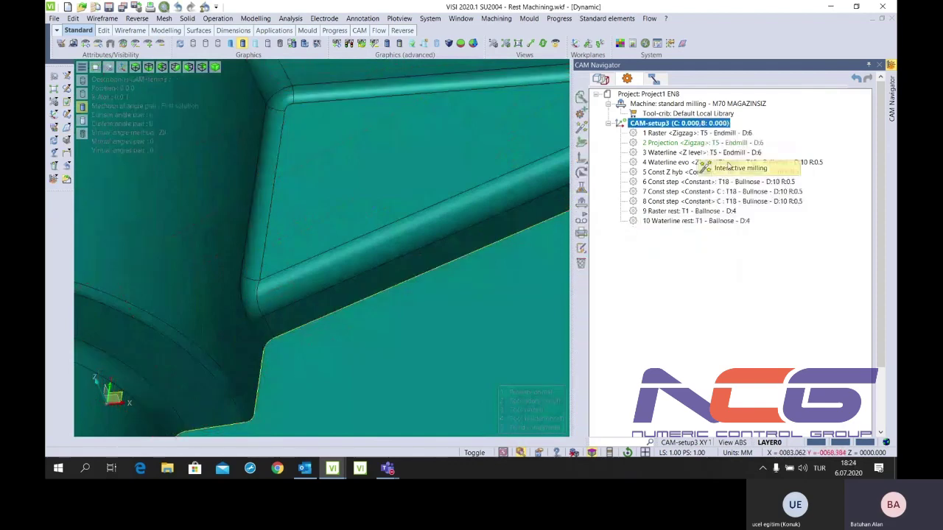
left_click(879, 65)
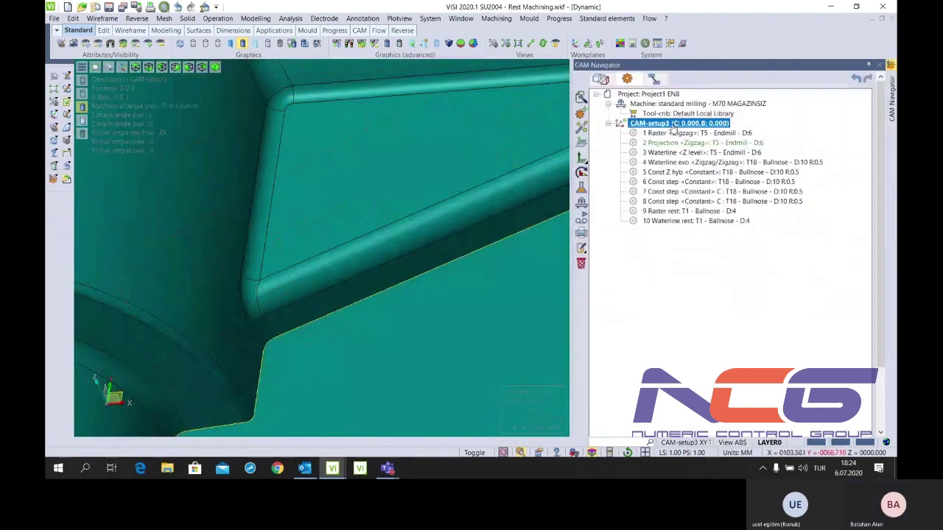
right_click(672, 124)
left_click(696, 153)
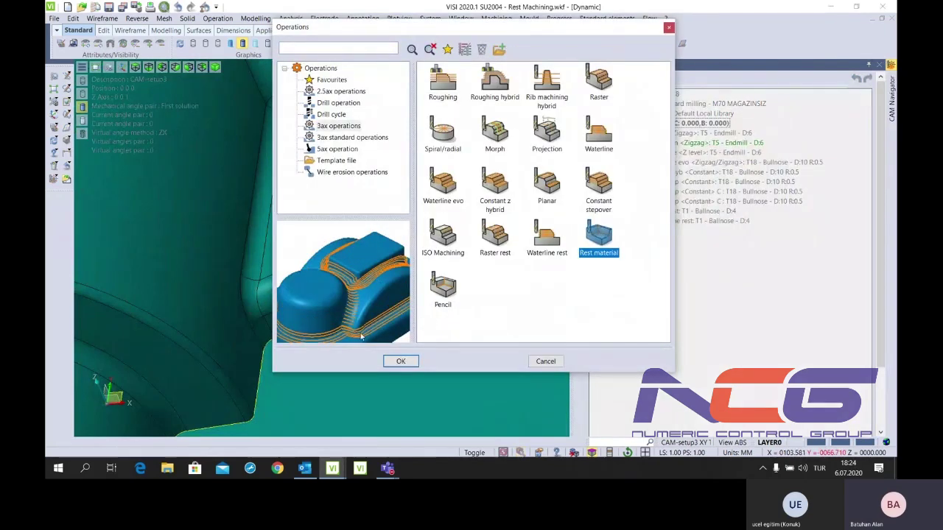
left_click(391, 360)
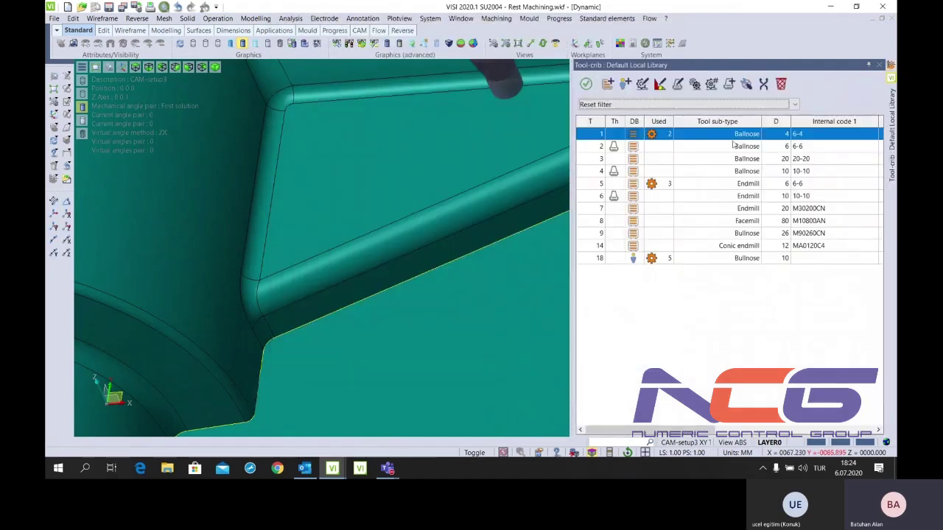
left_click(586, 84)
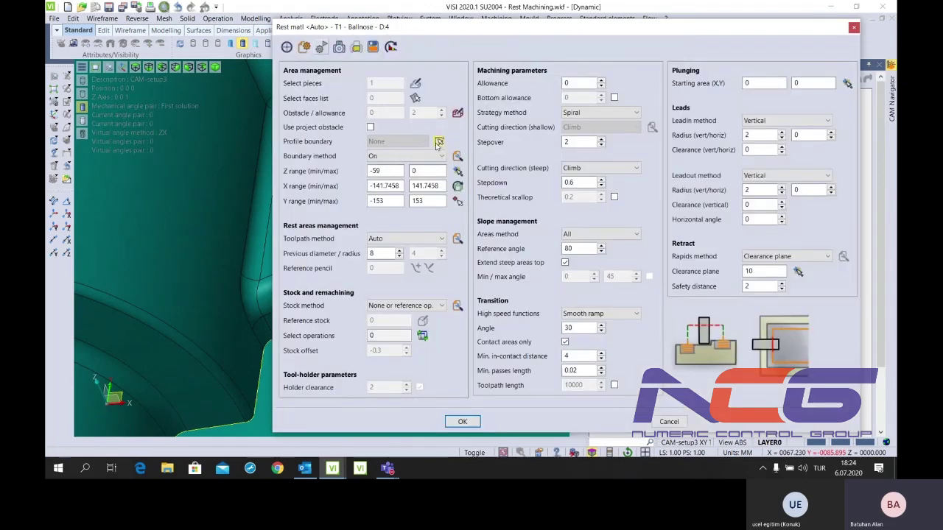
left_click(438, 142)
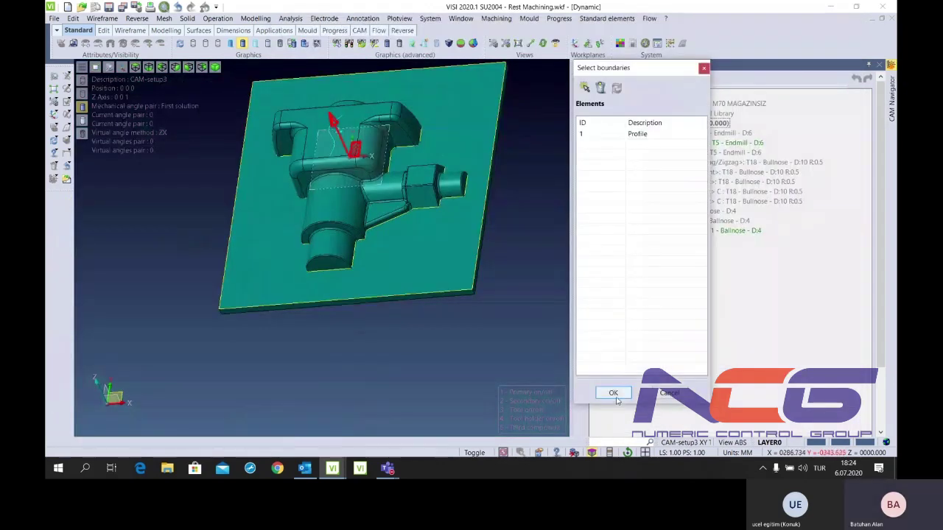
left_click(612, 394)
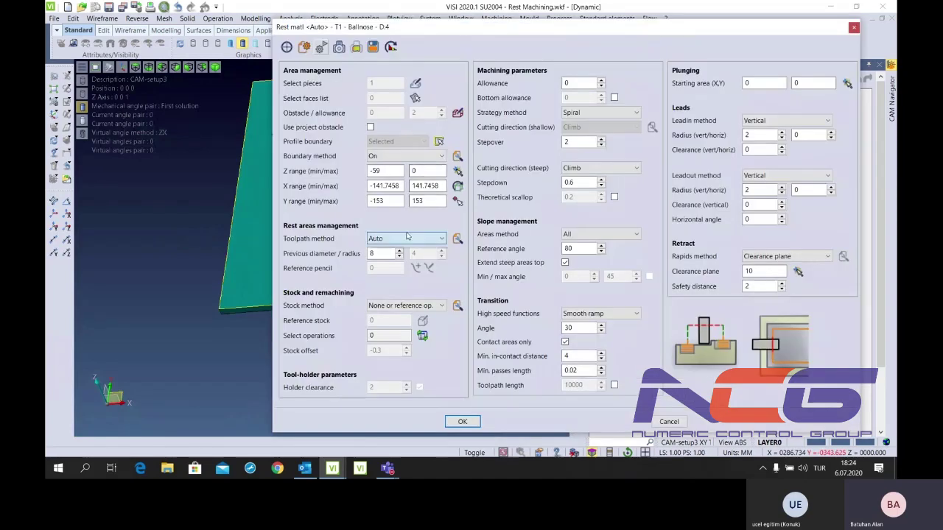
Keep the toolpath method on Auto, check previous diameter 8, and bring up the Auto method properties
left_click(407, 238)
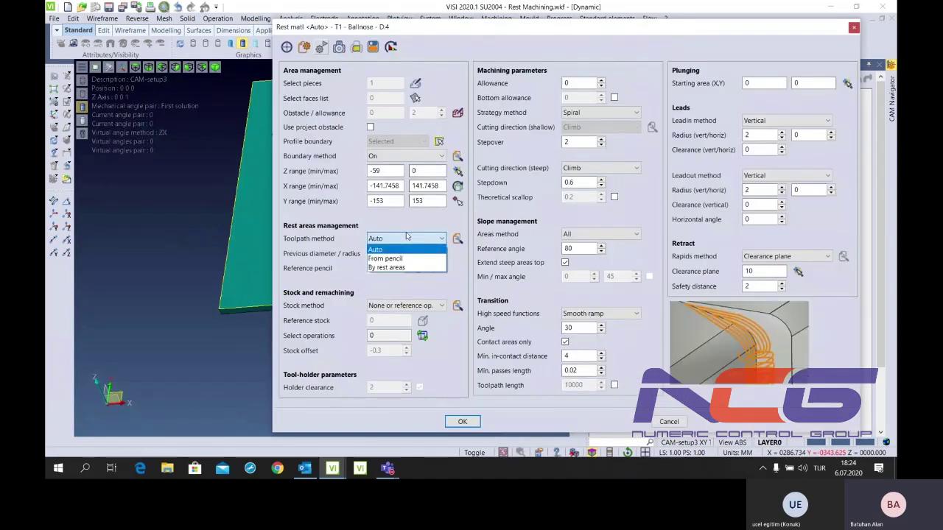
left_click(398, 251)
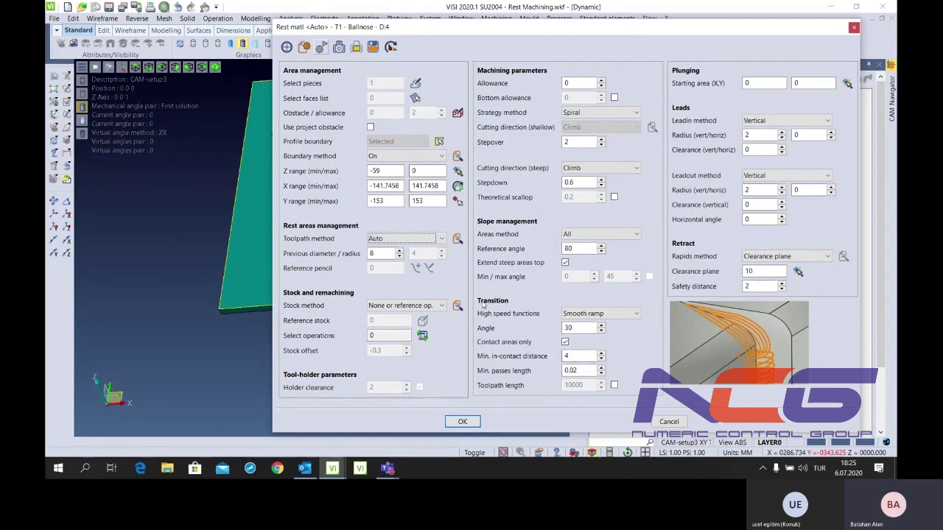
left_click(386, 252)
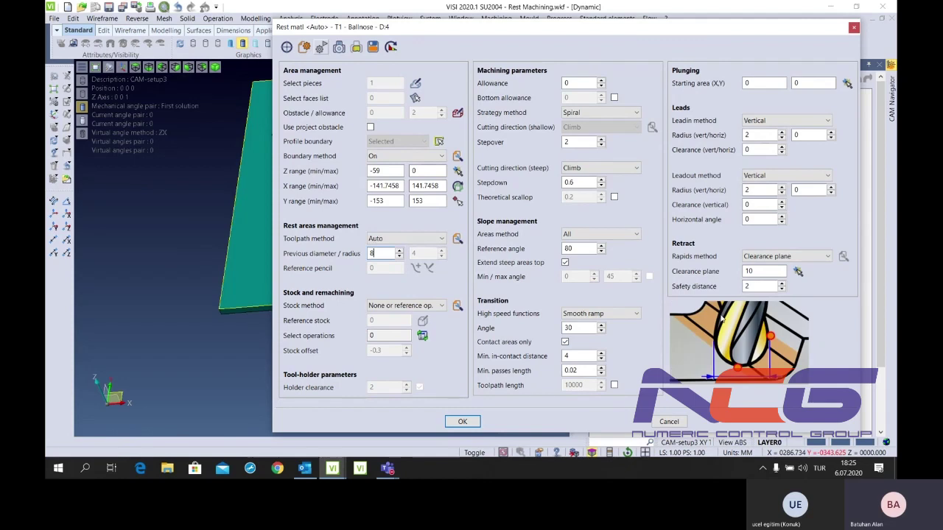
left_click(441, 238)
left_click(382, 247)
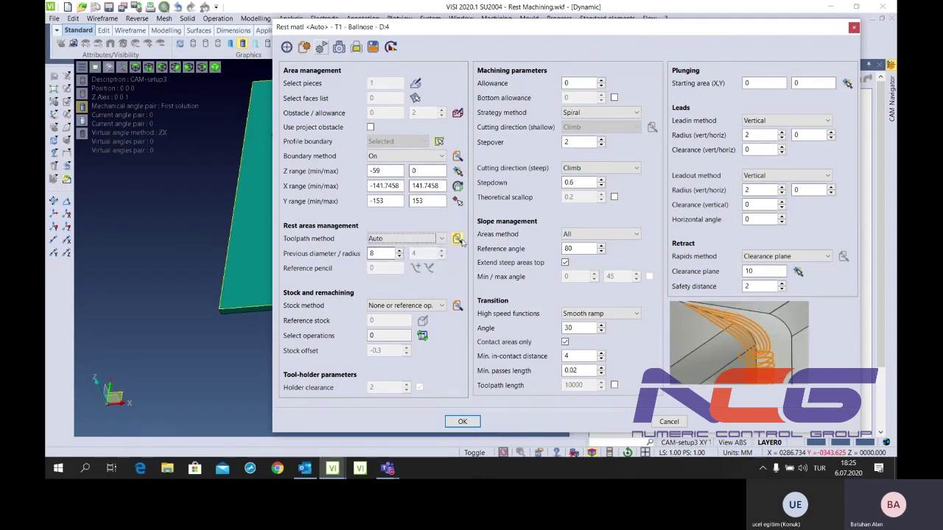
left_click(458, 239)
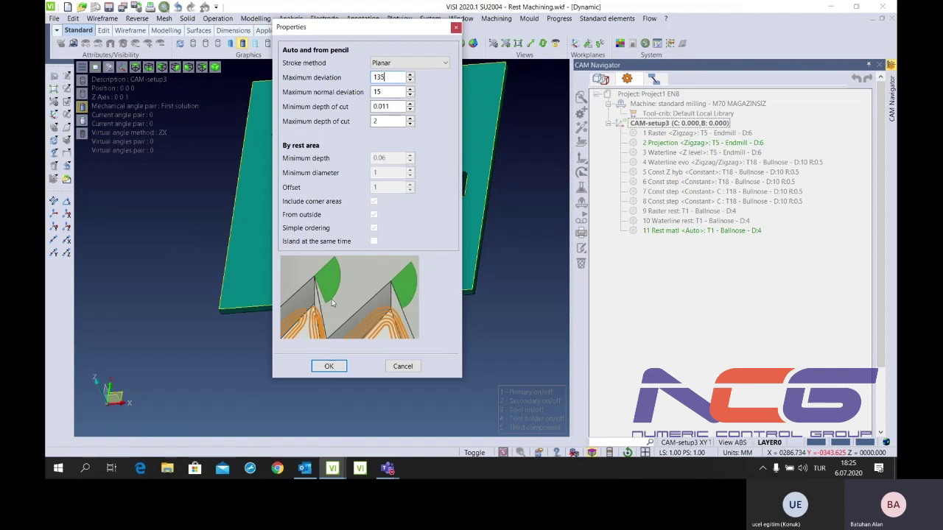
Review the pencil properties (Planar, 135, 15, 0.011, 2), then cancel them after the ball-nose-only error
key("Tab")
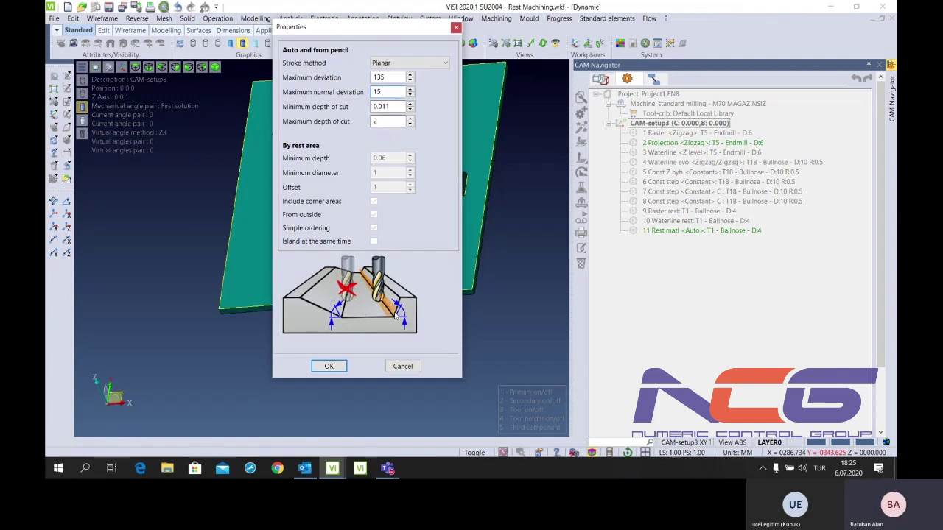
left_click(395, 106)
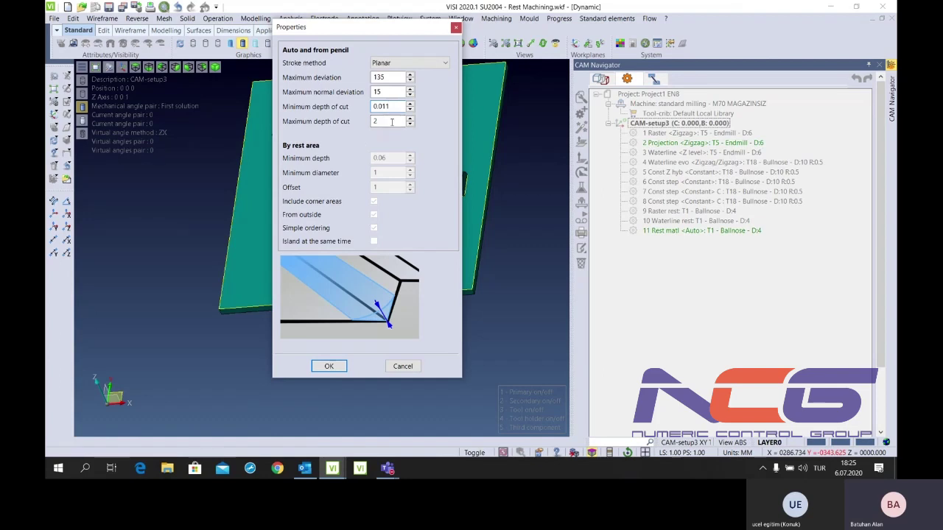
left_click(392, 122)
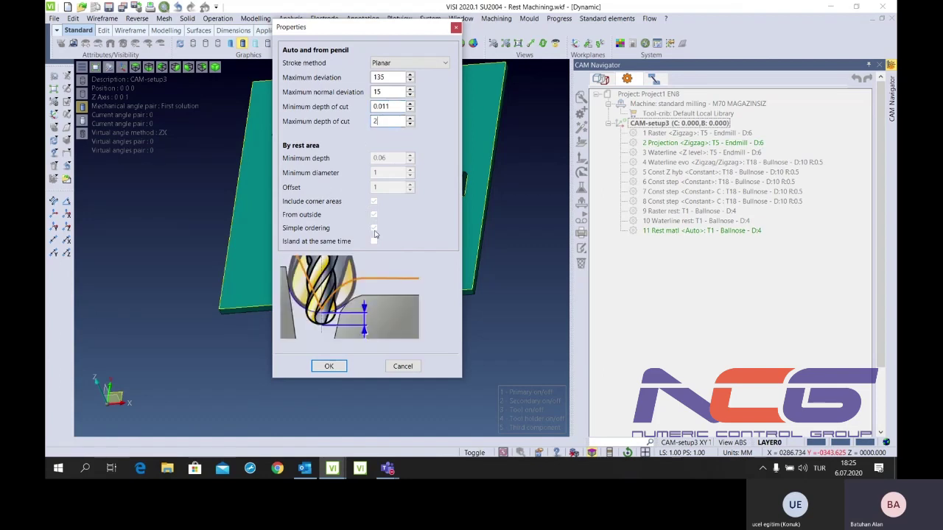
left_click(345, 363)
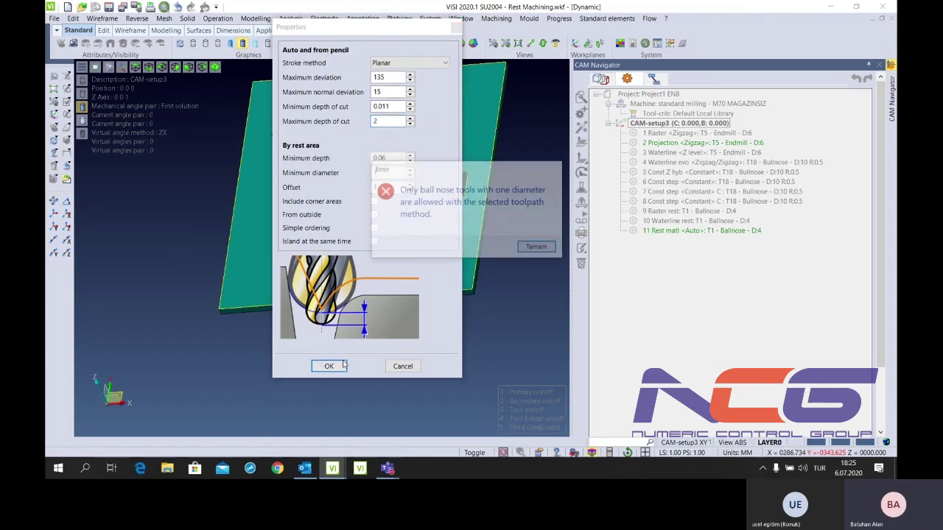
left_click(538, 248)
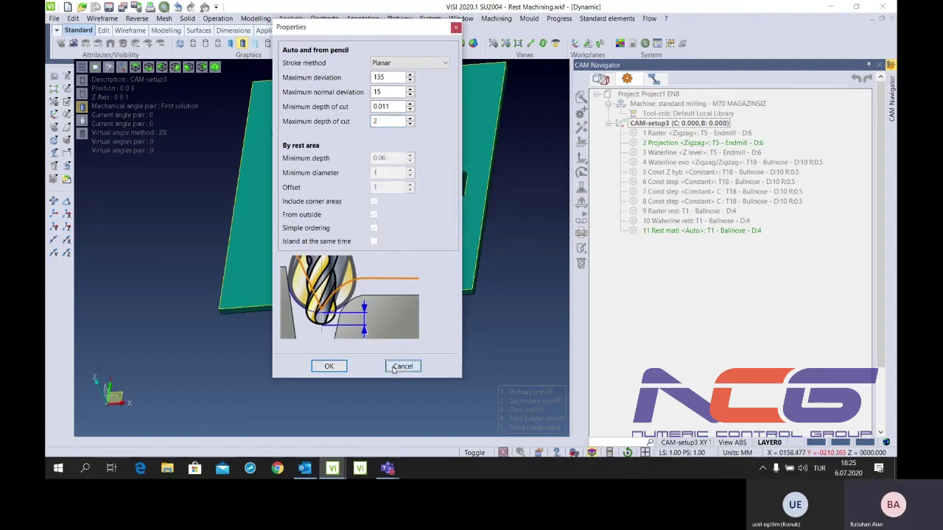
left_click(401, 366)
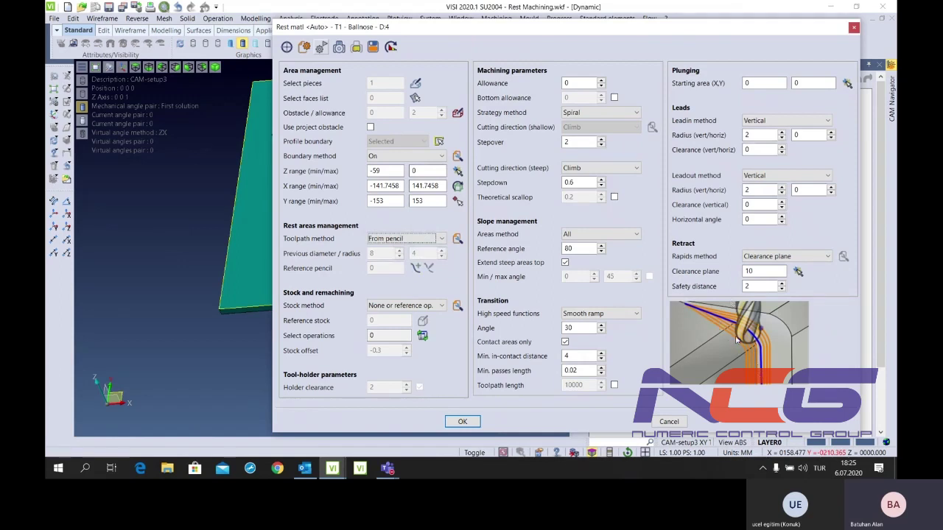
Compare the By rest areas and Auto toolpath methods, leaving the rest toolpath method on Auto
left_click(405, 241)
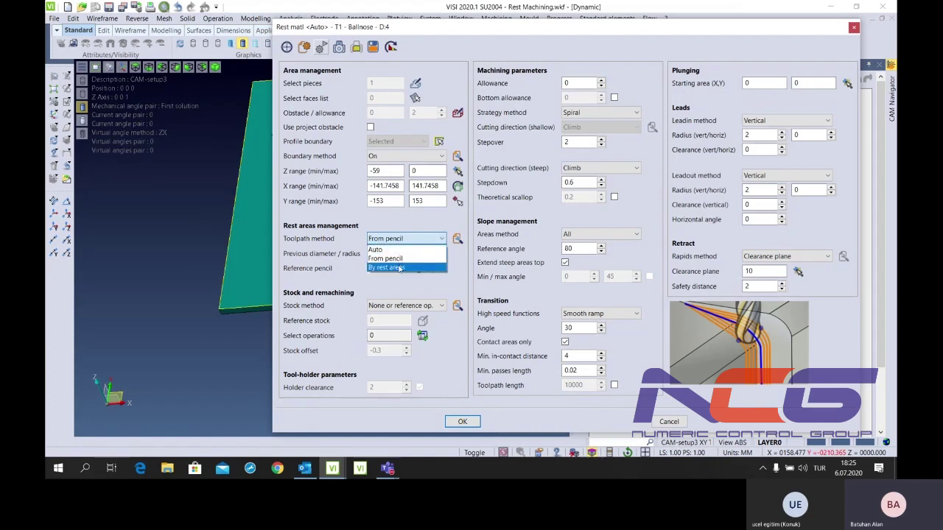
left_click(399, 268)
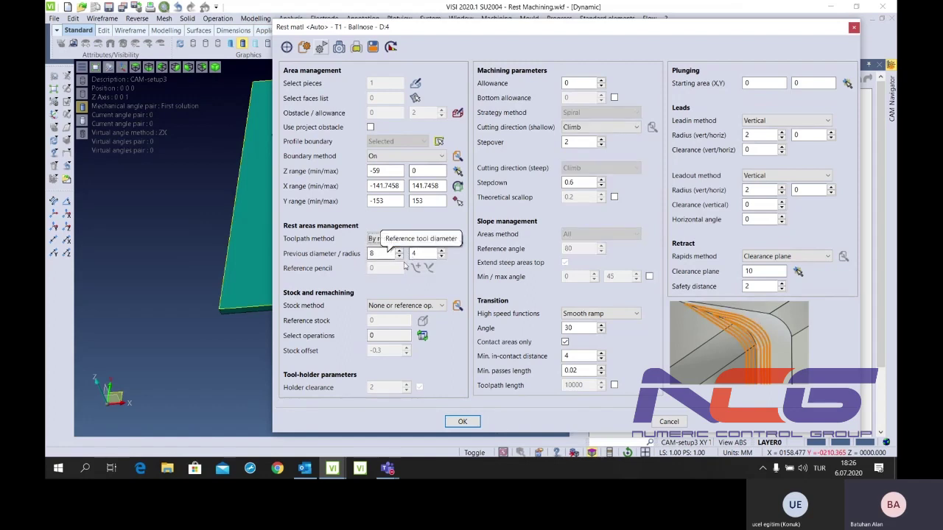
left_click(405, 239)
left_click(402, 254)
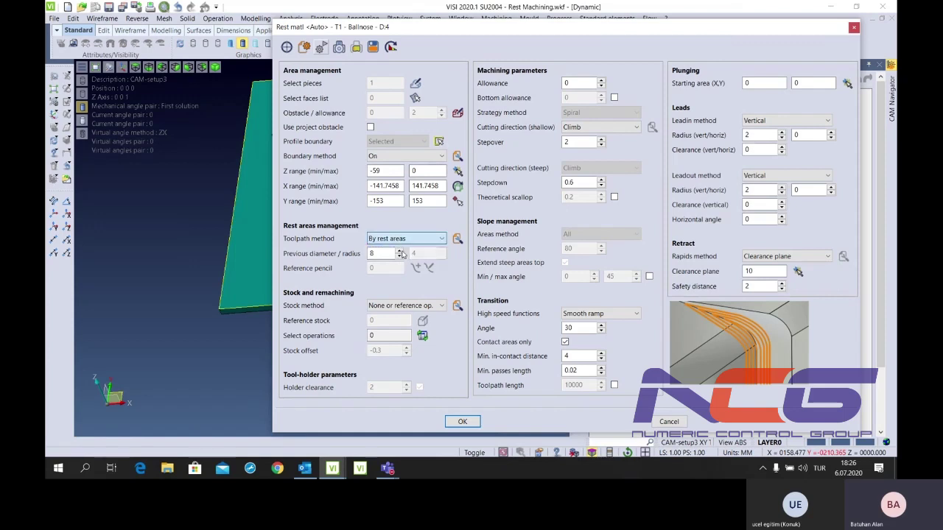
left_click(405, 239)
left_click(403, 250)
left_click(405, 239)
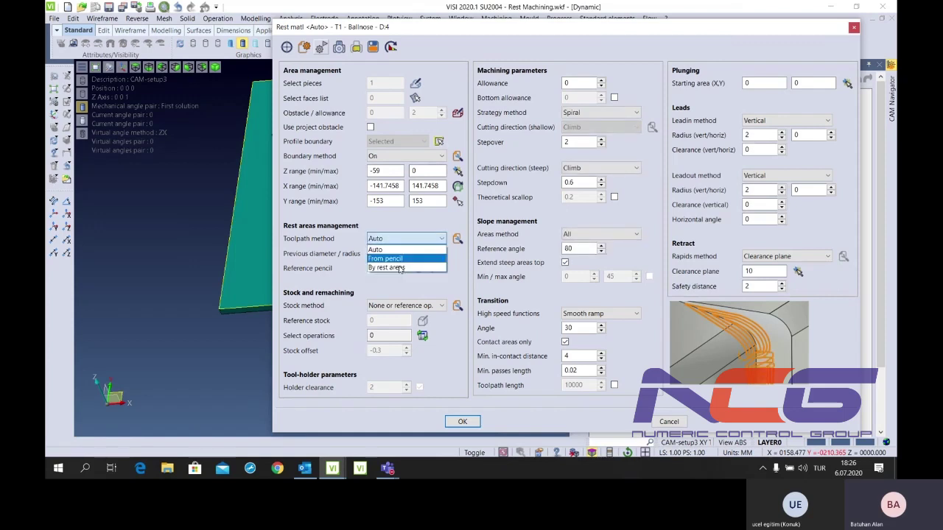
left_click(400, 268)
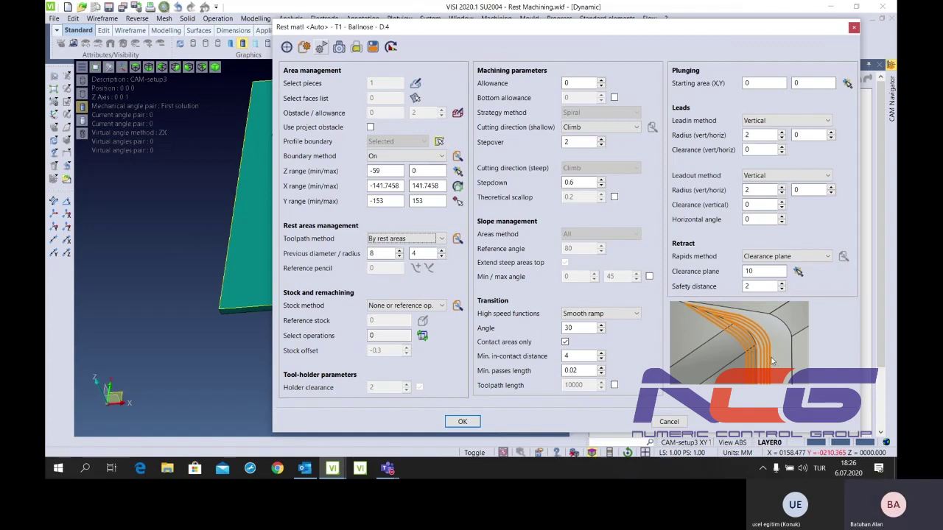
left_click(441, 240)
left_click(377, 249)
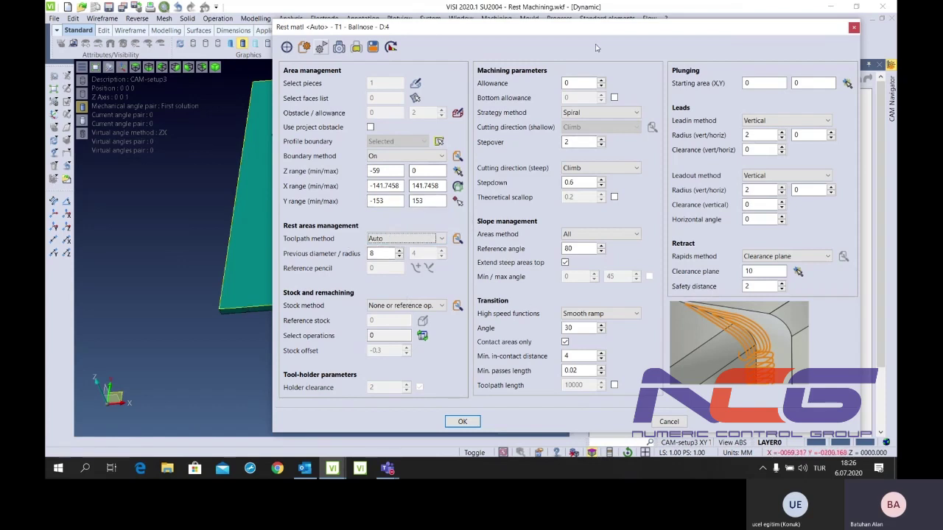
Enable bottom allowance and set the machining strategy to Flying spiral
left_click_drag(596, 37, 510, 34)
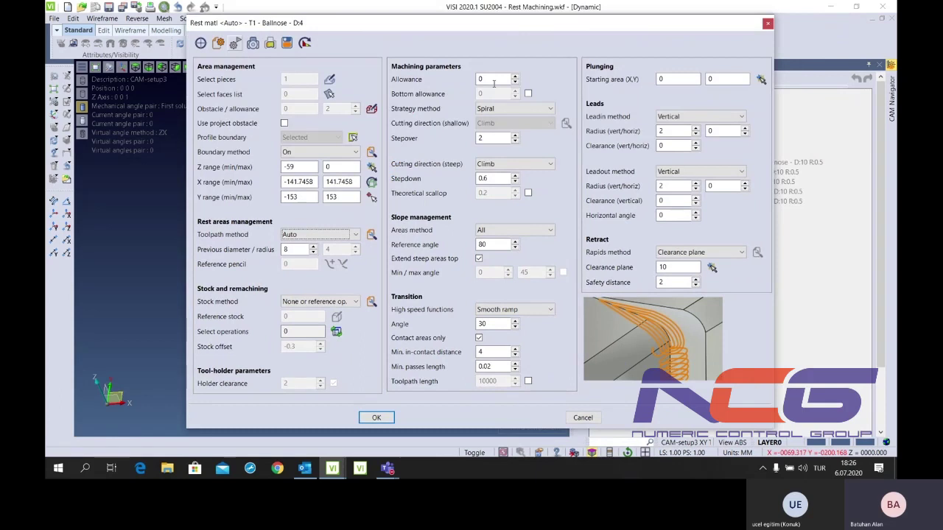
left_click(527, 94)
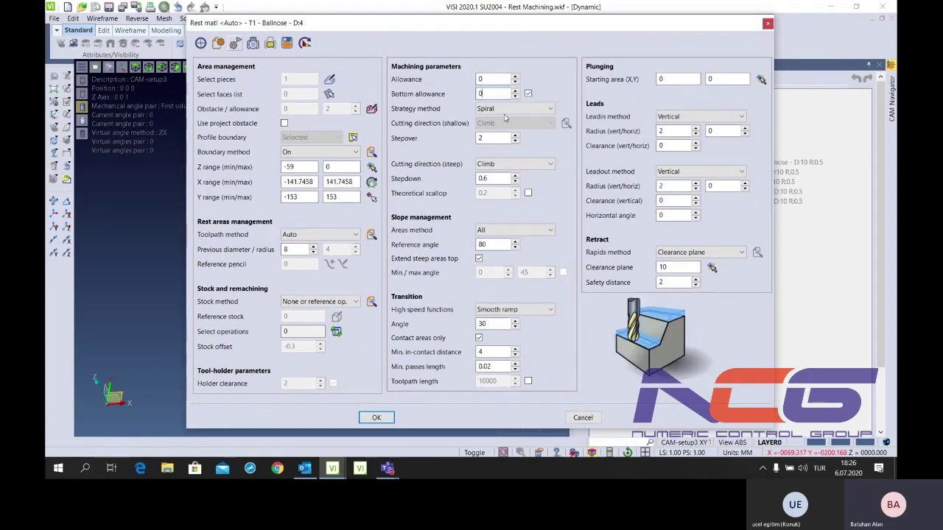
left_click(511, 108)
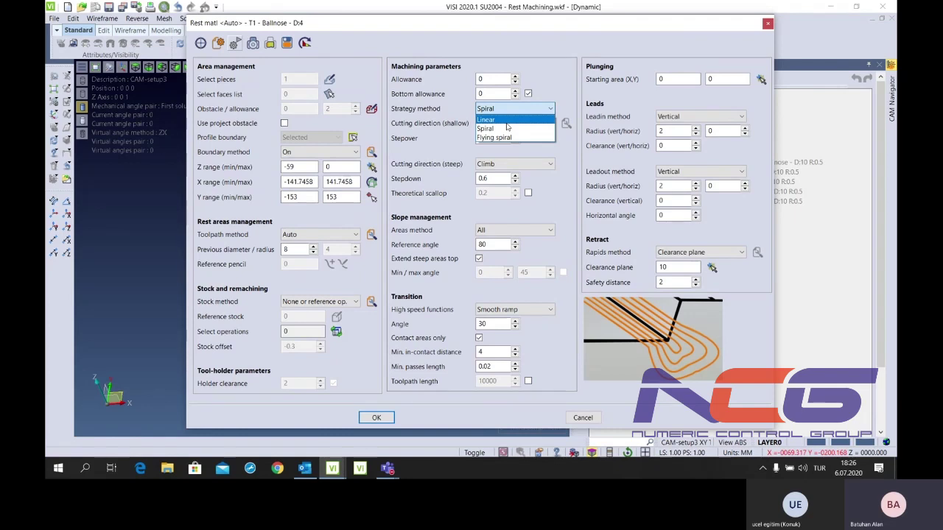
left_click(506, 123)
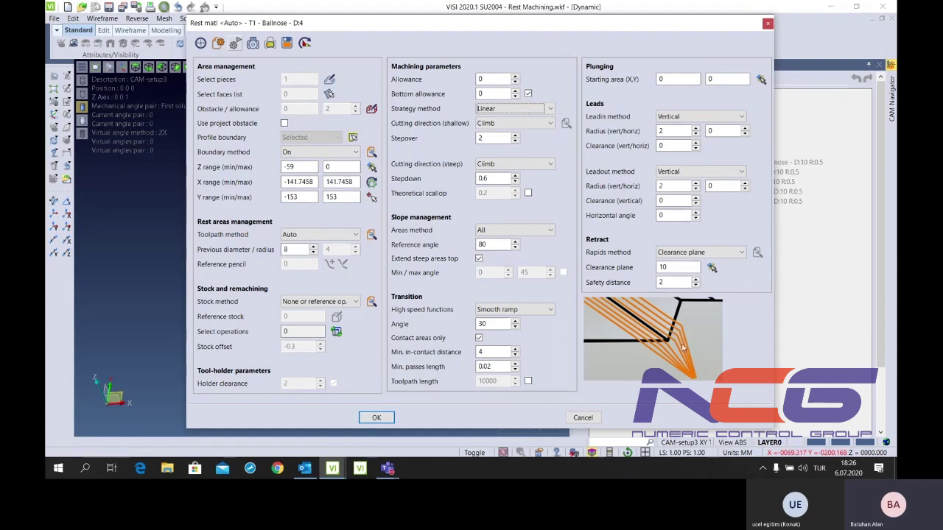
left_click(535, 110)
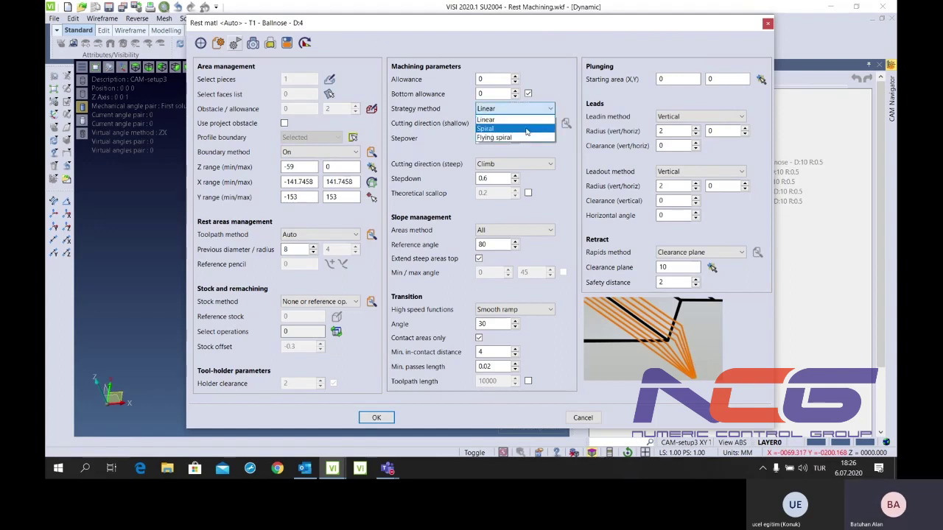
left_click(528, 128)
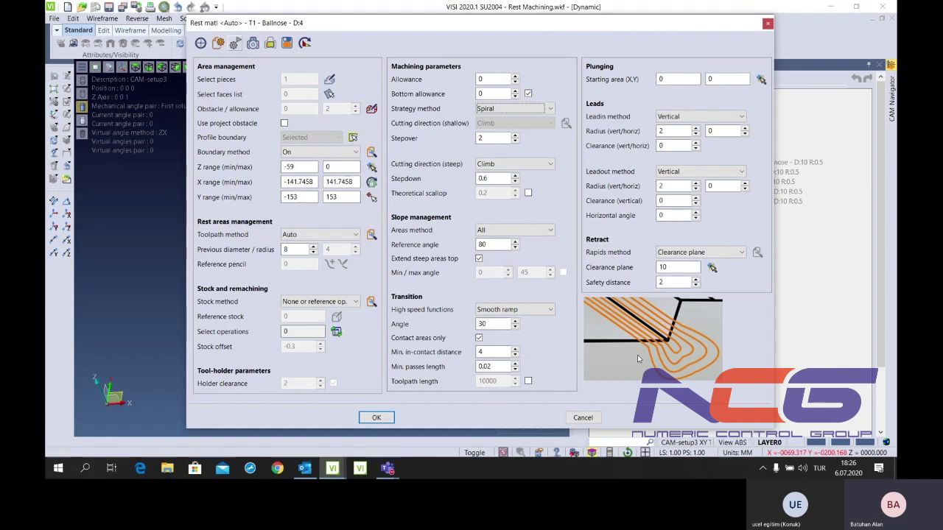
left_click(545, 109)
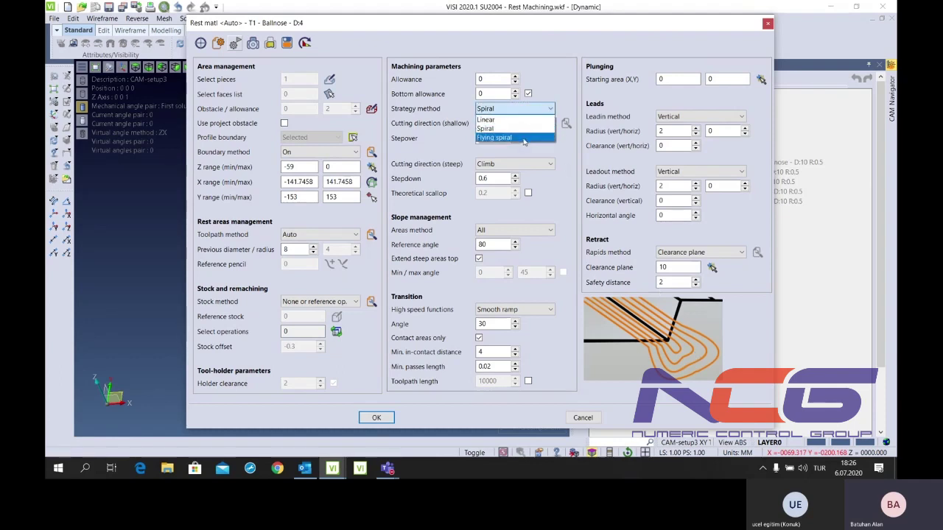
left_click(525, 139)
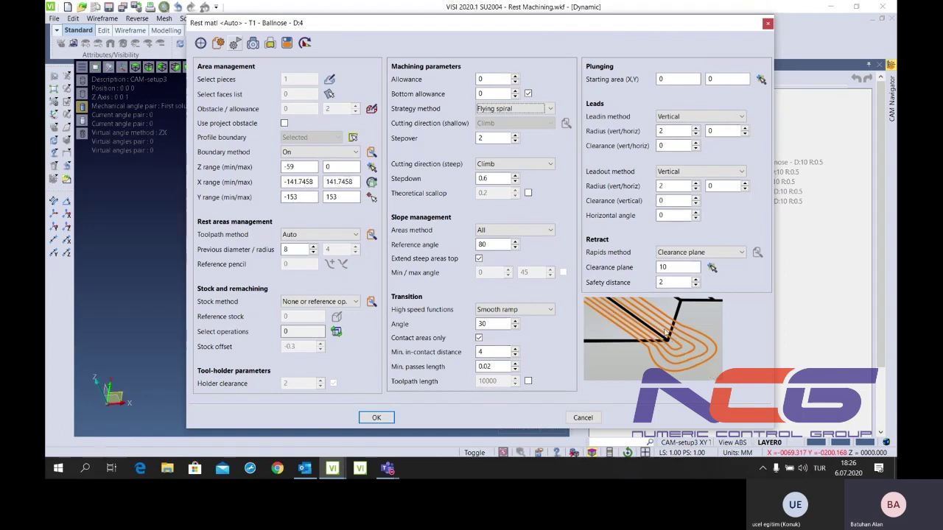
left_click(541, 110)
left_click(521, 129)
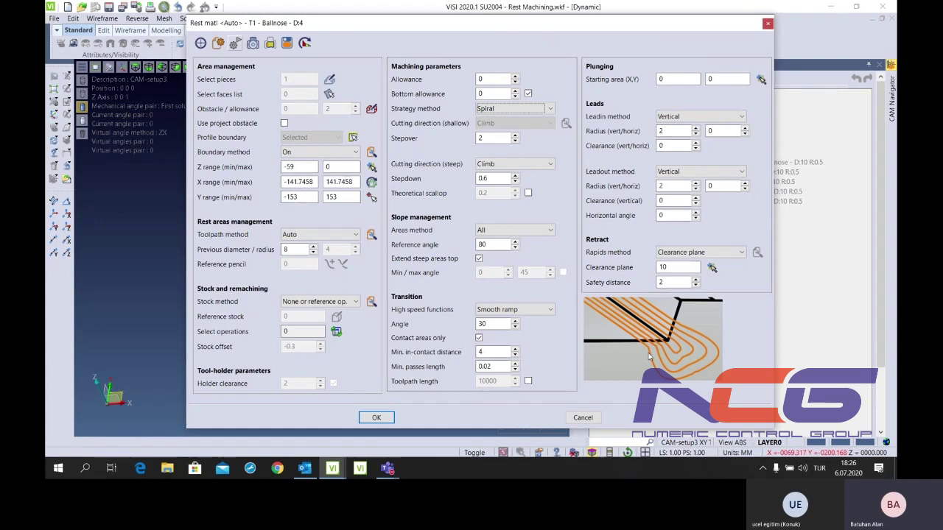
left_click(521, 109)
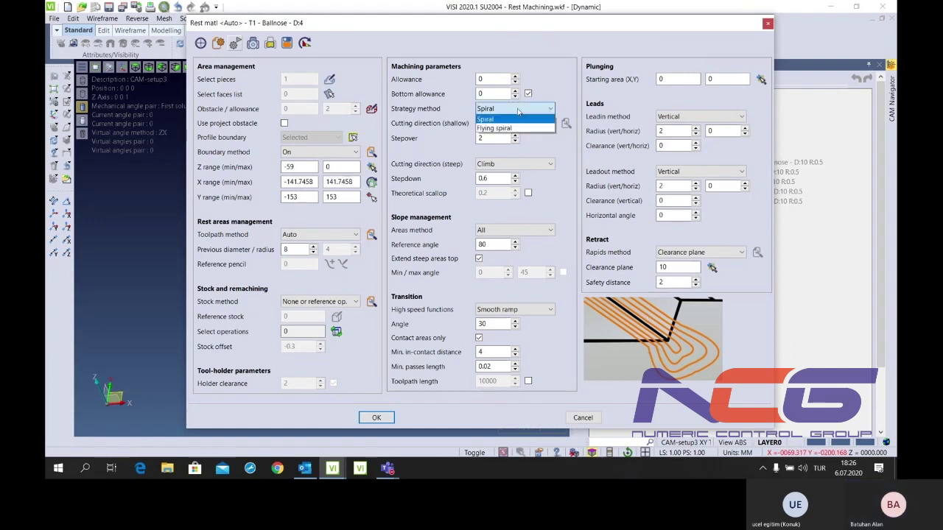
left_click(507, 138)
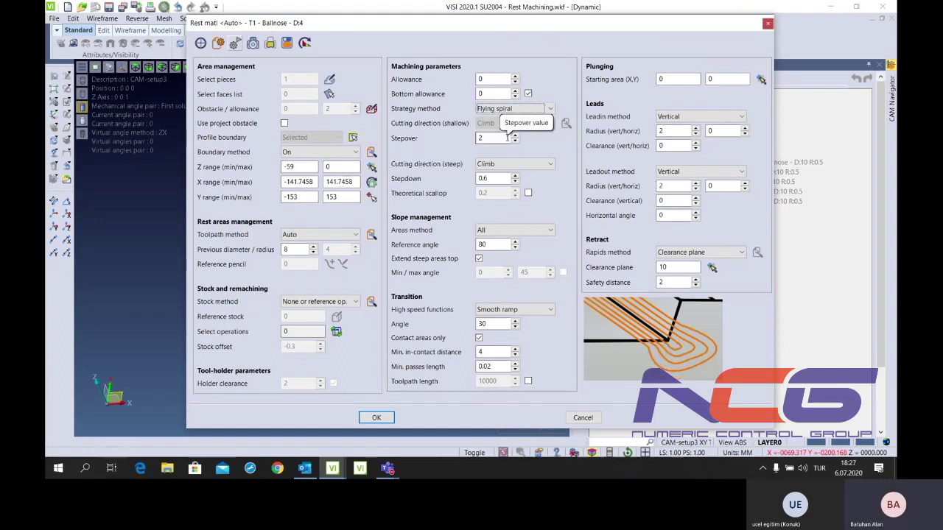
Set stepover 0.5, Zigzag cutting direction for steep areas, and stepdown 0.5
left_click(507, 138)
type(".5")
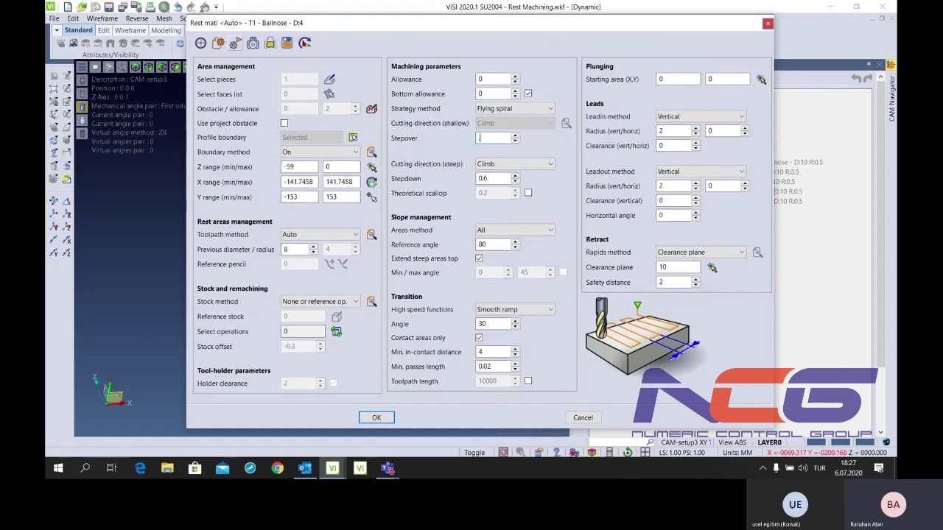
left_click(508, 163)
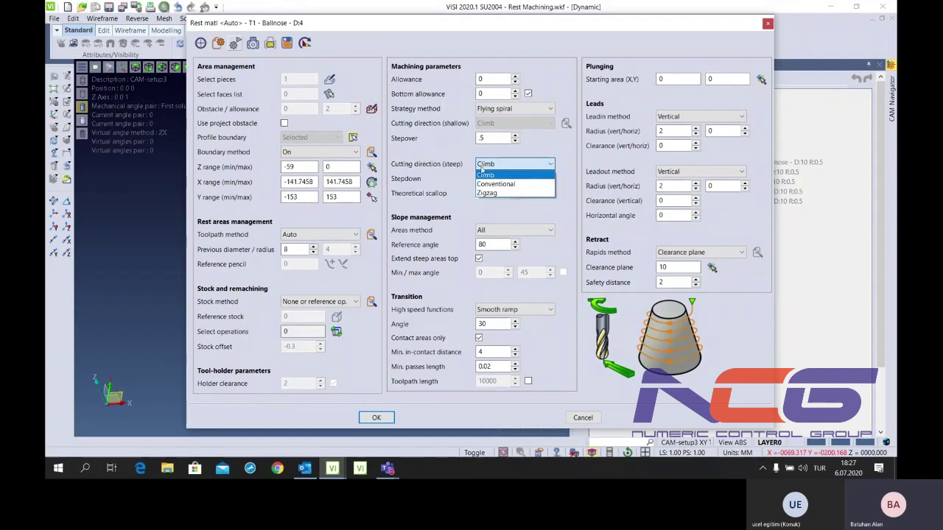
left_click(510, 193)
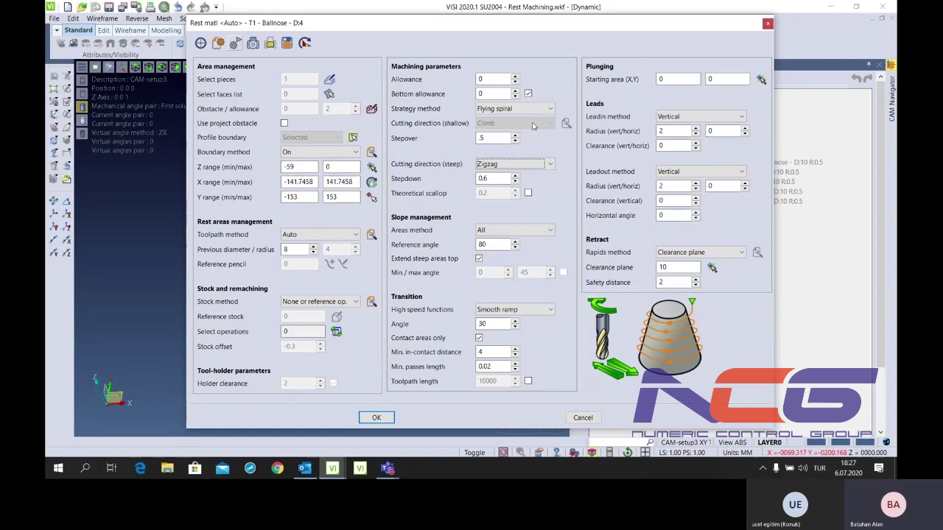
left_click(508, 178)
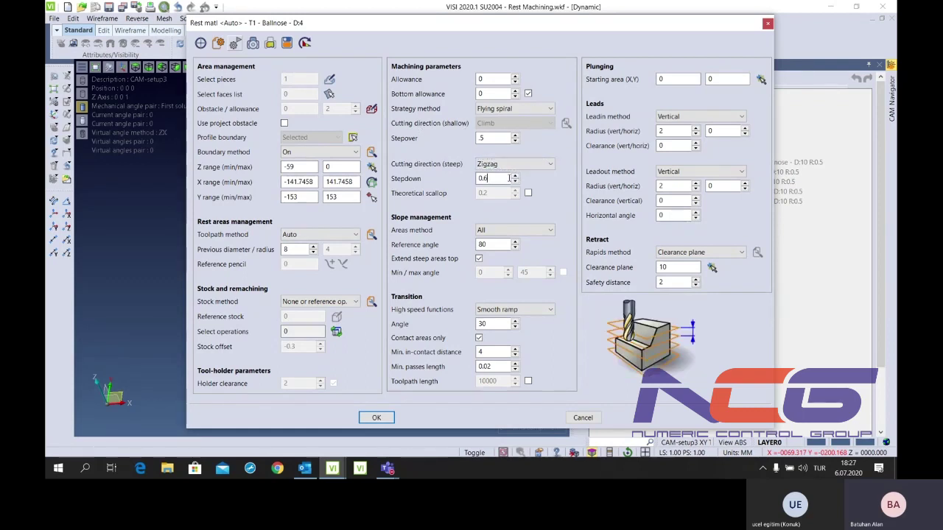
type("5")
Keep the slope areas method on All and select the reference angle value for editing
left_click(508, 230)
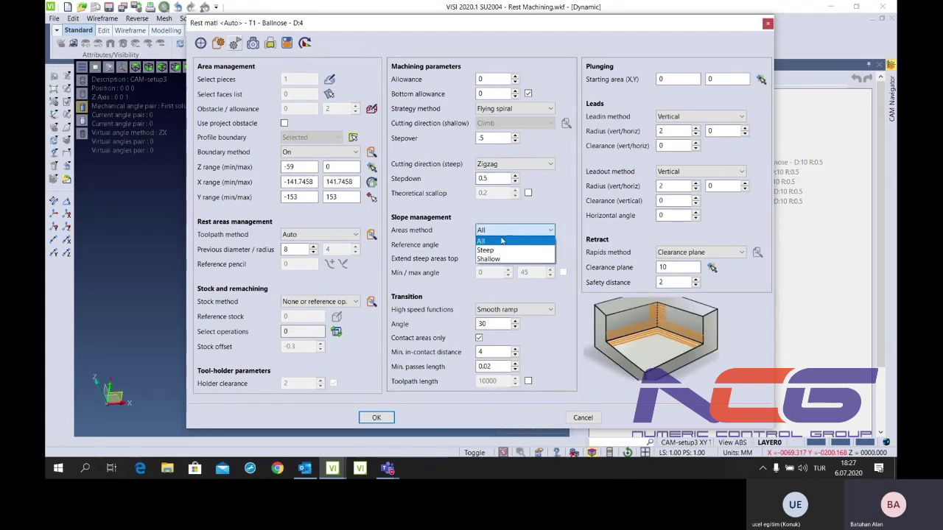
left_click(512, 241)
left_click(512, 230)
left_click(508, 242)
key("Down")
left_click(513, 230)
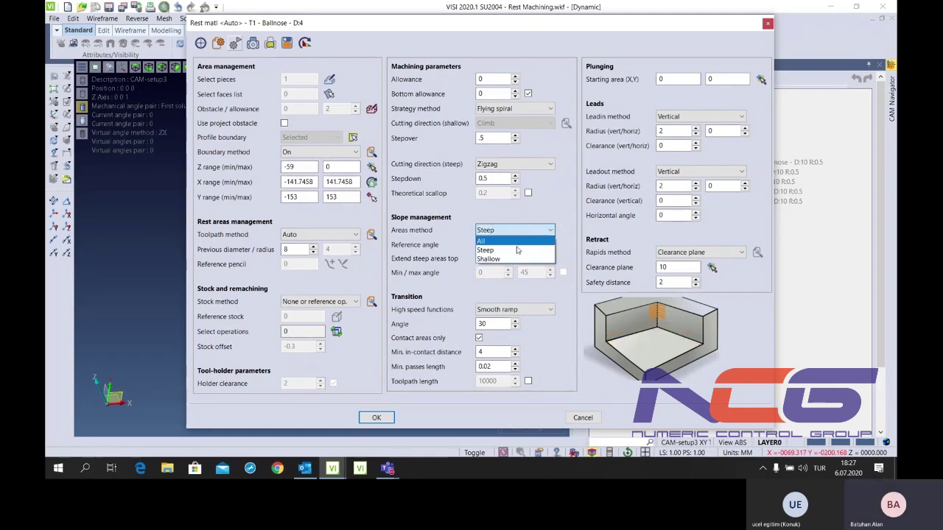
left_click(510, 260)
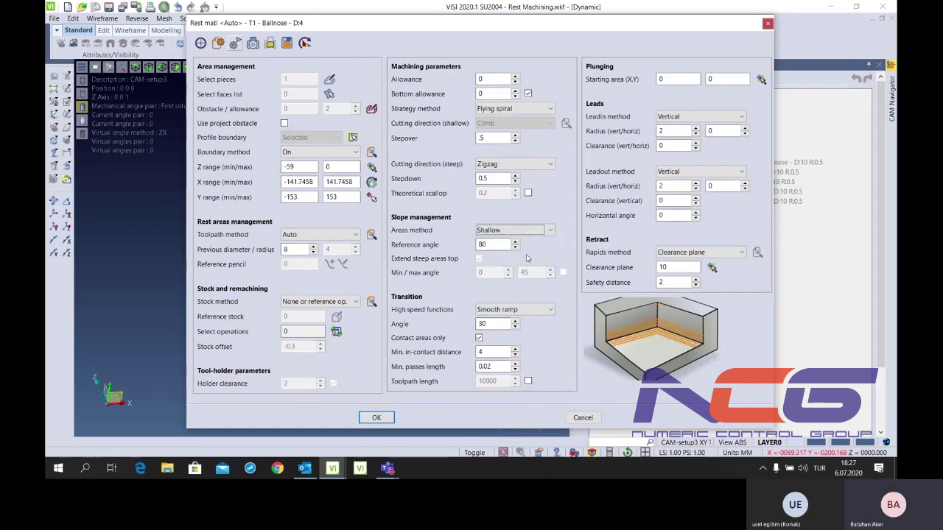
left_click(514, 230)
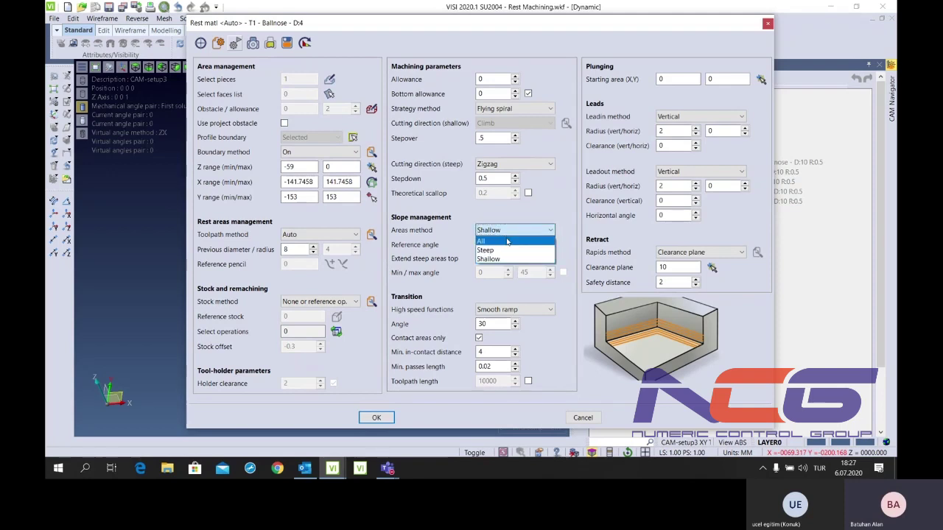
left_click(507, 241)
left_click(505, 243)
double_click(505, 243)
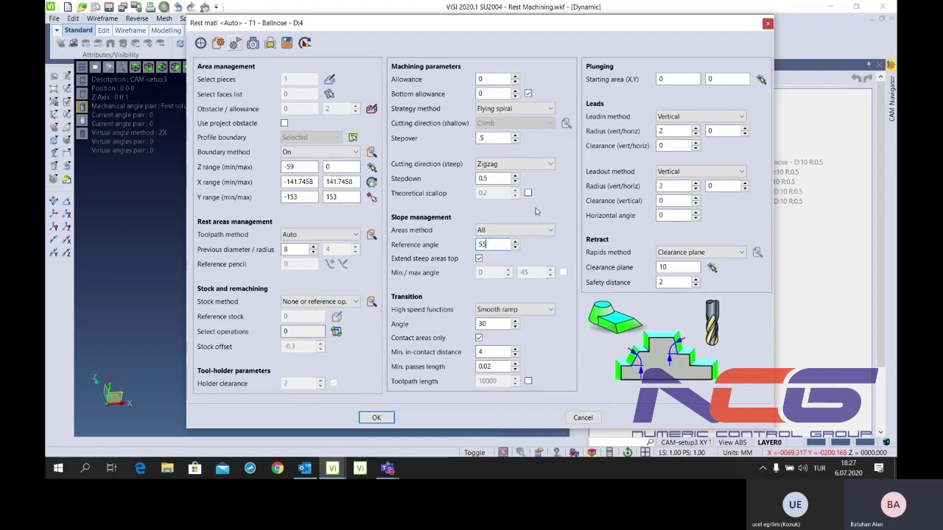
Keep high-speed transitions on Smooth ramp and adjust the minimum in-contact distance
left_click(503, 310)
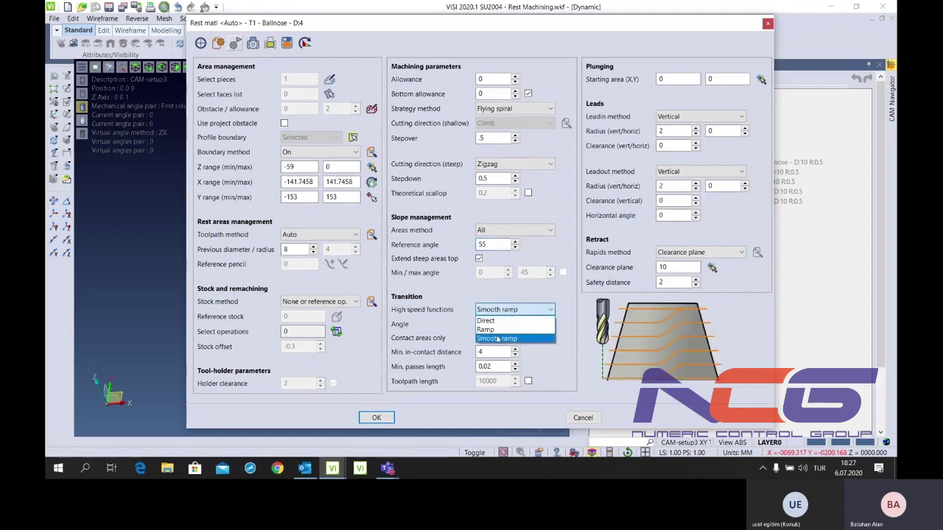
left_click(499, 329)
left_click(519, 309)
left_click(509, 327)
left_click(516, 309)
left_click(508, 340)
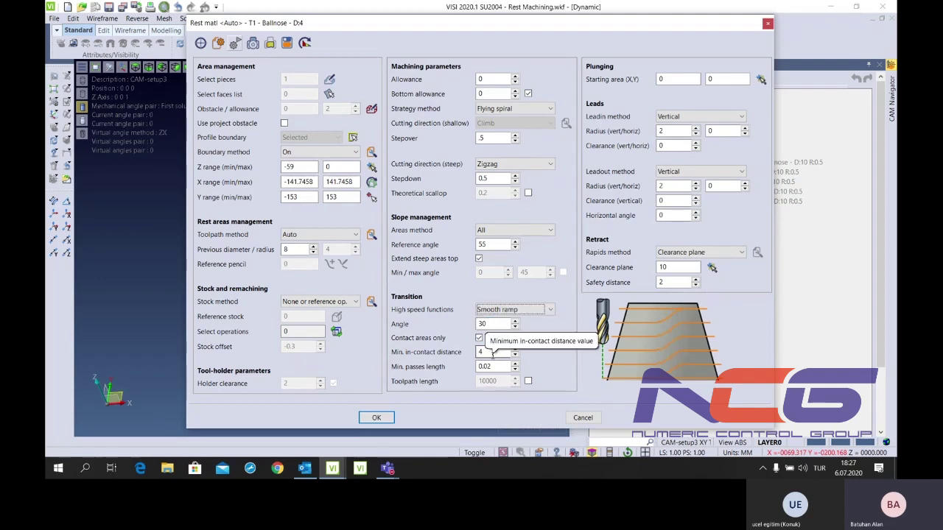
left_click(492, 353)
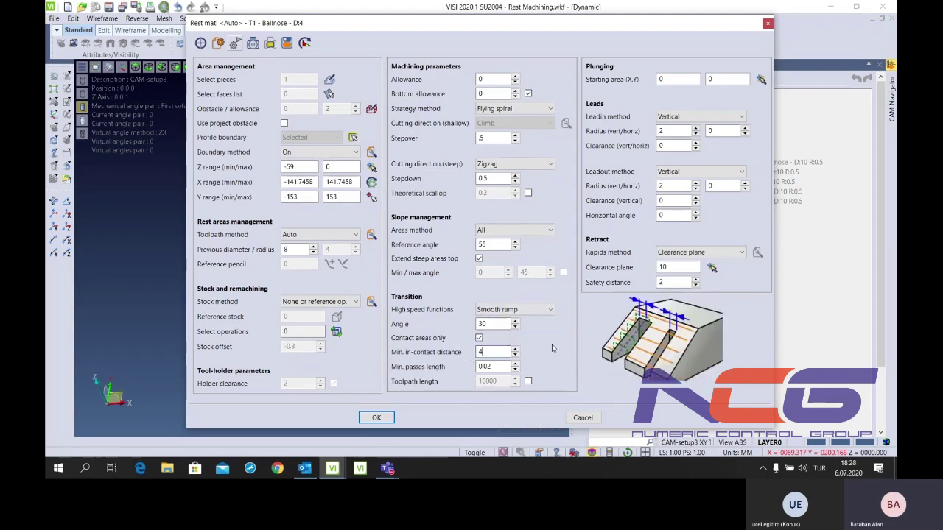
Make the lead-in horizontal, retract rapids to safety distance 5, and confirm, triggering the ball-nose error
left_click(689, 116)
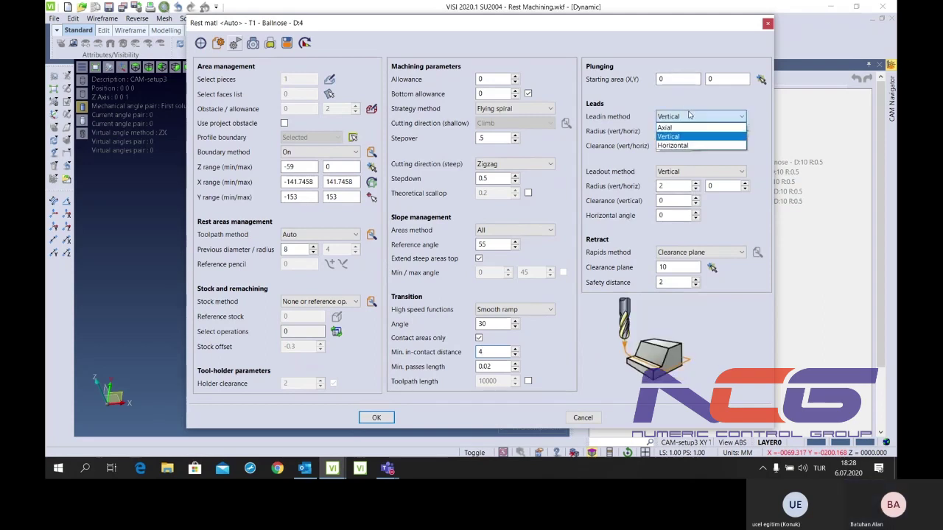
left_click(686, 145)
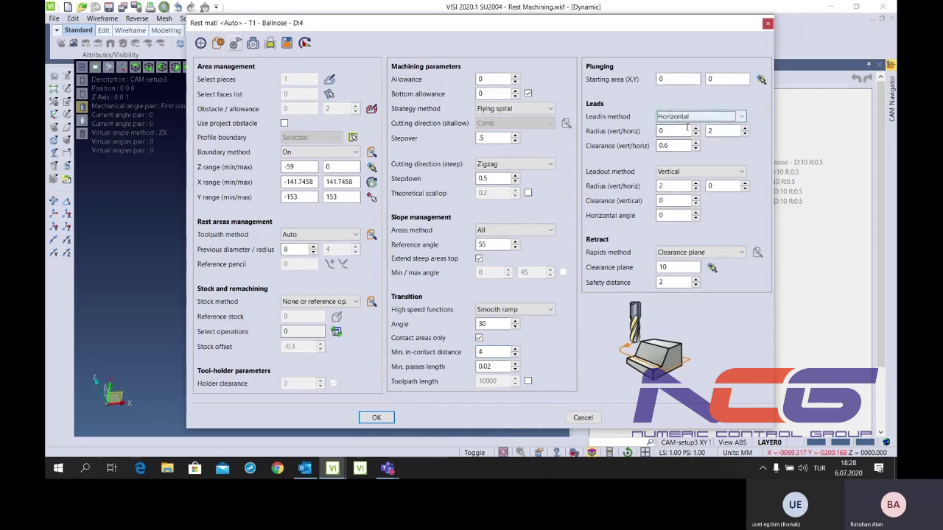
left_click(675, 187)
left_click(677, 200)
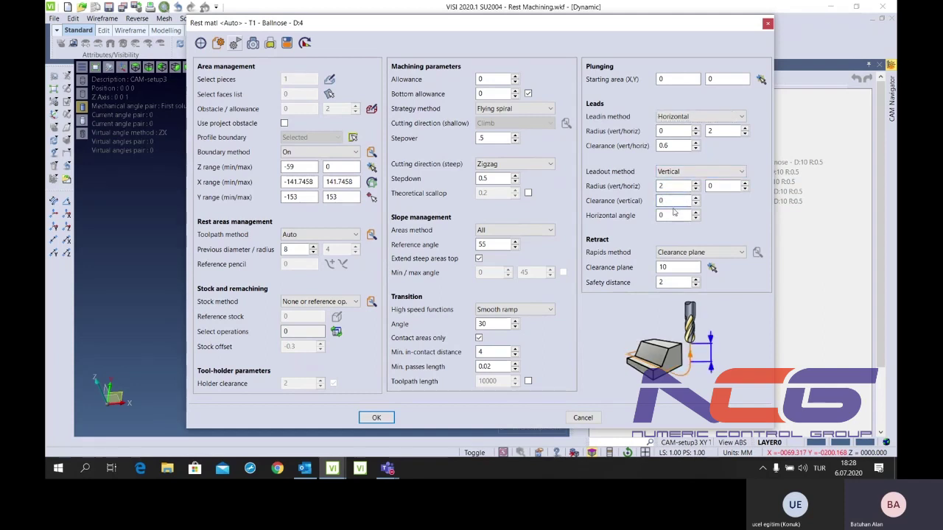
left_click(712, 252)
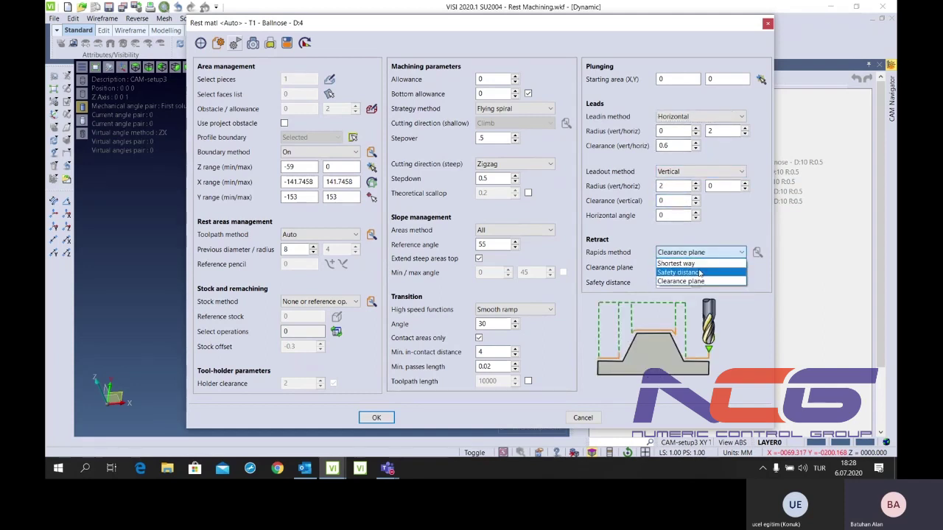
left_click(689, 270)
type("100")
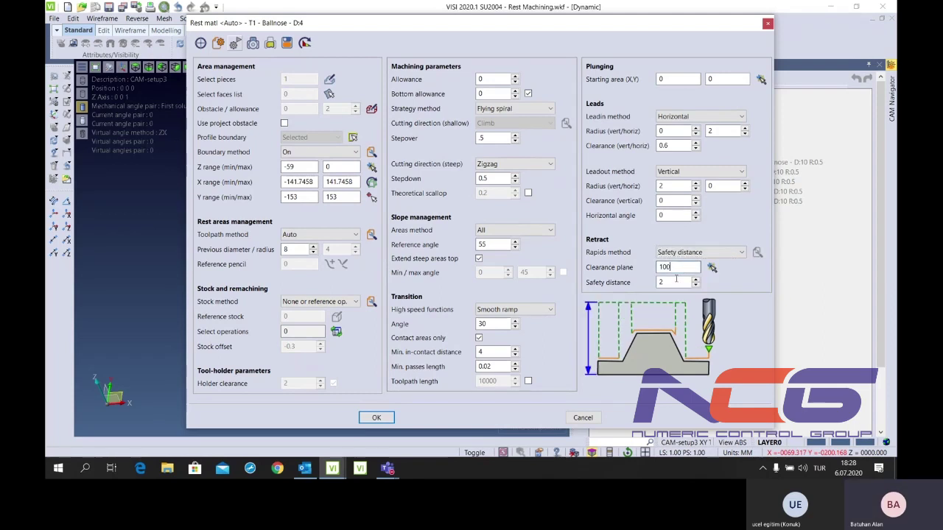
key("Tab")
type("5")
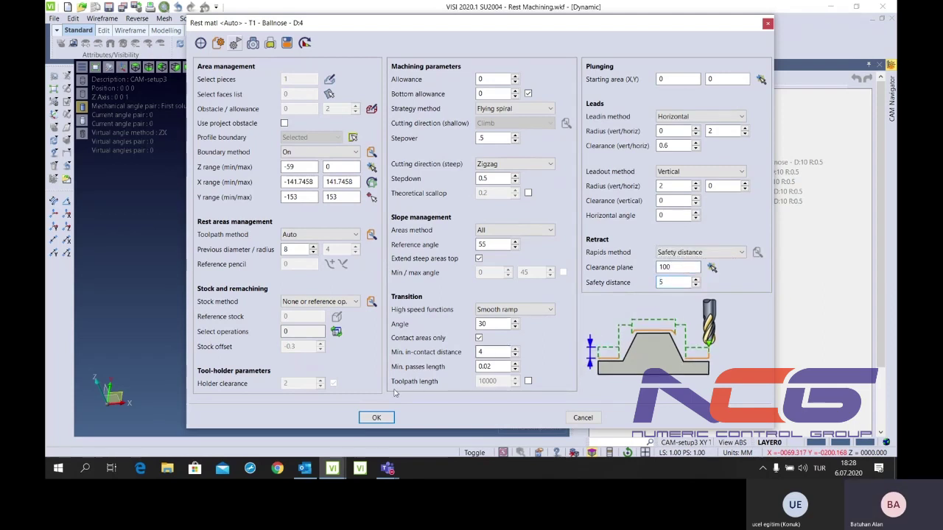
left_click(376, 417)
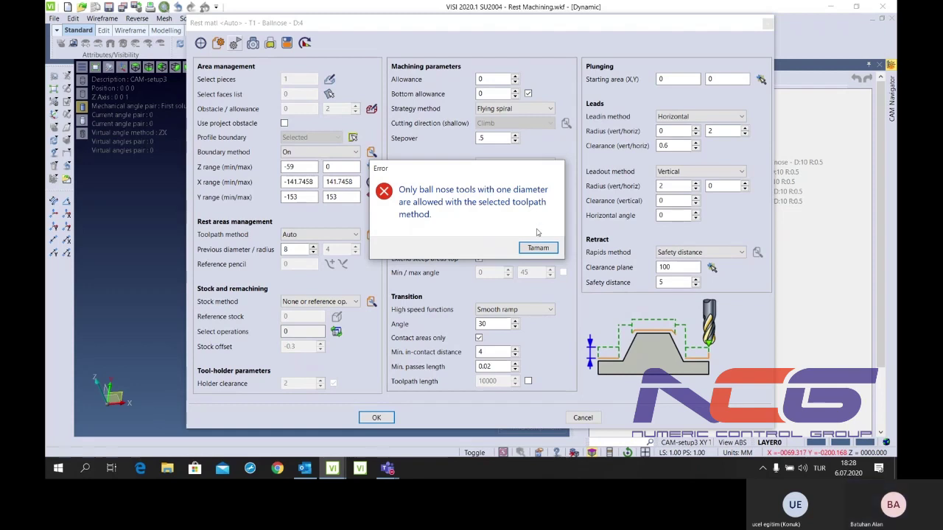
Dismiss the ball-nose error, switch the toolpath method to By rest areas, and accept operation 11
left_click(538, 248)
left_click(339, 235)
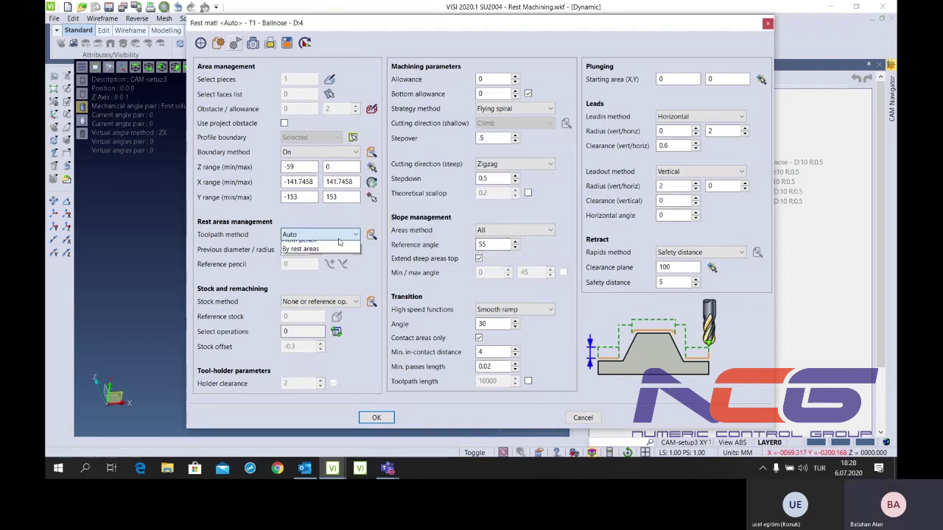
left_click(335, 248)
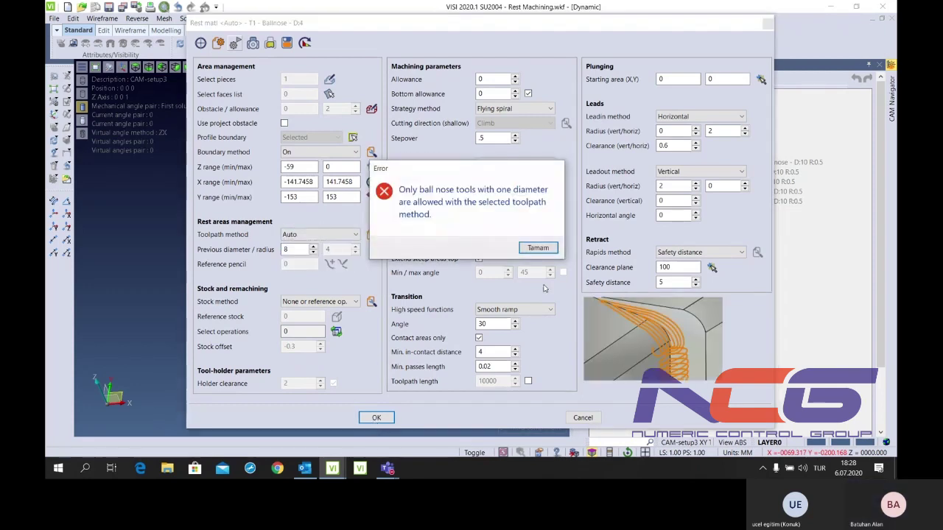
left_click(538, 247)
left_click(339, 235)
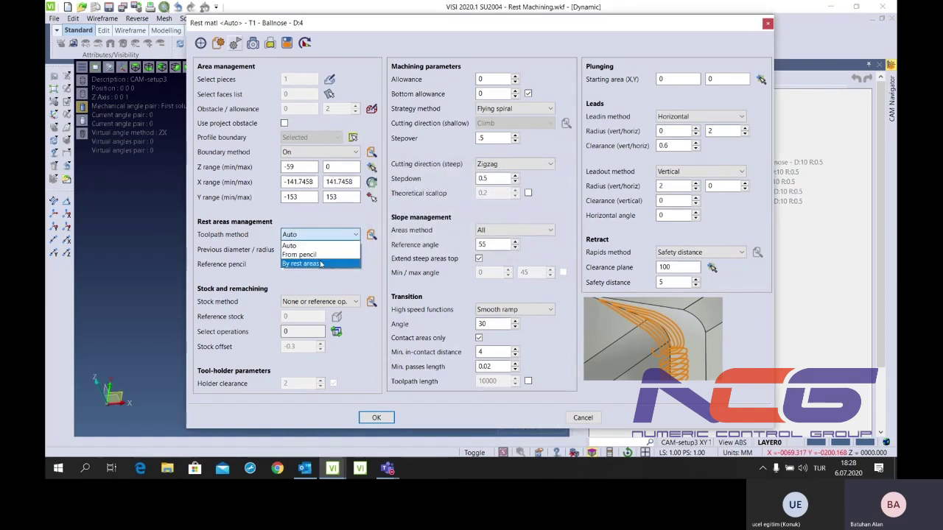
left_click(320, 264)
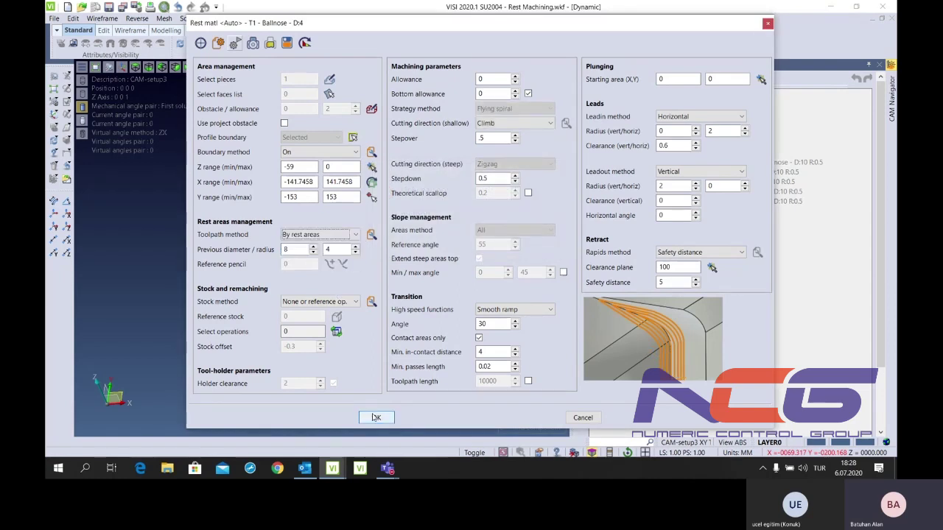
left_click(375, 418)
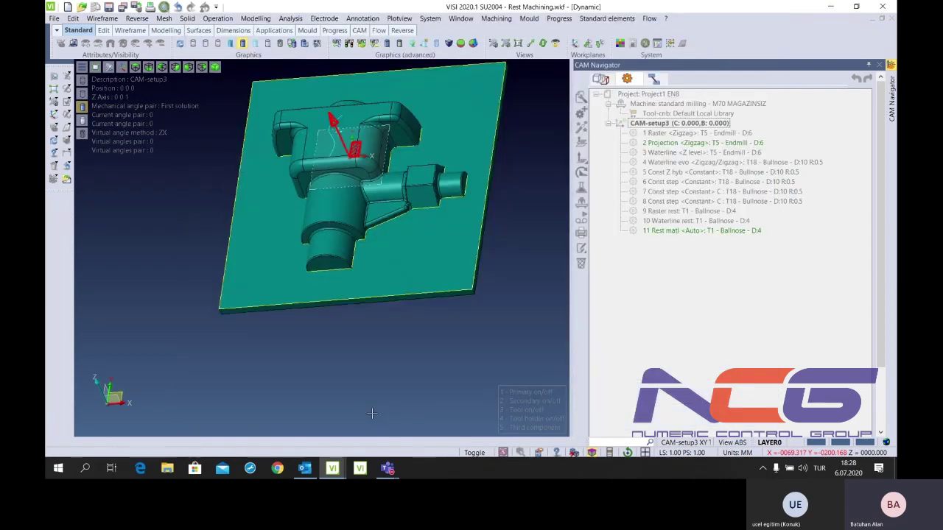
Add operation 12, an Auto rest-material operation using the 4 mm ballnose on the plate boundary
left_click(713, 230)
right_click(679, 124)
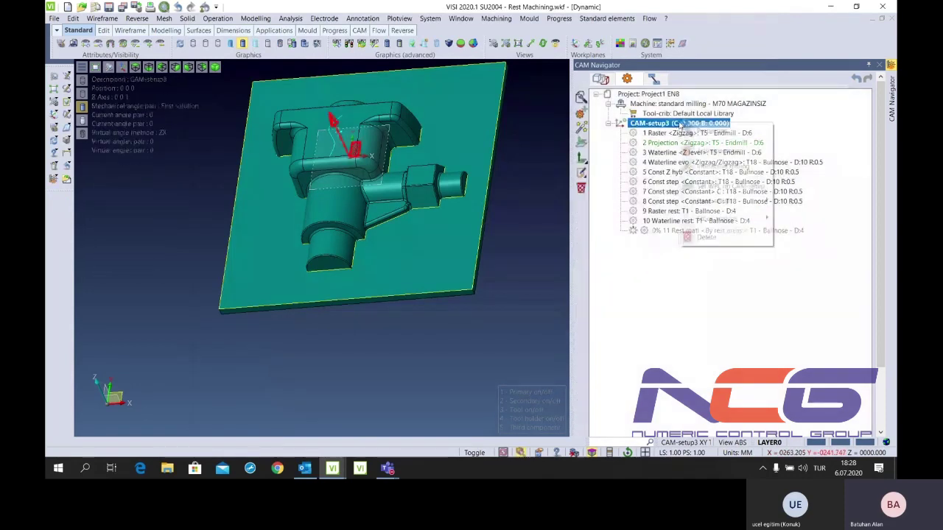
left_click(513, 243)
left_click(314, 357)
left_click(340, 342)
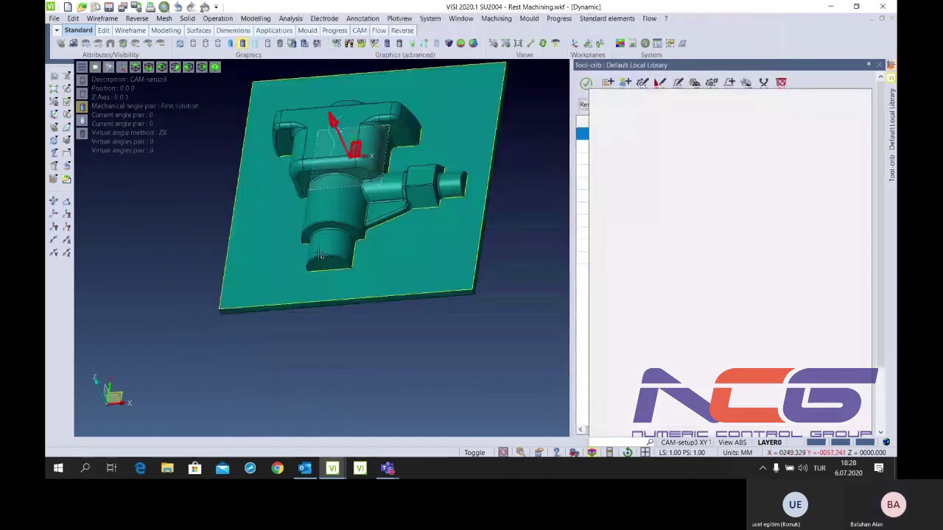
left_click(376, 417)
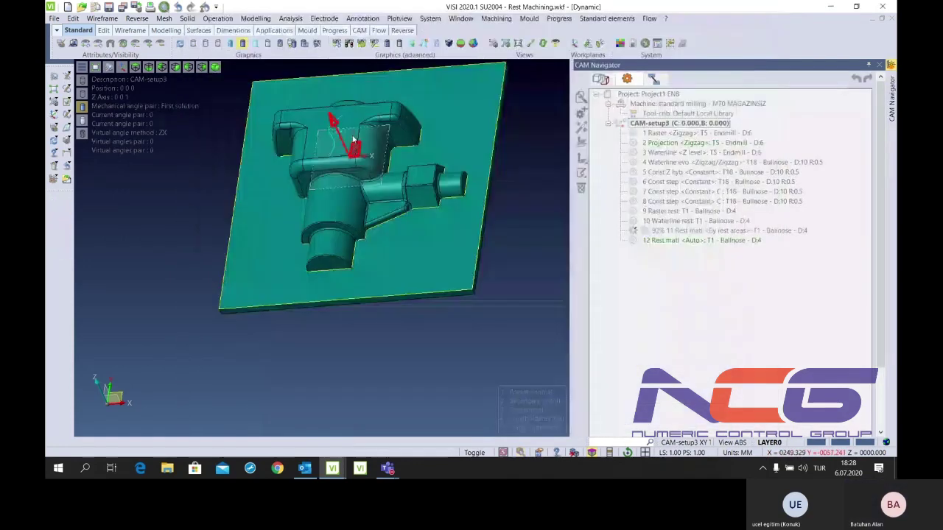
left_click(294, 300)
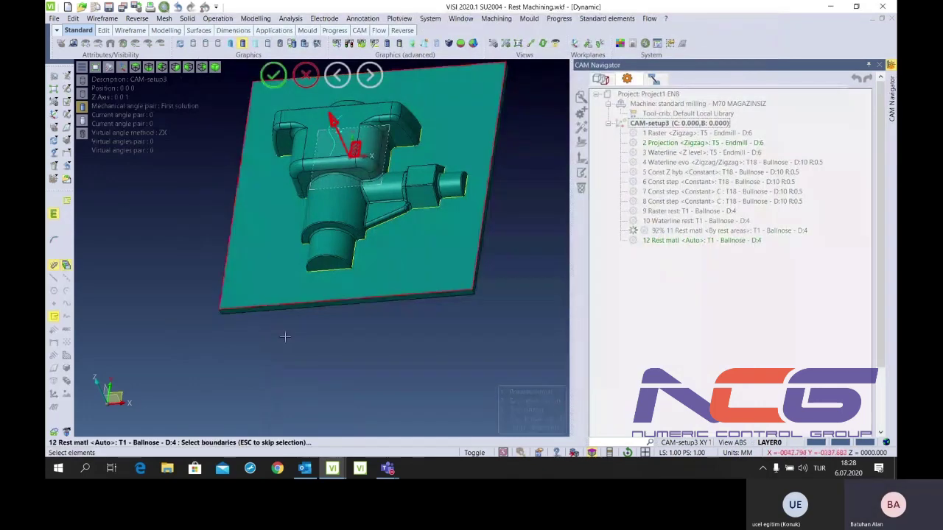
left_click(612, 393)
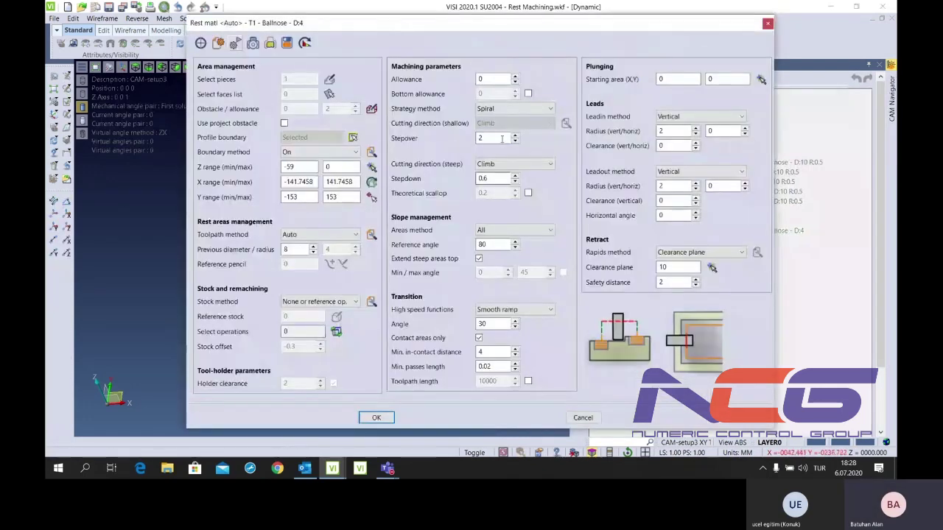
Set strategy Flying spiral, stepover/stepdown 0.5, steep direction Zigzag and reference angle 55
left_click(513, 108)
left_click(508, 137)
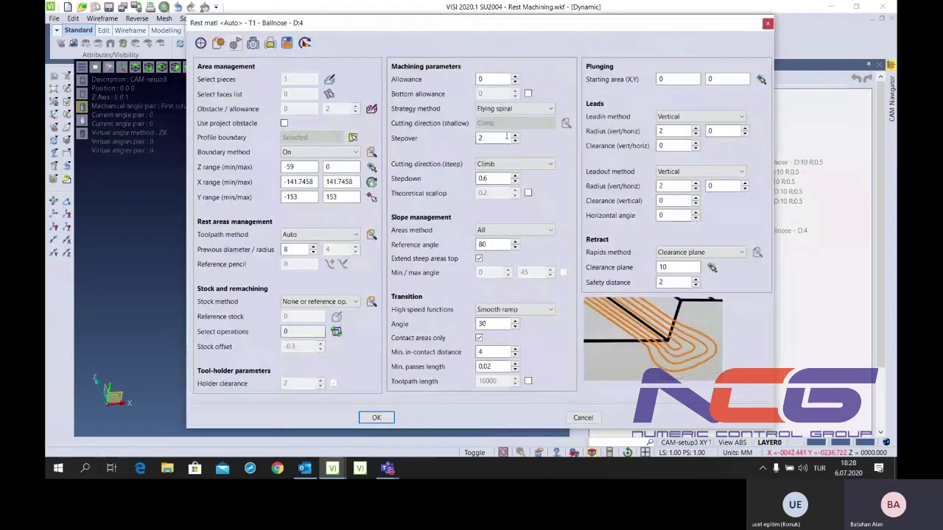
key("BackSpace")
type(".5")
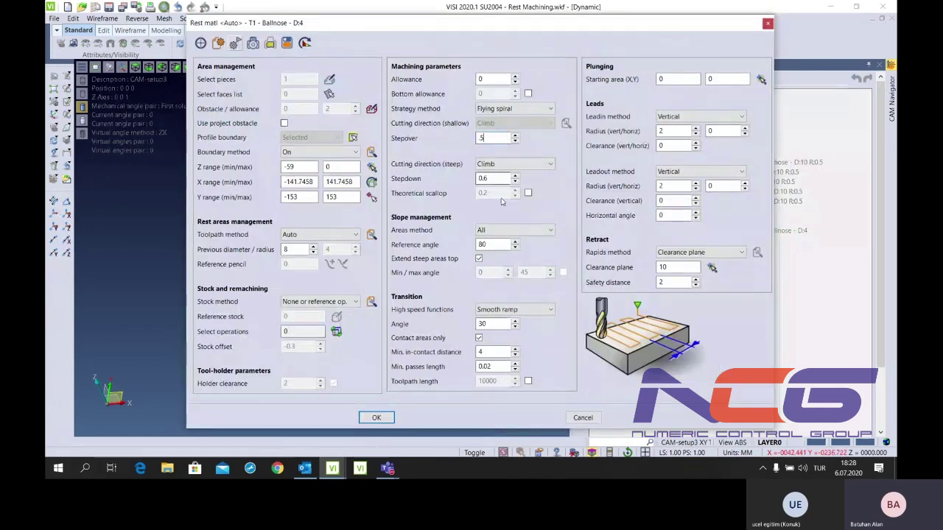
double_click(501, 178)
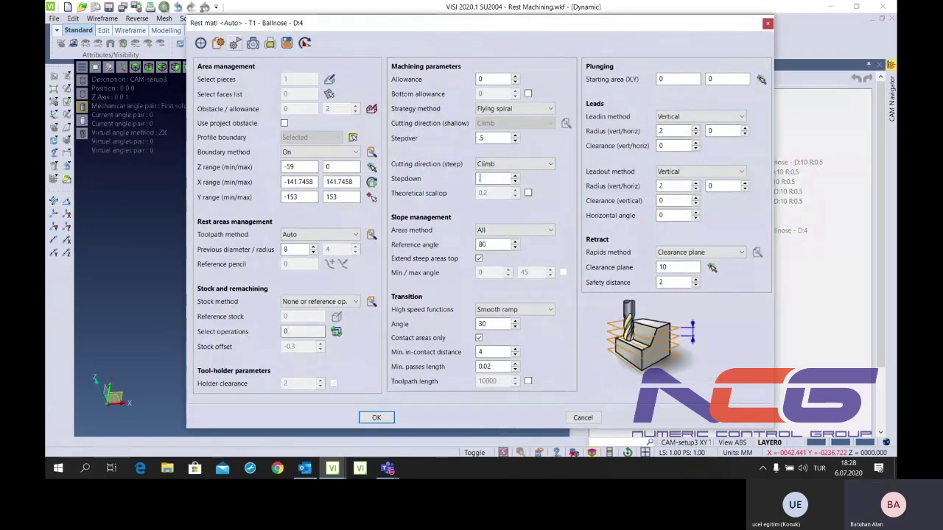
type(".5")
left_click(514, 163)
left_click(494, 192)
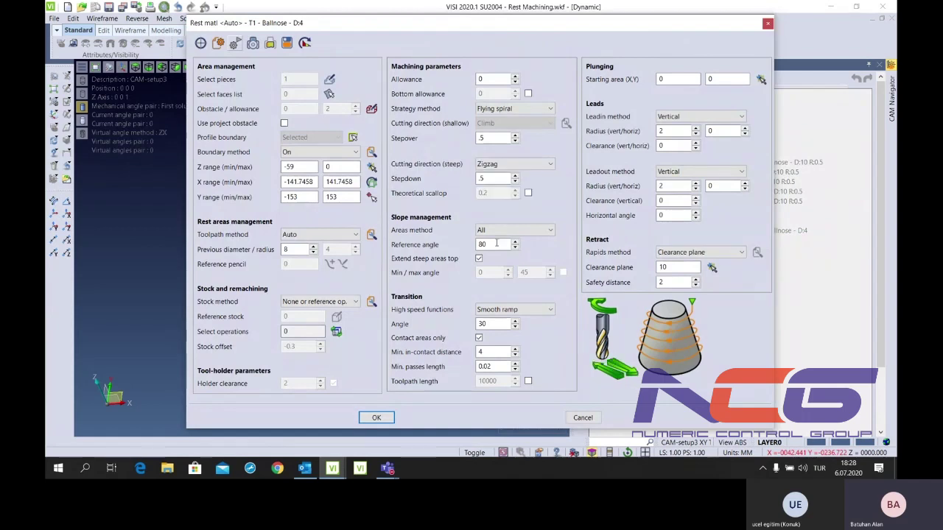
double_click(496, 244)
type("55")
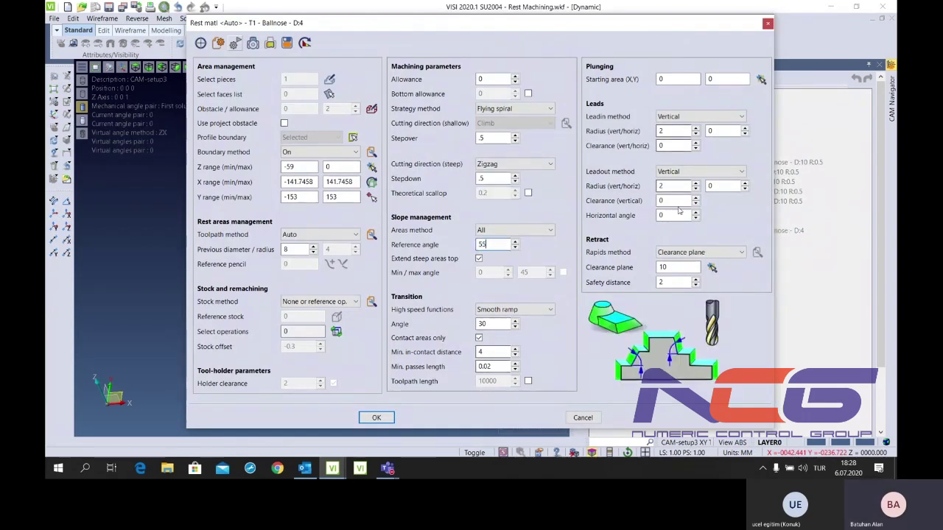
Switch rapids to safety distance with clearance 100 and safety 5, then confirm the settings
left_click(699, 252)
left_click(677, 274)
left_click(678, 267)
type("0")
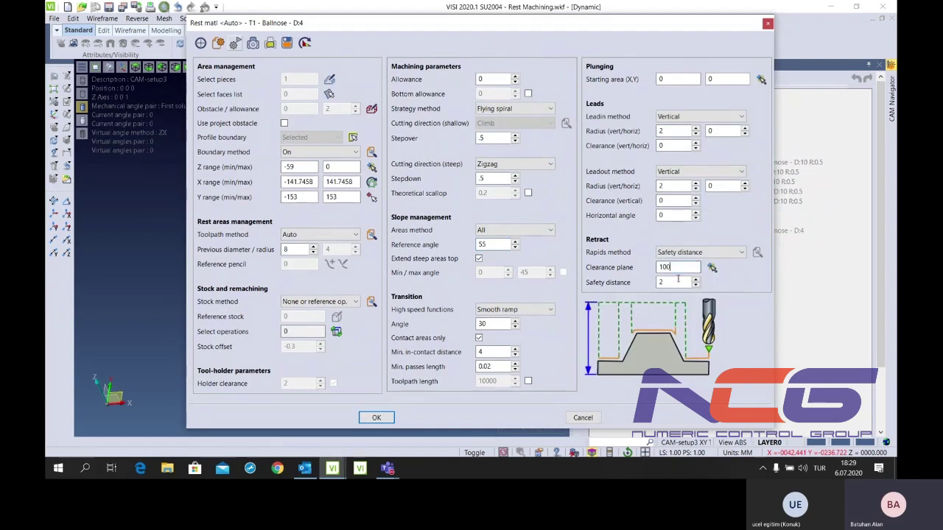
double_click(670, 282)
type("5")
left_click(376, 417)
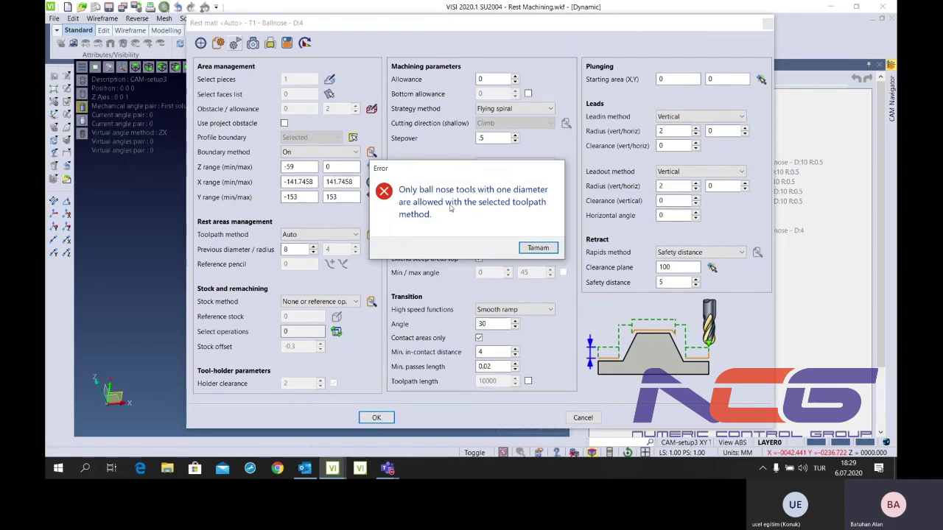
Dismiss the ball-nose error and try the From pencil toolpath method before reverting to Auto
left_click(537, 248)
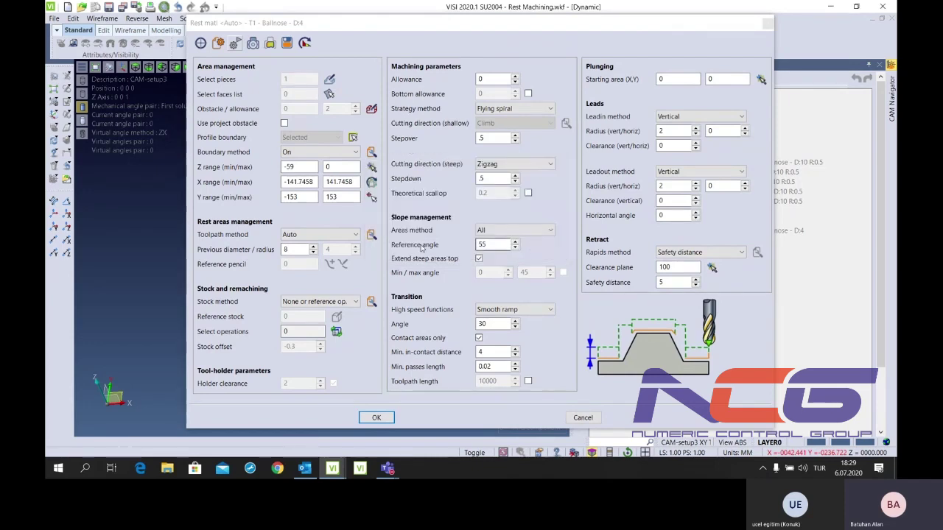
left_click(355, 234)
left_click(356, 234)
left_click(366, 234)
left_click(317, 254)
left_click(352, 235)
left_click(343, 244)
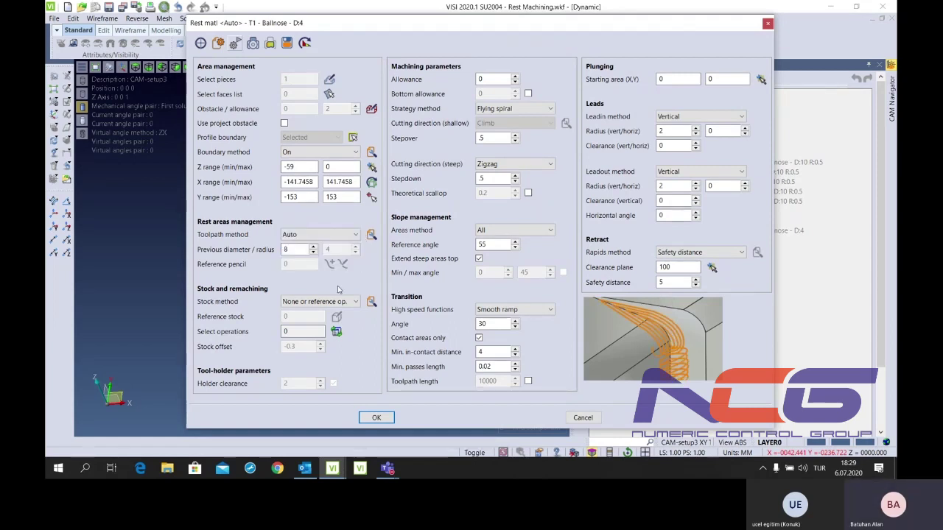
Set the pencil stroke method to Angular, then From guide toolpath, in the pencil properties
left_click(372, 235)
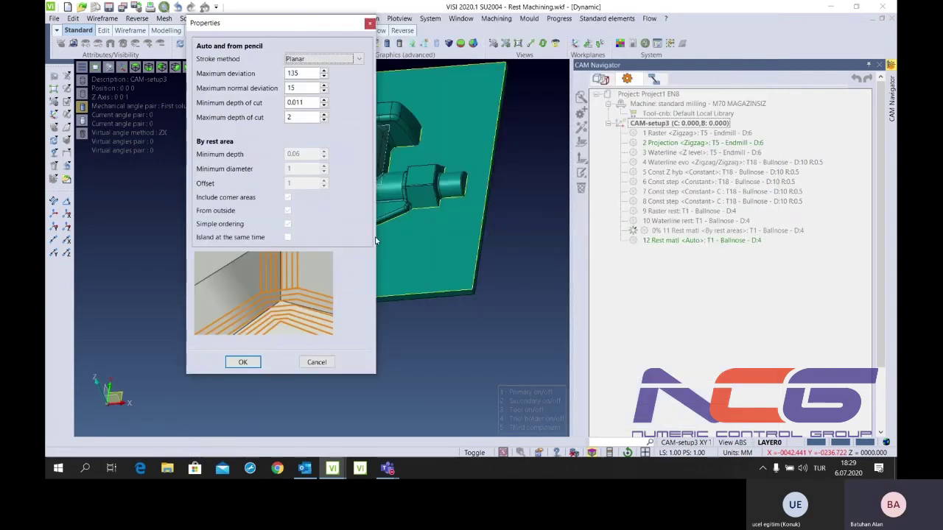
left_click(324, 59)
left_click(321, 71)
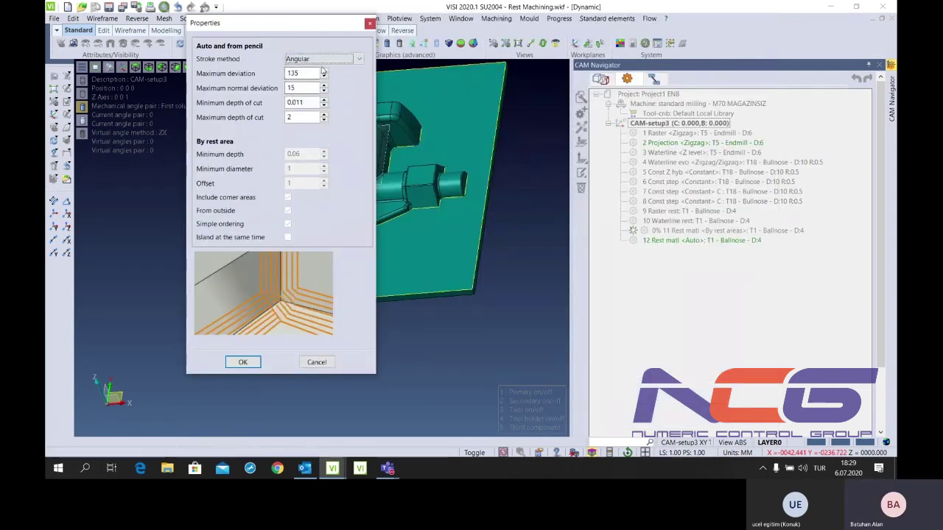
key("Down")
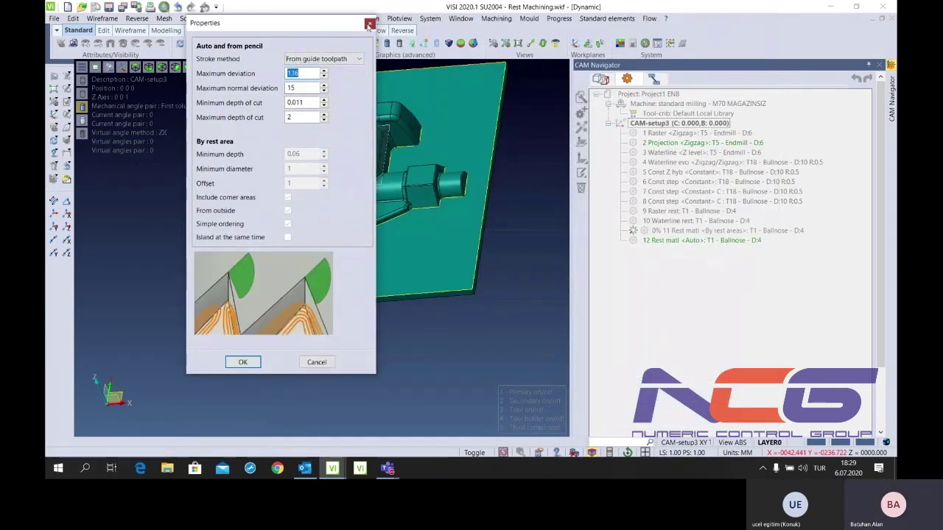
left_click(369, 25)
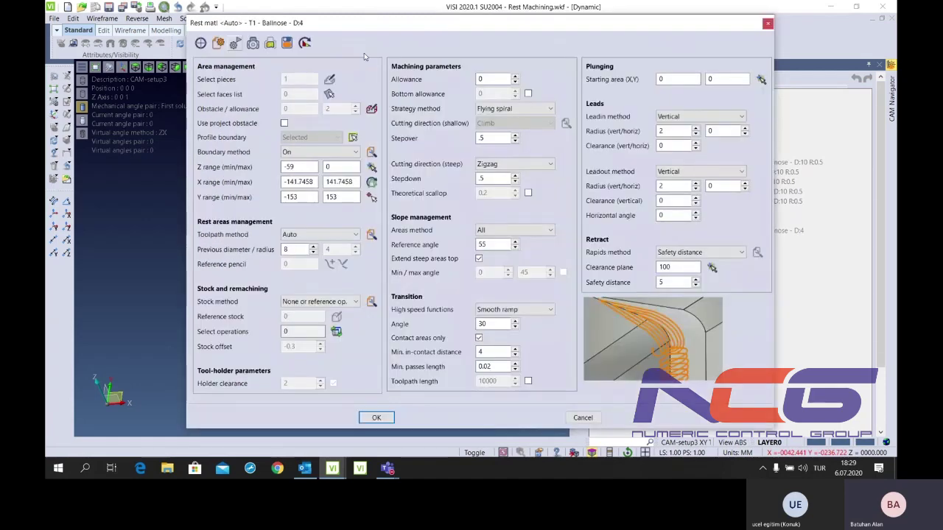
Try previous diameters of 10 and then 4, dismissing the ball-nose tool error each time
double_click(301, 251)
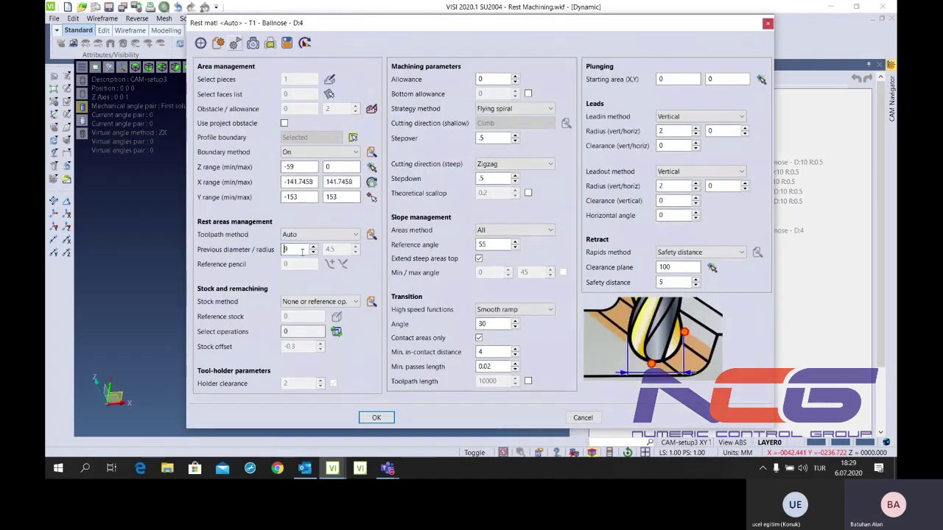
type("10")
key("Return")
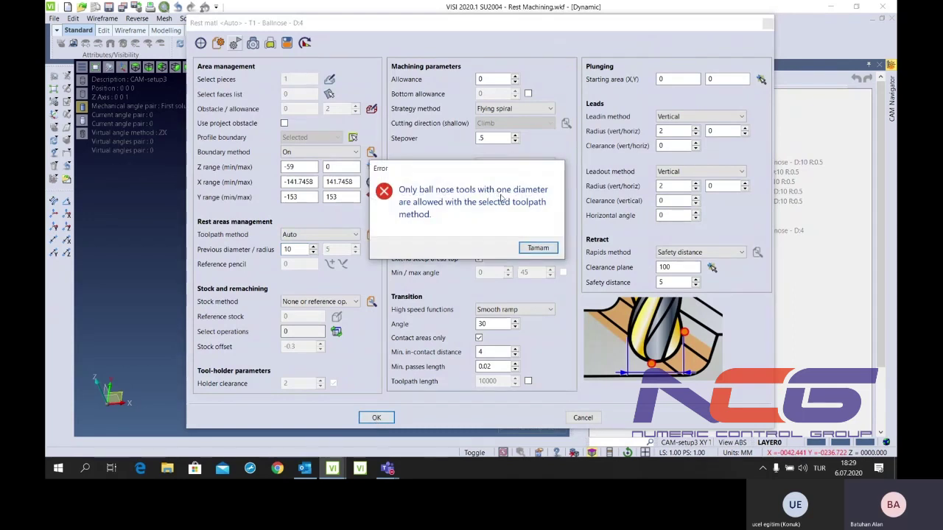
left_click(537, 247)
double_click(308, 248)
type("4")
key("Return")
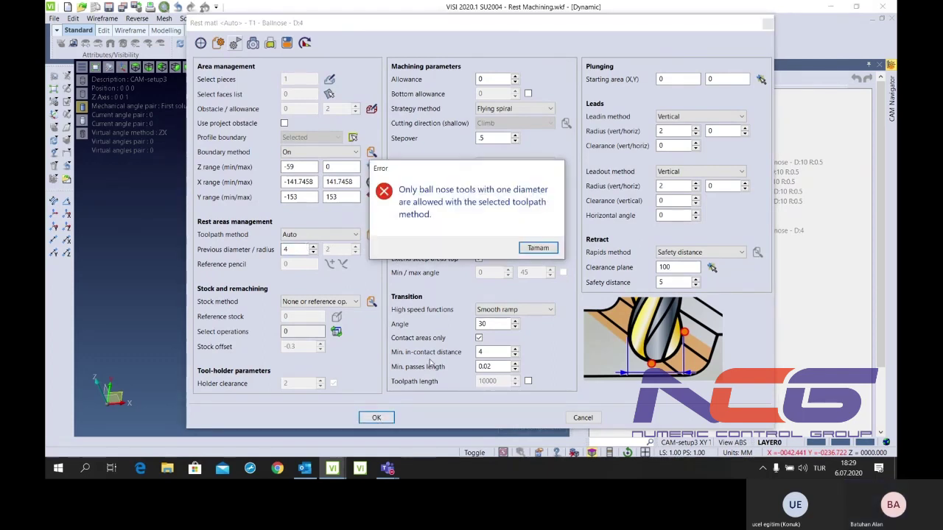
left_click(537, 248)
Try By rest areas, revert to Auto, cancel operation 12's dialog, and display operation 11's toolpath
left_click(324, 234)
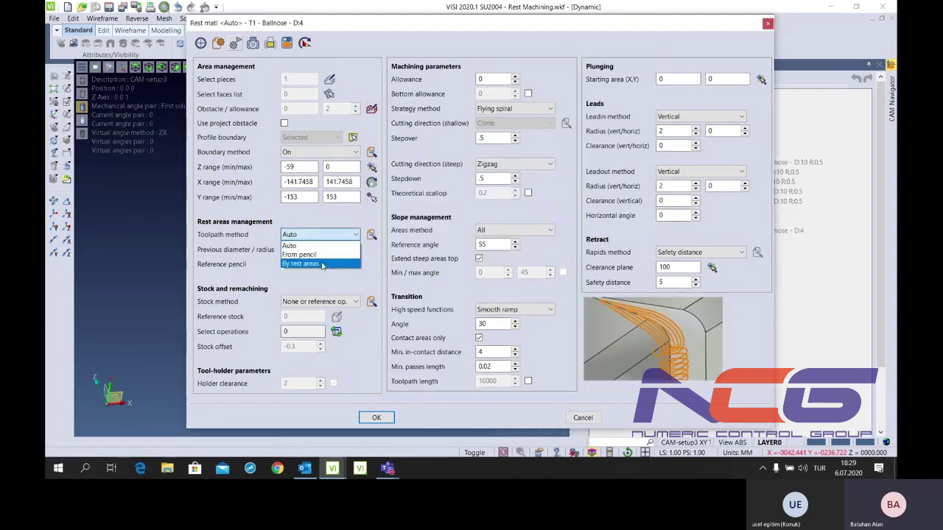
left_click(321, 264)
left_click(332, 235)
left_click(331, 235)
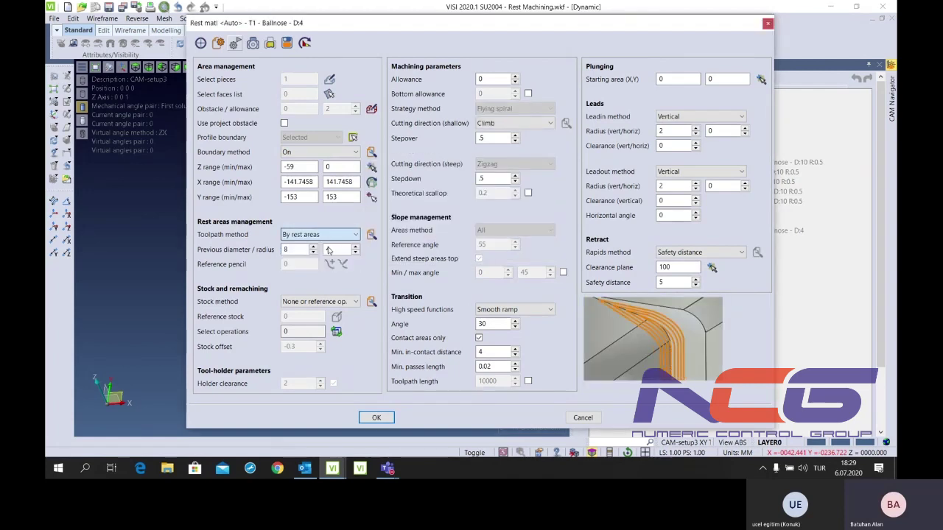
key("Up")
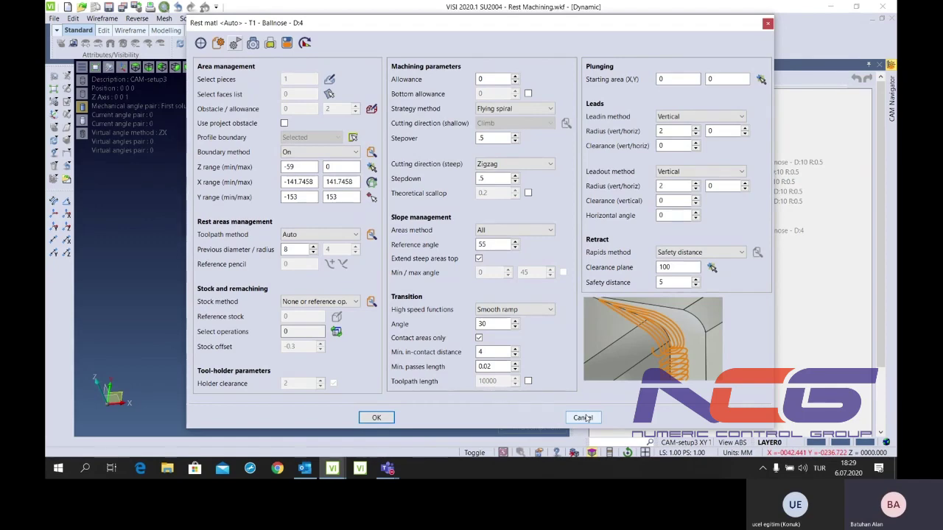
left_click(583, 417)
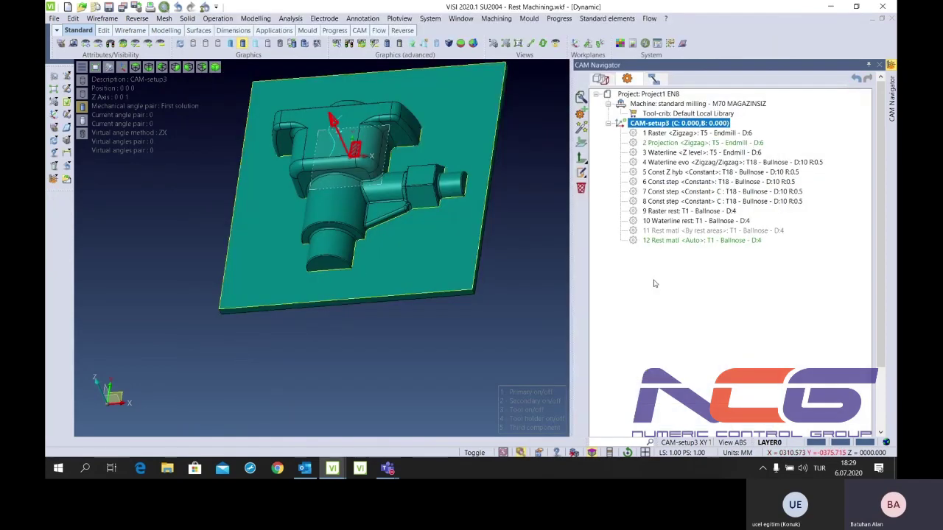
left_click(700, 231)
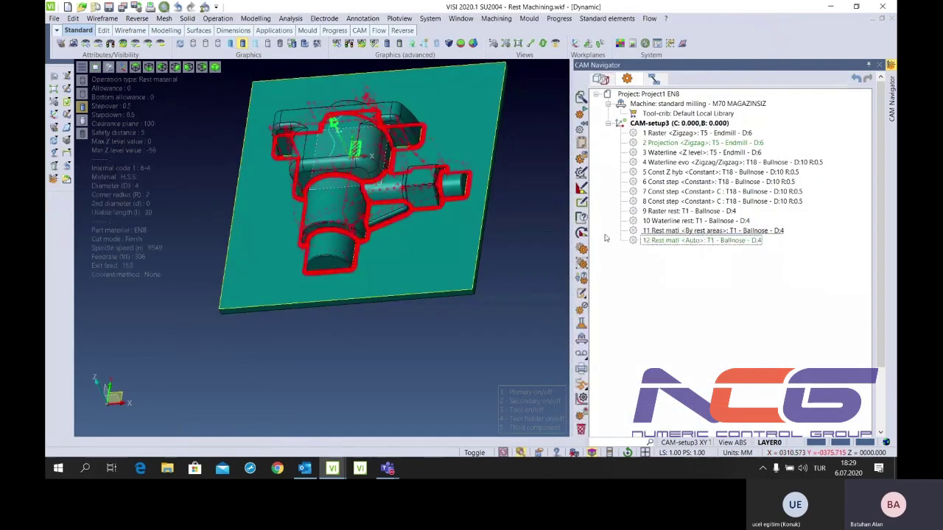
Inspect operation 11's toolpath from the front, orbiting around the arches, and briefly open its parameters
scroll(398, 243, "down", 3)
scroll(398, 243, "up", 3)
scroll(394, 234, "up", 2)
scroll(389, 225, "up", 2)
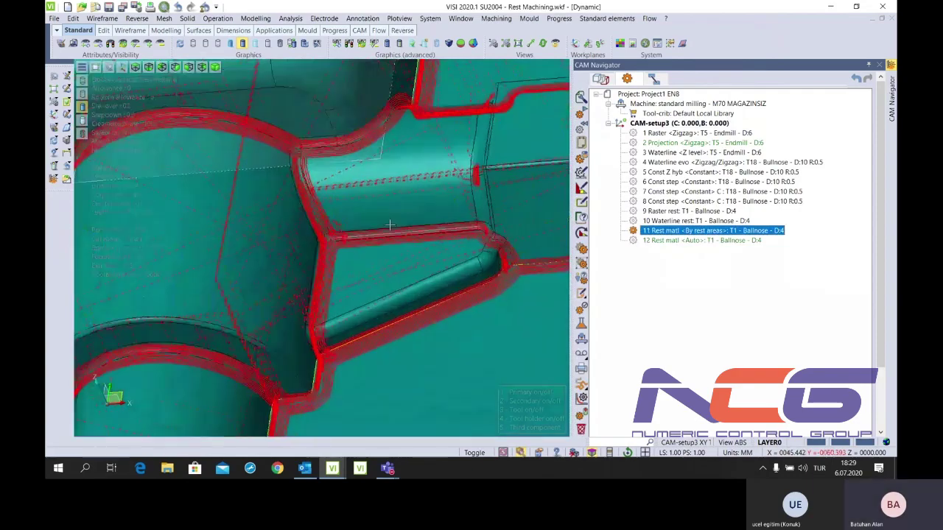
key("KP_1")
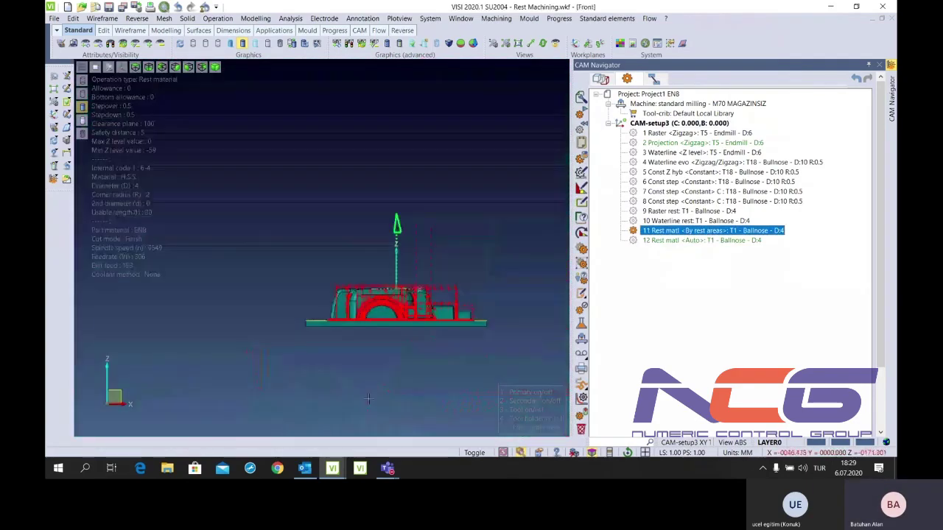
scroll(400, 310, "up", 3)
middle_click_drag(400, 310, 530, 265)
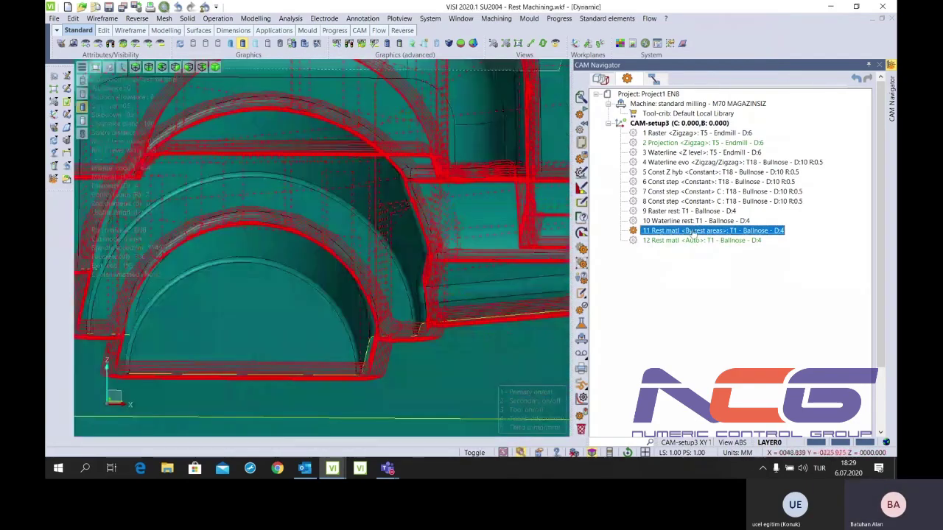
double_click(694, 232)
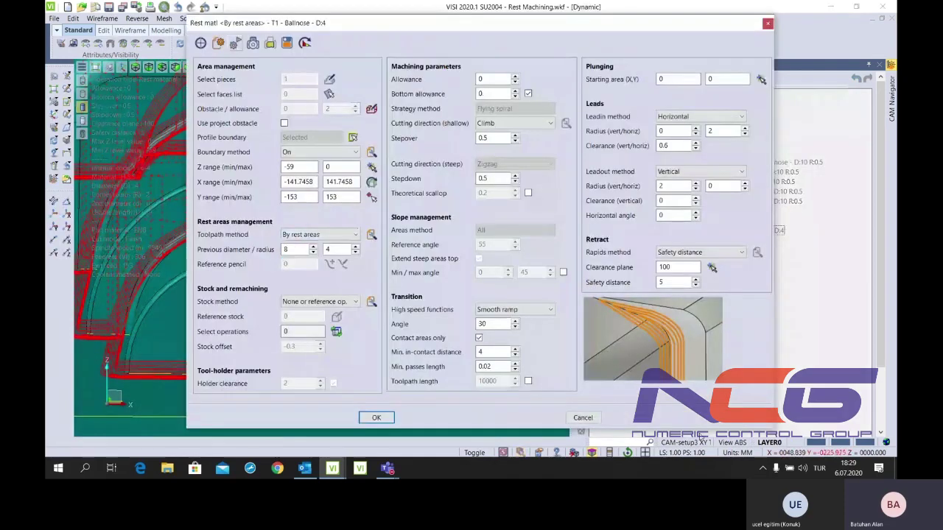
key("Escape")
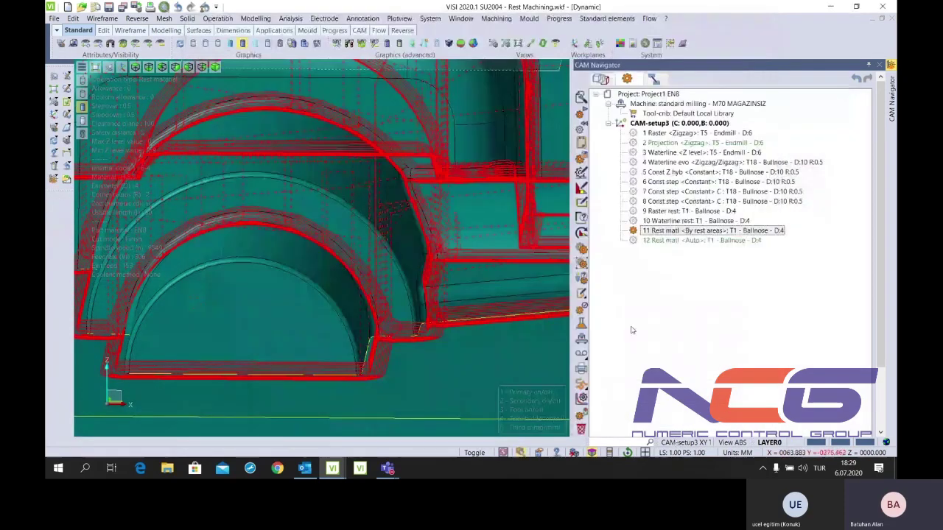
Zoom in and out over the toolpath, then reopen operation 11's By rest areas parameters
scroll(396, 318, "up", 2)
scroll(396, 318, "up", 2)
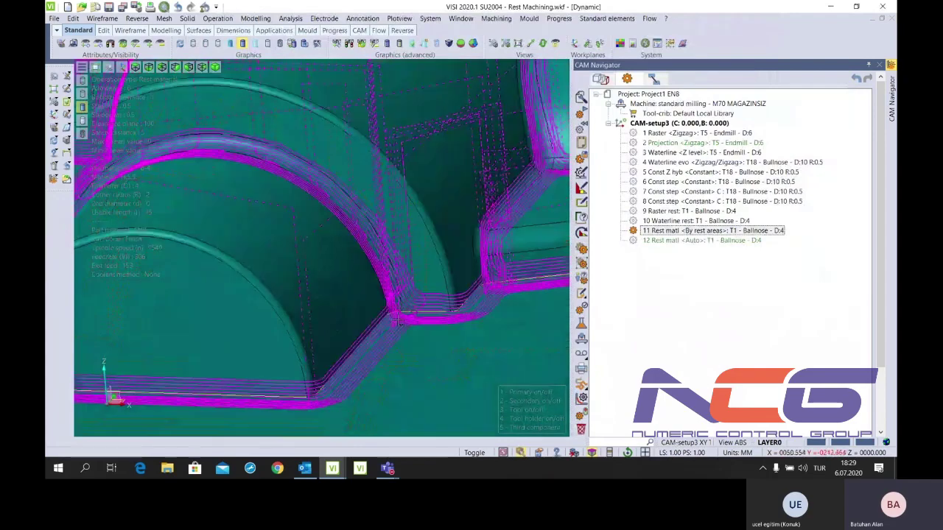
scroll(396, 318, "down", 3)
scroll(397, 333, "up", 3)
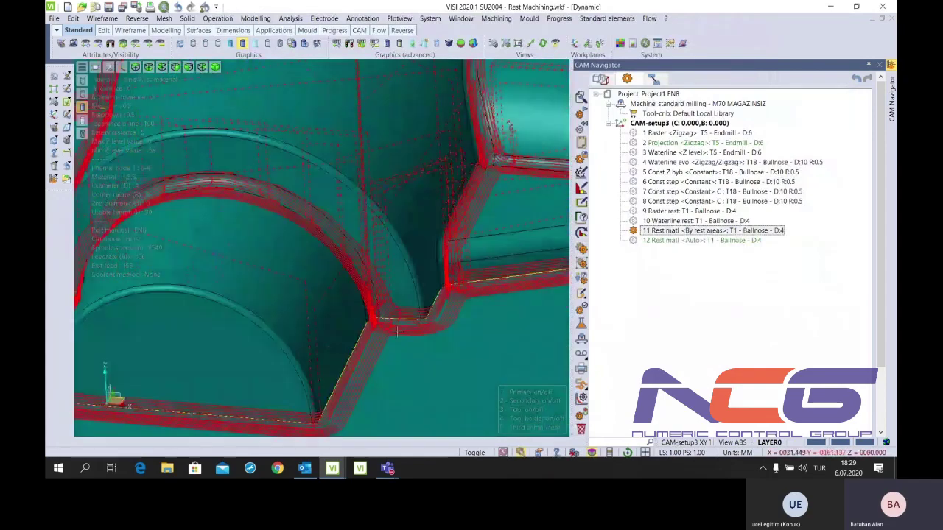
scroll(397, 333, "up", 2)
scroll(376, 321, "down", 3)
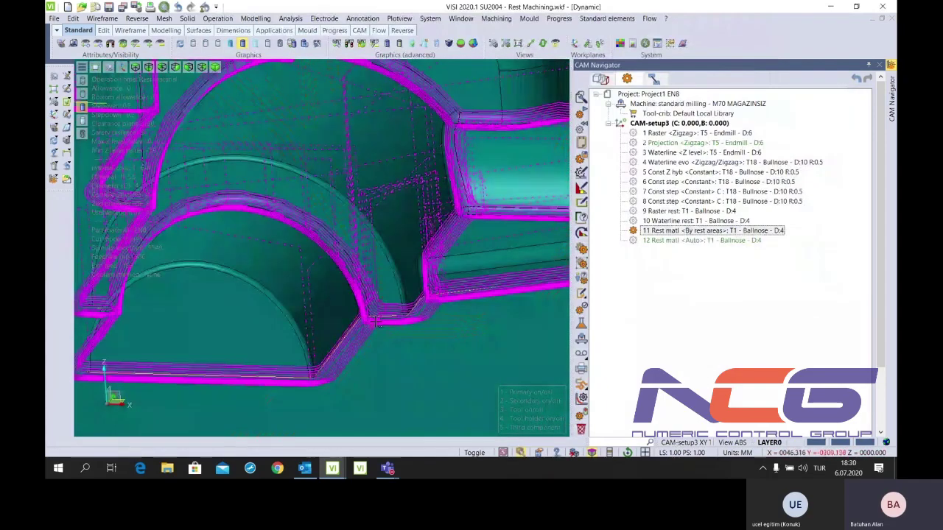
scroll(376, 321, "up", 2)
scroll(375, 322, "down", 3)
scroll(352, 159, "up", 3)
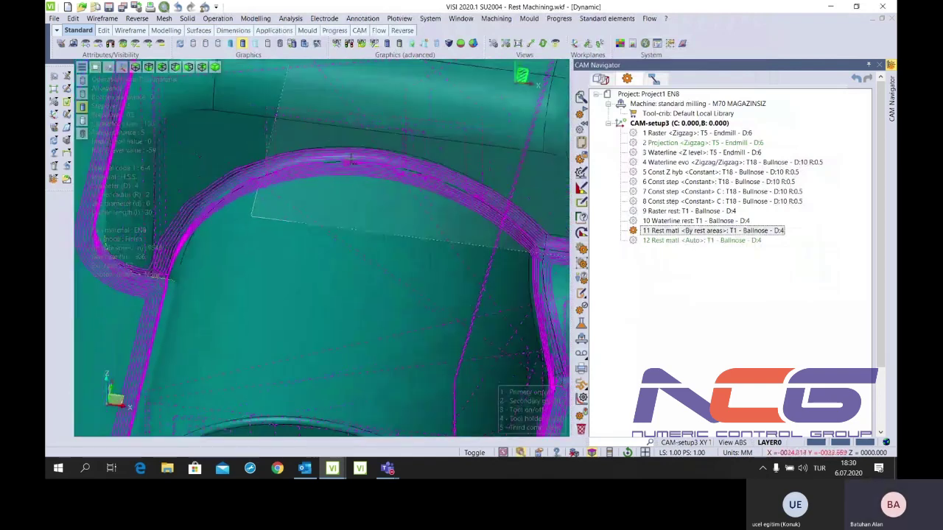
scroll(352, 157, "down", 3)
scroll(230, 183, "up", 3)
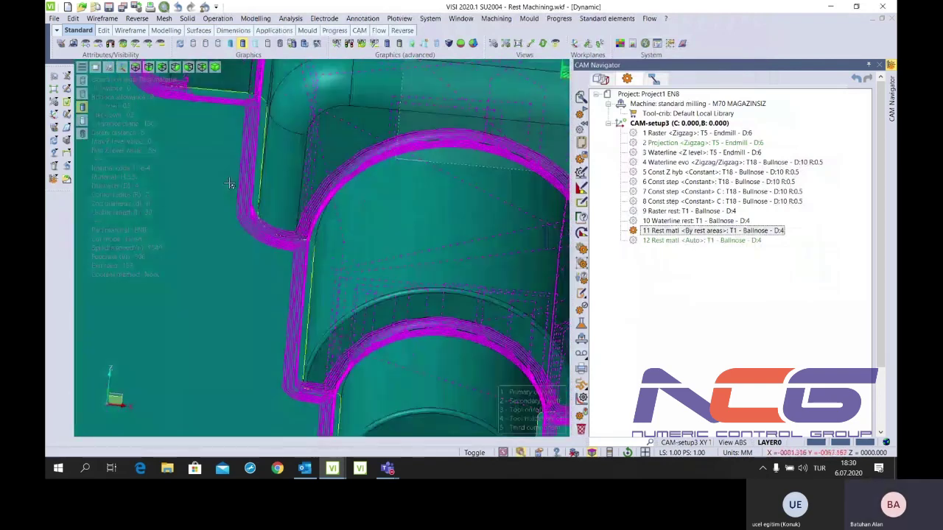
scroll(230, 184, "down", 3)
scroll(448, 181, "up", 2)
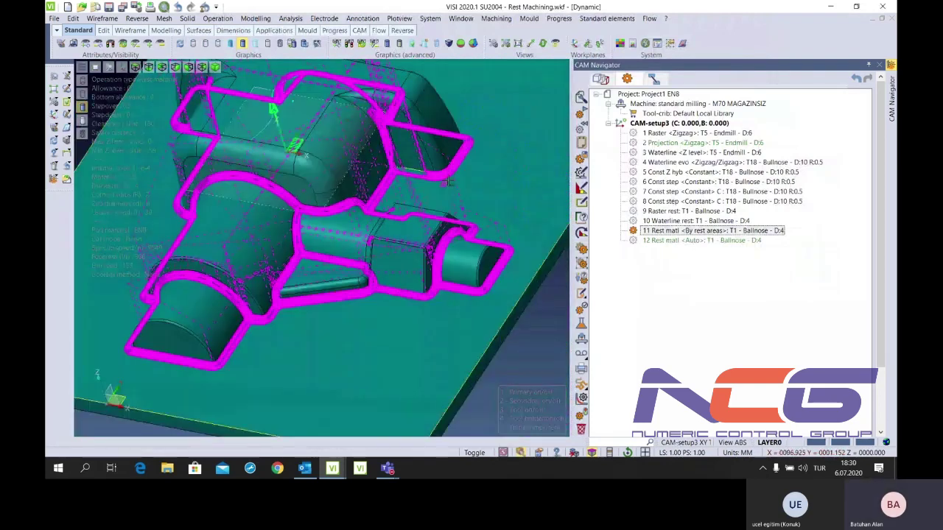
scroll(388, 136, "up", 3)
scroll(388, 137, "down", 3)
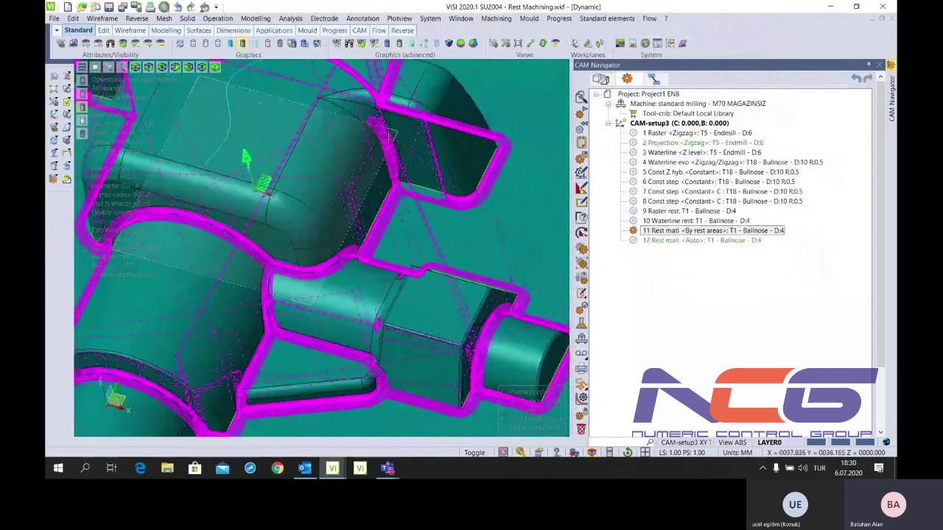
scroll(389, 134, "down", 3)
scroll(373, 162, "up", 3)
scroll(373, 162, "down", 3)
scroll(373, 162, "up", 1)
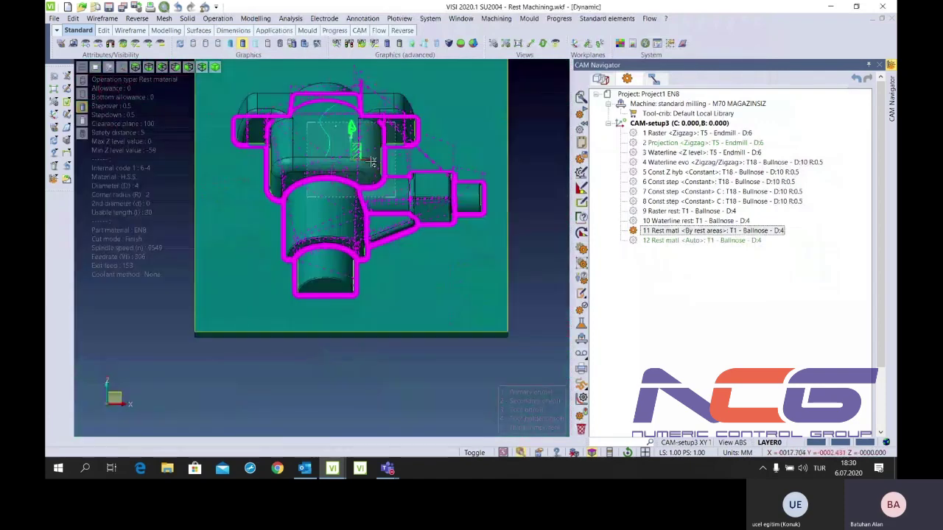
left_click(701, 240)
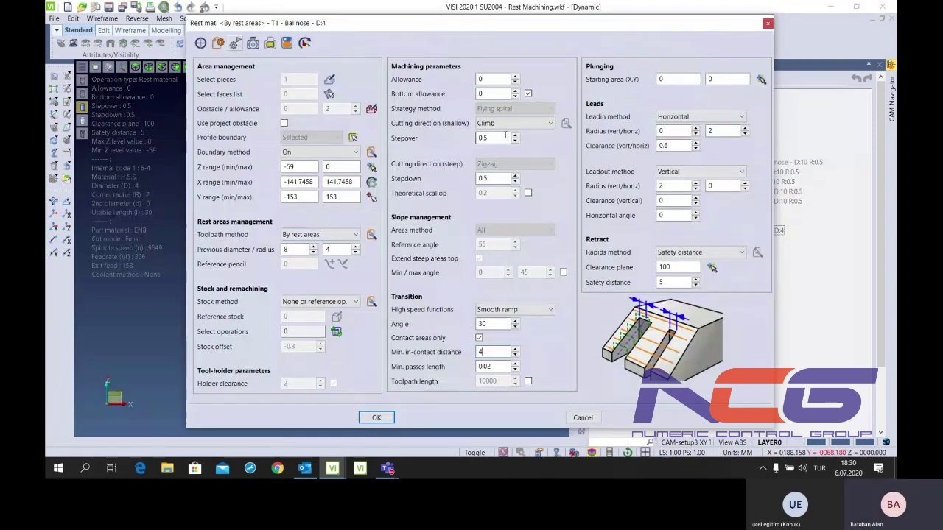
Set operation 11's shallow cutting direction to Zigzag and accept it
left_click(508, 123)
left_click(505, 152)
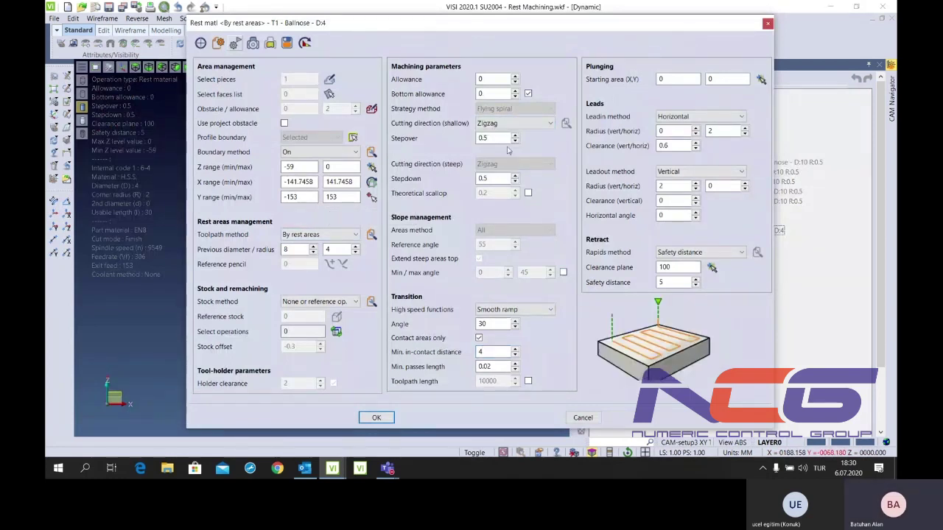
left_click(380, 418)
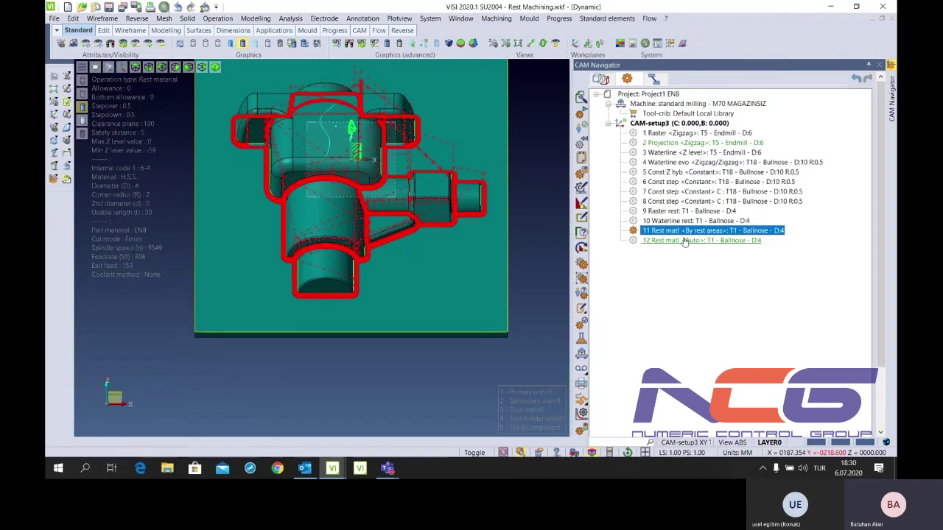
Reopen operation 12 with Auto kept, hit the ball-nose error, and cancel without changes
double_click(670, 240)
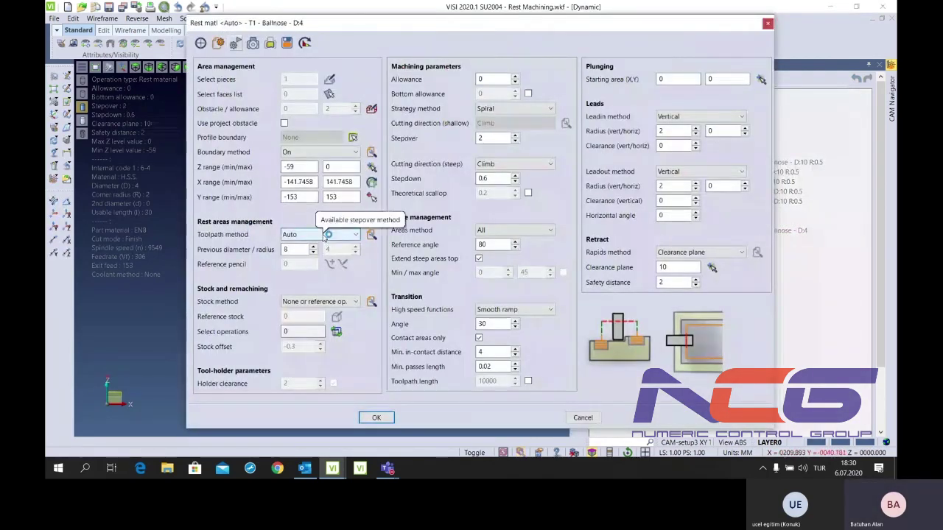
left_click(323, 234)
left_click(304, 246)
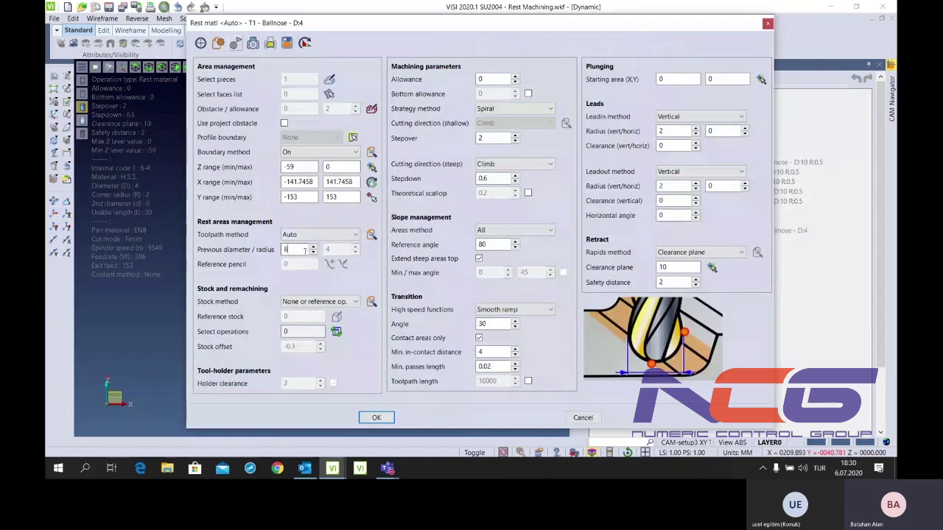
left_click(376, 418)
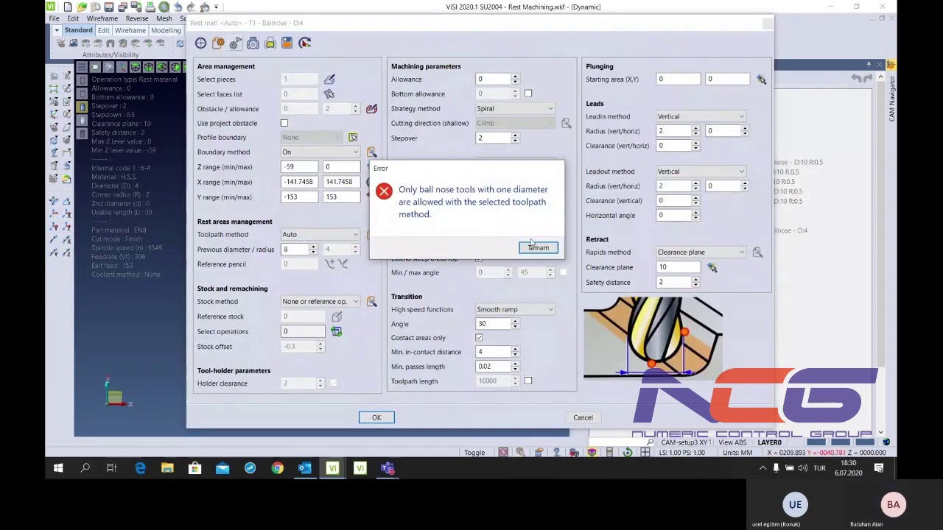
left_click(532, 244)
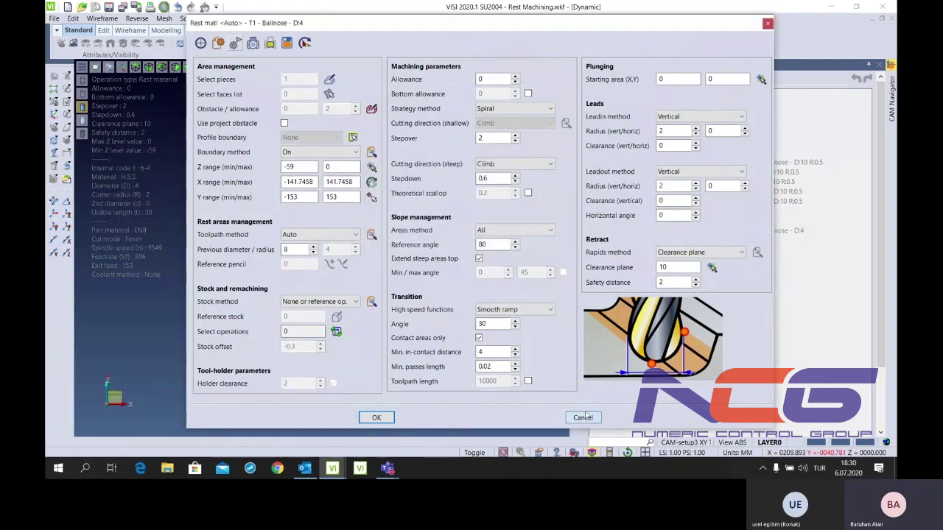
left_click(583, 418)
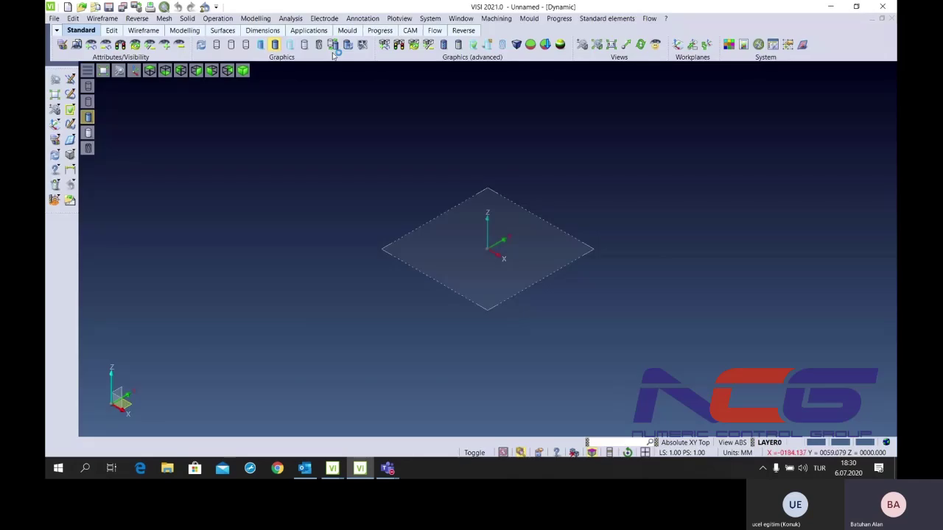
Open Rest Machining.wkf from the recent files and select the part in CAM Navigator
left_click(54, 19)
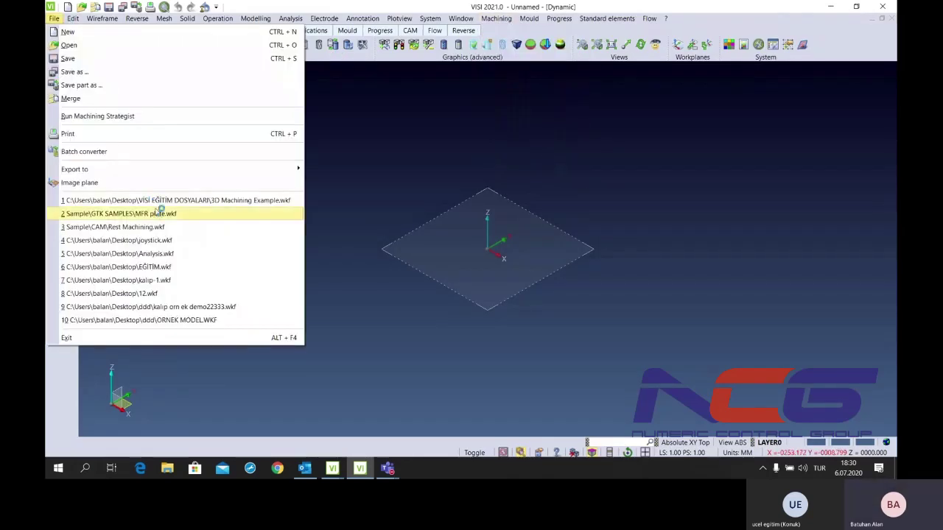
left_click(160, 227)
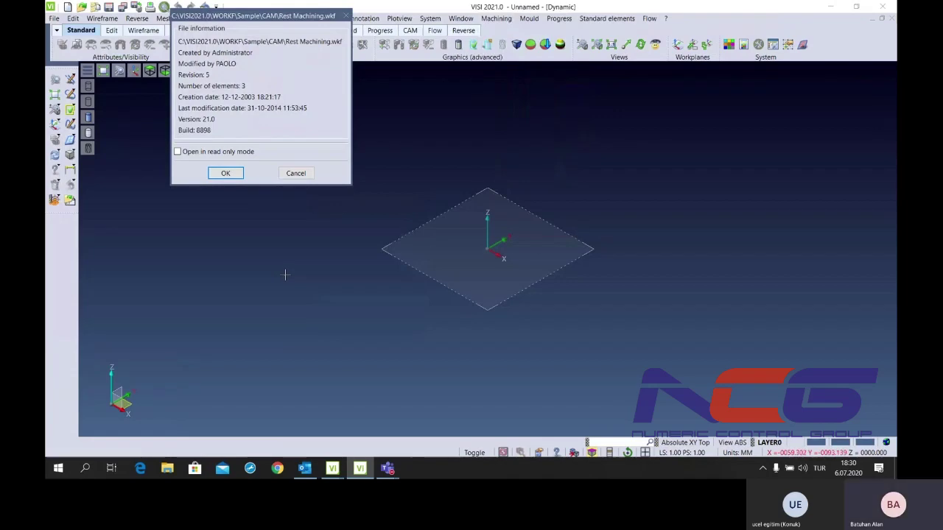
key("Return")
left_click(496, 18)
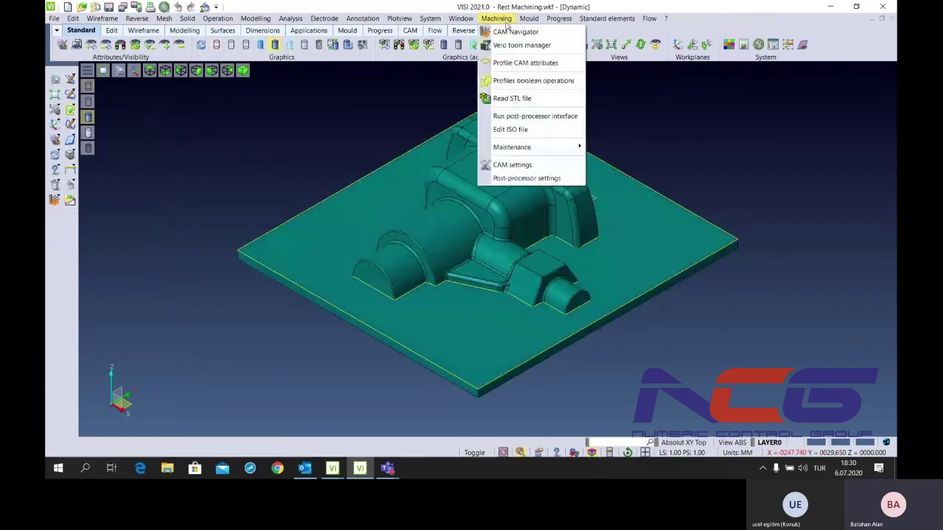
left_click(508, 31)
left_click(401, 191)
middle_click(402, 192)
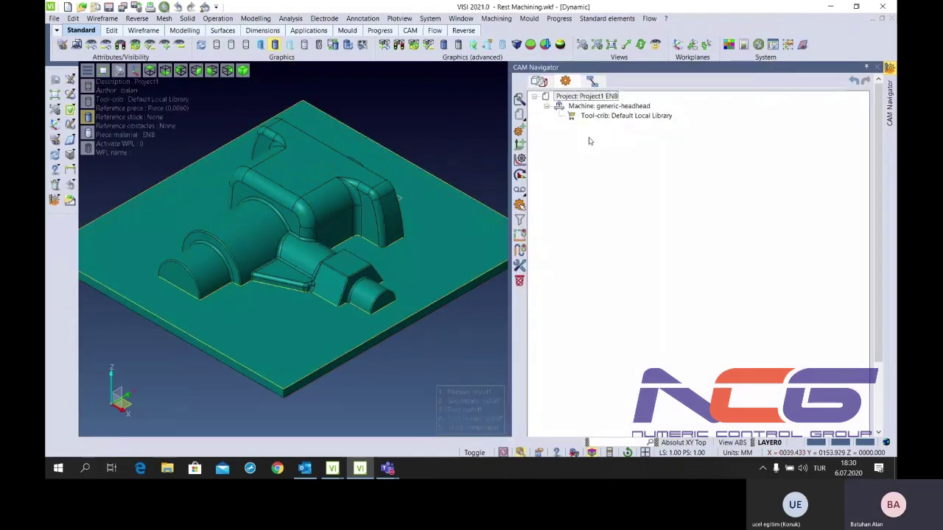
Add a new CAM-setup3 under the Project1 EN8 project
right_click(589, 138)
left_click(619, 205)
middle_click(597, 133)
right_click(598, 129)
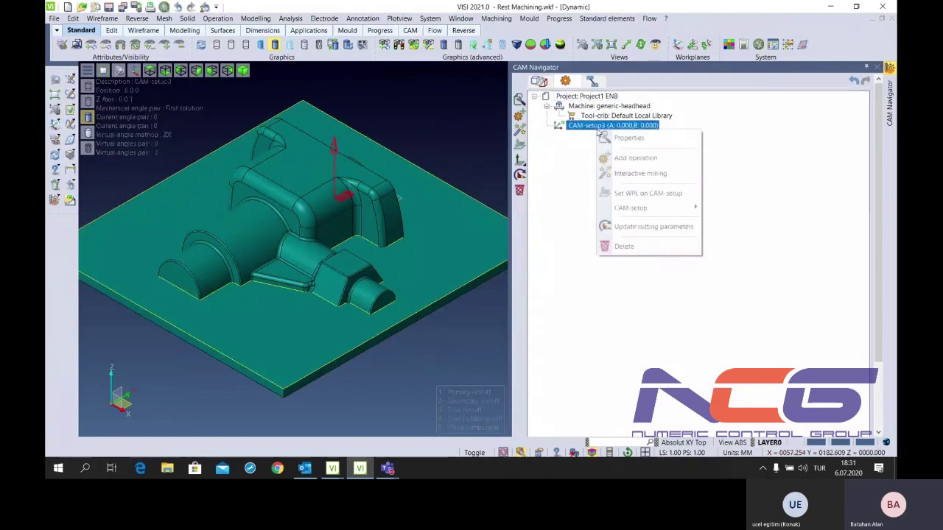
left_click(634, 158)
Add a Rest material operation with tool T1 (Ballnose D4) on the Profile boundary, dismissing the error
left_click(238, 124)
left_click(237, 112)
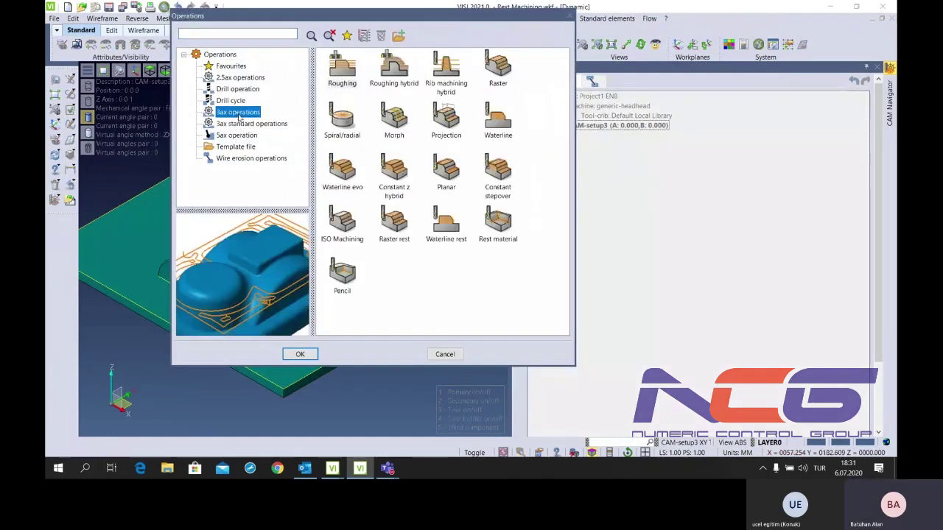
left_click(498, 221)
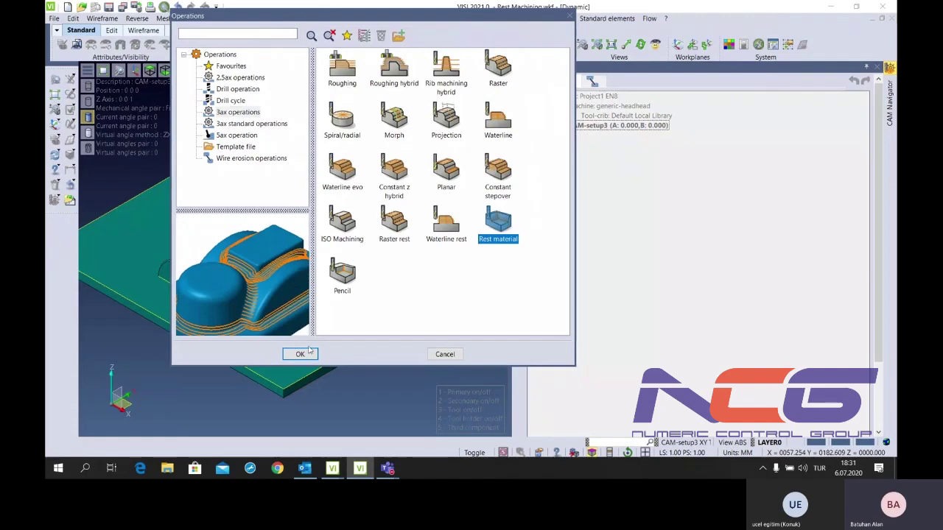
left_click(300, 353)
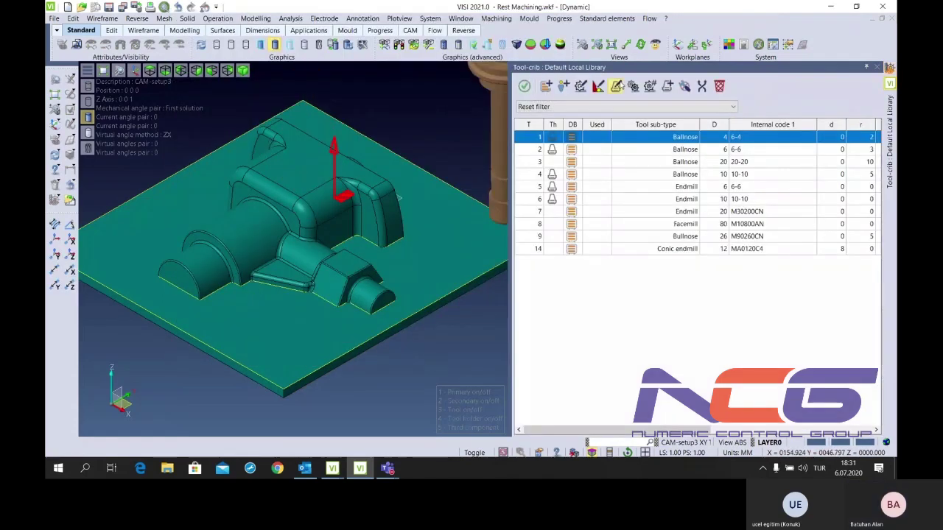
left_click(617, 86)
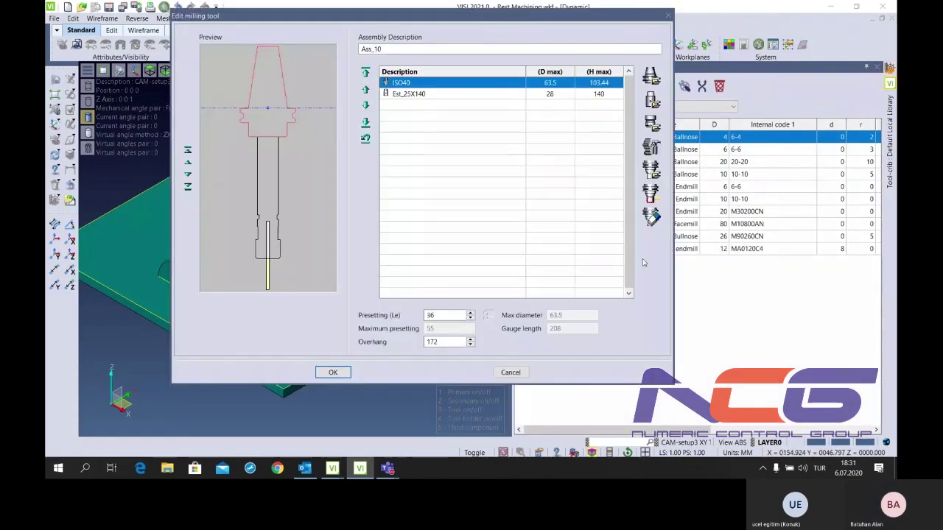
left_click(333, 373)
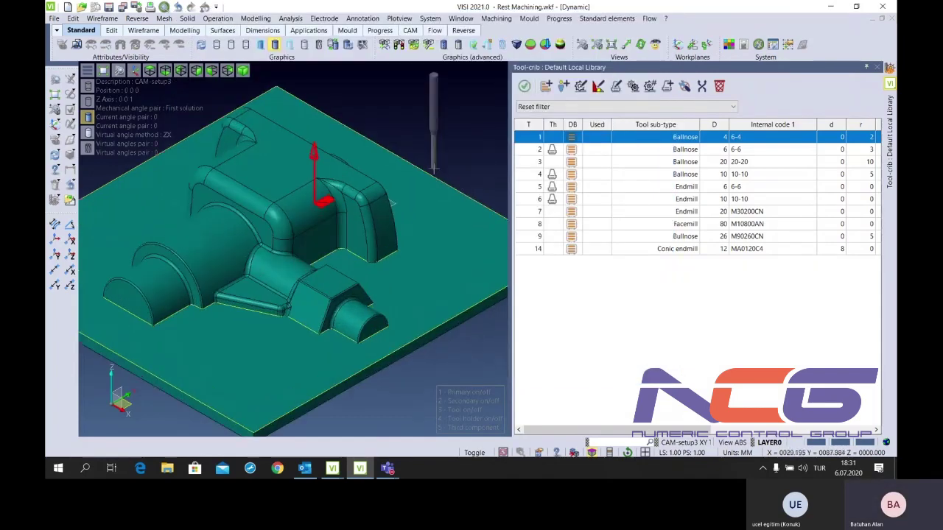
left_click(523, 86)
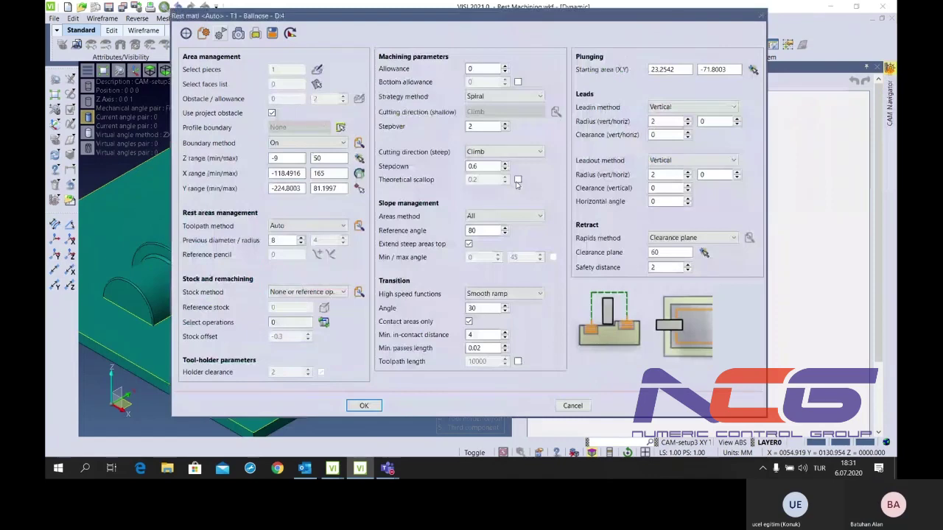
left_click(340, 127)
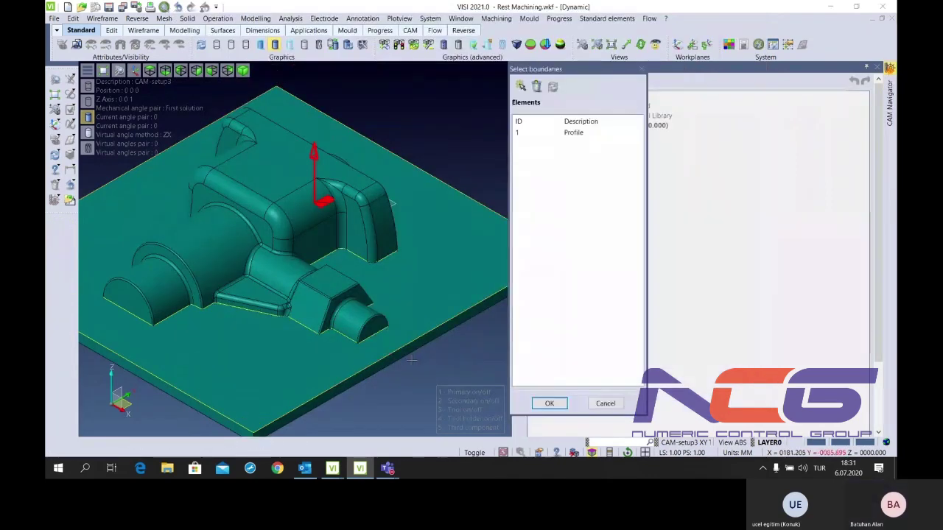
left_click(548, 403)
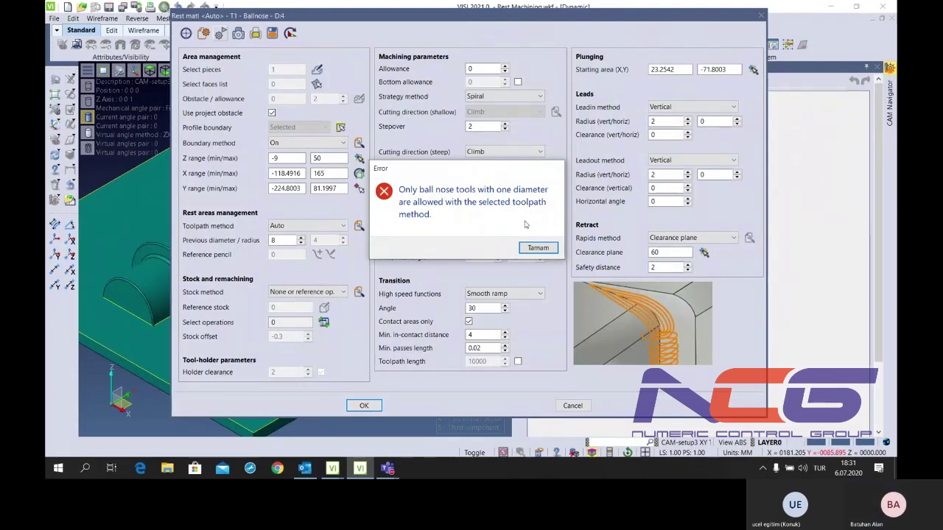
left_click(537, 247)
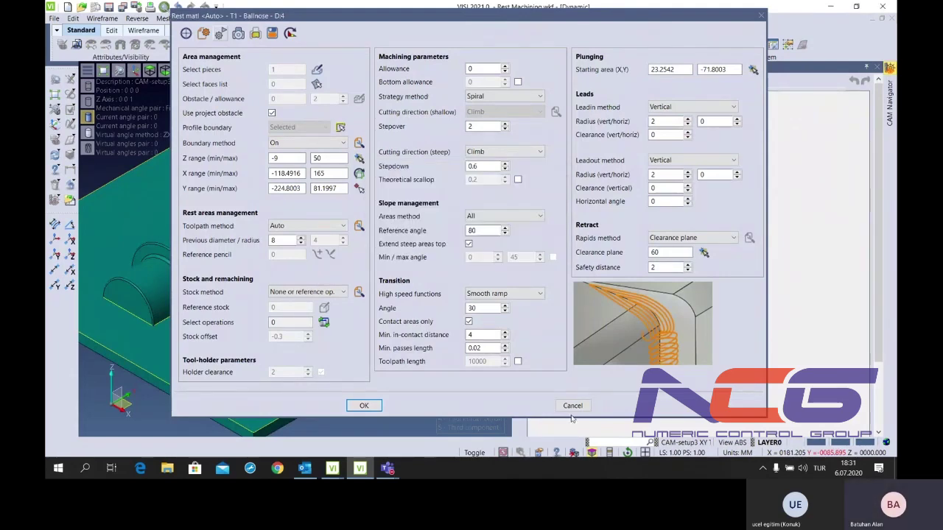
left_click(572, 405)
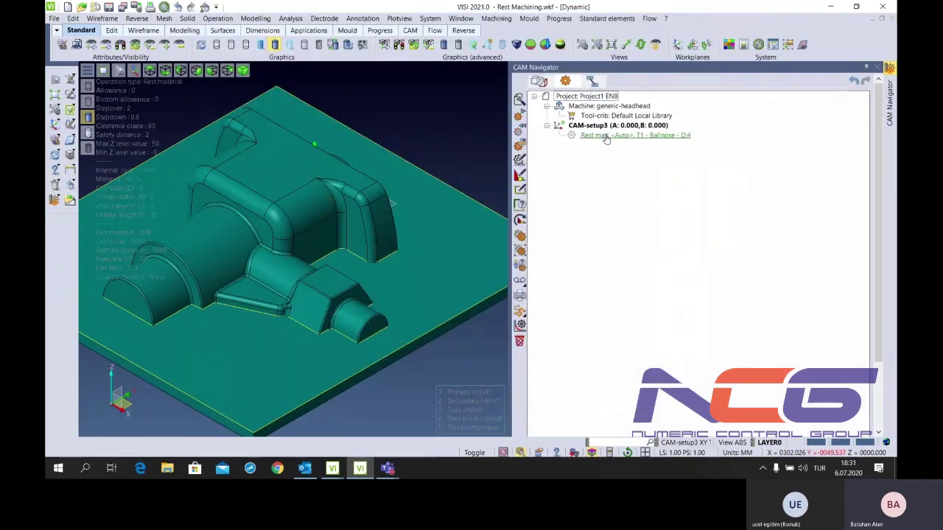
Browse the operation's tool library, filtering sub-types to Bullnose, then close it
right_click(605, 135)
left_click(661, 218)
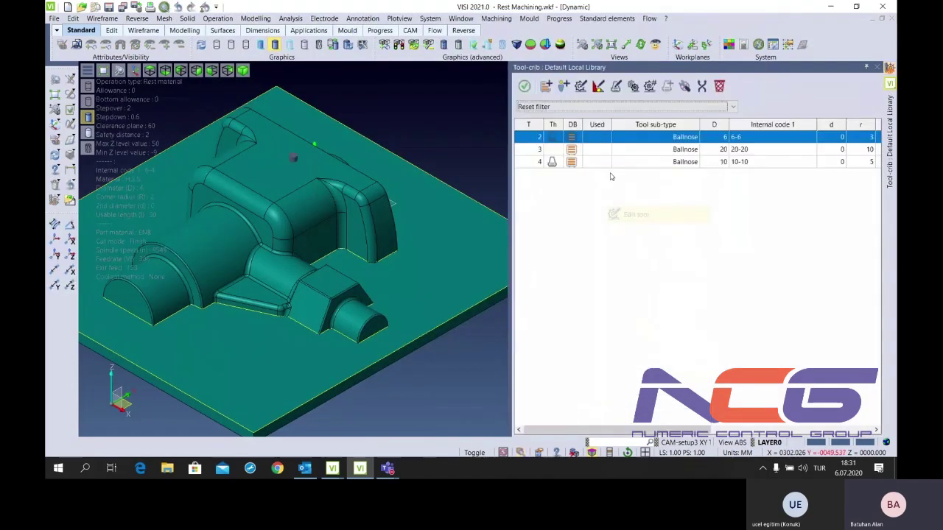
left_click(635, 108)
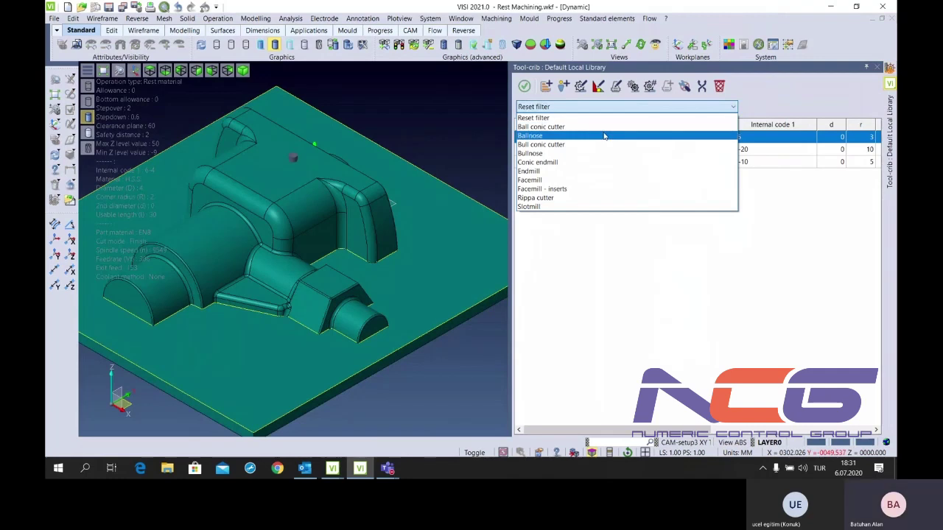
left_click(568, 153)
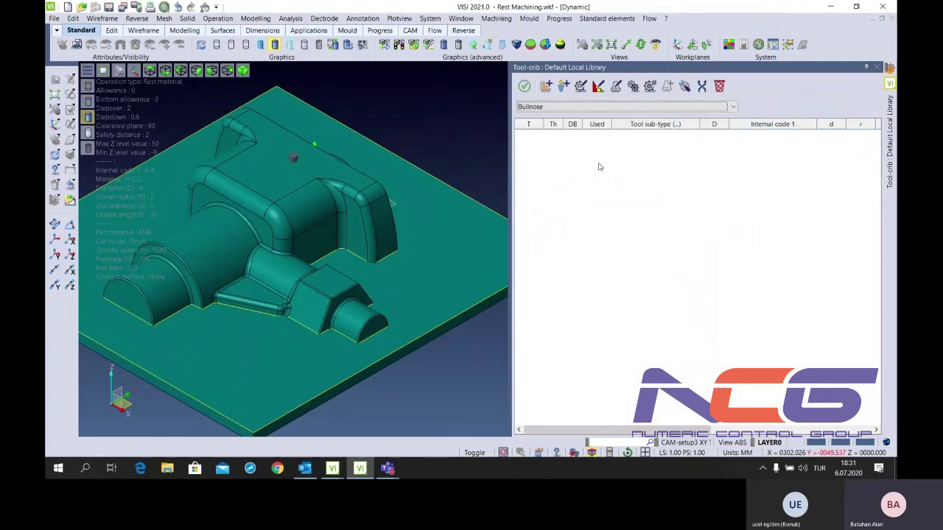
left_click(733, 107)
left_click(890, 67)
left_click(890, 67)
Add a second Rest material operation to CAM-setup3 using tool T3, the 20 mm ballnose
right_click(585, 131)
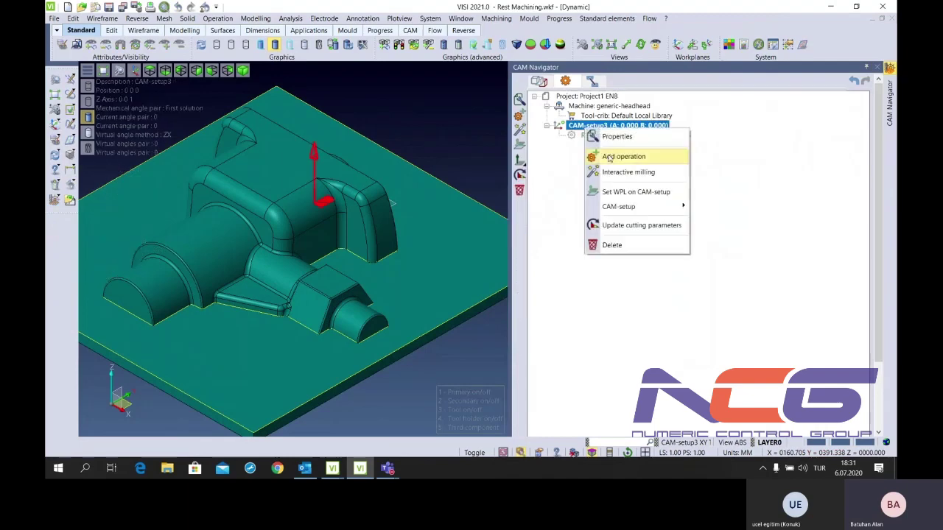
left_click(600, 155)
left_click(497, 119)
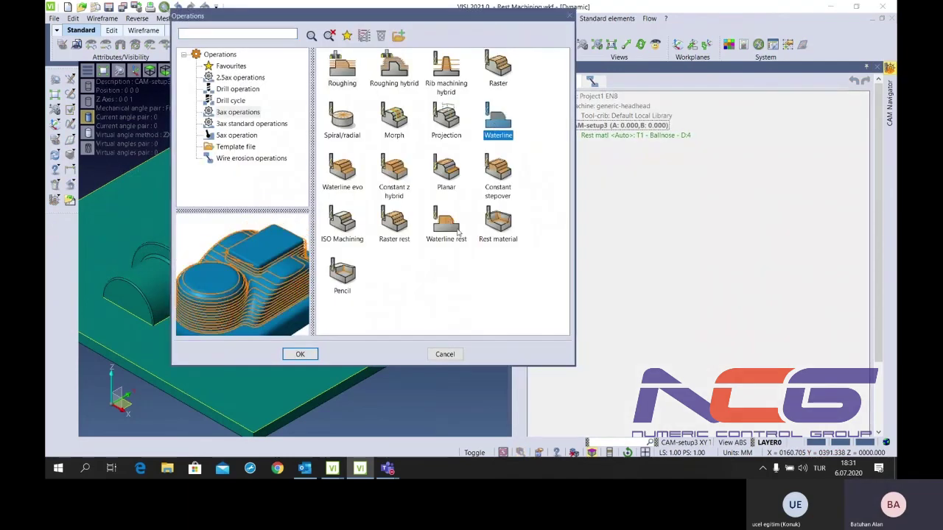
left_click(498, 221)
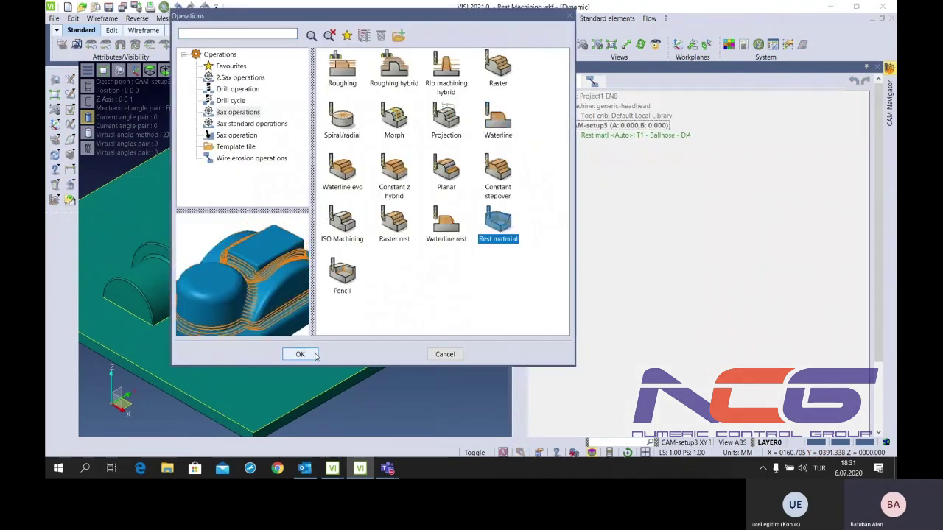
left_click(300, 354)
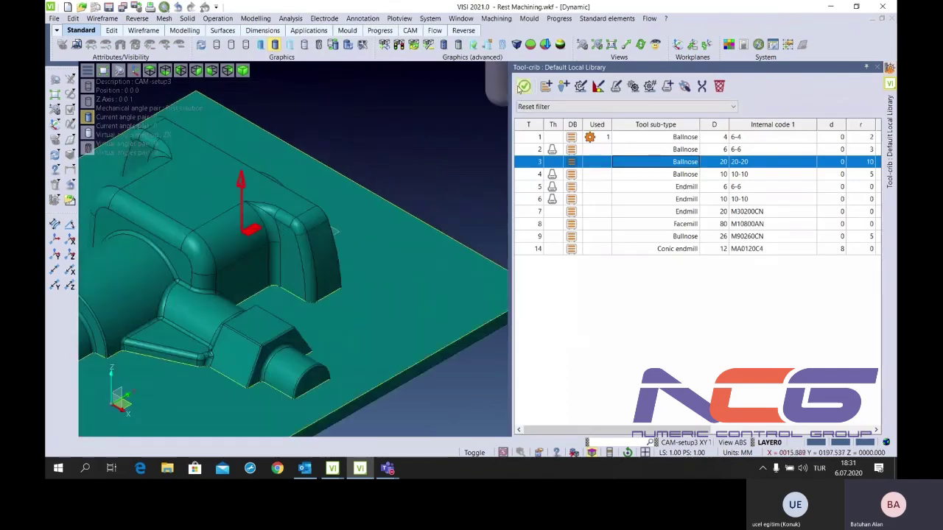
left_click(522, 87)
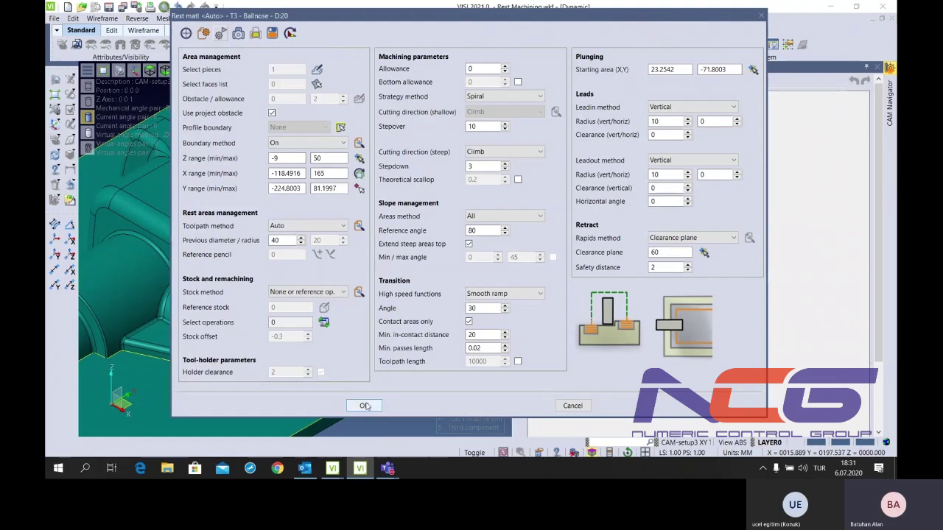
left_click(365, 406)
Start computing the new toolpath, kill the build, and switch back to the VISI 2020.1 window
left_click(627, 146)
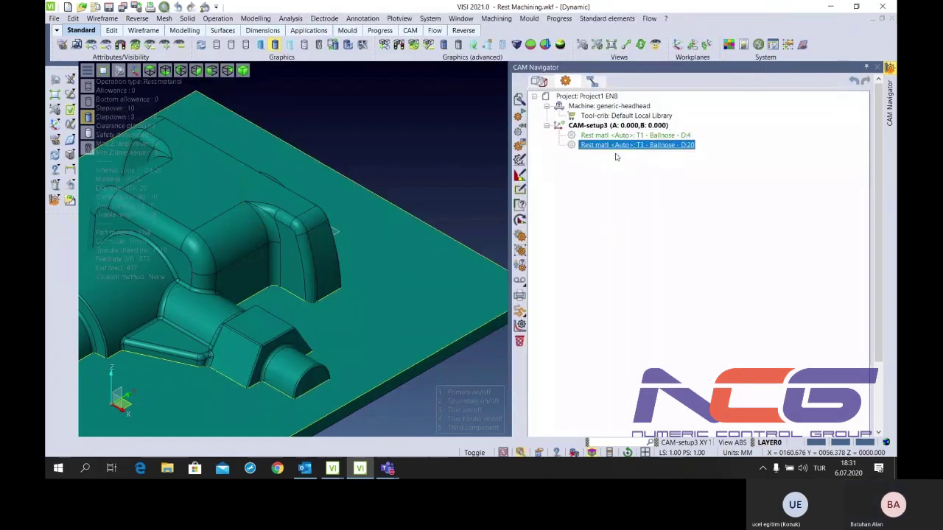
left_click(571, 145)
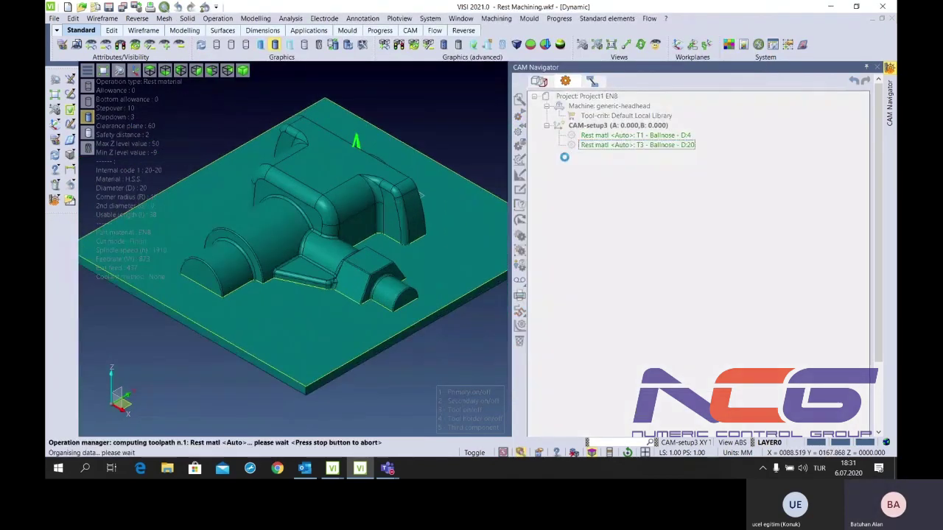
left_click(612, 145)
right_click(611, 144)
left_click(615, 153)
left_click(337, 475)
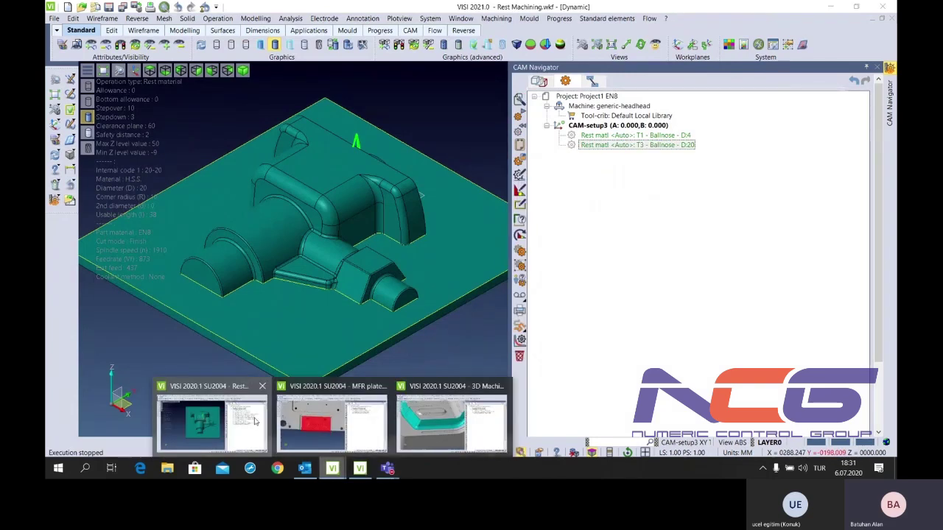
left_click(256, 421)
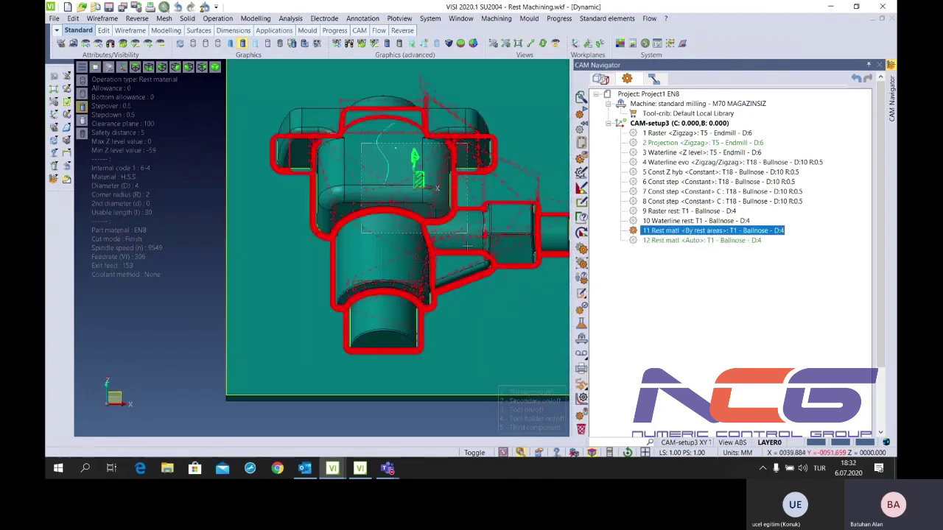
Open operation 12's tool library and preview the 20 mm ballnose tool
scroll(467, 245, "up", 5)
middle_click_drag(467, 245, 375, 223)
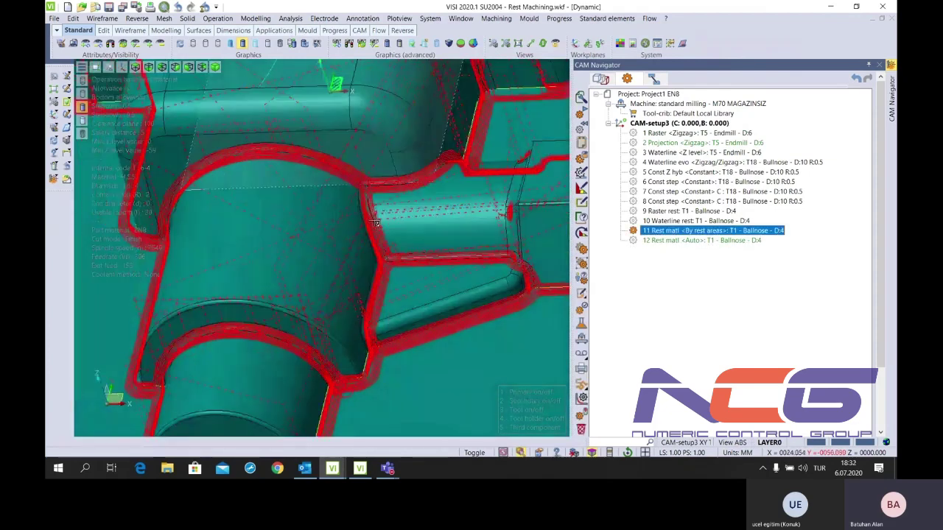
scroll(375, 222, "down", 5)
double_click(699, 240)
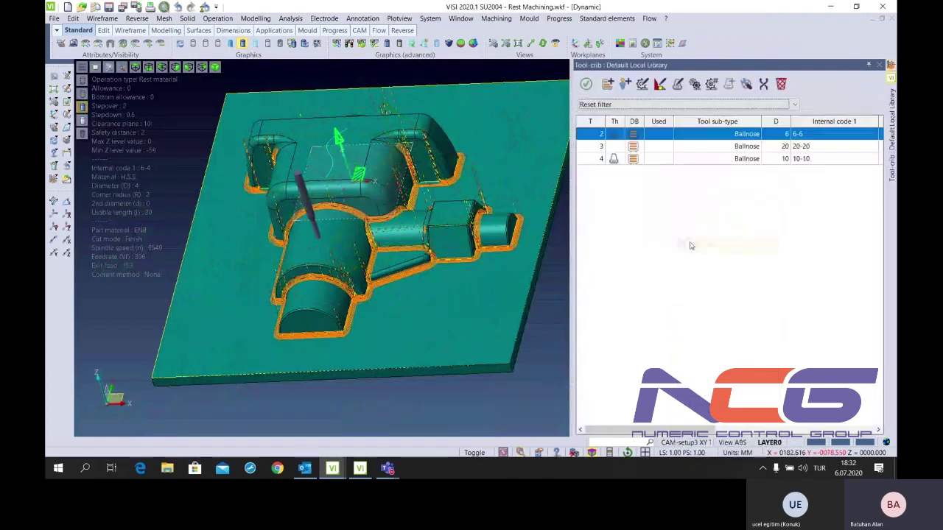
left_click(751, 147)
Define a new 10 mm ballnose tool, T19, for operation 12 and accept its cutting parameters
scroll(422, 186, "down", 3)
scroll(422, 186, "up", 5)
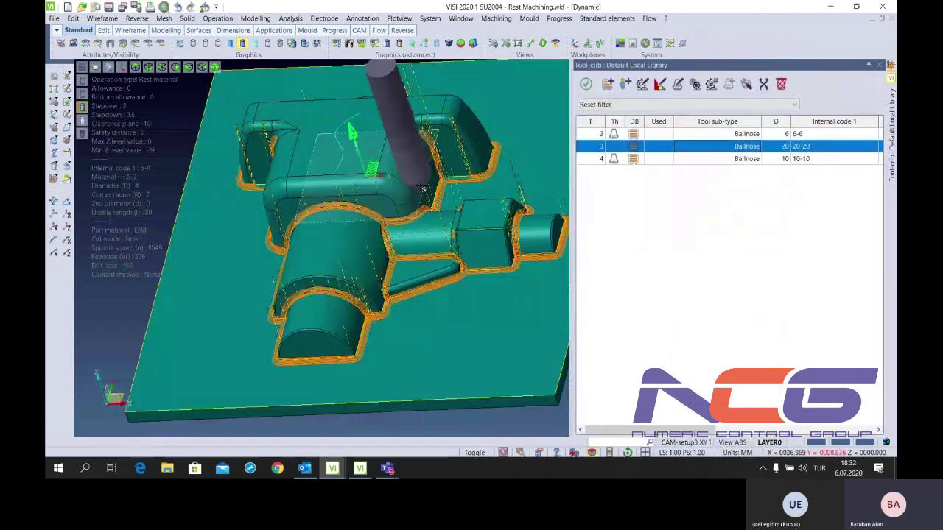
middle_click_drag(422, 186, 442, 221)
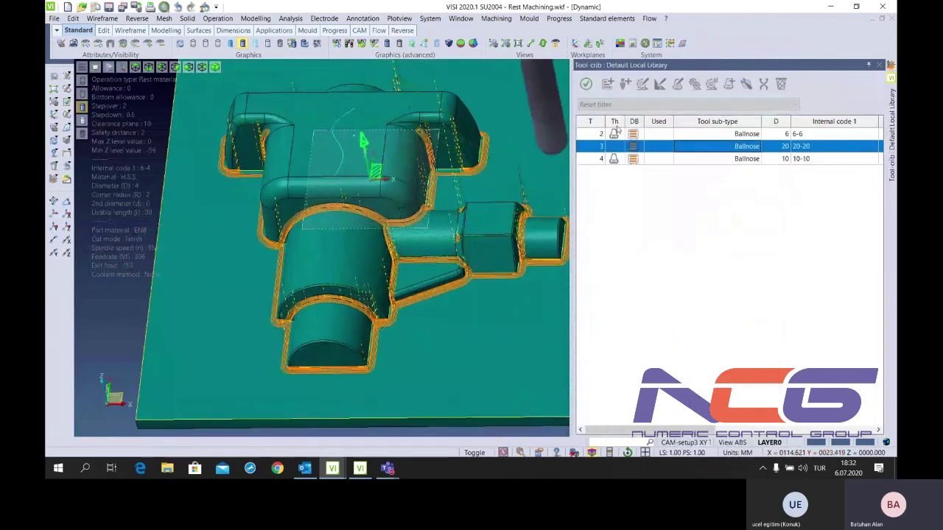
double_click(617, 130)
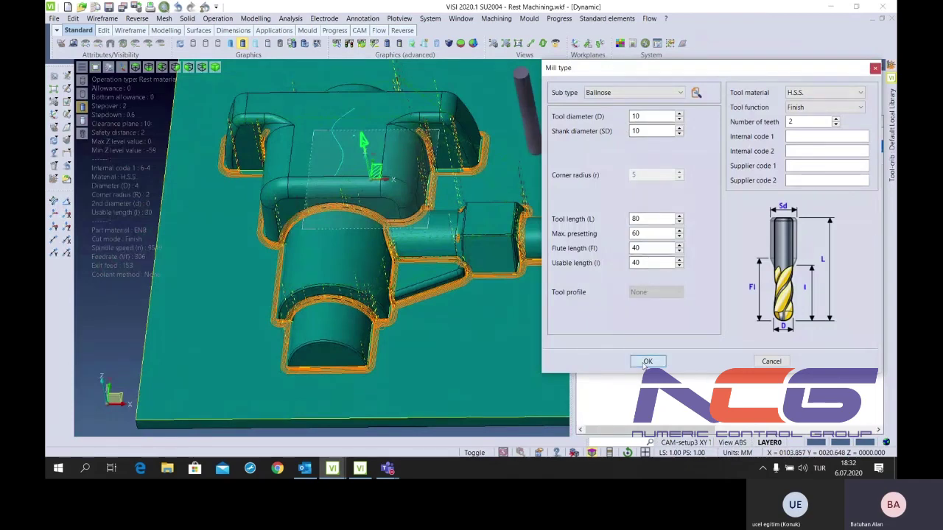
left_click(646, 362)
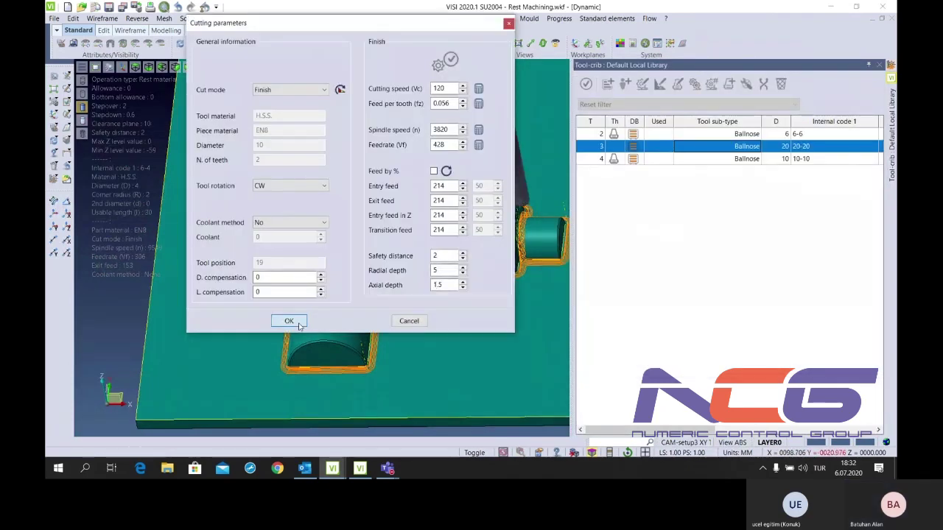
left_click(299, 325)
double_click(665, 241)
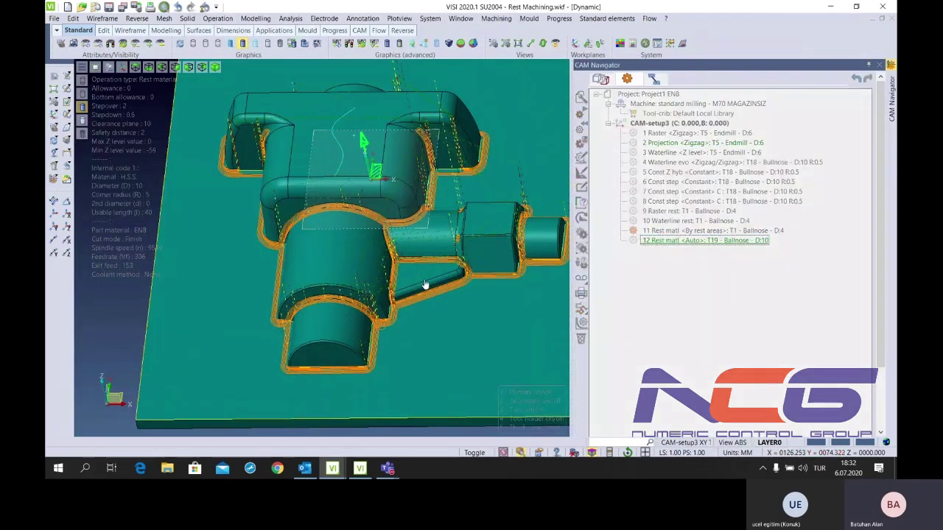
Adjust the previous tool diameter value to 20
key("BackSpace")
type("6")
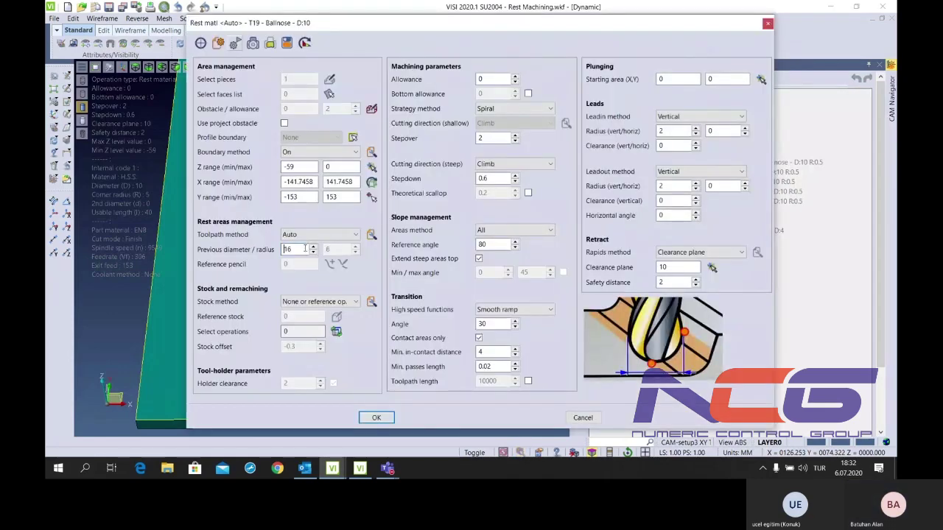
key("BackSpace")
type("9")
left_click(312, 246)
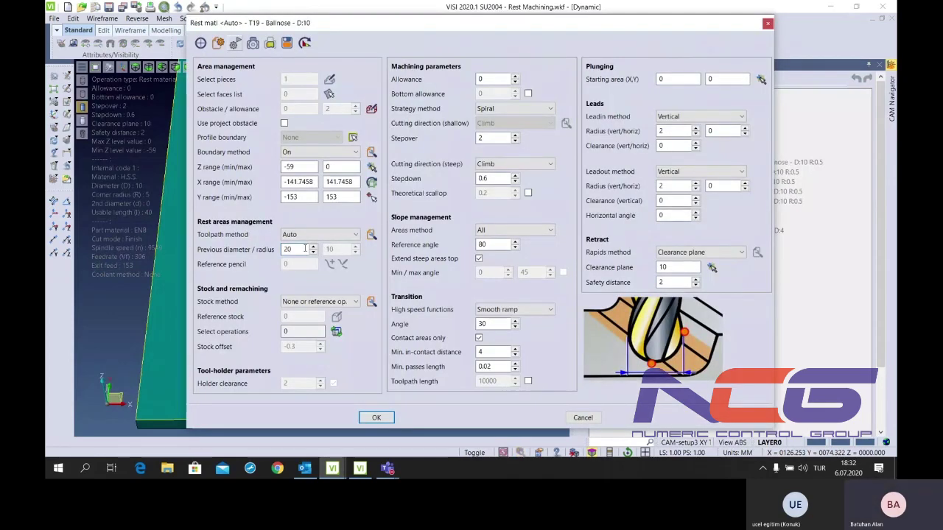
Set stepover 0.5, stepdown 0.5 and the Flying spiral strategy, then confirm the operation
double_click(493, 139)
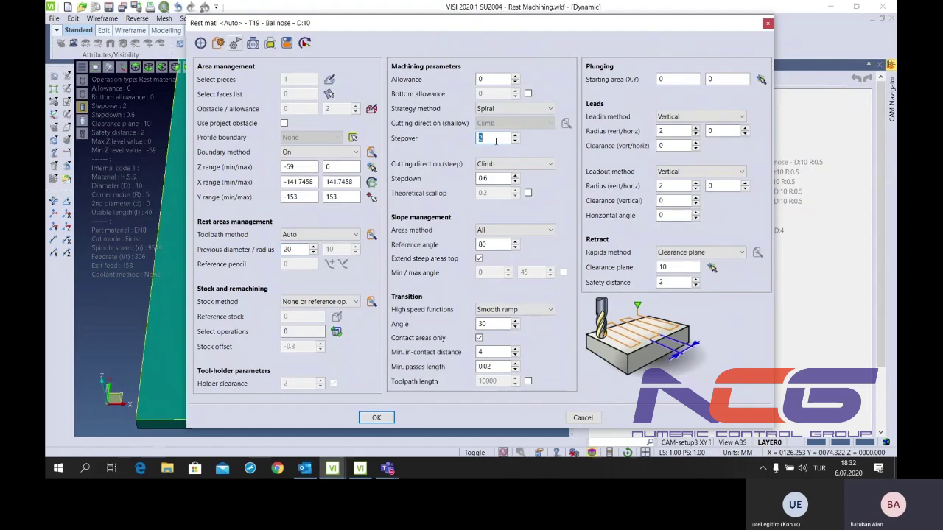
type(".5")
double_click(494, 178)
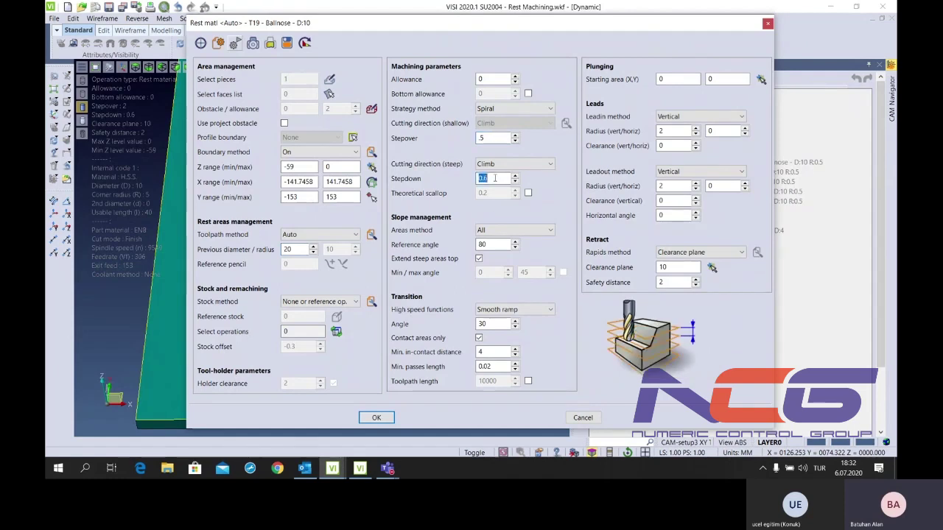
key("BackSpace")
type(".5")
left_click(514, 108)
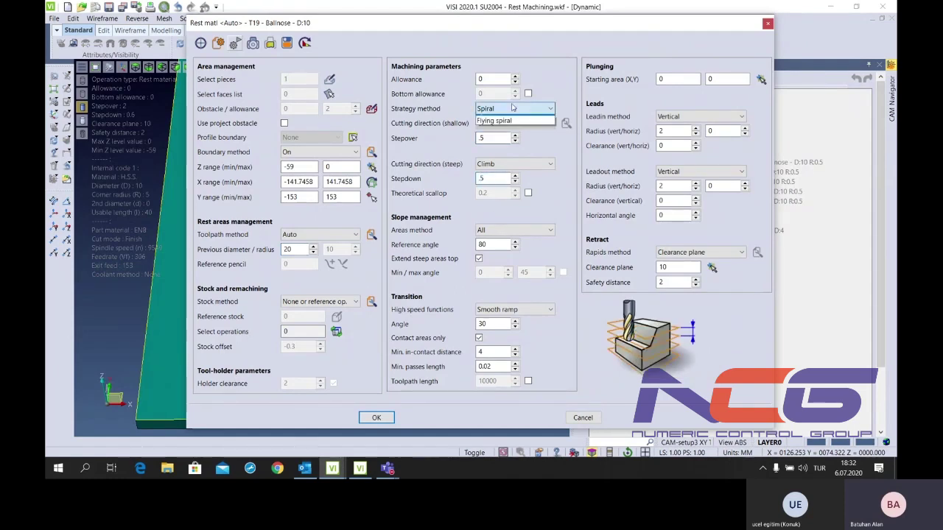
left_click(501, 128)
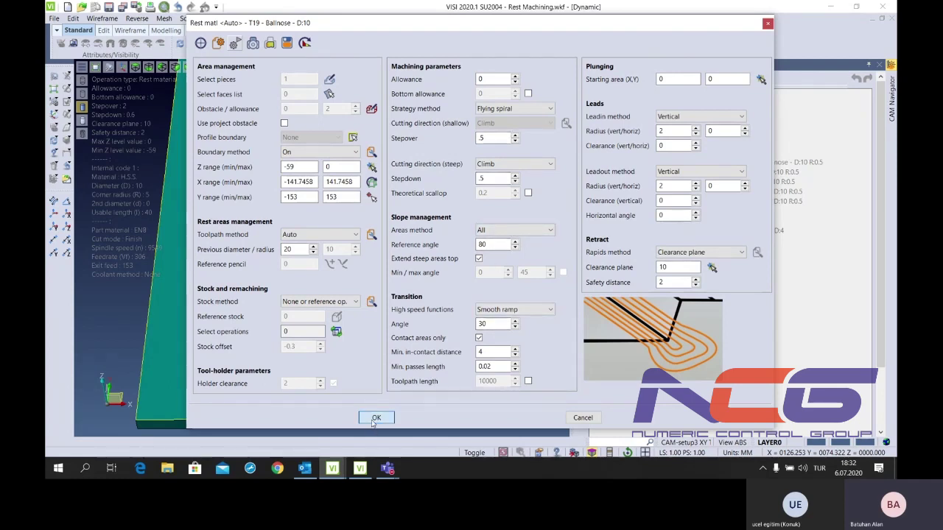
left_click(375, 418)
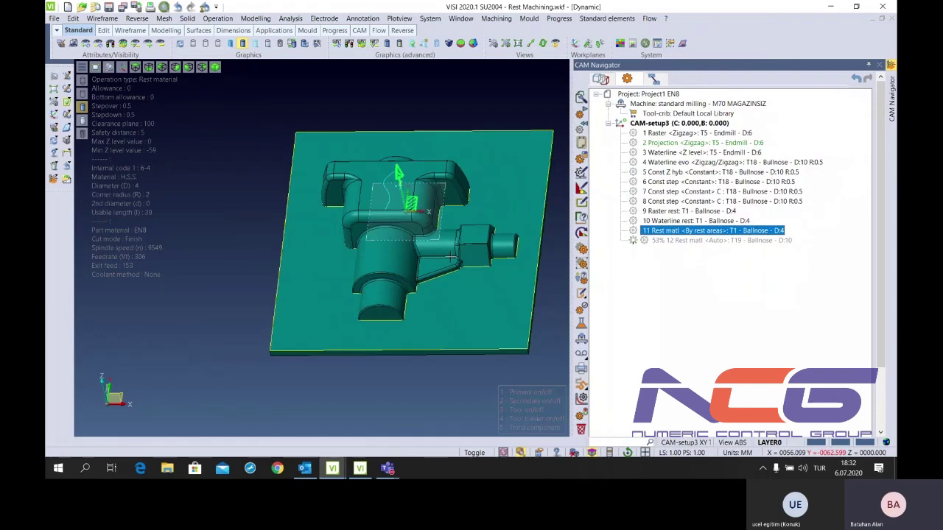
Display operation 11's 4 mm ballnose toolpath and zoom in to inspect it
scroll(458, 255, "up", 3)
scroll(418, 289, "down", 3)
scroll(419, 289, "up", 2)
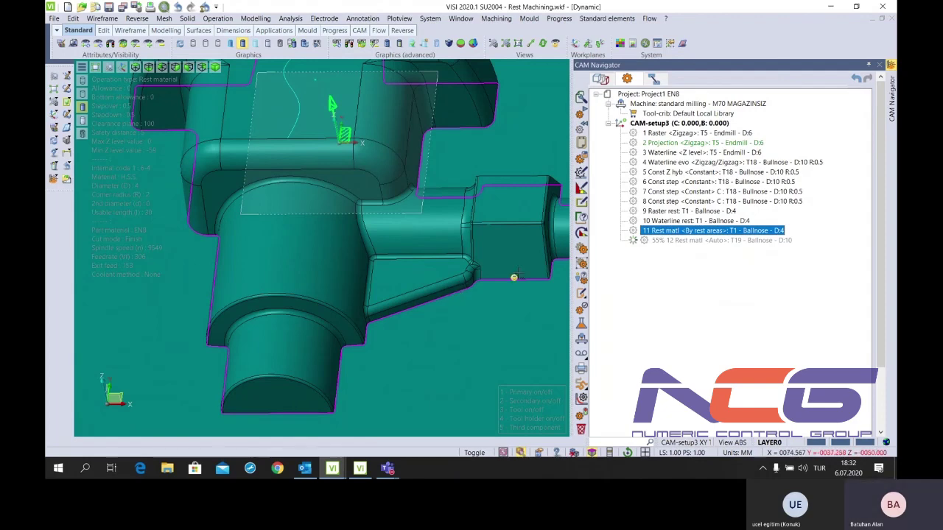
left_click(633, 231)
scroll(390, 324, "down", 3)
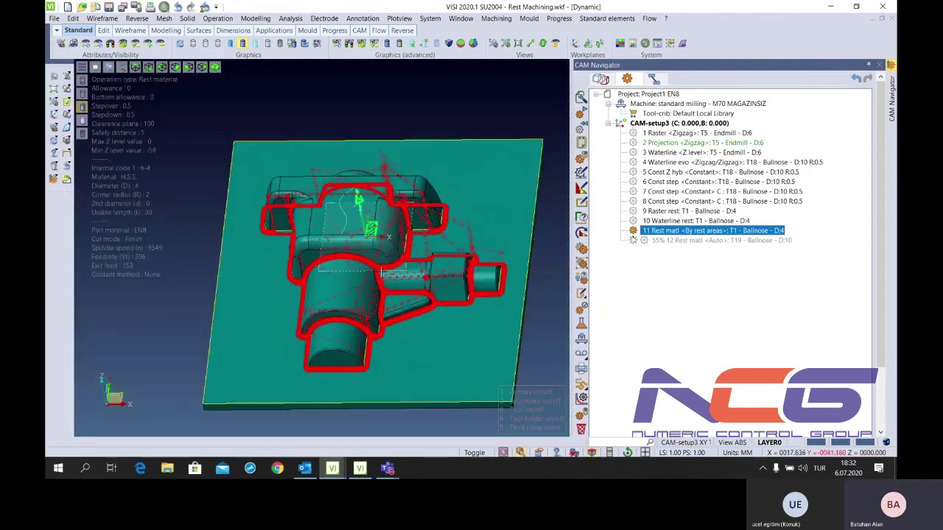
scroll(388, 237, "up", 5)
scroll(386, 232, "down", 1)
scroll(384, 228, "down", 1)
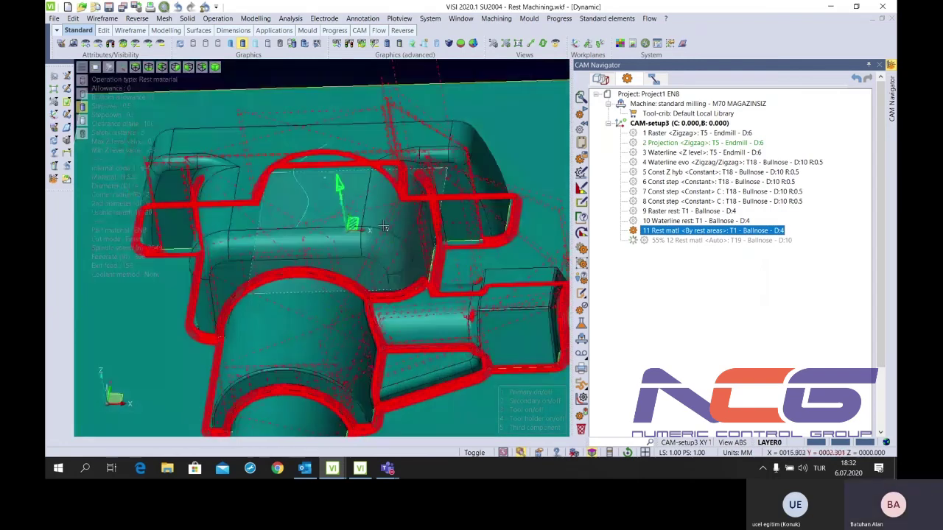
scroll(383, 228, "up", 3)
scroll(384, 228, "up", 1)
scroll(294, 257, "down", 1)
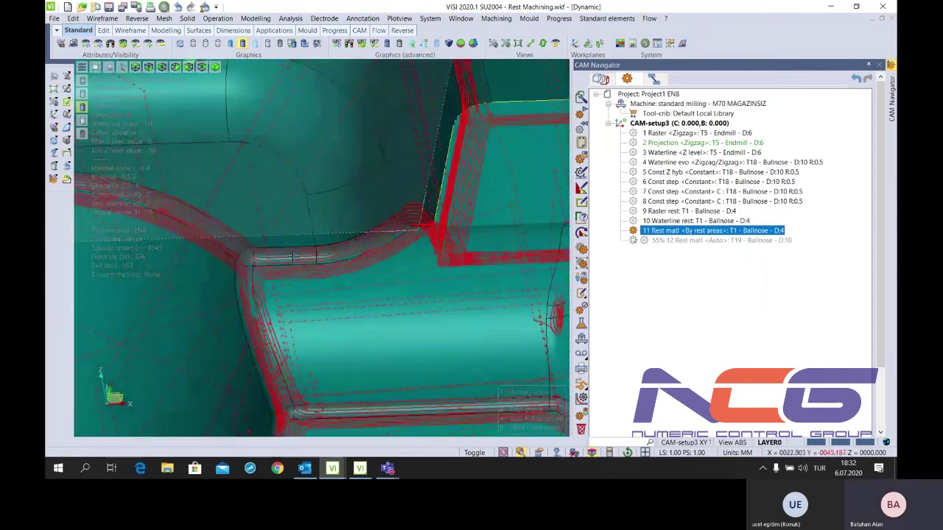
scroll(293, 257, "down", 2)
scroll(287, 243, "up", 1)
scroll(283, 231, "up", 1)
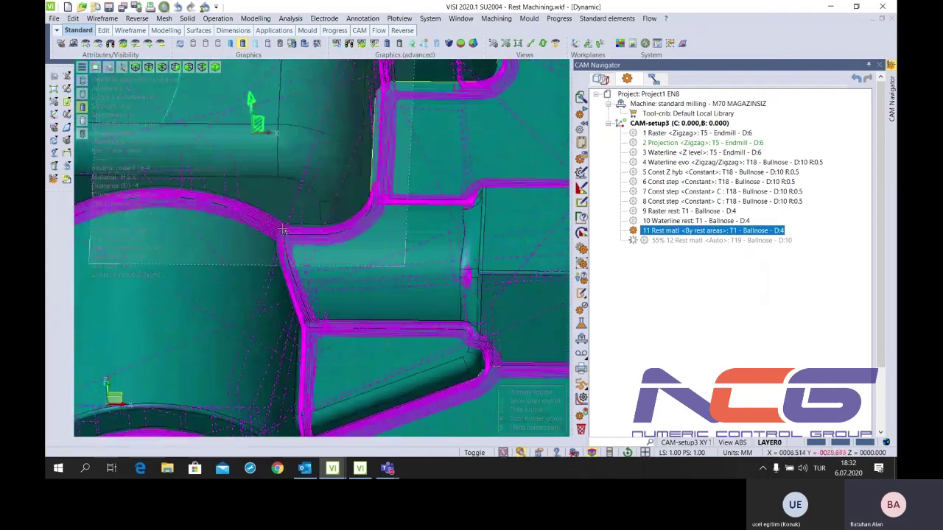
scroll(283, 231, "down", 2)
Orbit to a new angle, then reopen operation 11's By rest areas parameters
mouse_move(283, 232)
middle_mouse_down()
mouse_move(320, 266)
mouse_move(350, 269)
middle_mouse_up()
scroll(320, 266, "up", 2)
scroll(320, 266, "up", 1)
scroll(320, 265, "down", 2)
scroll(349, 269, "up", 2)
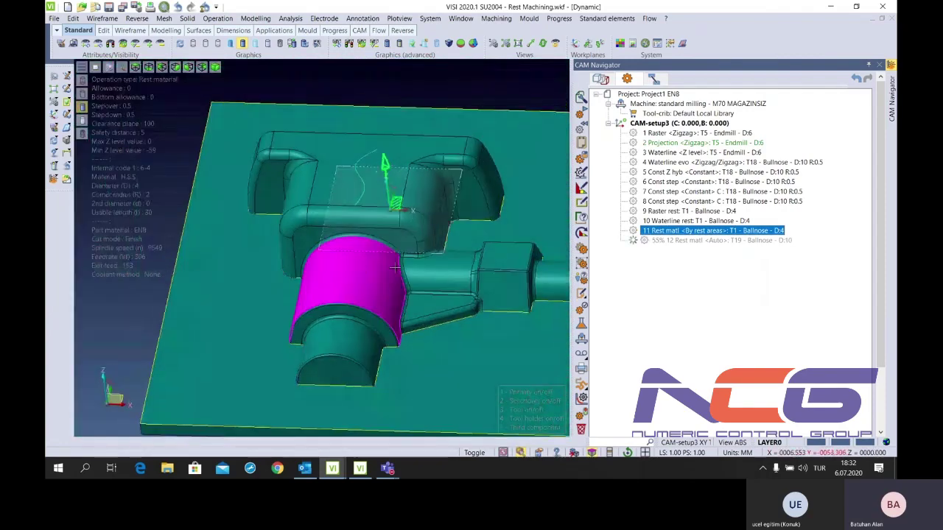
double_click(651, 233)
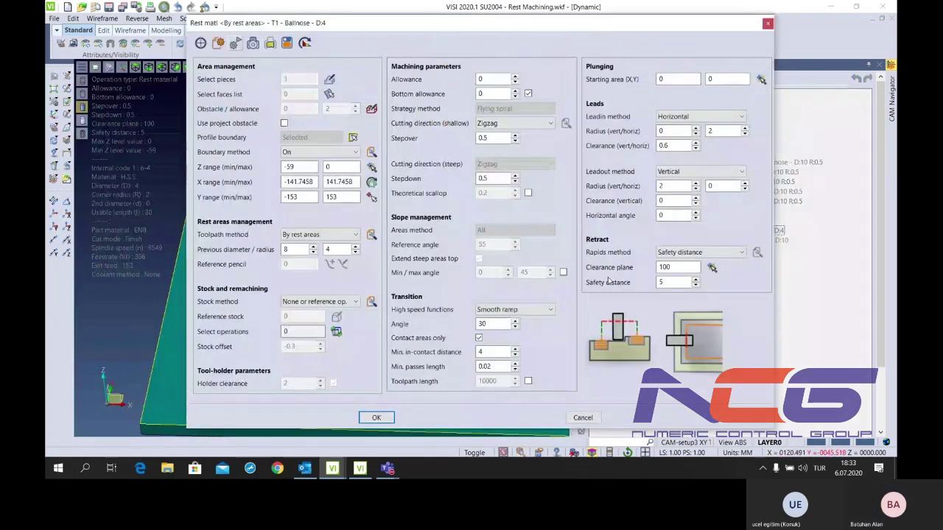
Close operation 11's parameters unchanged and display operation 12's 10 mm ballnose toolpath
left_click(581, 418)
scroll(294, 319, "up", 3)
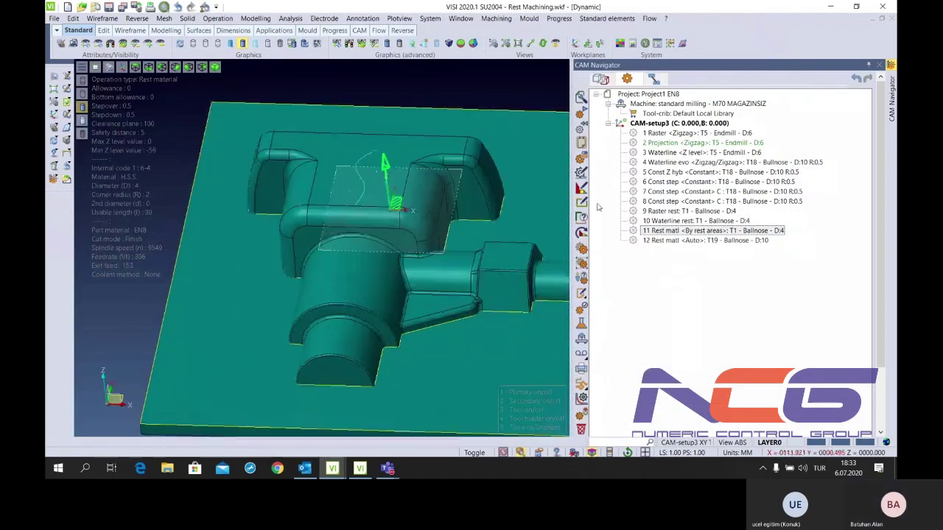
left_click(662, 240)
scroll(435, 260, "up", 3)
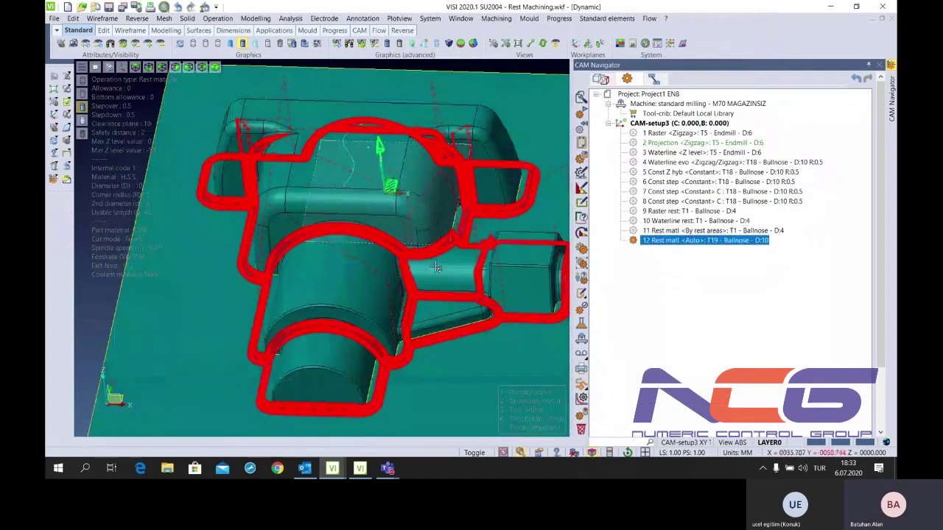
scroll(436, 260, "down", 1)
scroll(432, 270, "up", 1)
scroll(412, 317, "up", 4)
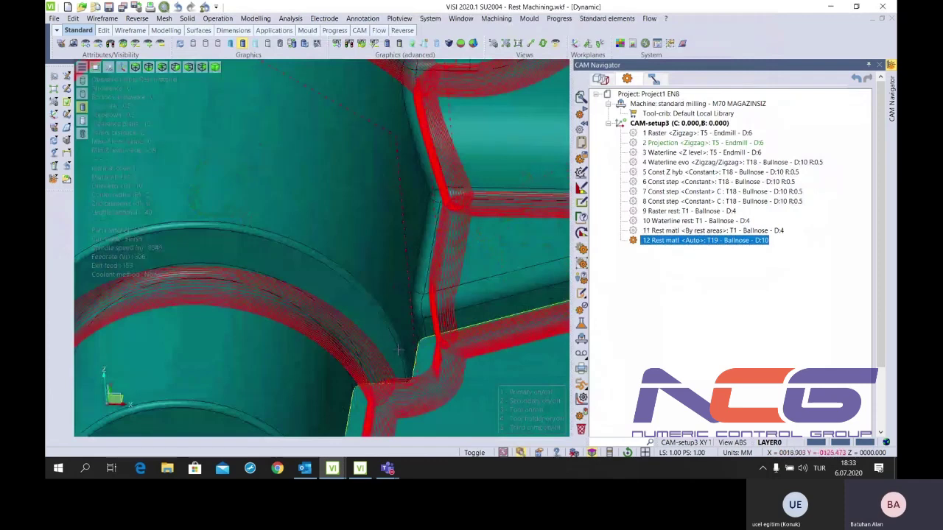
scroll(398, 350, "up", 2)
scroll(356, 354, "up", 2)
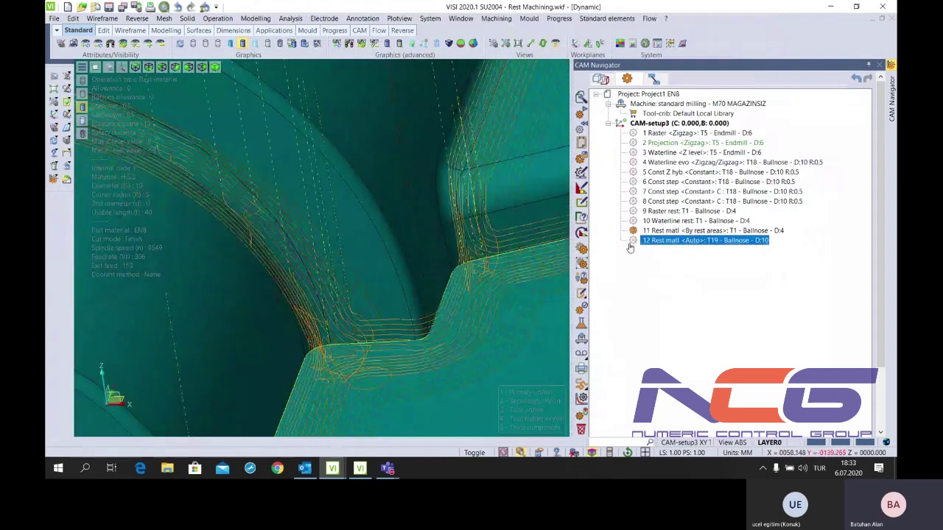
scroll(365, 354, "up", 2)
Orbit around the part's corners and front, toggling operation 12's toolpath to inspect it
middle_click_drag(364, 354, 381, 293)
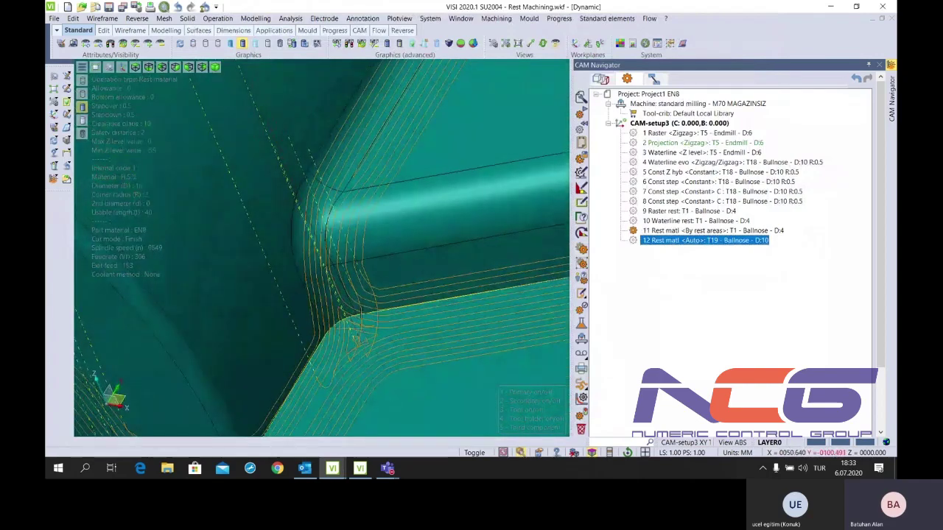
left_click(632, 239)
left_click(632, 239)
mouse_move(471, 229)
middle_mouse_down()
mouse_move(509, 259)
mouse_move(360, 336)
middle_mouse_up()
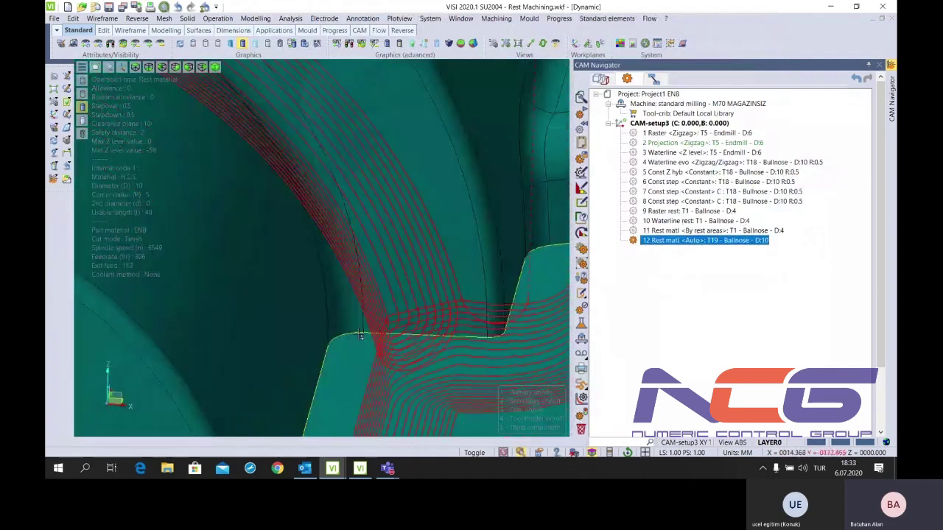
scroll(360, 335, "down", 3)
mouse_move(370, 366)
middle_mouse_down()
mouse_move(346, 358)
mouse_move(342, 175)
middle_mouse_up()
scroll(346, 358, "up", 3)
scroll(342, 175, "up", 3)
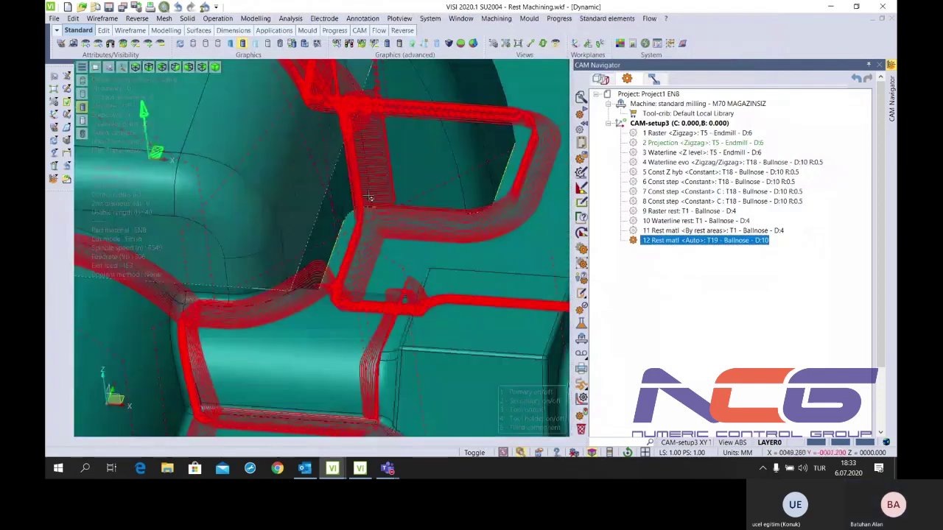
scroll(354, 189, "up", 1)
scroll(272, 231, "down", 5)
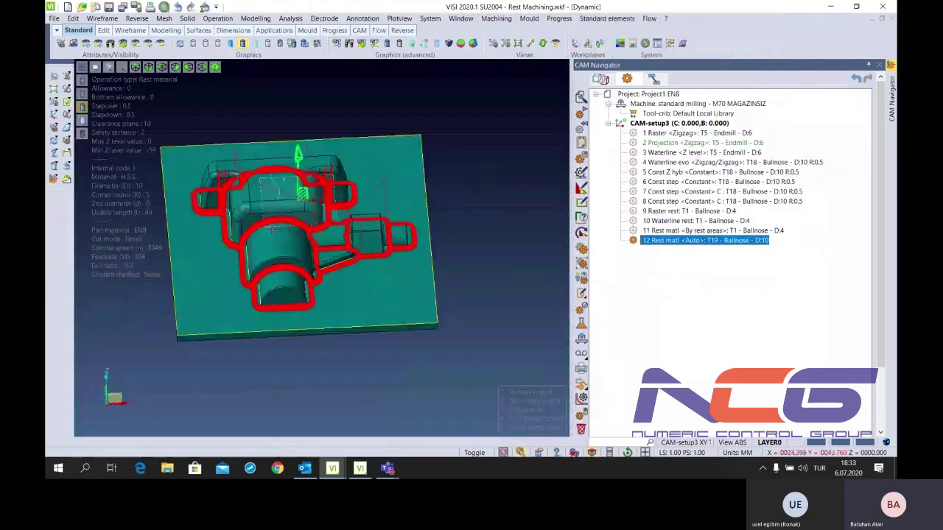
scroll(272, 231, "up", 3)
Tilt the part for a final look, then deselect to hide the toolpaths
mouse_move(272, 231)
middle_mouse_down()
mouse_move(232, 246)
mouse_move(363, 264)
mouse_move(302, 211)
mouse_move(320, 373)
middle_mouse_up()
scroll(232, 246, "down", 3)
scroll(232, 246, "up", 3)
scroll(363, 264, "down", 2)
scroll(302, 211, "down", 2)
scroll(302, 211, "up", 2)
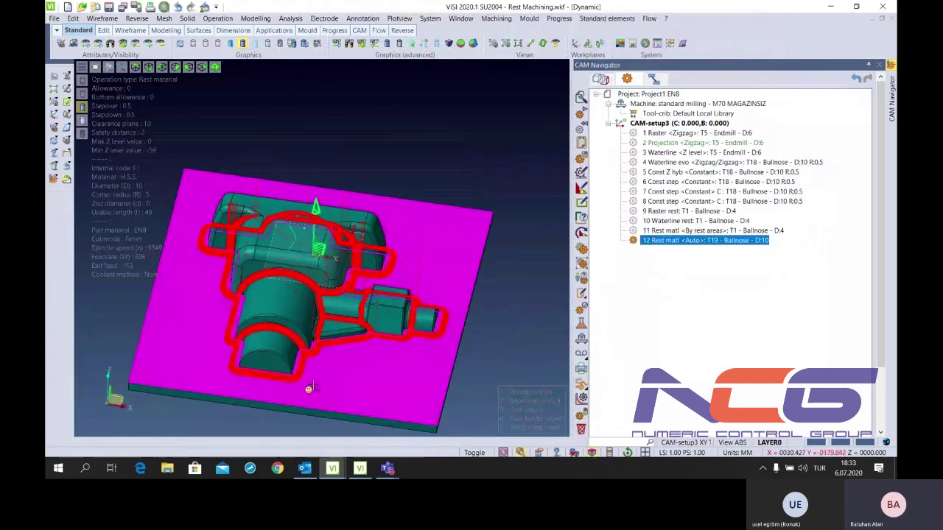
left_click(309, 388)
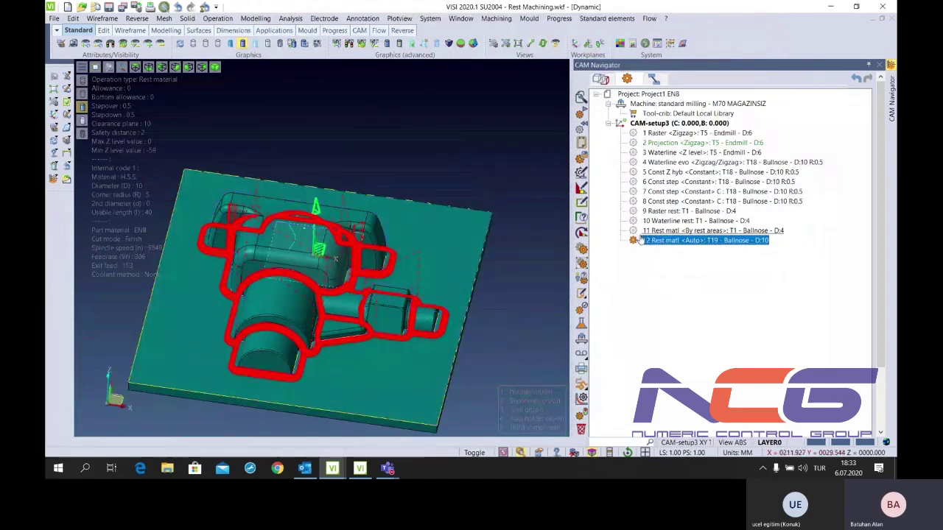
Add a Pencil 3-axis operation to CAM-setup3
right_click(676, 125)
left_click(699, 150)
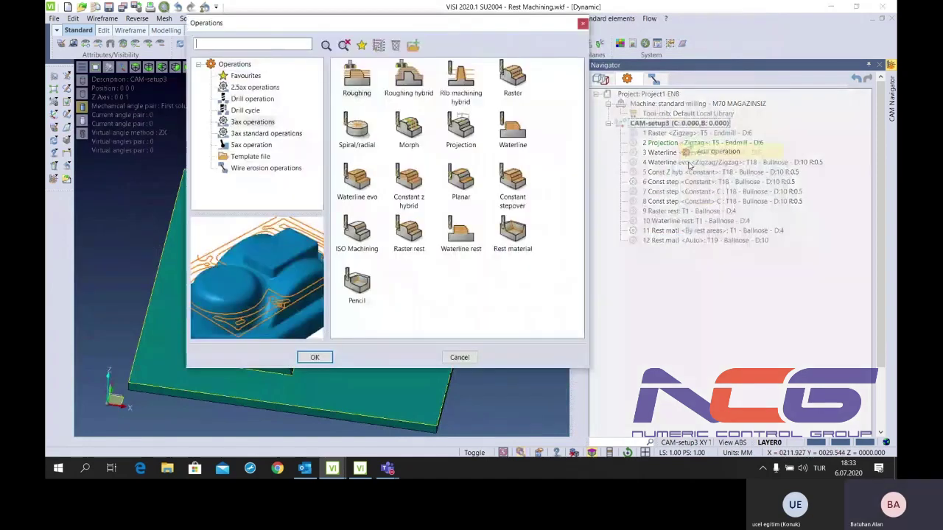
left_click(368, 296)
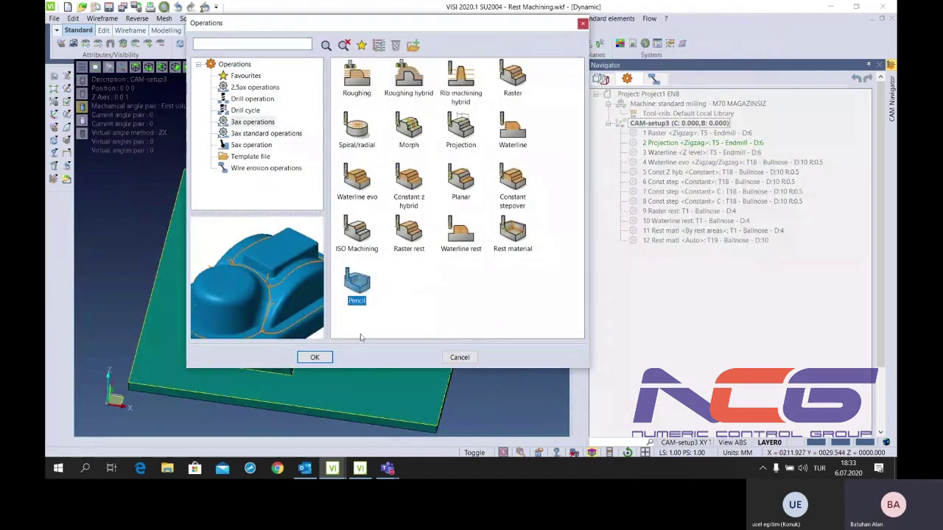
left_click(315, 357)
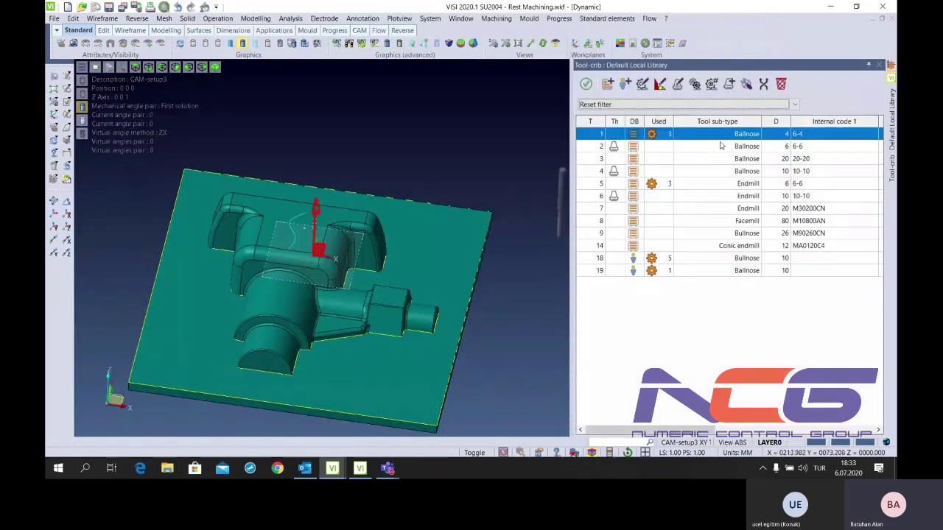
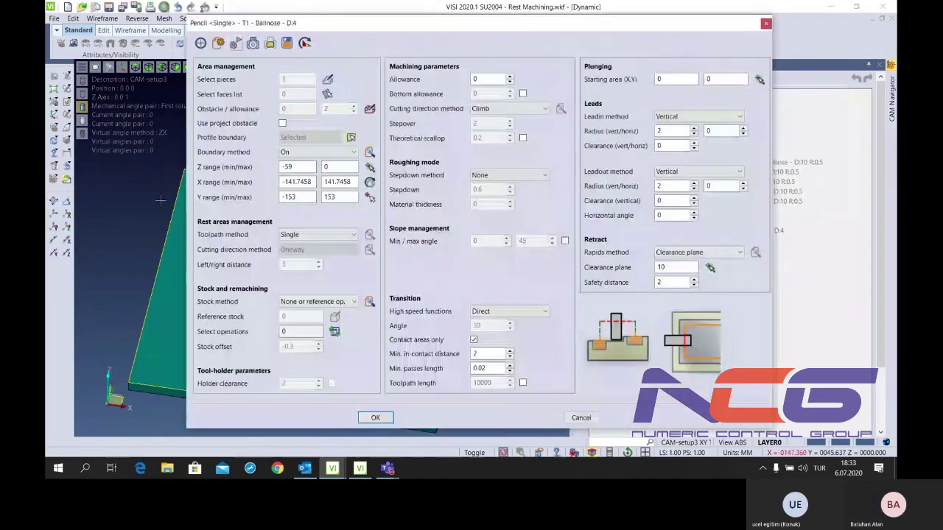
Try the By offset toolpath method, then leave the Pencil toolpath method at Single
left_click(334, 234)
left_click(309, 254)
left_click(333, 234)
left_click(331, 243)
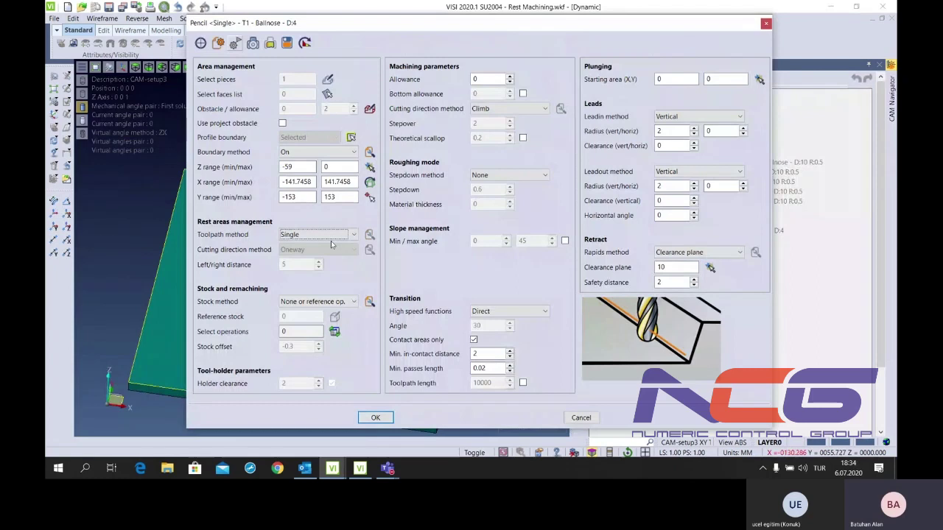
left_click(331, 236)
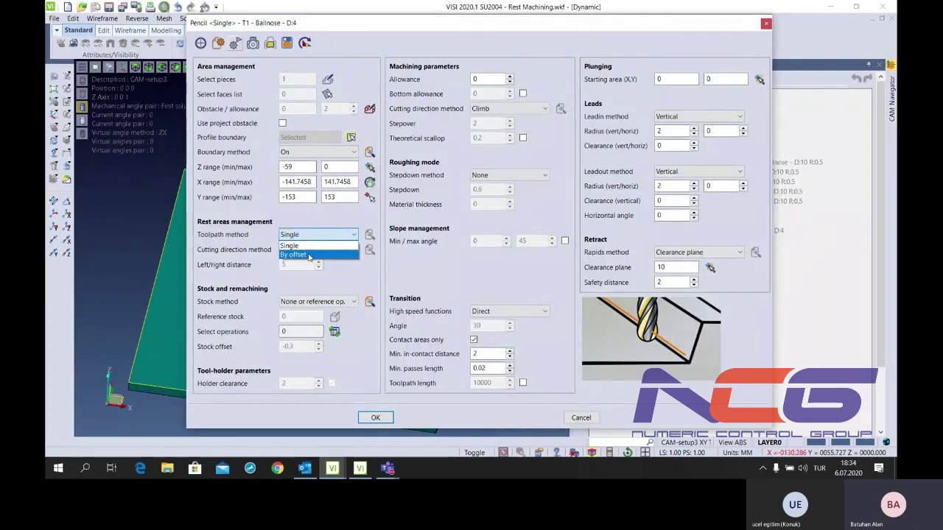
left_click(309, 254)
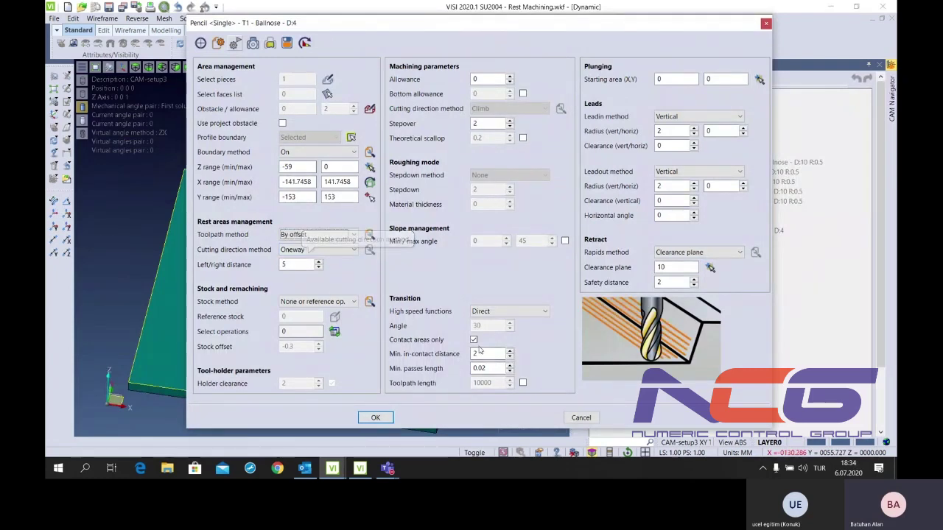
left_click(296, 232)
left_click(301, 245)
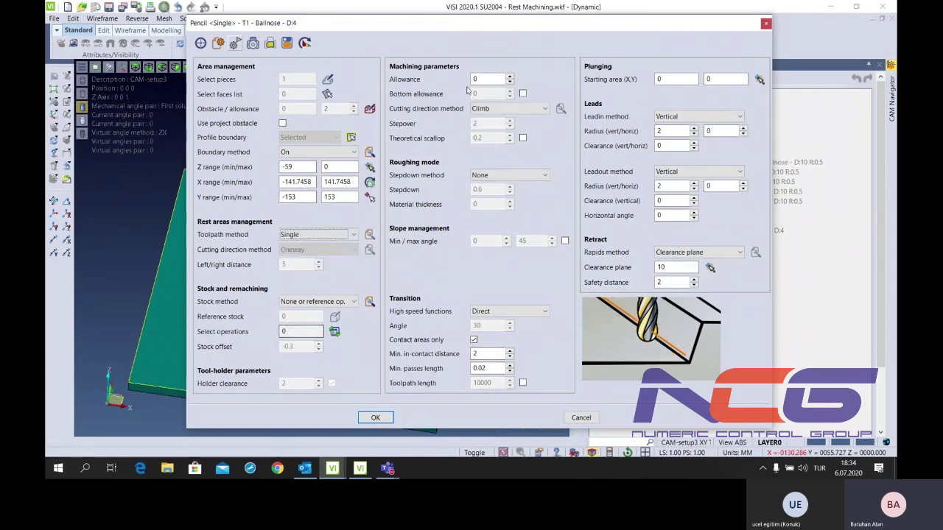
Enable bottom allowance, keep Climb cutting direction and leave the stepdown method at None
left_click(522, 93)
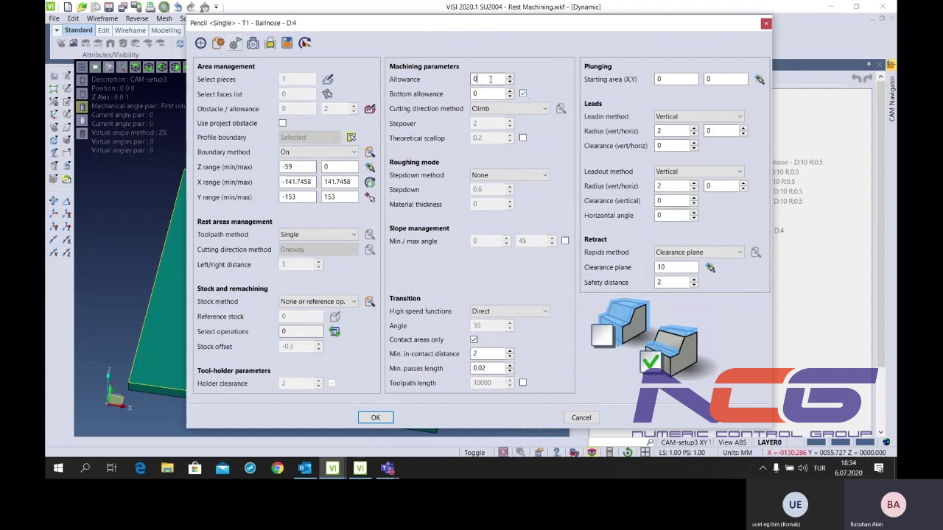
left_click(491, 109)
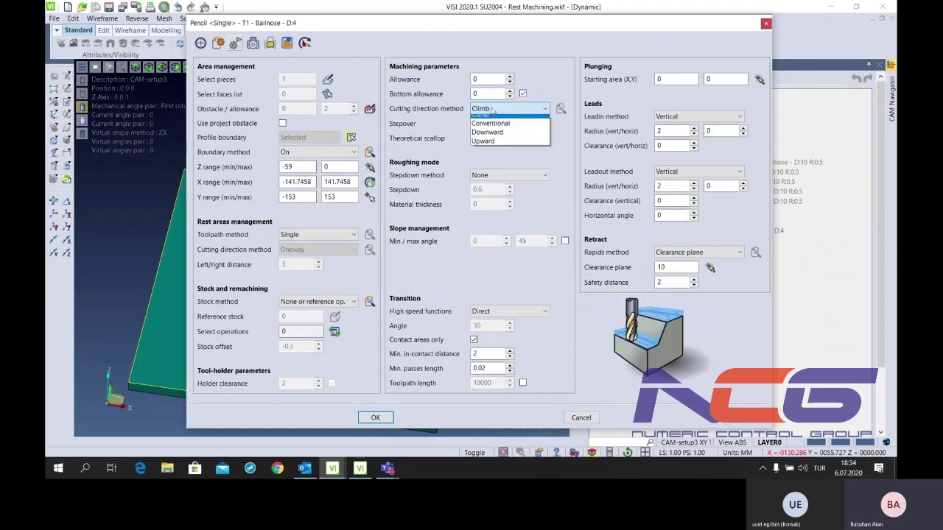
left_click(497, 115)
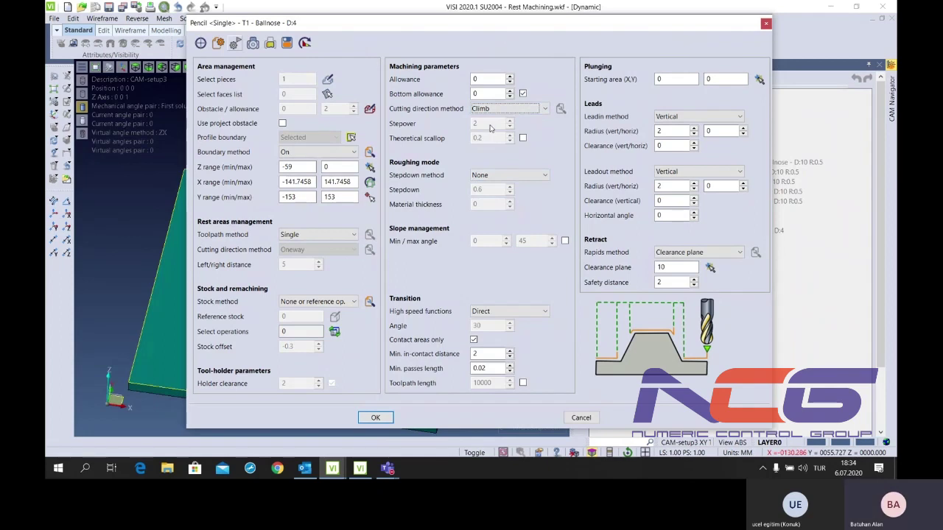
left_click(499, 177)
left_click(478, 195)
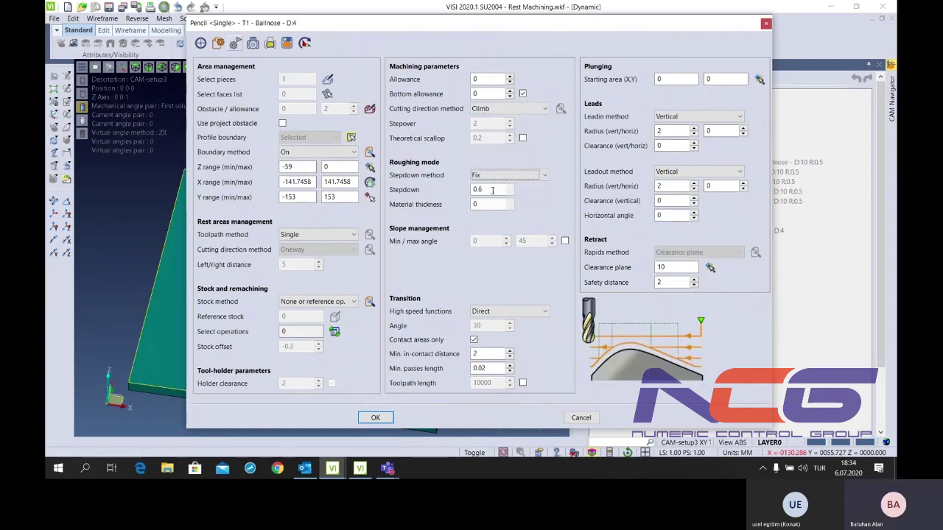
left_click(493, 176)
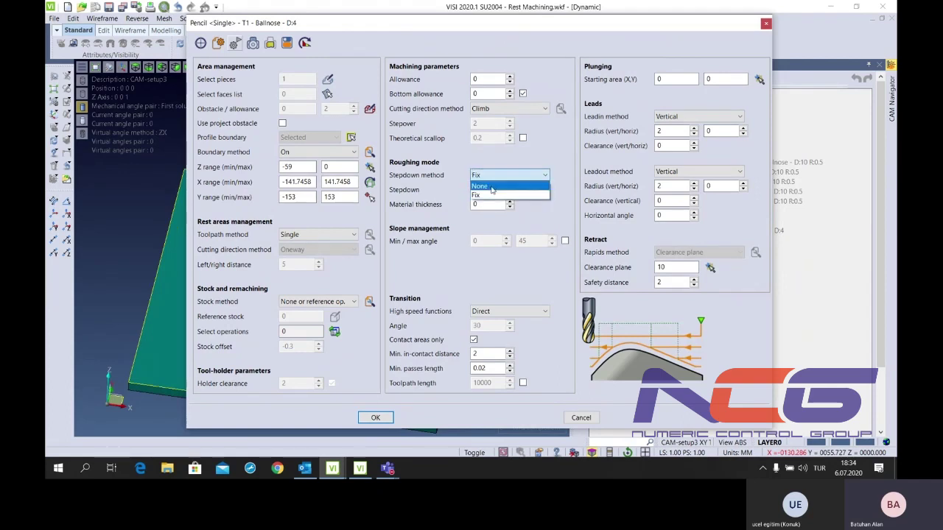
left_click(492, 187)
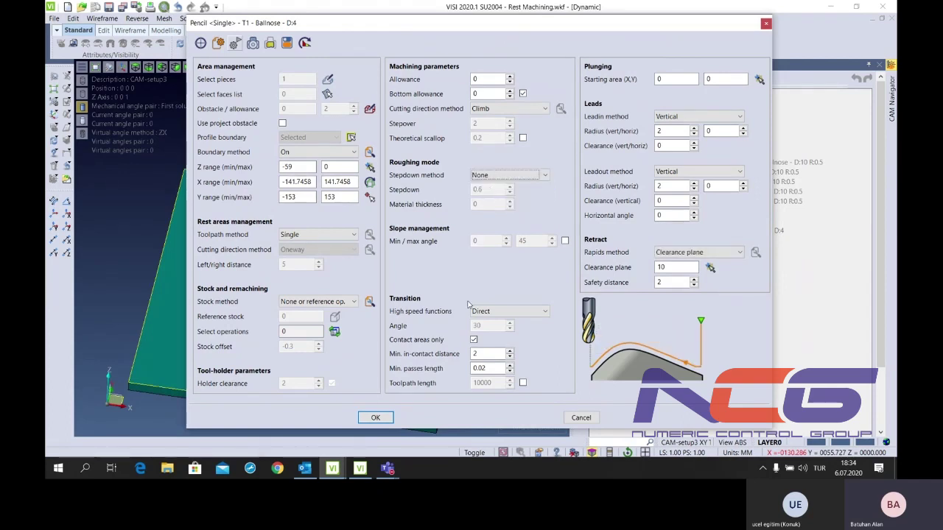
Set the high speed transitions between passes to Smooth ramp
left_click(490, 311)
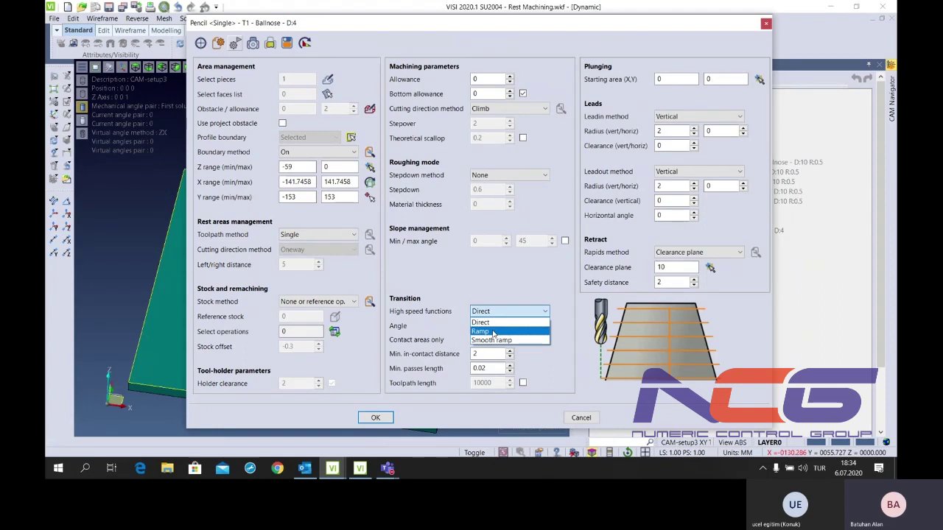
left_click(492, 332)
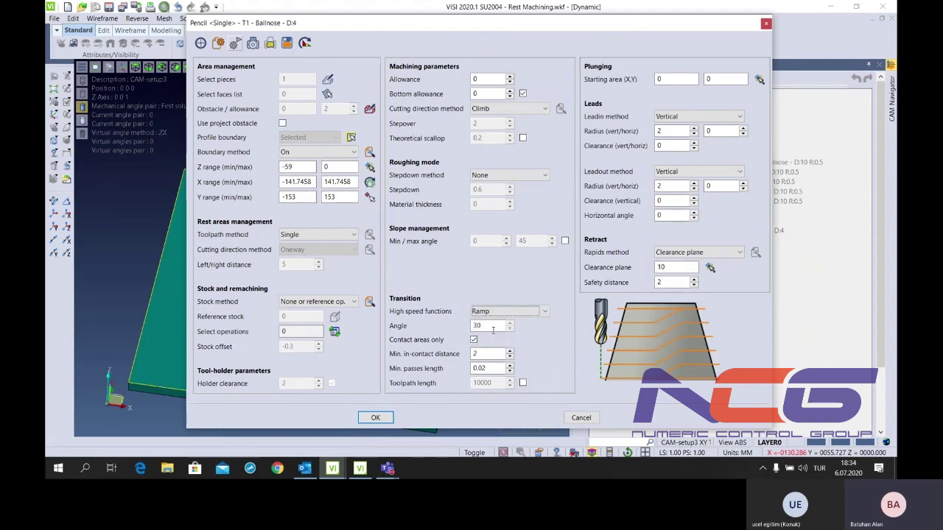
left_click(505, 311)
left_click(498, 337)
left_click(486, 325)
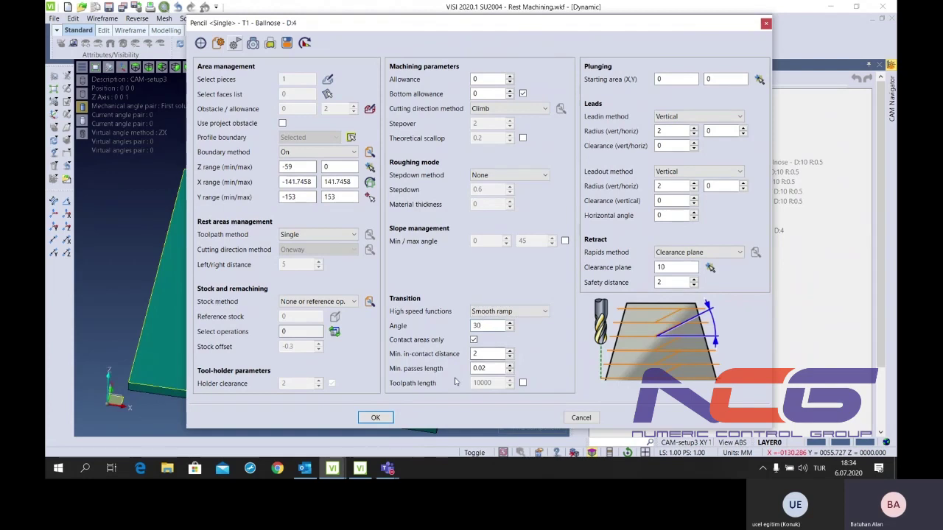
Use Safety distance rapids with clearance plane 100 and safety distance 5, and confirm
left_click(698, 252)
left_click(693, 274)
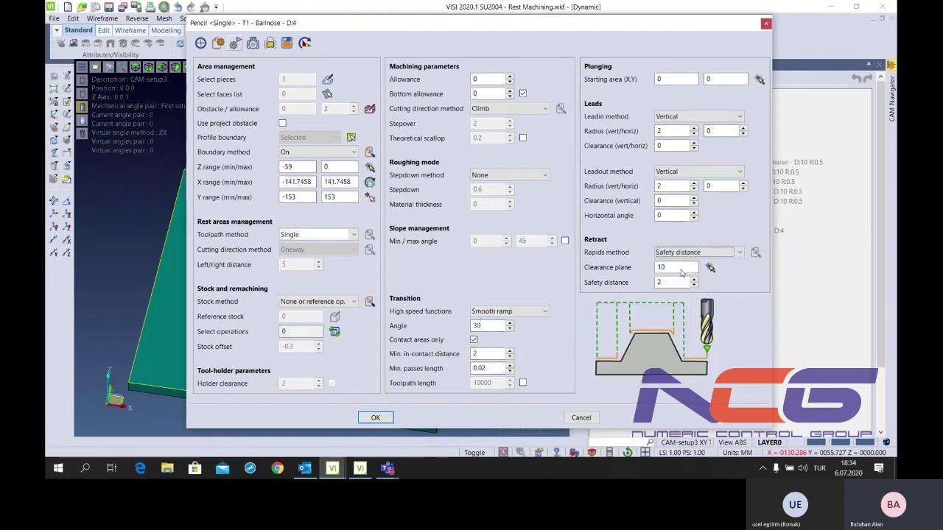
left_click(673, 266)
key("Tab")
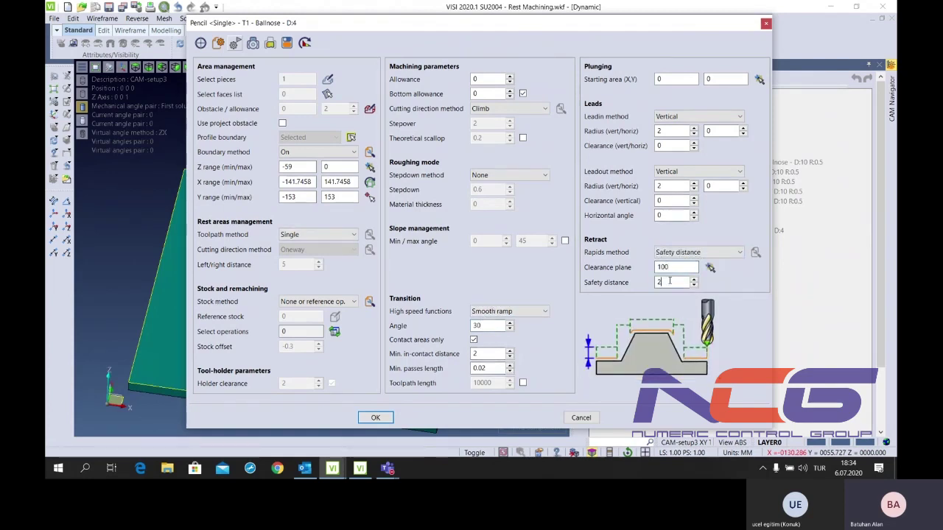
type("5")
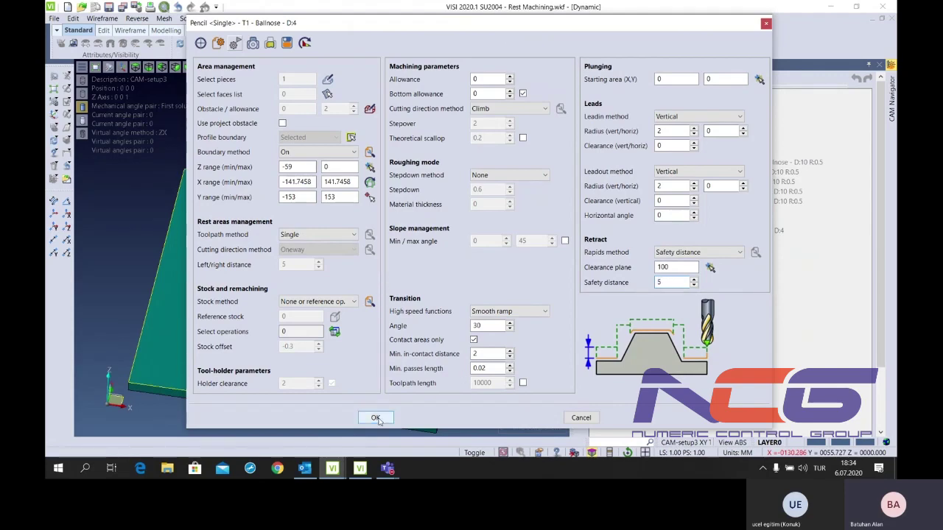
left_click(376, 418)
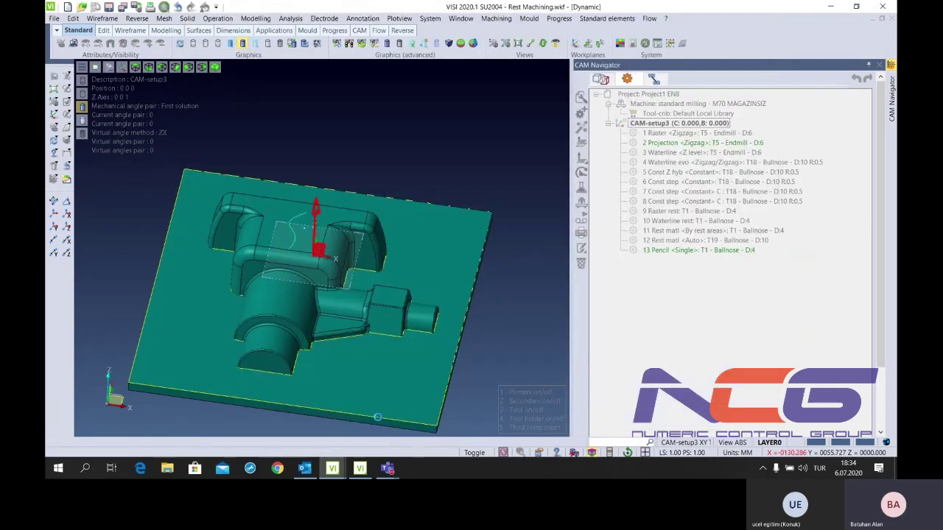
Duplicate 13 Pencil as 14 Pencil and open the copy's parameters
left_click(685, 242)
right_click(685, 250)
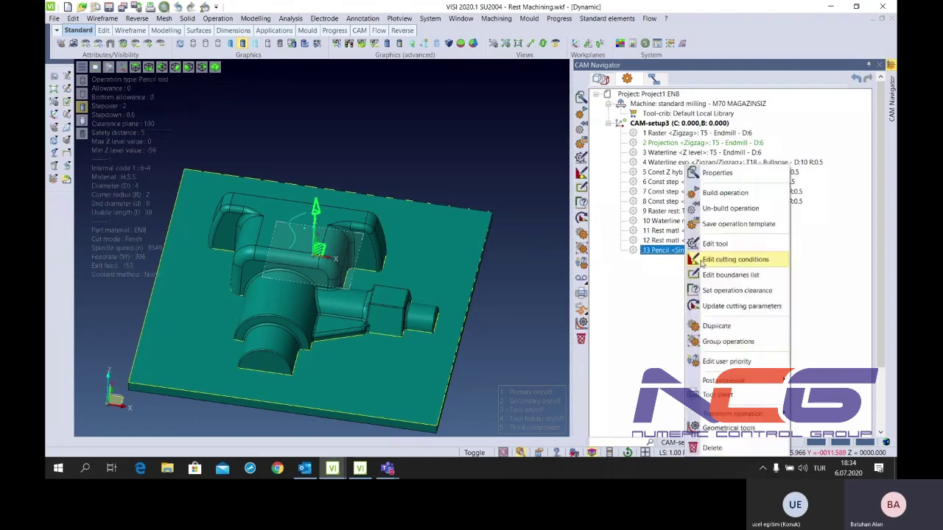
left_click(718, 258)
key("Return")
double_click(692, 260)
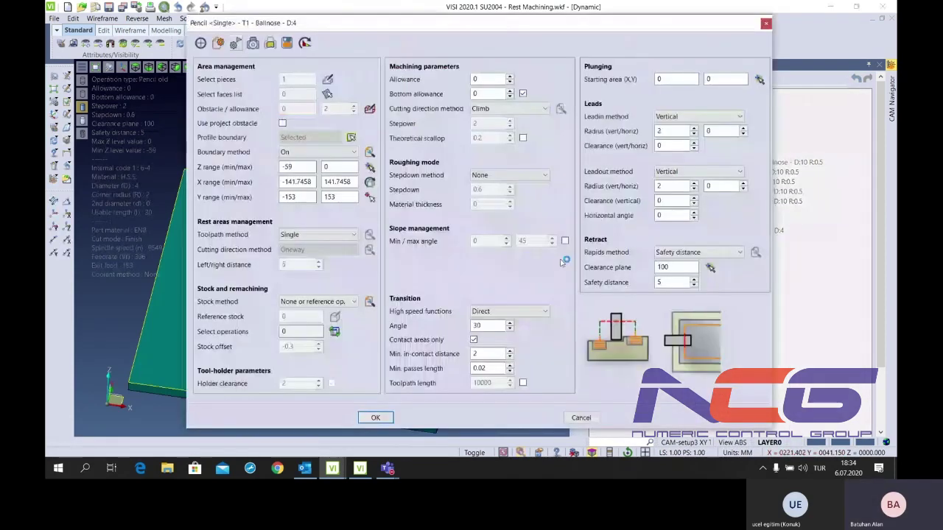
Set the 14 Pencil copy's toolpath method to By offset
left_click(317, 234)
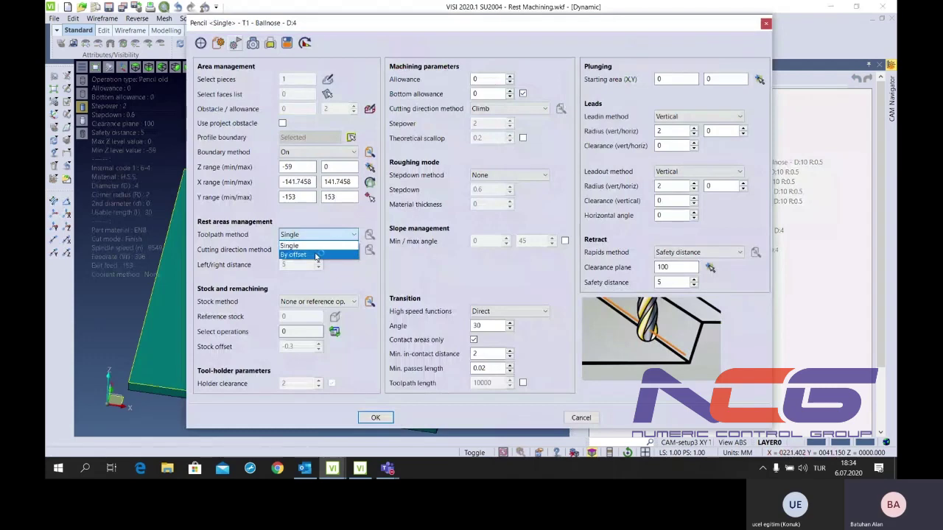
left_click(317, 255)
left_click(317, 249)
left_click(310, 254)
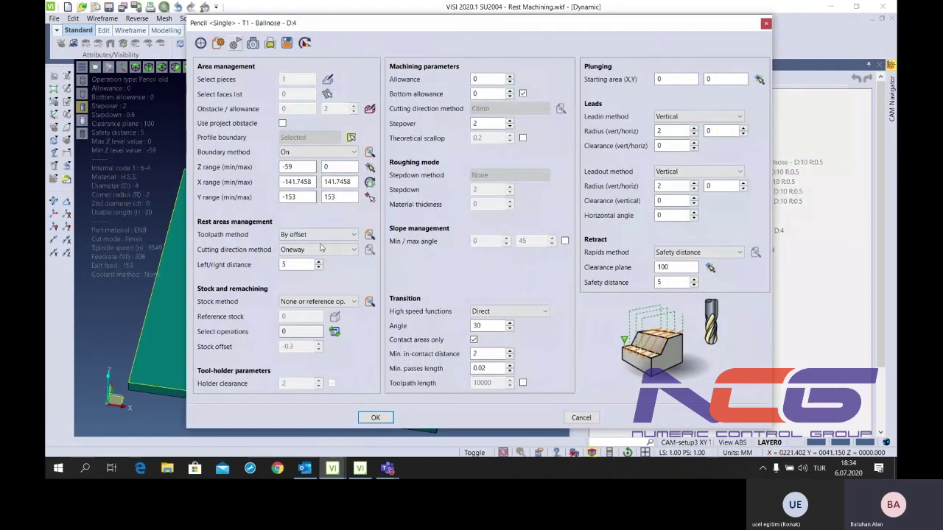
left_click(316, 234)
left_click(316, 255)
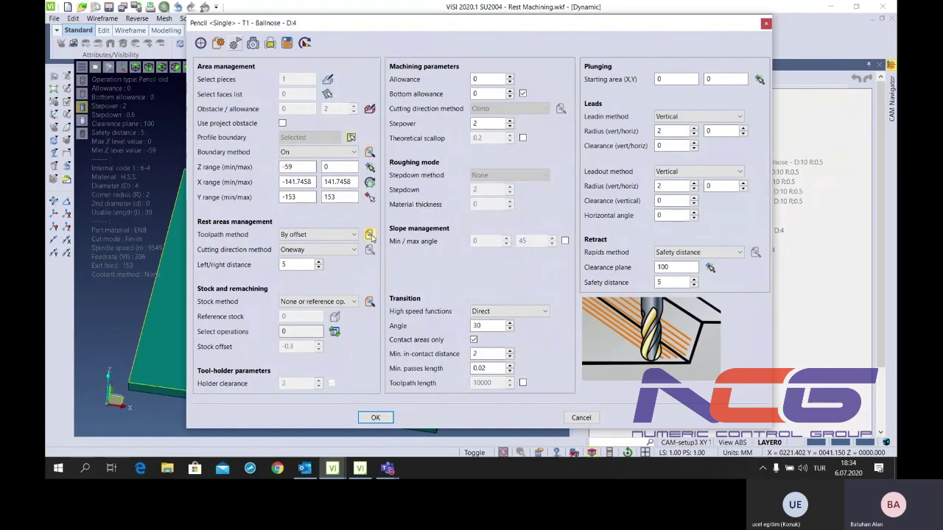
left_click(370, 235)
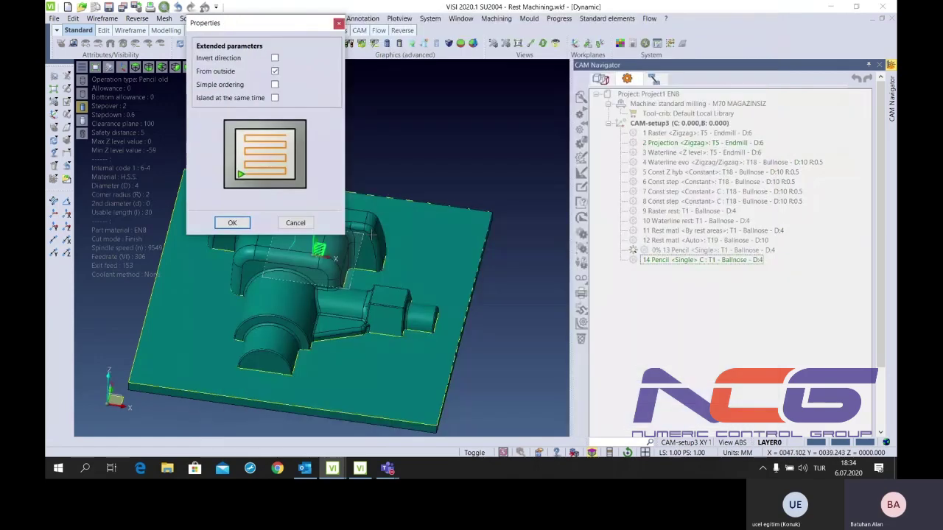
Keep only From outside enabled in the extended parameters, clearing simple ordering and islands, and confirm
left_click(274, 71)
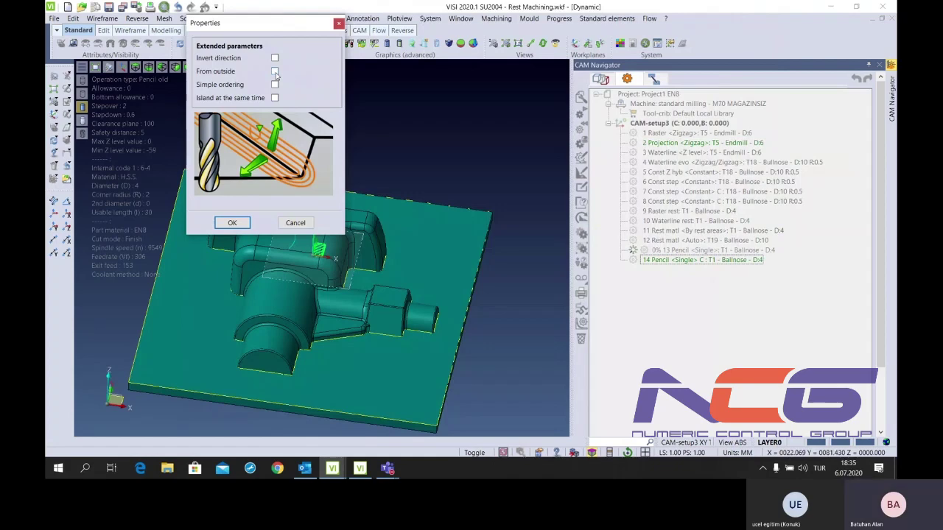
left_click(275, 71)
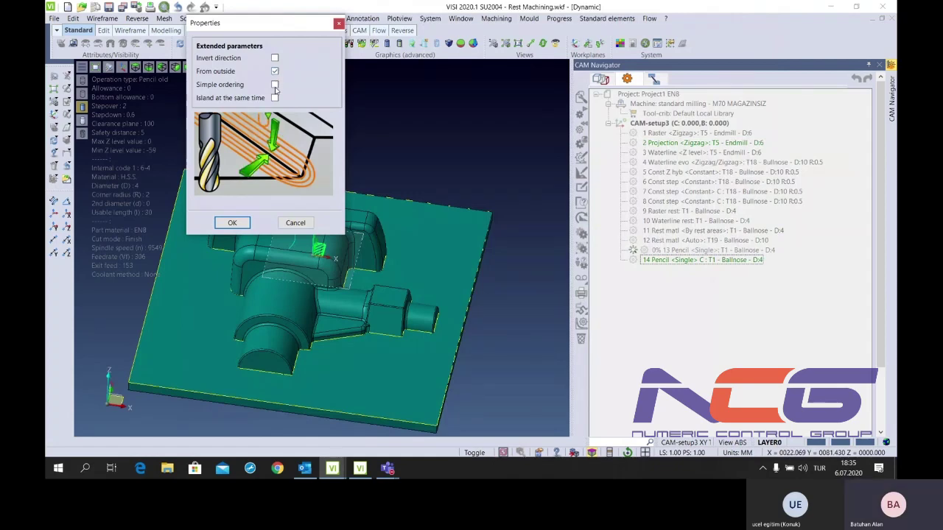
left_click(275, 84)
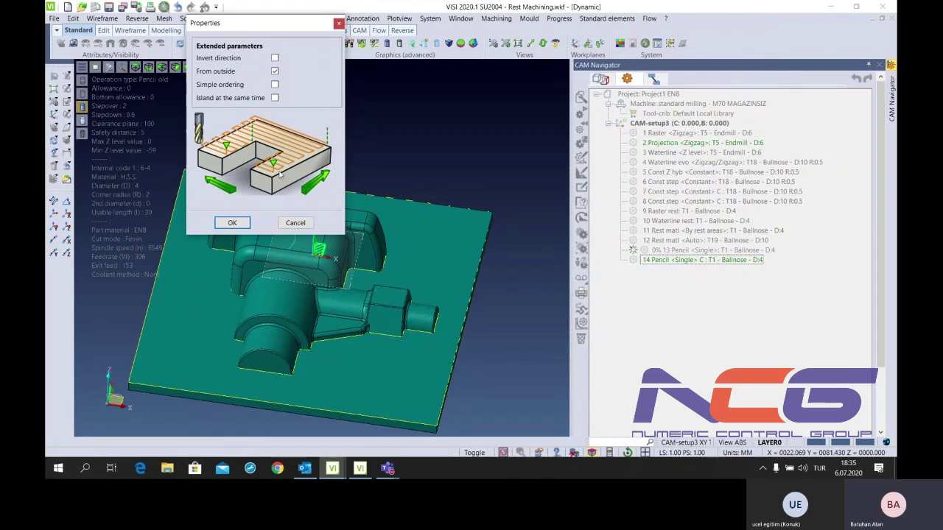
left_click(274, 85)
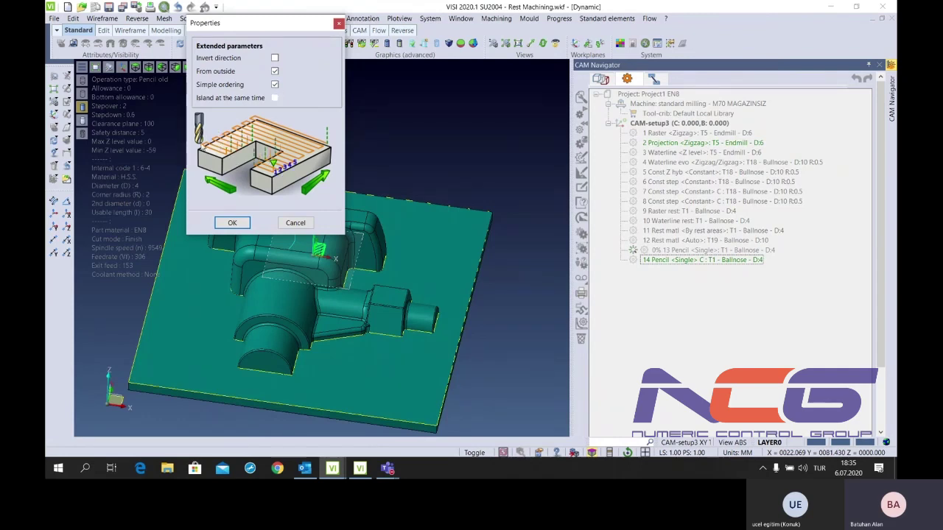
left_click(274, 85)
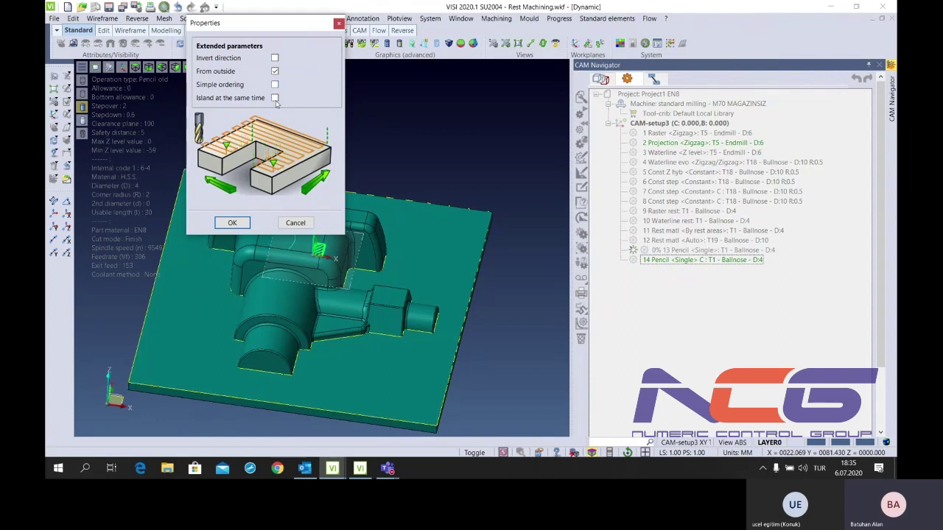
left_click(274, 98)
left_click(232, 223)
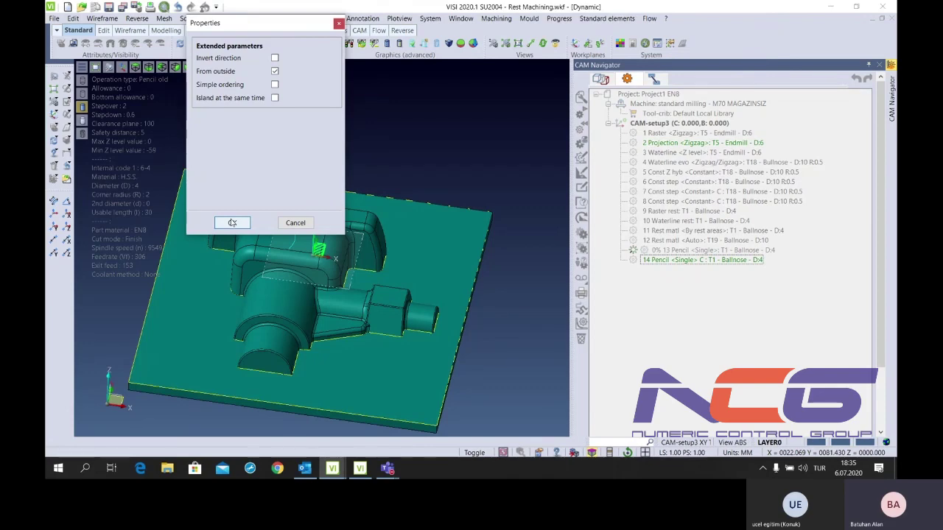
left_click(232, 222)
left_click(317, 249)
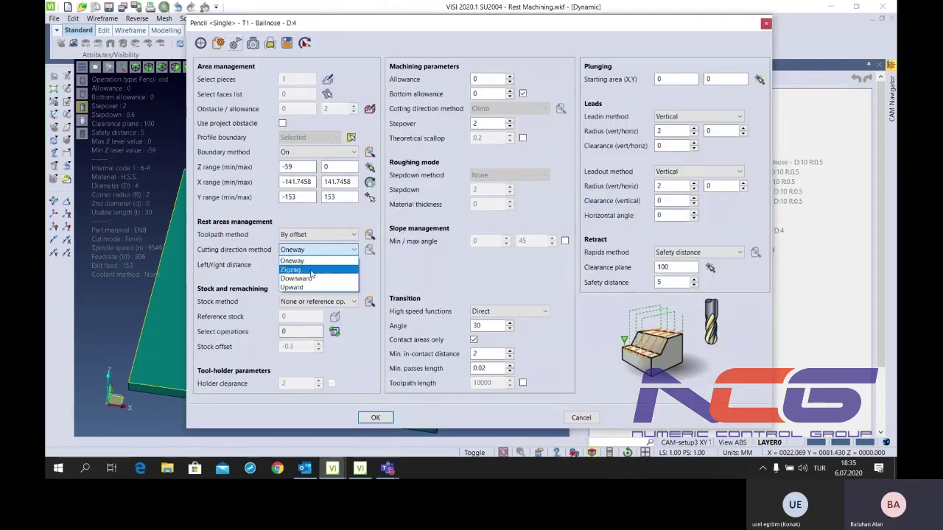
Set Zigzag cutting direction with left/right distance 5 and stepover 0.5
left_click(290, 270)
left_click(298, 263)
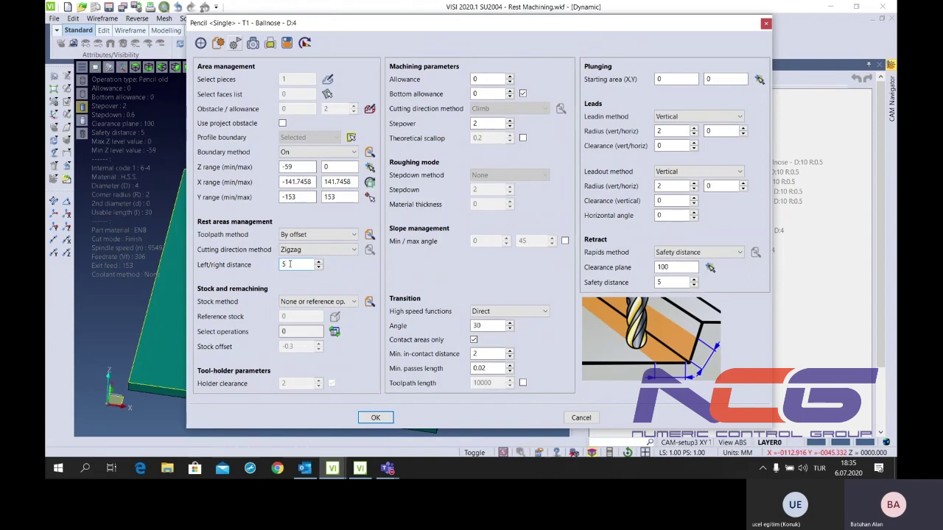
left_click(490, 124)
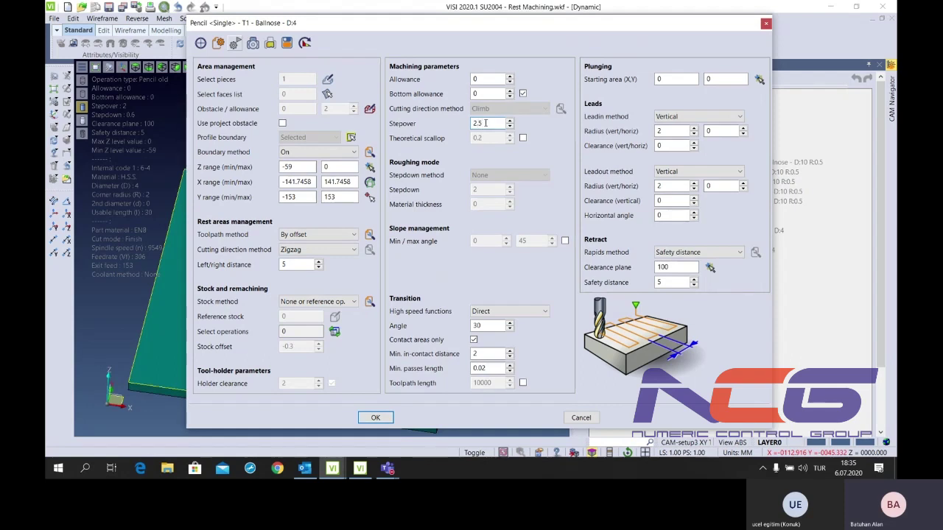
type("2")
type("5")
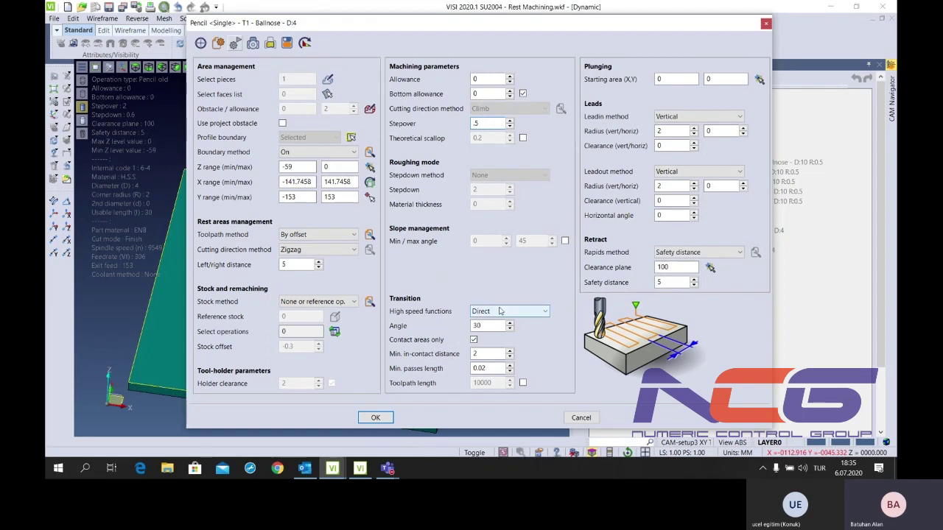
Use Smooth ramp transitions and Safety distance rapids, and accept the pencil operation
left_click(501, 311)
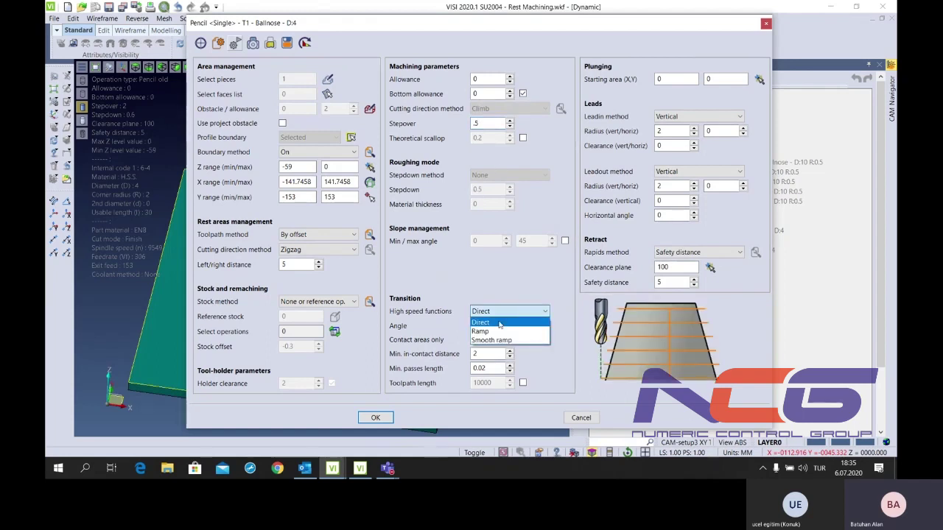
left_click(492, 340)
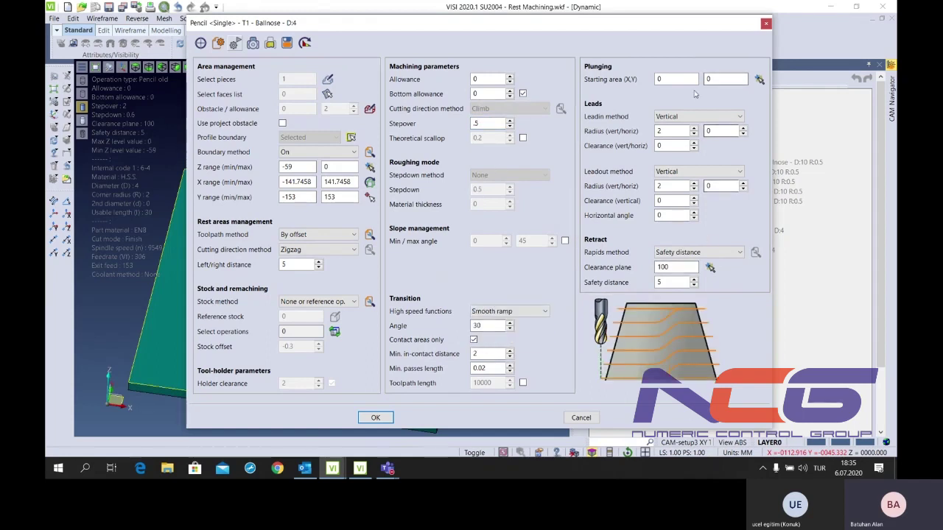
left_click(698, 252)
left_click(670, 260)
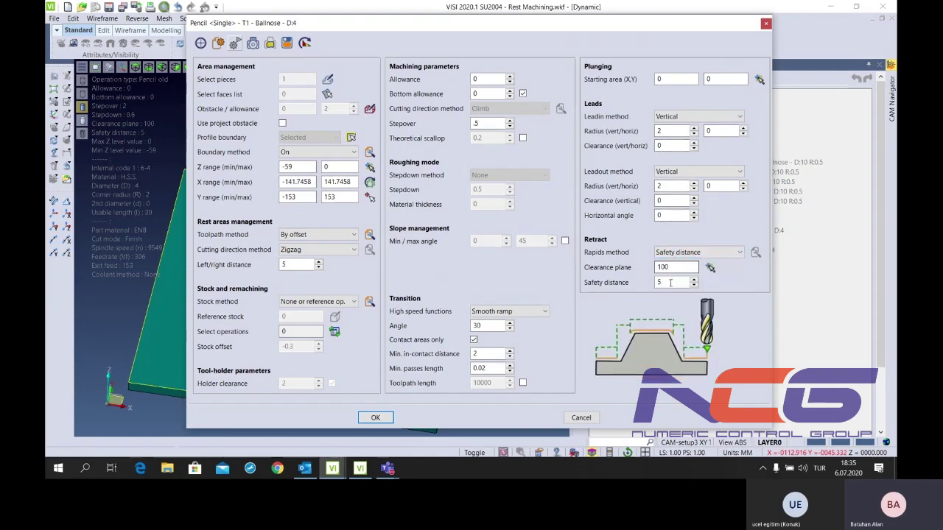
left_click(375, 417)
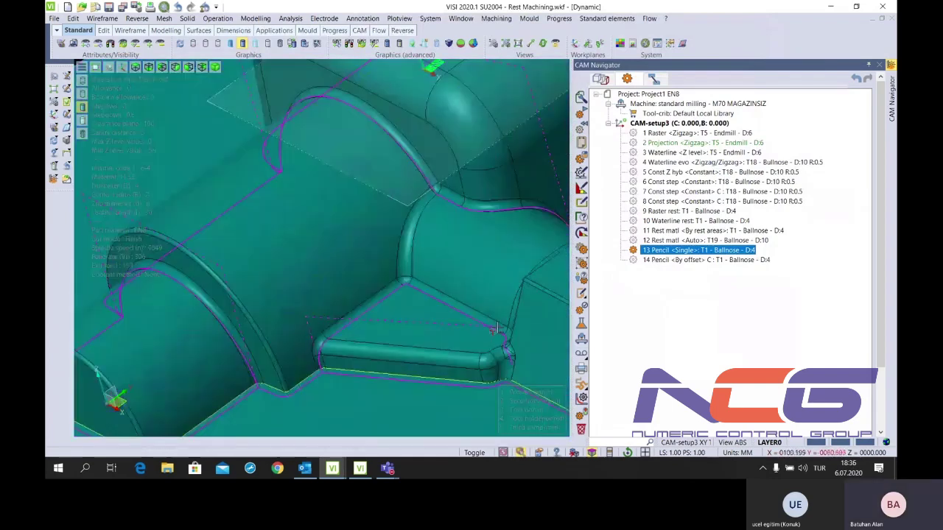
Display operation 14's offset toolpath and inspect the pocket from top and oblique views
scroll(370, 378, "up", 1)
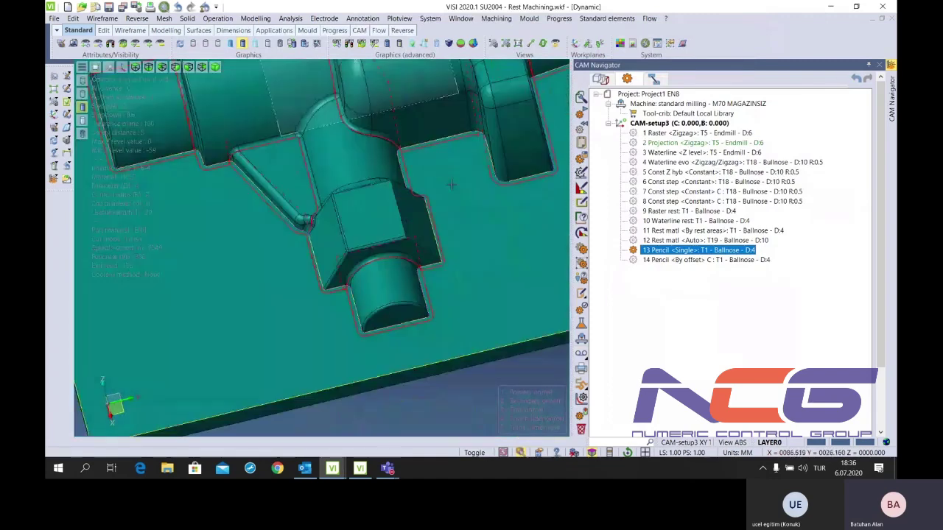
key("Down")
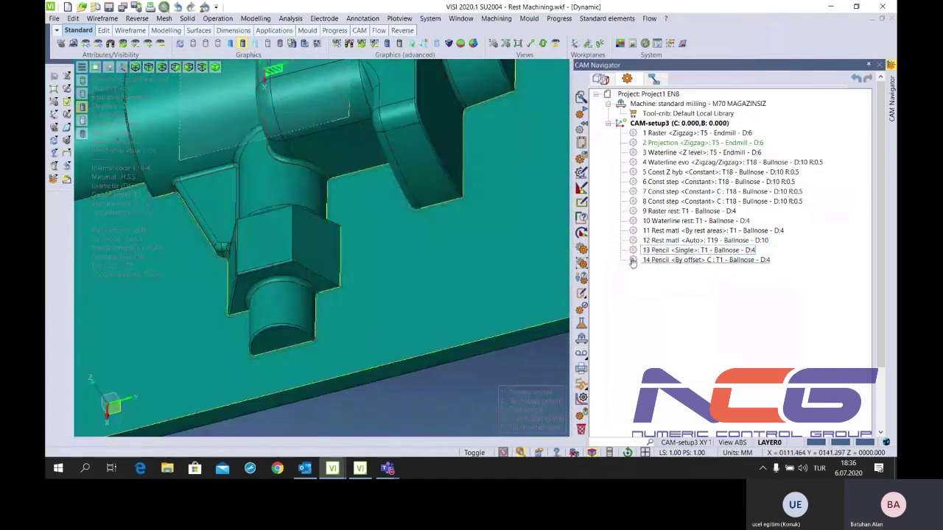
scroll(507, 288, "down", 5)
scroll(442, 339, "up", 3)
scroll(412, 376, "up", 2)
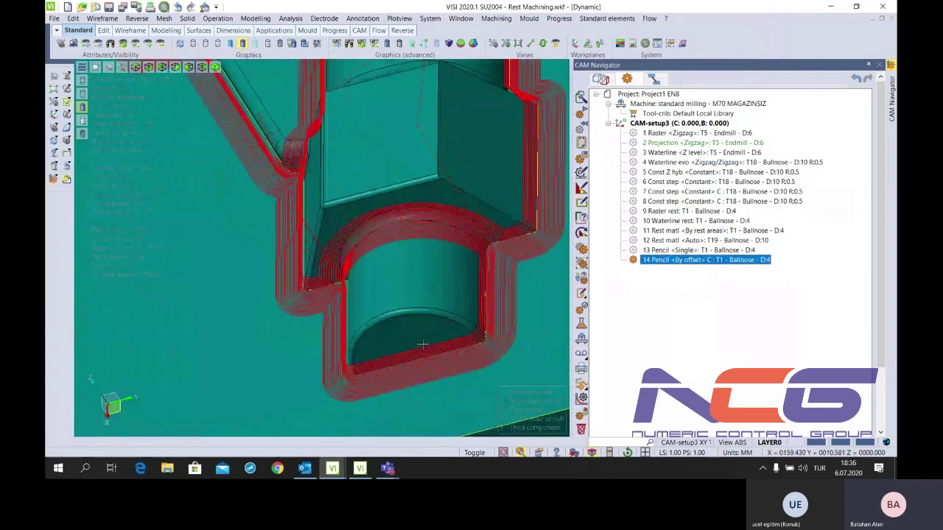
scroll(403, 390, "up", 2)
scroll(403, 390, "up", 2)
key("t")
scroll(386, 385, "up", 2)
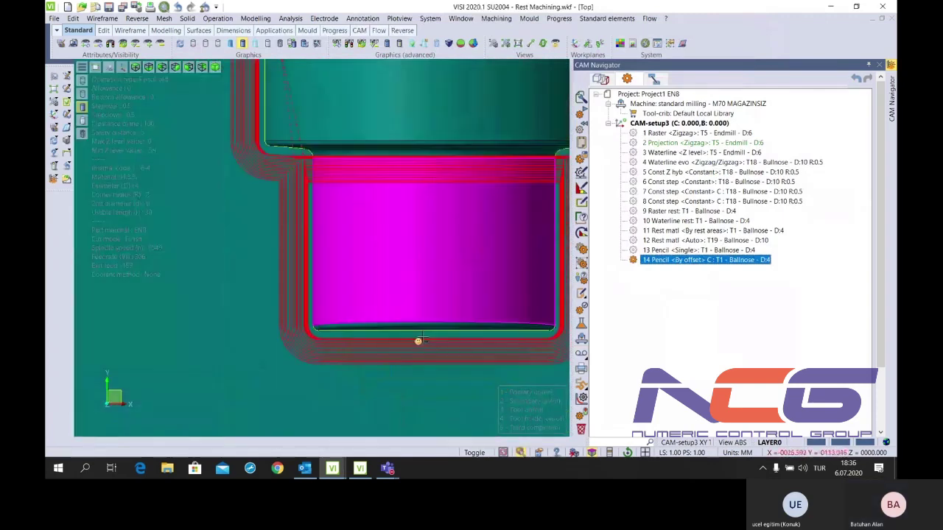
scroll(397, 380, "up", 2)
scroll(396, 380, "down", 3)
middle_click_drag(391, 341, 456, 295)
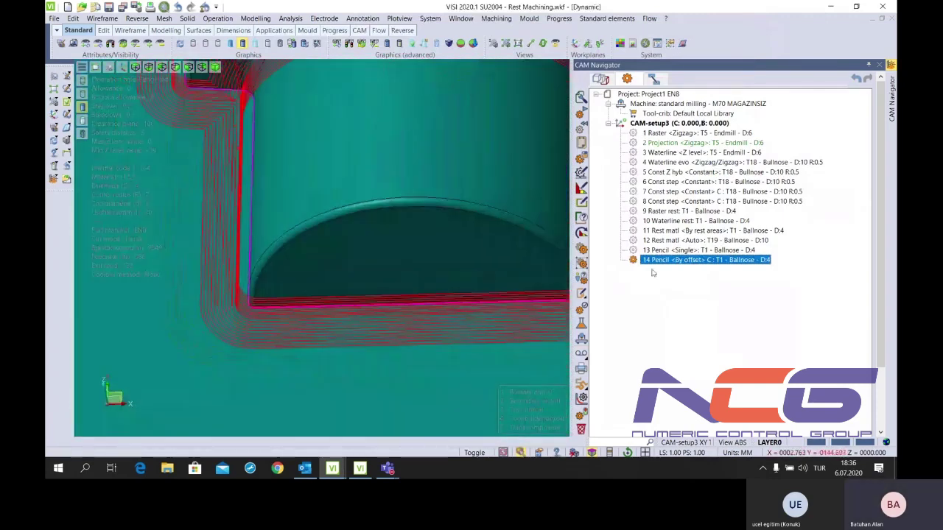
Reopen operation 14's parameters, check the left/right distance, and close without changes
double_click(668, 264)
left_click(308, 263)
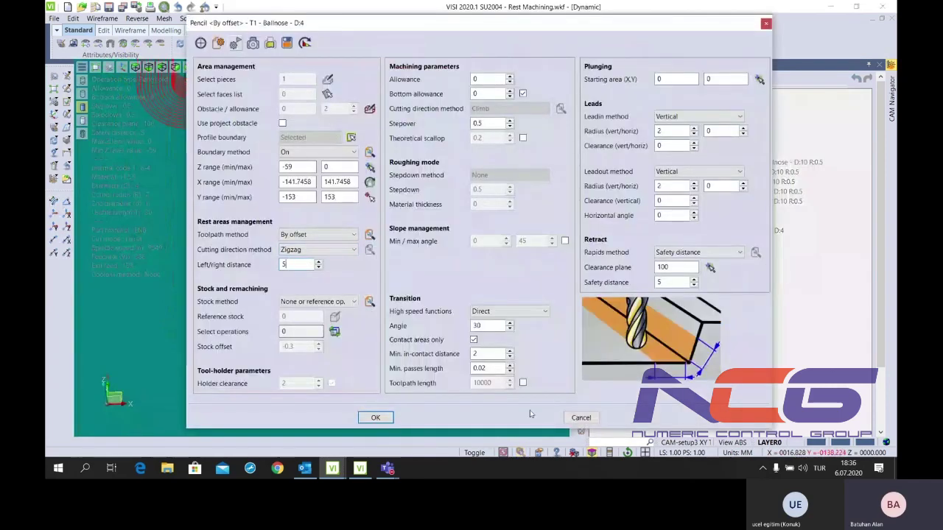
left_click(581, 421)
Orbit the part to a tilted view, then drag-copy 13 Pencil into 15 Pencil <Single> C
scroll(373, 349, "up", 3)
scroll(373, 349, "down", 2)
middle_click_drag(372, 349, 369, 368)
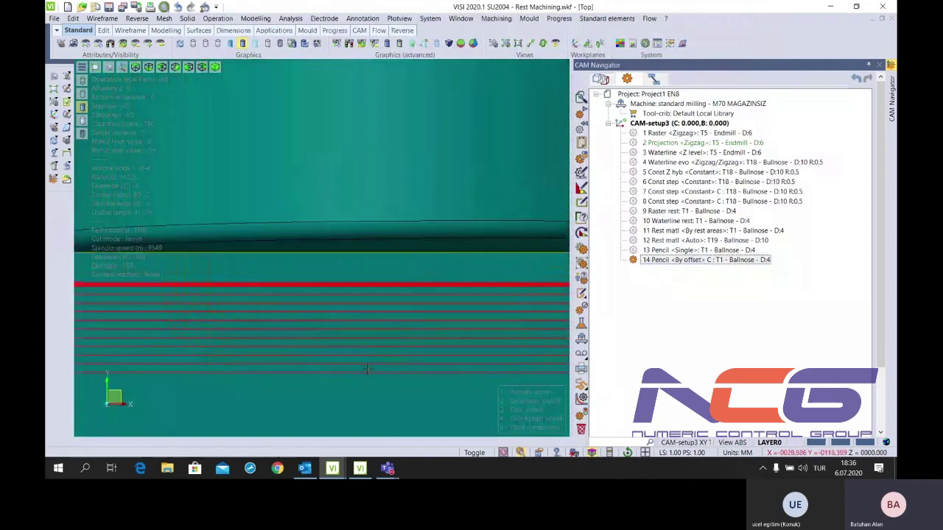
mouse_move(367, 327)
middle_mouse_down()
mouse_move(361, 269)
mouse_move(337, 263)
mouse_move(320, 283)
mouse_move(297, 279)
mouse_move(301, 295)
mouse_move(431, 211)
middle_mouse_up()
scroll(320, 283, "up", 2)
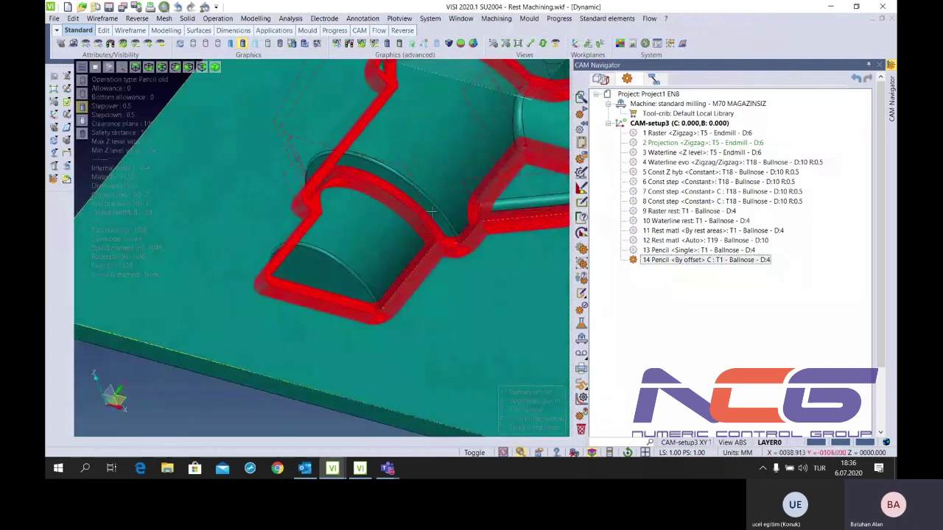
scroll(430, 211, "up", 3)
scroll(430, 211, "down", 4)
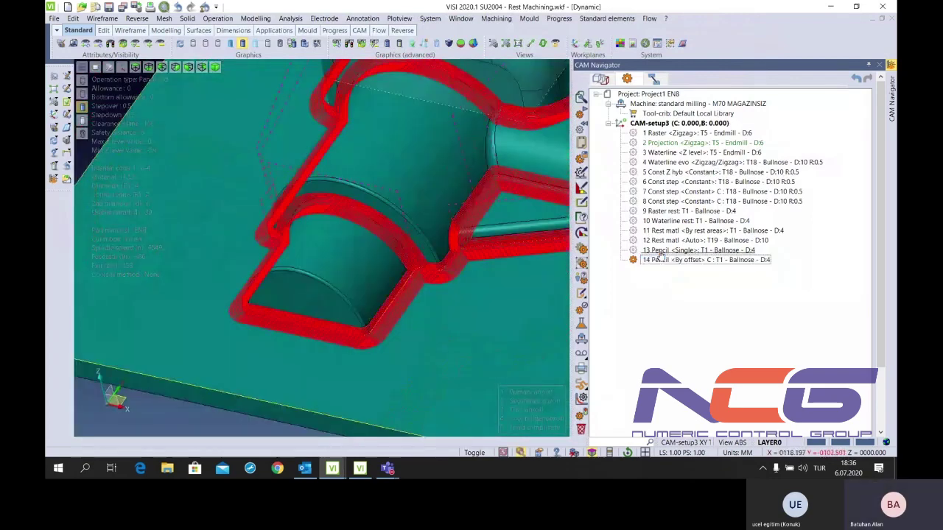
left_click_drag(661, 256, 634, 264)
key("Return")
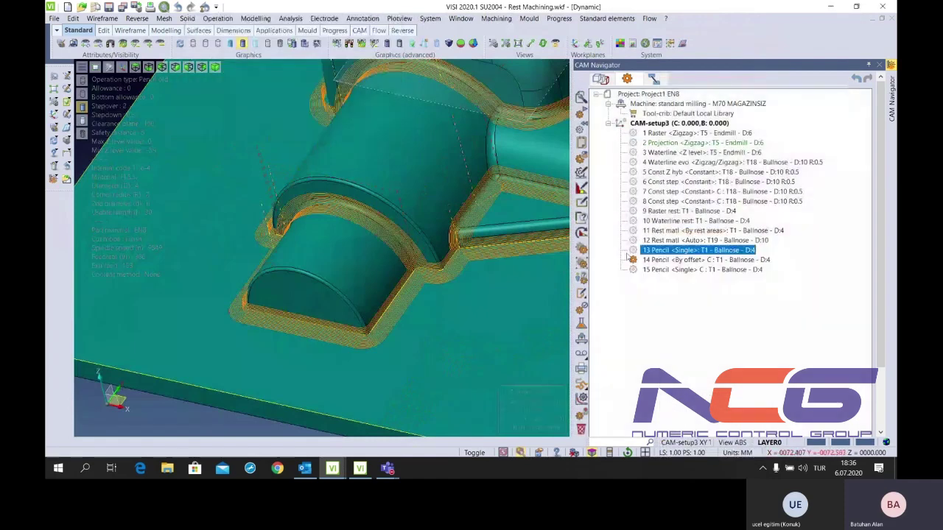
Give operation 15 Pencil a Fix stepdown of 0.5 and material thickness 5, then recompute it
double_click(663, 270)
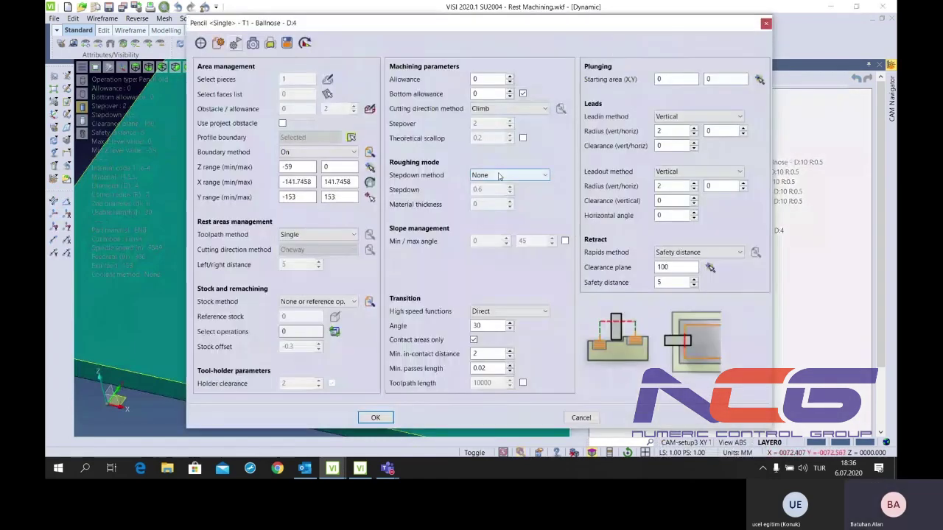
left_click(498, 175)
left_click(487, 192)
double_click(490, 189)
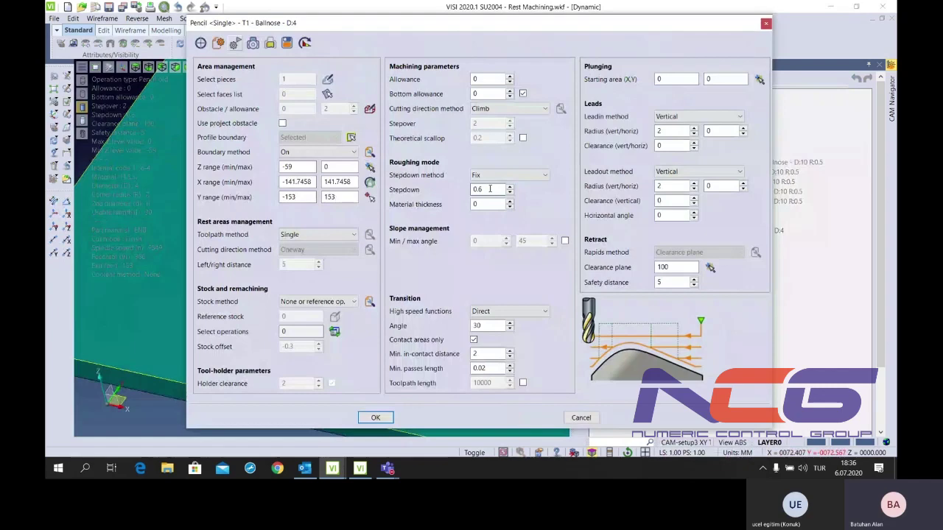
type(".5")
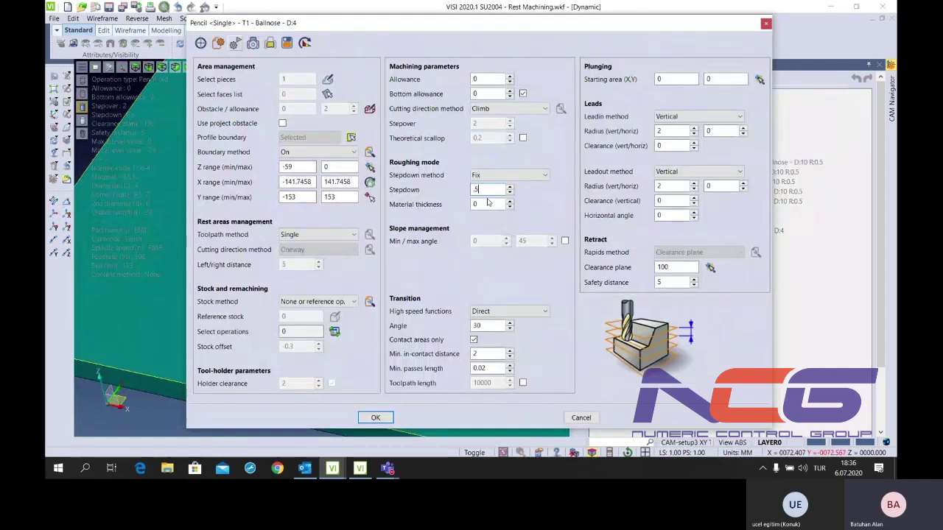
left_click(486, 204)
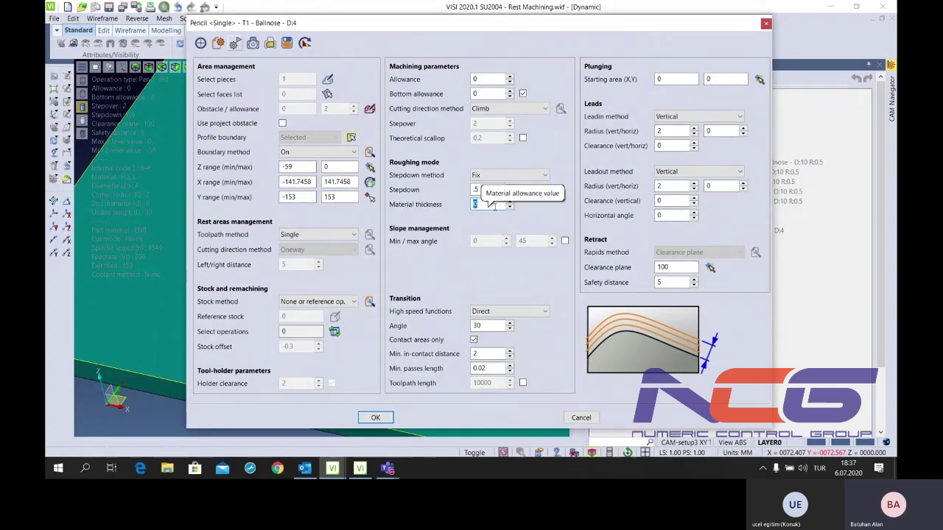
type("5")
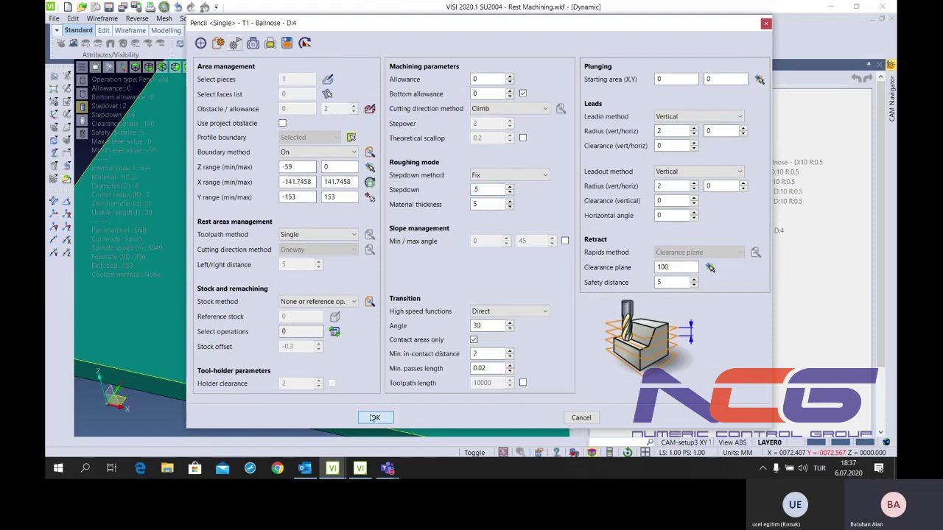
left_click(374, 417)
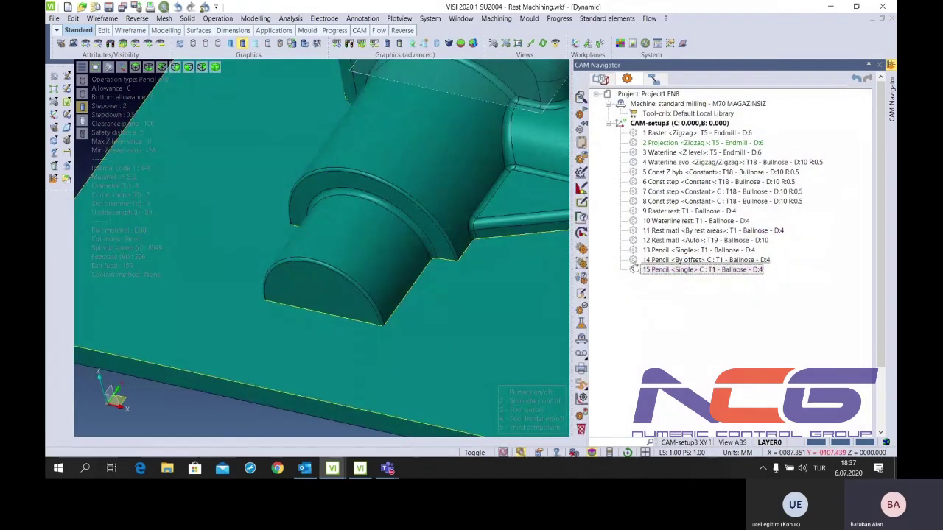
left_click(635, 271)
scroll(363, 321, "up", 2)
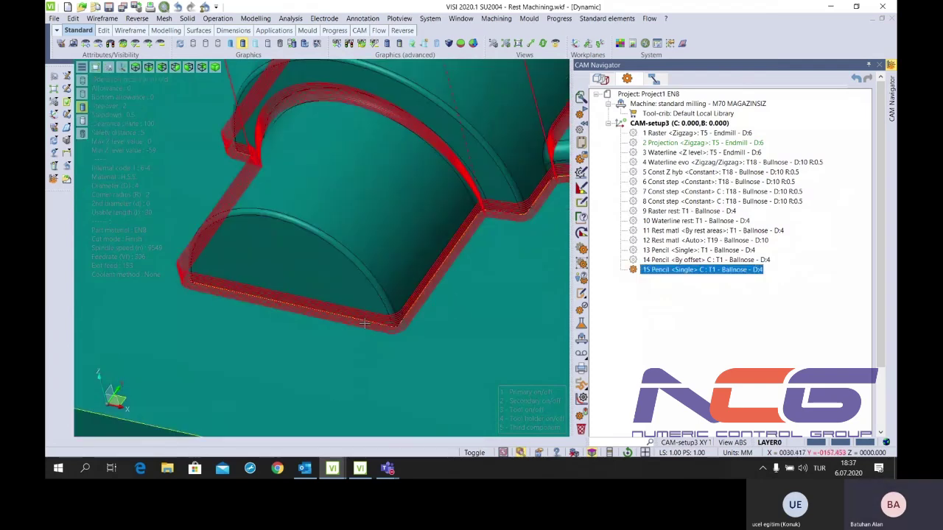
scroll(363, 322, "up", 2)
scroll(364, 322, "up", 1)
scroll(354, 318, "up", 1)
scroll(338, 313, "up", 1)
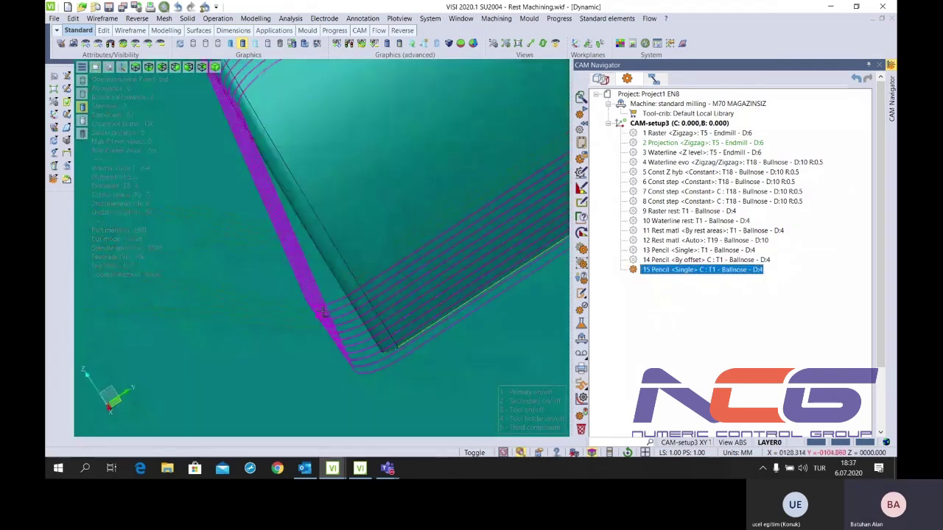
scroll(324, 306, "up", 1)
scroll(331, 300, "down", 2)
scroll(354, 287, "down", 1)
scroll(379, 268, "down", 2)
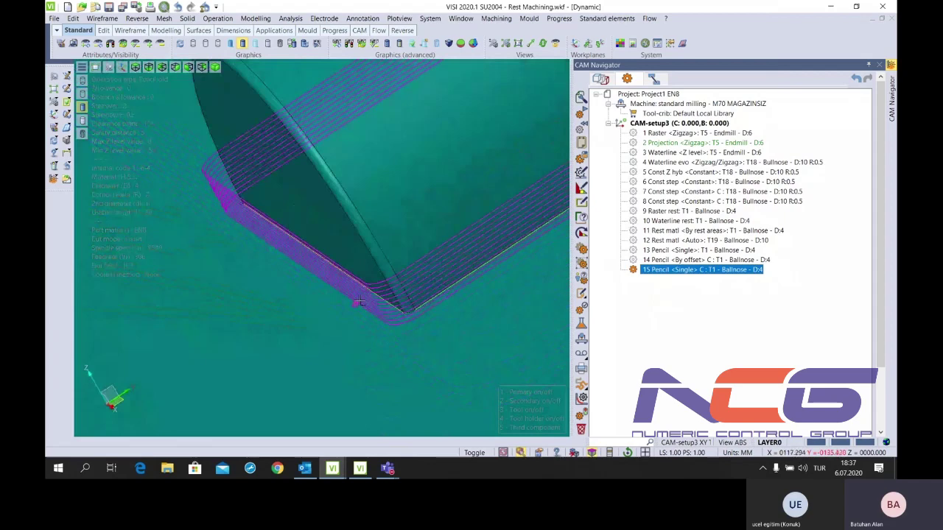
scroll(408, 251, "down", 1)
scroll(414, 248, "up", 3)
scroll(394, 277, "up", 2)
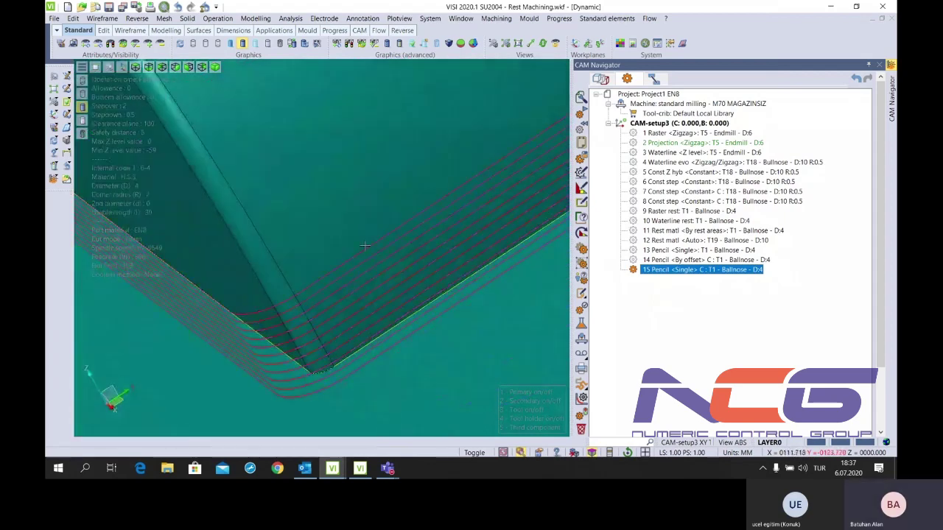
scroll(363, 244, "down", 1)
scroll(363, 245, "up", 2)
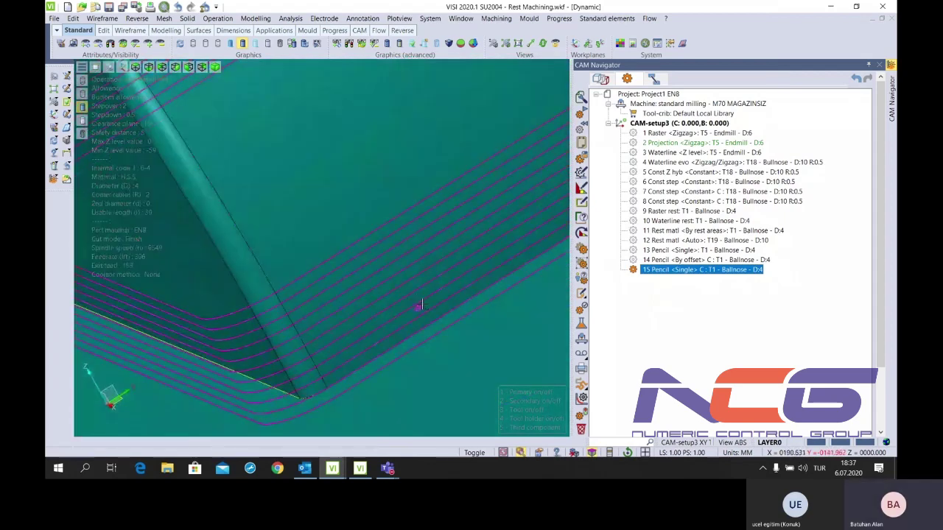
double_click(709, 270)
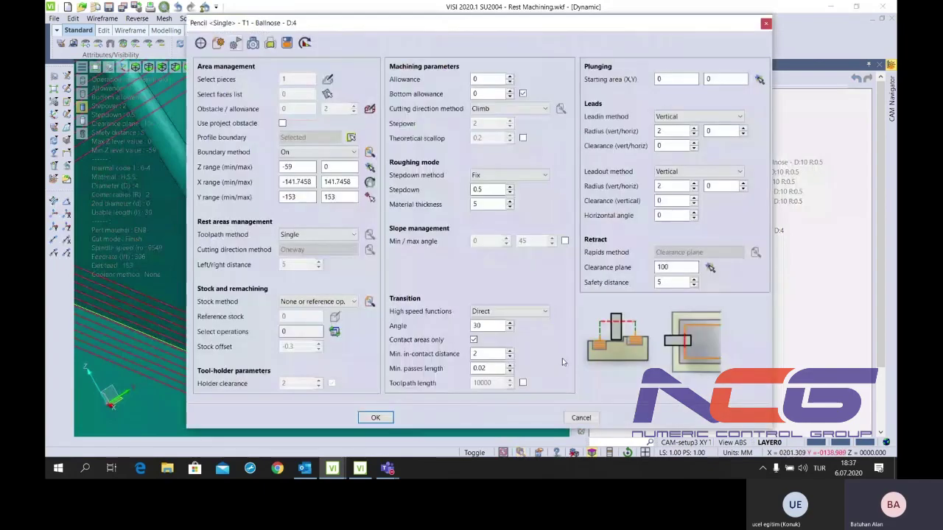
left_click(581, 418)
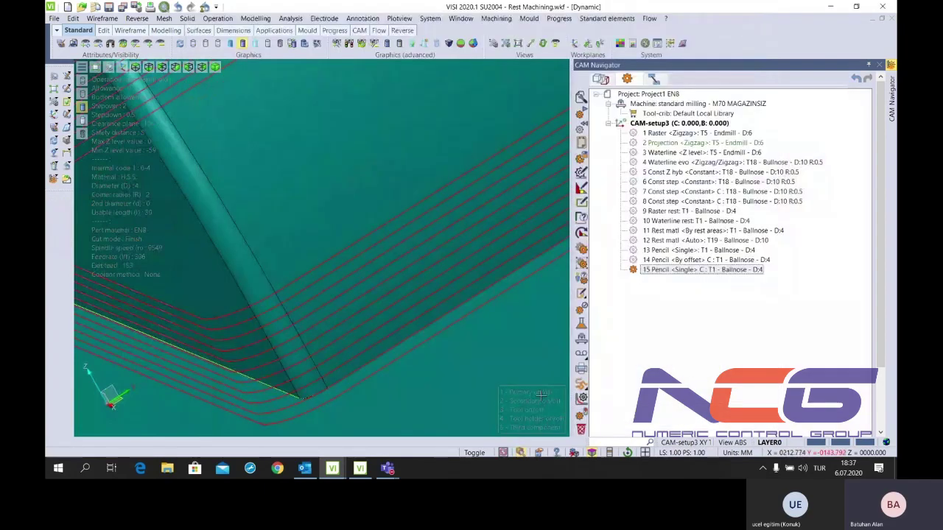
scroll(386, 305, "down", 3)
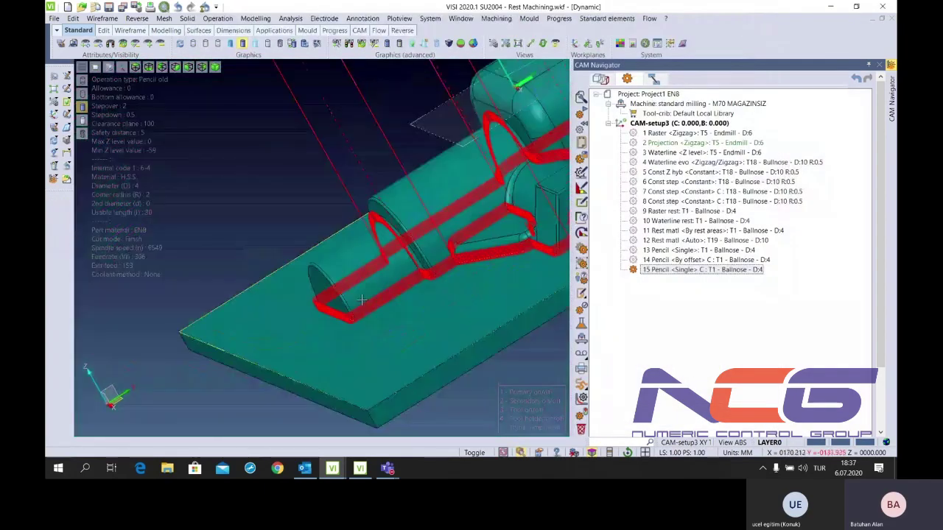
scroll(429, 291, "up", 5)
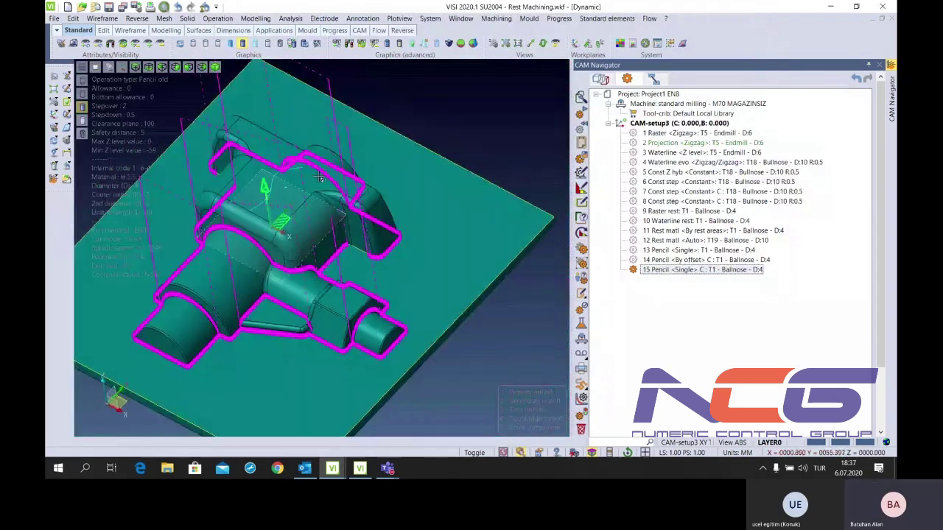
right_click(678, 122)
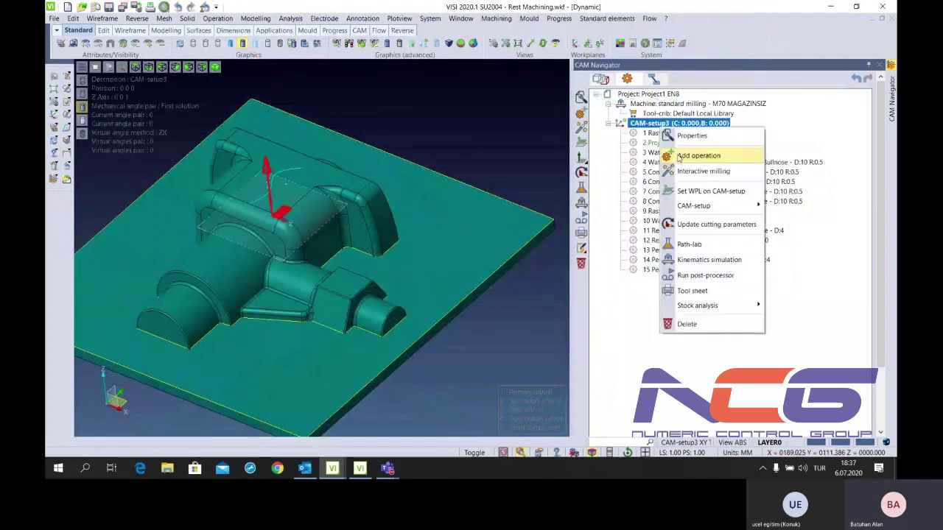
left_click(677, 156)
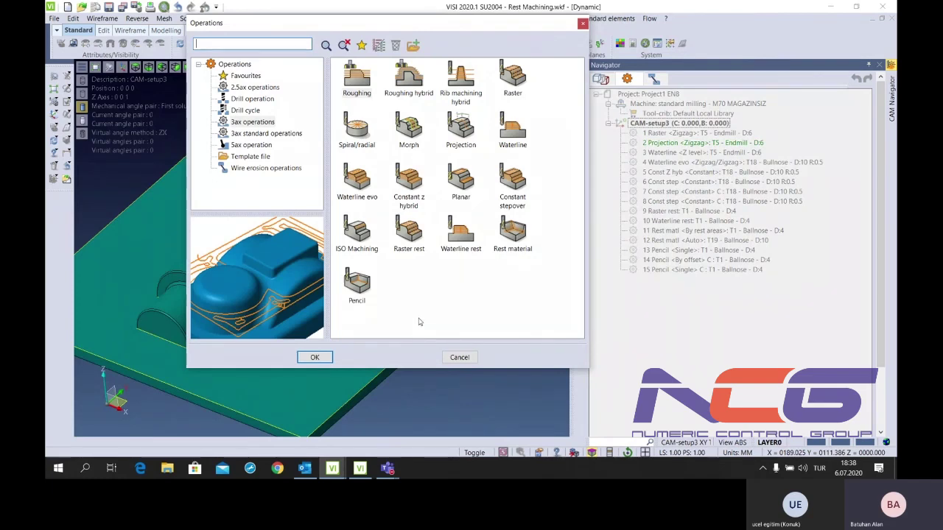
left_click(459, 357)
right_click(674, 123)
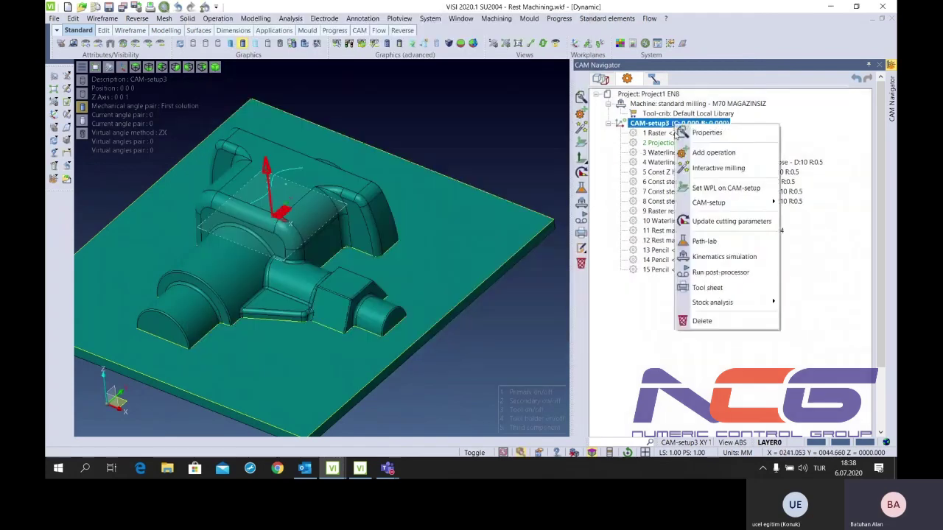
left_click(713, 153)
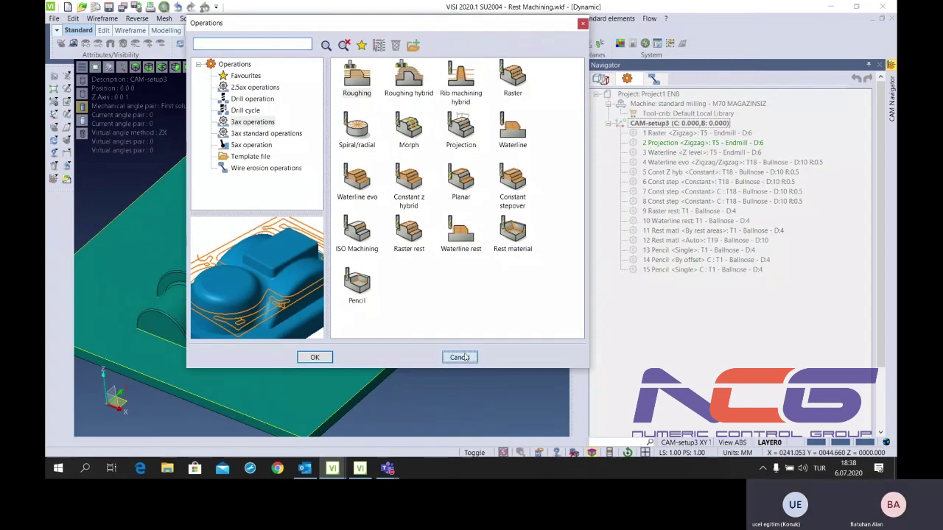
left_click(460, 357)
scroll(424, 308, "down", 3)
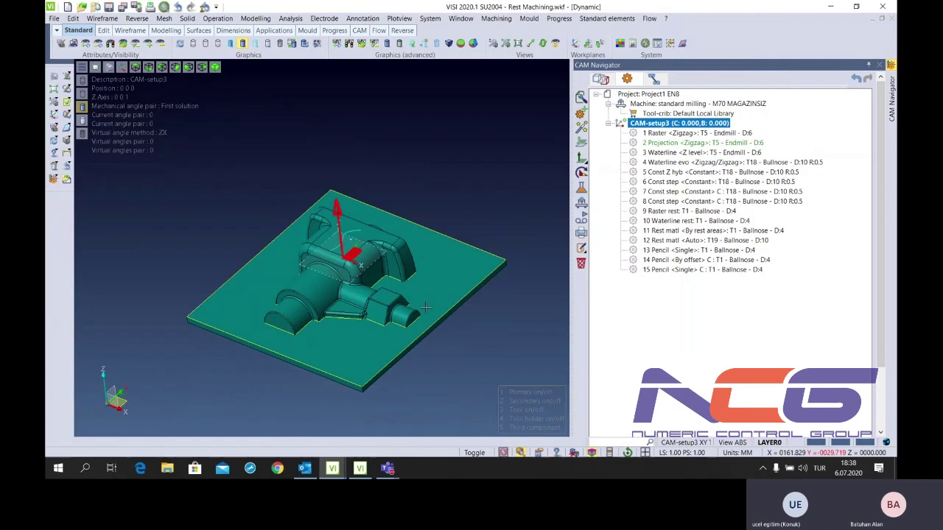
scroll(485, 322, "up", 1)
scroll(456, 329, "down", 1)
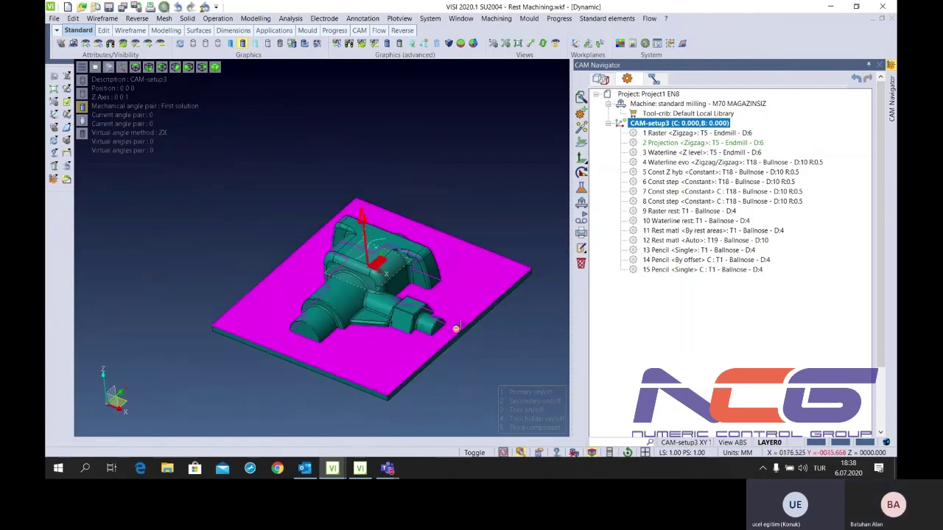
scroll(354, 343, "down", 1)
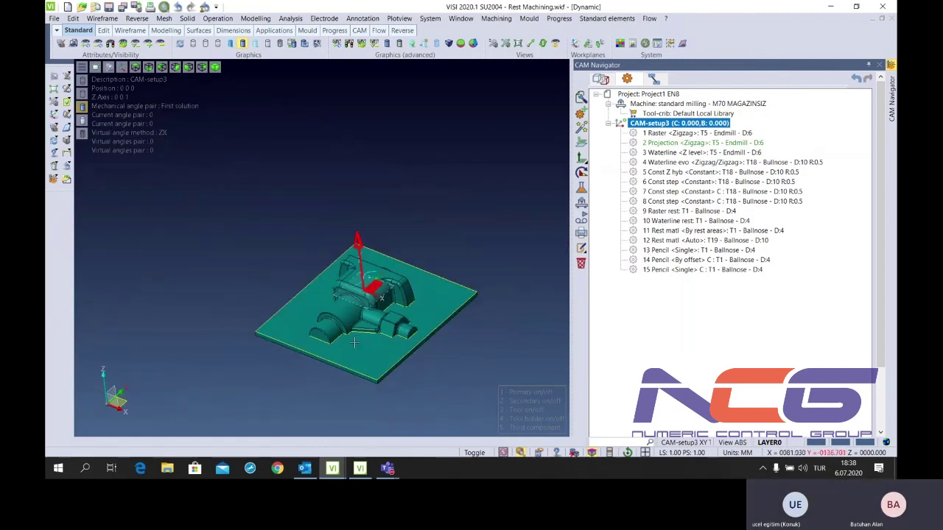
scroll(354, 342, "up", 3)
right_click(658, 131)
left_click(671, 157)
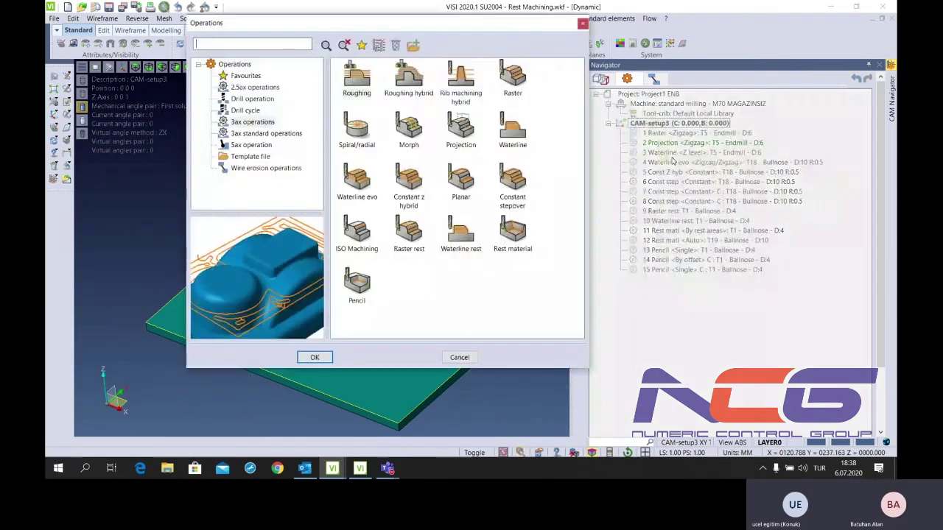
left_click(308, 98)
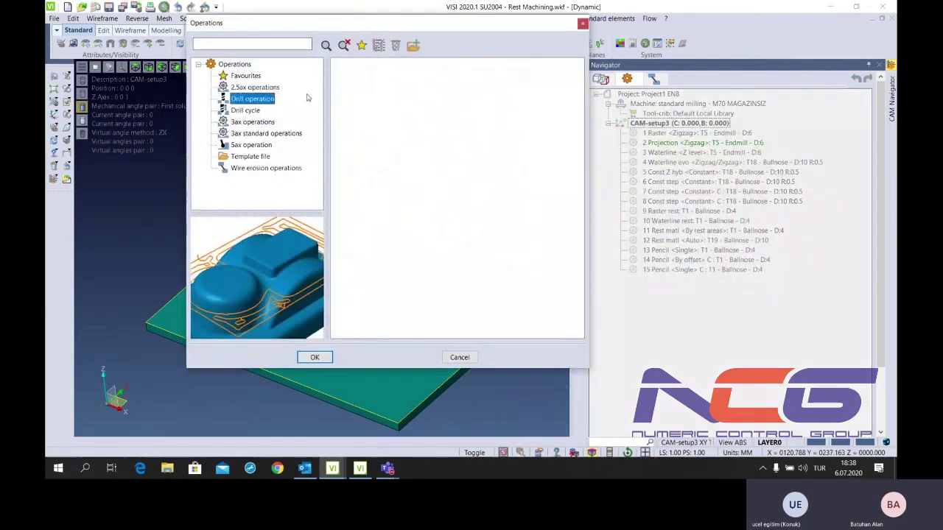
left_click(295, 112)
left_click(260, 91)
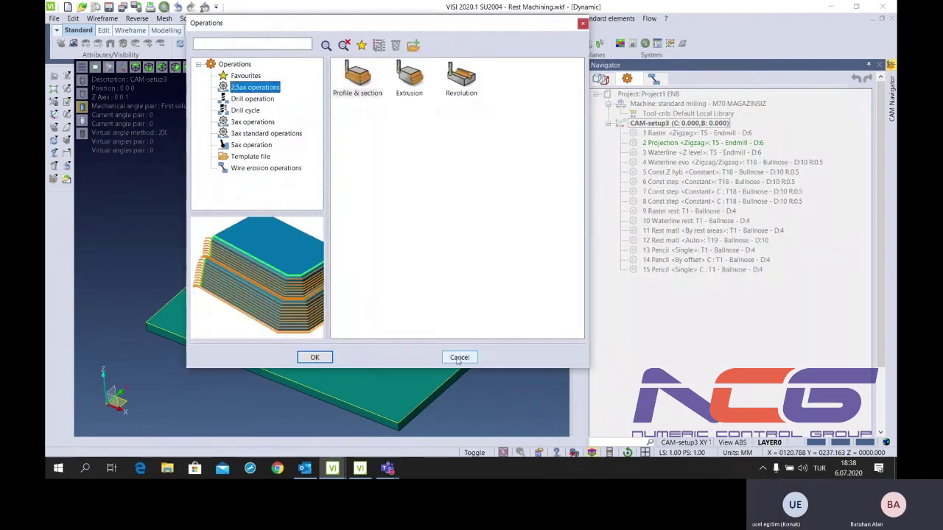
left_click(458, 358)
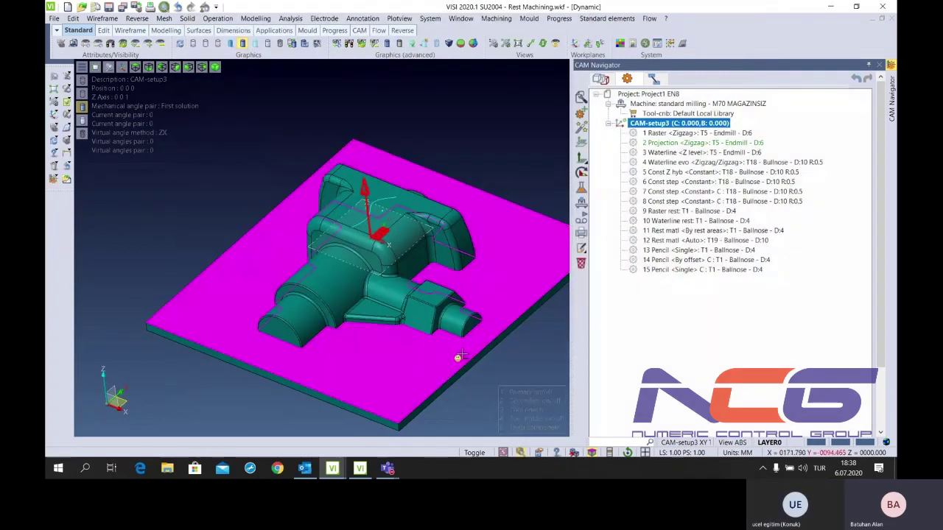
Orbit and zoom to view the part from lower and higher angles
scroll(368, 295, "down", 3)
scroll(352, 294, "up", 3)
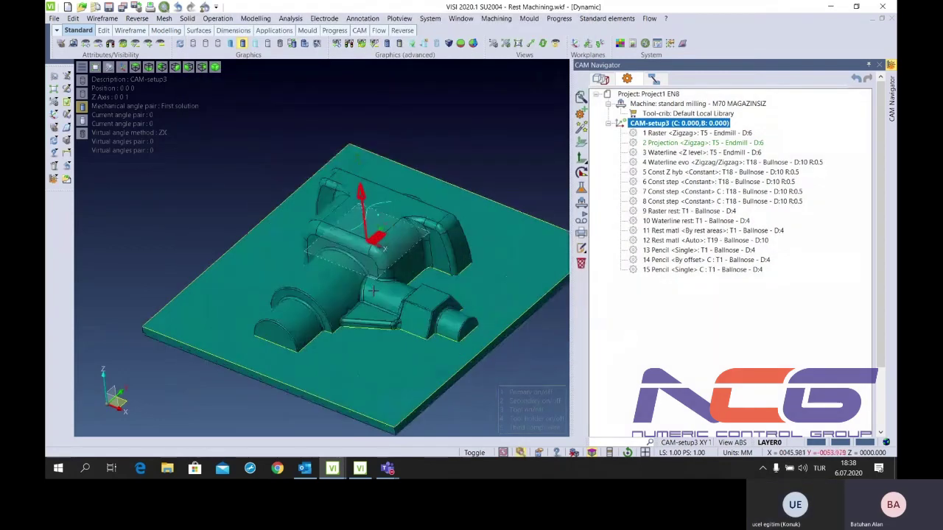
middle_click_drag(352, 295, 381, 343)
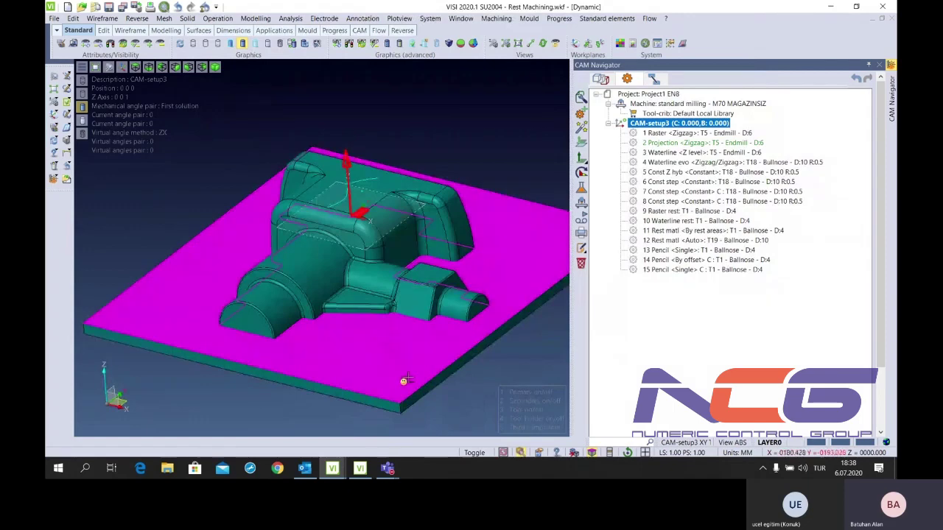
middle_click_drag(407, 377, 407, 412)
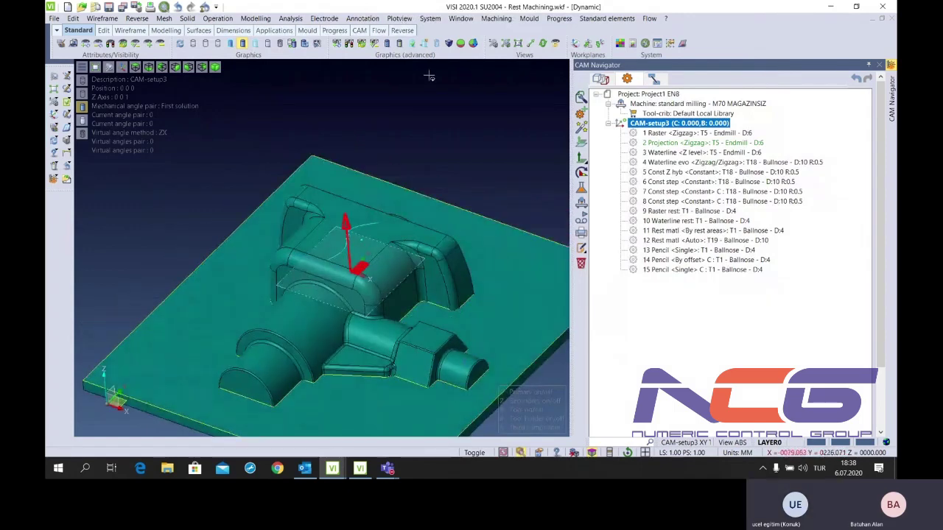
scroll(352, 219, "down", 3)
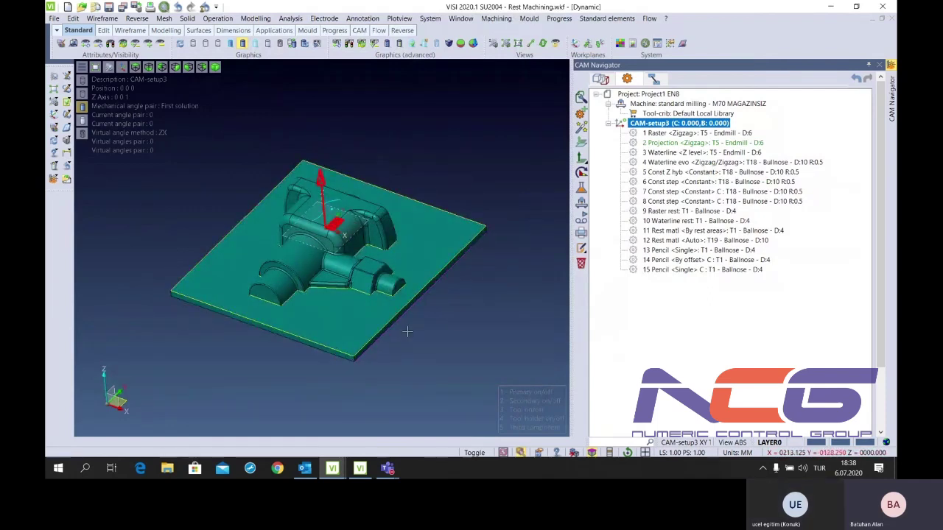
scroll(251, 342, "down", 2)
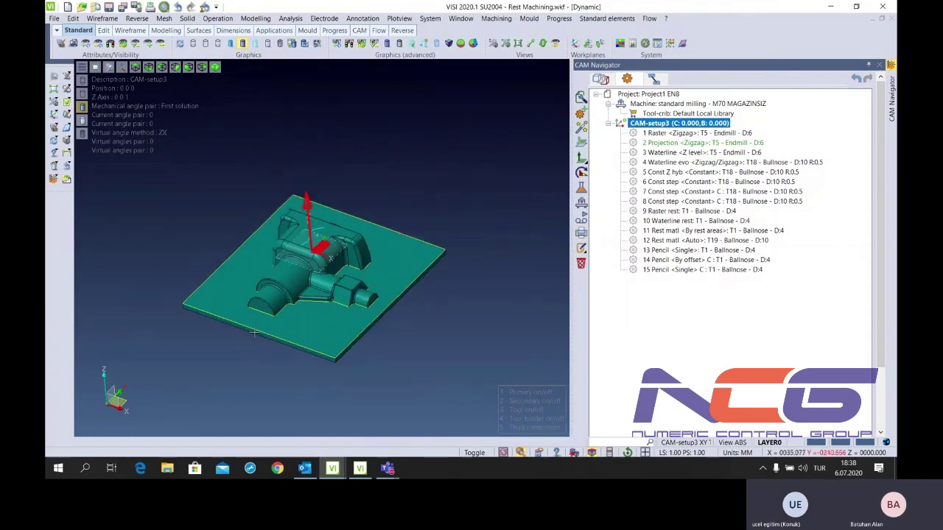
scroll(266, 298, "up", 2)
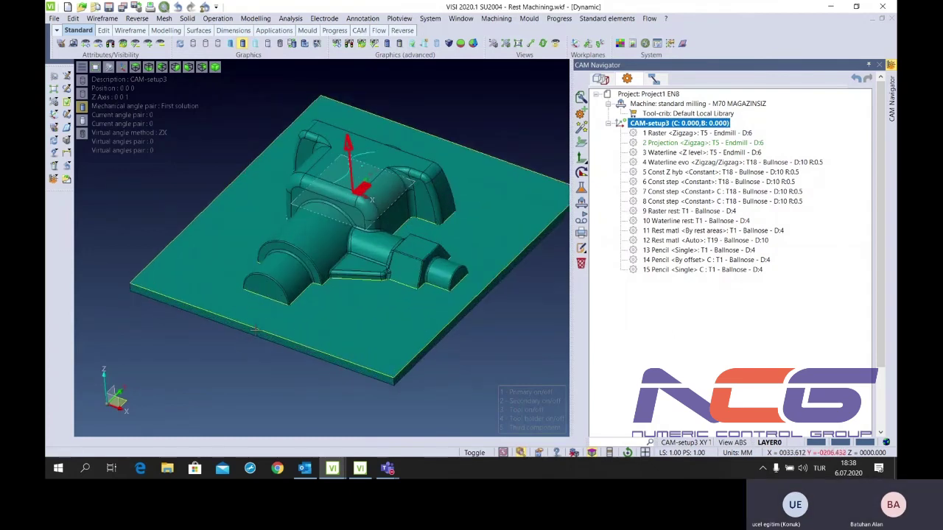
scroll(287, 304, "down", 1)
scroll(289, 304, "up", 3)
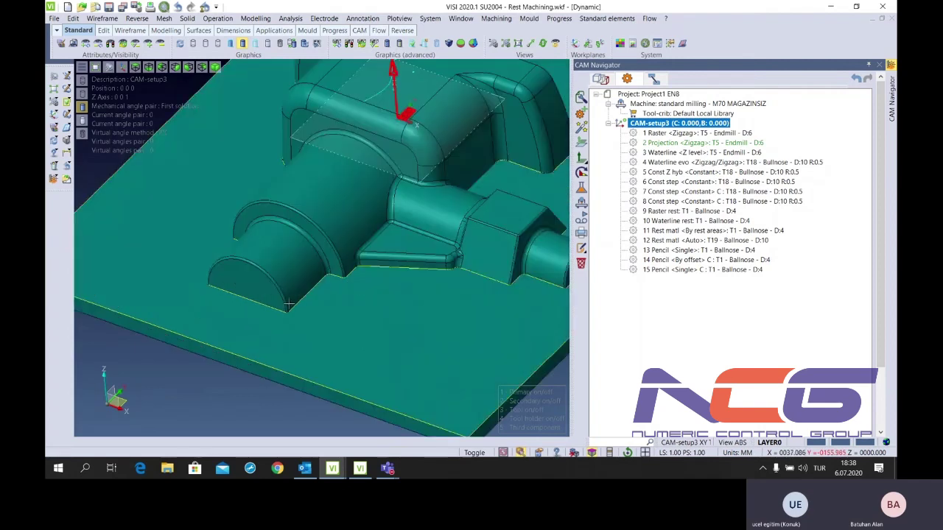
Pick and clear the base plate face, then bring up the Teams meeting's More actions menu
left_click(327, 293)
left_click(310, 291)
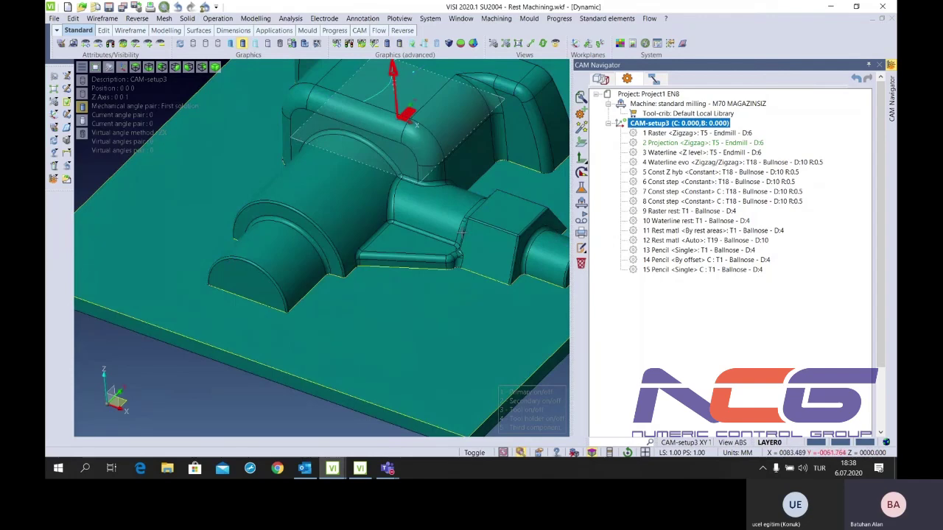
scroll(335, 270, "up", 3)
scroll(335, 269, "down", 5)
scroll(335, 269, "up", 5)
scroll(335, 270, "down", 1)
scroll(294, 273, "down", 3)
scroll(258, 274, "up", 3)
scroll(253, 274, "down", 1)
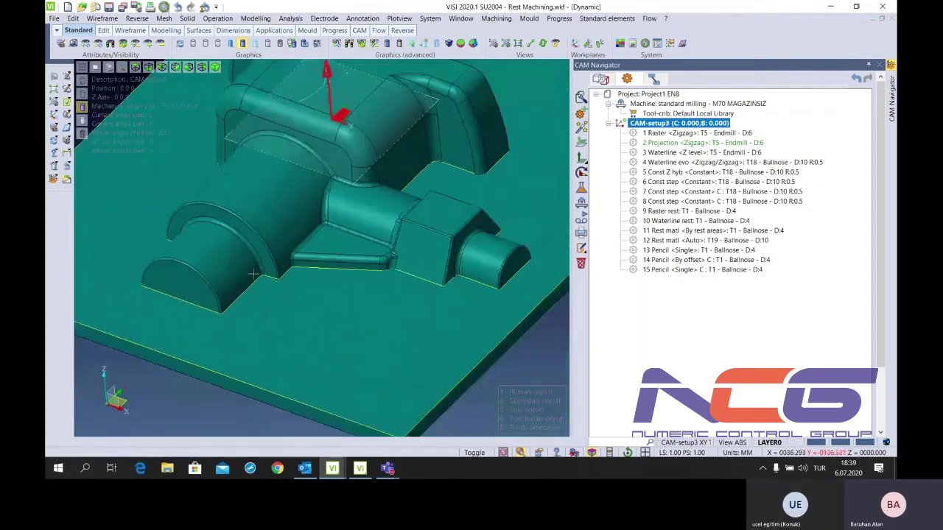
scroll(253, 274, "up", 2)
scroll(259, 273, "down", 1)
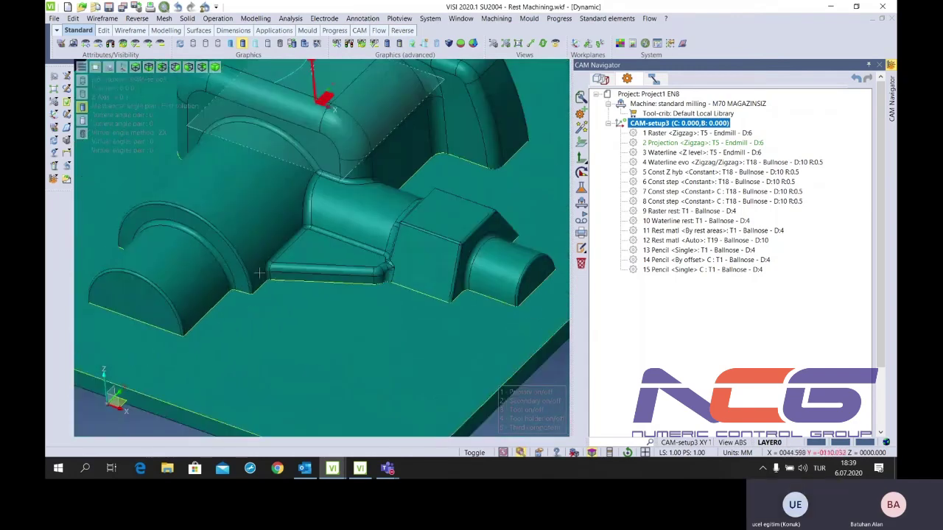
scroll(259, 273, "down", 1)
mouse_move(387, 468)
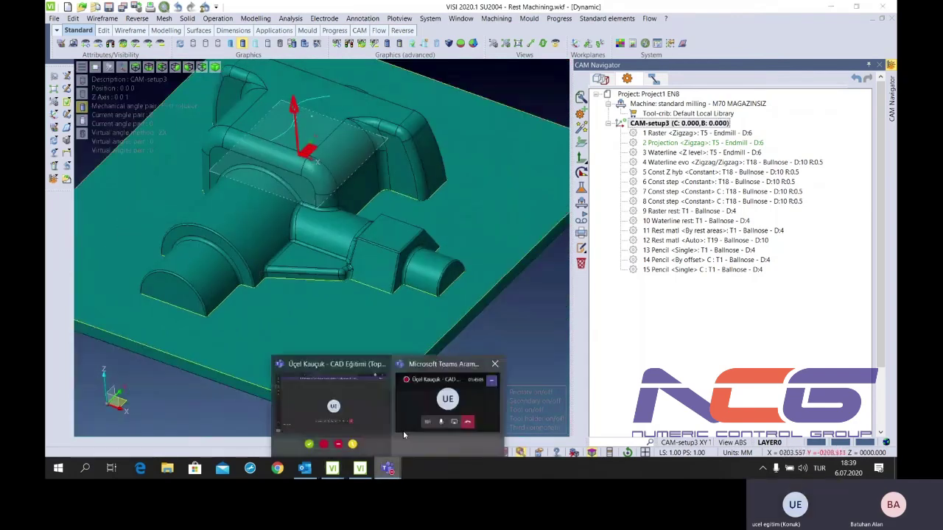
left_click(454, 419)
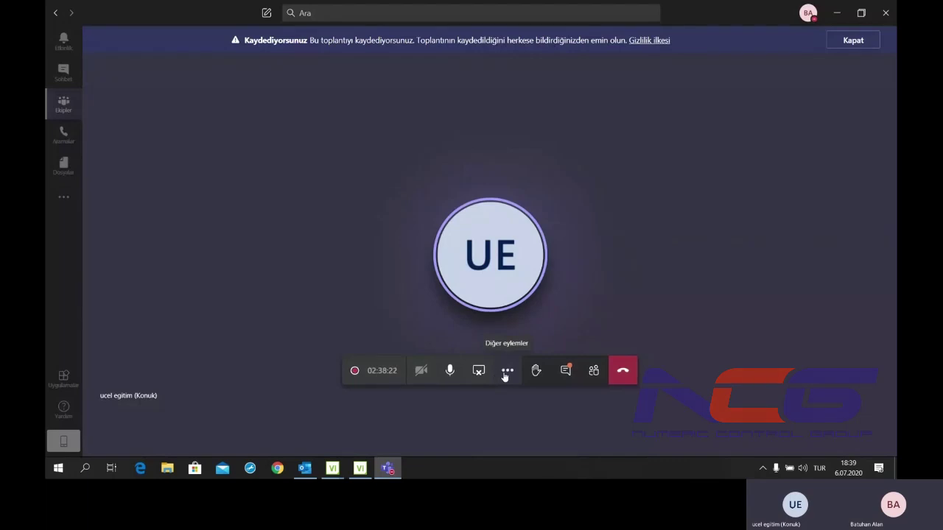
left_click(505, 374)
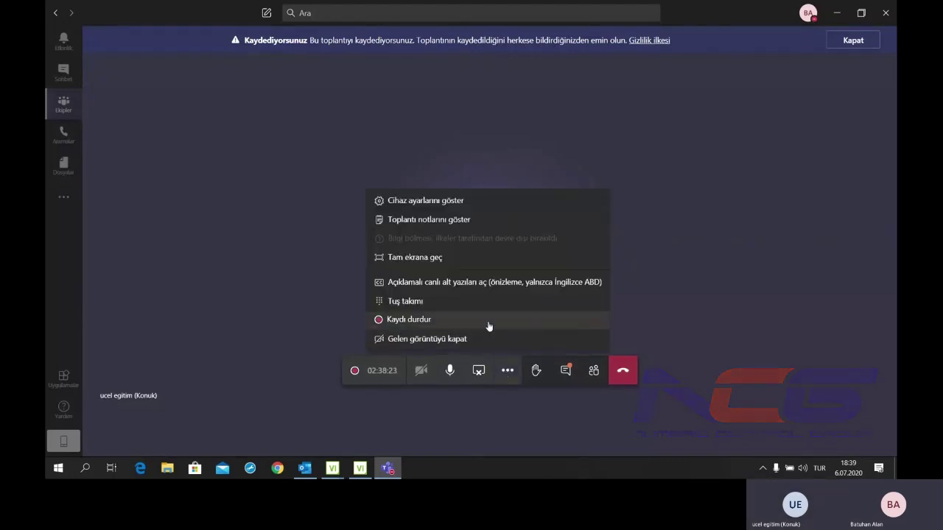